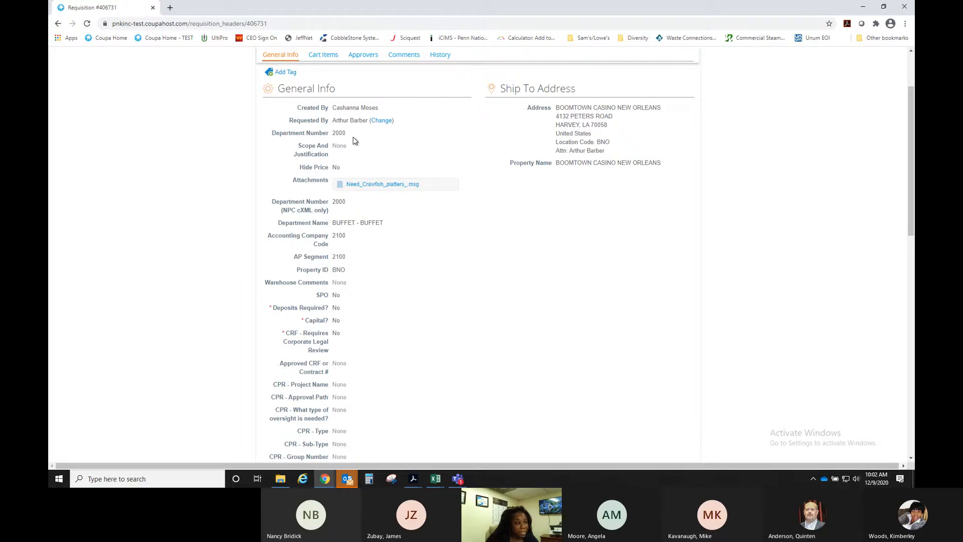
# - Put requisition #406731 into edit mode and open the account picker for the line's billing account
pyautogui.scroll(-7, 492, 161)
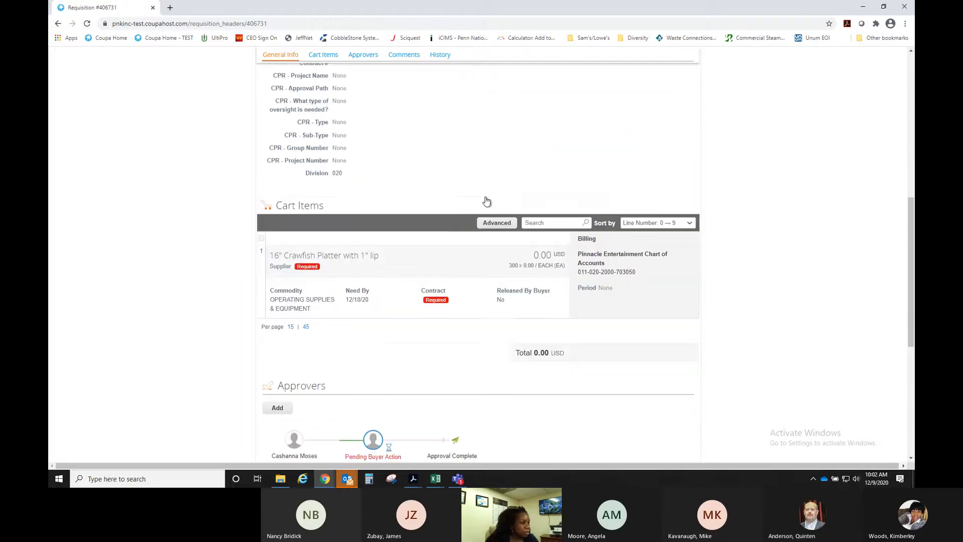
pyautogui.scroll(-2, 526, 266)
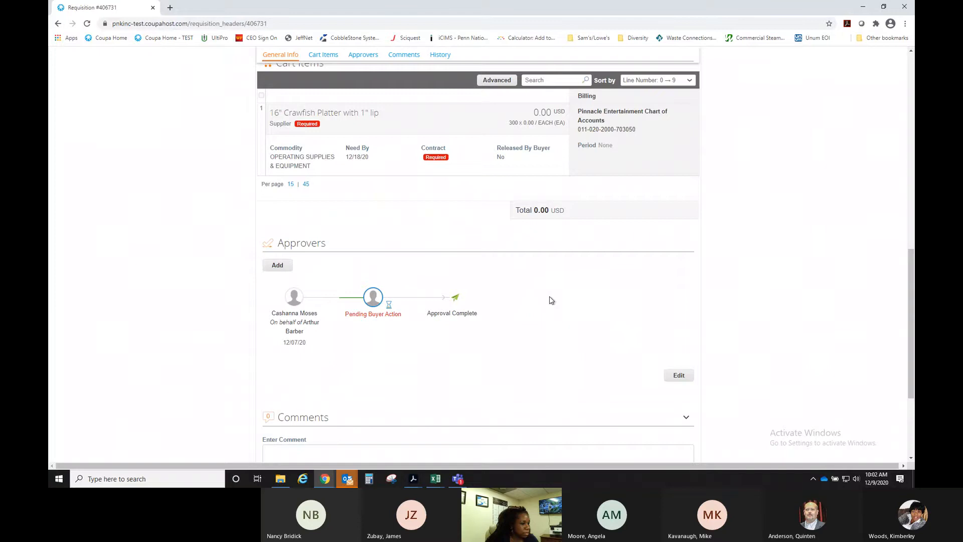
pyautogui.click(677, 375)
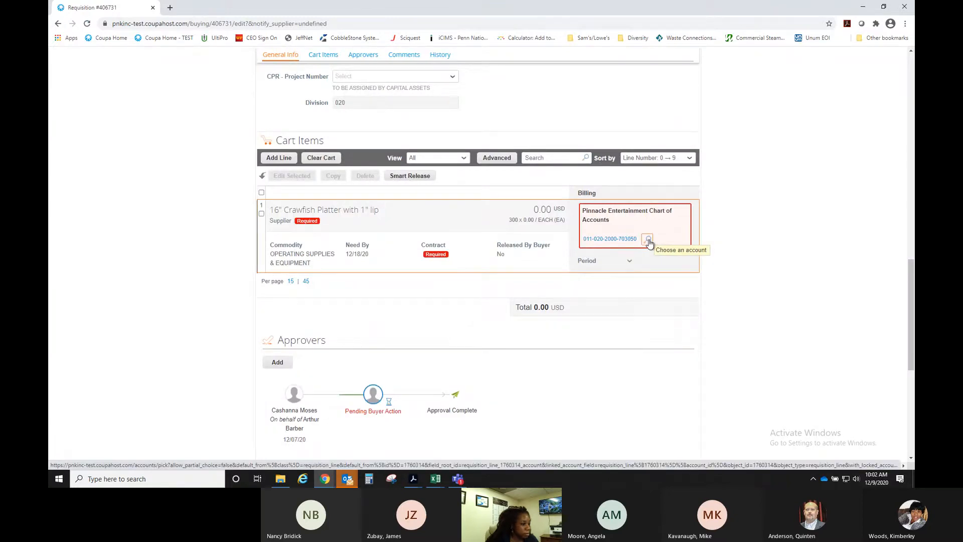
pyautogui.click(649, 240)
# - Choose the PNG_GBL_COA chart of accounts and clear the Intr Com 0000 and Acc 703050 values
pyautogui.click(507, 168)
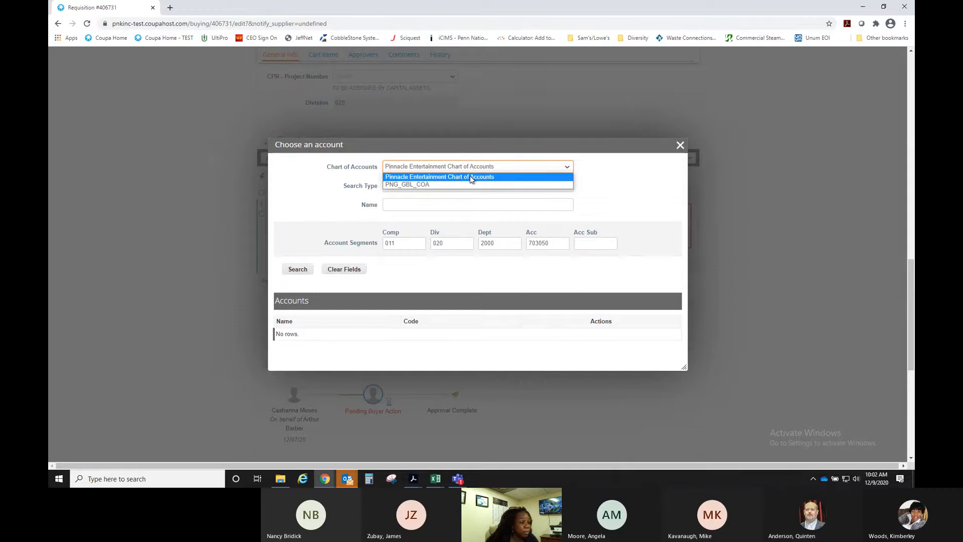
pyautogui.click(443, 185)
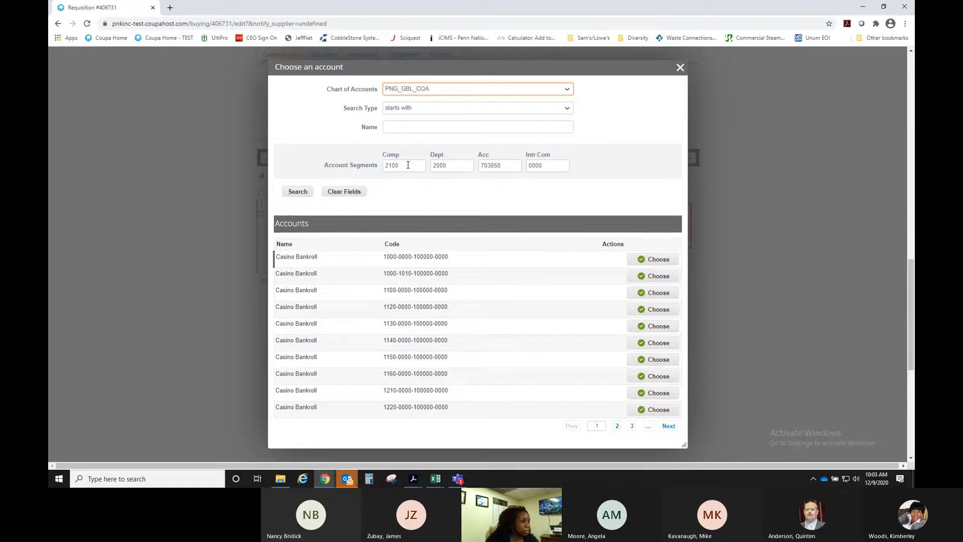
pyautogui.doubleClick(551, 165)
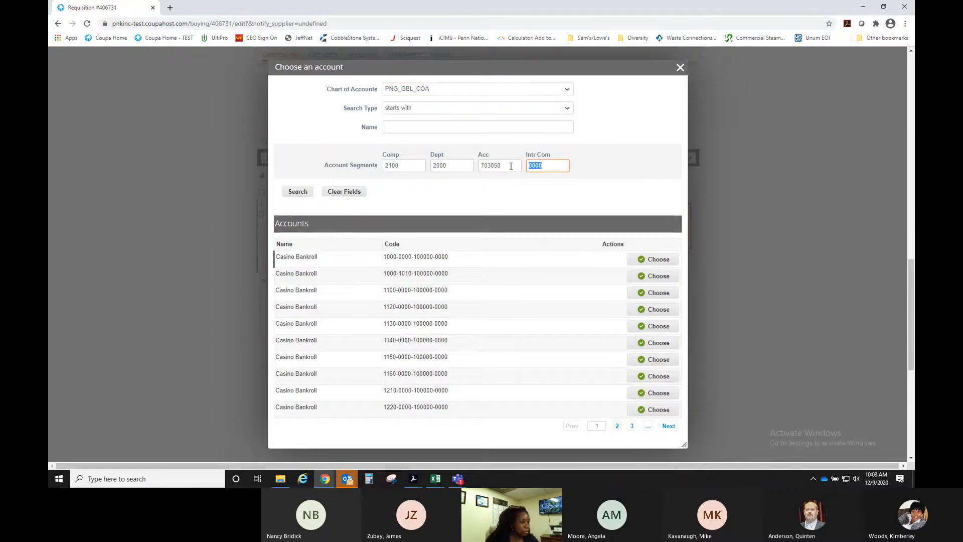
pyautogui.press('BackSpace')
pyautogui.click(510, 166)
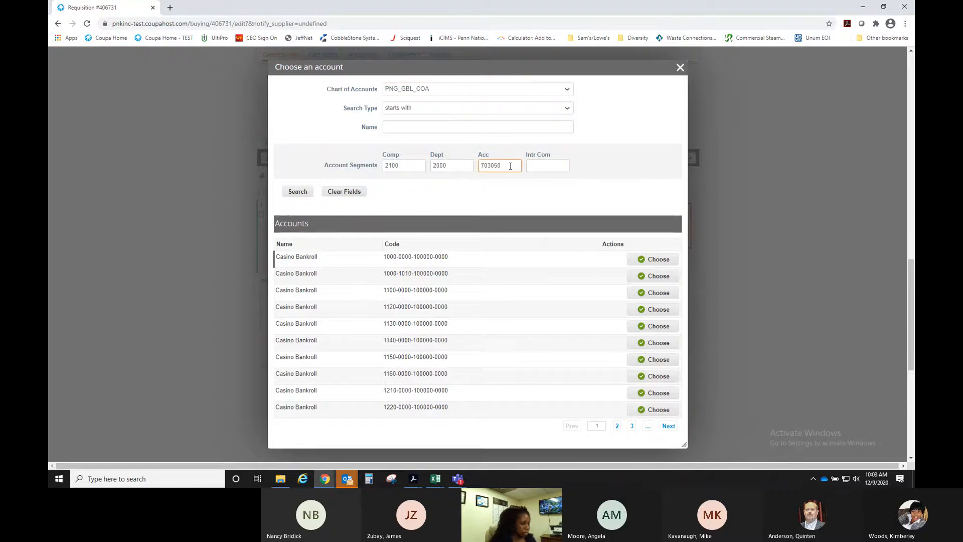
pyautogui.doubleClick(511, 166)
pyautogui.press('BackSpace')
# - Search 2100-2000 accounts, page to the third results page, and select the Dept value 2000
pyautogui.click(303, 194)
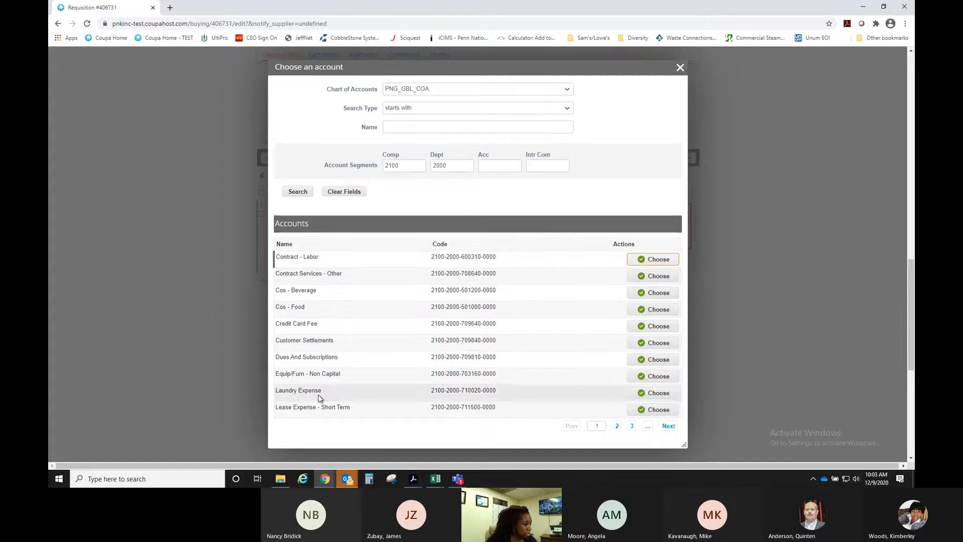
pyautogui.click(667, 426)
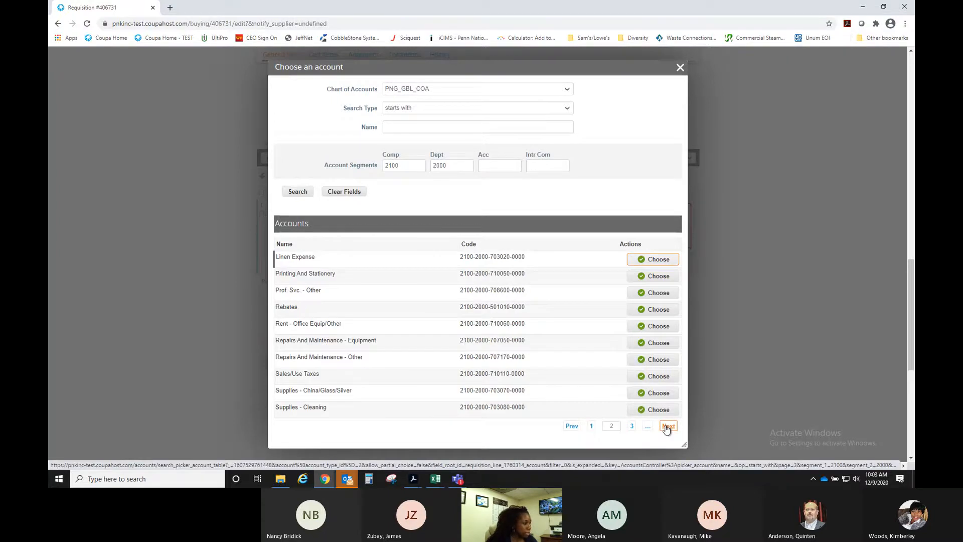
pyautogui.click(667, 427)
pyautogui.moveTo(461, 165); pyautogui.dragTo(428, 168)
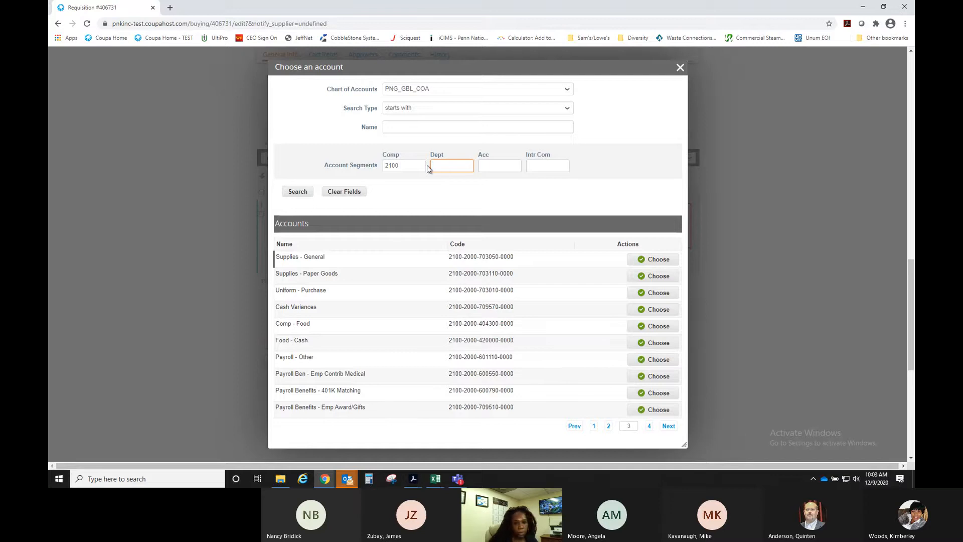
# - Search the account picker by the name 'electricity'
pyautogui.click(425, 126)
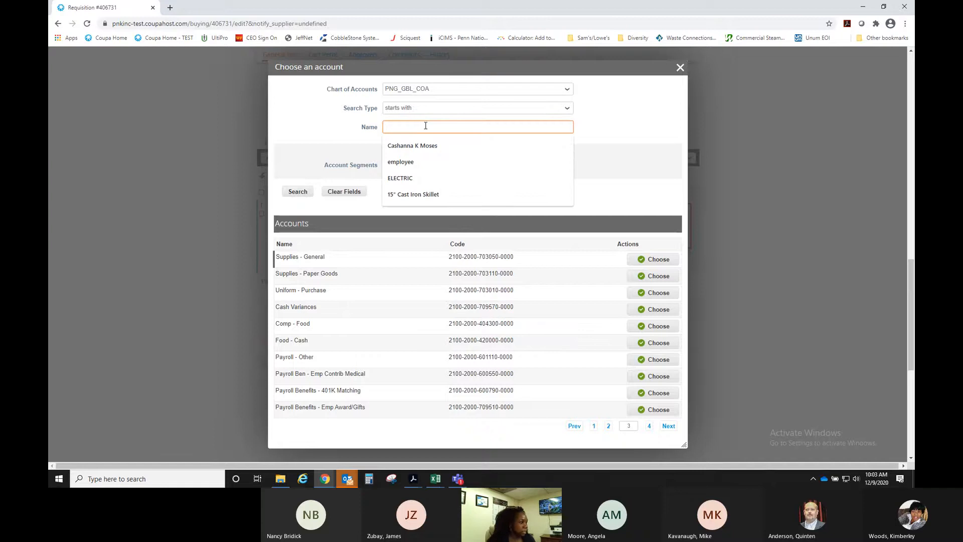
pyautogui.write('electric')
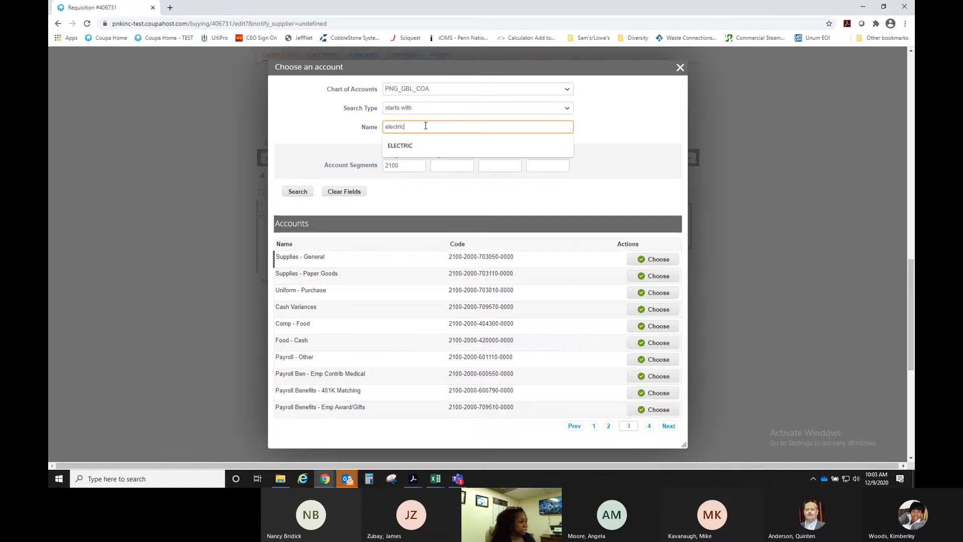
pyautogui.click(300, 194)
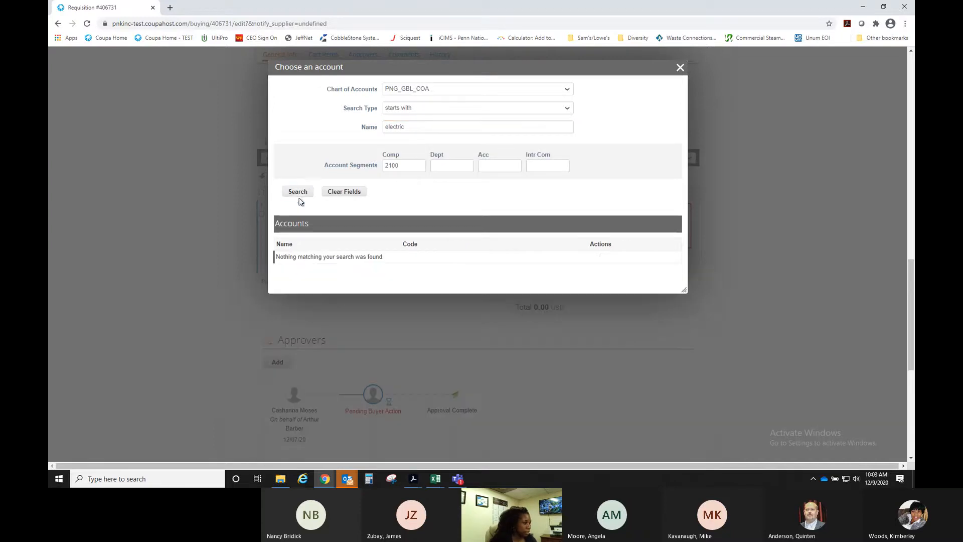
pyautogui.click(418, 125)
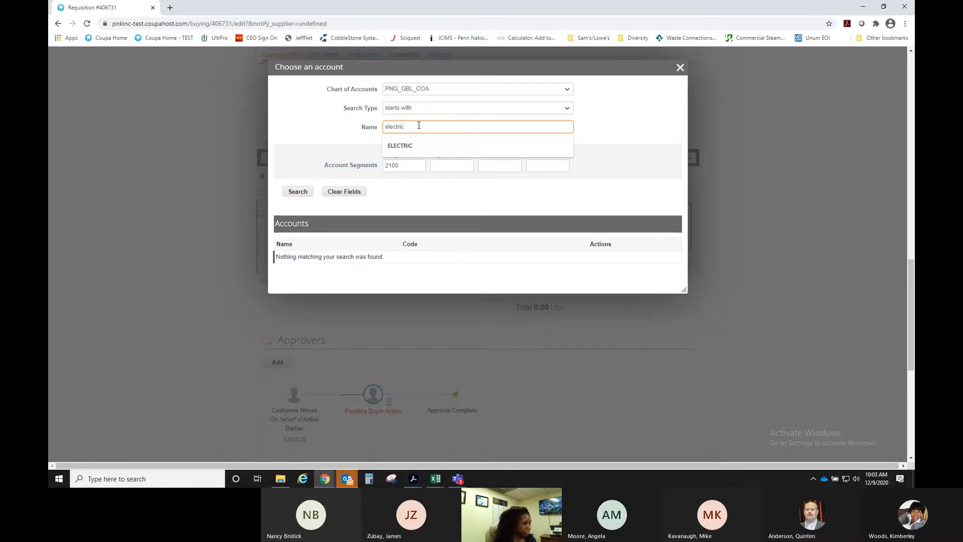
pyautogui.click(419, 125)
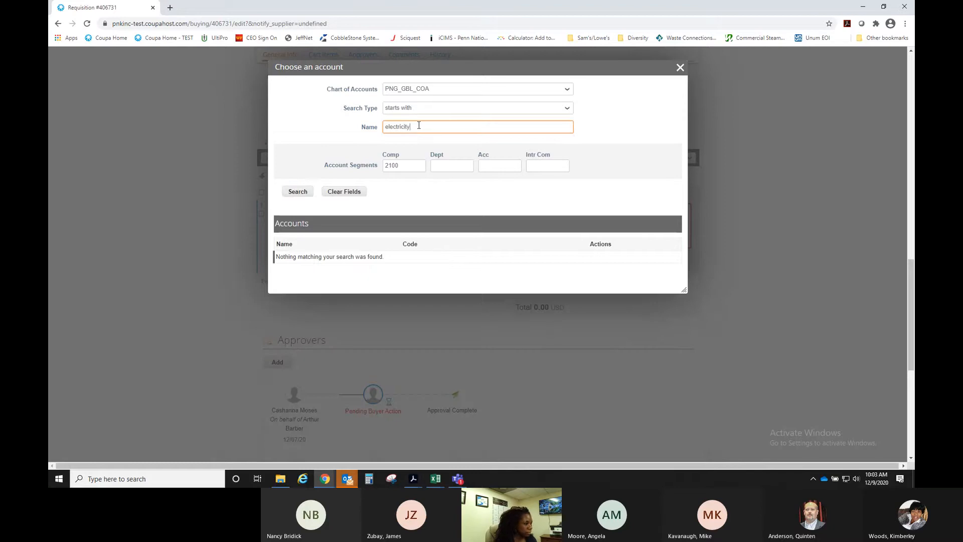
pyautogui.click(298, 191)
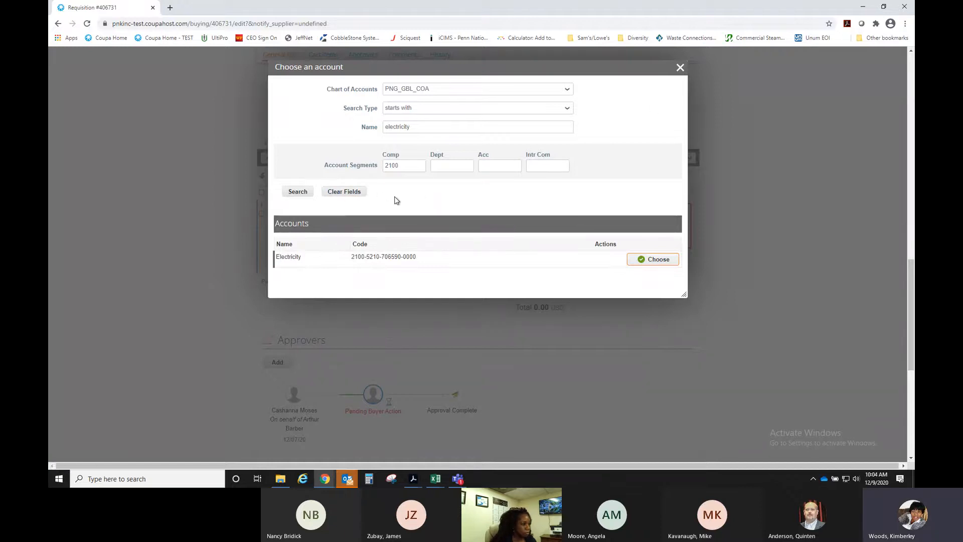
pyautogui.doubleClick(423, 126)
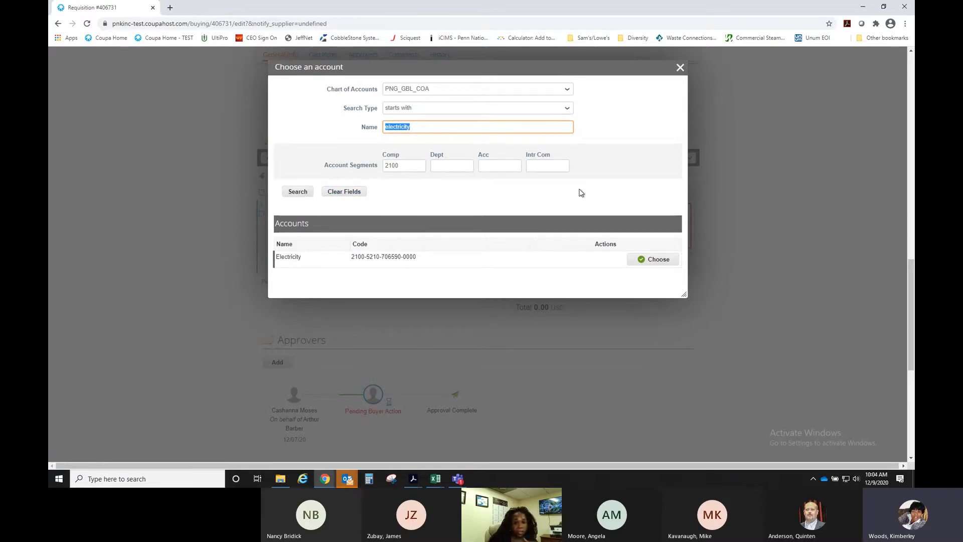
# - Close the account picker without choosing an account and minimise the browser
pyautogui.click(681, 68)
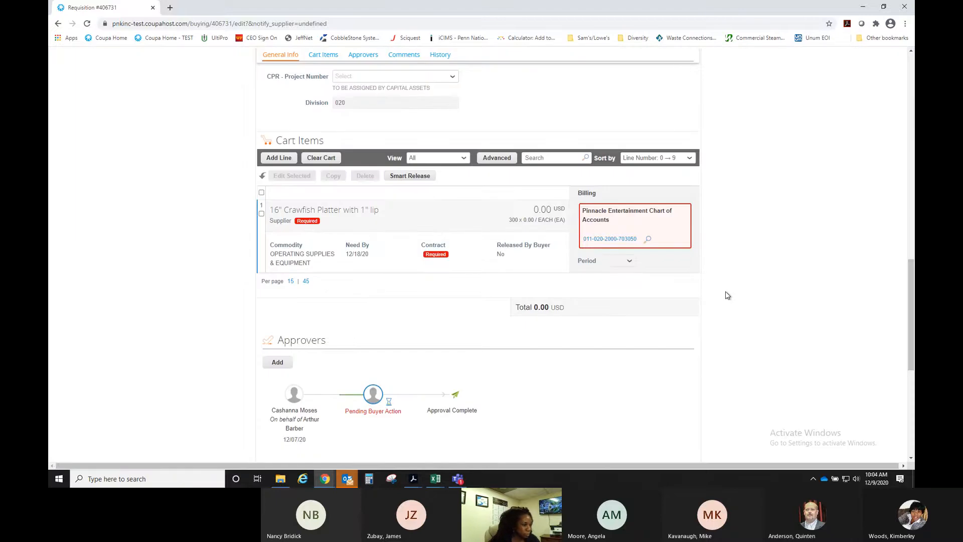
pyautogui.scroll(10, 727, 295)
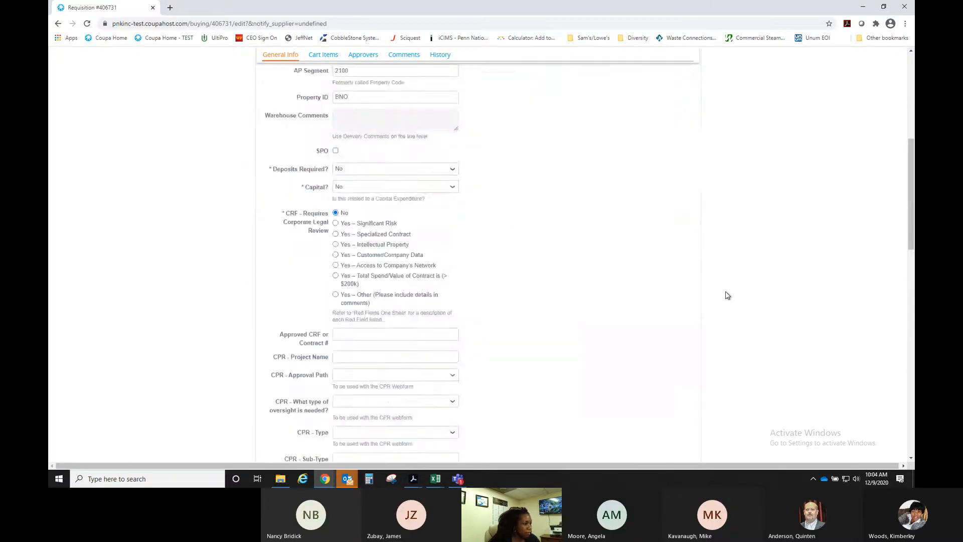
pyautogui.click(863, 8)
# - Go to slide 16, the Agenda slide, in the Coupa Roll-Out deck and start the slide show
pyautogui.scroll(-3, 140, 225)
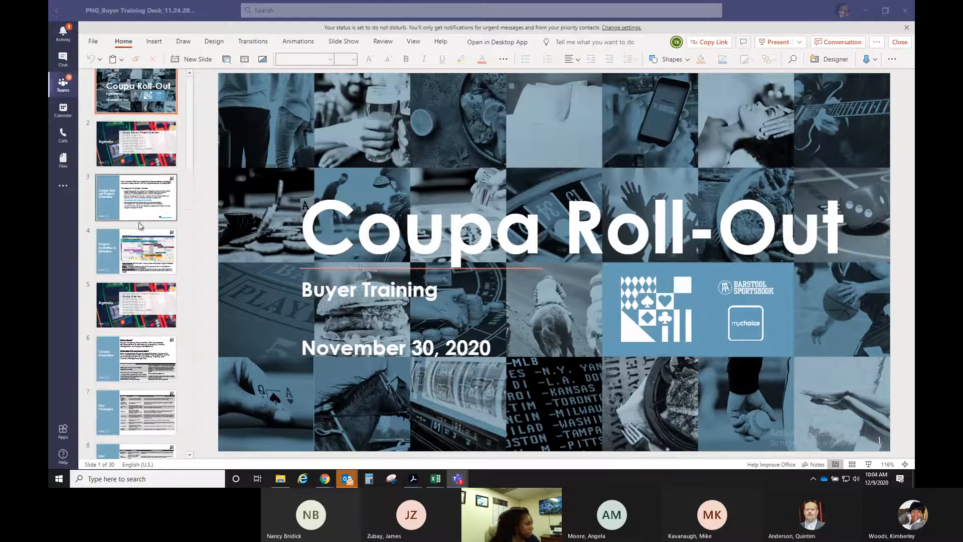
pyautogui.scroll(-9, 141, 226)
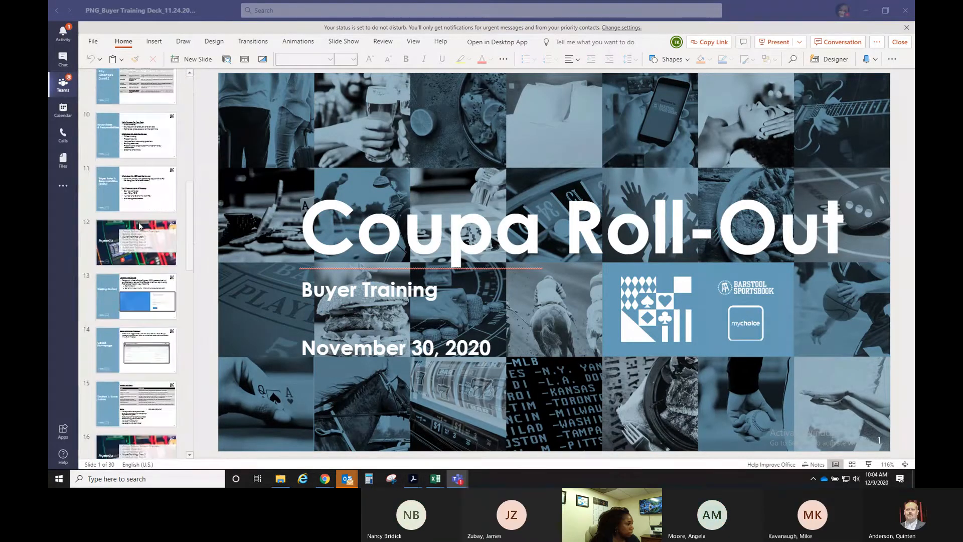
pyautogui.scroll(-3, 140, 225)
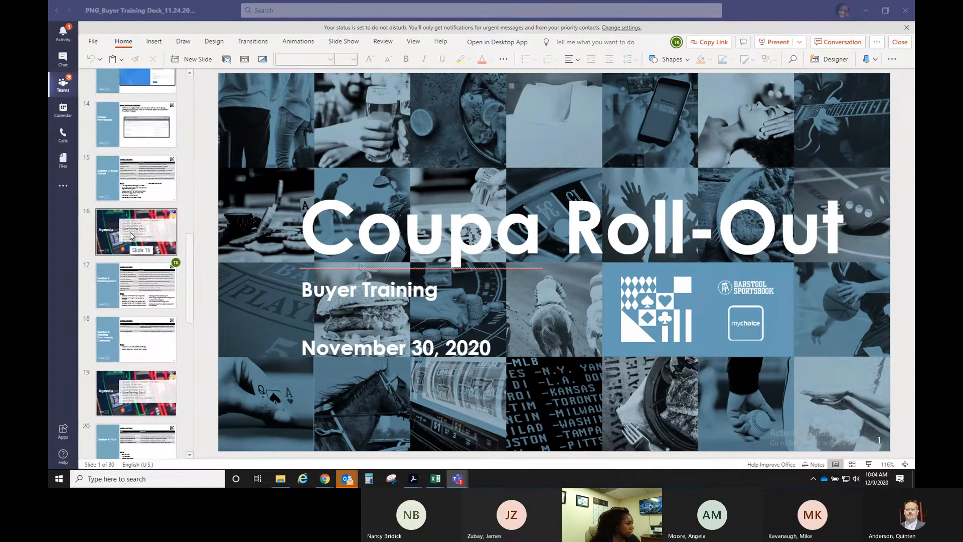
pyautogui.click(132, 236)
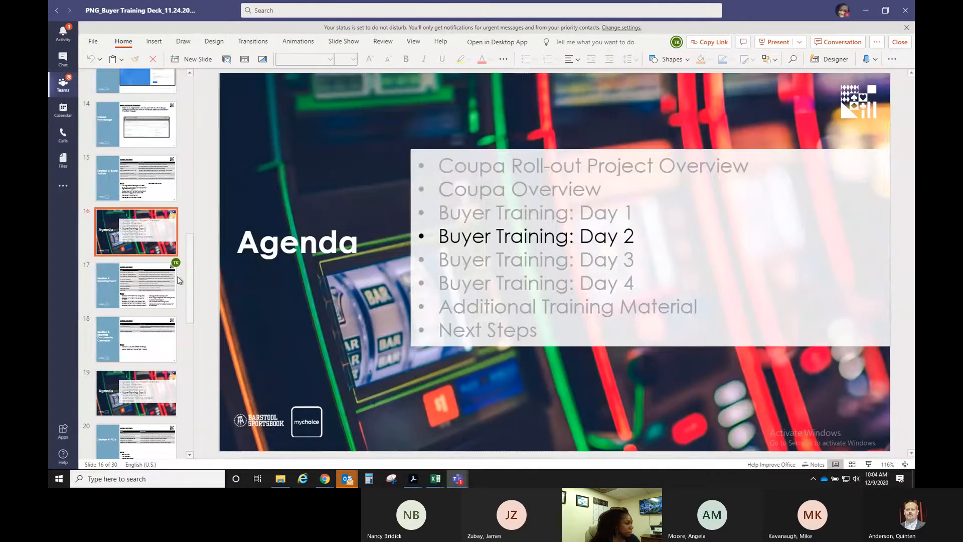
pyautogui.click(148, 282)
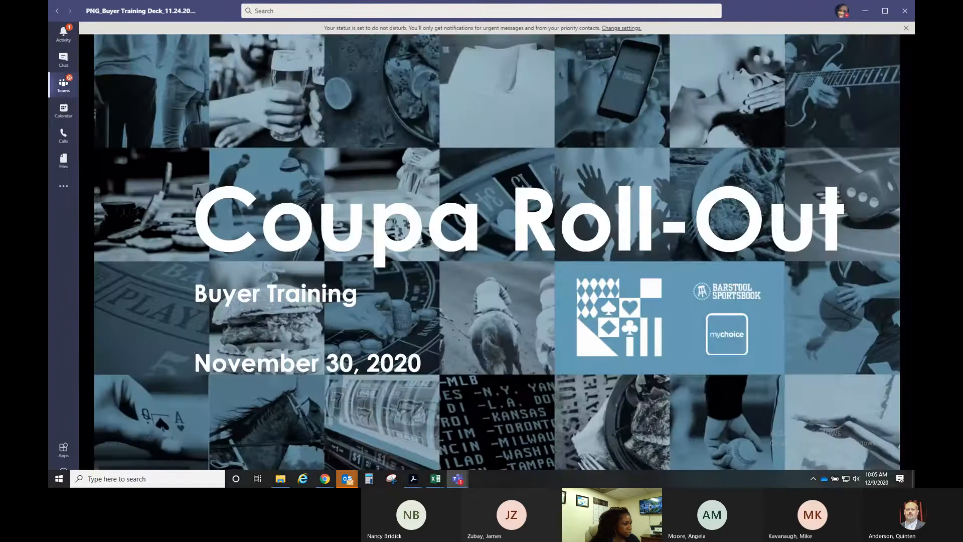
# - Advance the show through Agenda, Coupa Overview and Key Changes to the later Key Changes (cont.) slide
pyautogui.click(159, 420)
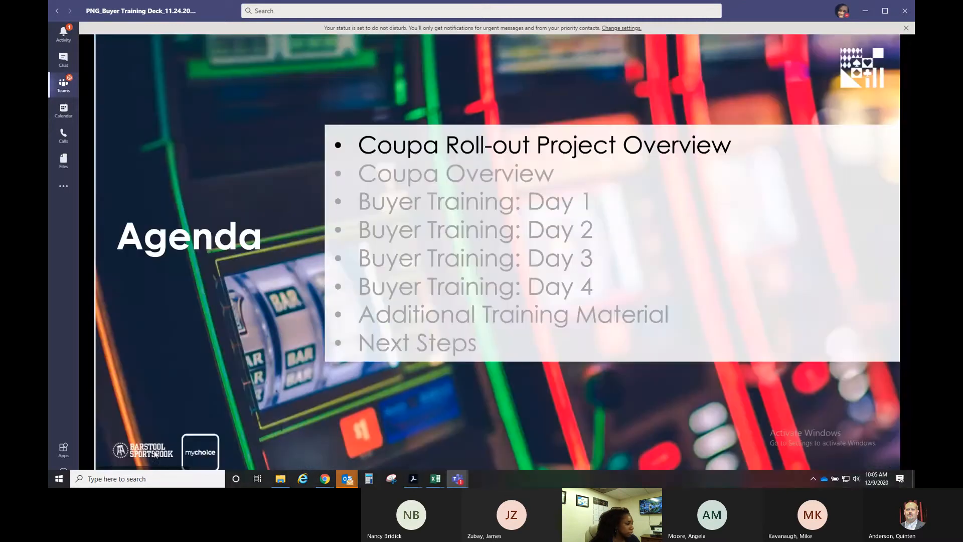
pyautogui.press('Right')
pyautogui.press('Right')
pyautogui.press('Right')
pyautogui.press('Right')
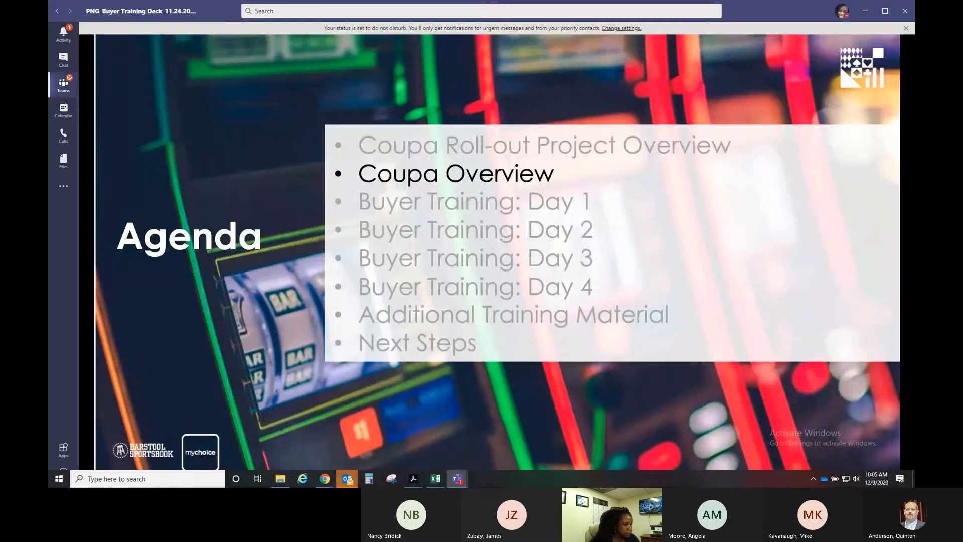
pyautogui.press('Right')
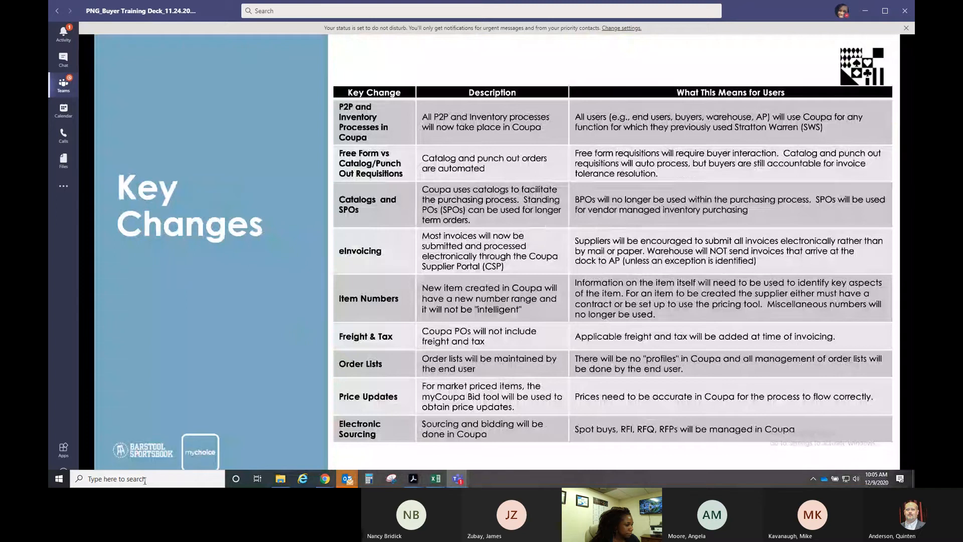
pyautogui.press('Right')
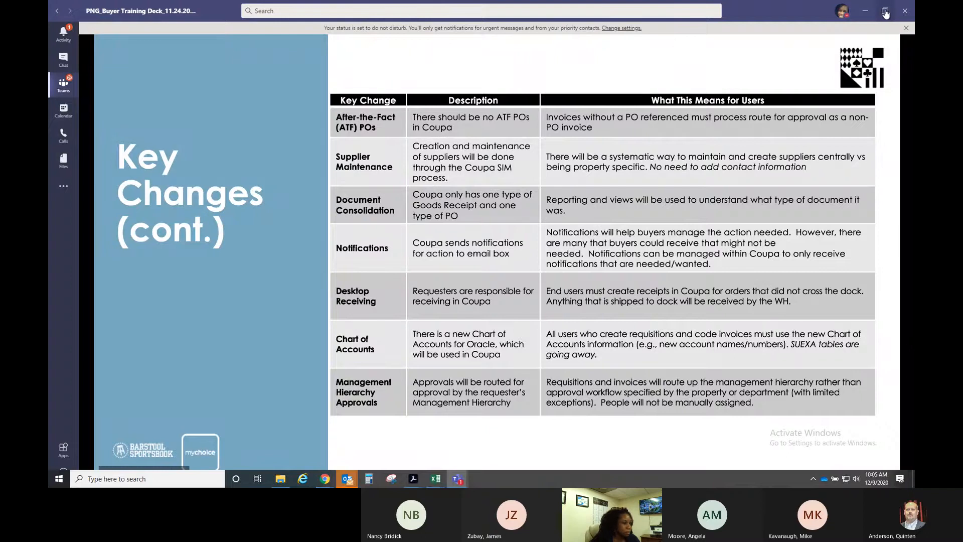
pyautogui.click(174, 398)
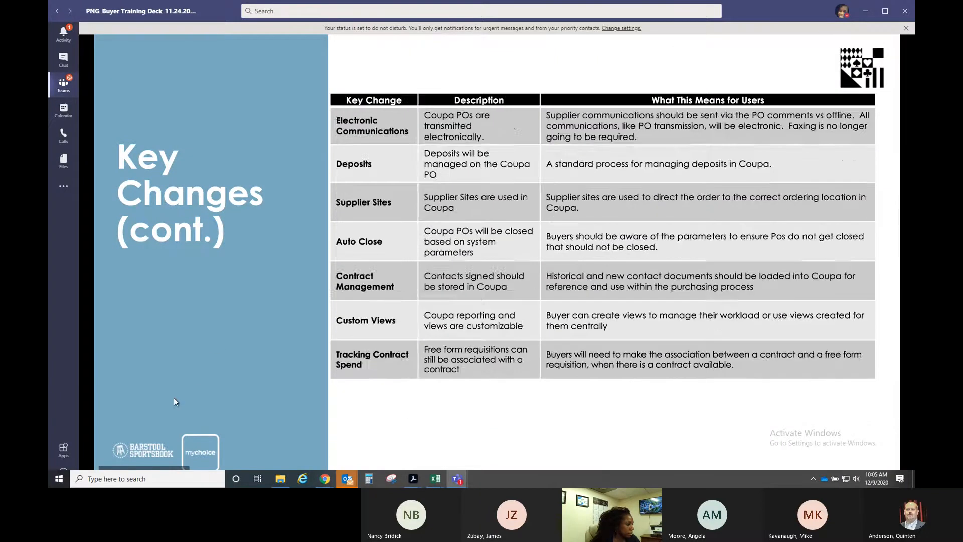
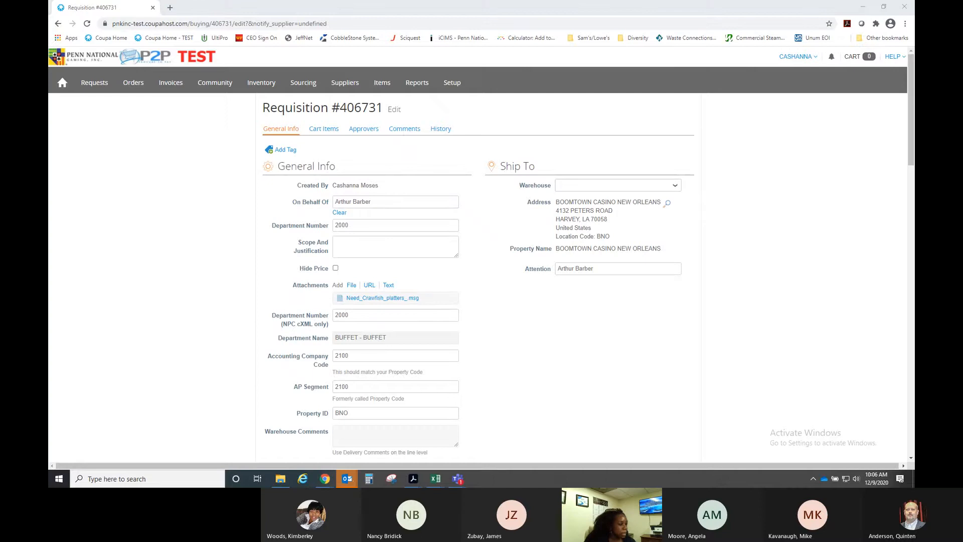
# - Read the 'Need Crawfish platters' email, then close it to return to Requisition #406731
pyautogui.moveTo(776, 129); pyautogui.dragTo(370, 112)
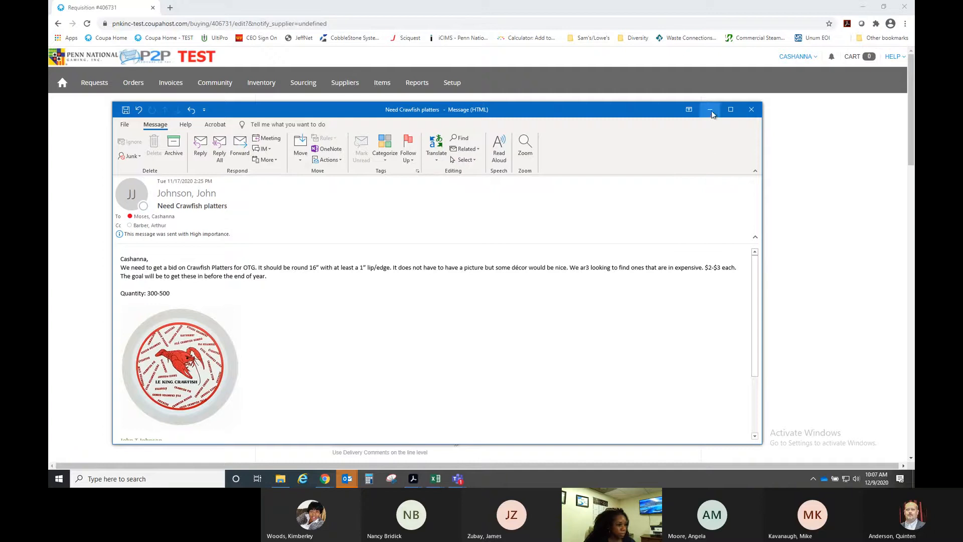
pyautogui.click(749, 110)
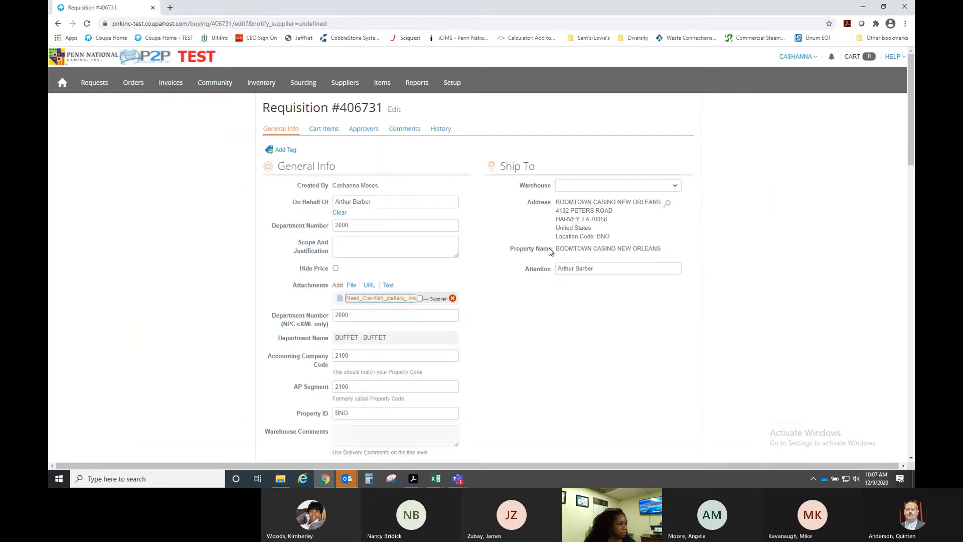
pyautogui.scroll(-6, 501, 299)
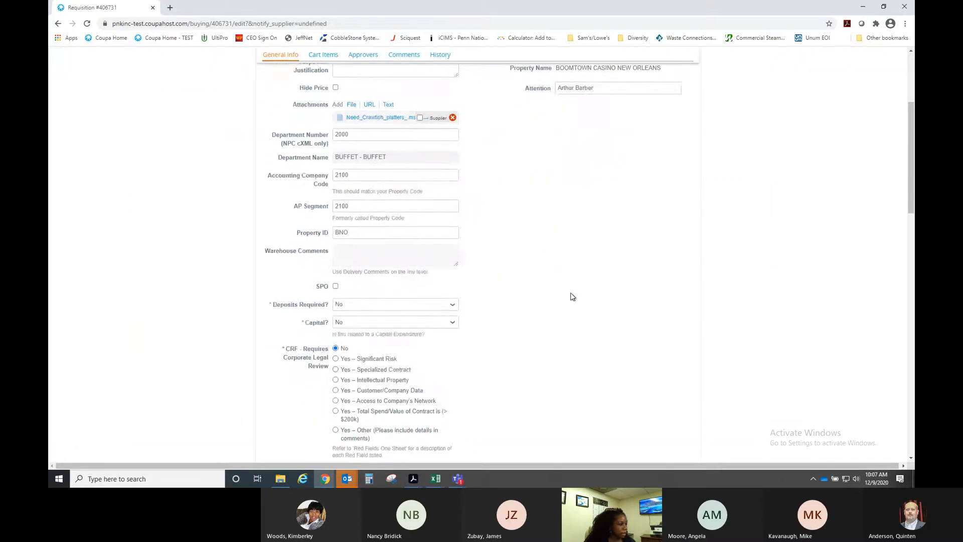
pyautogui.scroll(-8, 572, 297)
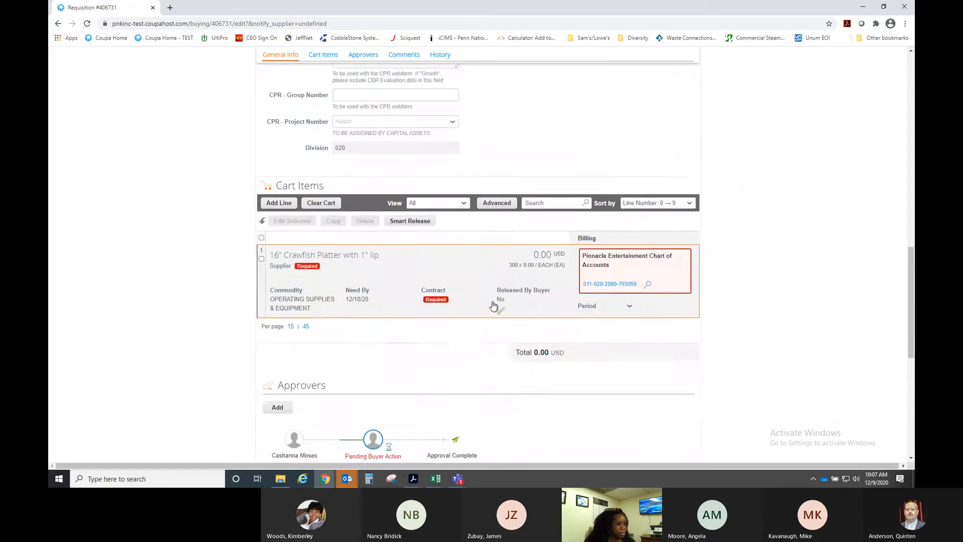
pyautogui.scroll(-1, 487, 317)
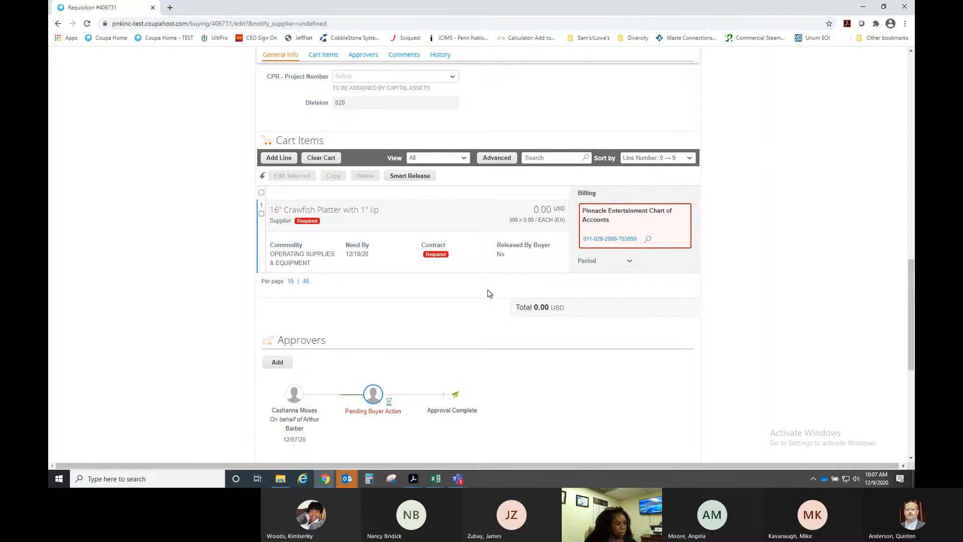
pyautogui.scroll(-3, 490, 294)
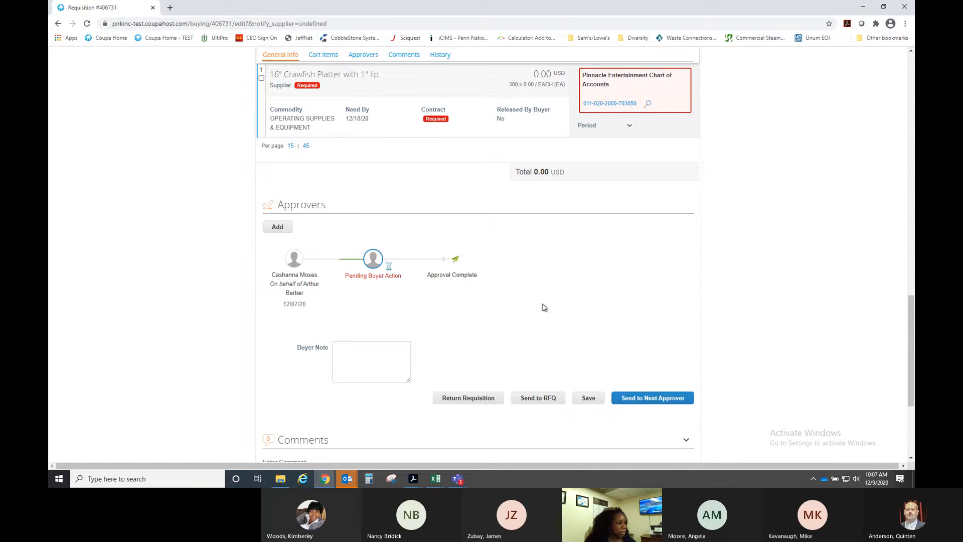
pyautogui.scroll(1, 544, 308)
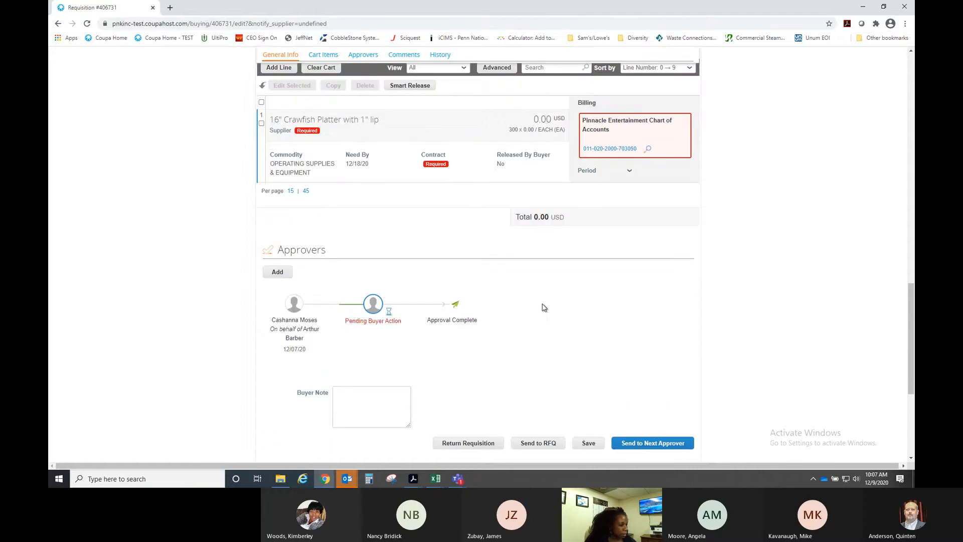
# - Send Requisition #406731 to a new RFQ event, creating Spot Bid Event #15420
pyautogui.click(535, 450)
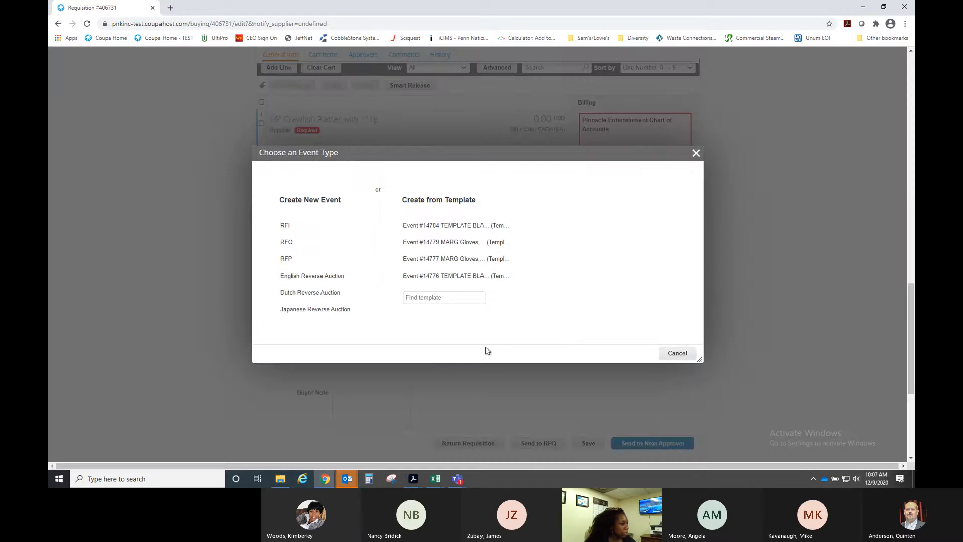
pyautogui.click(287, 244)
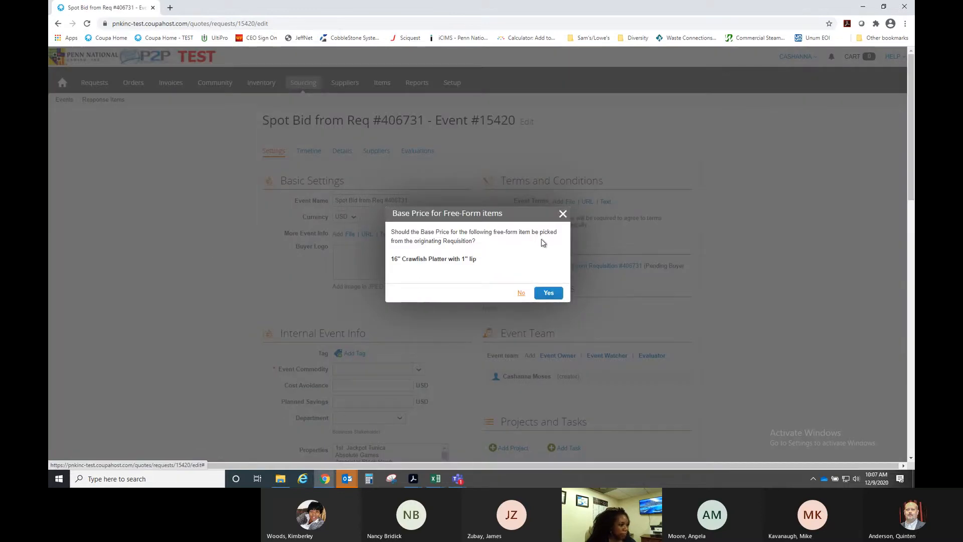
# - Decline pulling the base price from the requisition
pyautogui.click(521, 296)
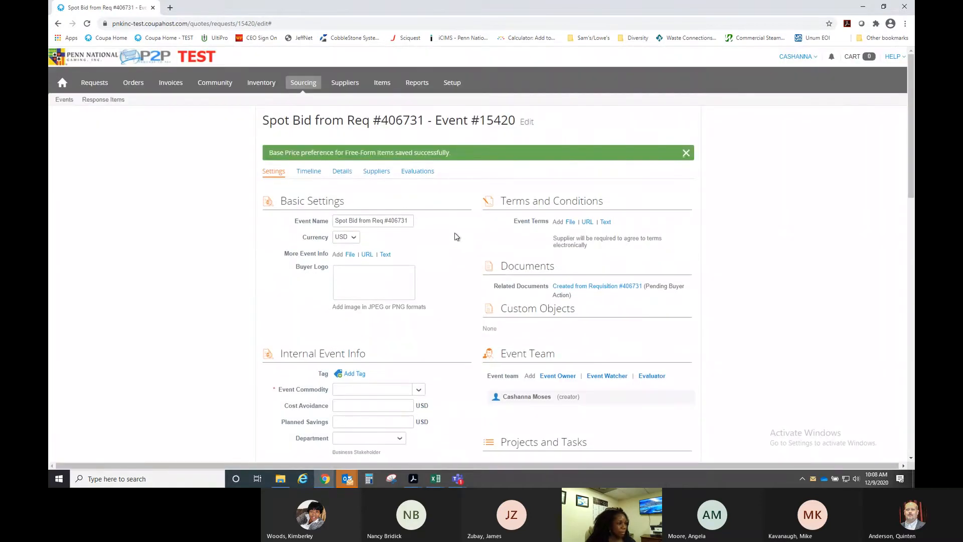
pyautogui.scroll(-1, 453, 236)
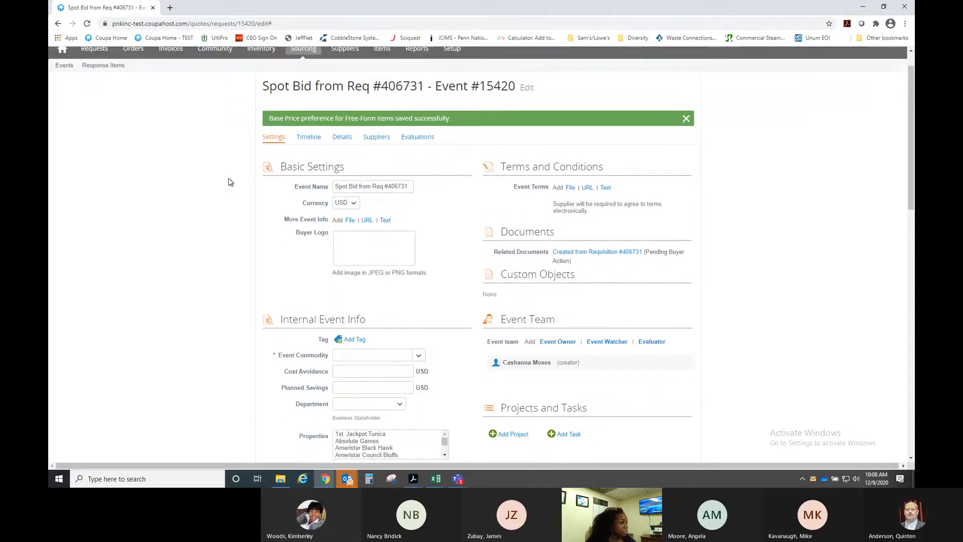
pyautogui.scroll(1, 230, 181)
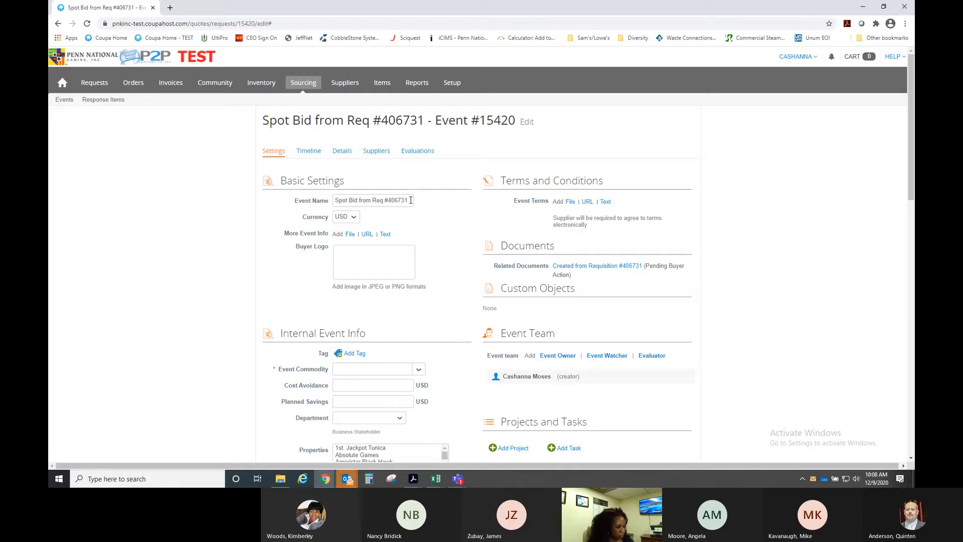
# - Rename the event to '011 - Crawfish Platters'
pyautogui.moveTo(411, 201); pyautogui.dragTo(335, 201)
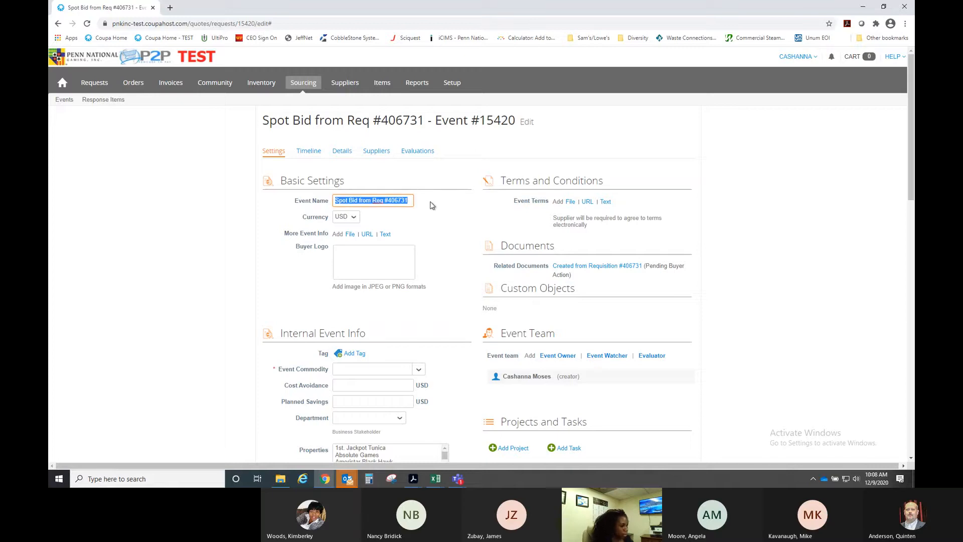
pyautogui.write('011 -')
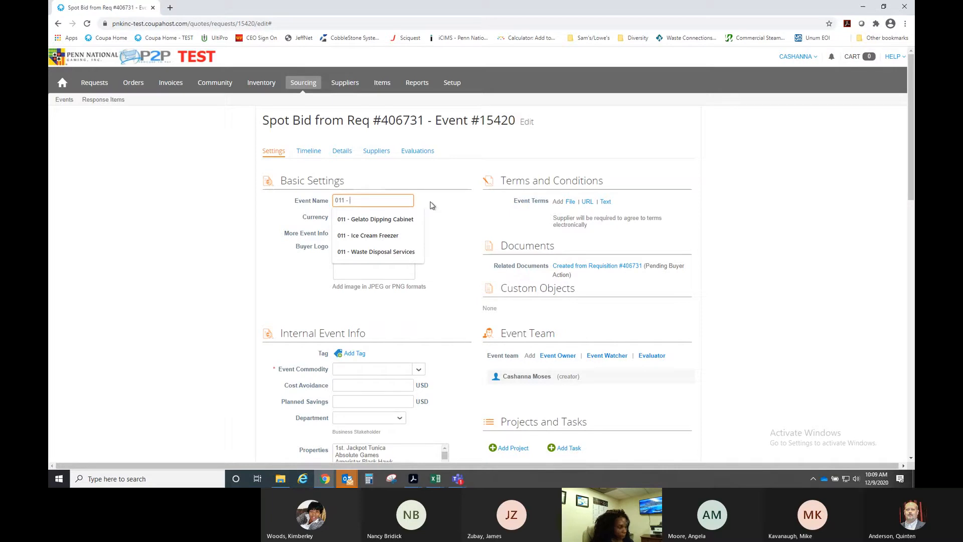
pyautogui.write('Cr')
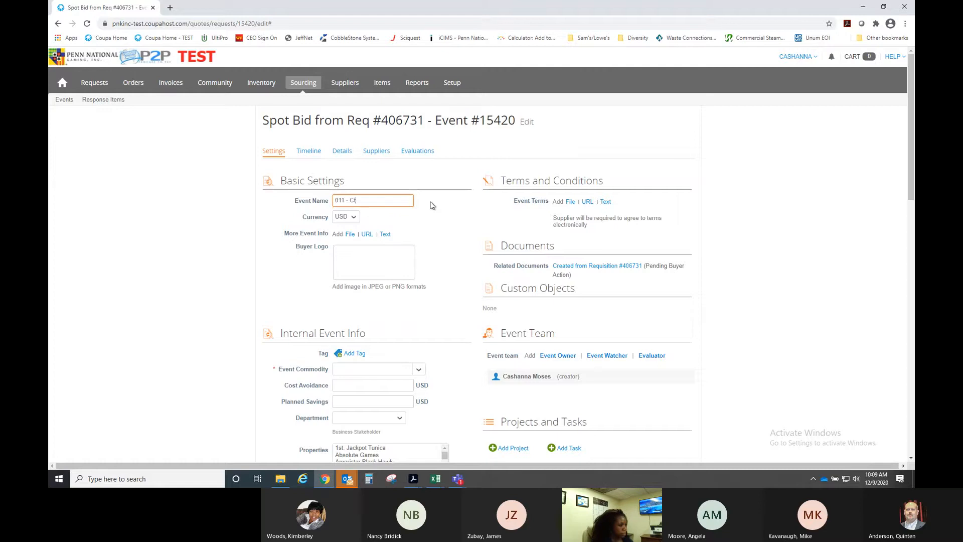
pyautogui.write('awfish Platters')
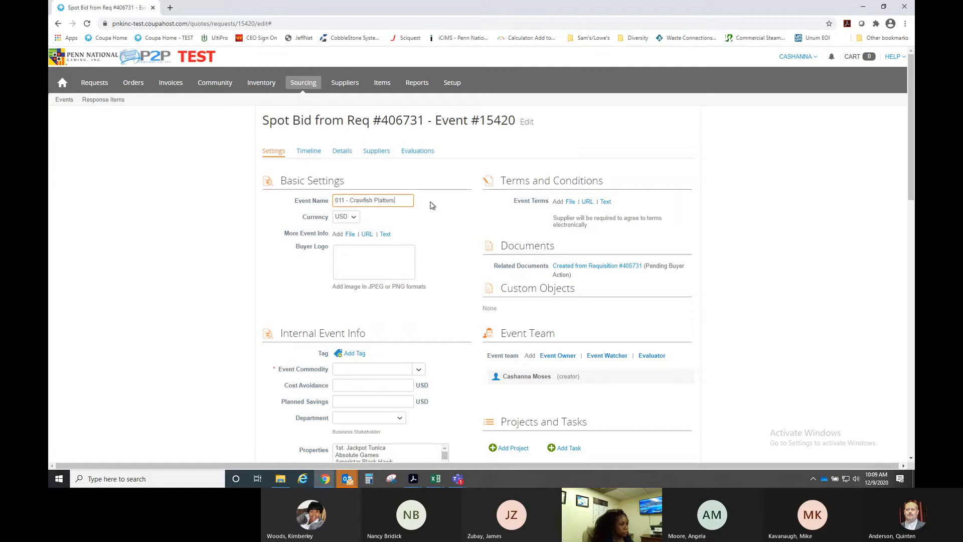
pyautogui.click(427, 237)
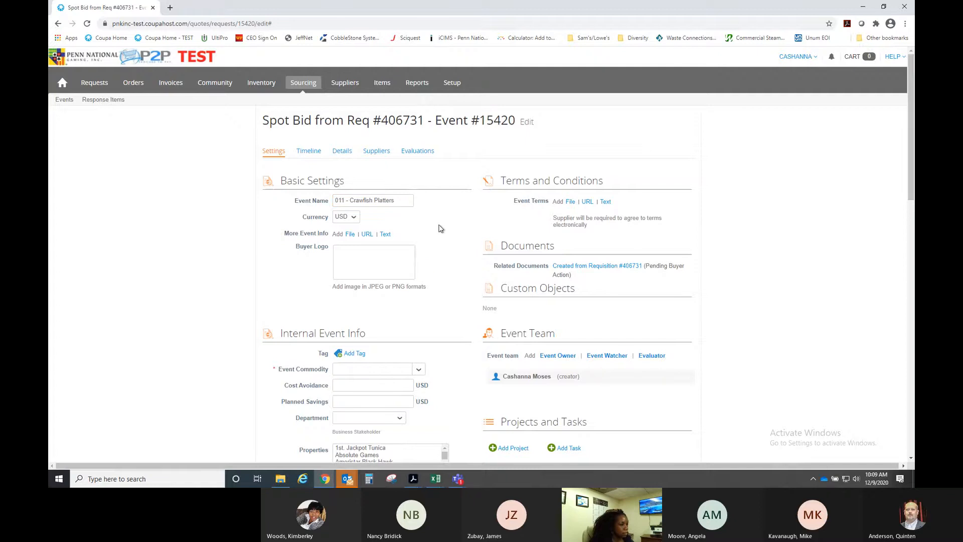
pyautogui.scroll(-1, 441, 224)
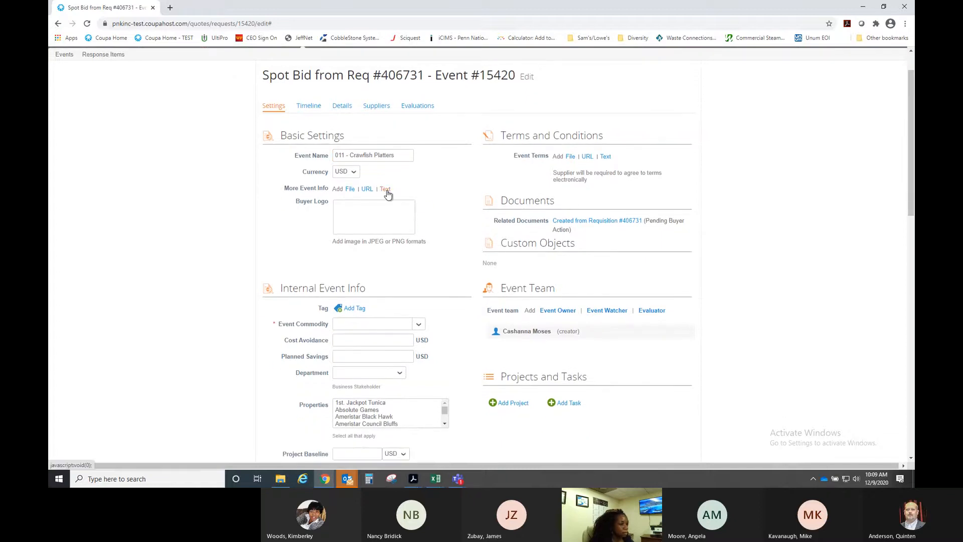
# - Start an event info note: 'Please provide a quote for the following:' and 'Qty 300'
pyautogui.click(385, 190)
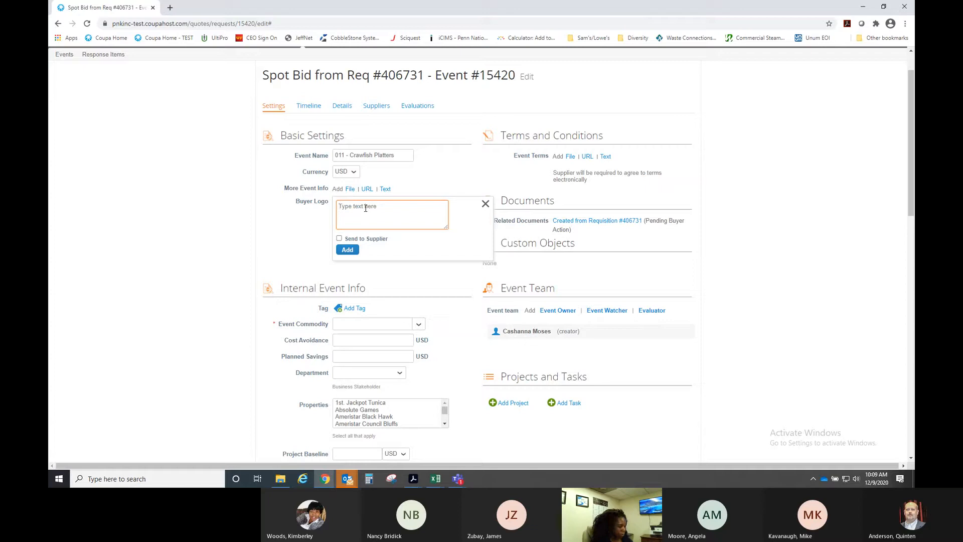
pyautogui.write('Please provide q')
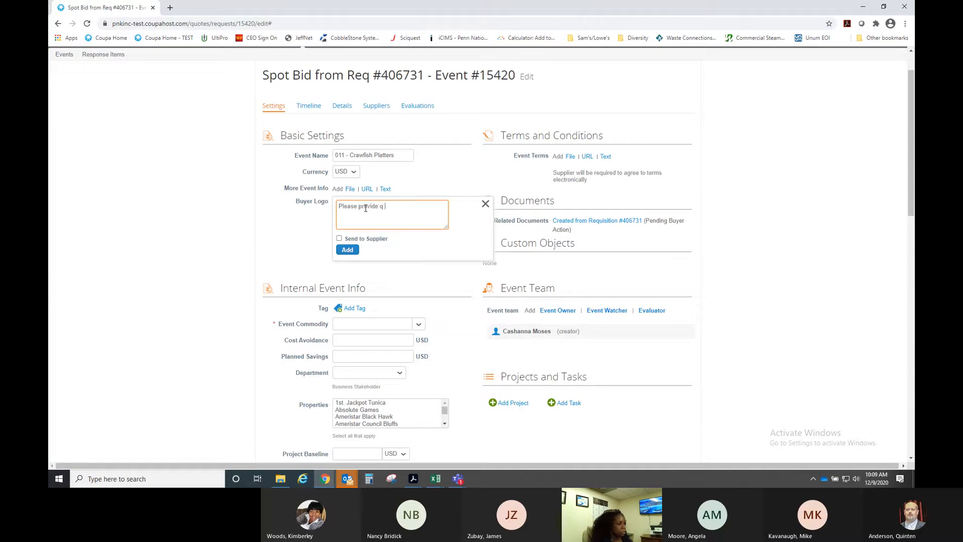
pyautogui.press('BackSpace')
pyautogui.write('a quote for the following:')
pyautogui.press('Return')
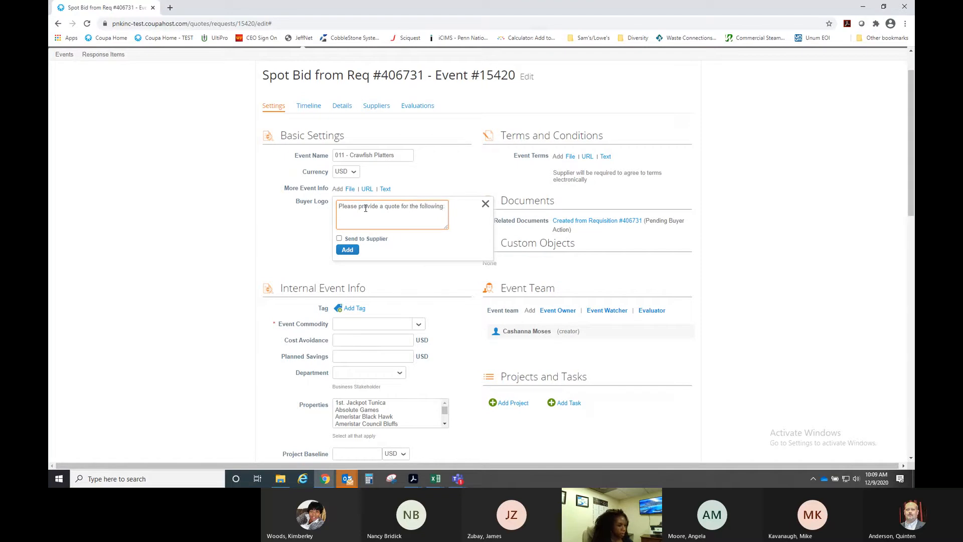
pyautogui.write('Qty 300')
pyautogui.press('Return')
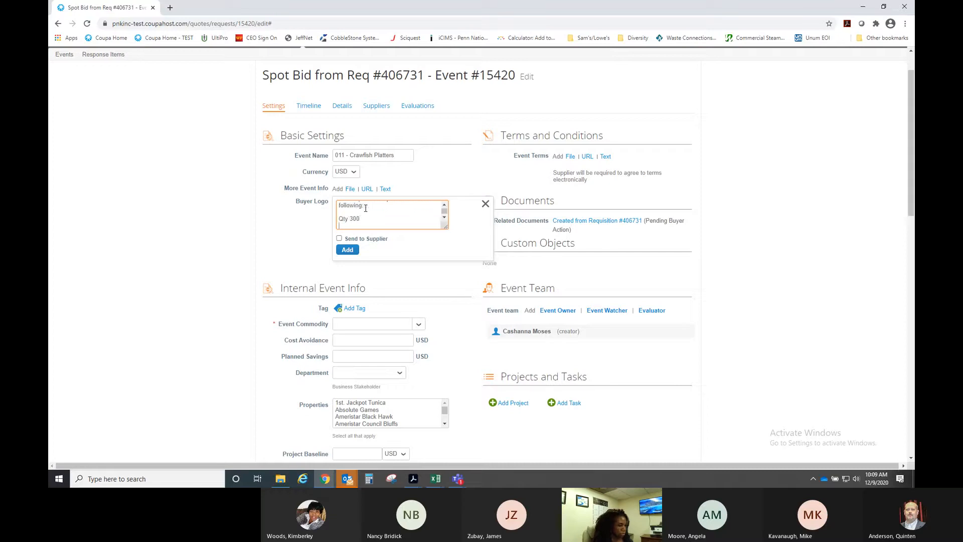
# - Add note lines 'Round Crawfish Platters' and 'Size: 16" inch with 1" lip'
pyautogui.write('Crawfish')
pyautogui.press('Home')
pyautogui.write('Round')
pyautogui.press('End')
pyautogui.write('Platters')
pyautogui.press('Return')
pyautogui.write('Size')
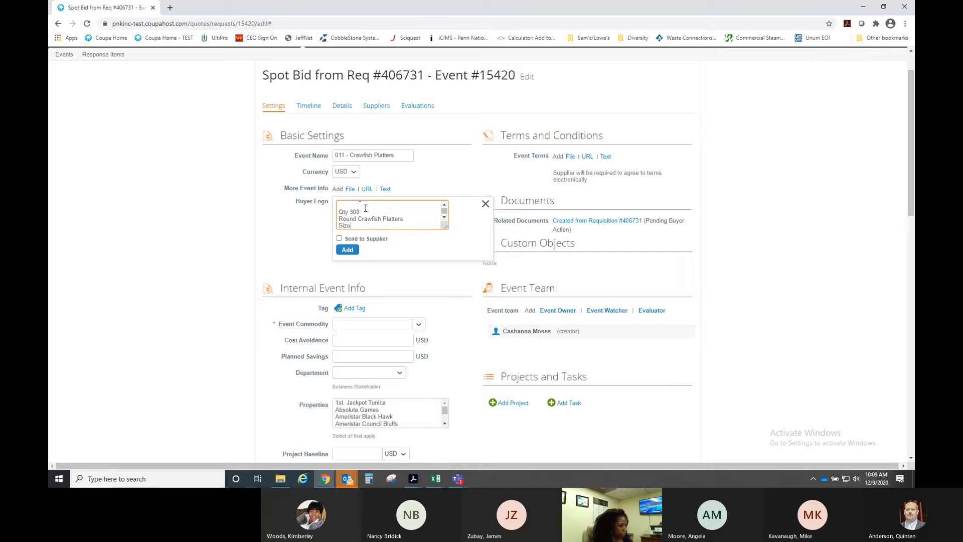
pyautogui.write(': 16')
pyautogui.write('"')
pyautogui.write(' inch')
pyautogui.press('Return')
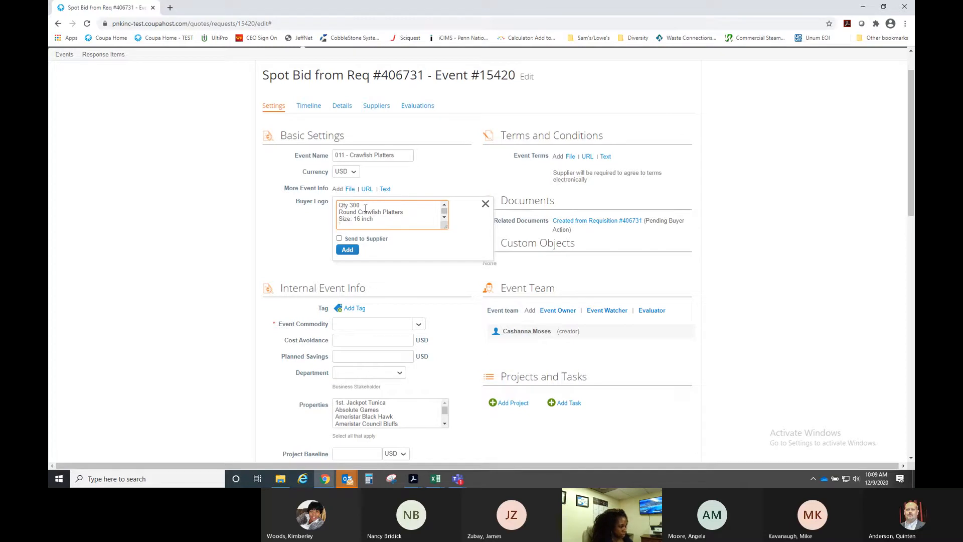
pyautogui.press('BackSpace')
pyautogui.write('with ')
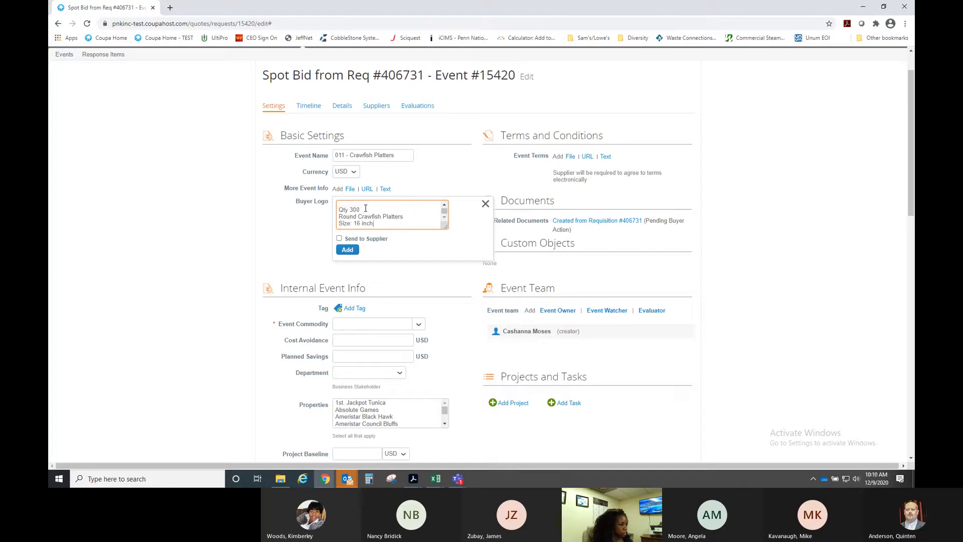
pyautogui.write('1" lip')
# - Finish with 'Color: Any' and 'Need by: December 29, 2020', then add the note as supplier-visible
pyautogui.press('Return')
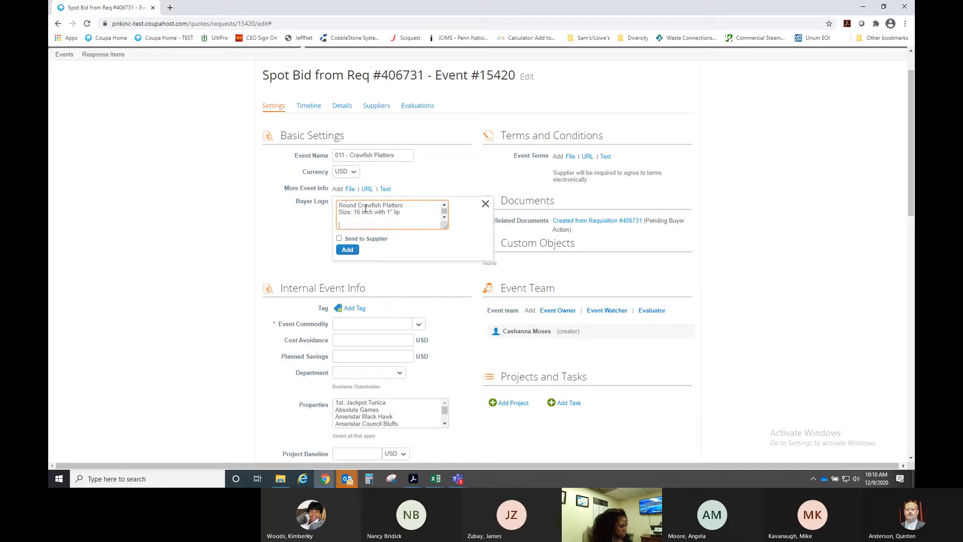
pyautogui.write('Color')
pyautogui.write(': No specificati')
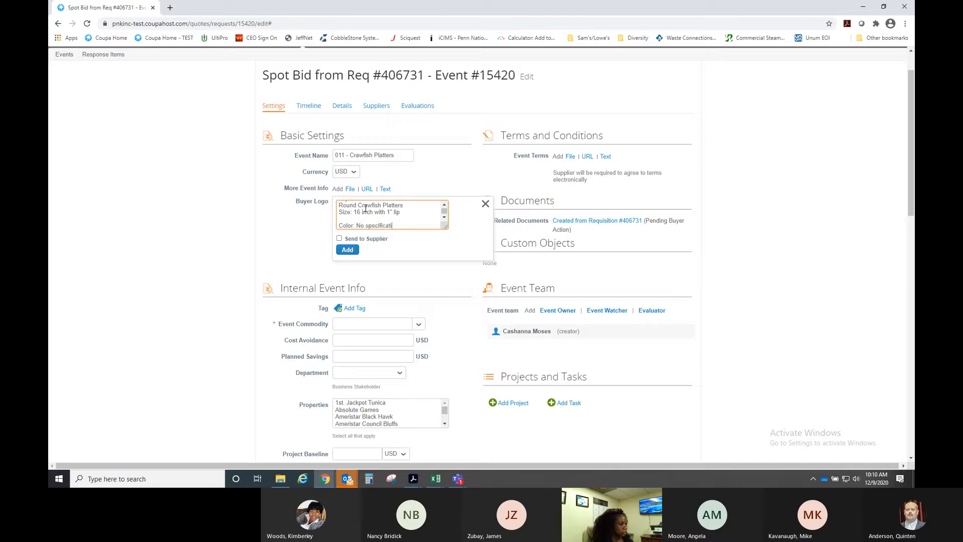
pyautogui.press('BackSpace')
pyautogui.press('BackSpace')
pyautogui.press('BackSpace')
pyautogui.press('BackSpace')
pyautogui.press('BackSpace')
pyautogui.press('BackSpace')
pyautogui.press('BackSpace')
pyautogui.press('BackSpace')
pyautogui.press('BackSpace')
pyautogui.press('BackSpace')
pyautogui.press('BackSpace')
pyautogui.write('Any')
pyautogui.press('Return')
pyautogui.press('Return')
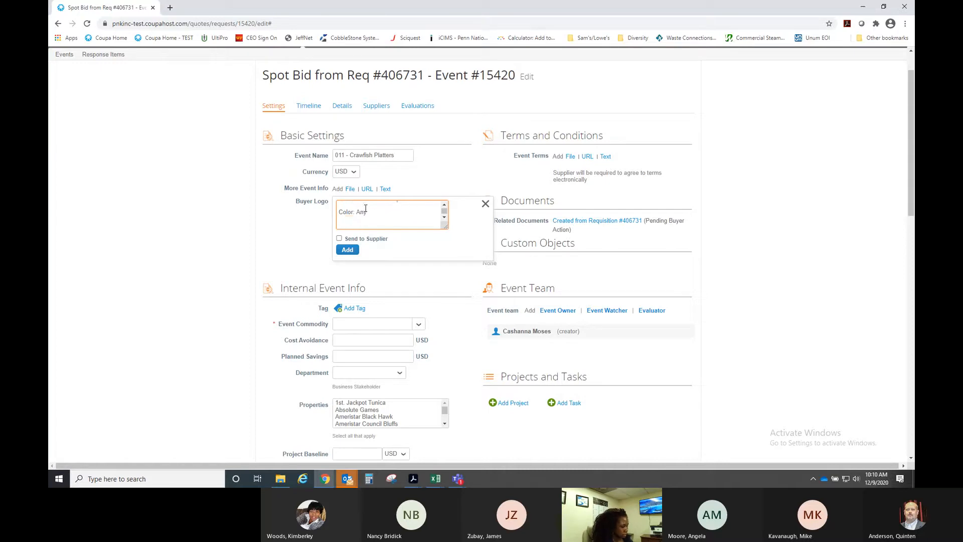
pyautogui.write('Need by: ')
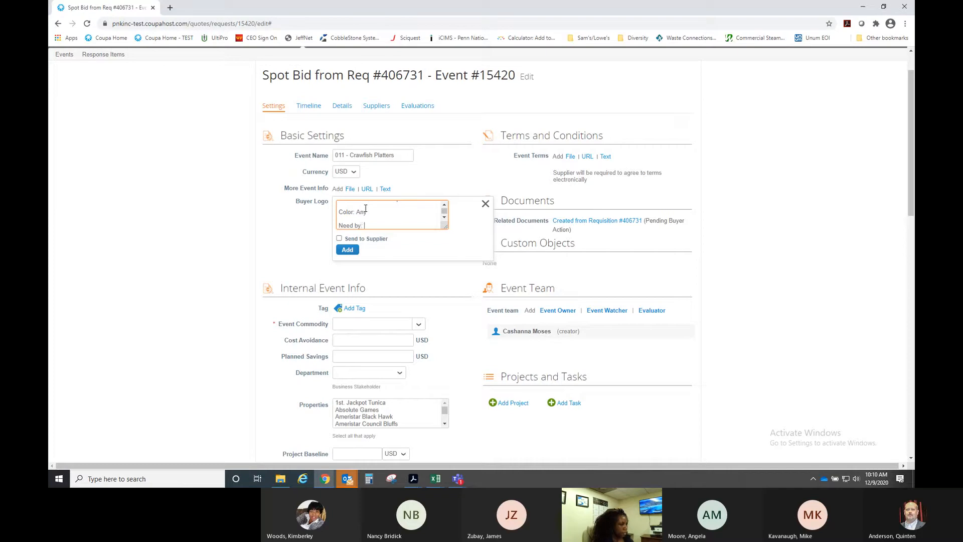
pyautogui.write(': December 29, 2020')
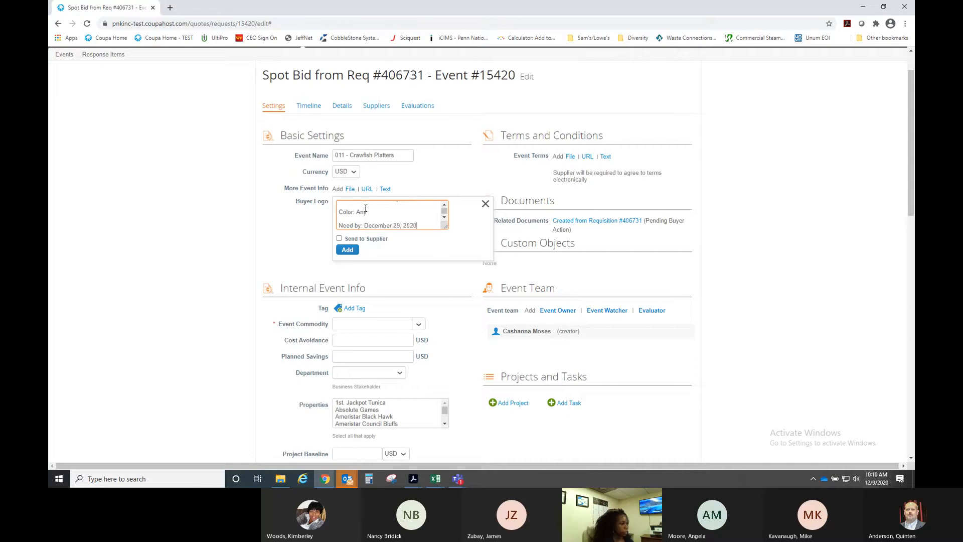
pyautogui.click(339, 239)
pyautogui.click(357, 251)
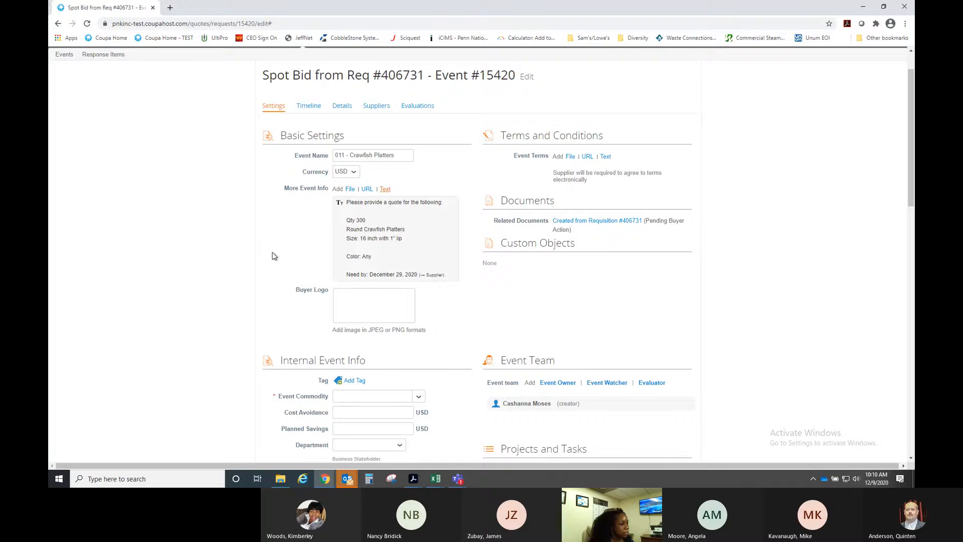
# - Choose OPERATING SUPPLIES & EQUIPMENT as the Event Commodity from the category list
pyautogui.scroll(-3, 274, 255)
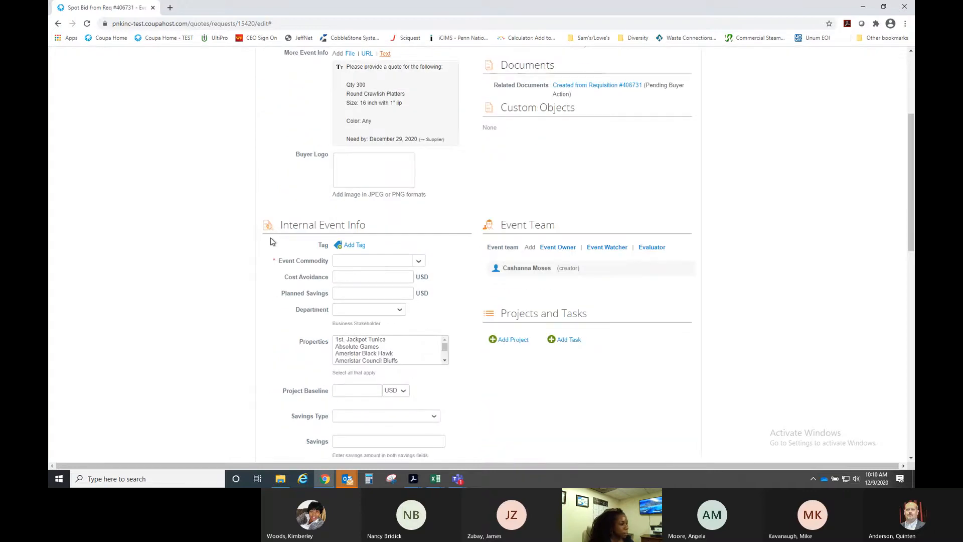
pyautogui.scroll(2, 287, 176)
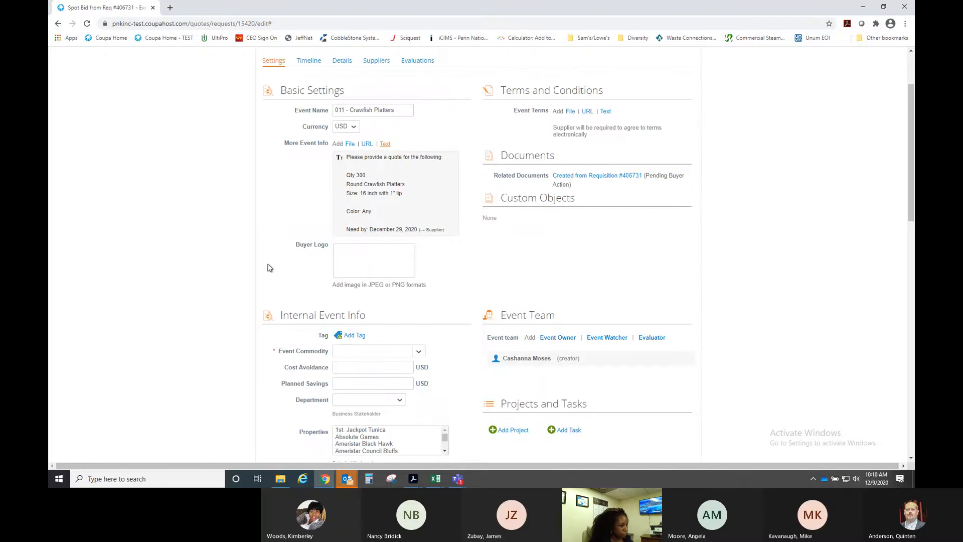
pyautogui.scroll(-2, 270, 268)
pyautogui.click(354, 260)
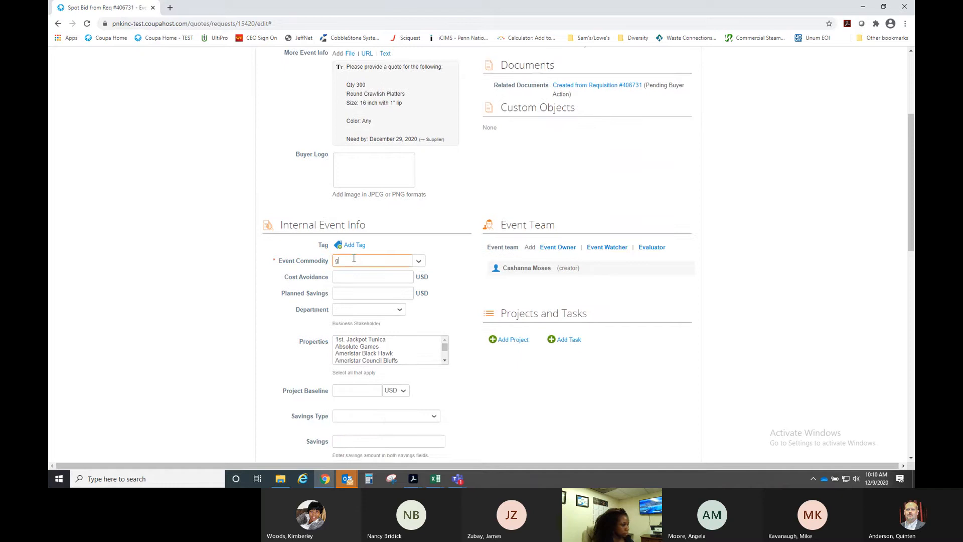
pyautogui.write('supl')
pyautogui.press('BackSpace')
pyautogui.write('pl')
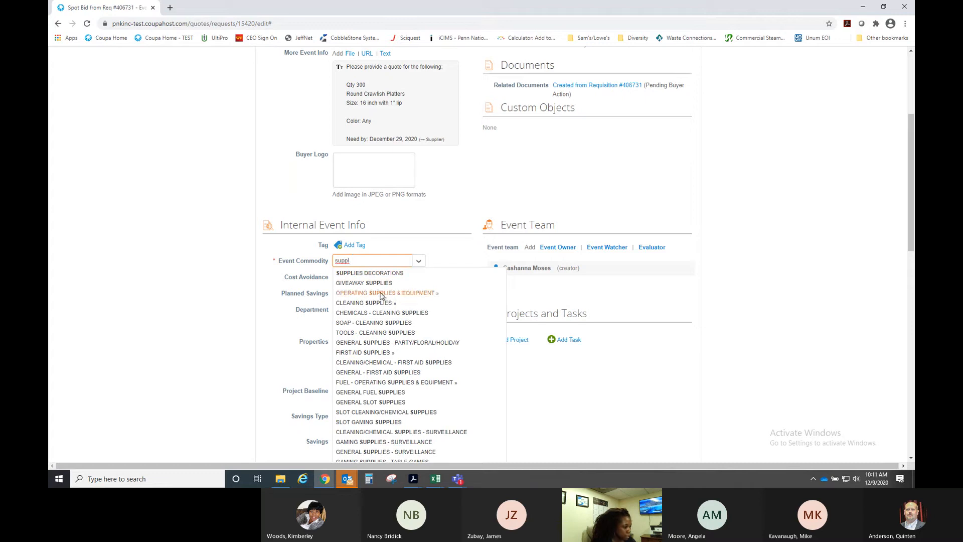
pyautogui.scroll(-3, 384, 308)
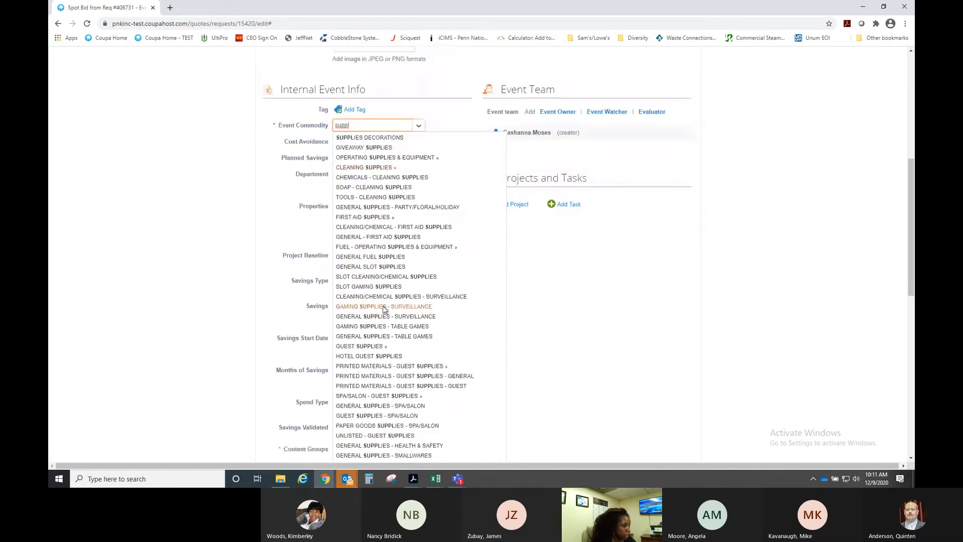
pyautogui.scroll(-1, 384, 309)
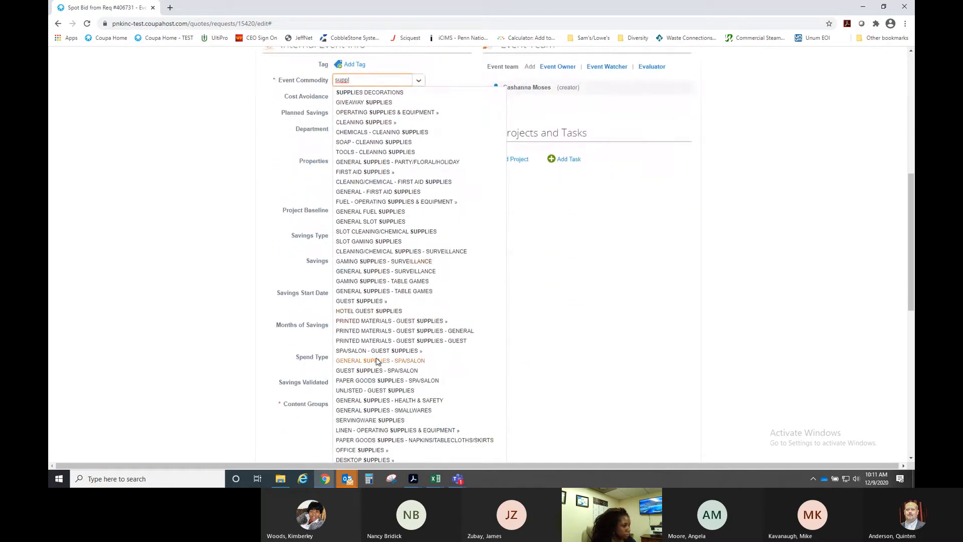
pyautogui.scroll(-1, 377, 360)
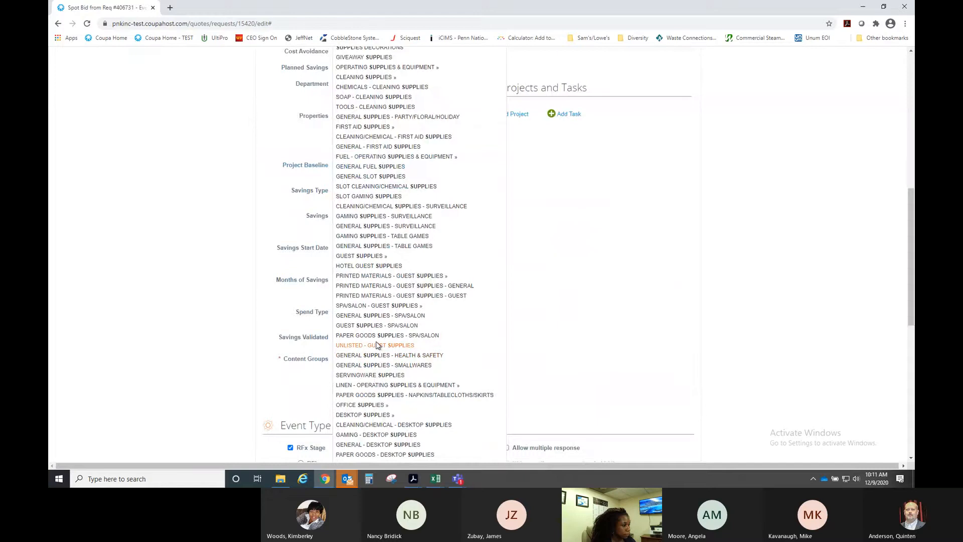
pyautogui.scroll(2, 377, 345)
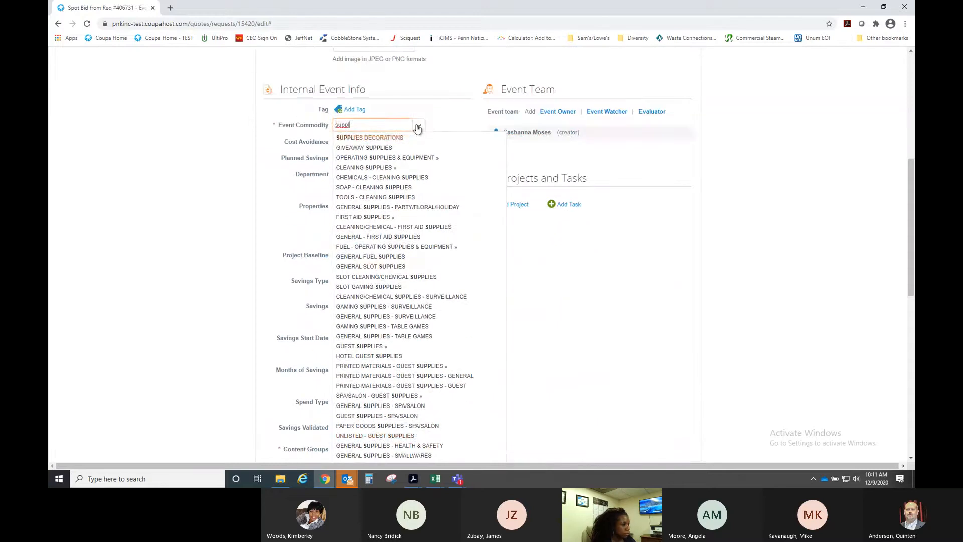
pyautogui.click(419, 128)
pyautogui.moveTo(366, 170)
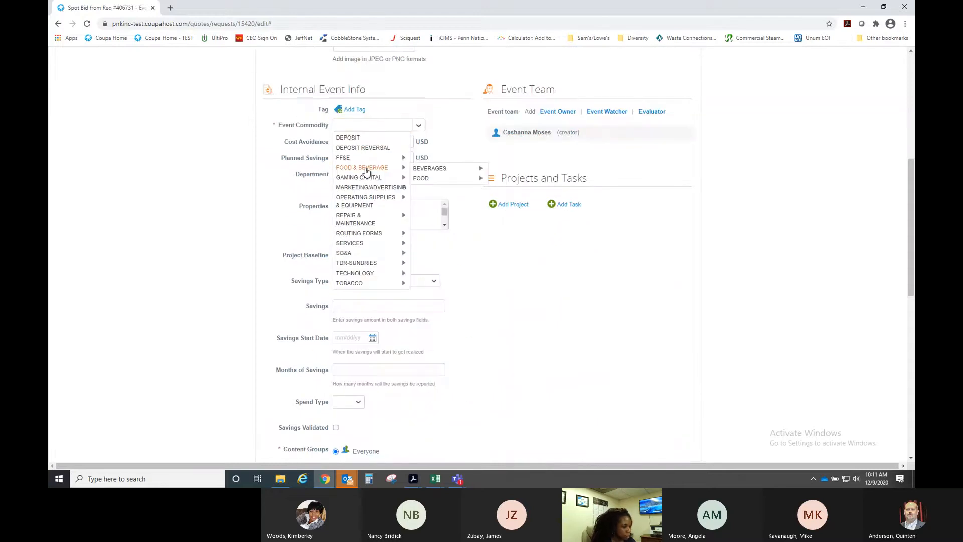
pyautogui.moveTo(361, 201)
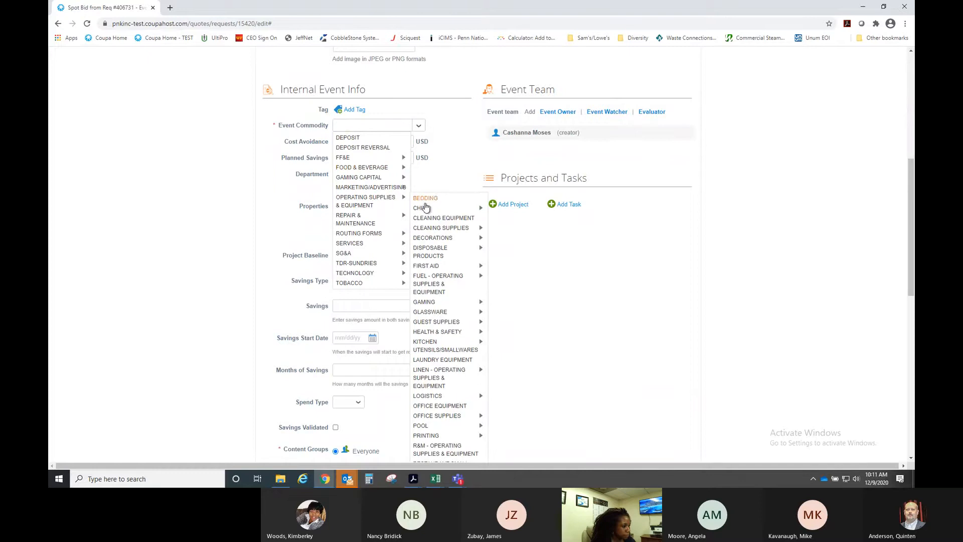
pyautogui.moveTo(442, 256)
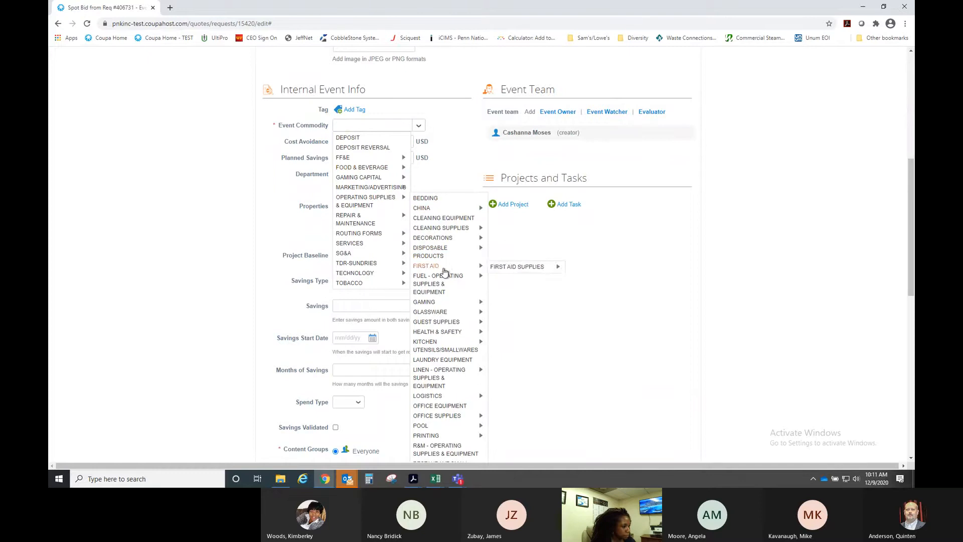
pyautogui.moveTo(445, 290)
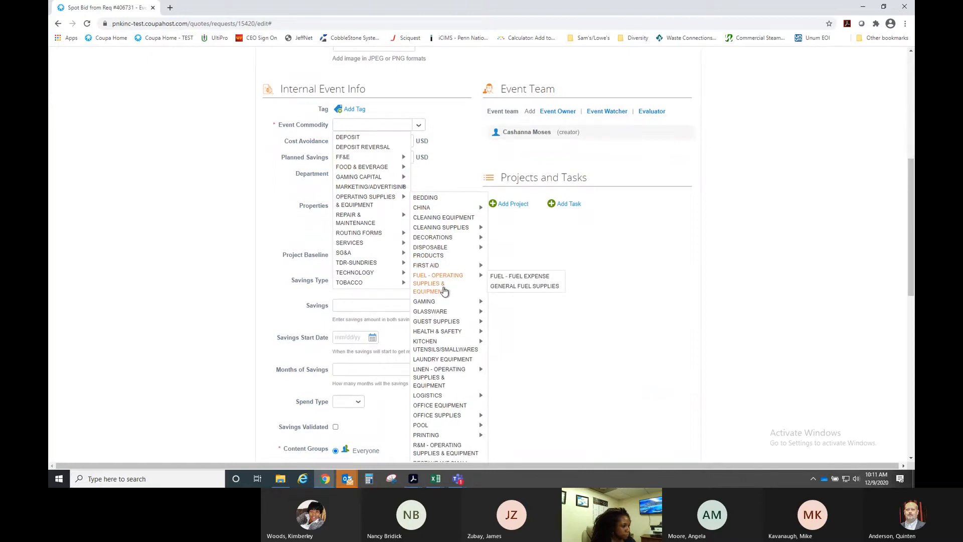
pyautogui.scroll(-1, 444, 290)
pyautogui.click(371, 154)
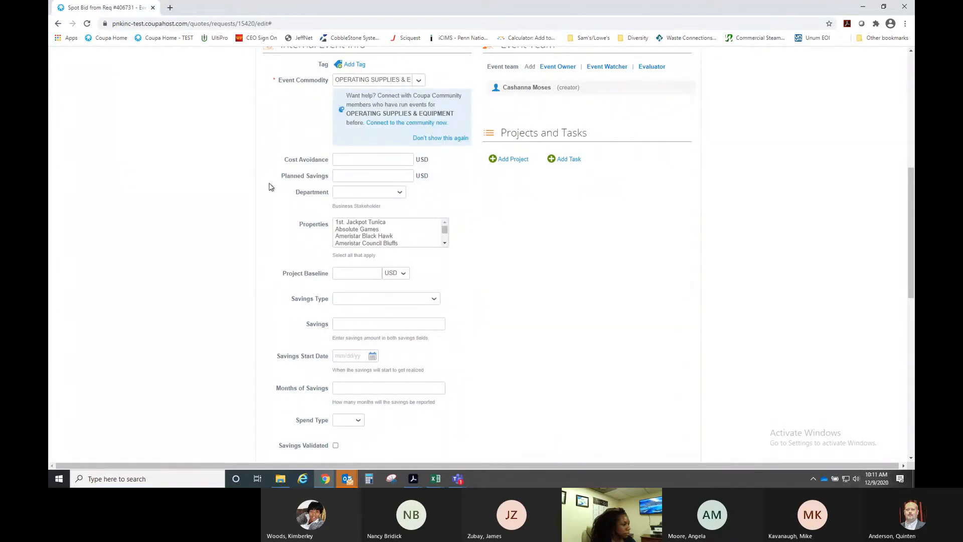
# - Set the Department to F&B and the Properties to Boomtown New Orleans
pyautogui.scroll(-1, 269, 183)
pyautogui.click(370, 147)
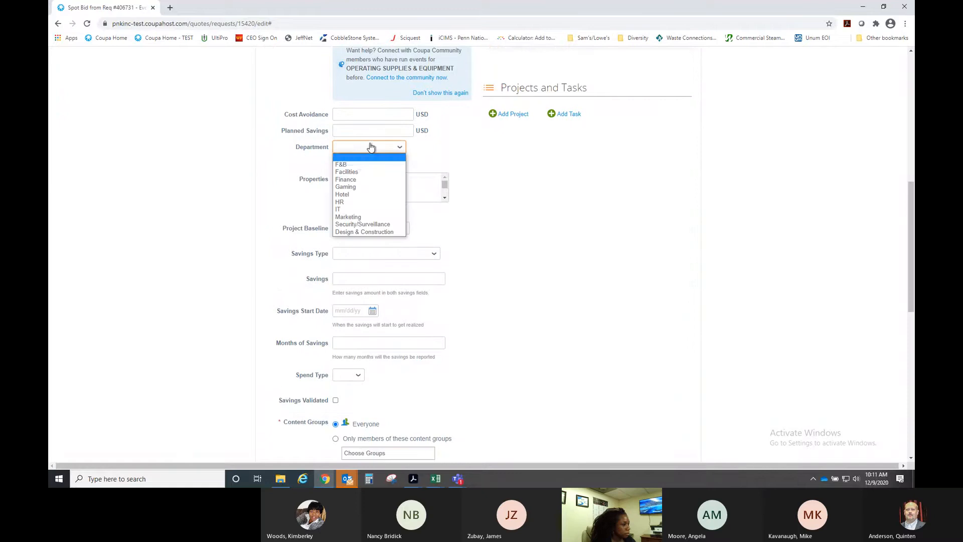
pyautogui.click(360, 165)
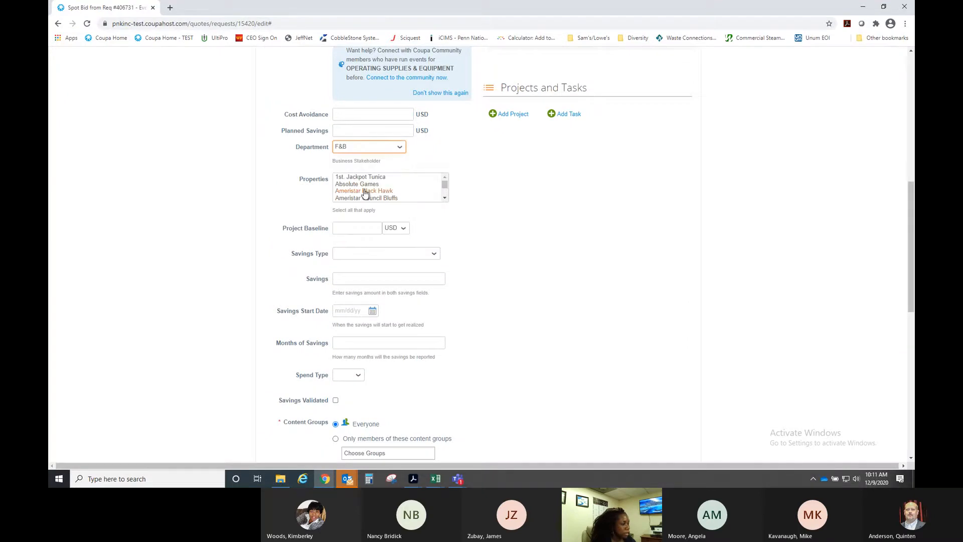
pyautogui.click(444, 198)
pyautogui.scroll(-2, 444, 198)
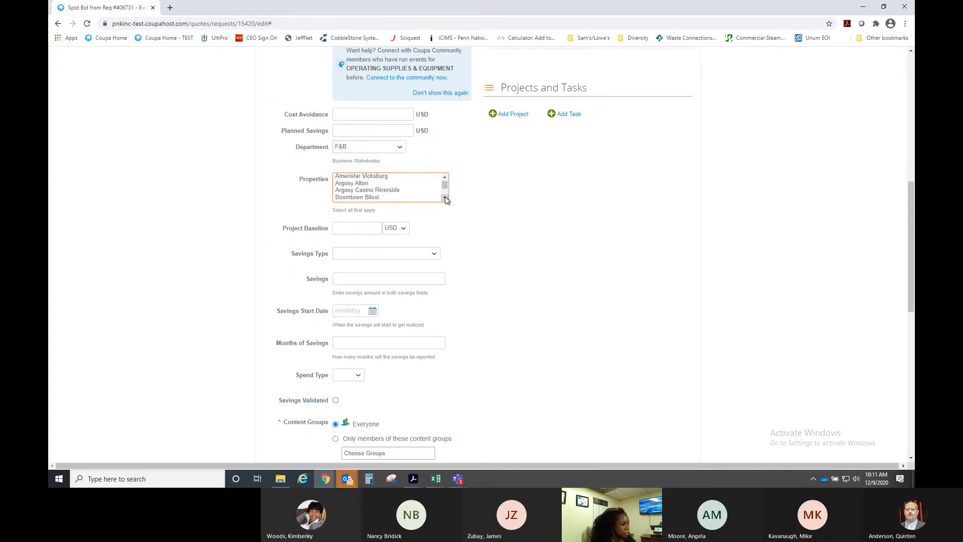
pyautogui.click(380, 195)
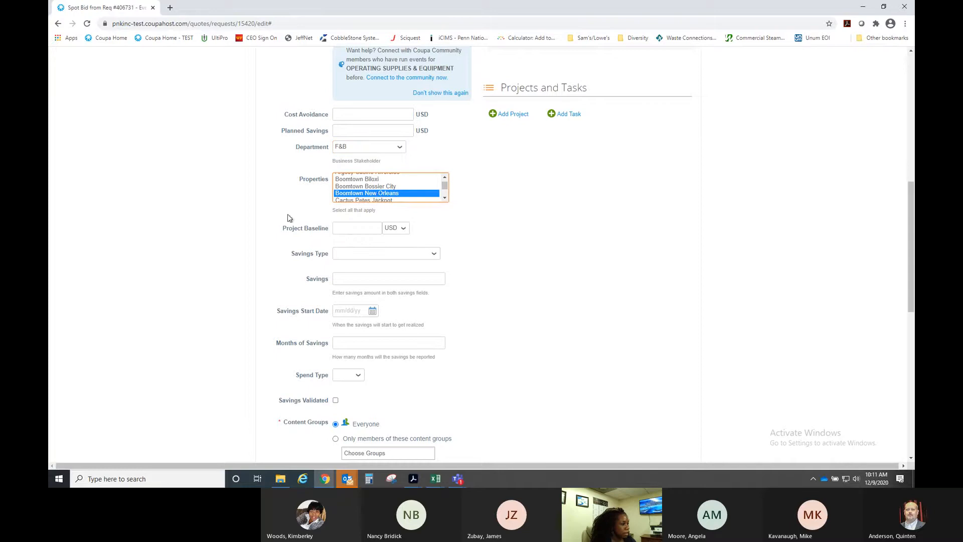
pyautogui.click(268, 208)
pyautogui.scroll(-2, 268, 198)
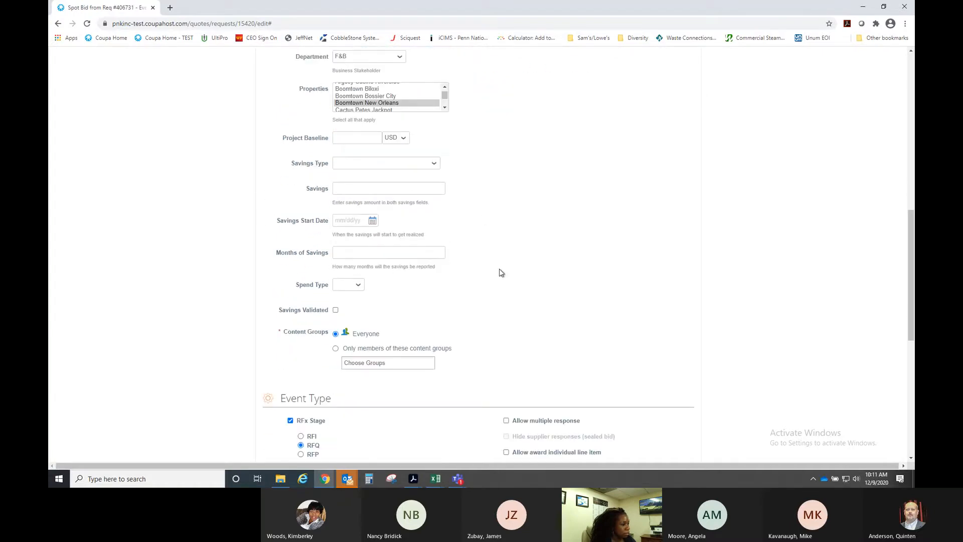
pyautogui.scroll(2, 474, 248)
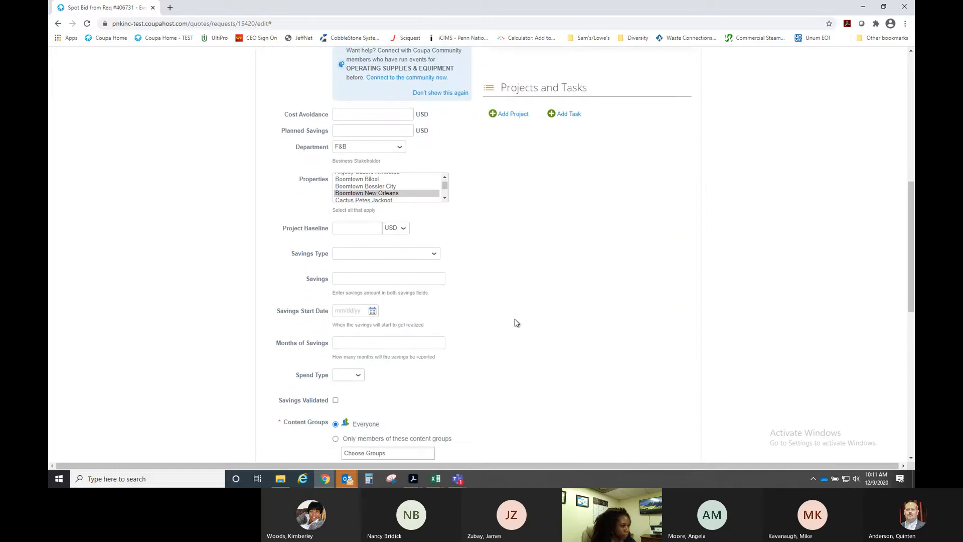
pyautogui.scroll(-5, 512, 321)
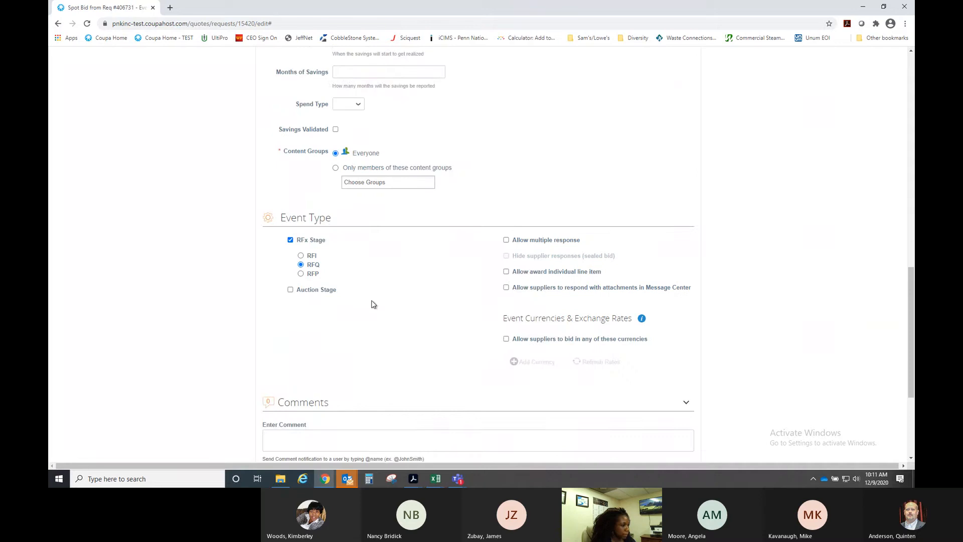
# - Tick Allow multiple response under Event Type, then scroll back to the top
pyautogui.scroll(-1, 372, 302)
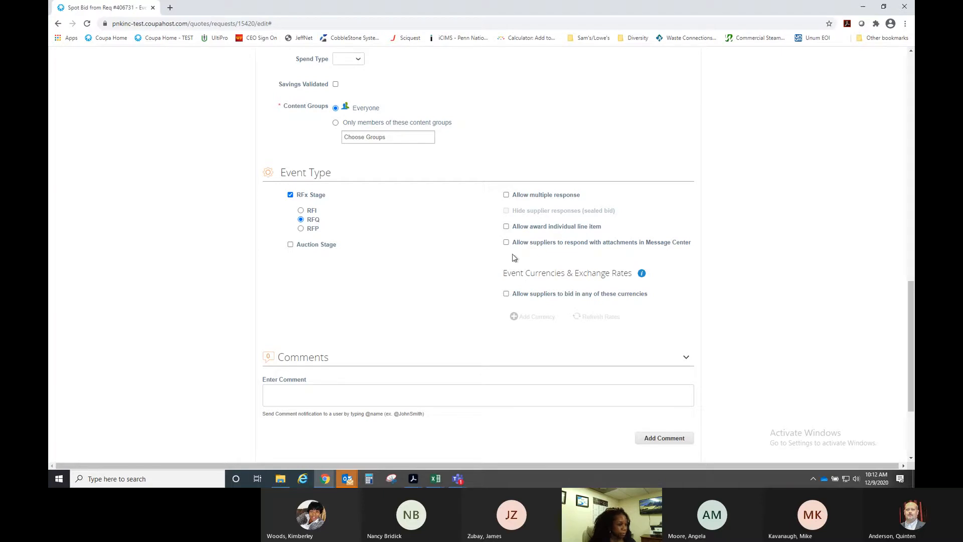
pyautogui.click(506, 196)
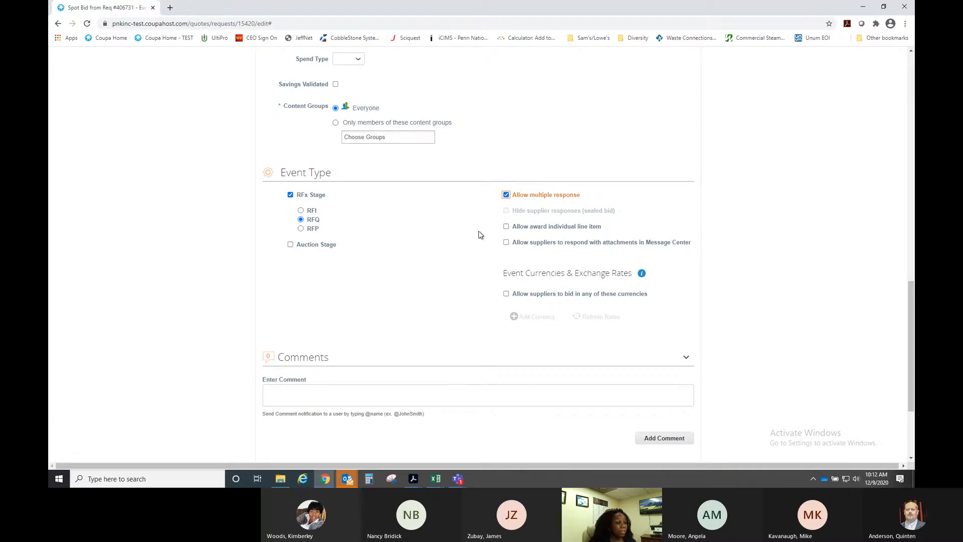
pyautogui.scroll(-3, 455, 261)
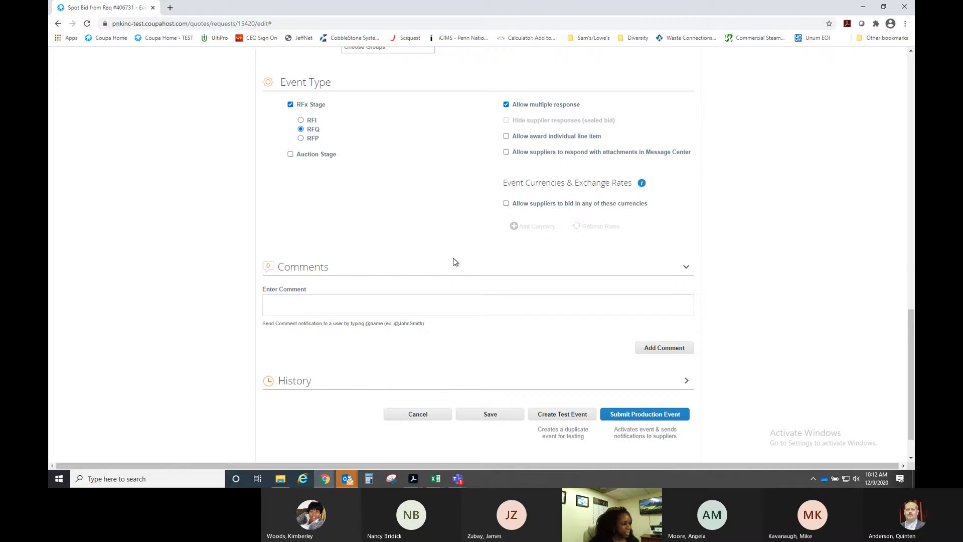
pyautogui.scroll(10, 456, 261)
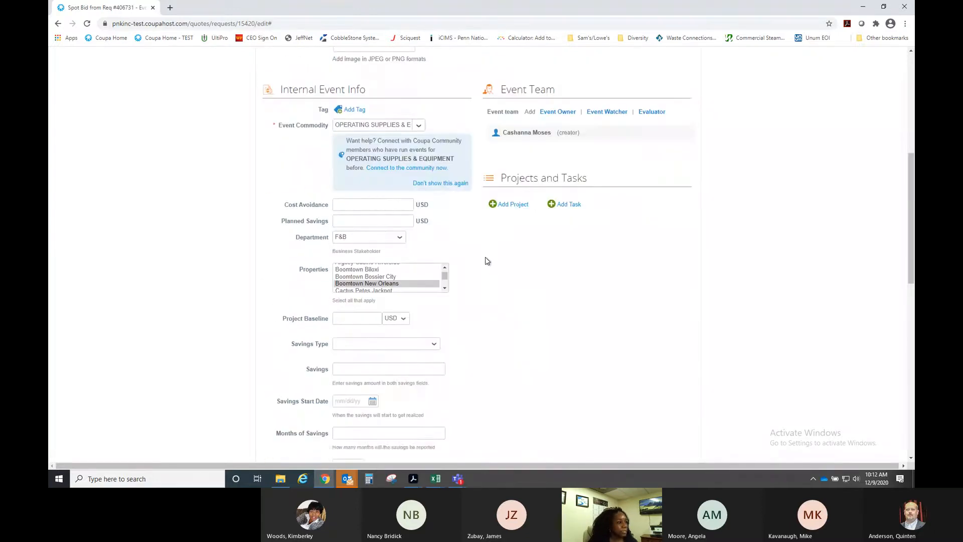
pyautogui.scroll(6, 720, 297)
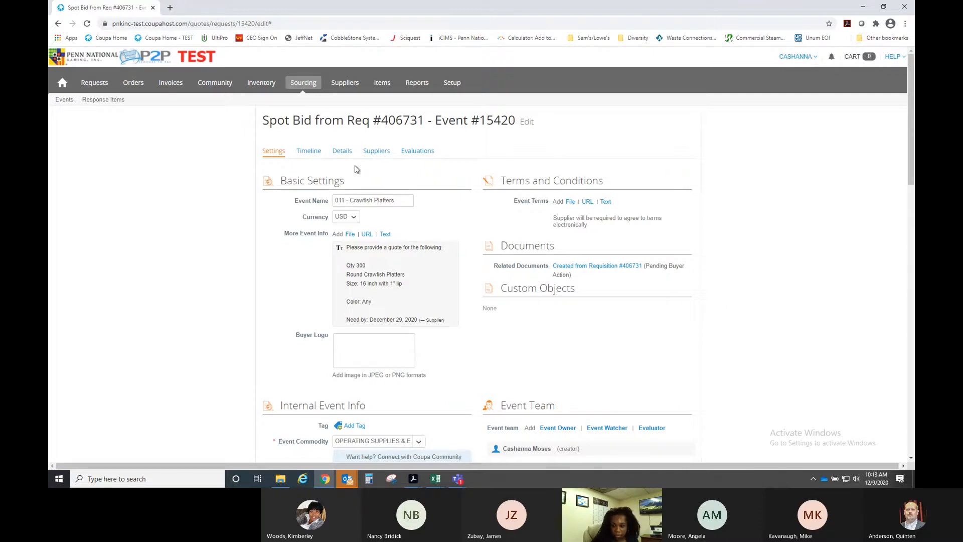
# - On the Timeline page, keep start upon submit and set the Event End date to 12/09/20
pyautogui.click(313, 152)
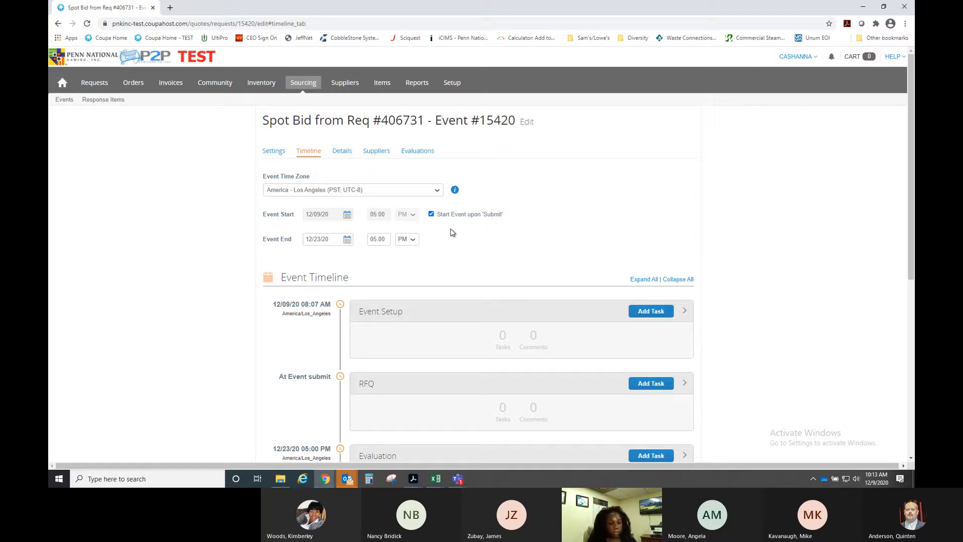
pyautogui.click(430, 214)
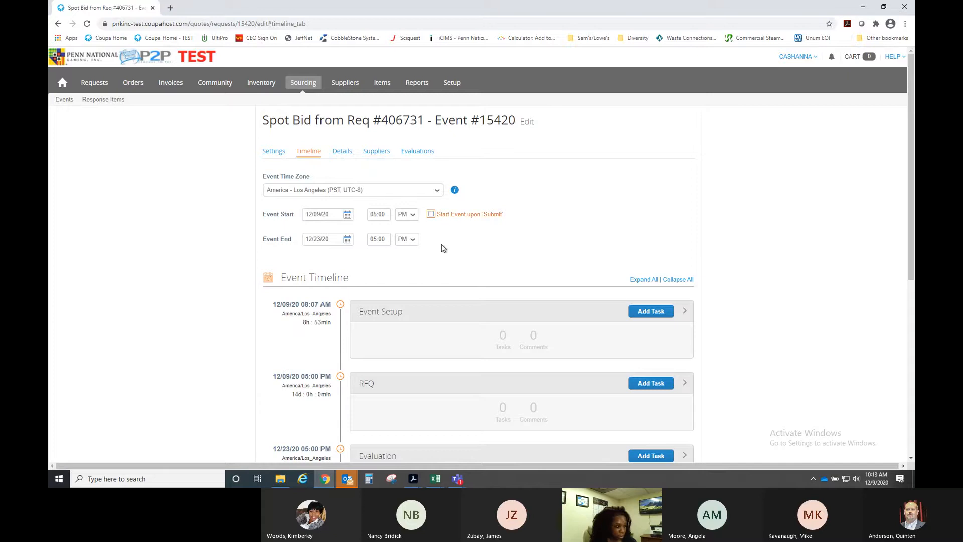
pyautogui.click(430, 214)
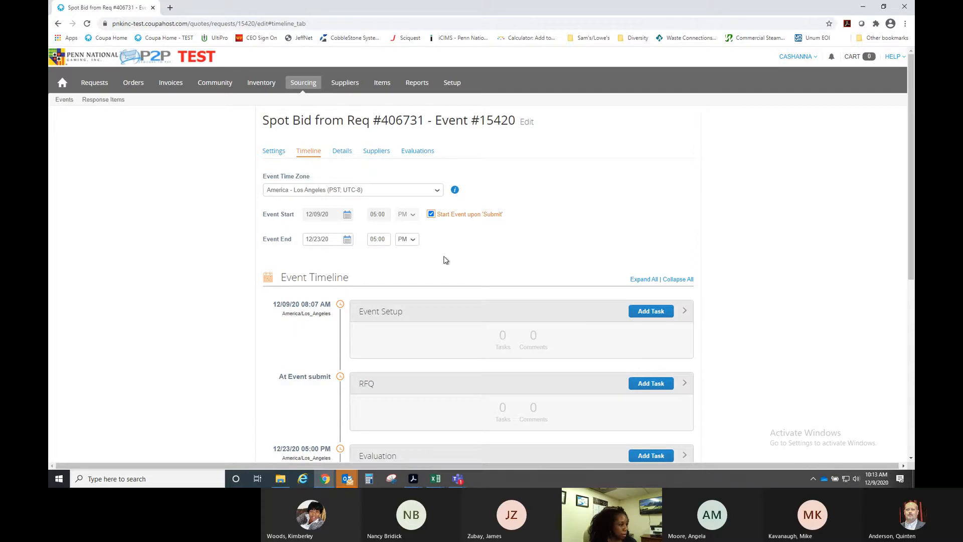
pyautogui.click(347, 240)
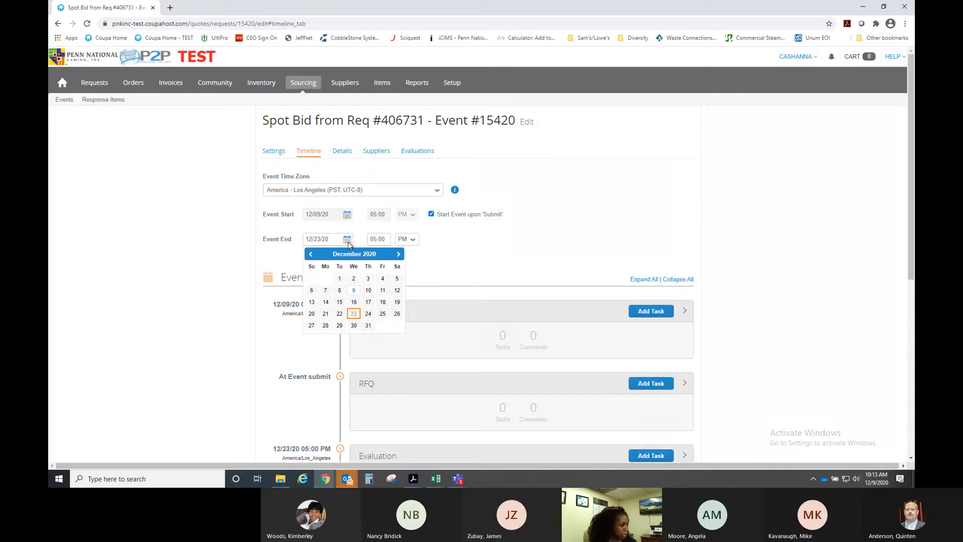
pyautogui.click(383, 314)
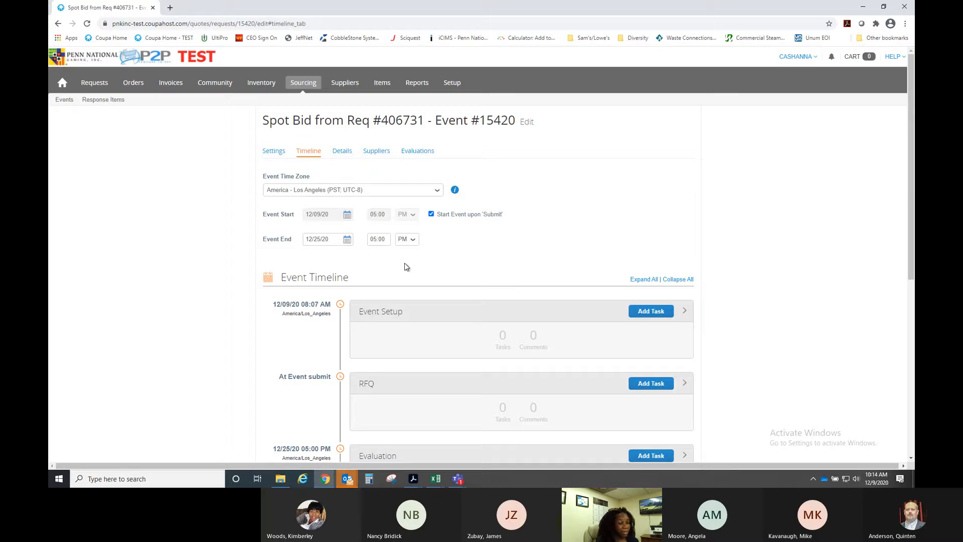
pyautogui.click(348, 240)
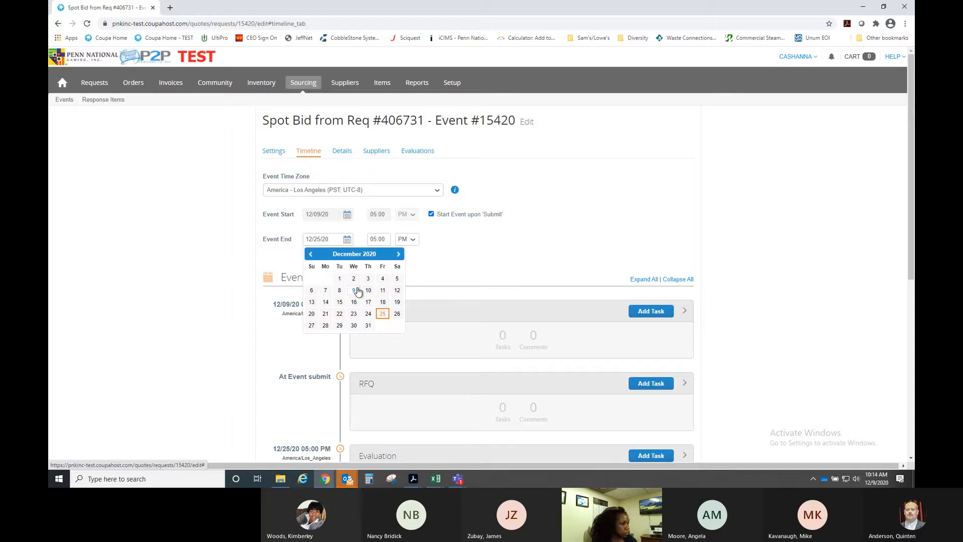
pyautogui.click(361, 290)
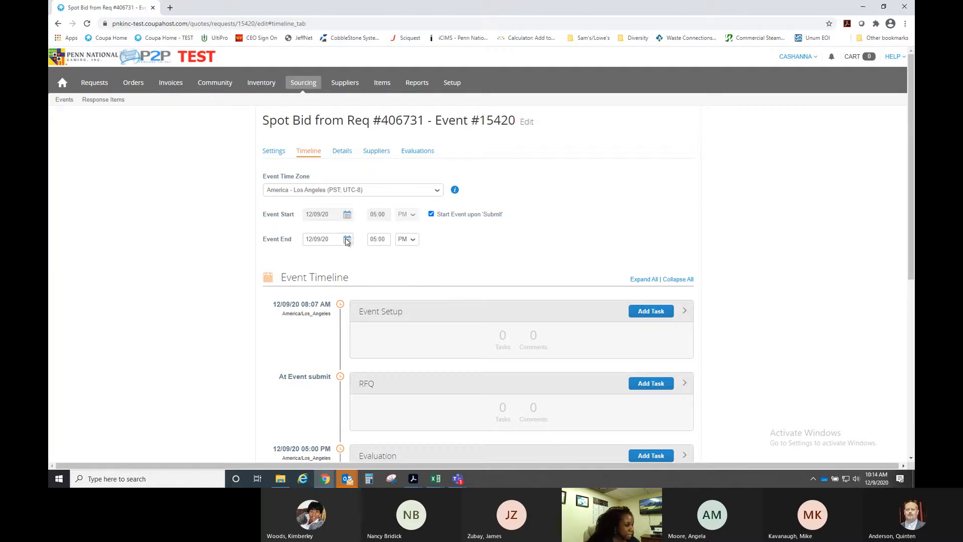
pyautogui.click(388, 239)
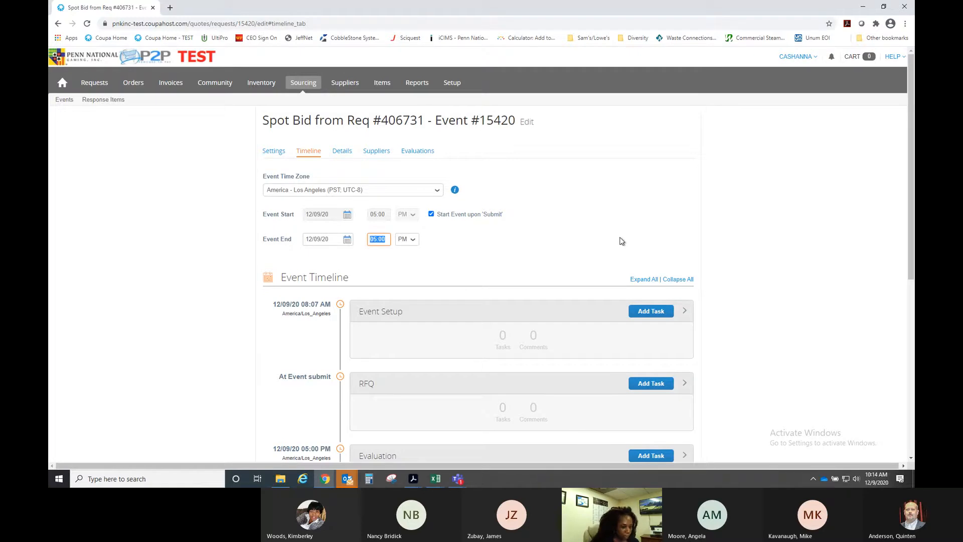
# - Switch the Event Time Zone to US - Central (CST; UTC-6), searching 'centr'
pyautogui.click(404, 191)
pyautogui.scroll(2, 437, 250)
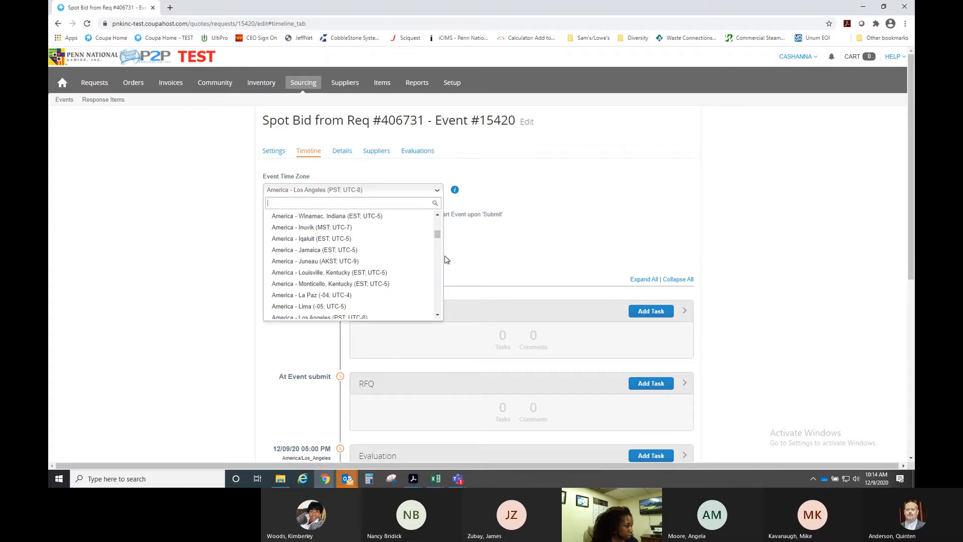
pyautogui.click(438, 216)
pyautogui.moveTo(438, 215); pyautogui.dragTo(438, 215)
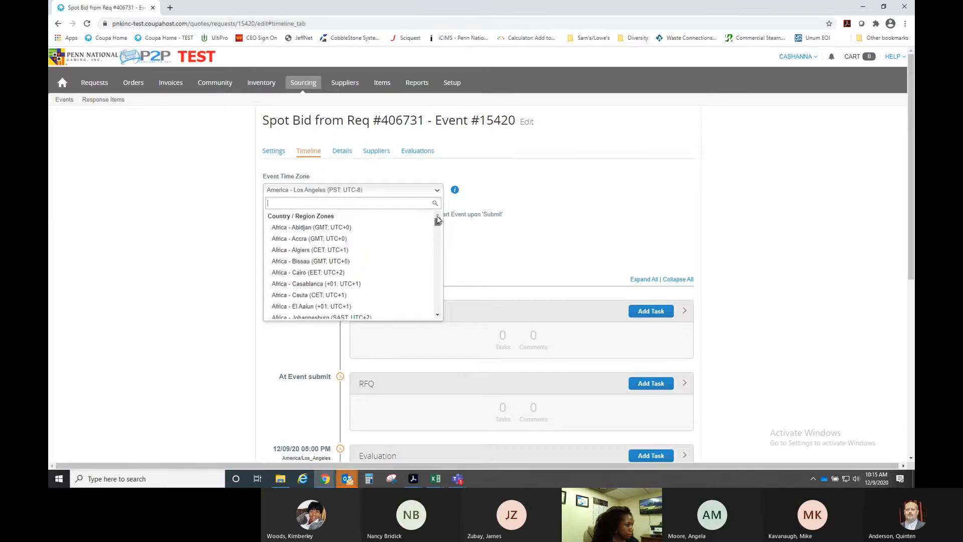
pyautogui.scroll(-14, 425, 240)
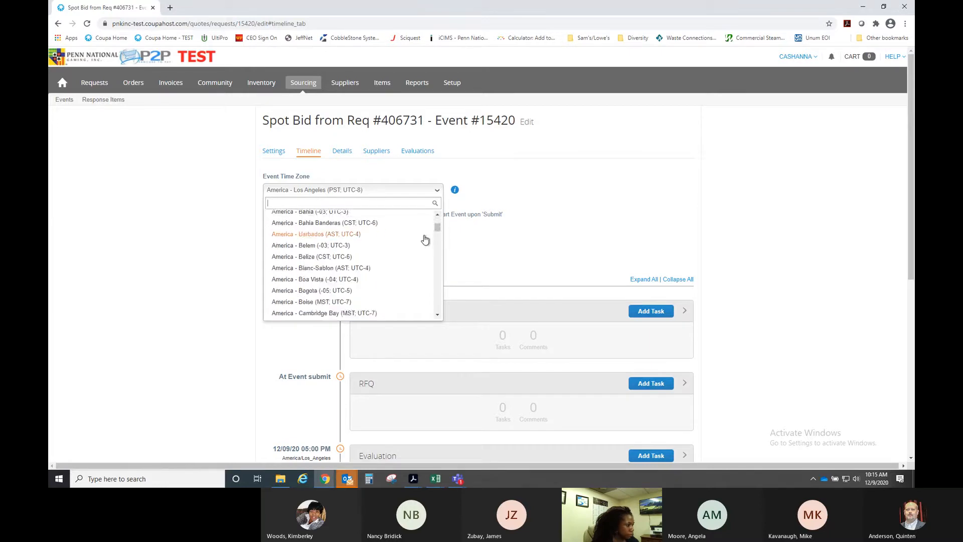
pyautogui.scroll(-4, 425, 239)
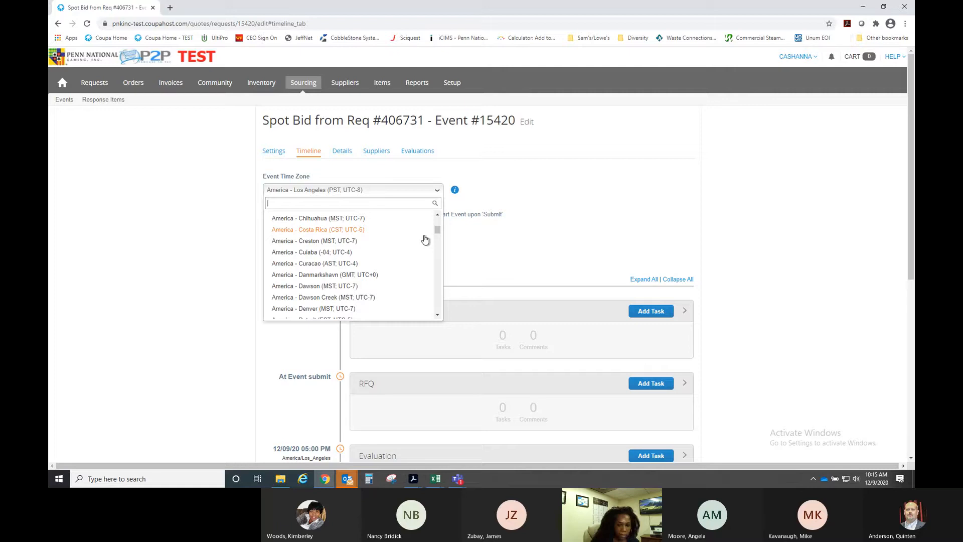
pyautogui.scroll(-8, 425, 239)
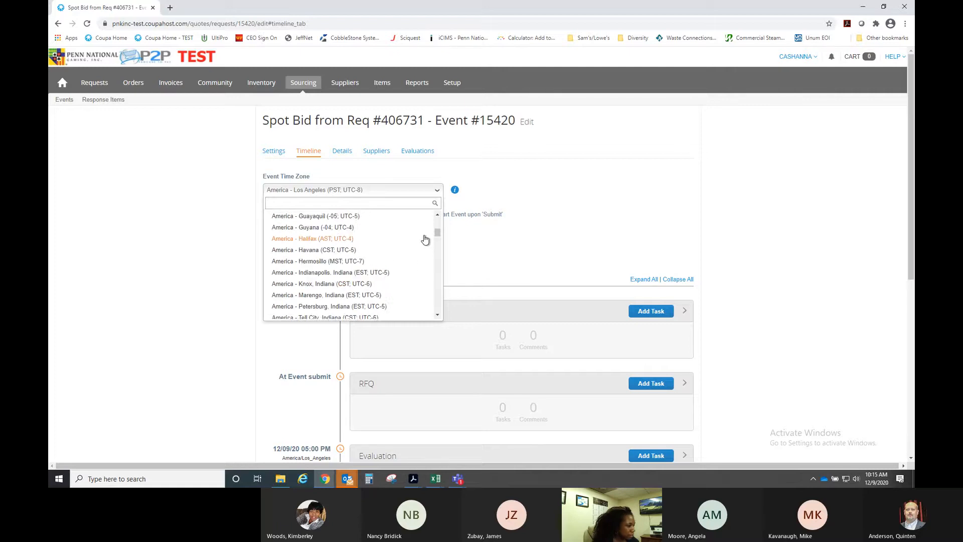
pyautogui.scroll(-14, 424, 239)
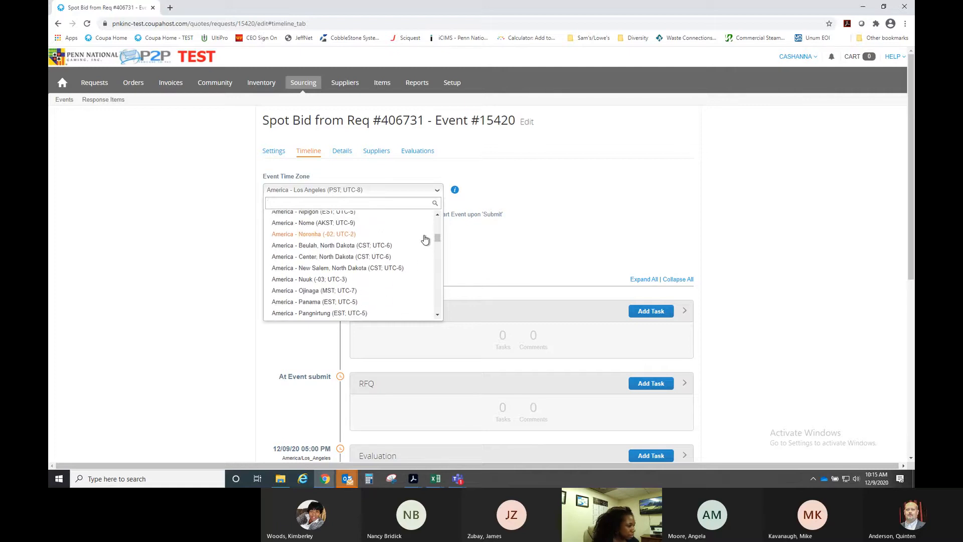
pyautogui.scroll(-3, 425, 239)
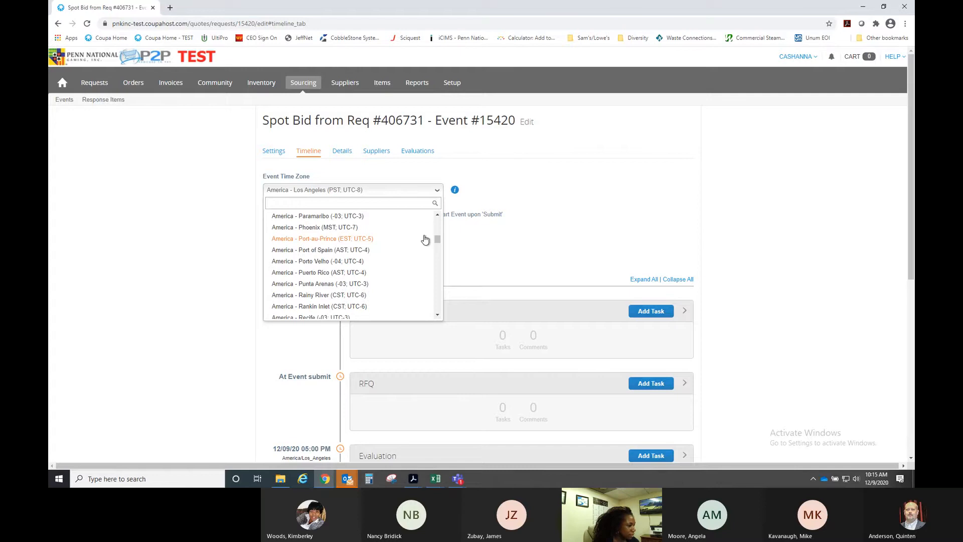
pyautogui.scroll(-12, 425, 240)
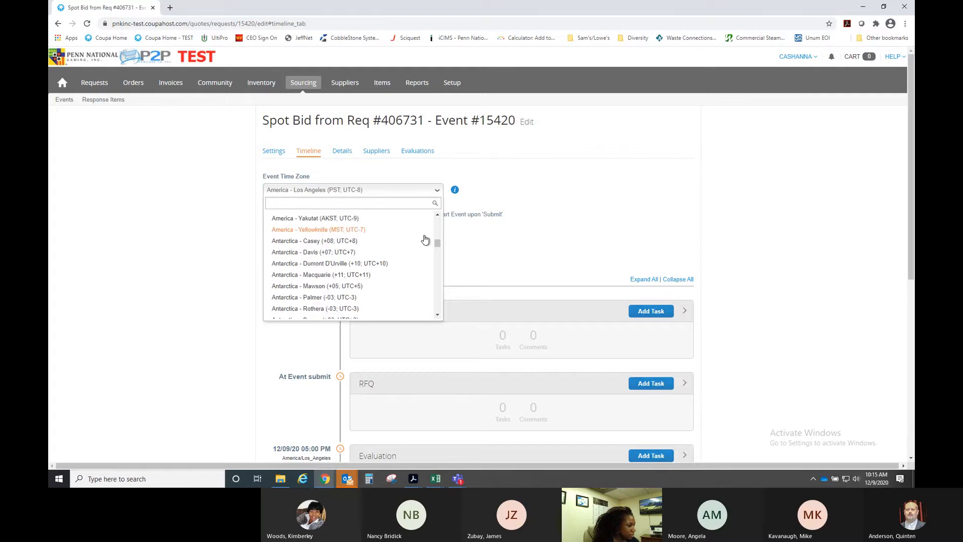
pyautogui.write('cen')
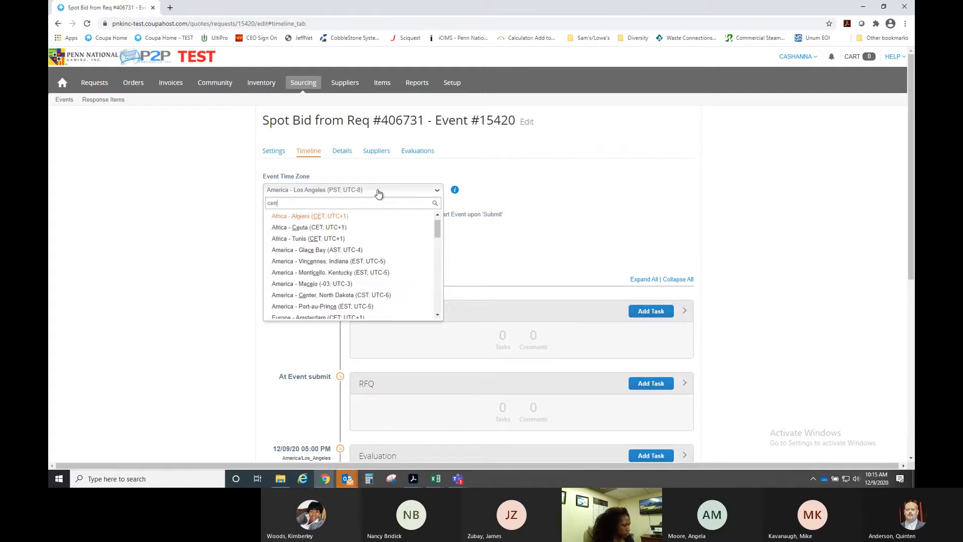
pyautogui.write('tr')
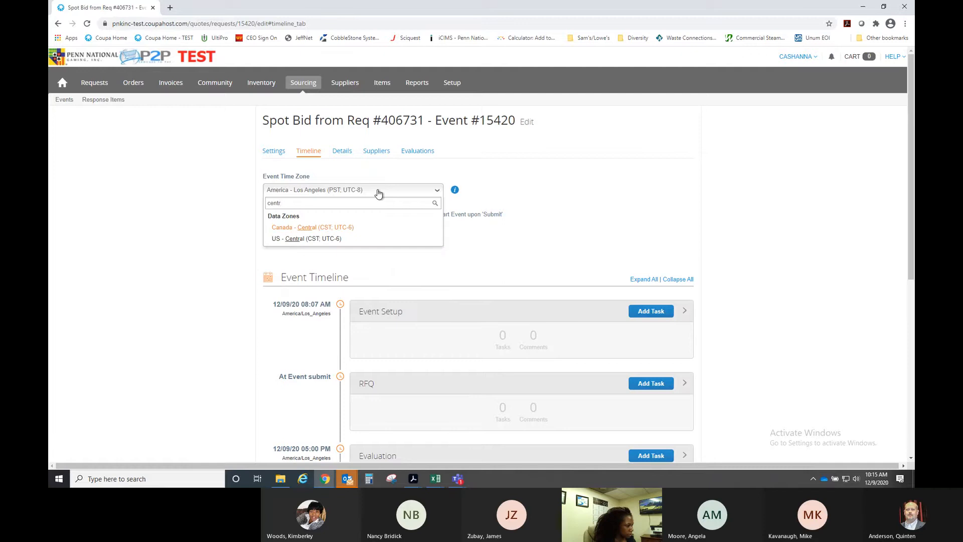
pyautogui.click(301, 239)
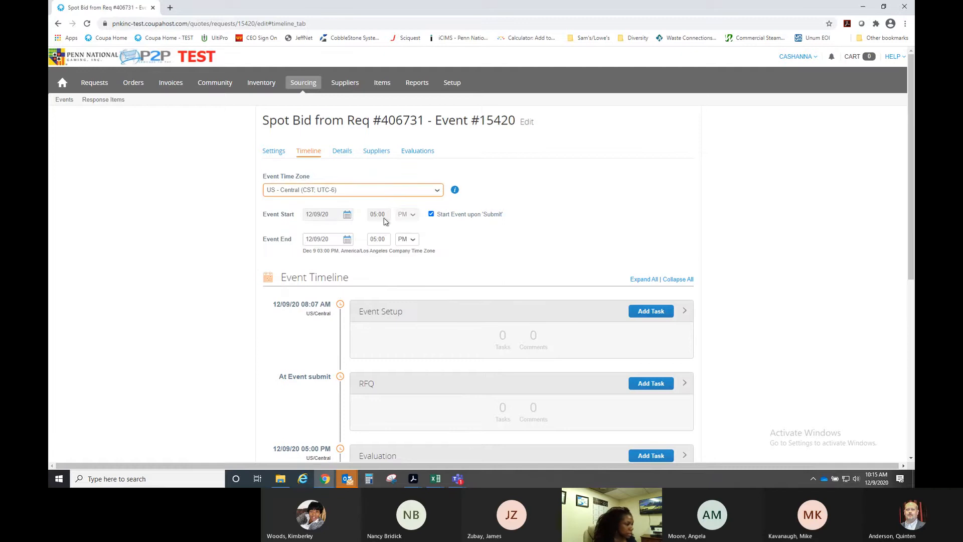
# - Change the Event End time to 10:20 AM
pyautogui.moveTo(386, 240); pyautogui.dragTo(365, 242)
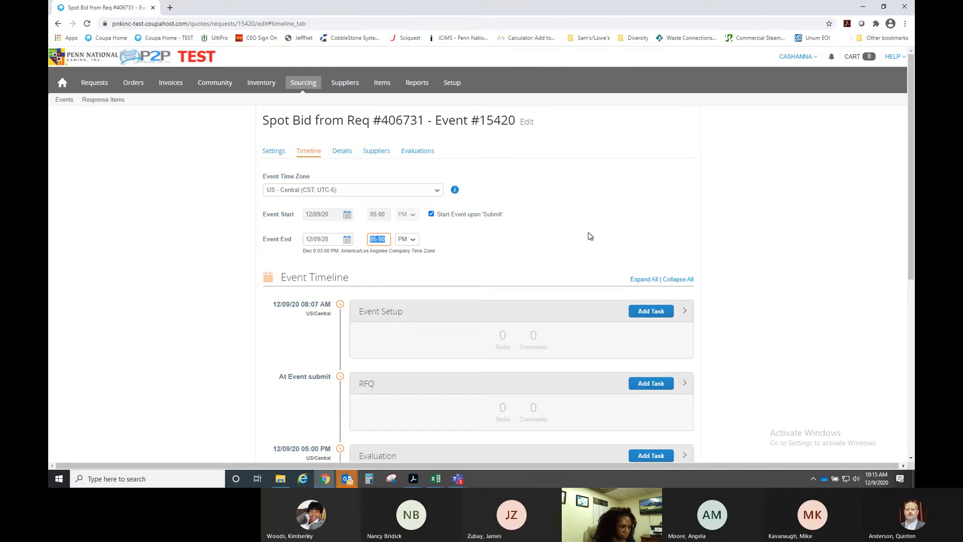
pyautogui.write('10:20')
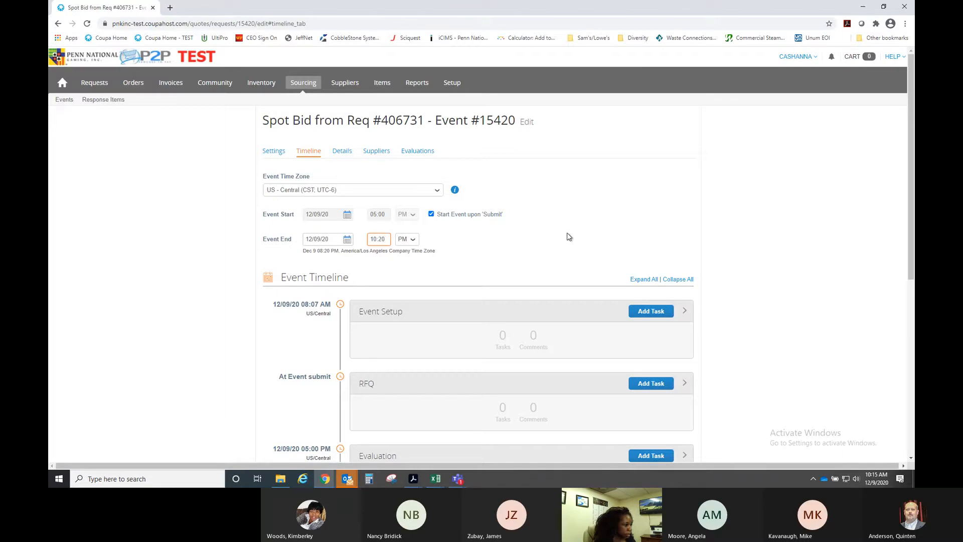
pyautogui.click(451, 243)
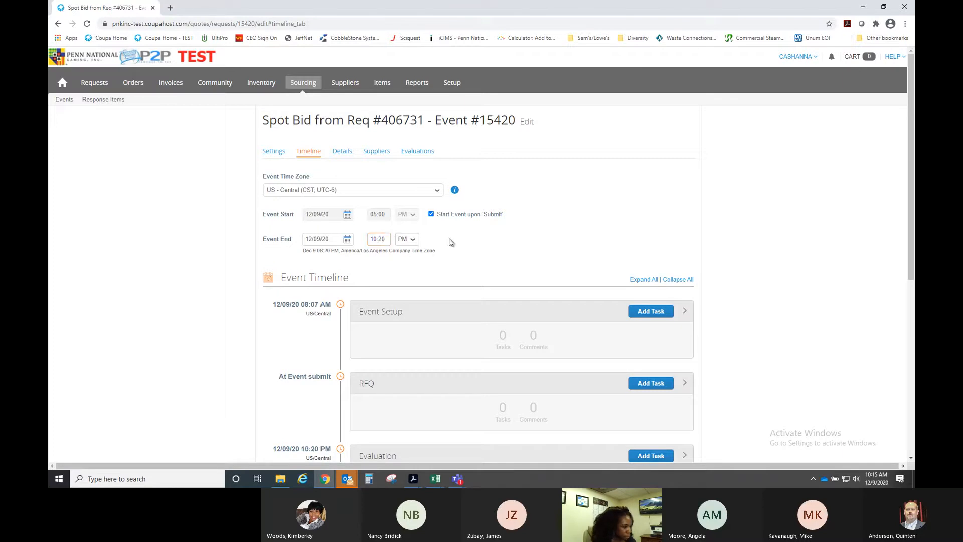
pyautogui.click(406, 239)
pyautogui.click(404, 250)
# - Check the timeline, then bring up the event's Details page
pyautogui.scroll(-2, 490, 242)
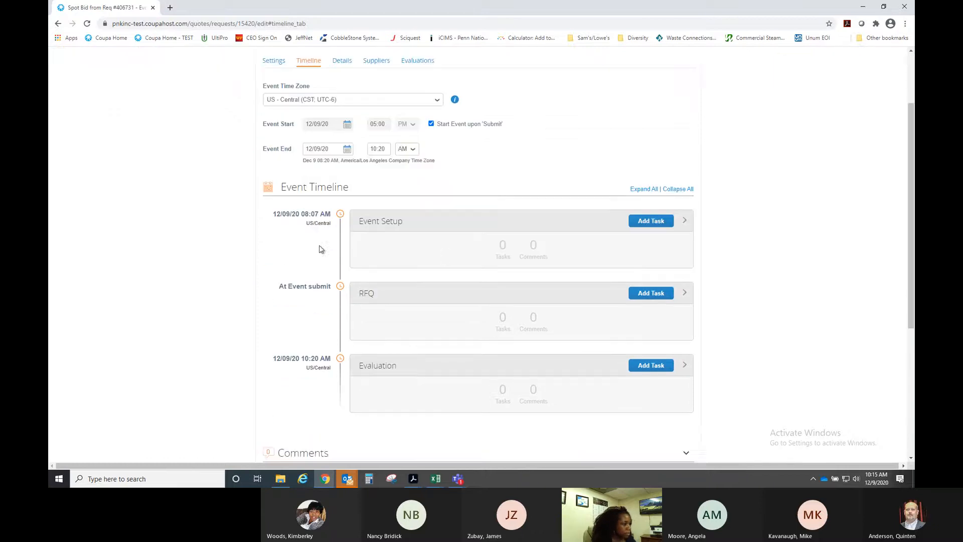
pyautogui.scroll(-2, 289, 234)
pyautogui.scroll(1, 289, 233)
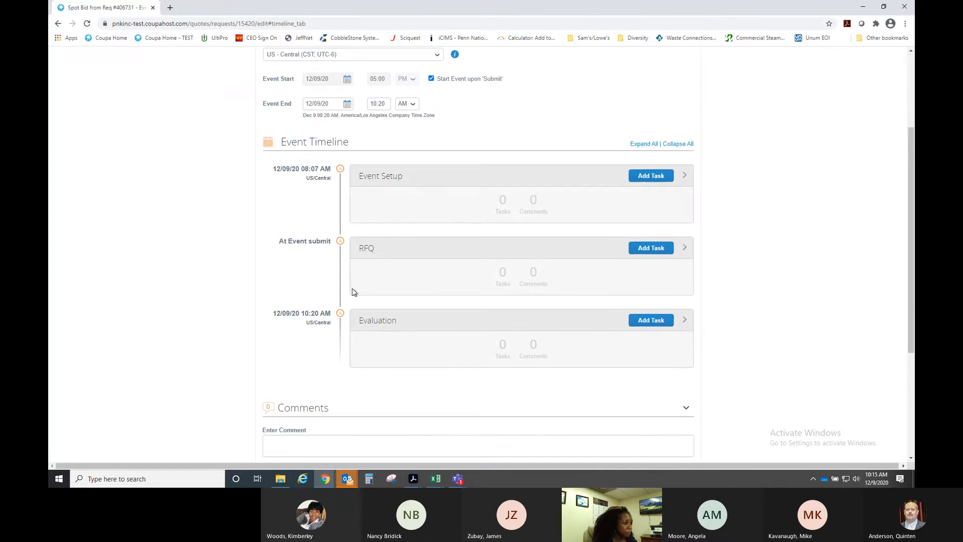
pyautogui.scroll(3, 352, 290)
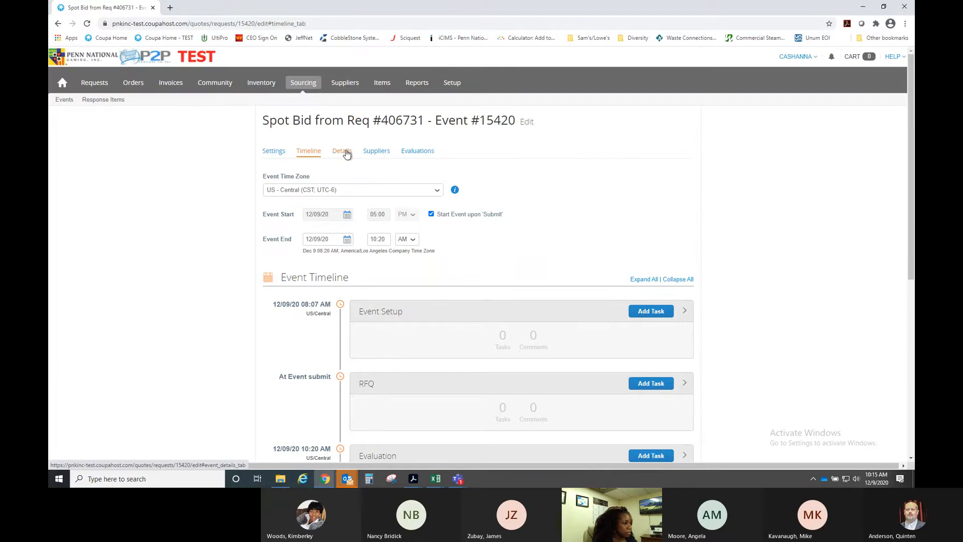
pyautogui.click(344, 153)
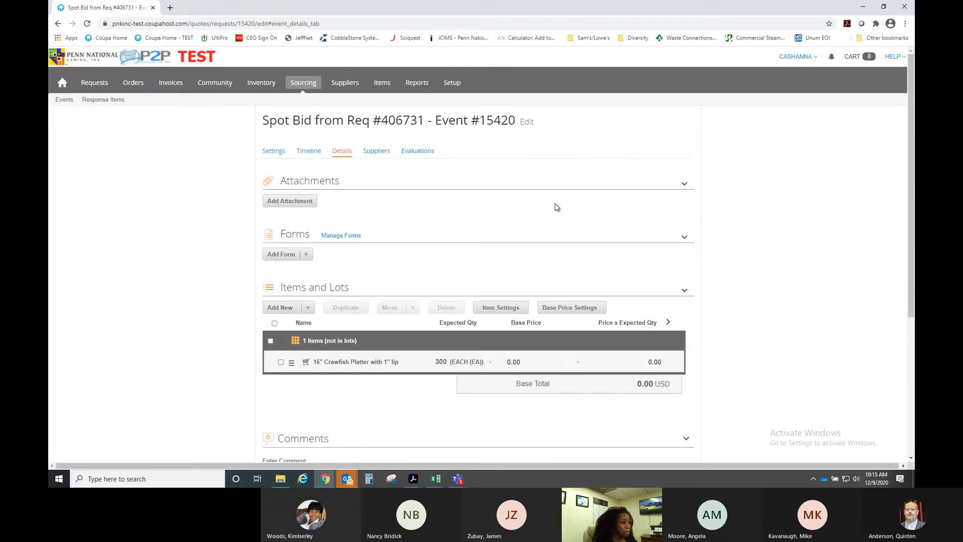
# - Add an attachment section reading 'Please attach a quote with images, specs, and pricing' with a required response
pyautogui.click(686, 185)
pyautogui.click(685, 187)
pyautogui.click(288, 206)
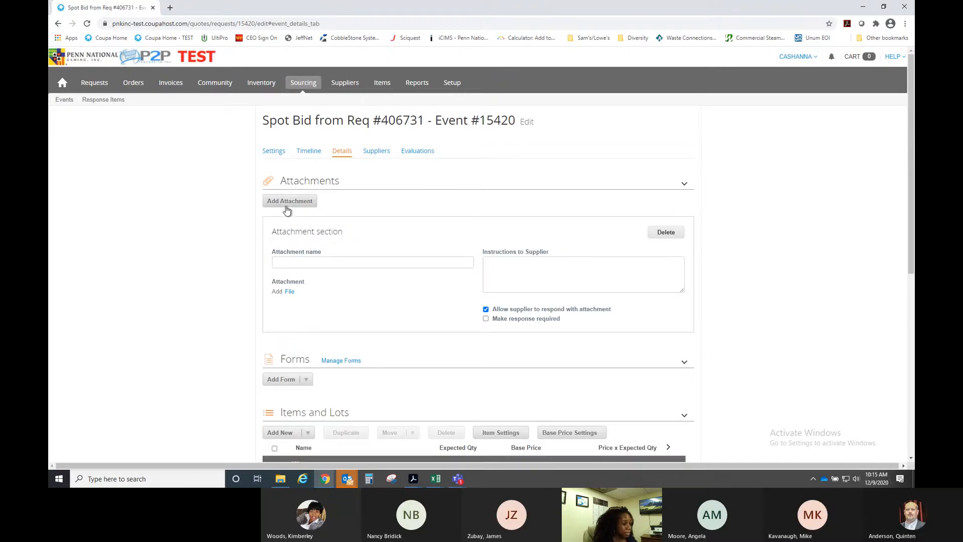
pyautogui.click(346, 262)
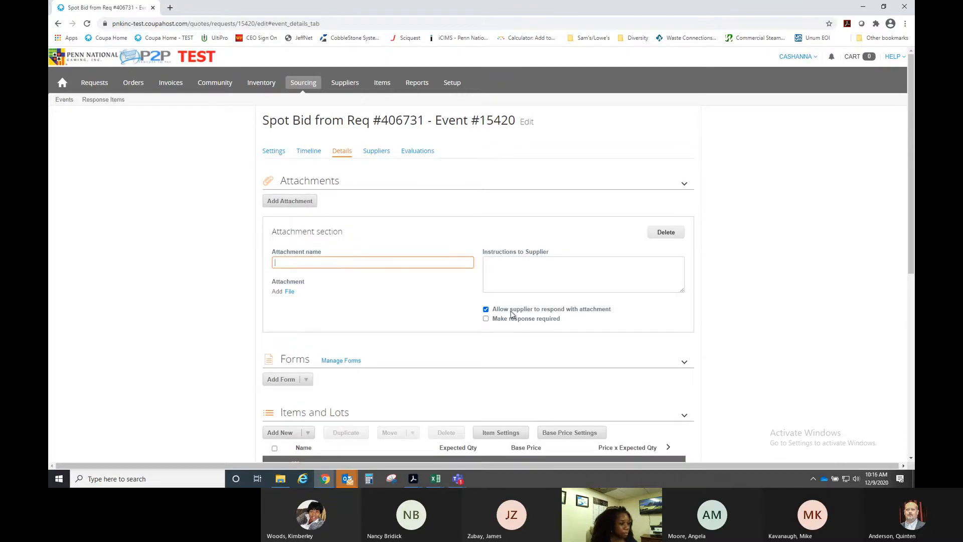
pyautogui.click(518, 272)
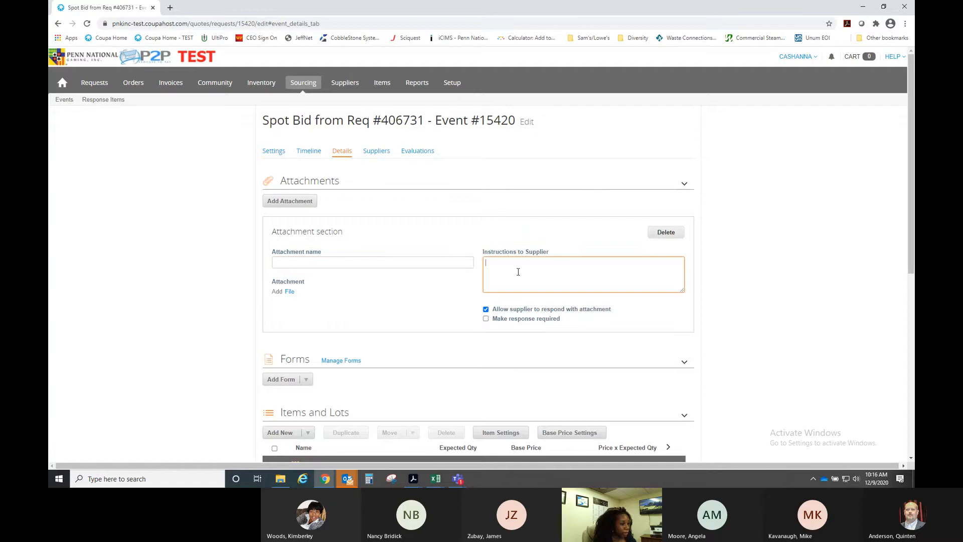
pyautogui.write('Ple')
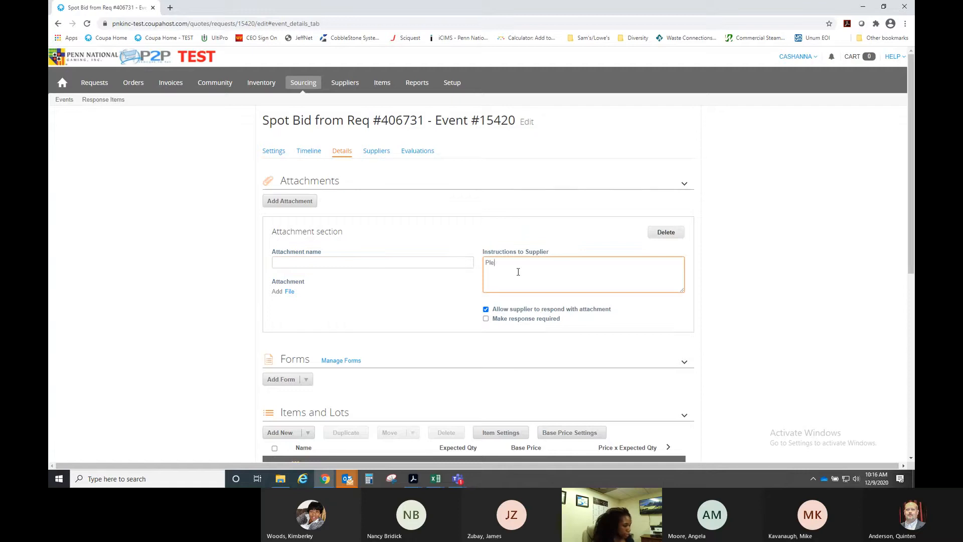
pyautogui.write('ase attach a quote with ')
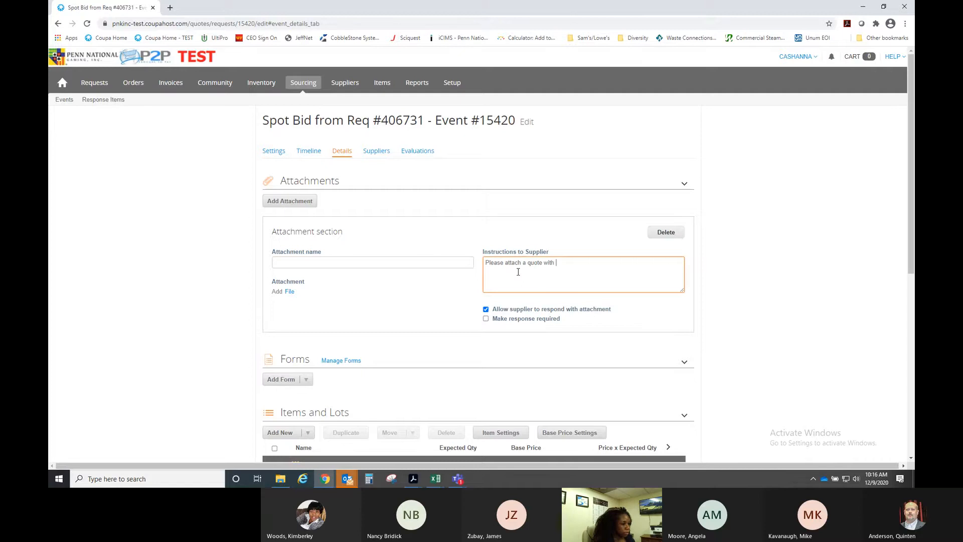
pyautogui.write('images, specs, and pricing')
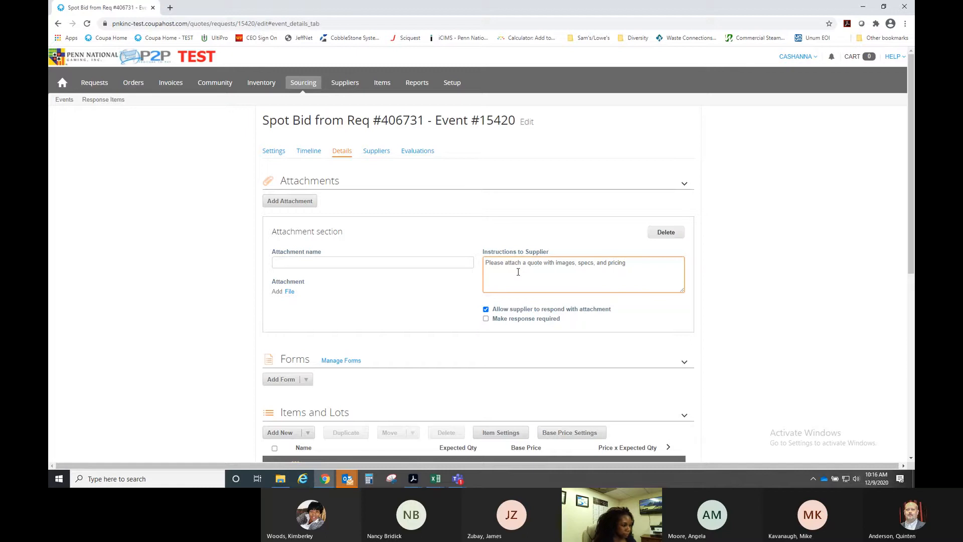
pyautogui.click(486, 318)
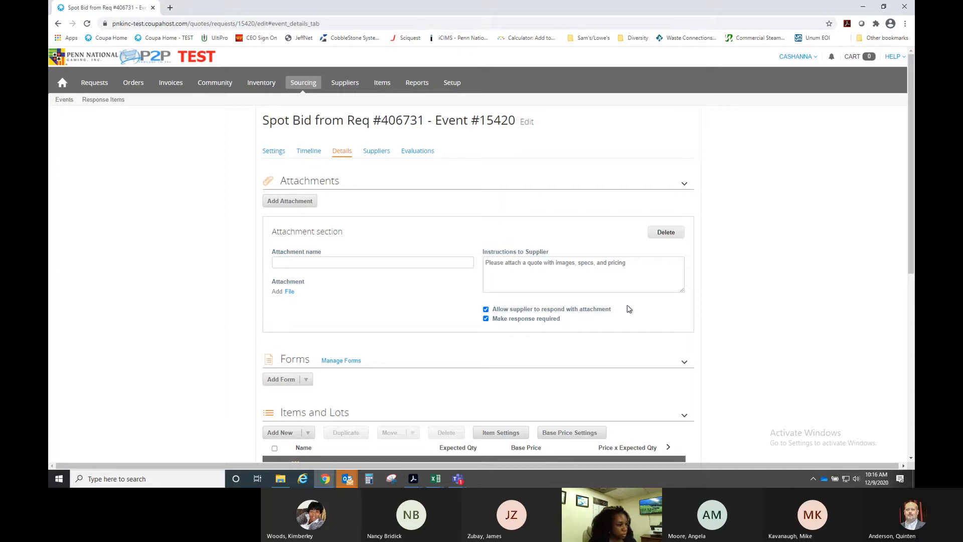
pyautogui.scroll(-1, 628, 307)
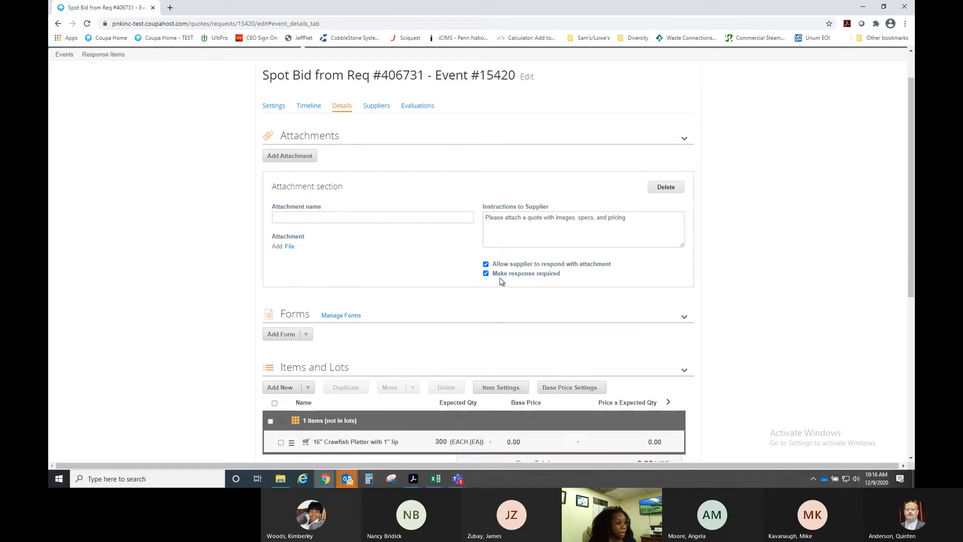
pyautogui.scroll(-1, 551, 283)
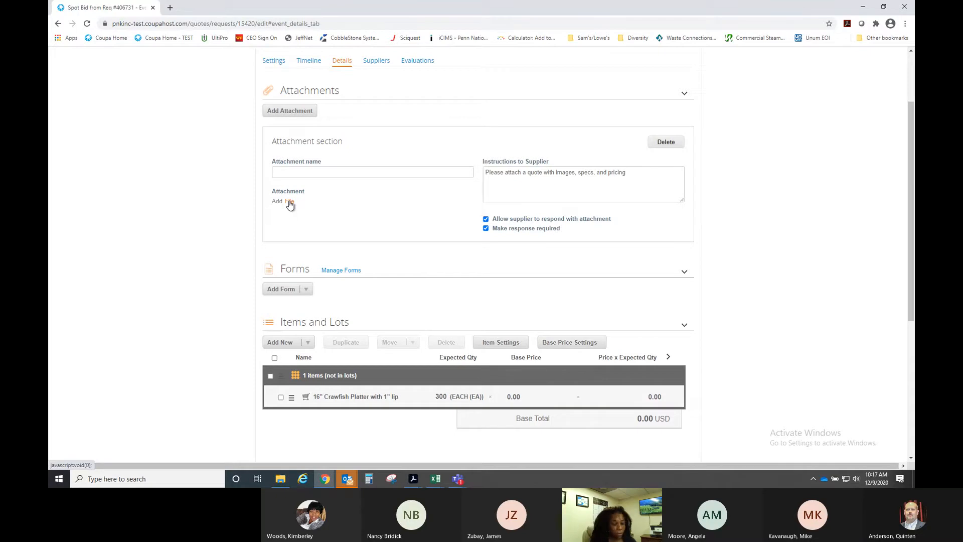
# - Scroll down to the Forms section and open the Add Form dropdown
pyautogui.click(305, 172)
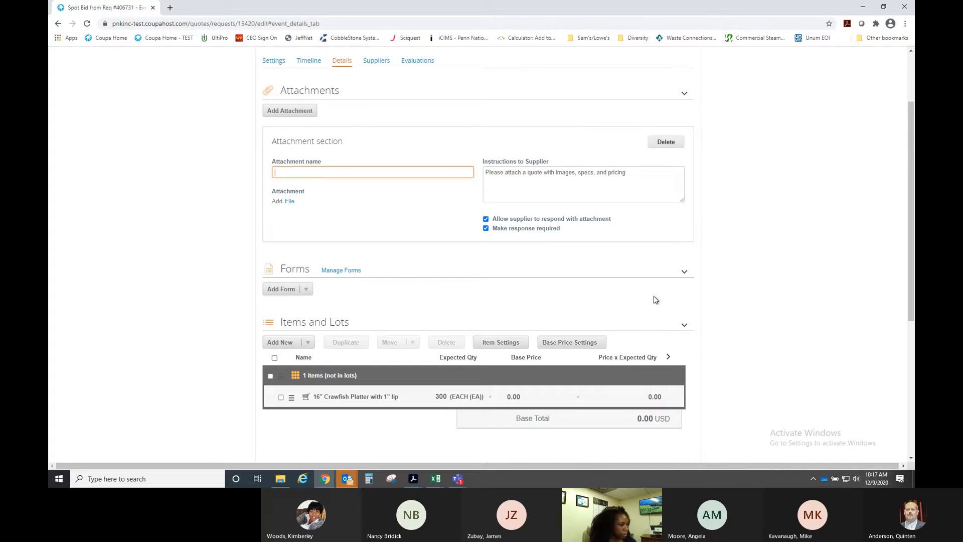
pyautogui.scroll(-1, 652, 299)
pyautogui.scroll(-1, 412, 250)
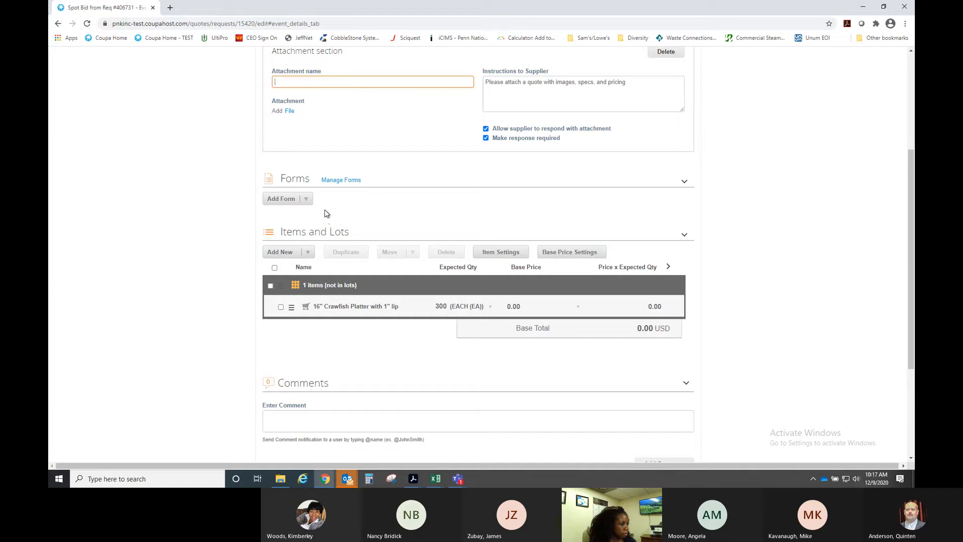
pyautogui.click(305, 200)
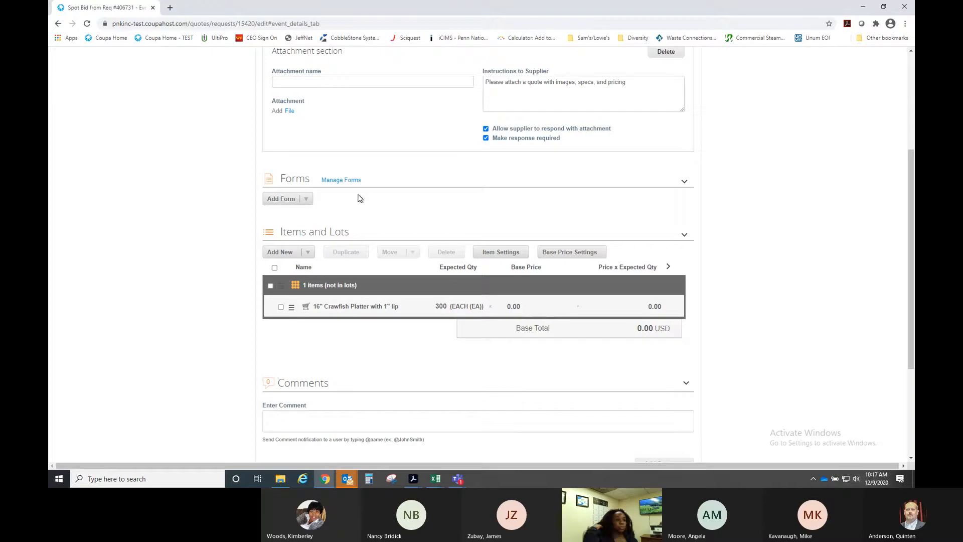
# - Add the existing Lead Time form to the event and open '1. Lead Time' to review it
pyautogui.click(287, 204)
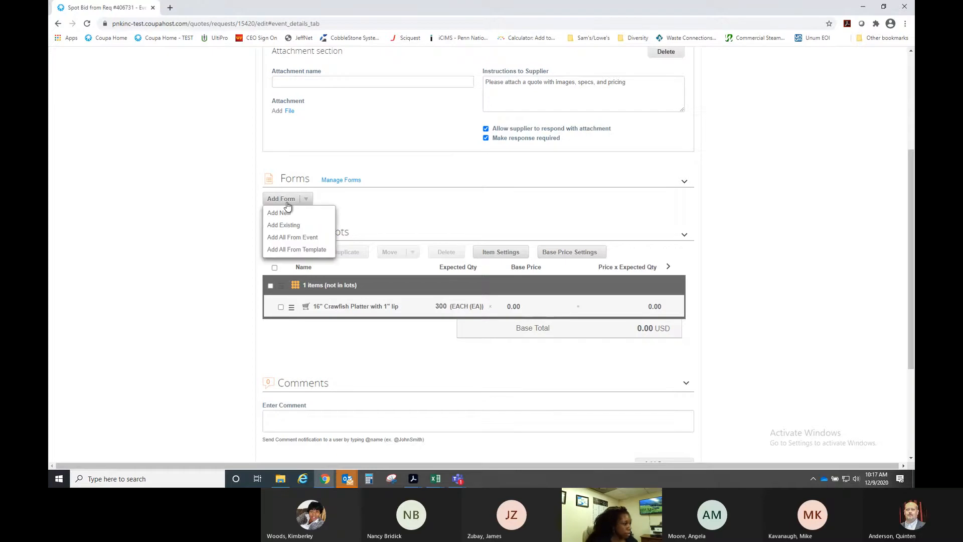
pyautogui.click(290, 227)
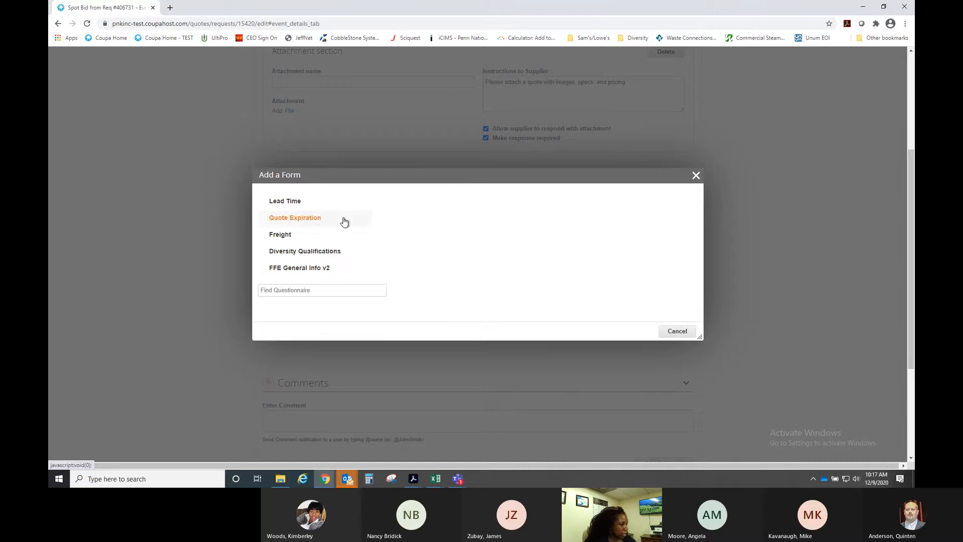
pyautogui.click(288, 202)
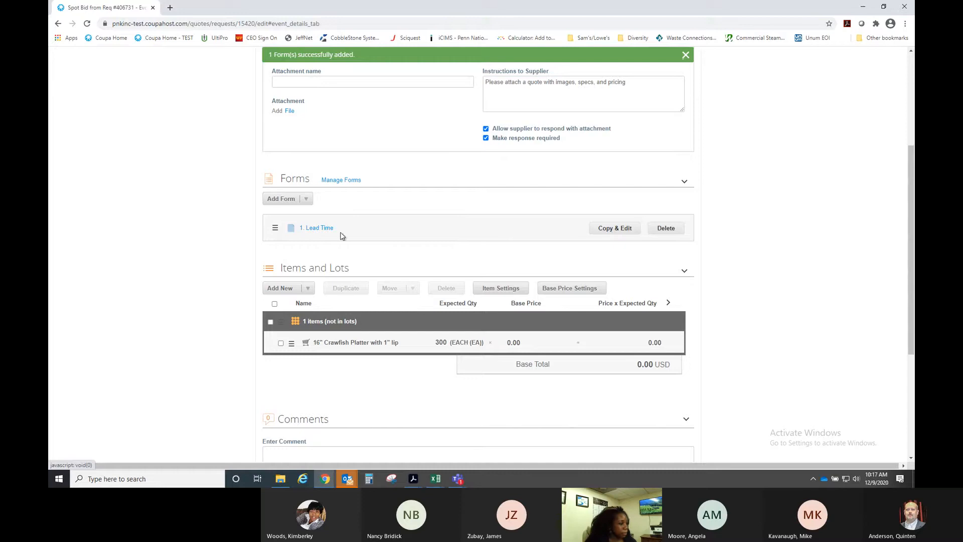
pyautogui.click(316, 228)
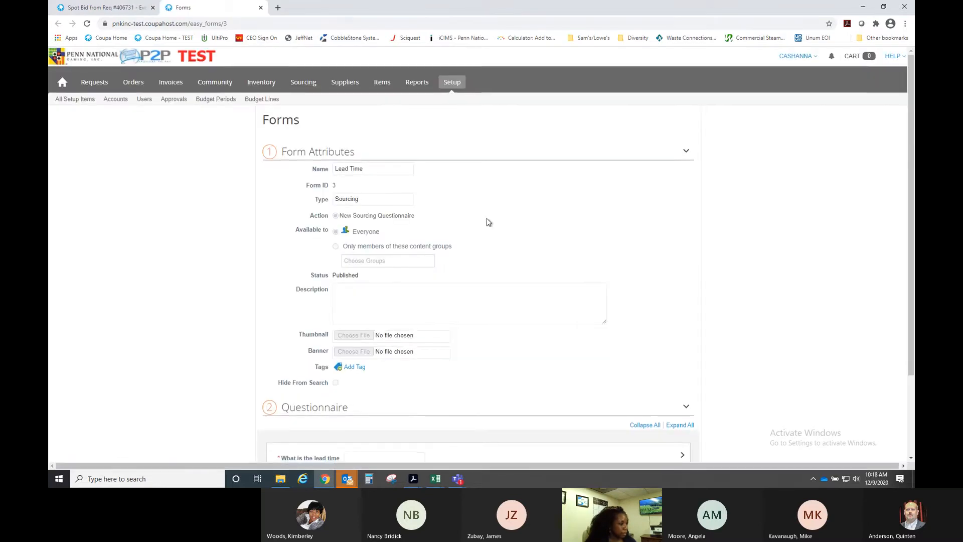
# - Close the Lead Time form tab and scroll the event details down to Items and Lots
pyautogui.scroll(-2, 485, 220)
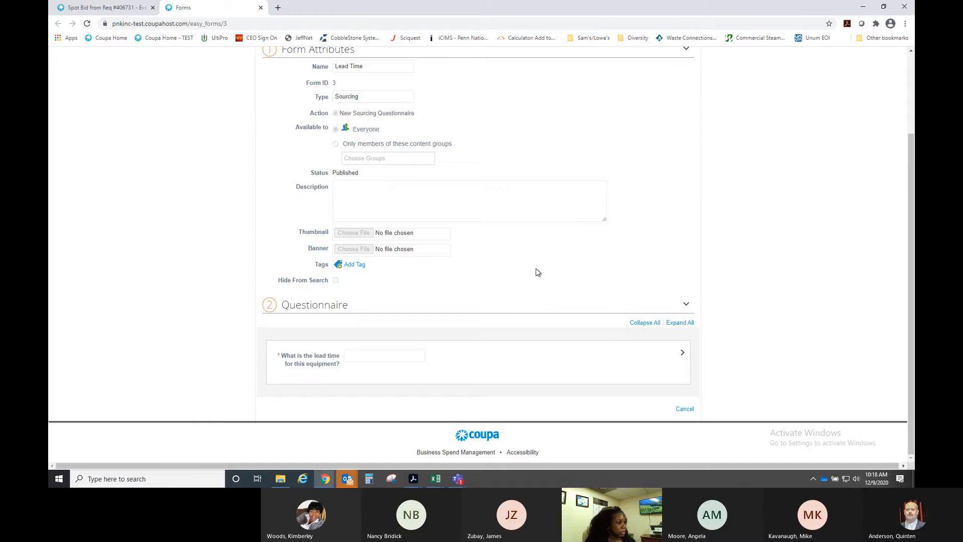
pyautogui.click(261, 9)
pyautogui.scroll(-2, 707, 280)
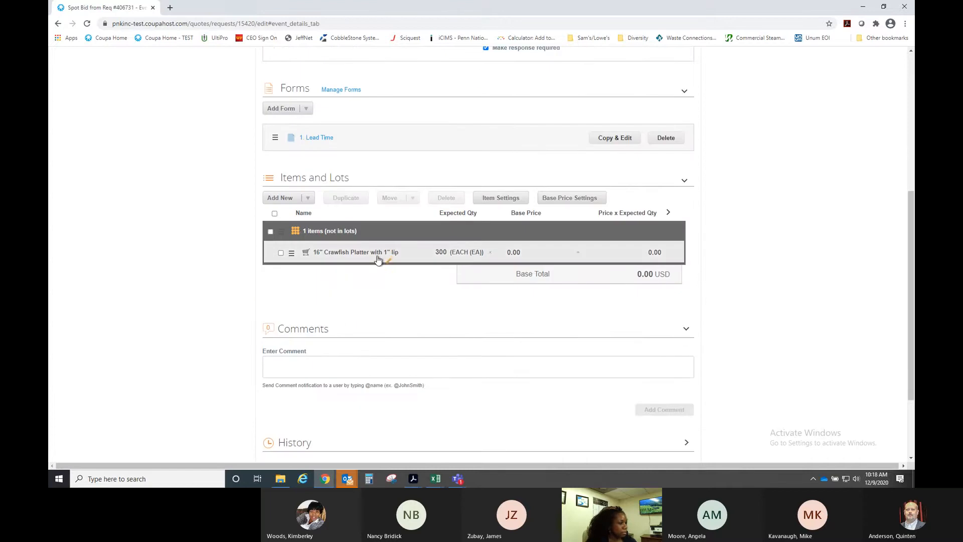
# - Open the crawfish platter line and clear its 12/18/20 need-by date
pyautogui.click(379, 255)
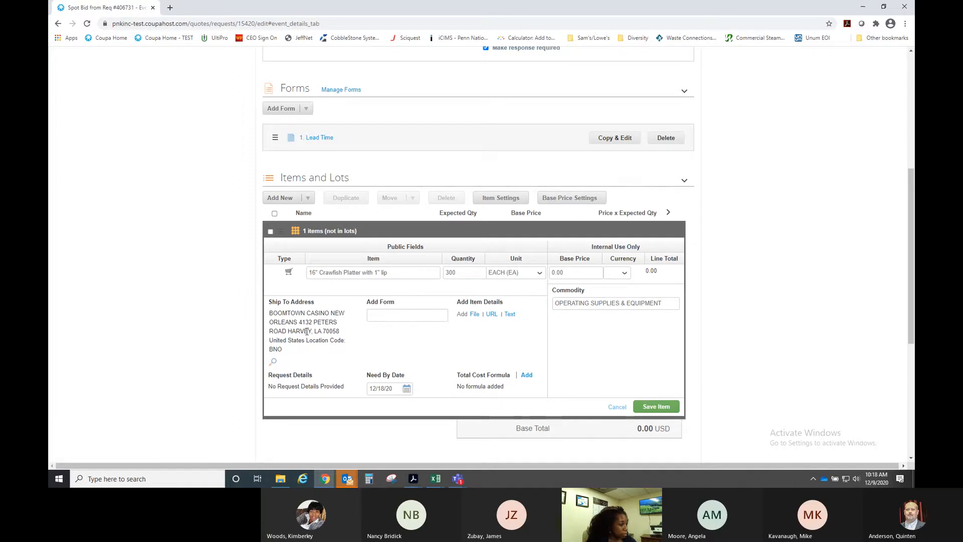
pyautogui.click(404, 389)
pyautogui.moveTo(395, 388); pyautogui.dragTo(367, 389)
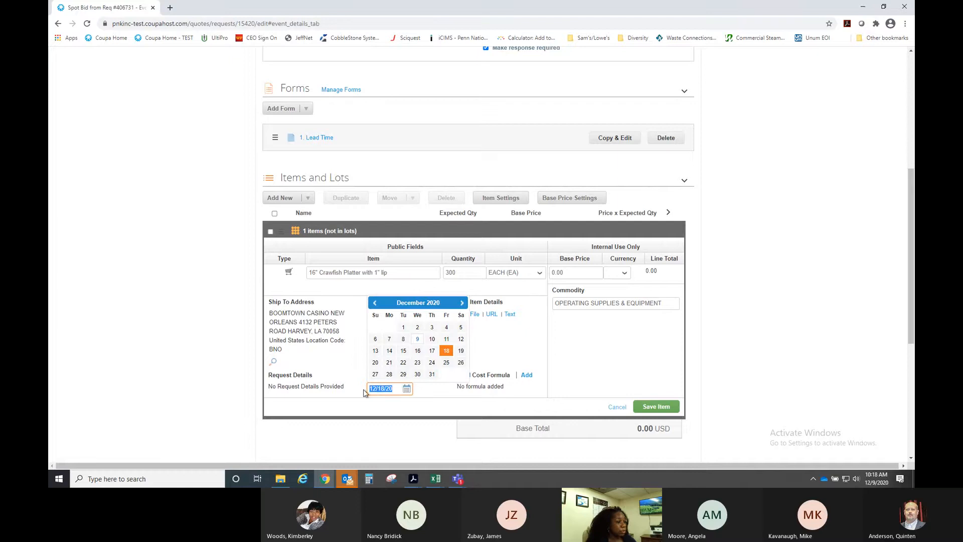
pyautogui.press('BackSpace')
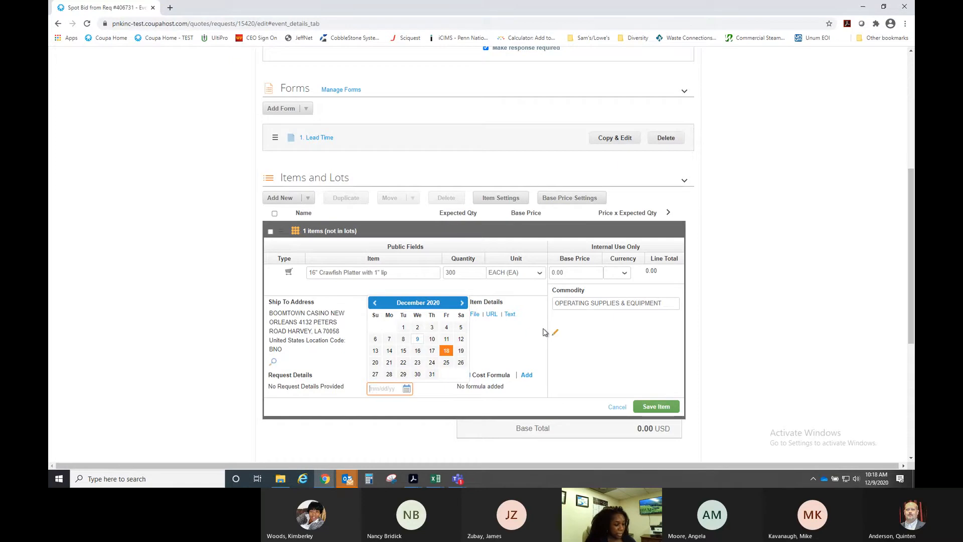
pyautogui.click(496, 349)
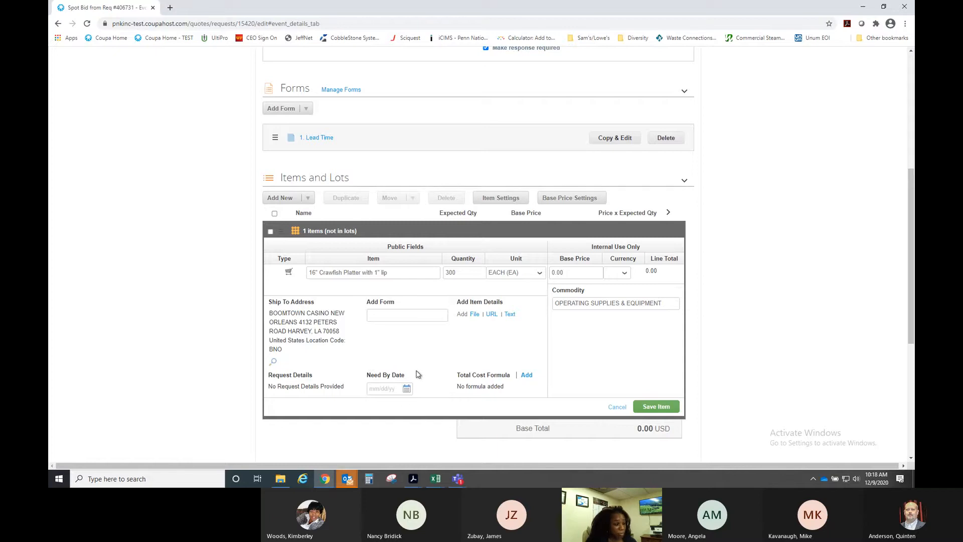
# - Set the item's base price to 3.00, totalling 900.00 USD, and save the item
pyautogui.click(572, 273)
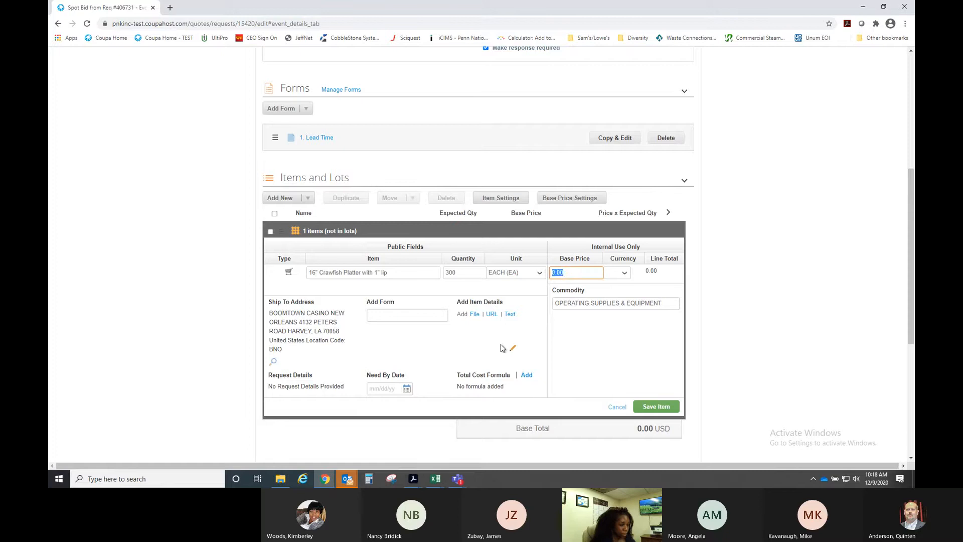
pyautogui.write('3.00')
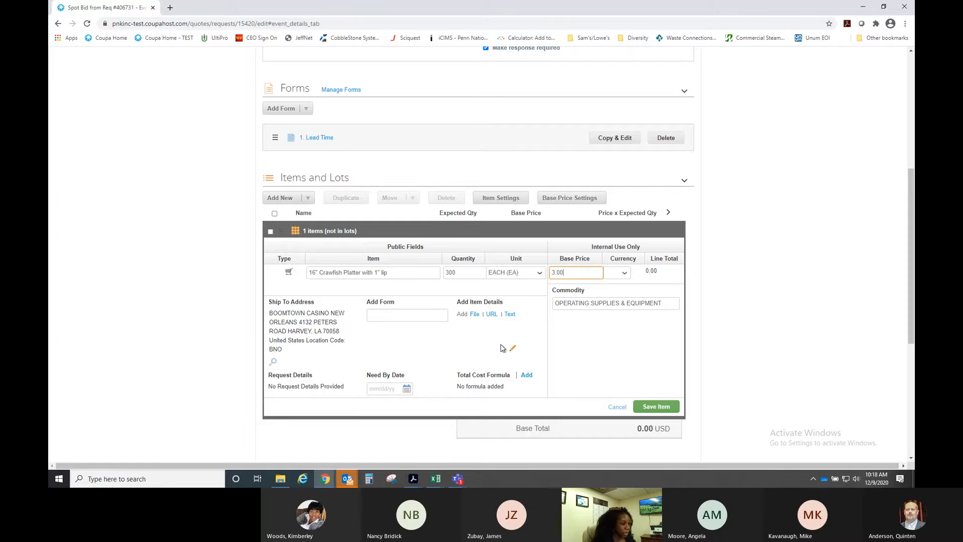
pyautogui.click(539, 294)
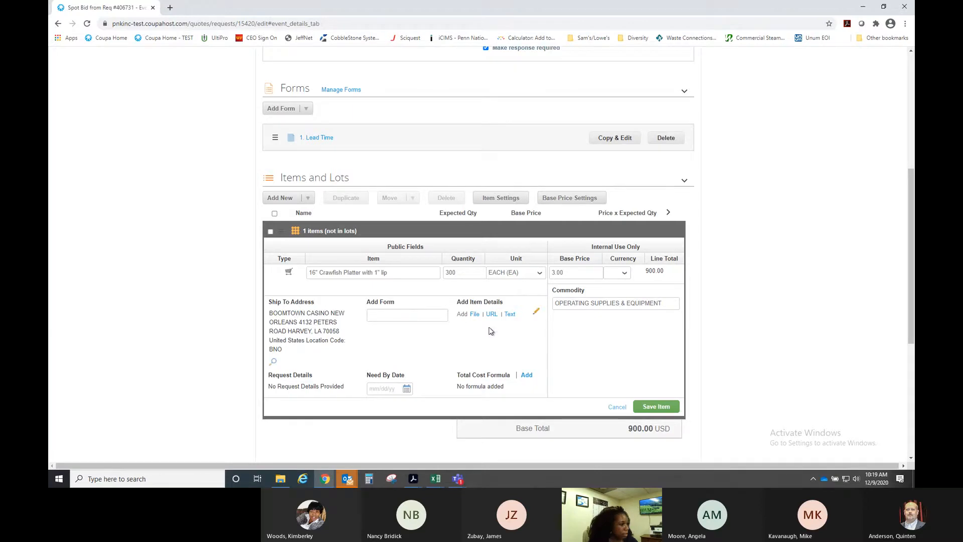
pyautogui.click(655, 406)
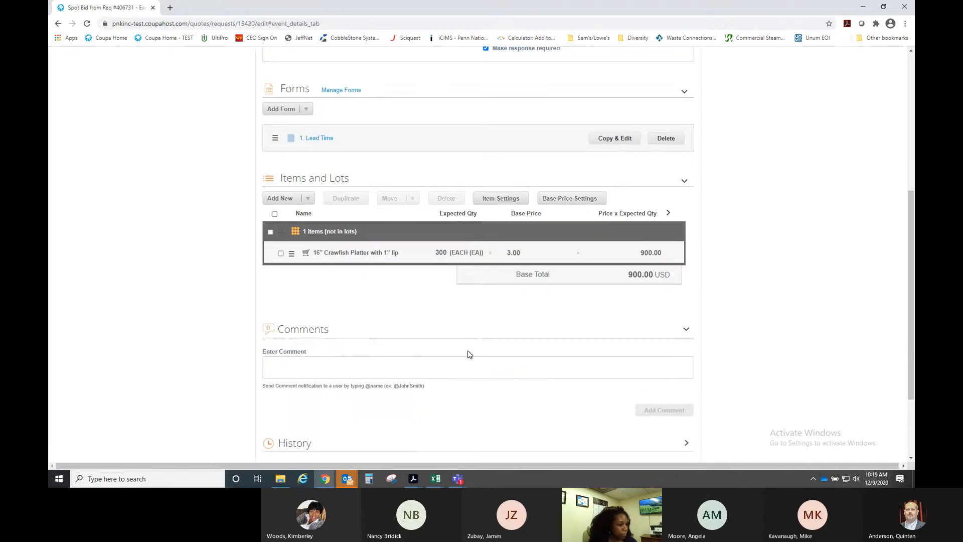
# - Go to the Suppliers tab, then open and cancel the Add new supplier form
pyautogui.scroll(5, 469, 391)
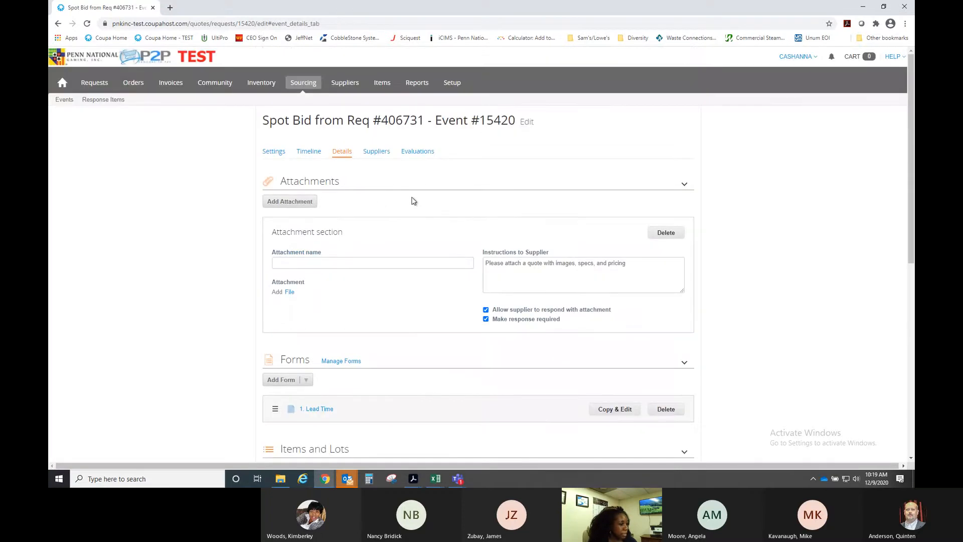
pyautogui.click(377, 153)
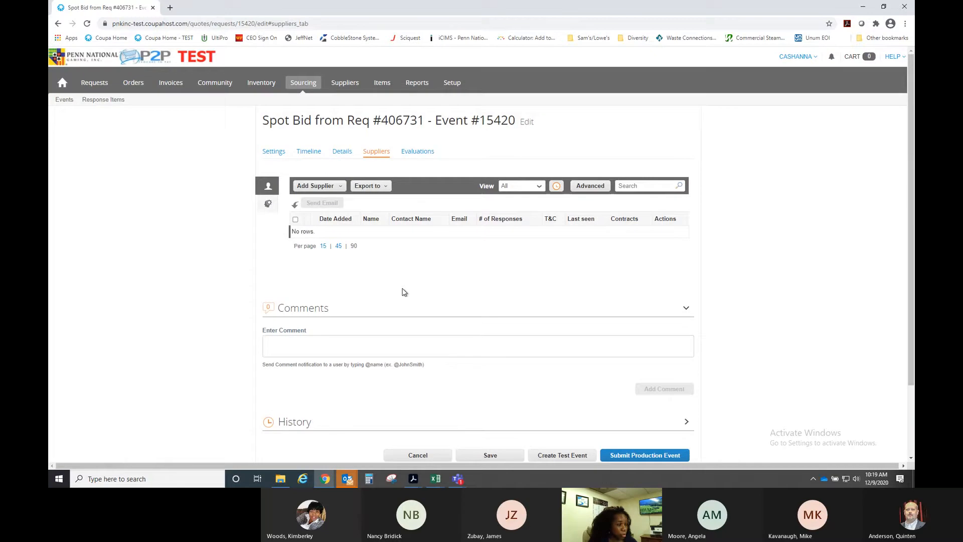
pyautogui.click(340, 188)
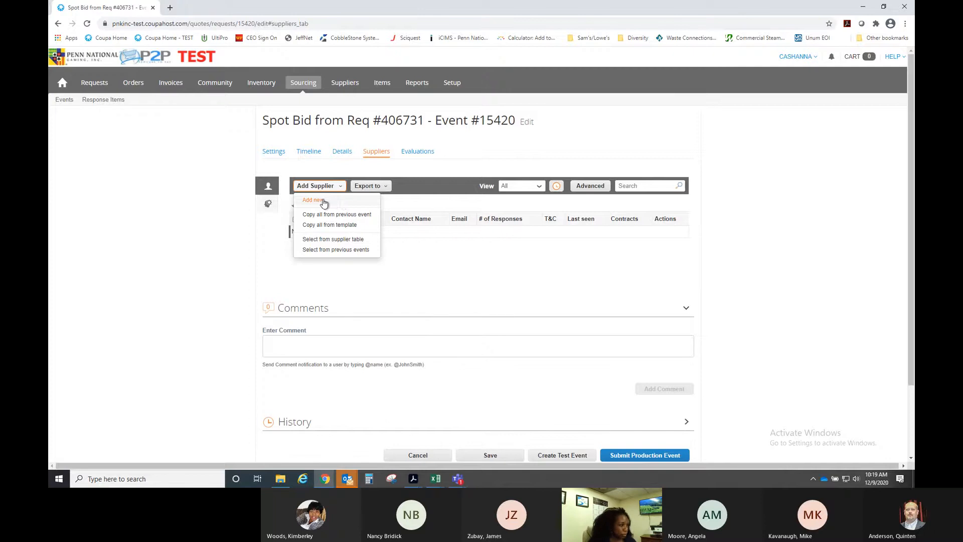
pyautogui.click(322, 200)
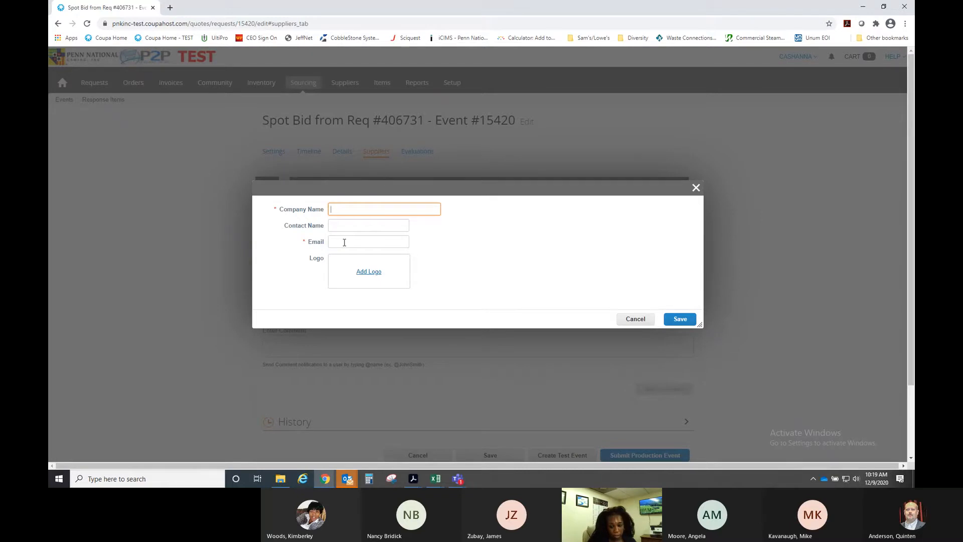
pyautogui.click(635, 320)
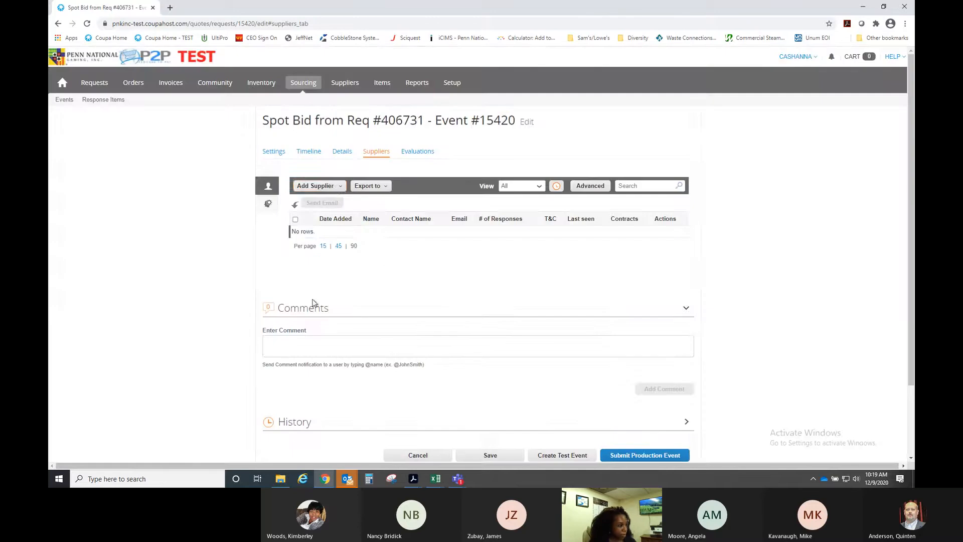
# - Search previous events for '011 -' to copy suppliers from, then cancel the dialog
pyautogui.click(339, 188)
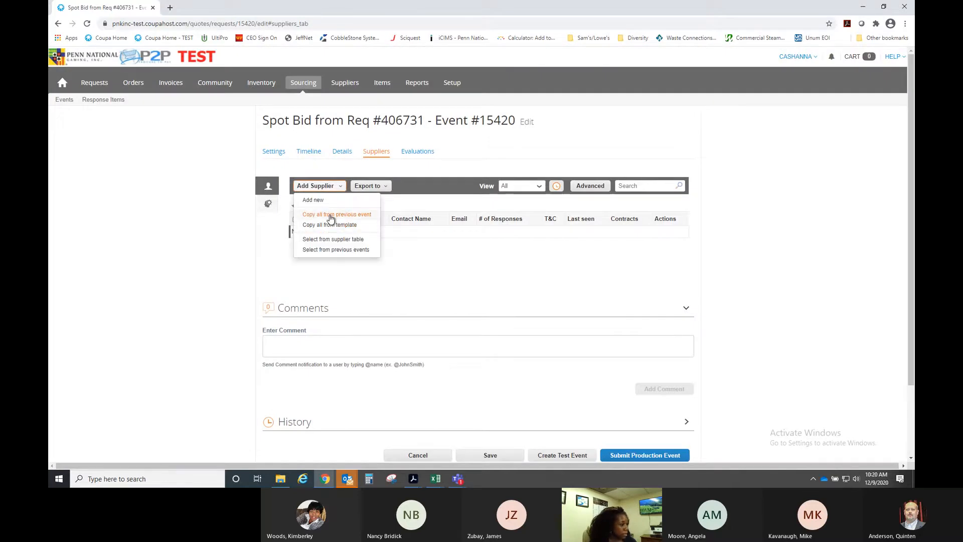
pyautogui.click(331, 215)
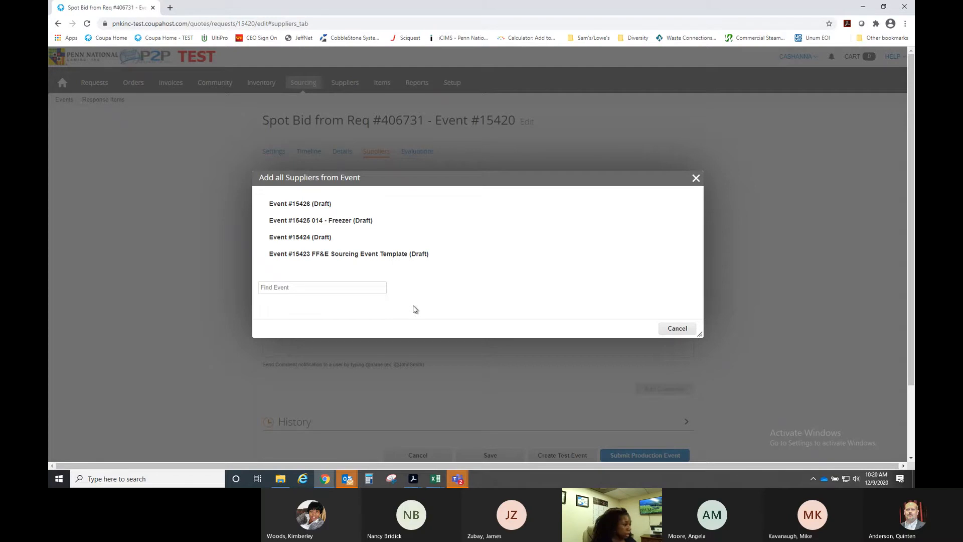
pyautogui.click(315, 289)
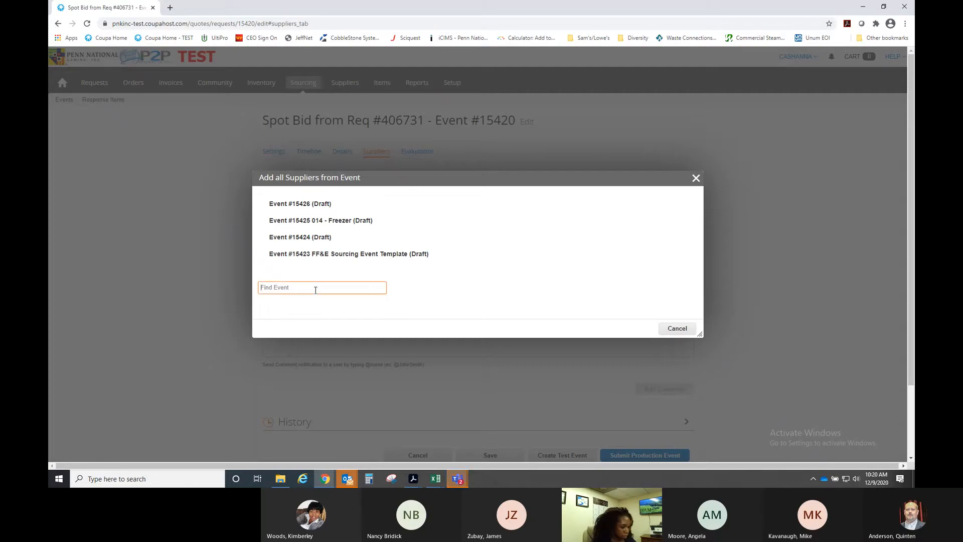
pyautogui.write('011')
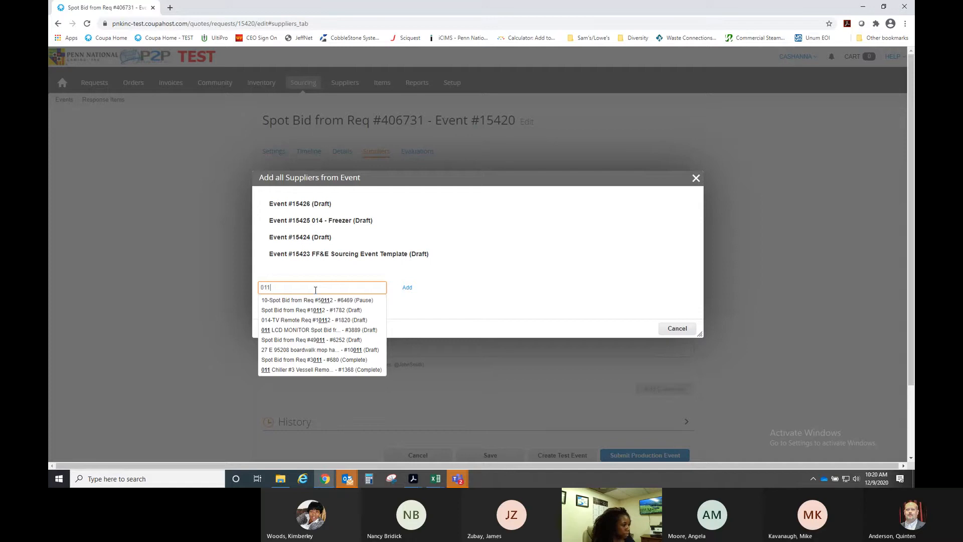
pyautogui.press('BackSpace')
pyautogui.press('BackSpace')
pyautogui.press('BackSpace')
pyautogui.write('kit')
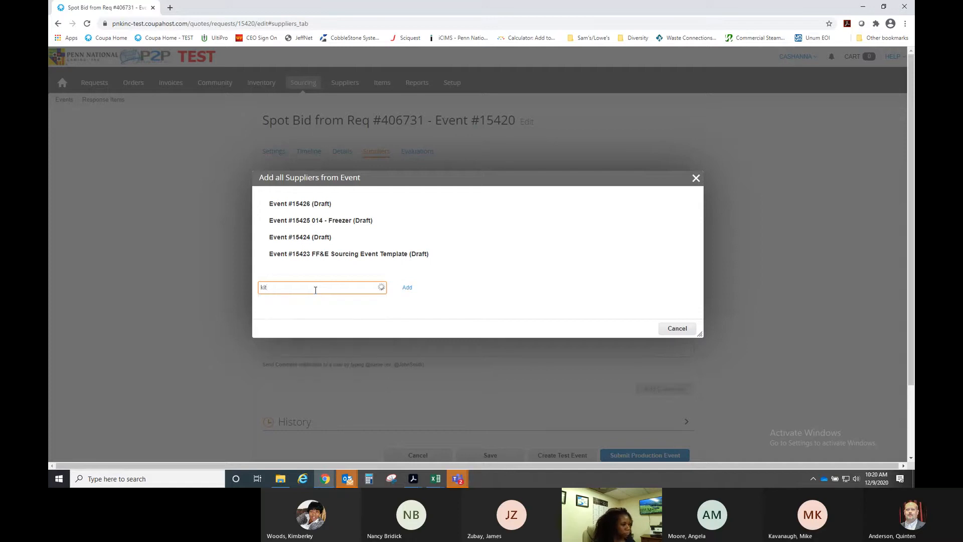
pyautogui.write('c')
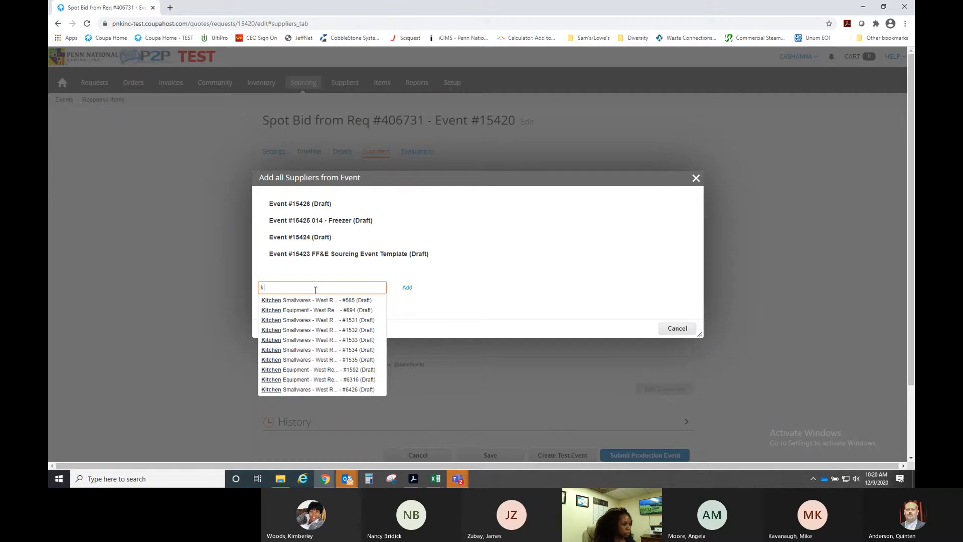
pyautogui.press('BackSpace')
pyautogui.write('011')
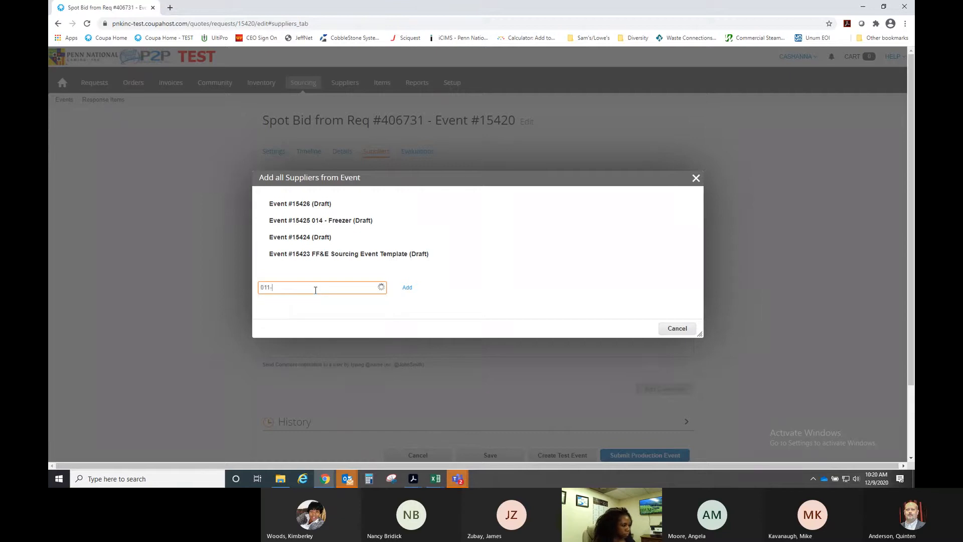
pyautogui.write(' -')
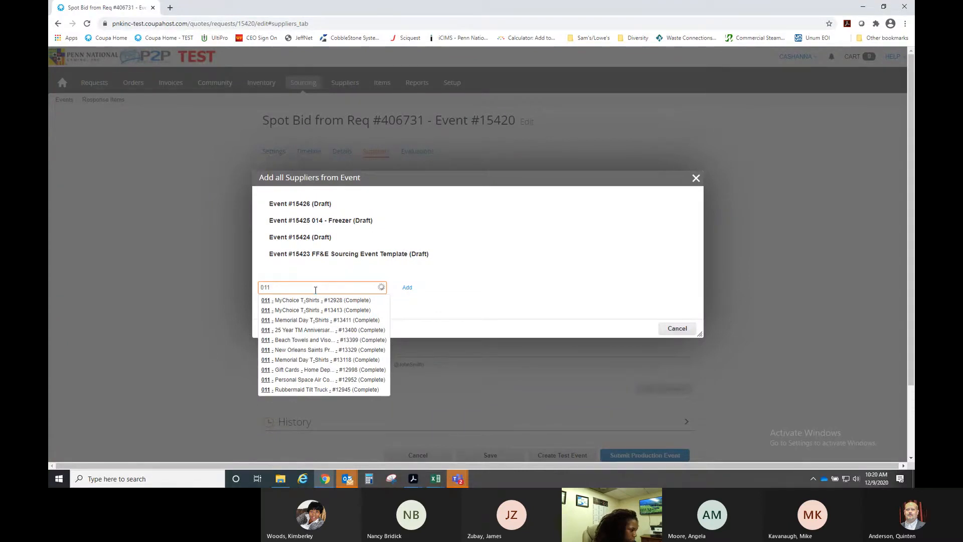
pyautogui.write('-')
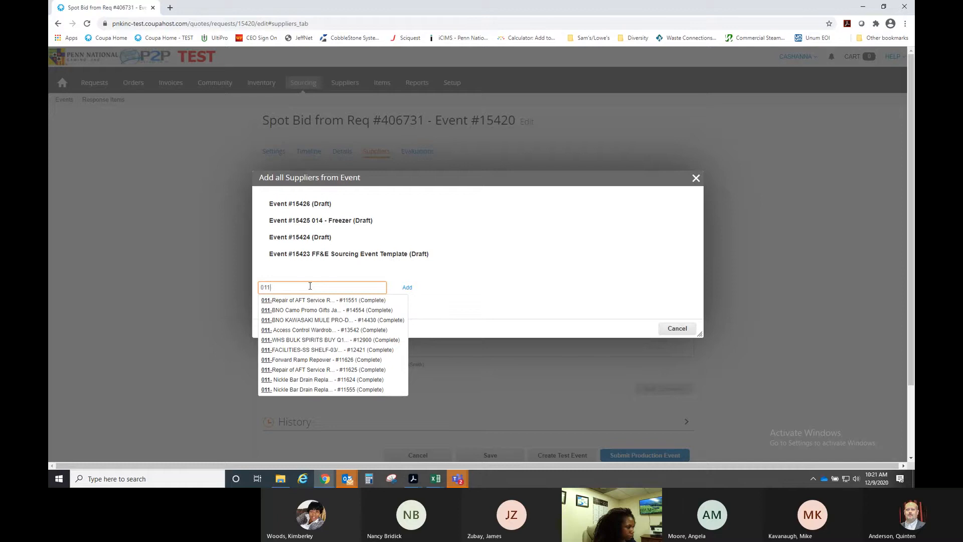
pyautogui.write('-')
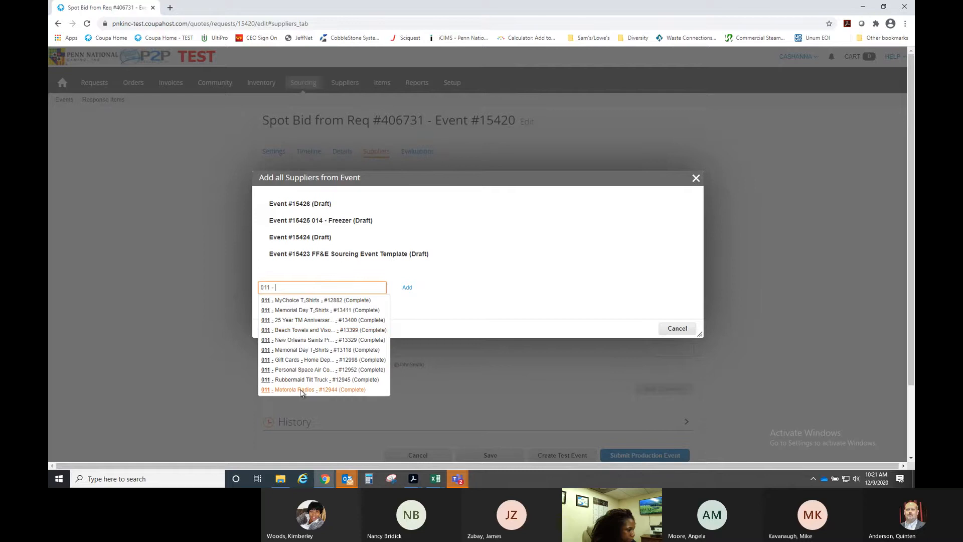
pyautogui.click(466, 293)
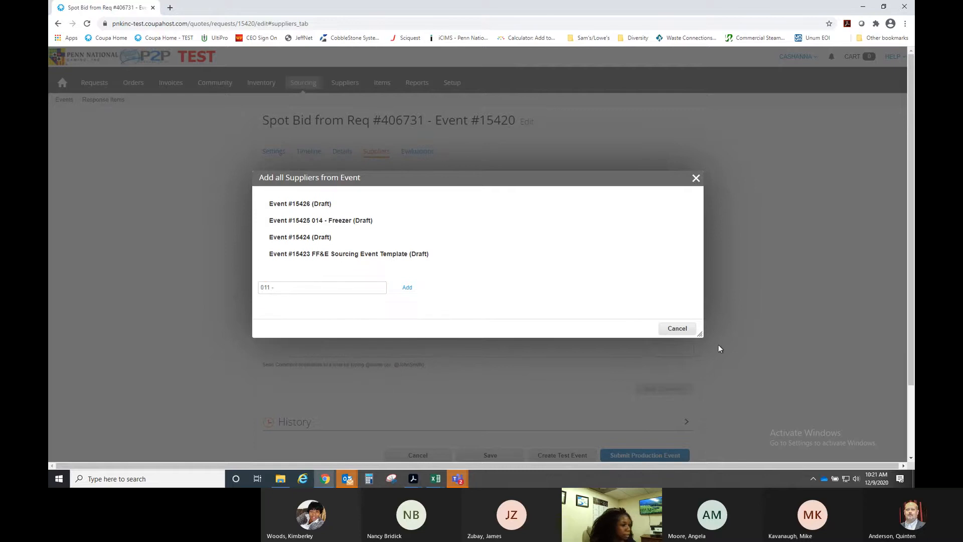
pyautogui.click(691, 332)
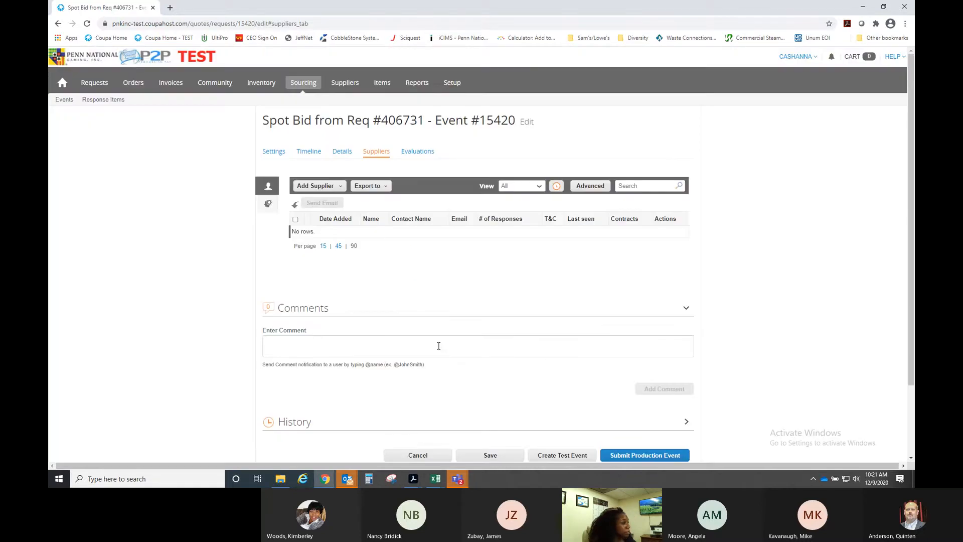
# - In a new tab, find and open past event #15290 '011 - Ice Cream Freezer' via Sourcing, then return
pyautogui.click(171, 8)
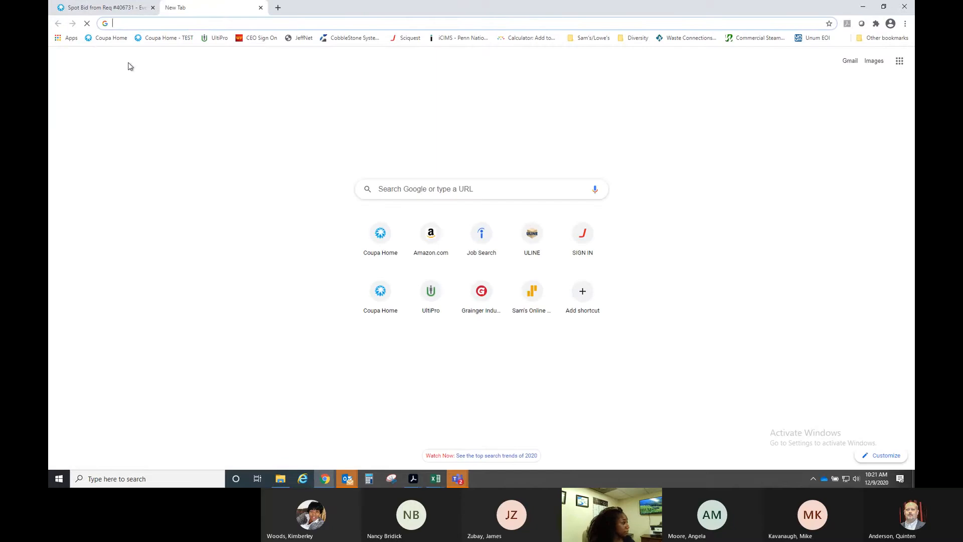
pyautogui.click(179, 38)
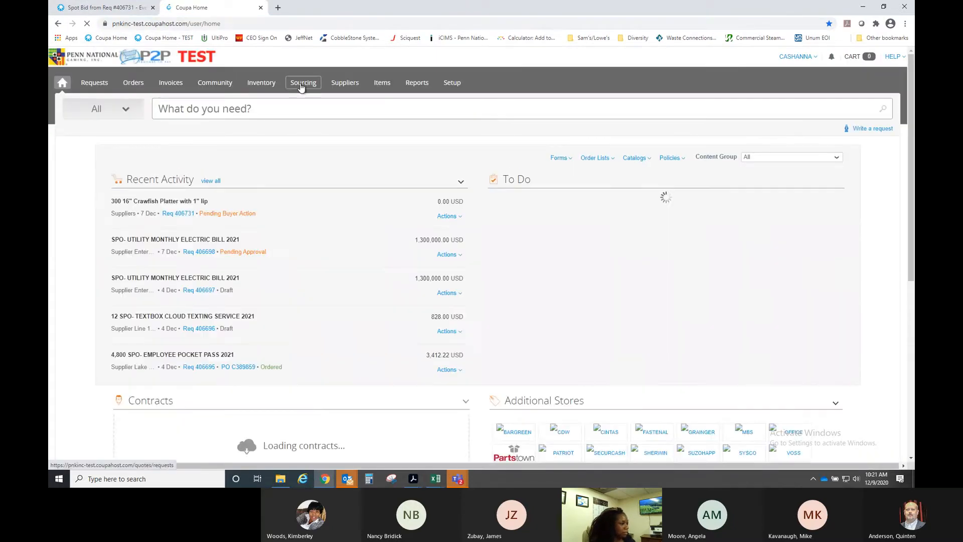
pyautogui.click(300, 83)
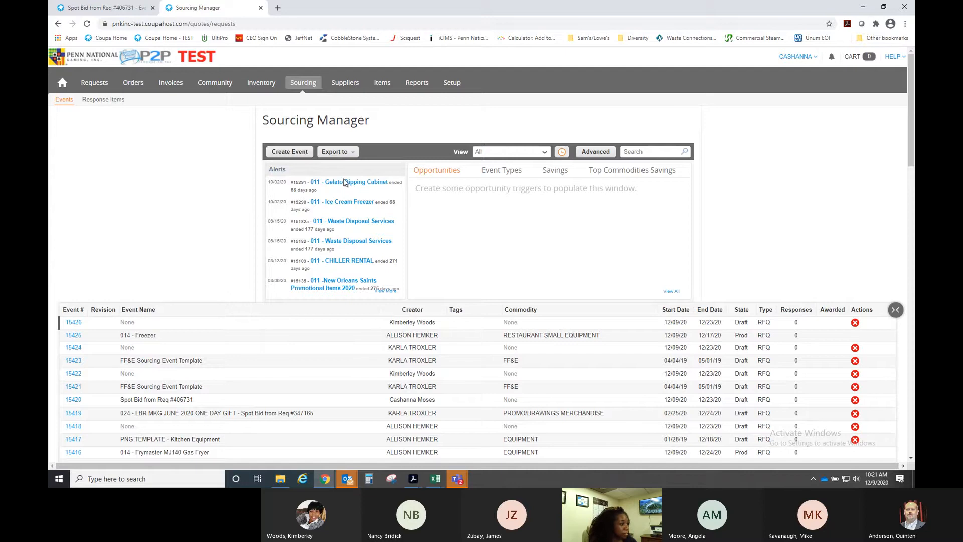
pyautogui.click(385, 291)
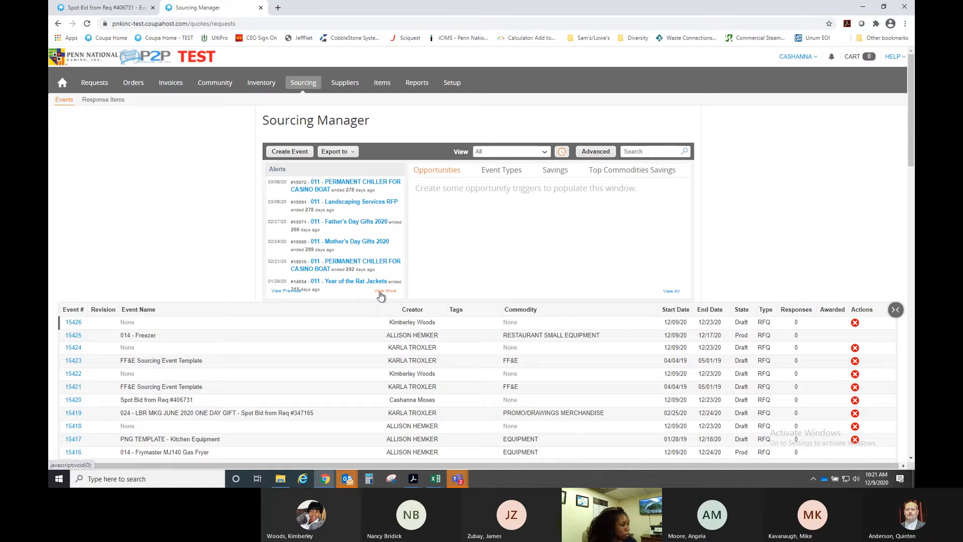
pyautogui.click(288, 291)
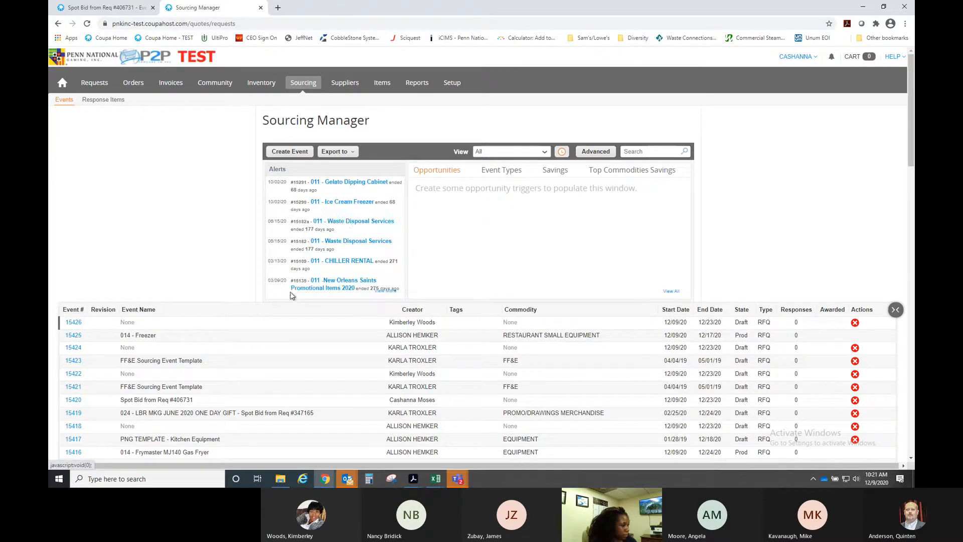
pyautogui.click(360, 204)
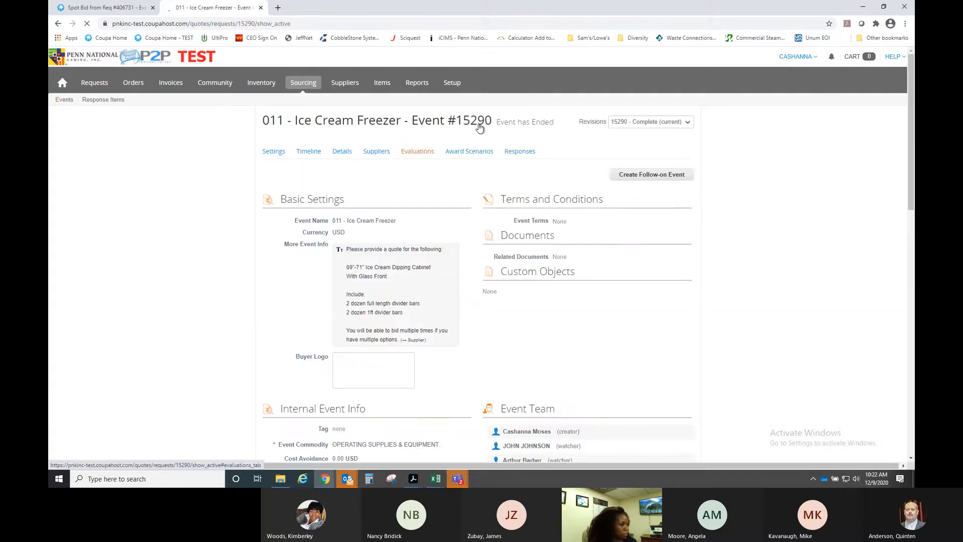
pyautogui.click(121, 11)
# - Copy all suppliers from previous event #15290 into this event
pyautogui.click(346, 186)
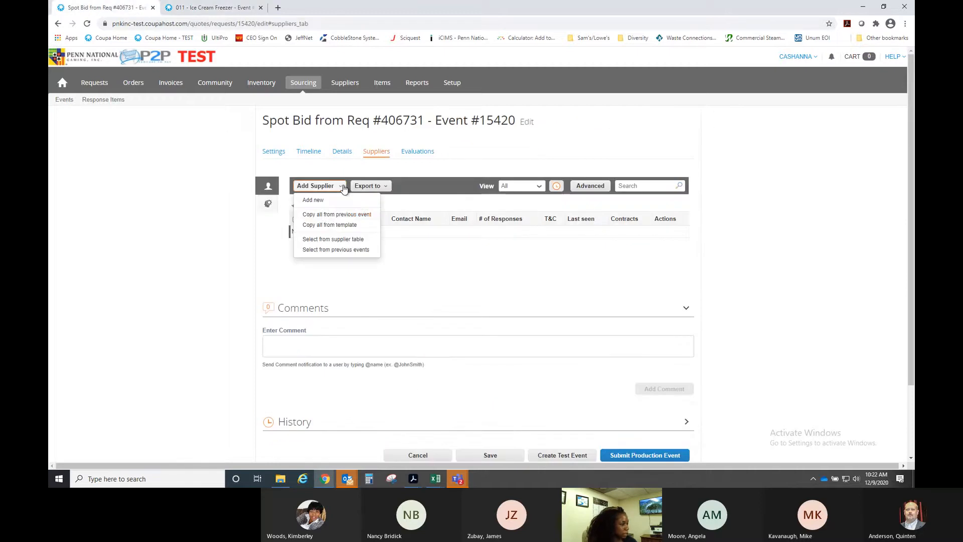
pyautogui.click(332, 221)
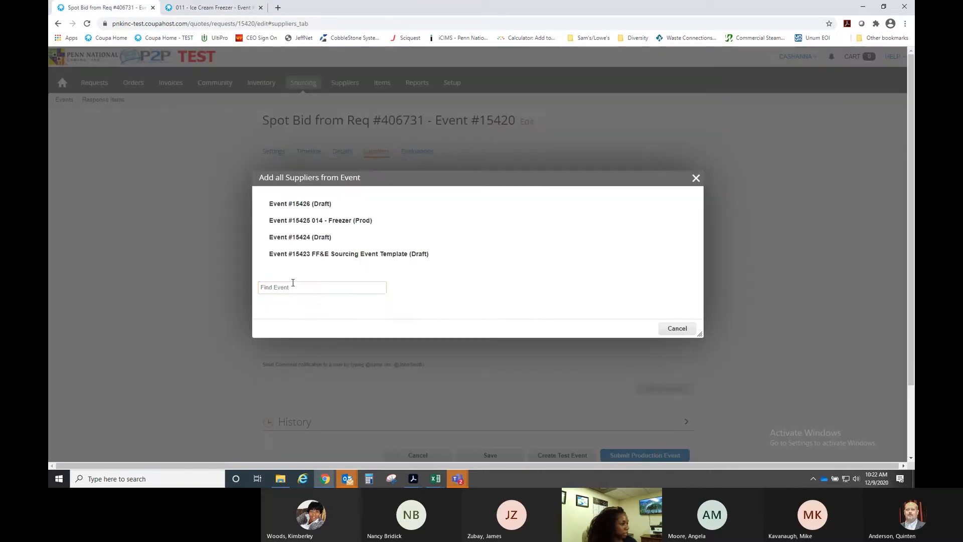
pyautogui.click(294, 287)
pyautogui.write('1529')
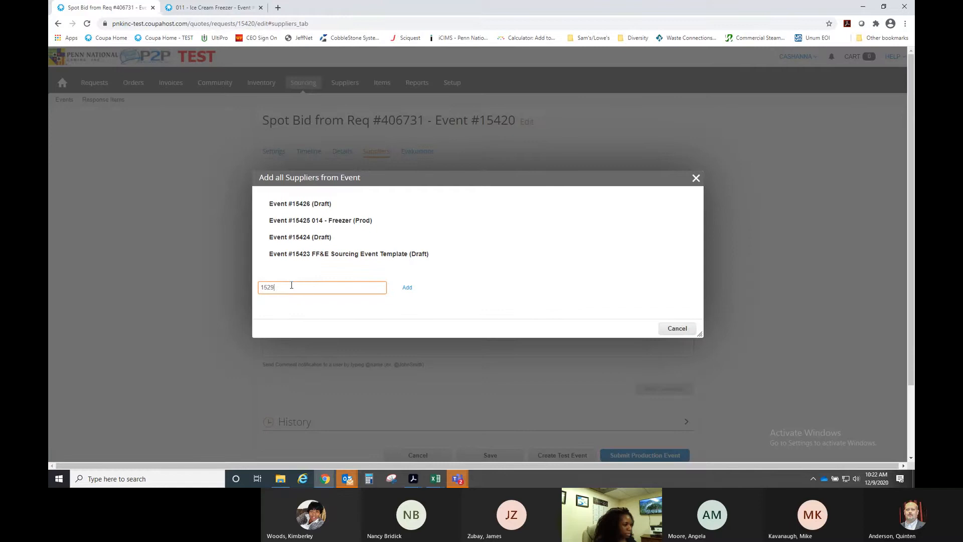
pyautogui.write('0')
pyautogui.click(299, 306)
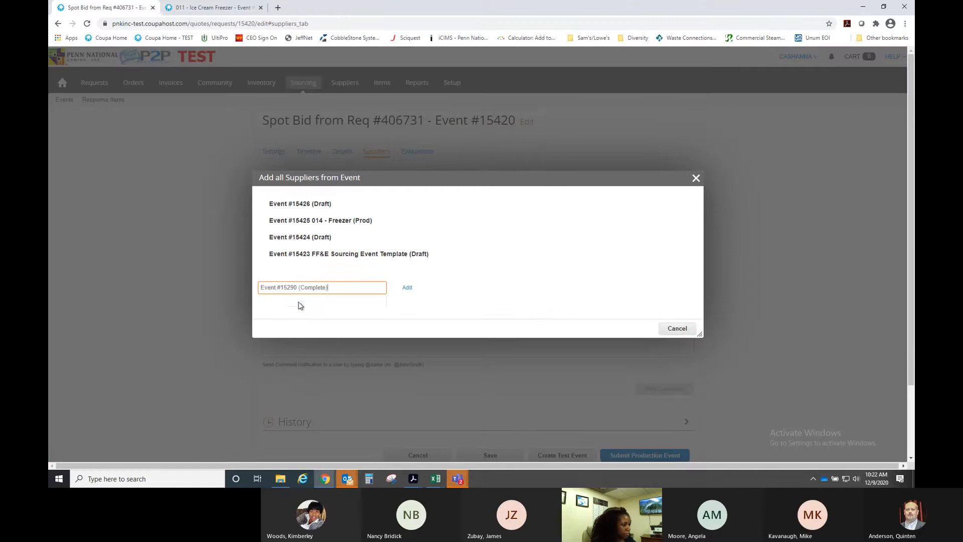
pyautogui.click(407, 288)
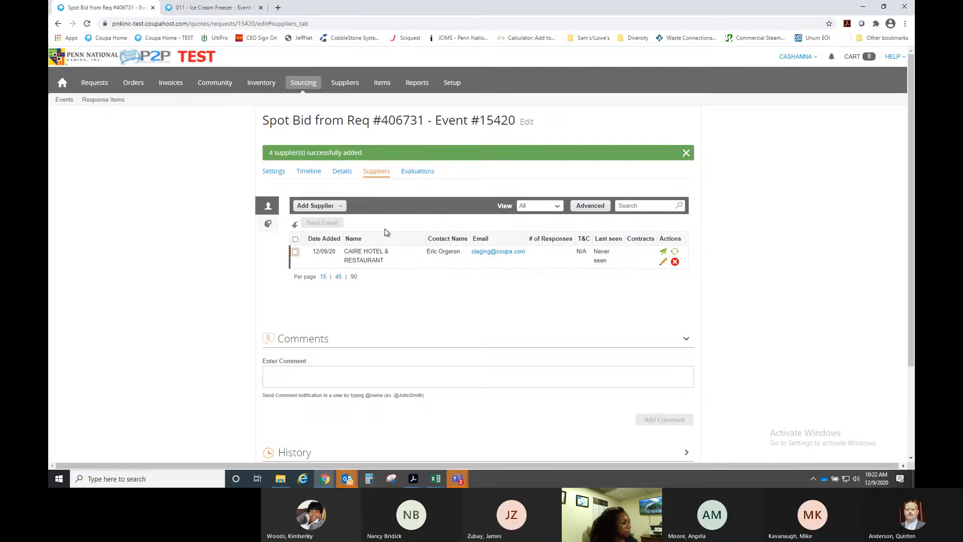
# - Add Lafayette Restaurant Supply as a new supplier and save it
pyautogui.click(339, 206)
pyautogui.click(338, 221)
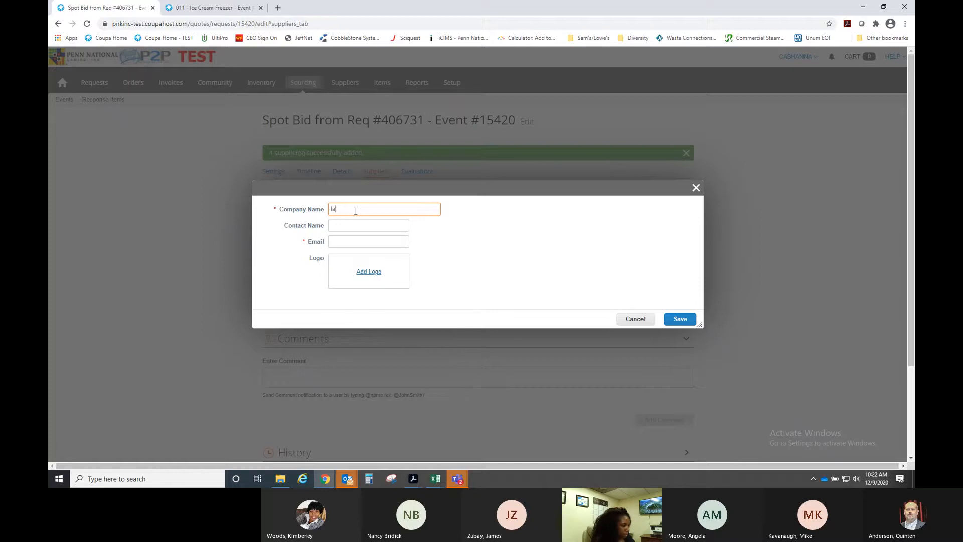
pyautogui.write('lafayette')
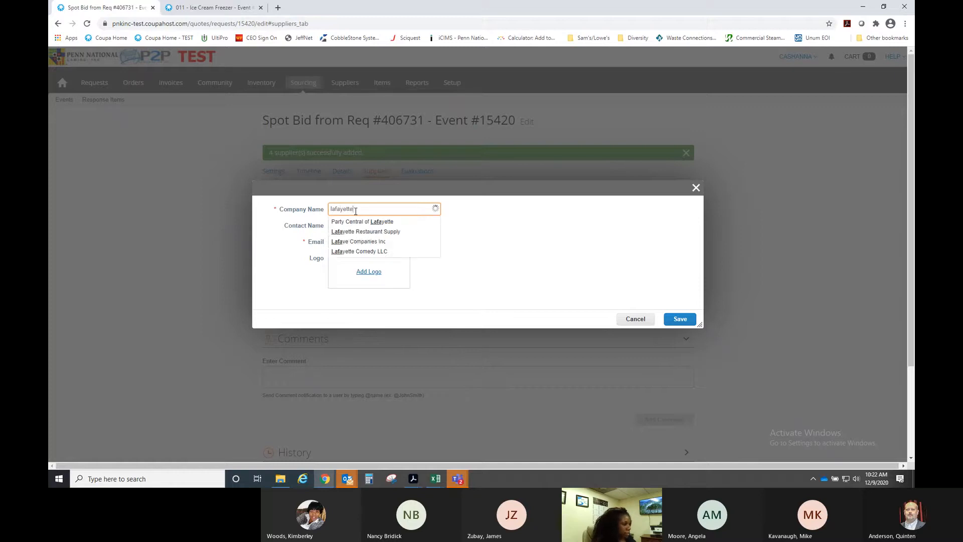
pyautogui.click(360, 230)
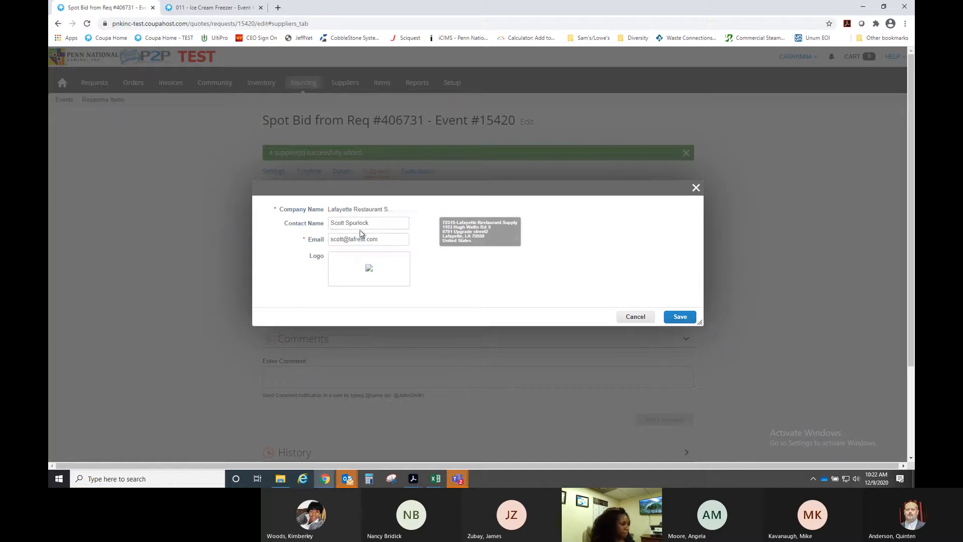
pyautogui.click(681, 317)
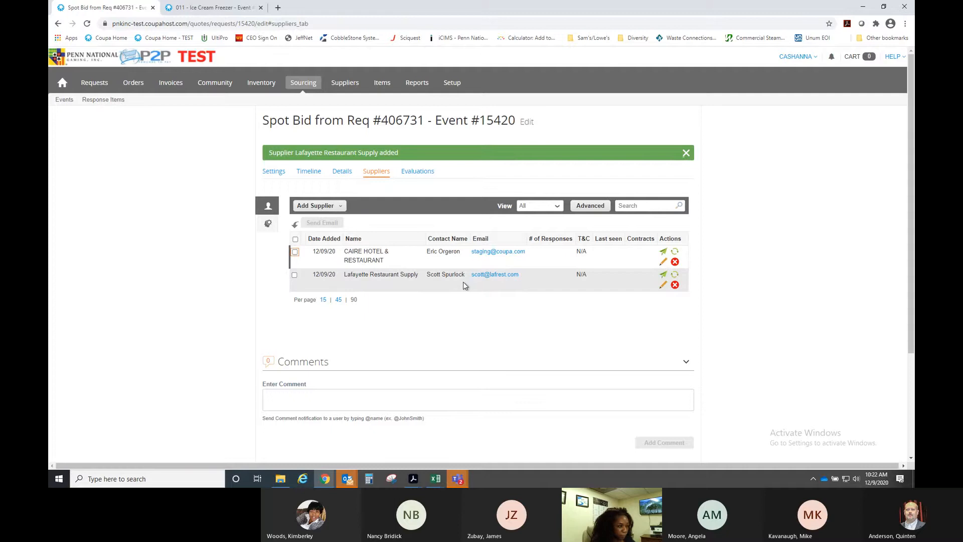
# - Add Southwest Bar Needs Inc as another new supplier
pyautogui.click(341, 206)
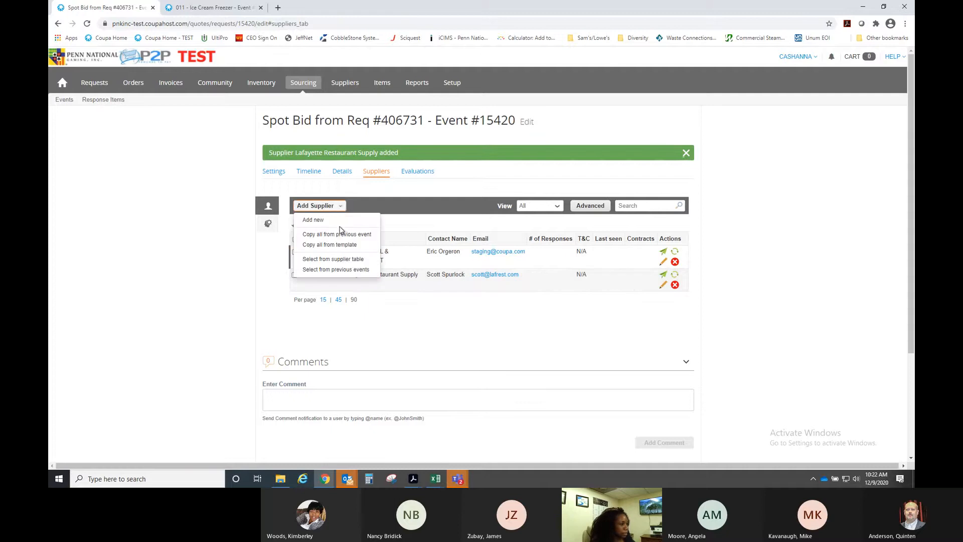
pyautogui.click(337, 219)
pyautogui.write('southwes')
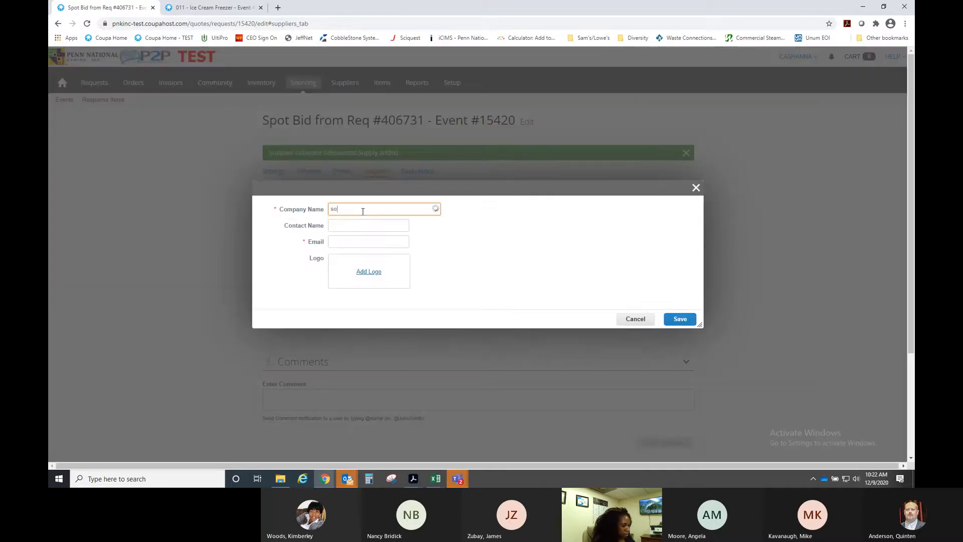
pyautogui.write('t')
pyautogui.click(365, 234)
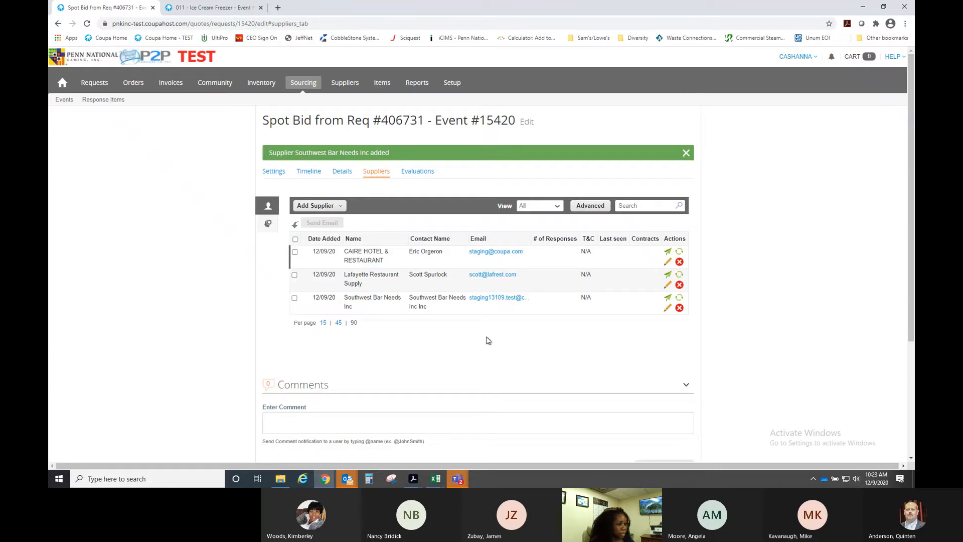
pyautogui.scroll(-2, 486, 336)
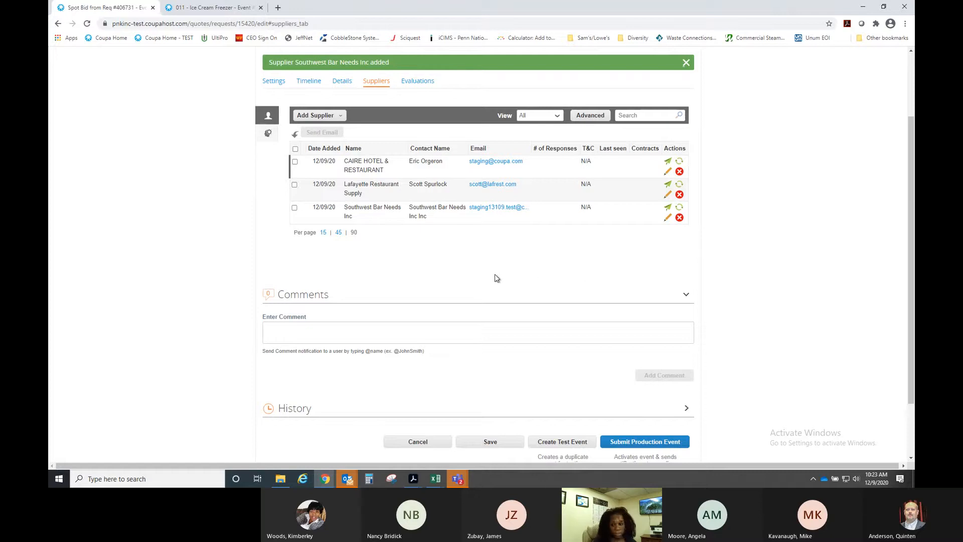
# - Review the event's attachments, forms and items, opening and dismissing the Add New menu without adding anything
pyautogui.scroll(1, 495, 278)
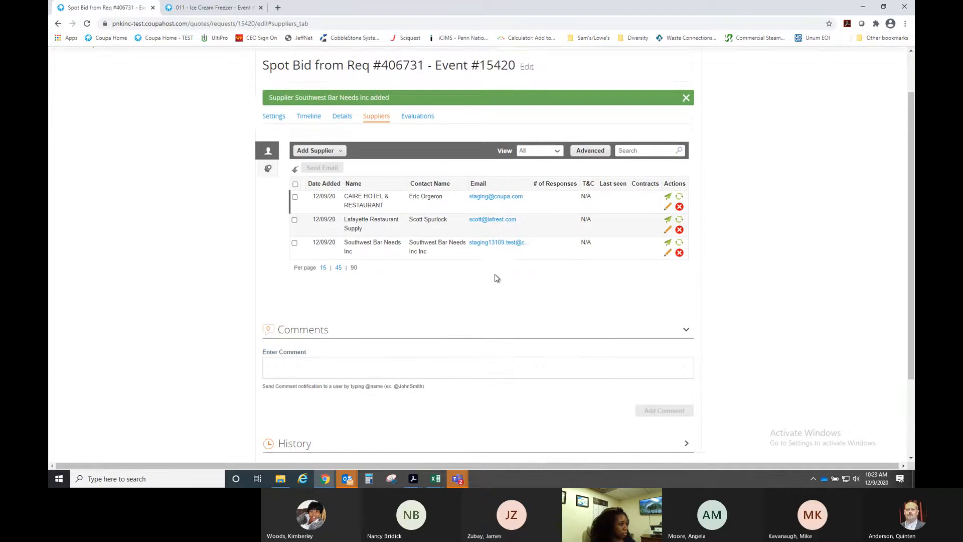
pyautogui.scroll(-1, 495, 278)
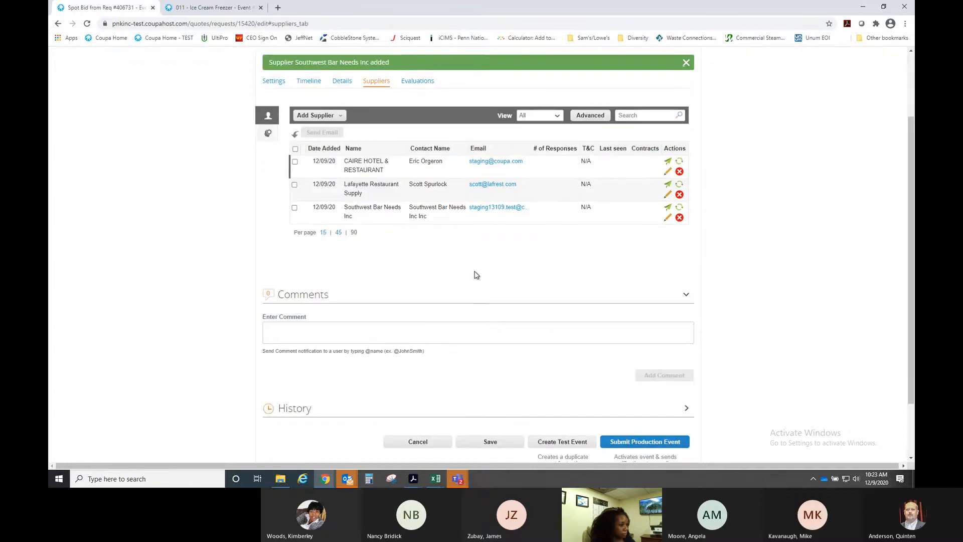
pyautogui.scroll(2, 462, 275)
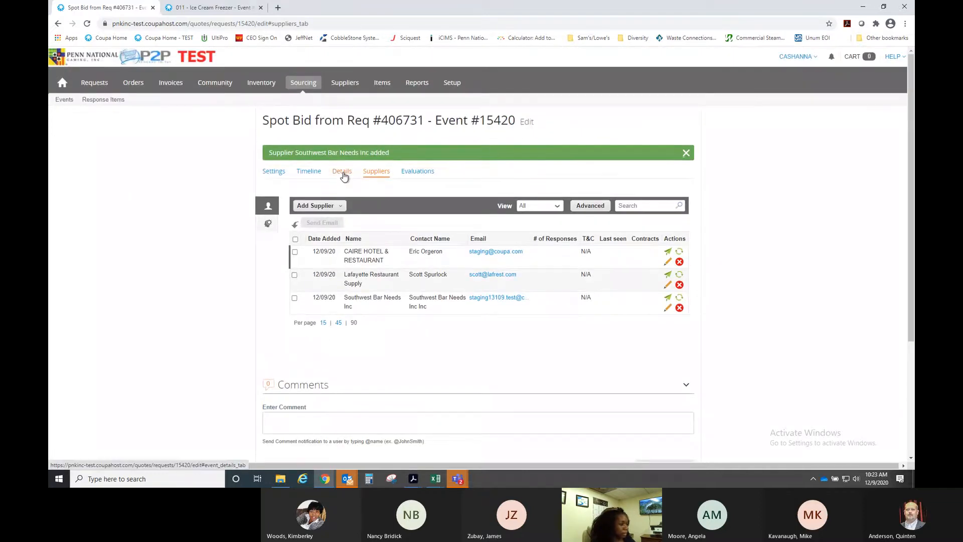
pyautogui.click(344, 175)
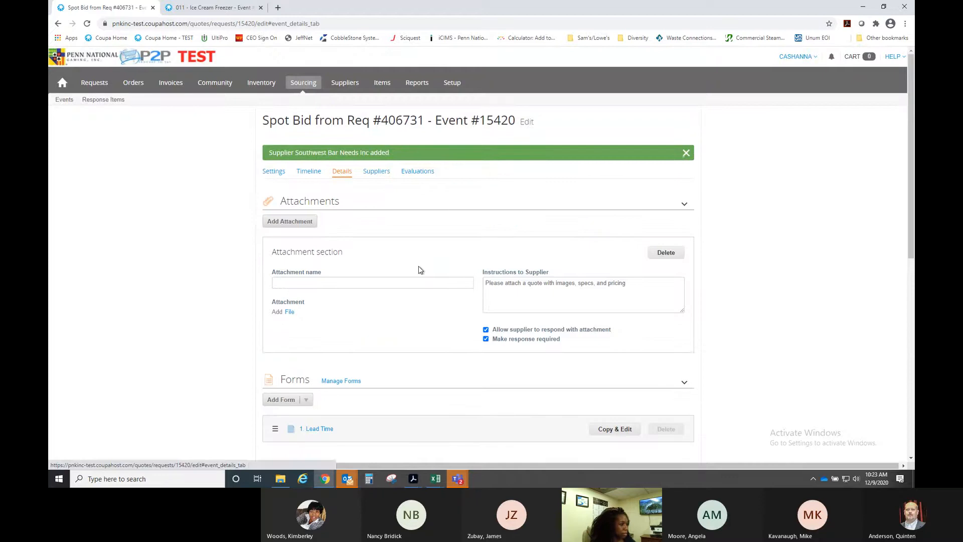
pyautogui.scroll(-2, 419, 268)
pyautogui.scroll(-3, 420, 270)
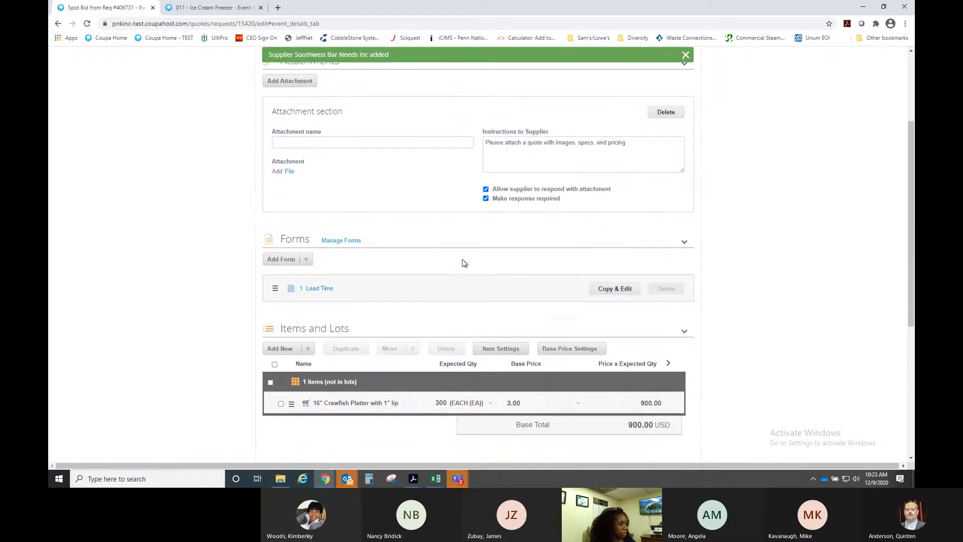
pyautogui.click(307, 258)
pyautogui.click(319, 226)
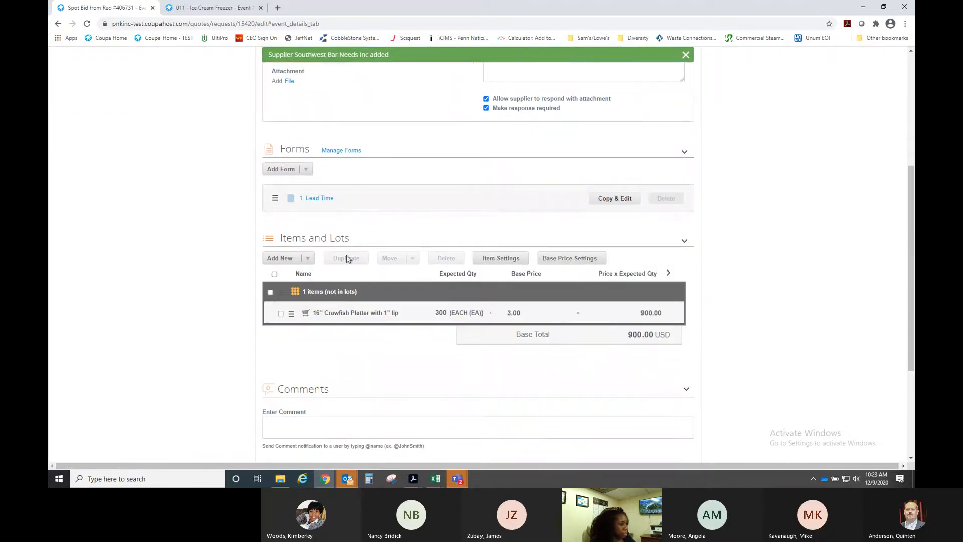
pyautogui.scroll(5, 436, 336)
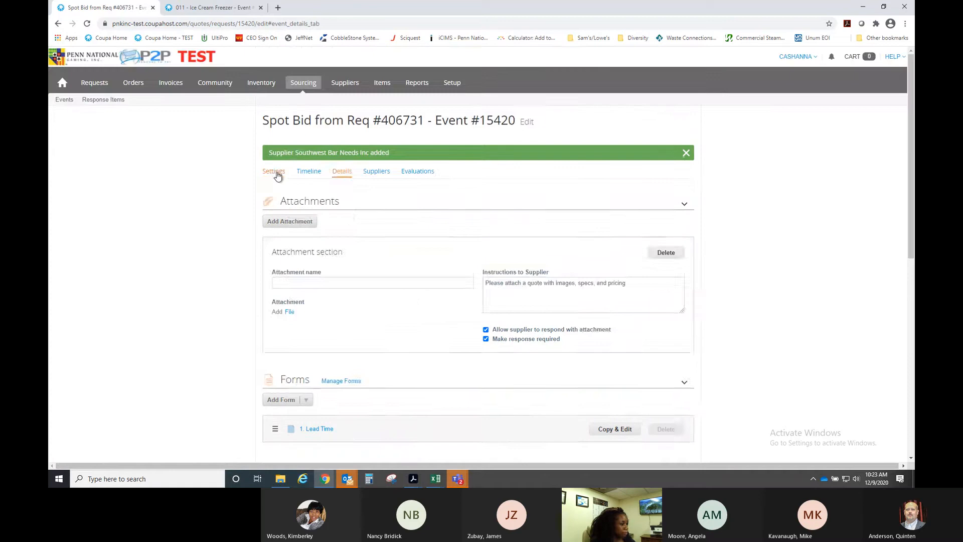
# - Show the Settings tab and look over the basic settings, Internal Event Info and Event Team
pyautogui.click(273, 171)
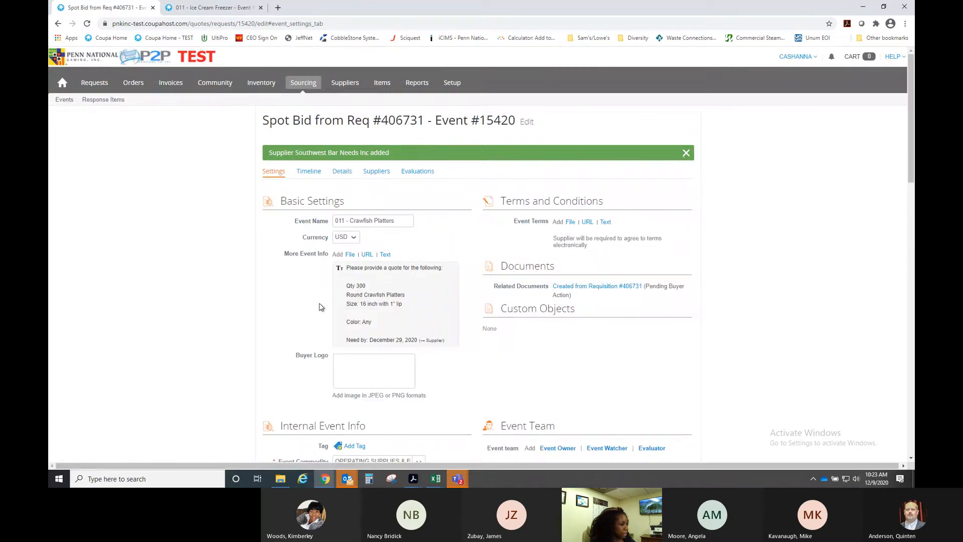
pyautogui.scroll(-1, 327, 226)
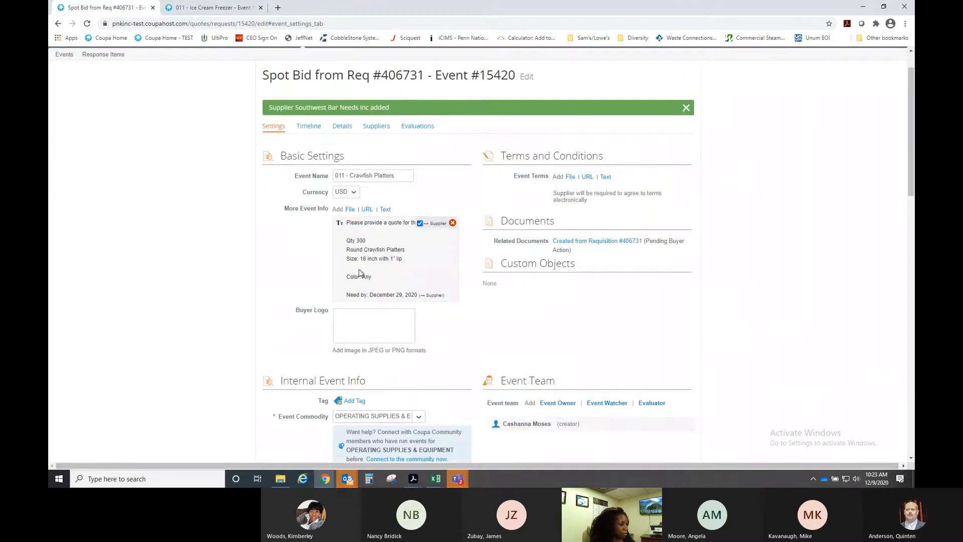
pyautogui.scroll(-5, 453, 333)
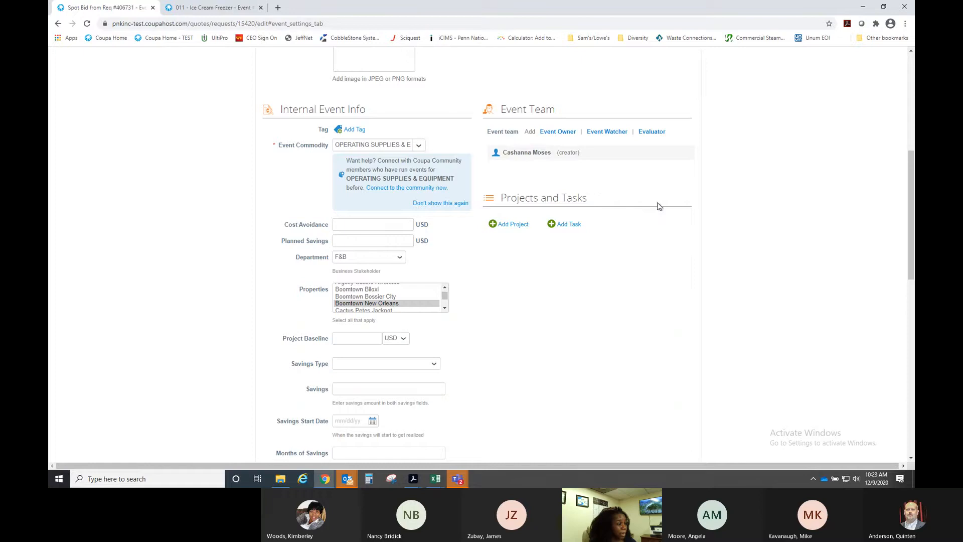
pyautogui.scroll(3, 699, 191)
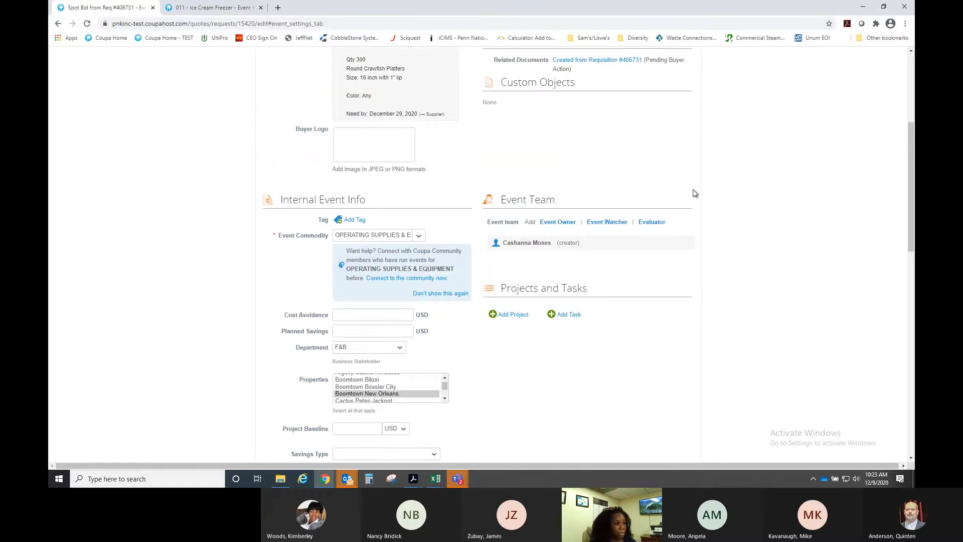
pyautogui.scroll(1, 695, 194)
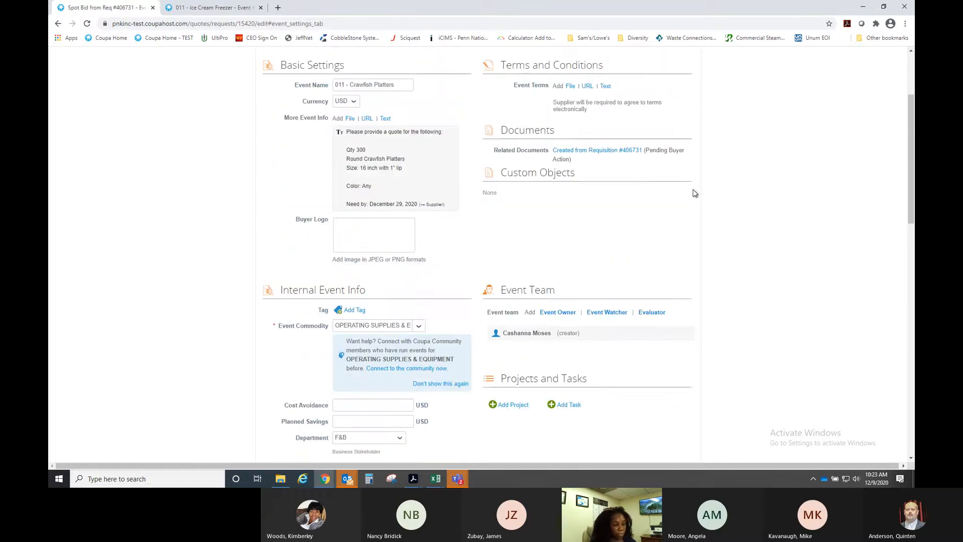
pyautogui.scroll(-2, 689, 197)
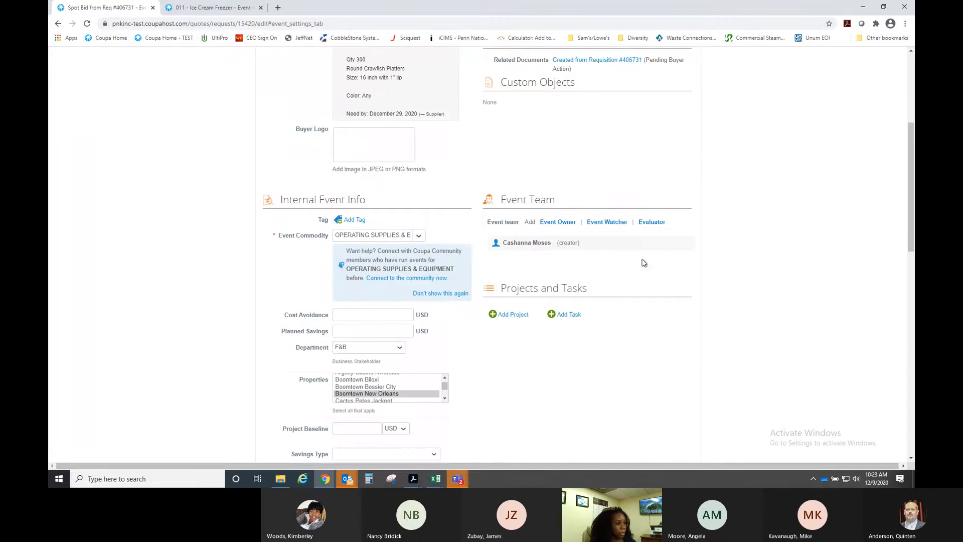
# - Search for the colleague by name and add them as an Event Watcher
pyautogui.click(603, 223)
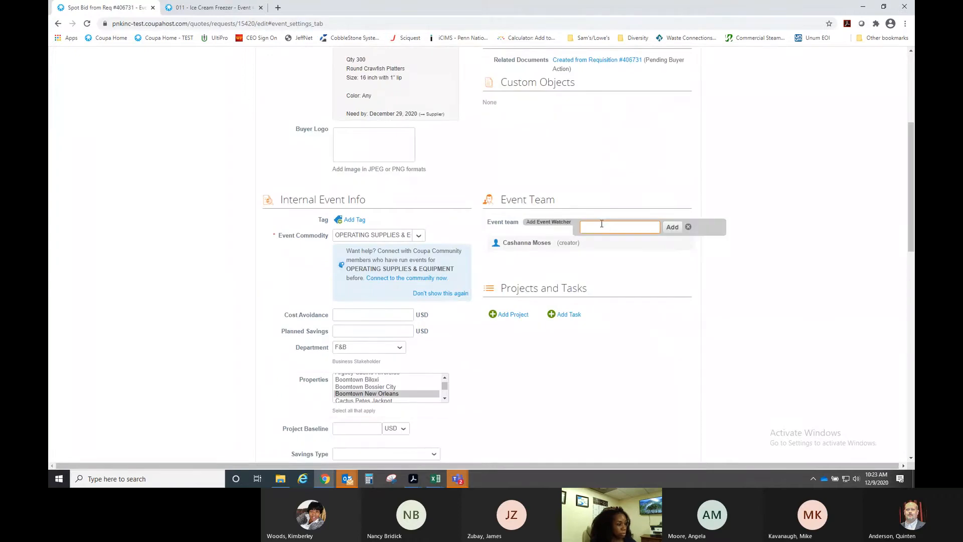
pyautogui.press('BackSpace')
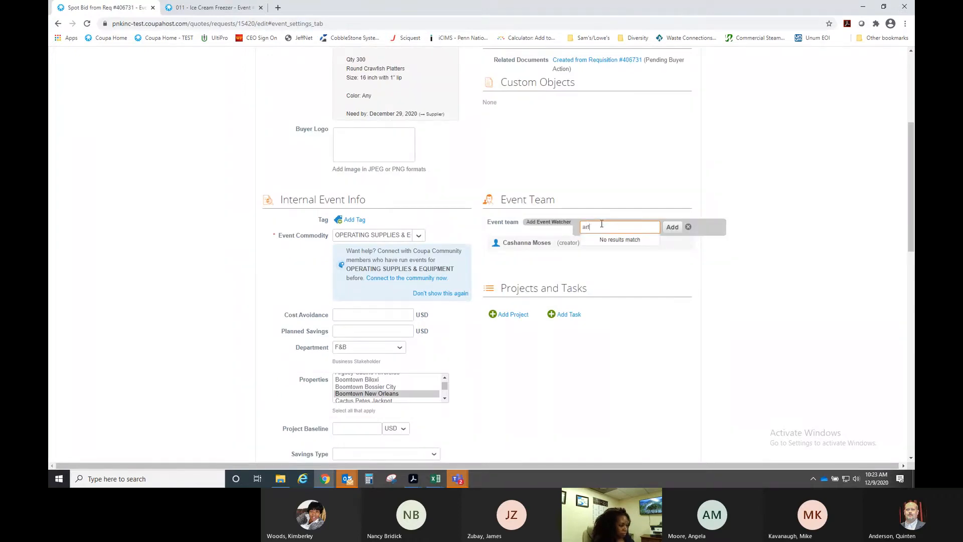
pyautogui.press('BackSpace')
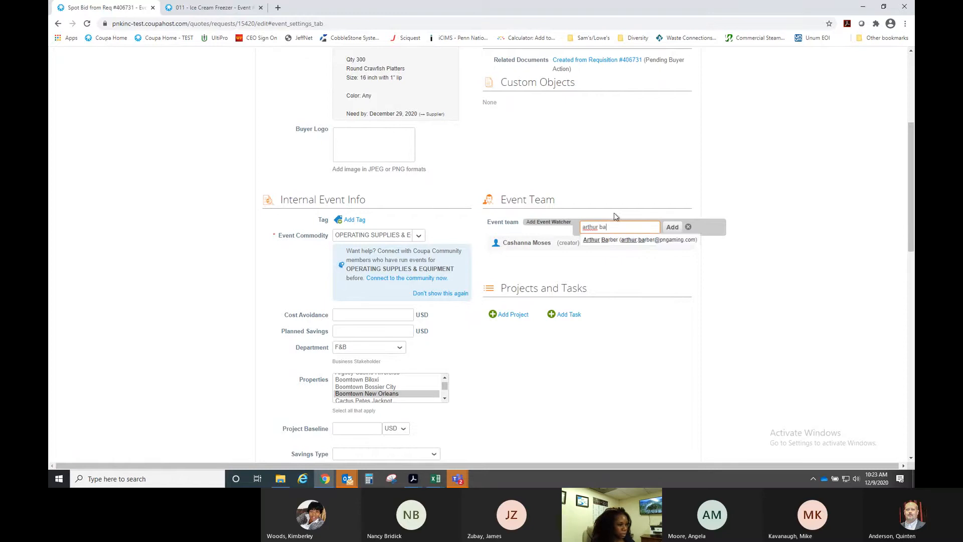
pyautogui.click(615, 241)
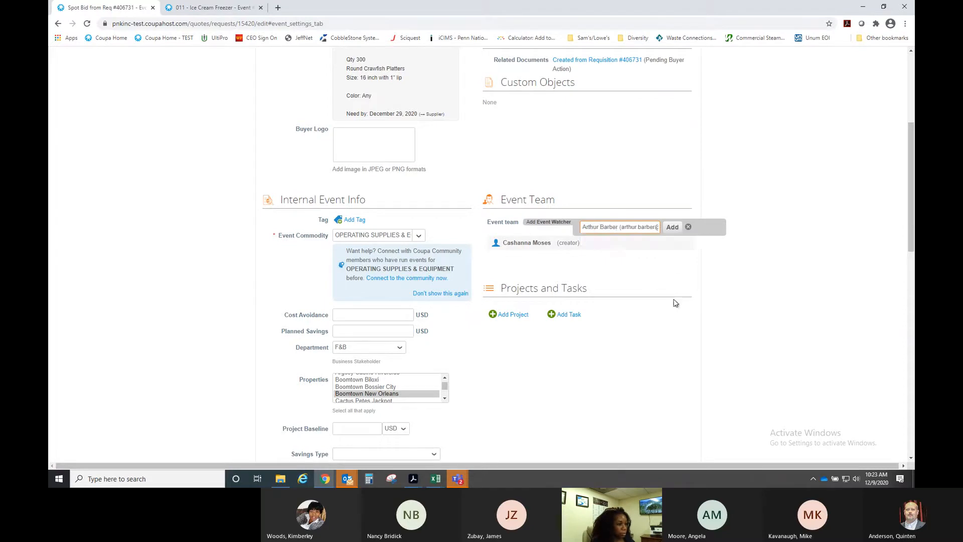
pyautogui.click(672, 227)
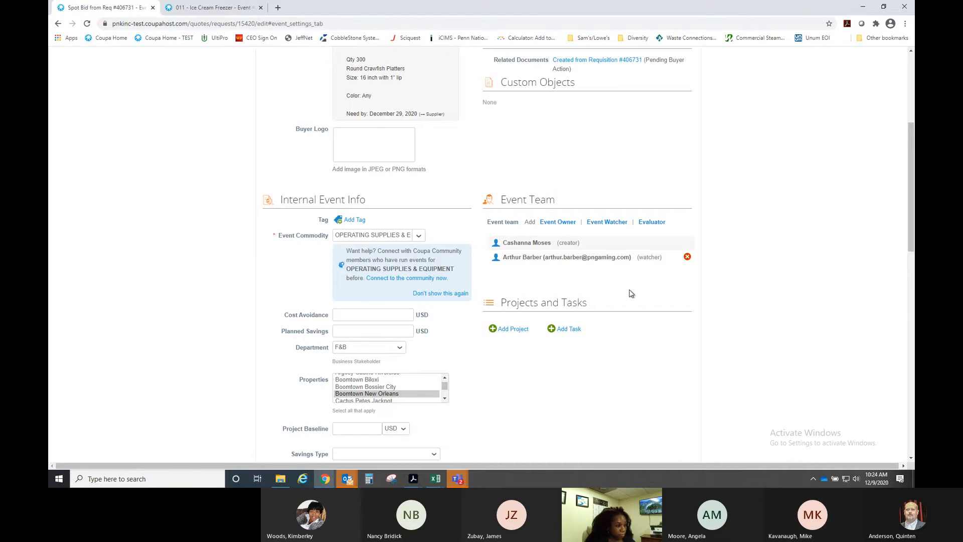
# - Look over the event's Timeline and then its Details
pyautogui.scroll(5, 631, 293)
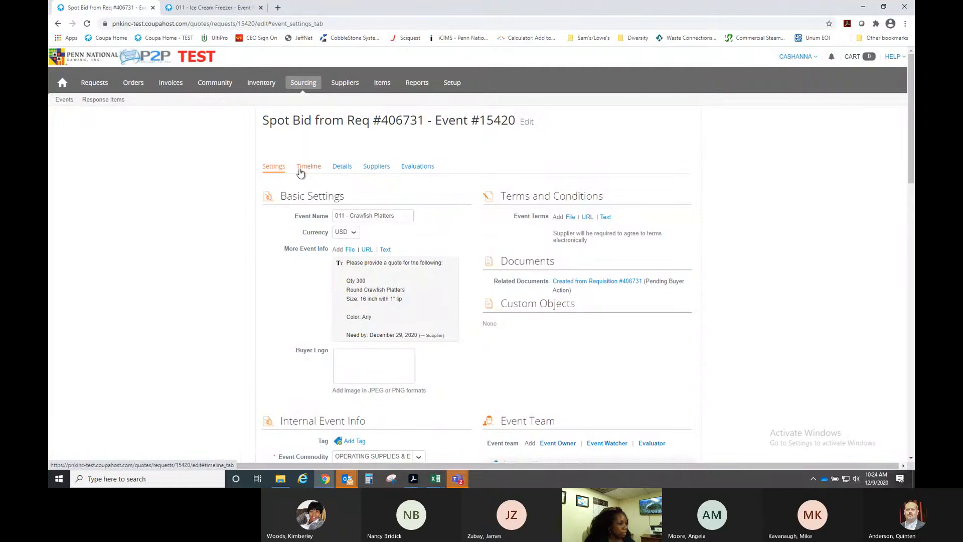
pyautogui.click(301, 171)
pyautogui.click(341, 169)
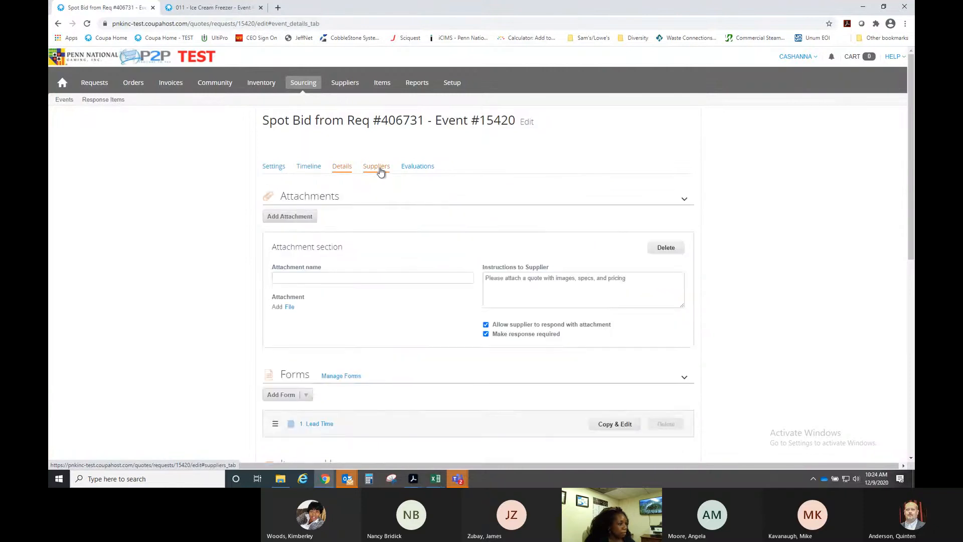
# - Review the list of invited suppliers on the Suppliers tab
pyautogui.click(380, 171)
pyautogui.scroll(-5, 469, 215)
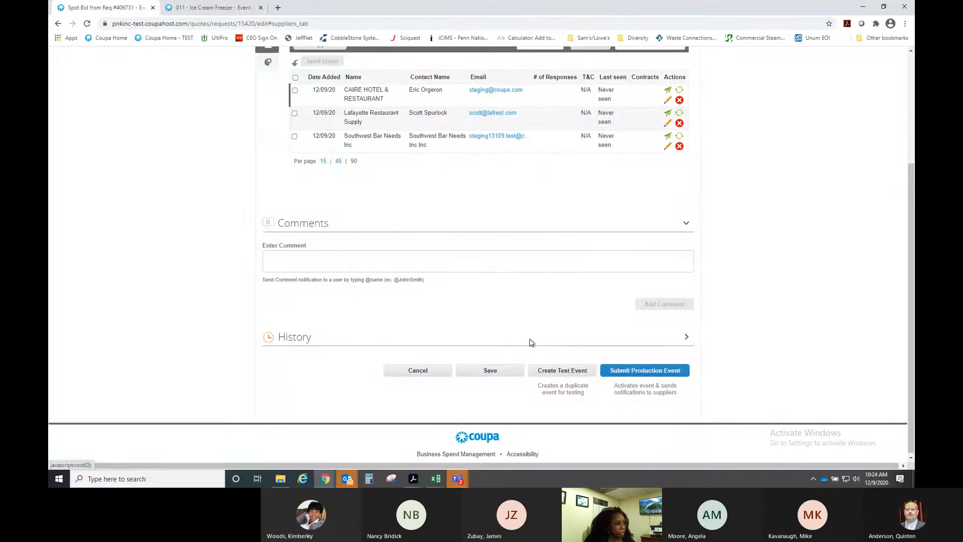
pyautogui.scroll(5, 532, 343)
# - Change the Event End time from 10:20 to 10:30 AM, then recheck the suppliers
pyautogui.click(309, 167)
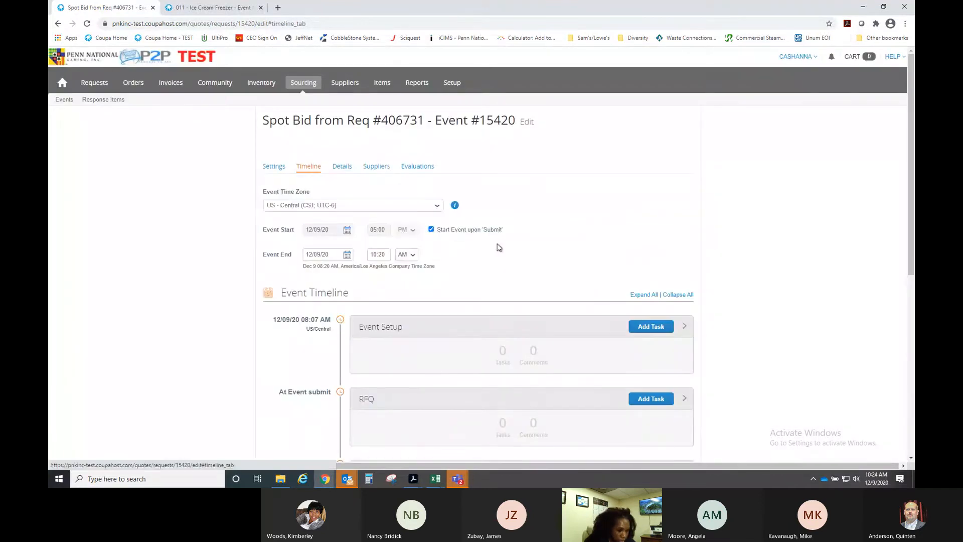
pyautogui.click(386, 255)
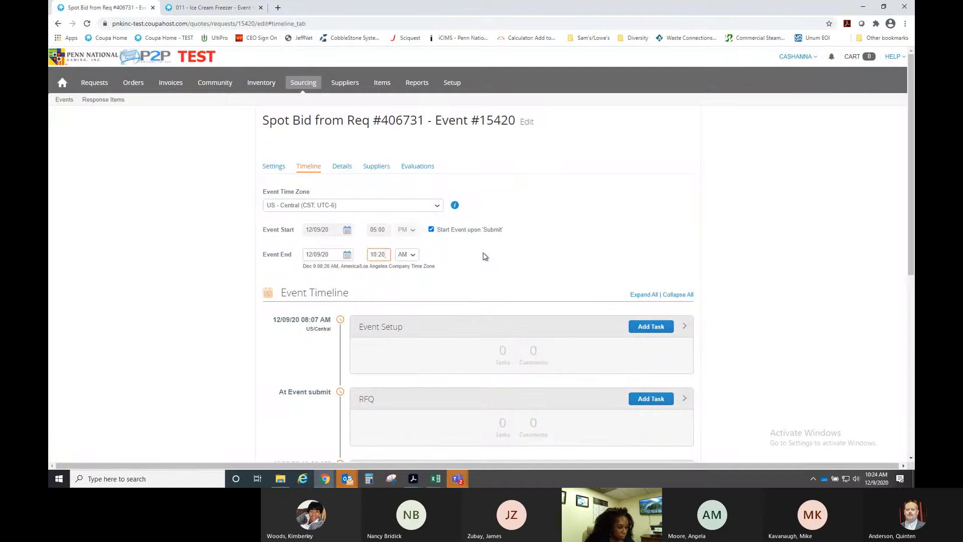
pyautogui.press('BackSpace')
pyautogui.press('BackSpace')
pyautogui.press('BackSpace')
pyautogui.press('BackSpace')
pyautogui.press('BackSpace')
pyautogui.write('1')
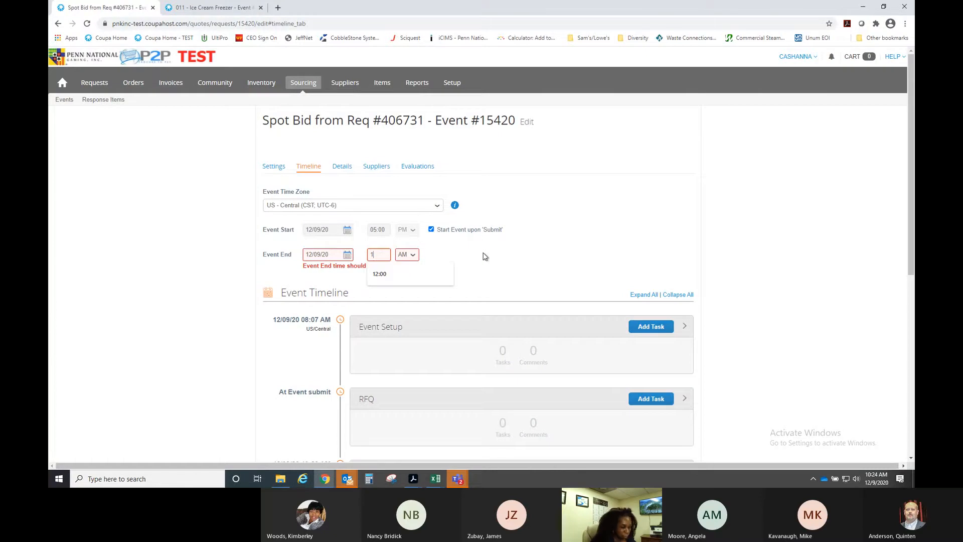
pyautogui.write('0')
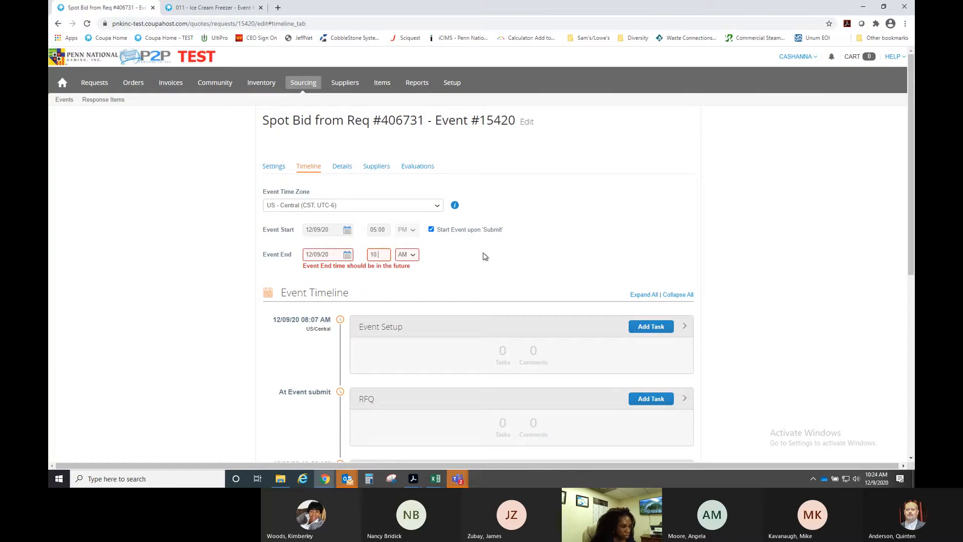
pyautogui.write(':30')
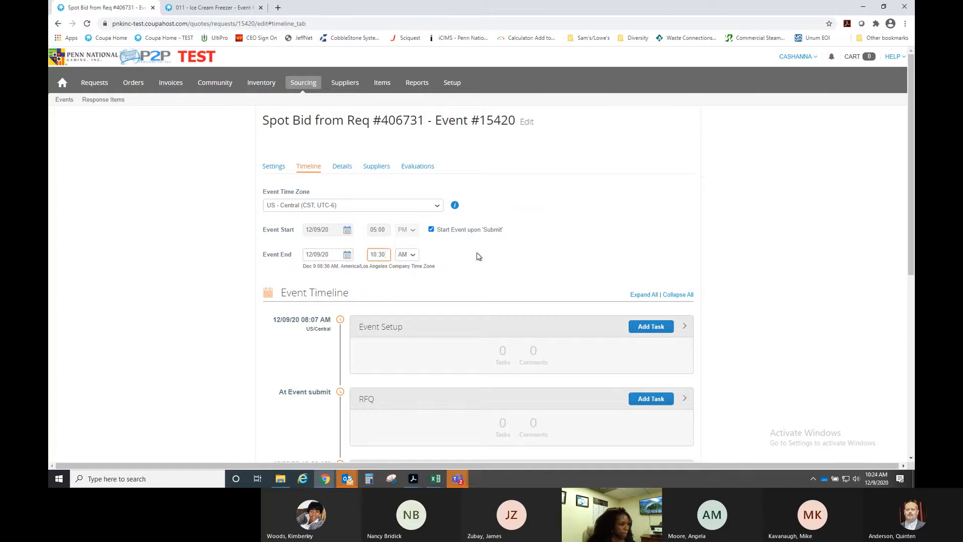
pyautogui.click(479, 256)
pyautogui.click(386, 171)
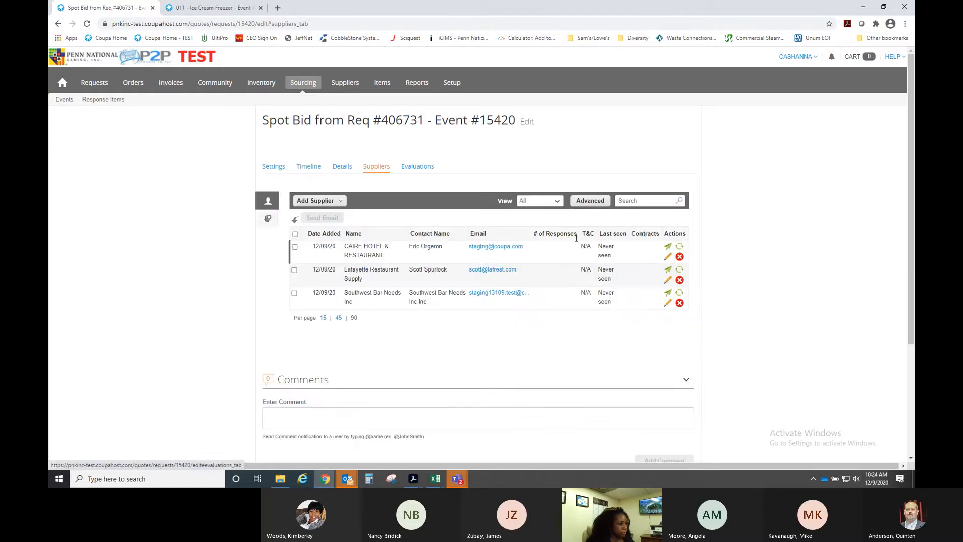
pyautogui.scroll(-3, 578, 212)
# - Submit the production event and read the error banner about an item missing its currency
pyautogui.click(653, 371)
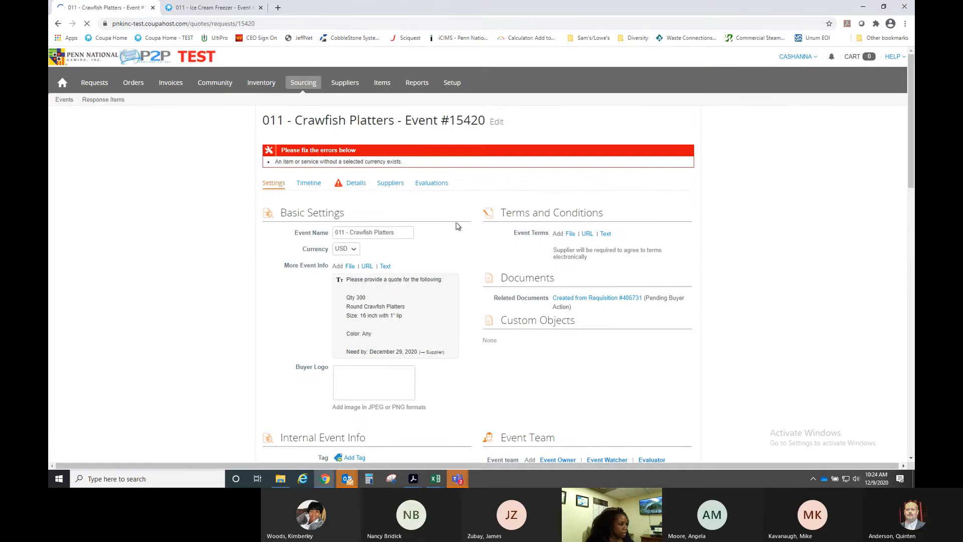
pyautogui.scroll(-5, 467, 235)
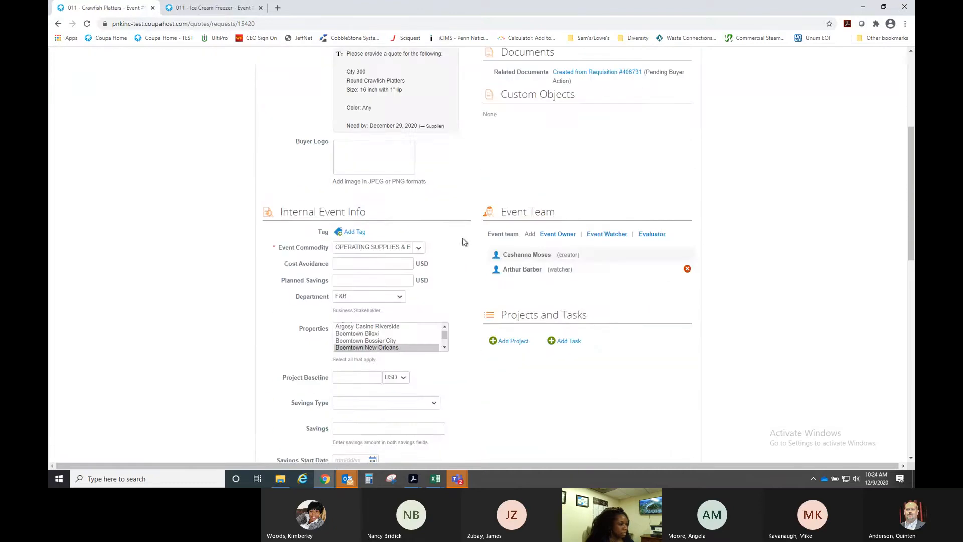
pyautogui.scroll(-1, 463, 243)
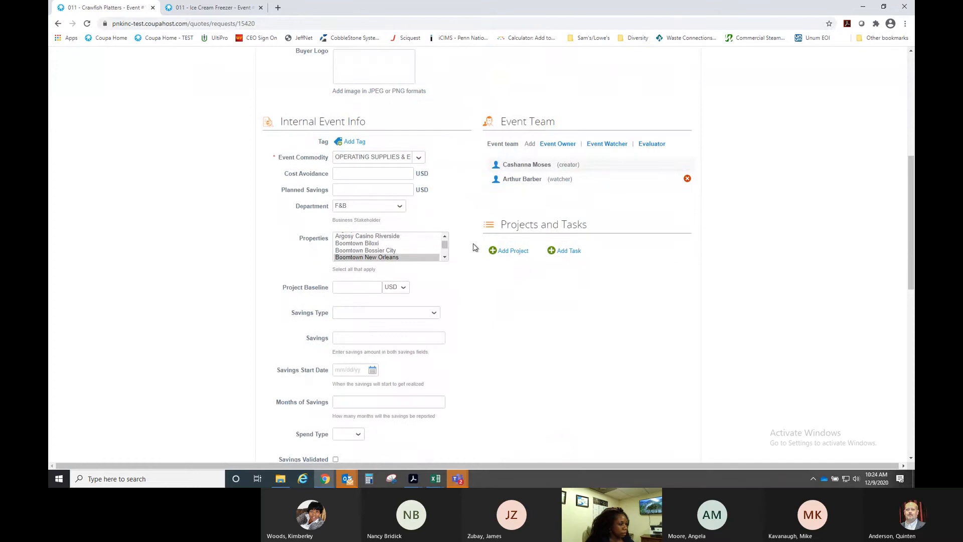
pyautogui.scroll(-1, 485, 257)
pyautogui.scroll(6, 483, 256)
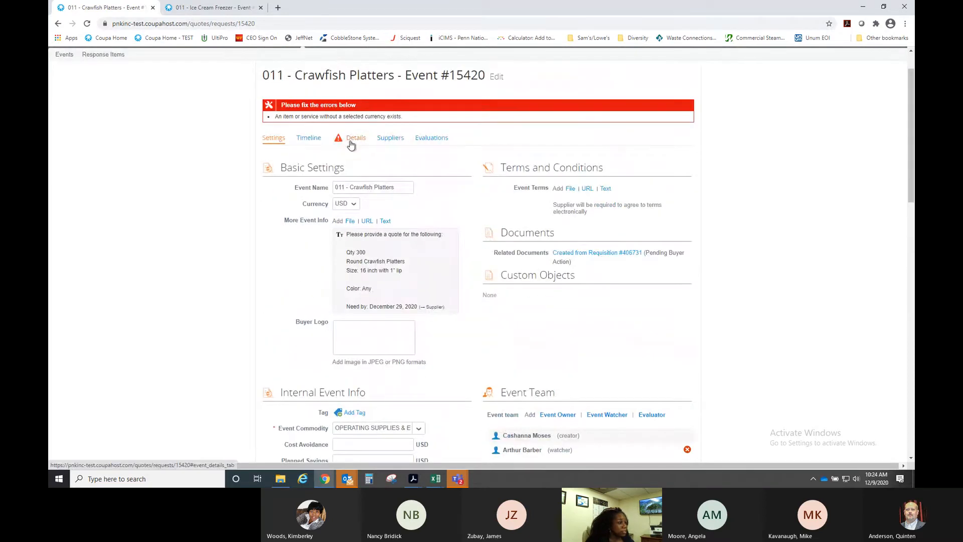
# - Set the crawfish platter item's currency to USD and save the item
pyautogui.click(354, 141)
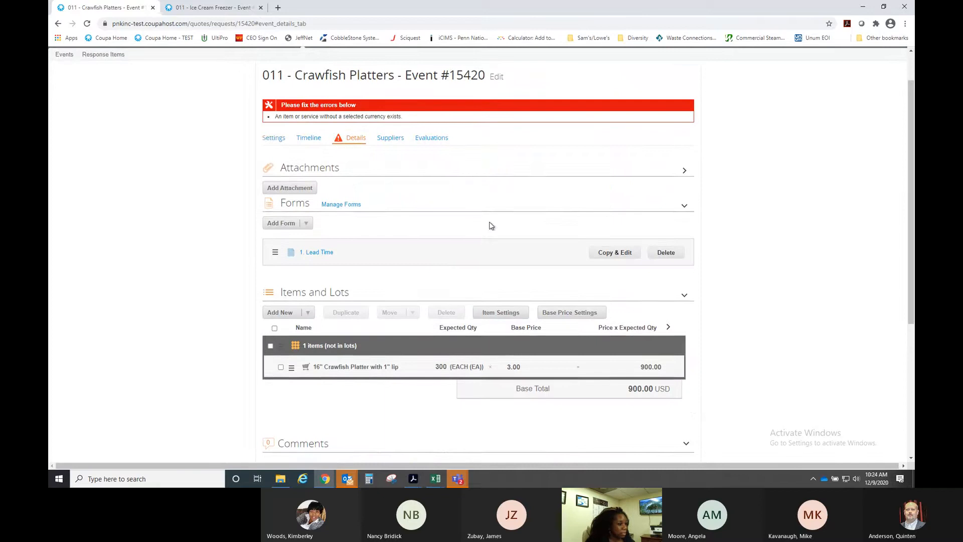
pyautogui.scroll(-1, 488, 224)
pyautogui.click(437, 323)
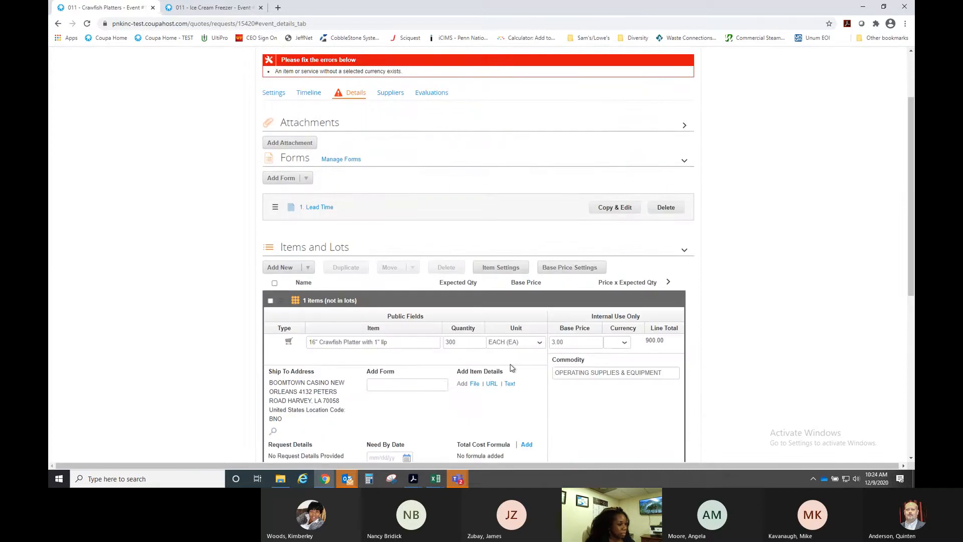
pyautogui.click(619, 345)
pyautogui.click(613, 352)
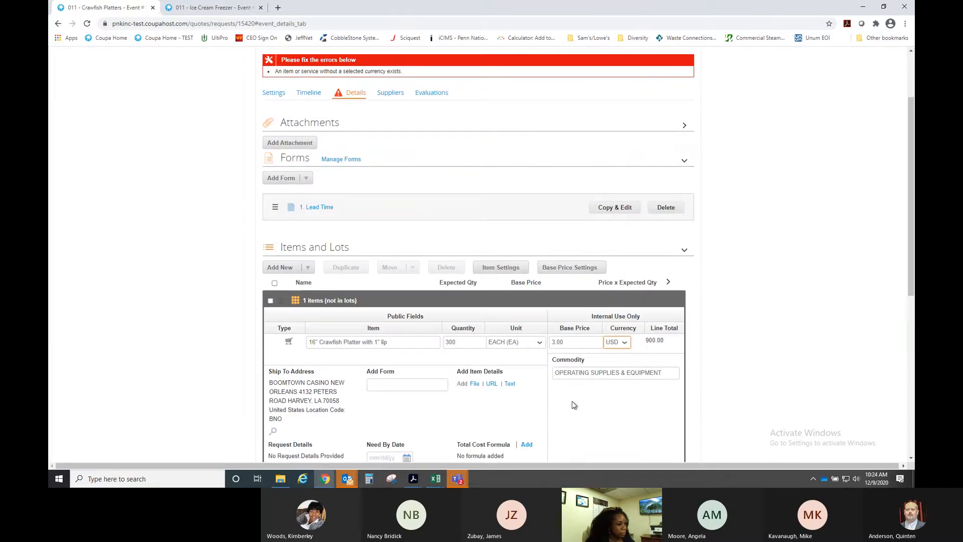
pyautogui.scroll(-2, 559, 350)
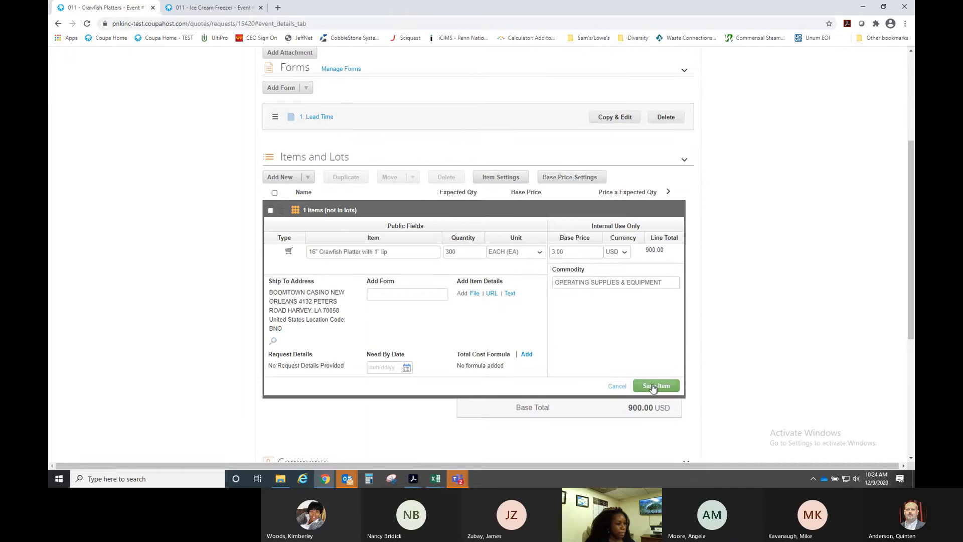
pyautogui.click(652, 386)
# - Submit the event as a production event again
pyautogui.scroll(-1, 527, 340)
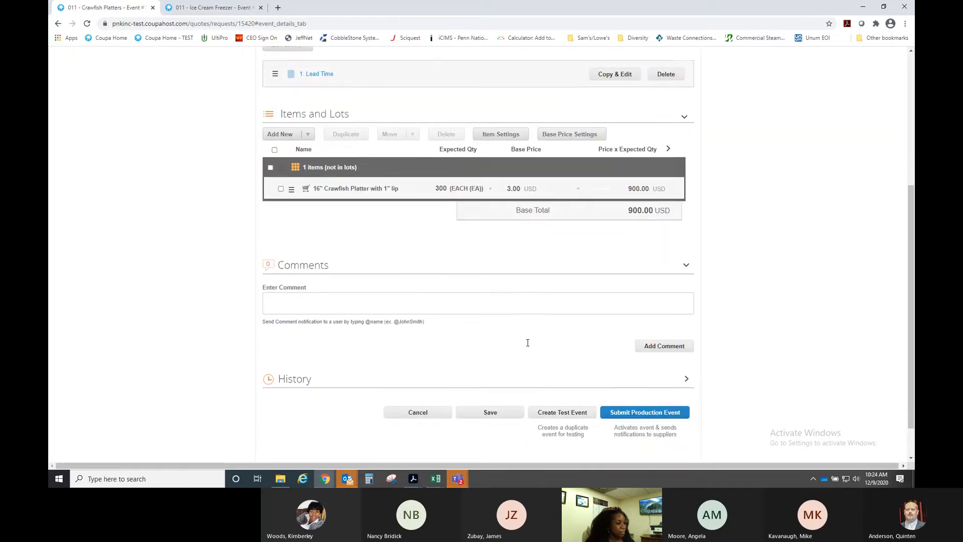
pyautogui.scroll(5, 535, 311)
pyautogui.scroll(-5, 522, 320)
pyautogui.scroll(1, 522, 320)
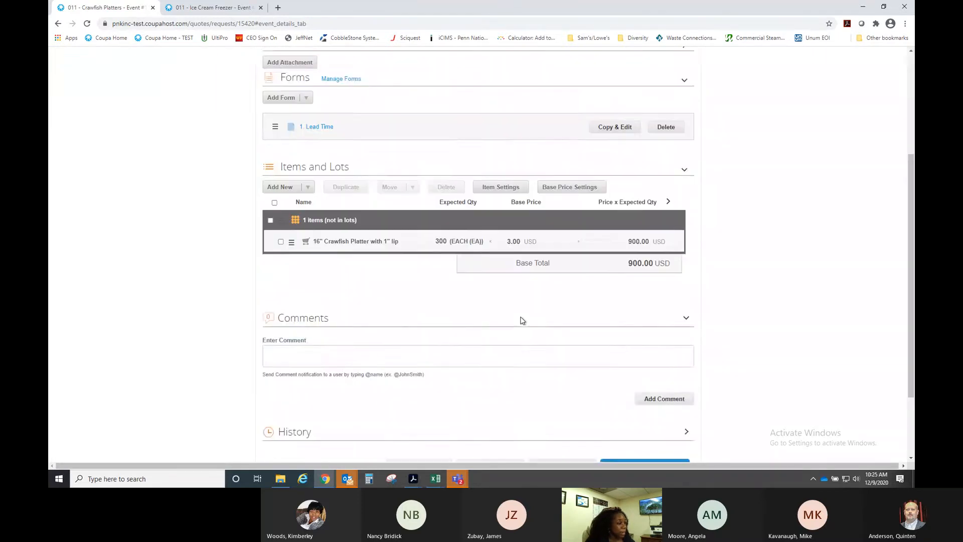
pyautogui.scroll(4, 521, 320)
pyautogui.scroll(-4, 523, 321)
pyautogui.scroll(-1, 522, 321)
pyautogui.click(648, 413)
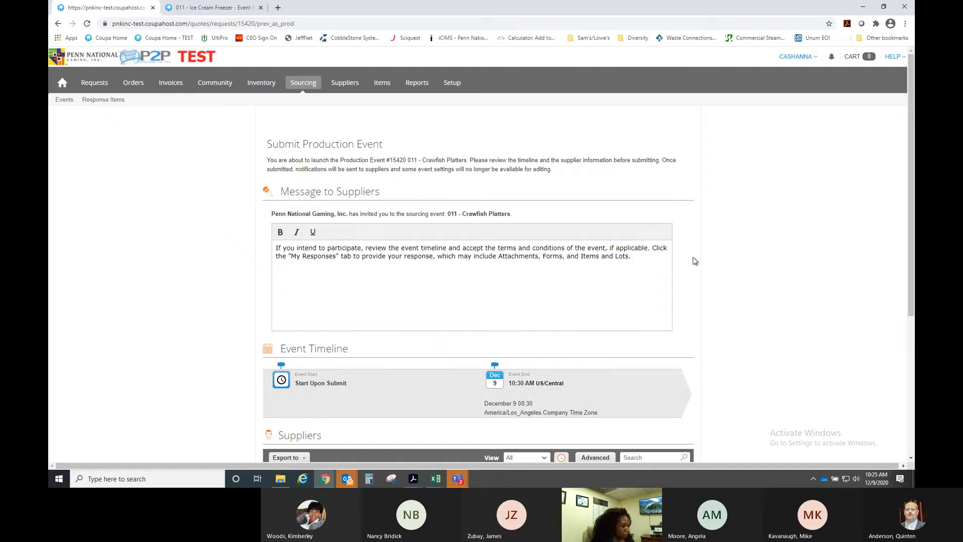
# - Append a questions-or-concerns line with the buyer's name, Supply Chain Manager title, phone and e-mail
pyautogui.write('you ')
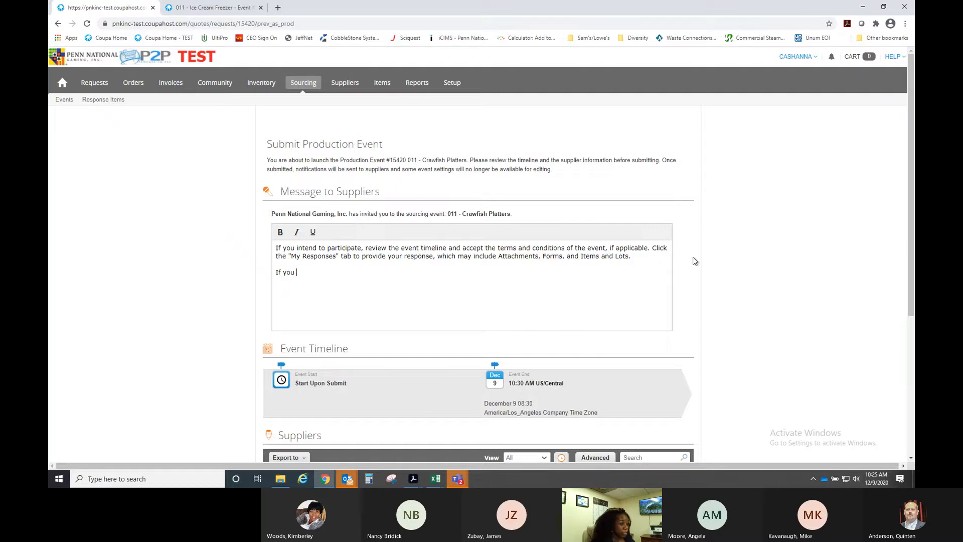
pyautogui.write('have any quest')
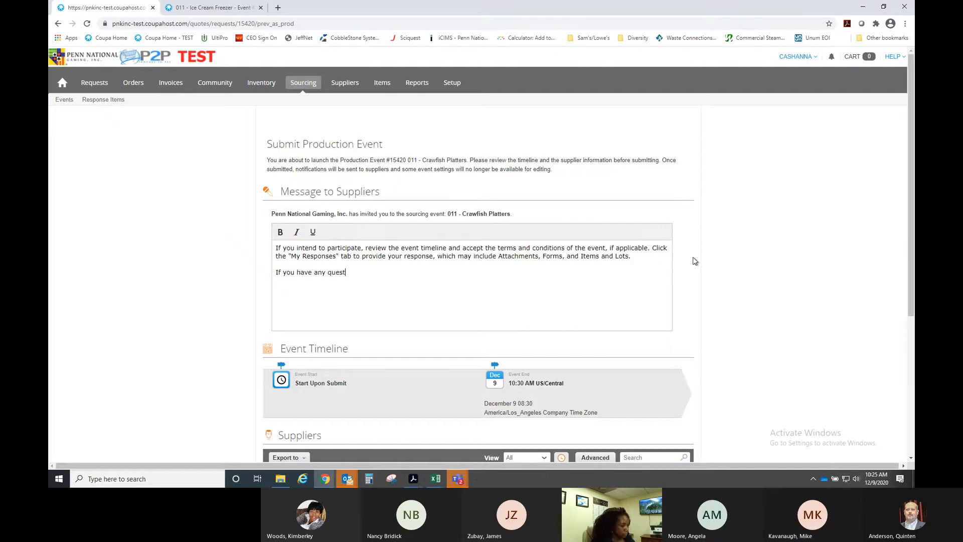
pyautogui.write('ions or concern')
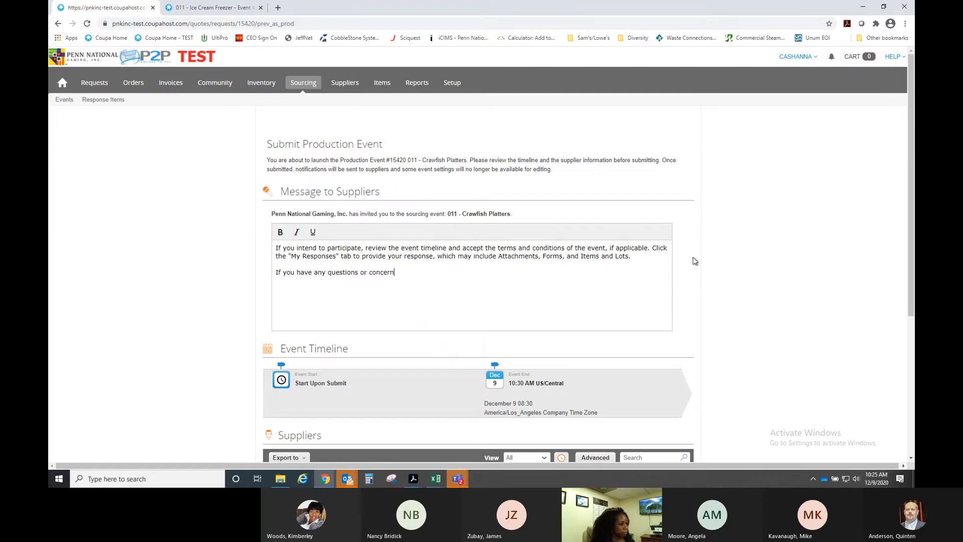
pyautogui.write('s, pleaes co')
pyautogui.press('BackSpace')
pyautogui.press('BackSpace')
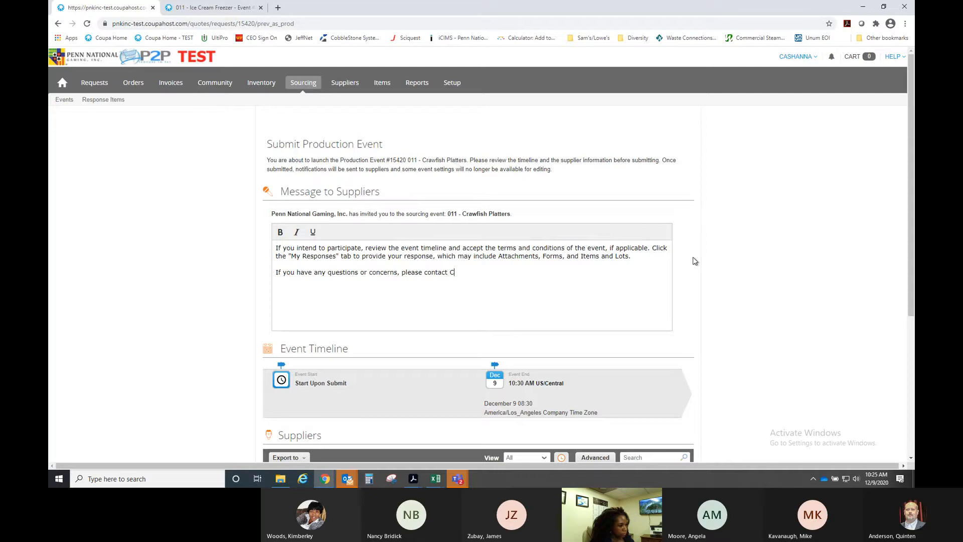
pyautogui.write('oses,')
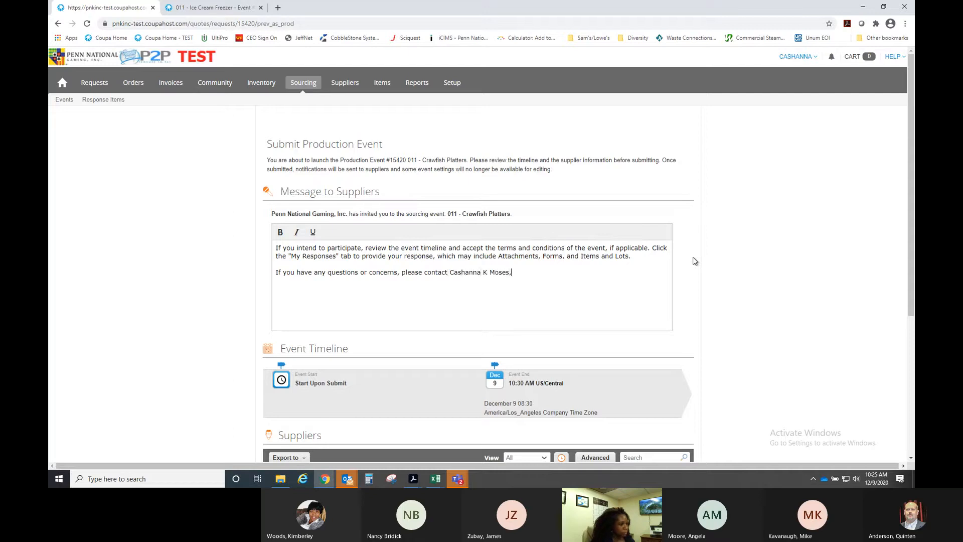
pyautogui.write(' Supply CHa')
pyautogui.press('BackSpace')
pyautogui.press('BackSpace')
pyautogui.write('ha')
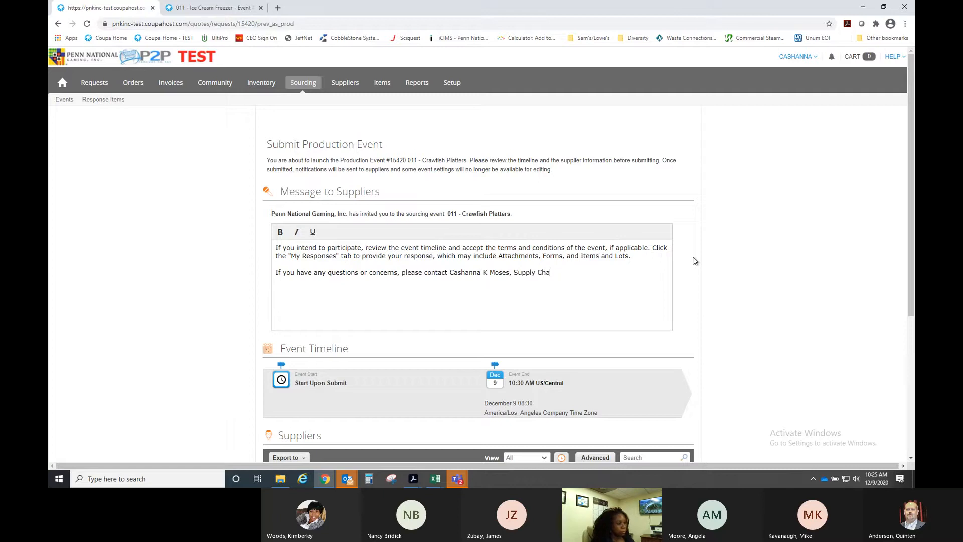
pyautogui.write('in Manager, at ')
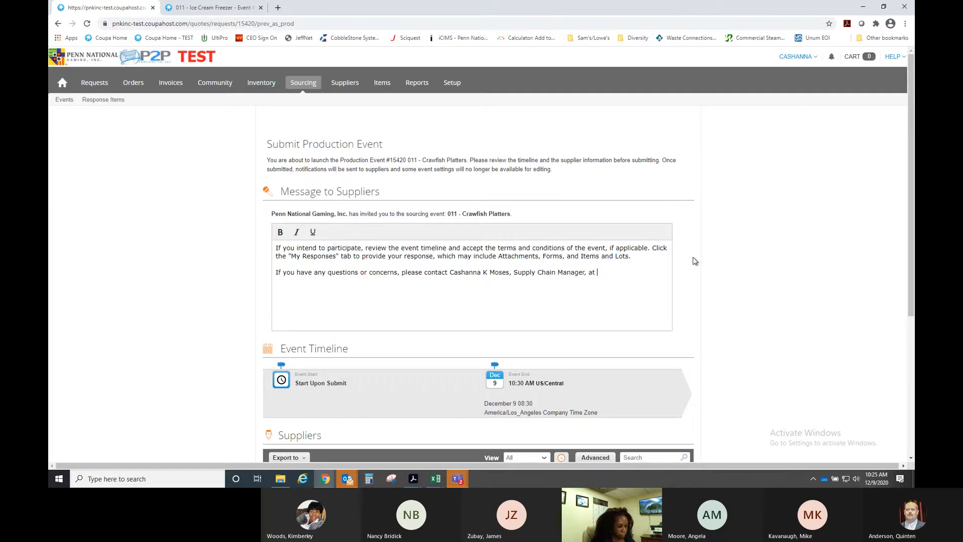
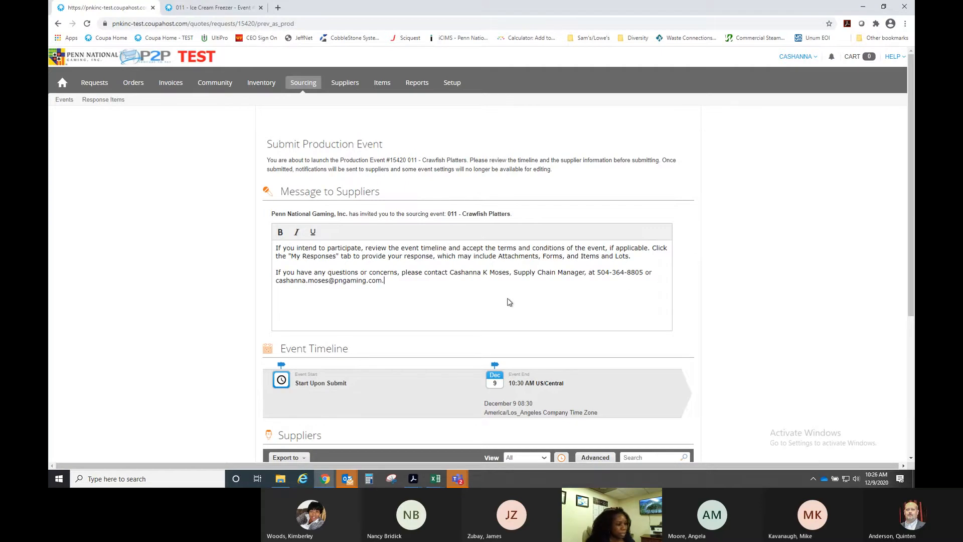
# - Review the Event Timeline and three invited suppliers, then submit the event
pyautogui.scroll(-2, 509, 301)
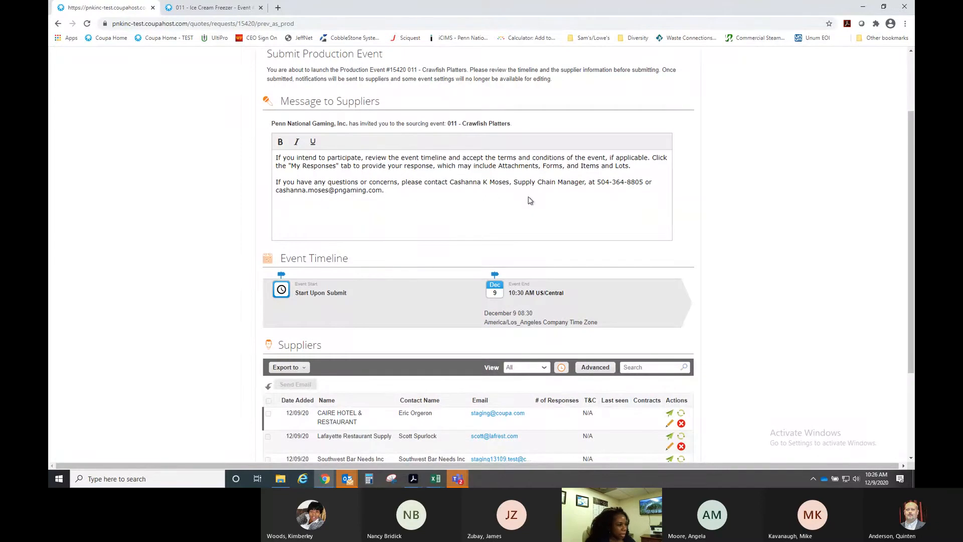
pyautogui.scroll(-2, 437, 233)
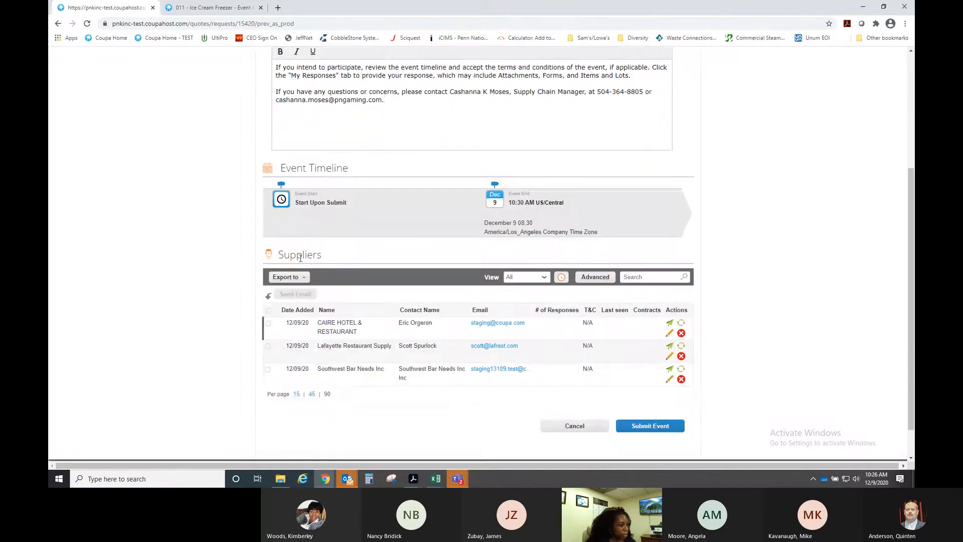
pyautogui.scroll(1, 224, 302)
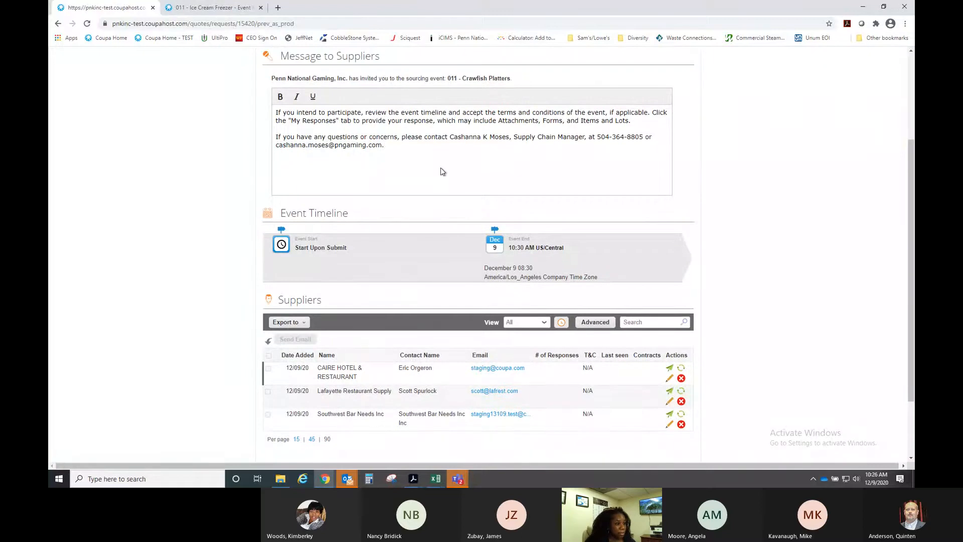
pyautogui.scroll(1, 443, 170)
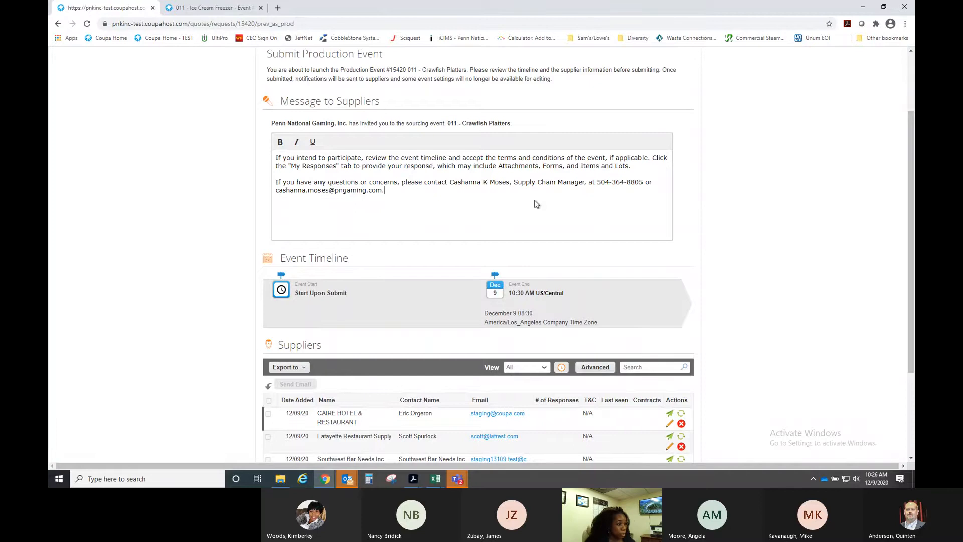
pyautogui.scroll(-3, 536, 203)
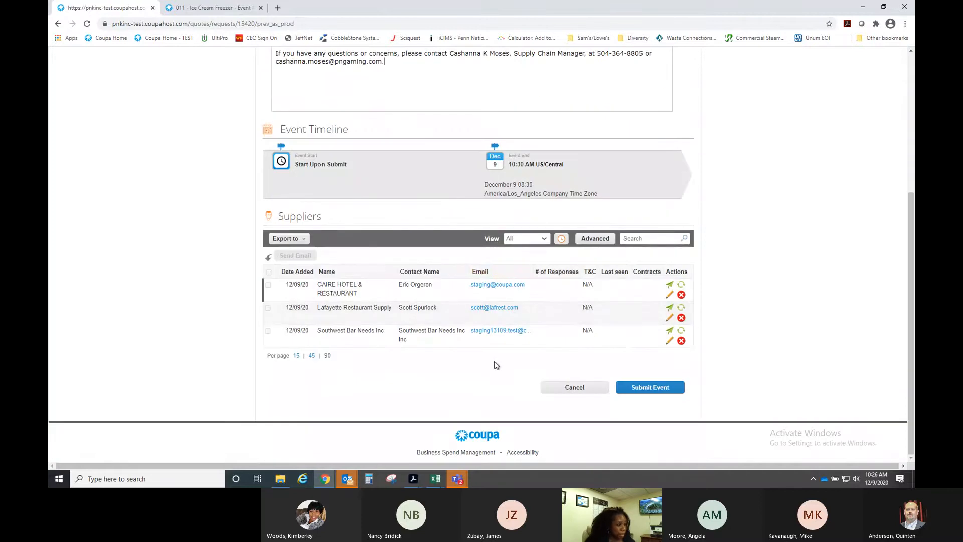
pyautogui.click(658, 392)
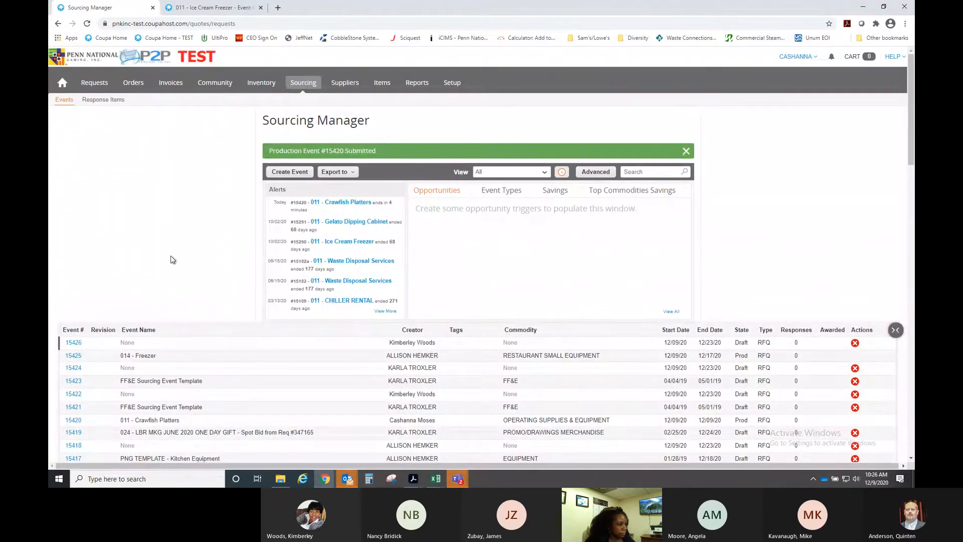
# - Open 011 - Crawfish Platters from the Sourcing Manager Alerts panel
pyautogui.click(348, 205)
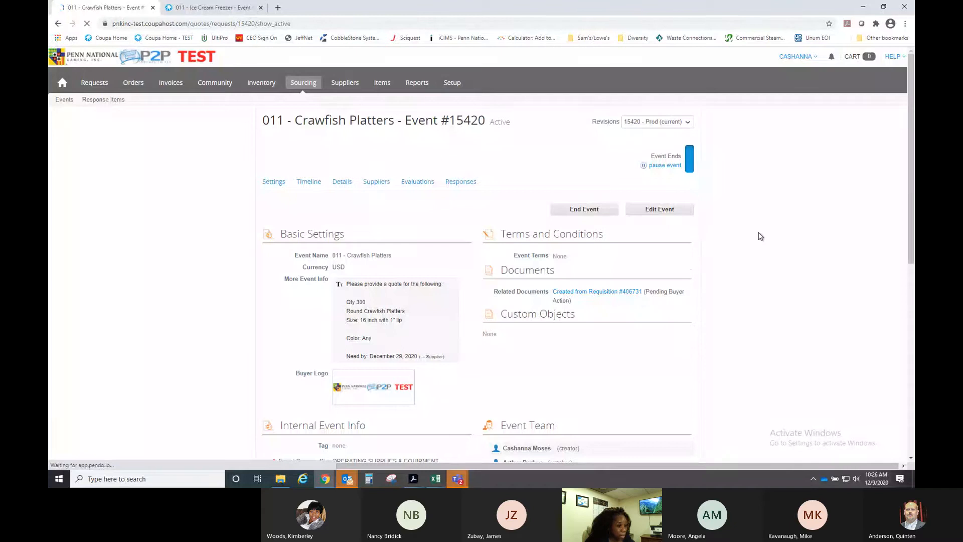
# - Confirm the Responses tab shows no responses, then view the three invited suppliers
pyautogui.scroll(-1, 756, 236)
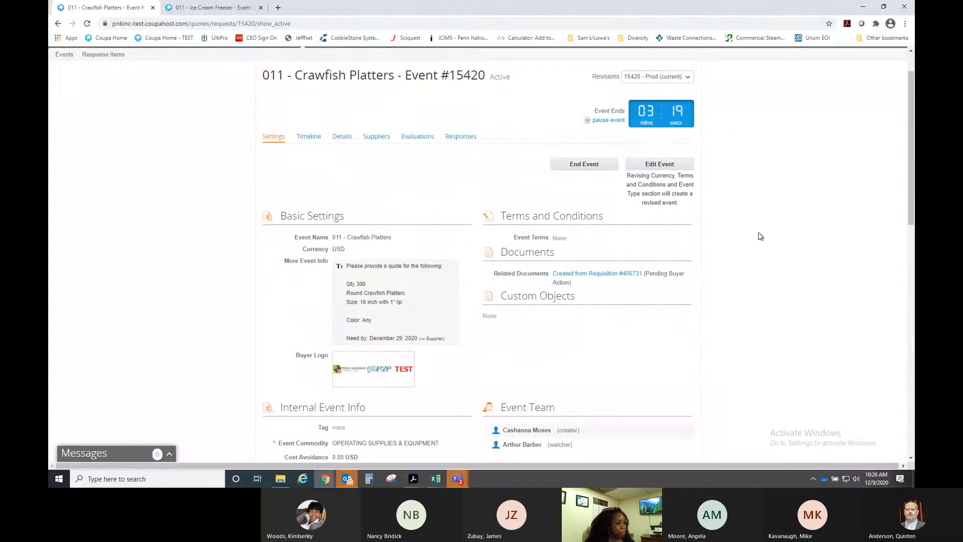
pyautogui.click(457, 137)
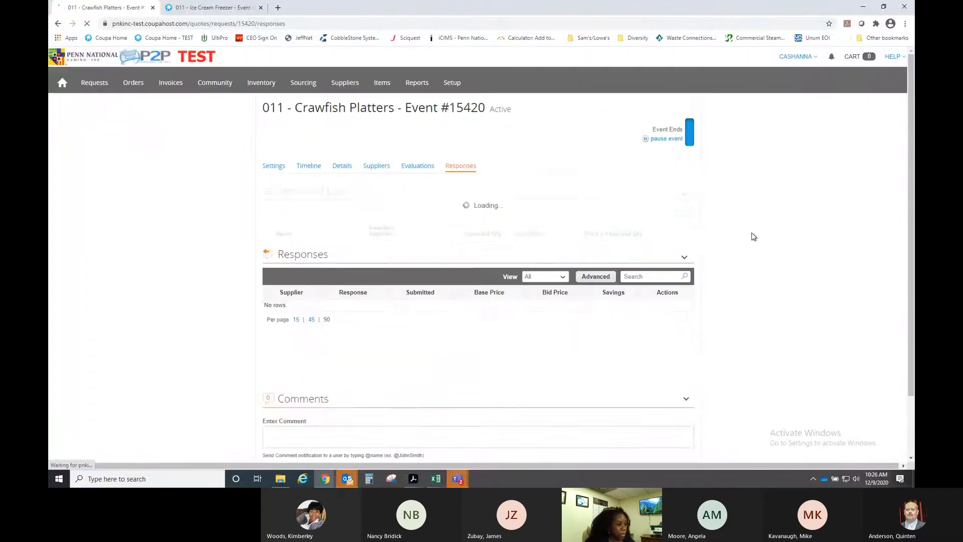
pyautogui.scroll(-1, 735, 239)
pyautogui.scroll(-1, 736, 239)
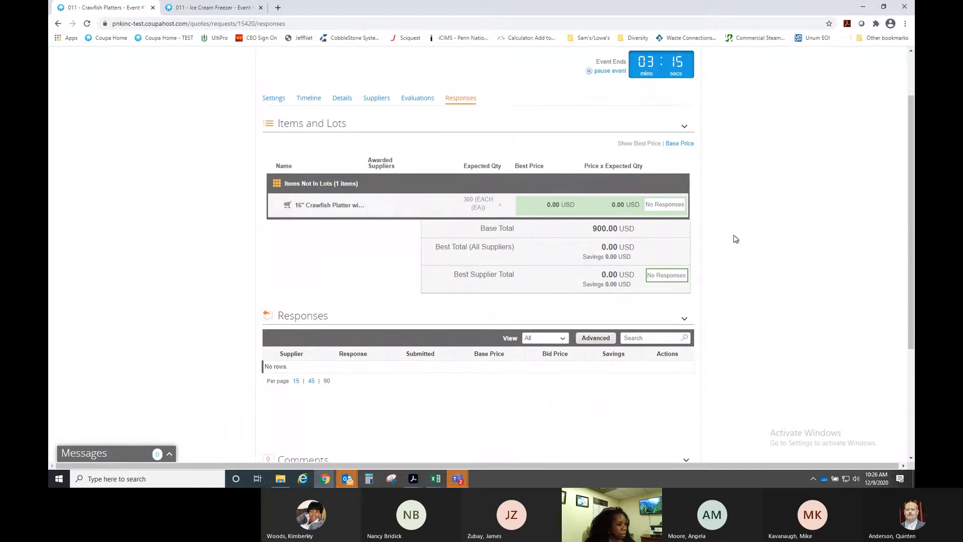
pyautogui.scroll(1, 736, 239)
pyautogui.click(373, 121)
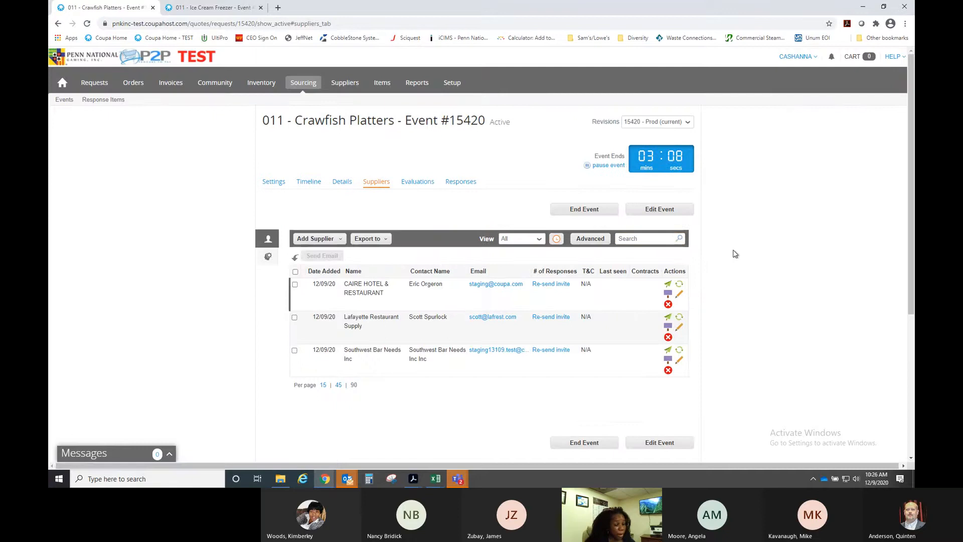
pyautogui.scroll(-2, 734, 254)
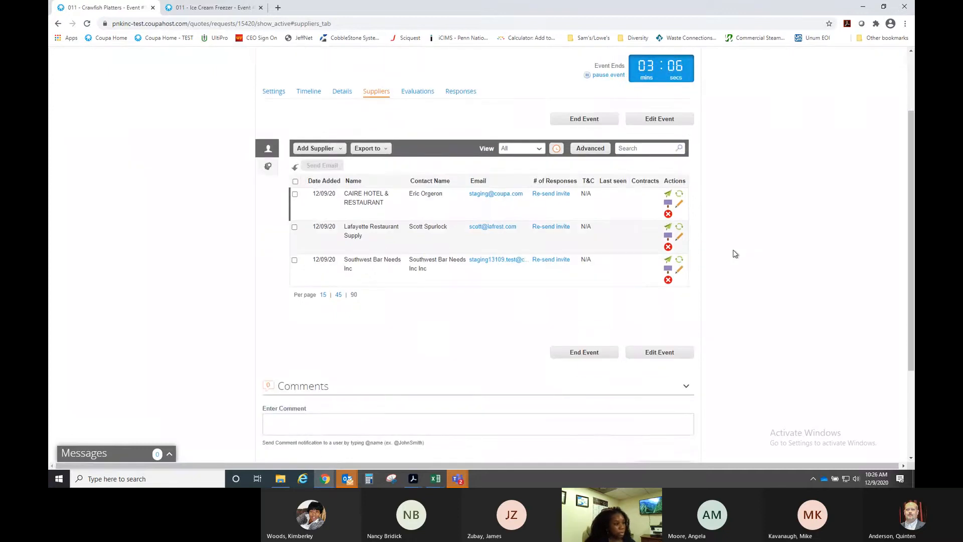
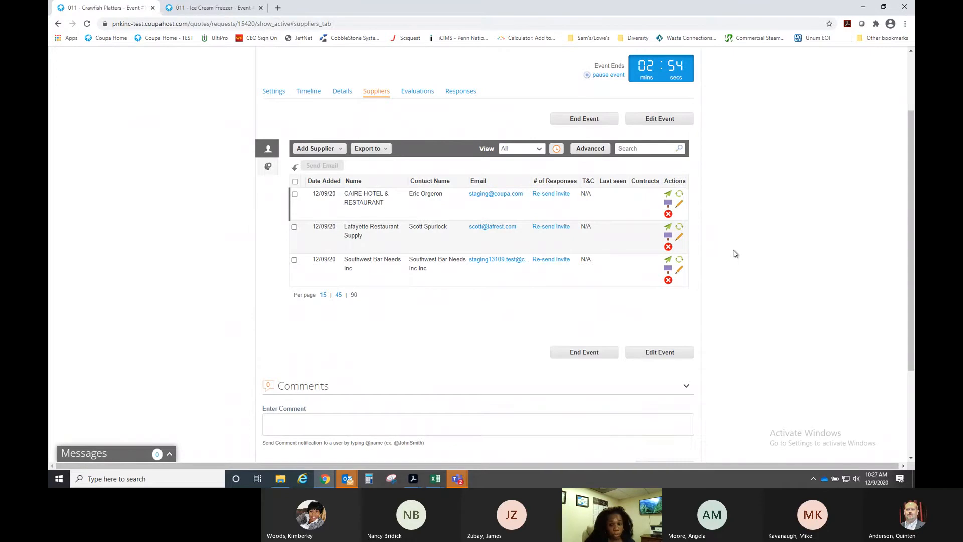
# - Create Caire's Bid for CAIRE HOTEL & RESTAURANT and save a 2 days lead time answer
pyautogui.click(668, 204)
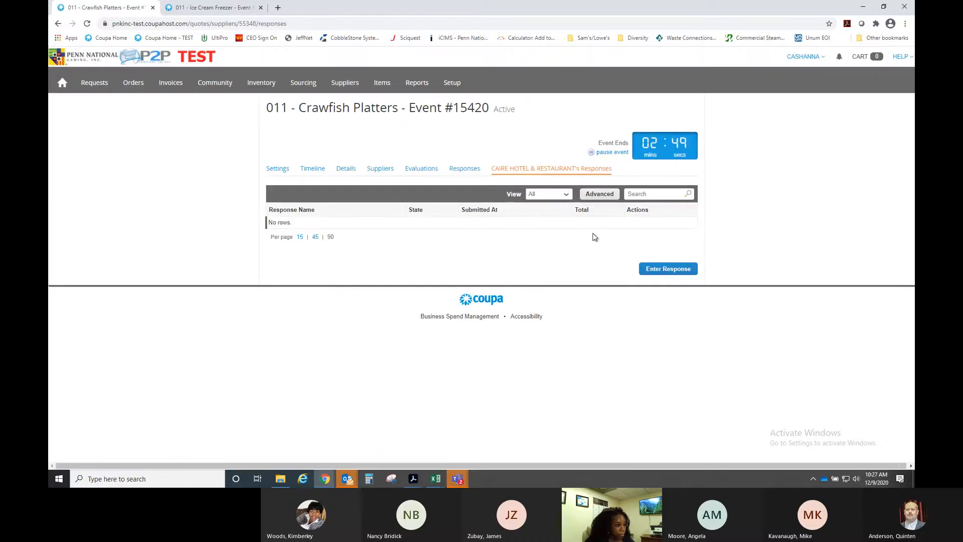
pyautogui.click(662, 271)
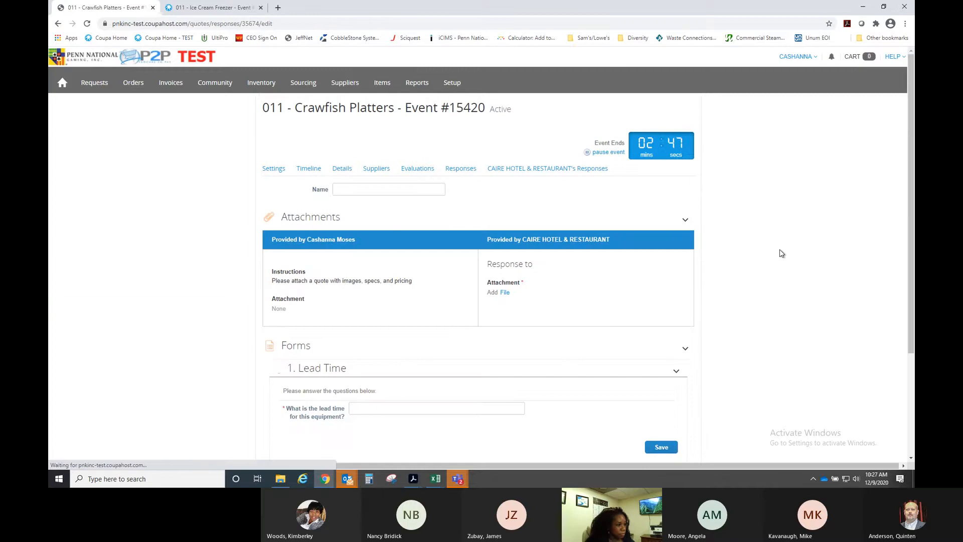
pyautogui.scroll(-1, 780, 253)
pyautogui.click(394, 144)
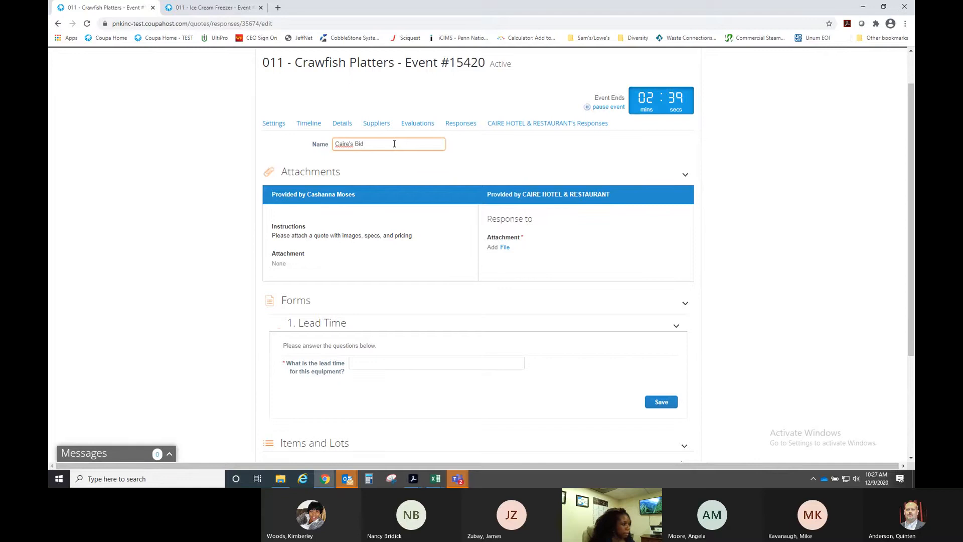
pyautogui.scroll(-2, 393, 281)
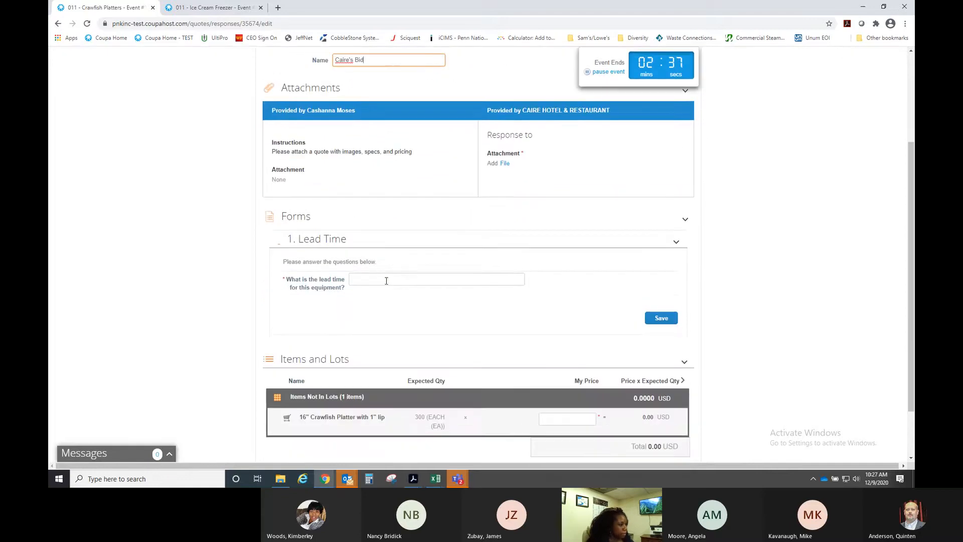
pyautogui.click(386, 280)
pyautogui.write('2 d')
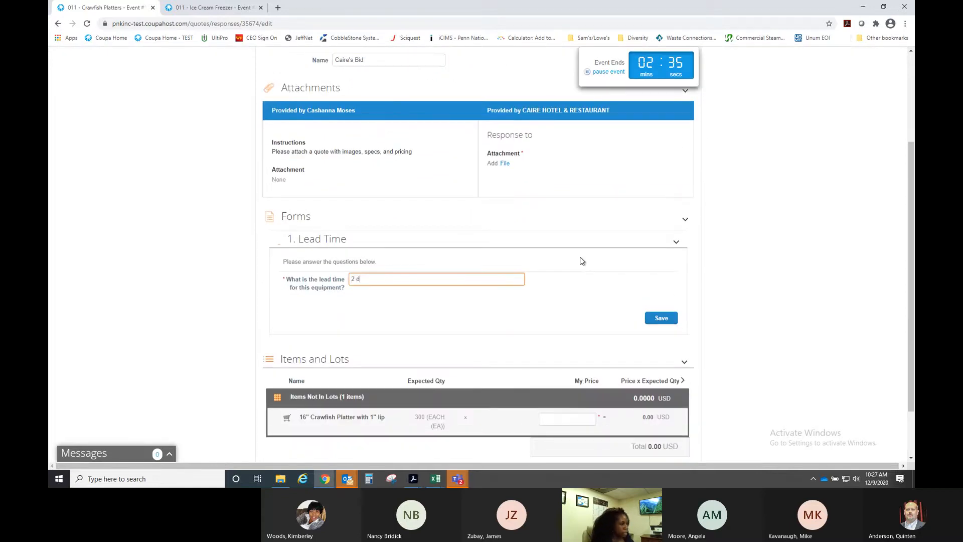
pyautogui.write('ays')
pyautogui.click(661, 318)
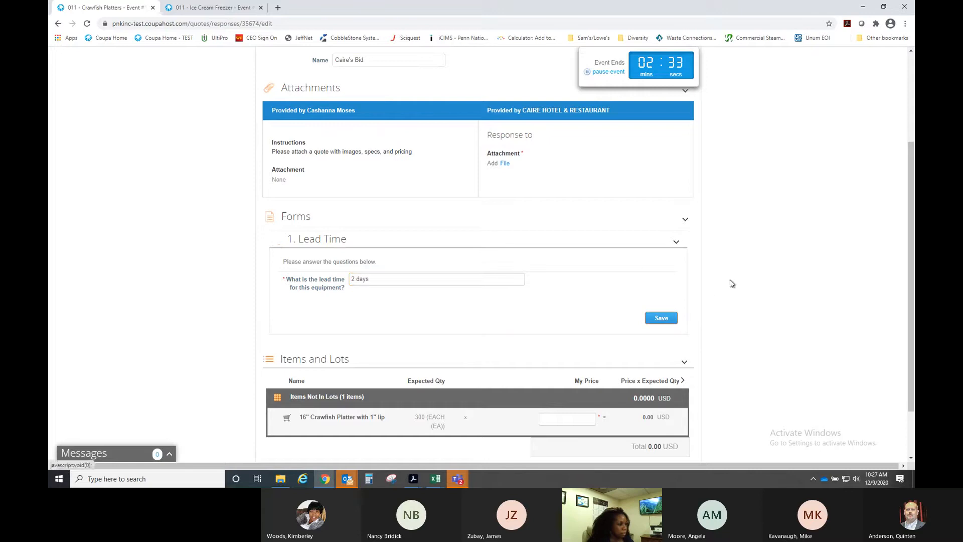
# - Upload BOOMTOWN_GELATO_100220_Quote from the Desktop as the response's attachment
pyautogui.click(504, 164)
pyautogui.click(510, 180)
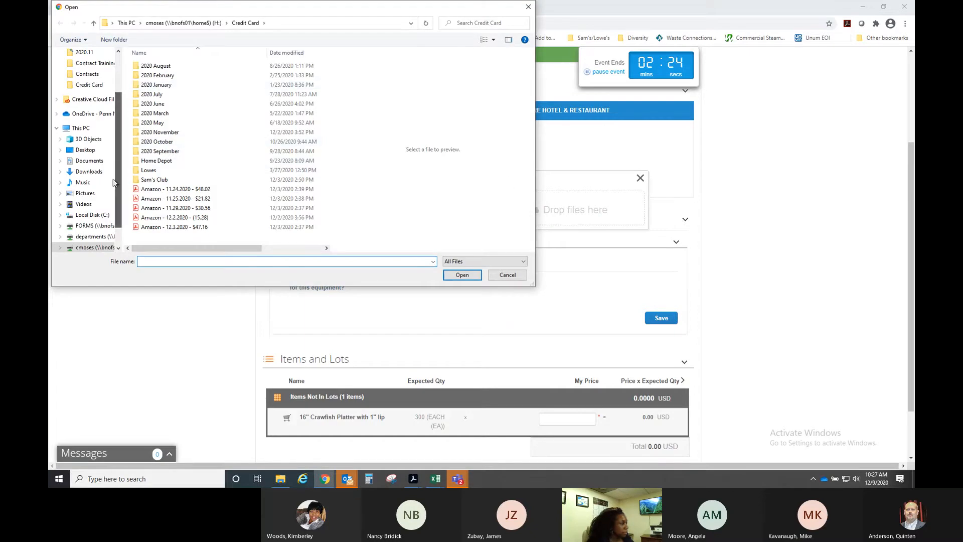
pyautogui.scroll(2, 99, 100)
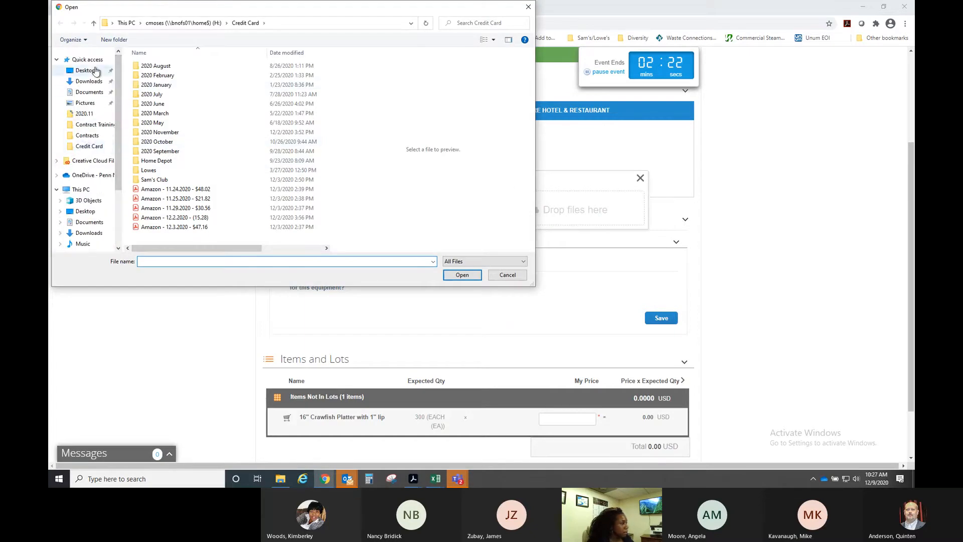
pyautogui.click(95, 71)
pyautogui.scroll(-4, 211, 166)
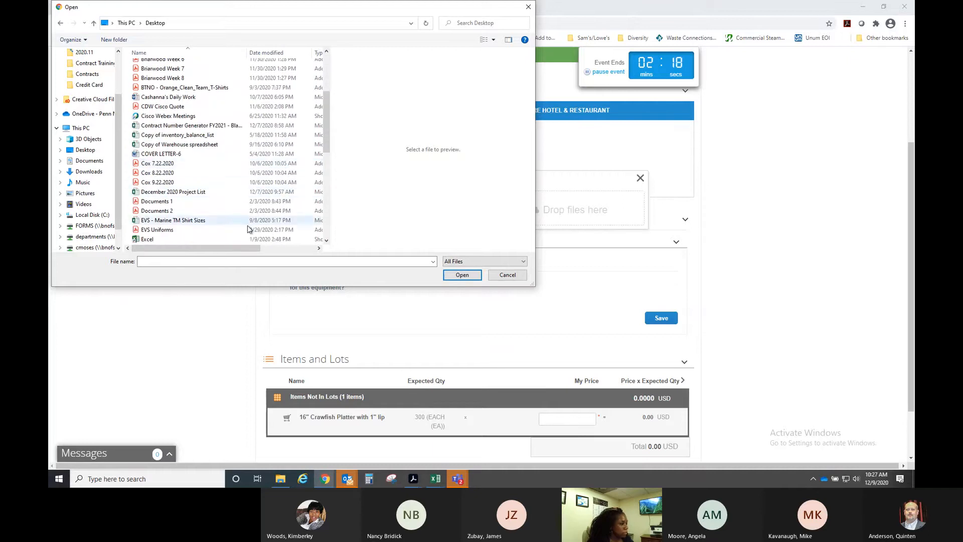
pyautogui.scroll(2, 207, 172)
pyautogui.scroll(2, 208, 172)
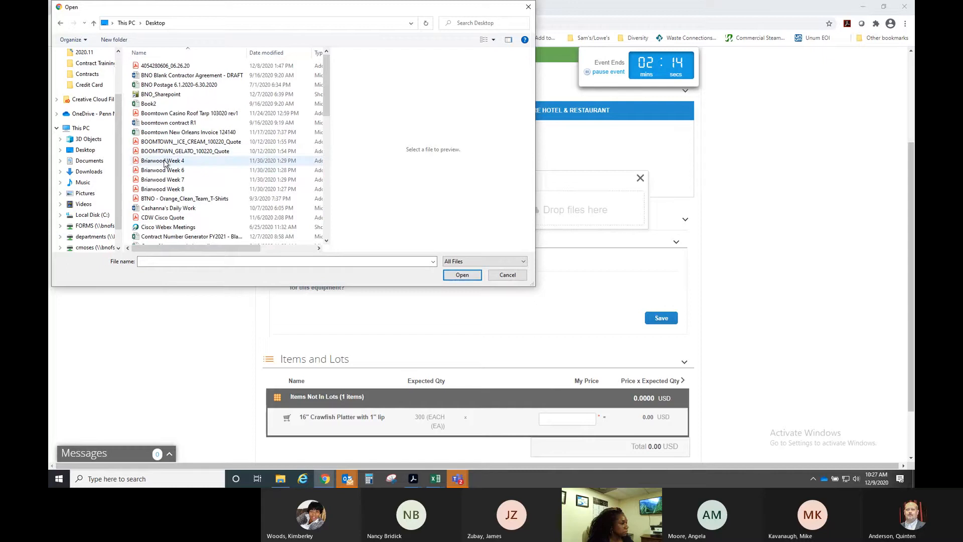
pyautogui.click(165, 161)
pyautogui.click(461, 275)
pyautogui.click(202, 151)
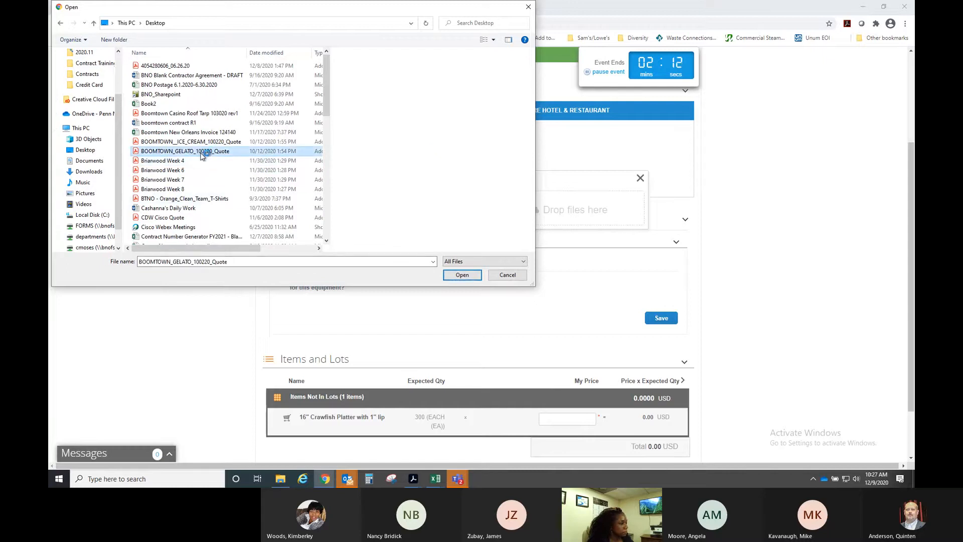
pyautogui.click(461, 275)
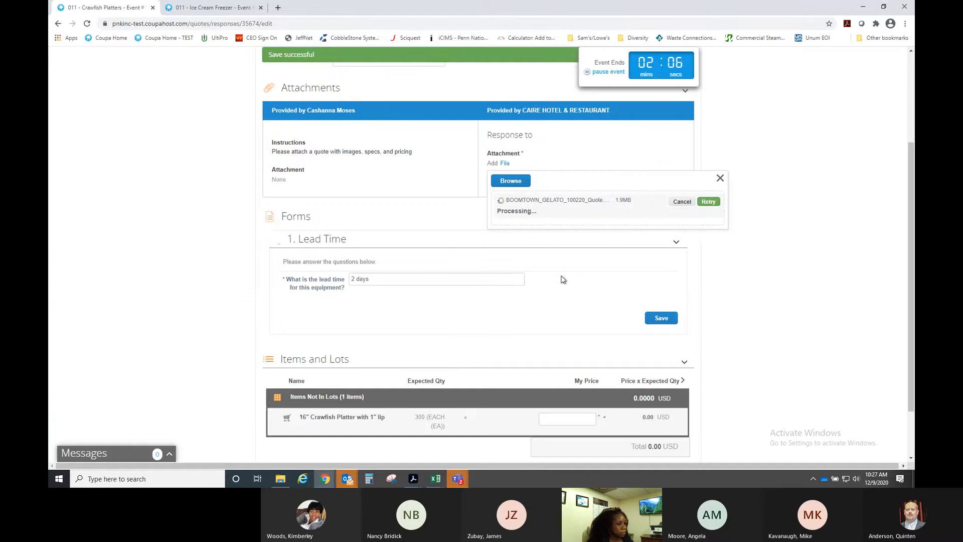
# - Price the 16" Crawfish Platter with 1" lip at 2.50, totaling 750.00 USD
pyautogui.scroll(-2, 563, 280)
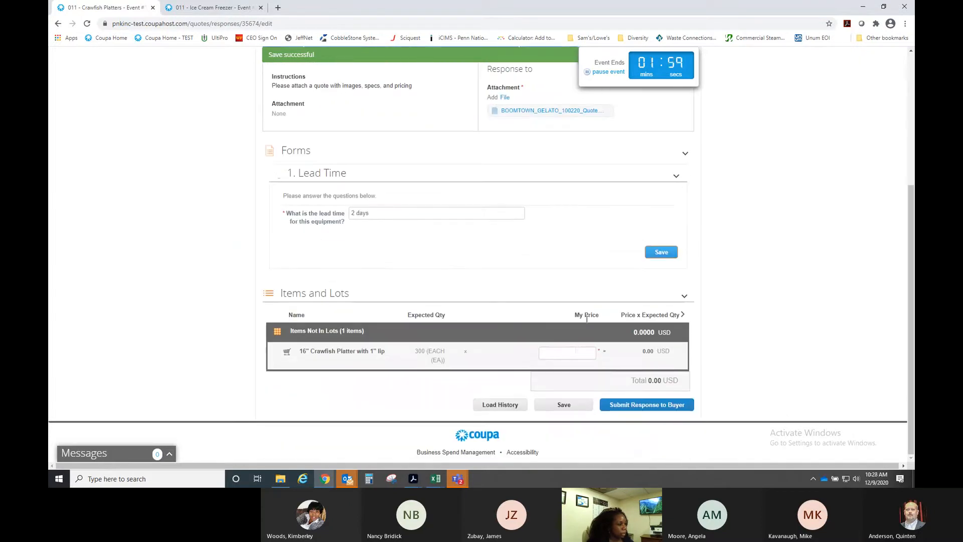
pyautogui.click(565, 353)
pyautogui.write('2.50')
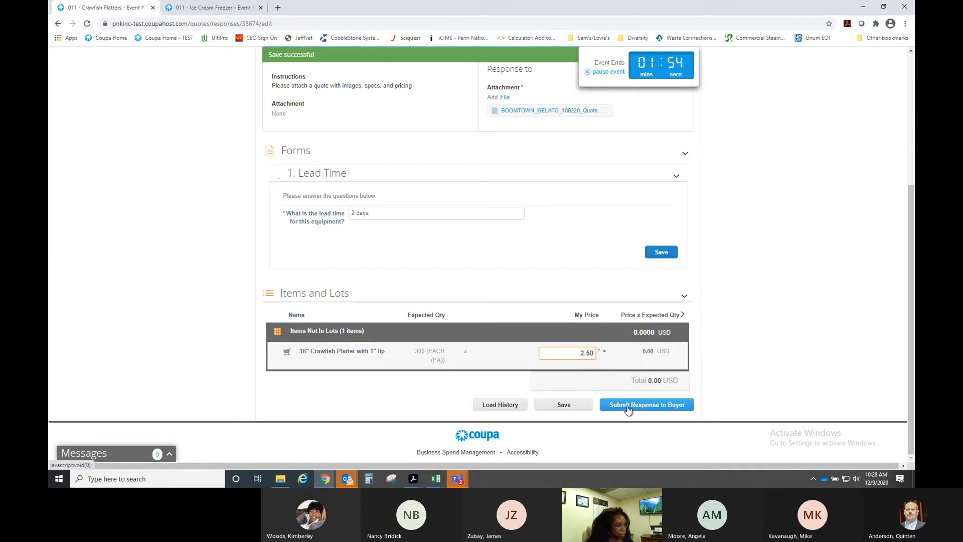
pyautogui.click(555, 411)
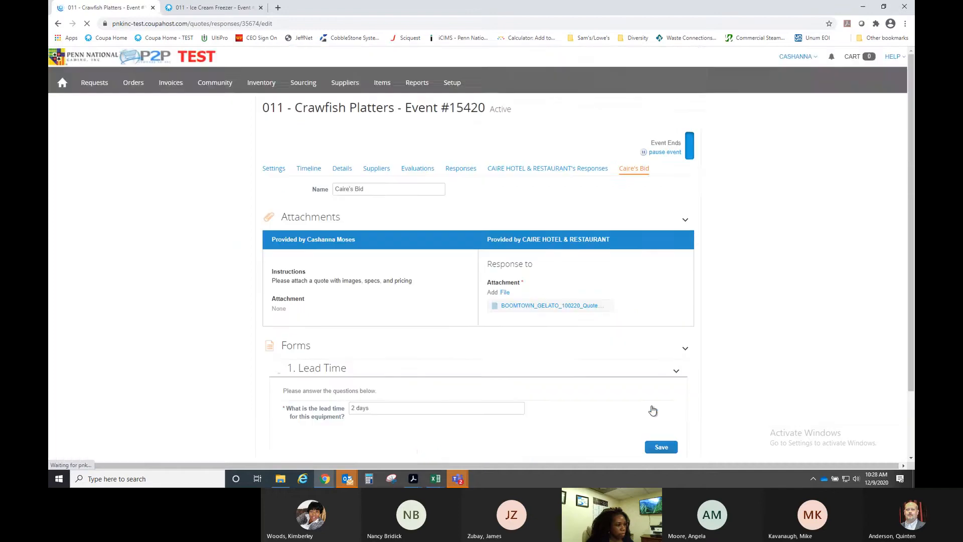
# - Submit Caire's Bid to the buyer
pyautogui.scroll(-5, 731, 311)
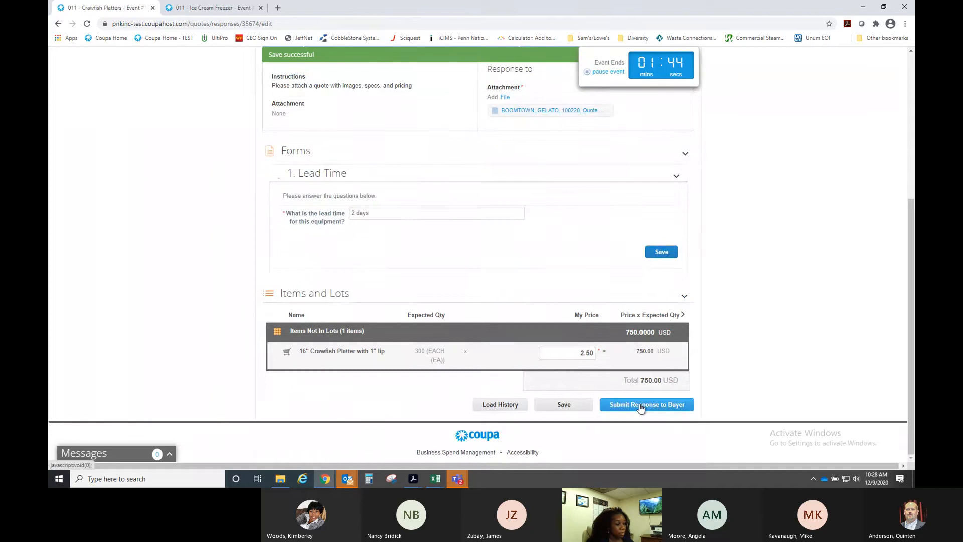
pyautogui.click(641, 406)
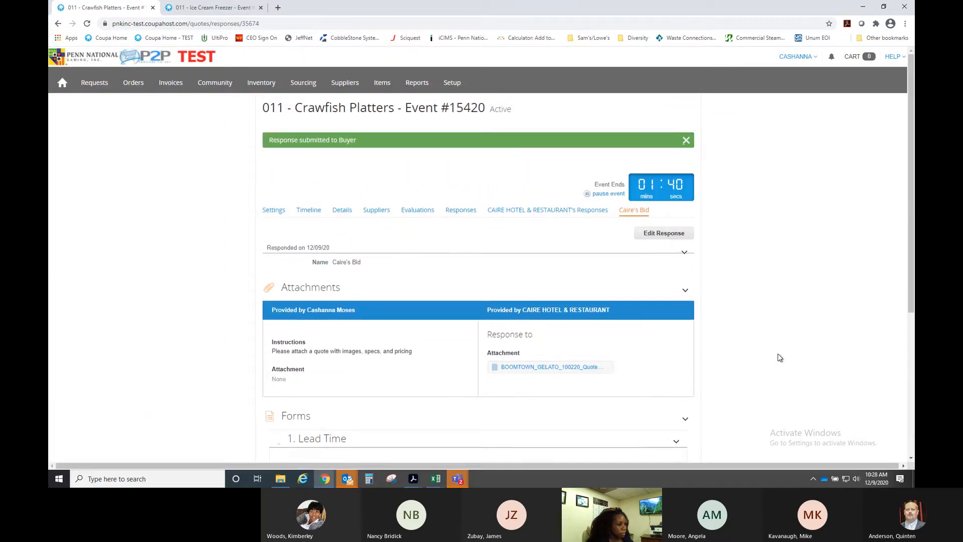
pyautogui.scroll(-5, 730, 316)
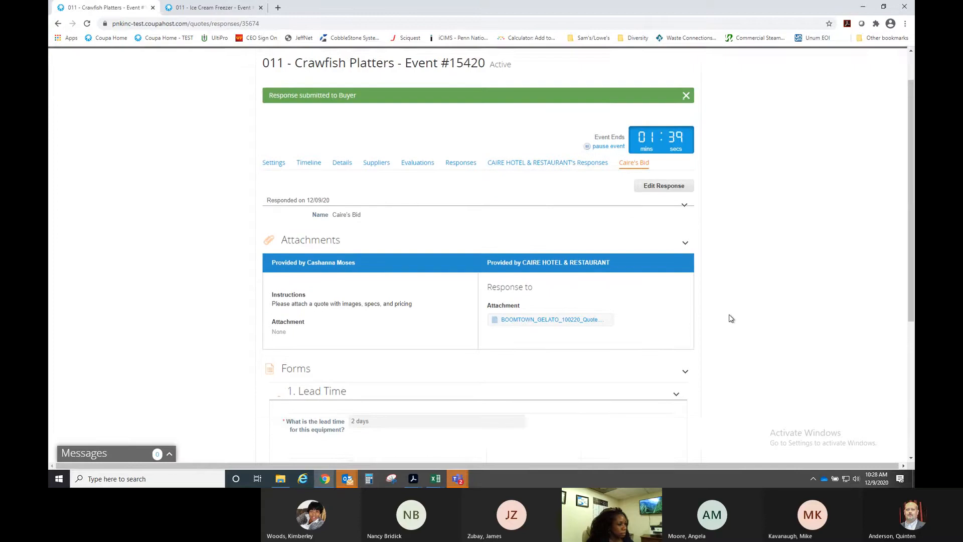
pyautogui.scroll(5, 729, 316)
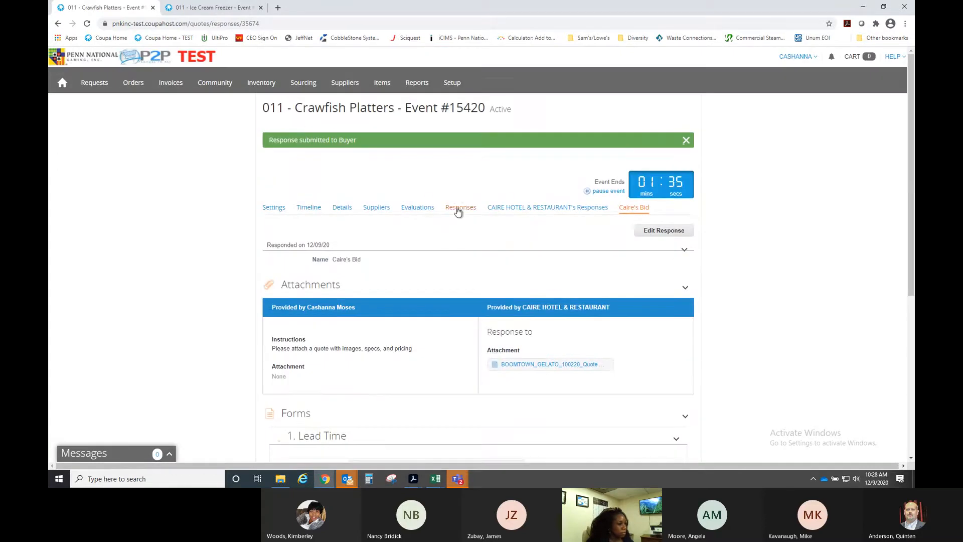
# - Return to the supplier list and open Lafayette Restaurant Supply's empty responses page
pyautogui.click(374, 212)
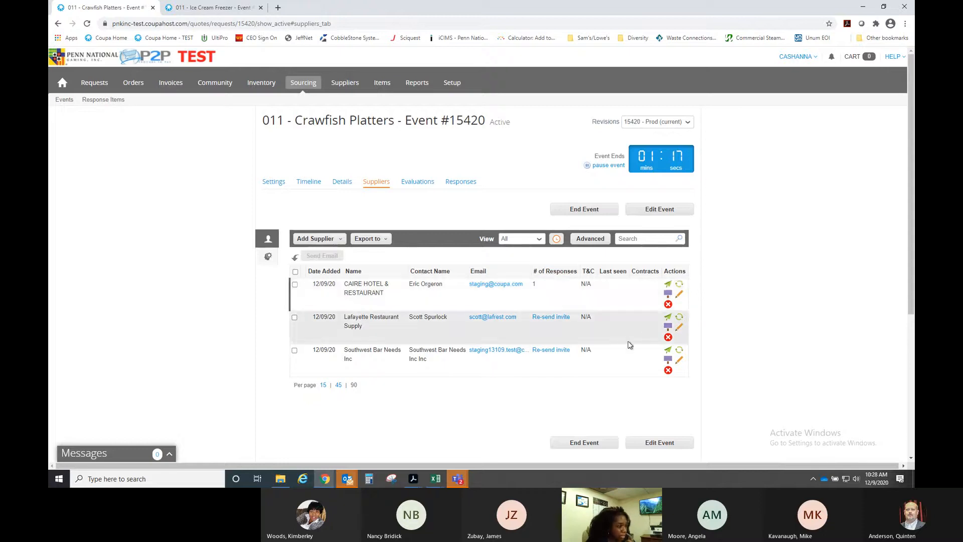
pyautogui.click(667, 327)
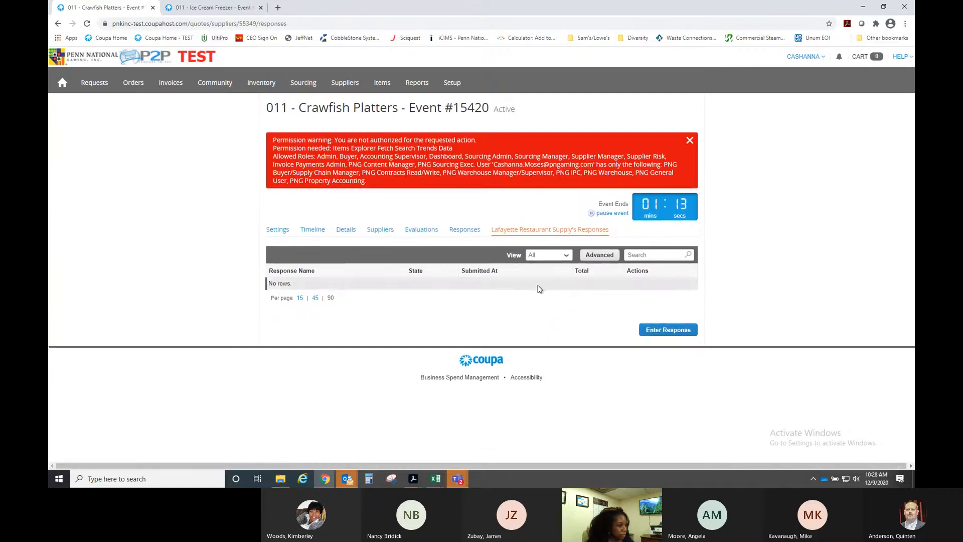
# - Start Lafayette Restaurant Supply's response and attach the Briarwood Week 7 file
pyautogui.click(661, 331)
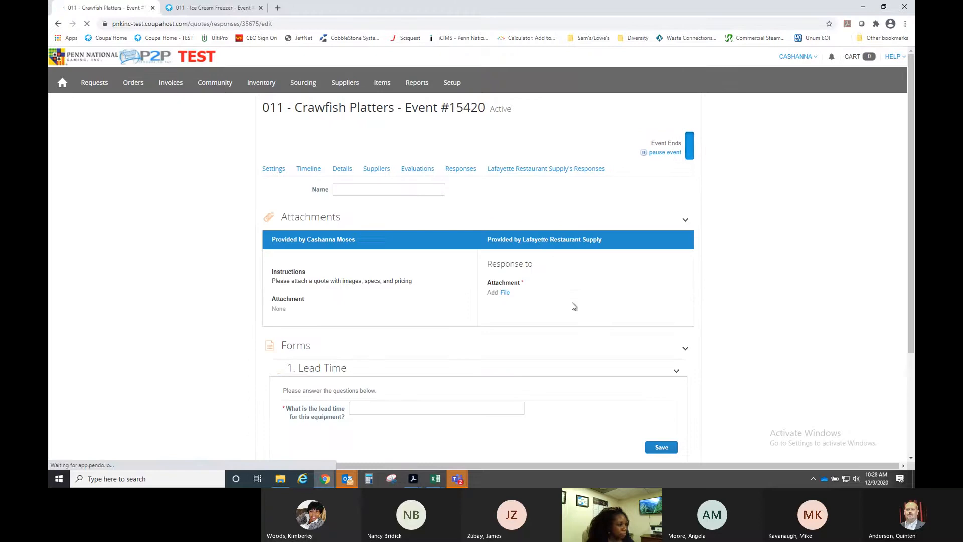
pyautogui.scroll(-1, 508, 255)
pyautogui.click(506, 249)
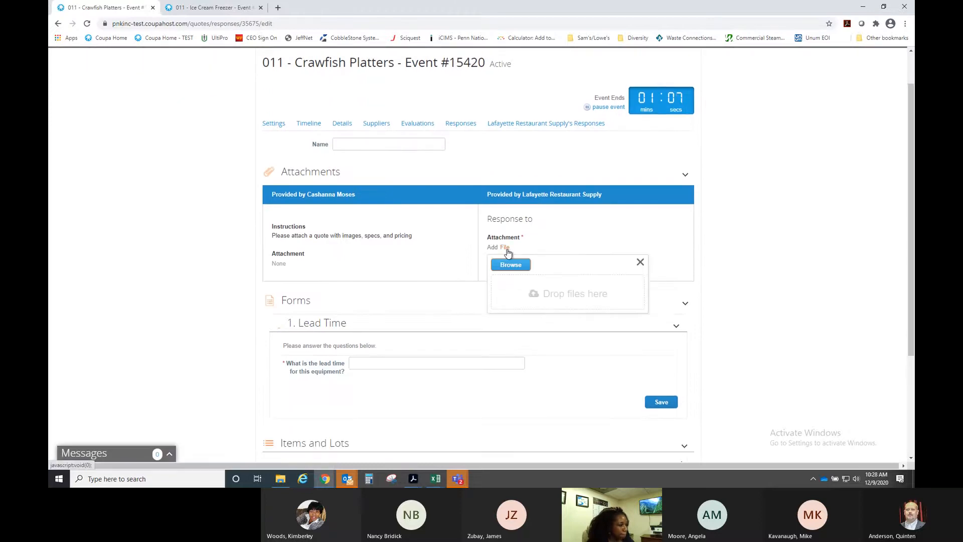
pyautogui.click(510, 266)
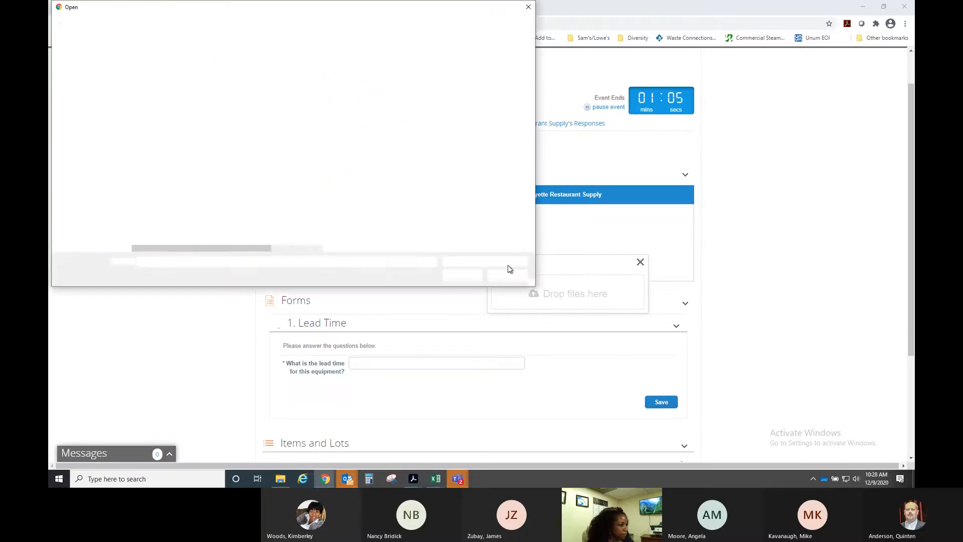
pyautogui.click(162, 180)
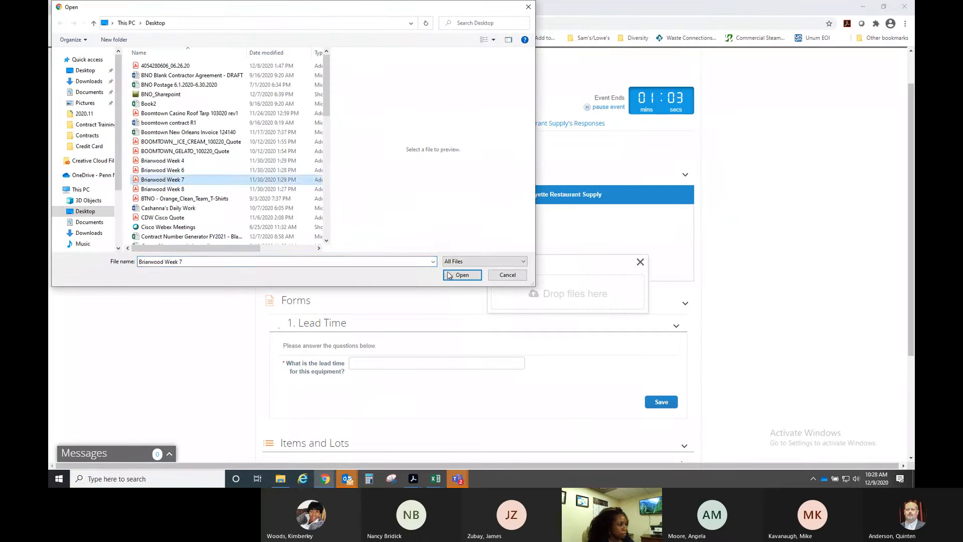
pyautogui.click(463, 276)
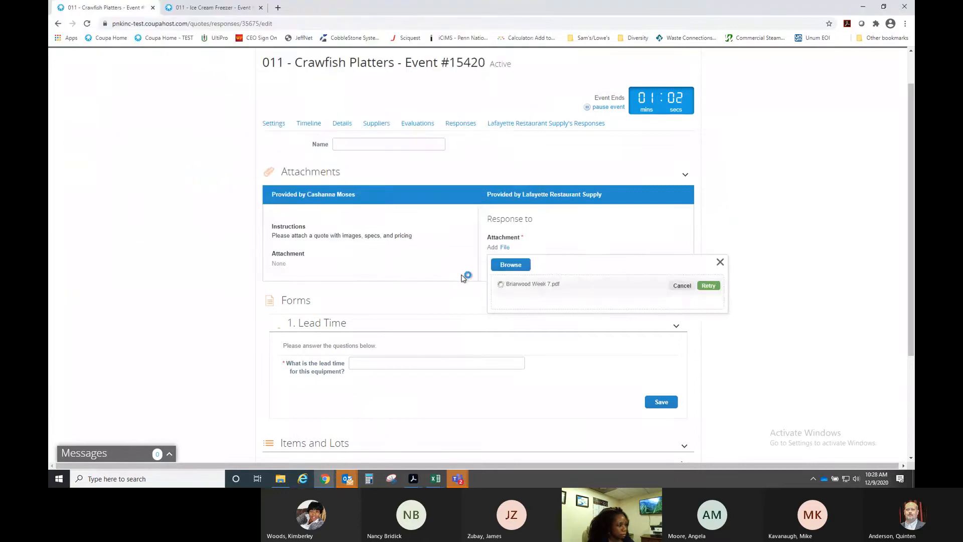
# - Answer the lead time question with 7 days and save it
pyautogui.click(419, 364)
pyautogui.scroll(-3, 419, 362)
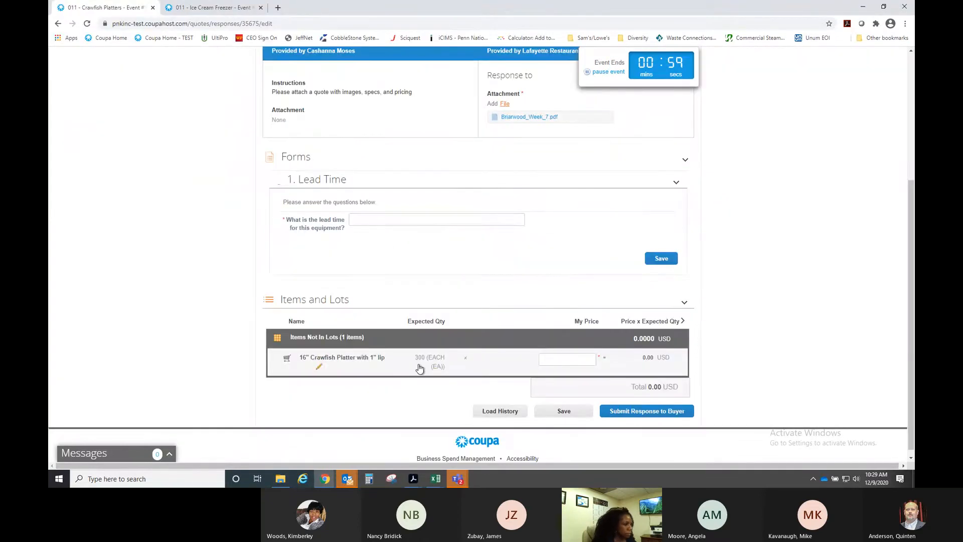
pyautogui.click(391, 218)
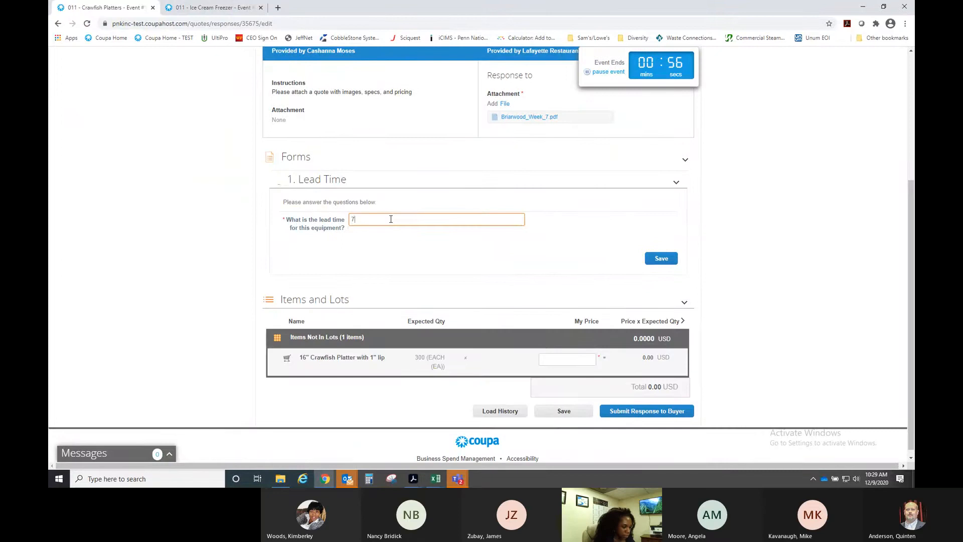
pyautogui.write('7 dy')
pyautogui.press('BackSpace')
pyautogui.press('BackSpace')
pyautogui.press('BackSpace')
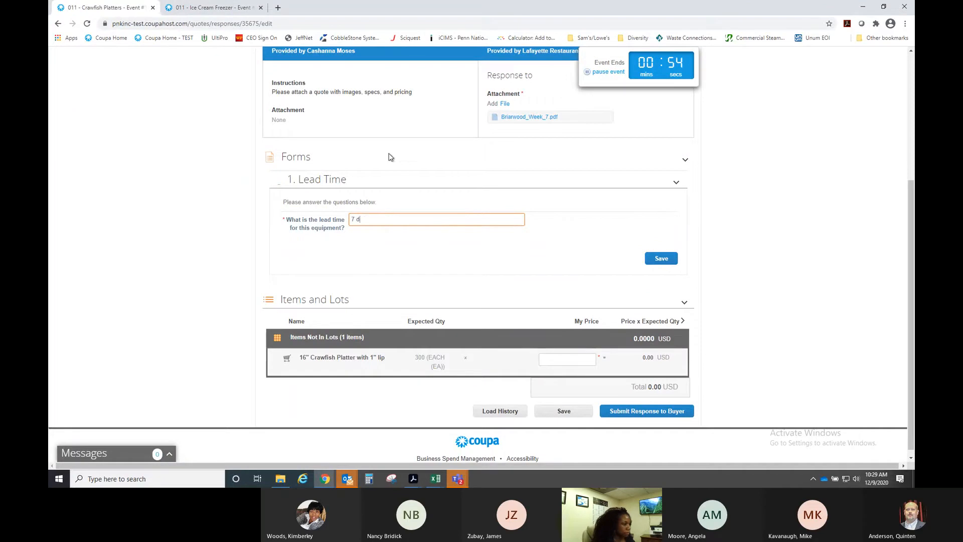
pyautogui.write('ays')
pyautogui.click(661, 259)
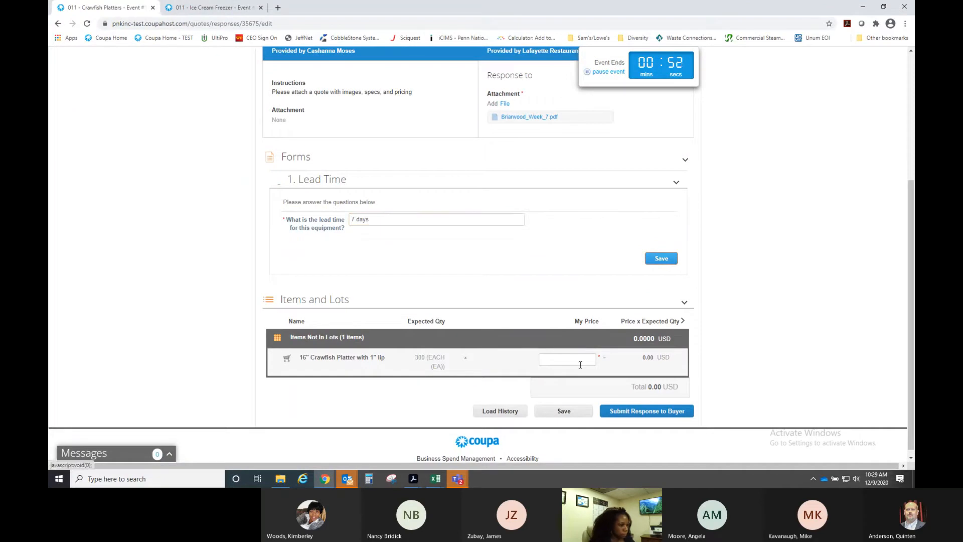
# - Enter a 3.35 unit price, name the response Lafayette, and submit it to the buyer
pyautogui.click(574, 360)
pyautogui.write('3.35')
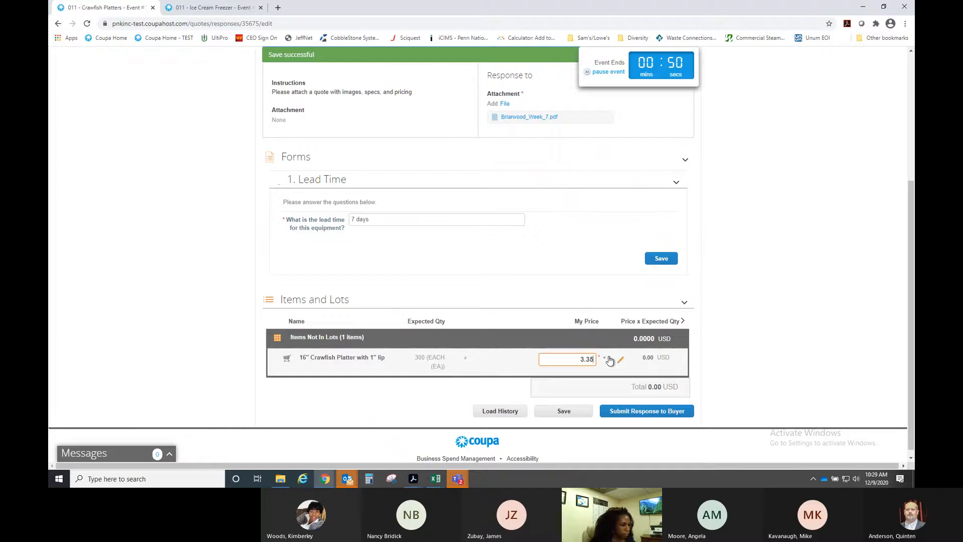
pyautogui.scroll(4, 608, 335)
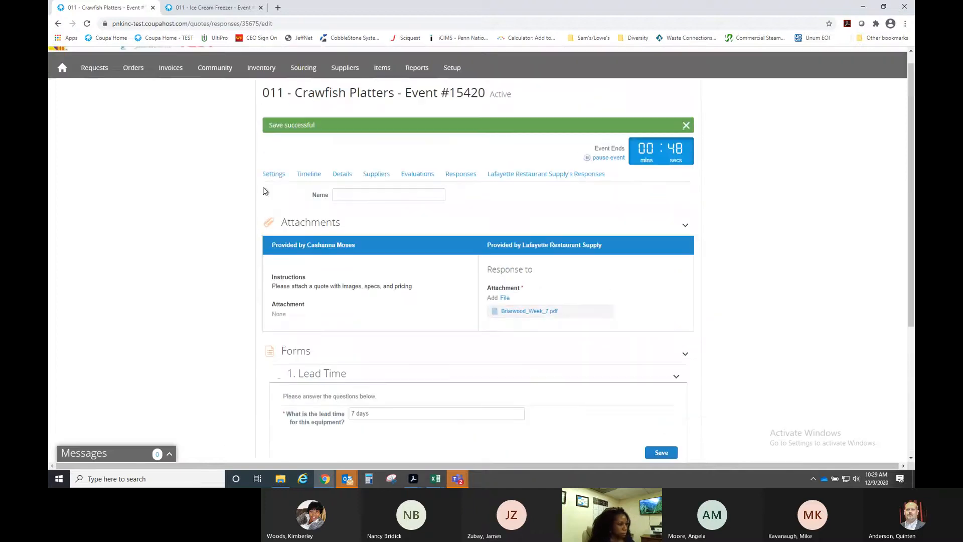
pyautogui.click(352, 194)
pyautogui.write('Lafay')
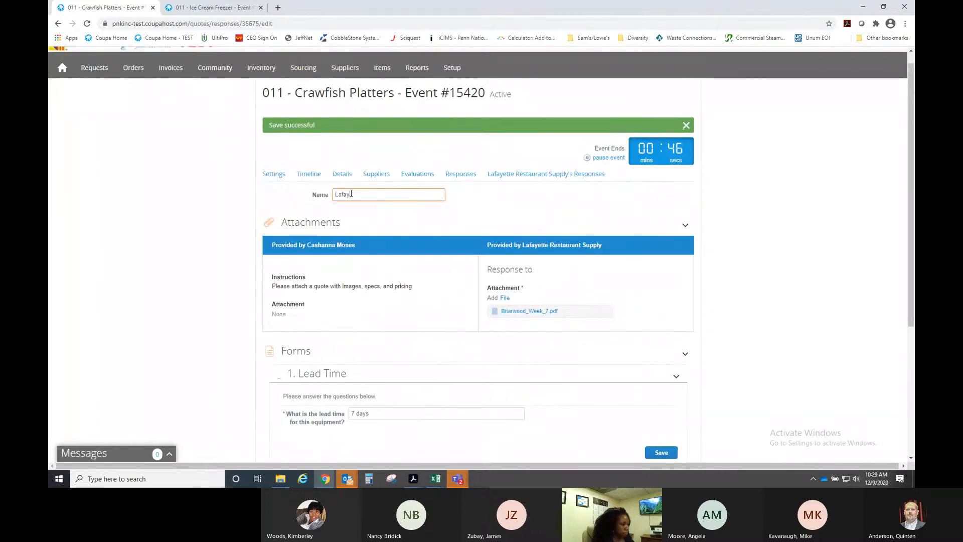
pyautogui.write('ette')
pyautogui.scroll(-4, 643, 322)
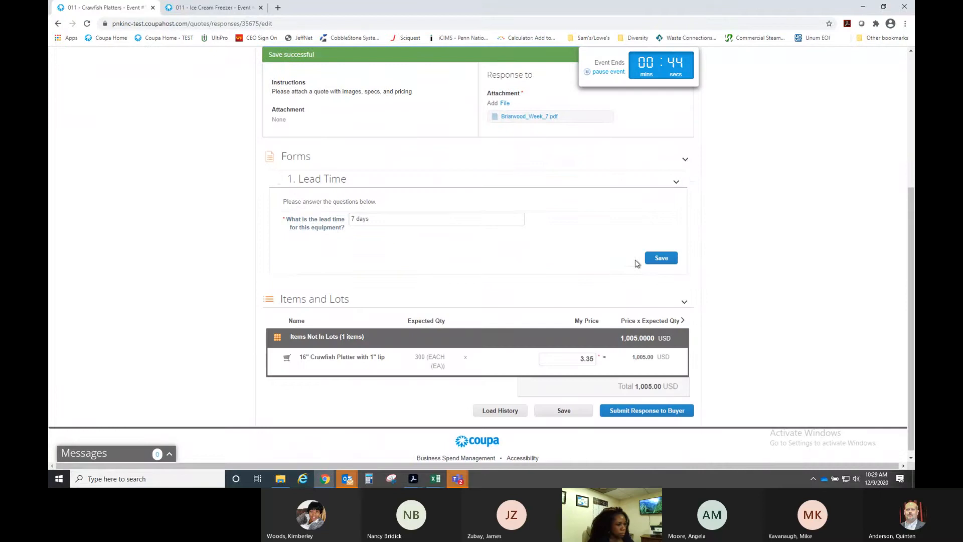
pyautogui.scroll(-1, 735, 282)
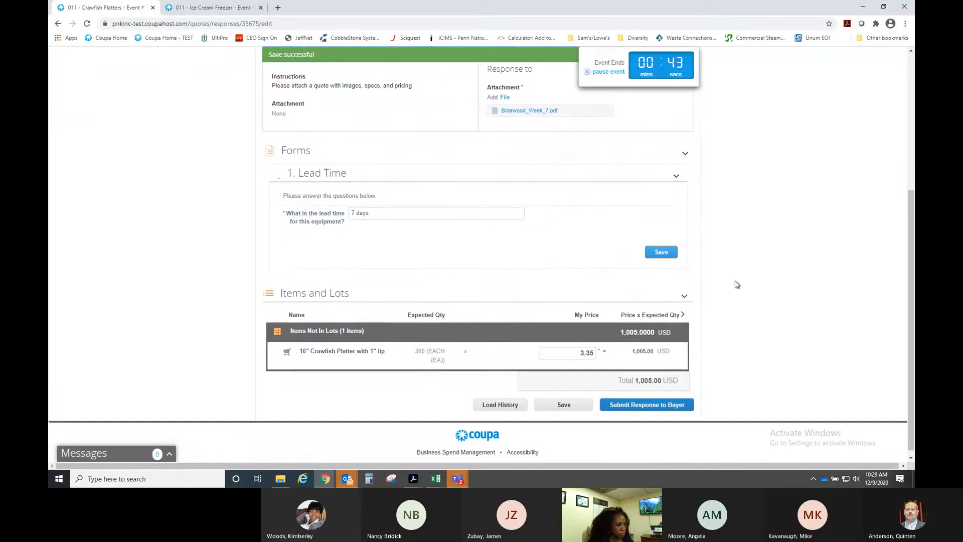
pyautogui.click(636, 406)
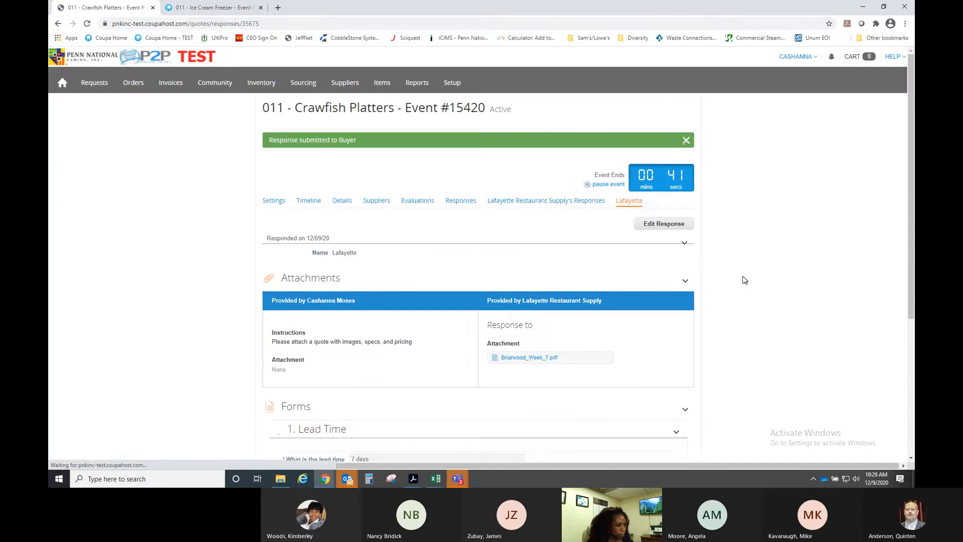
# - Open Southwest Bar Needs Inc's responses from the event's supplier list
pyautogui.scroll(-1, 744, 280)
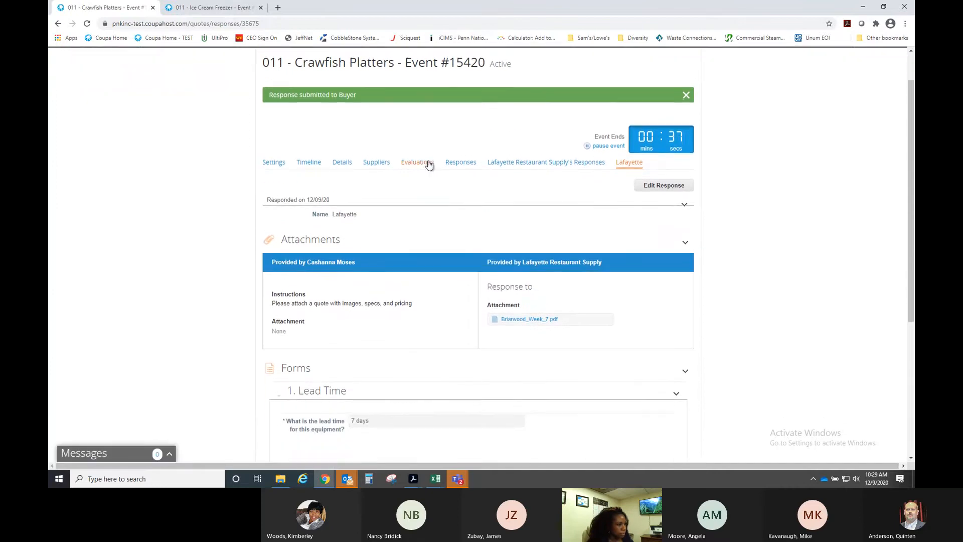
pyautogui.click(376, 163)
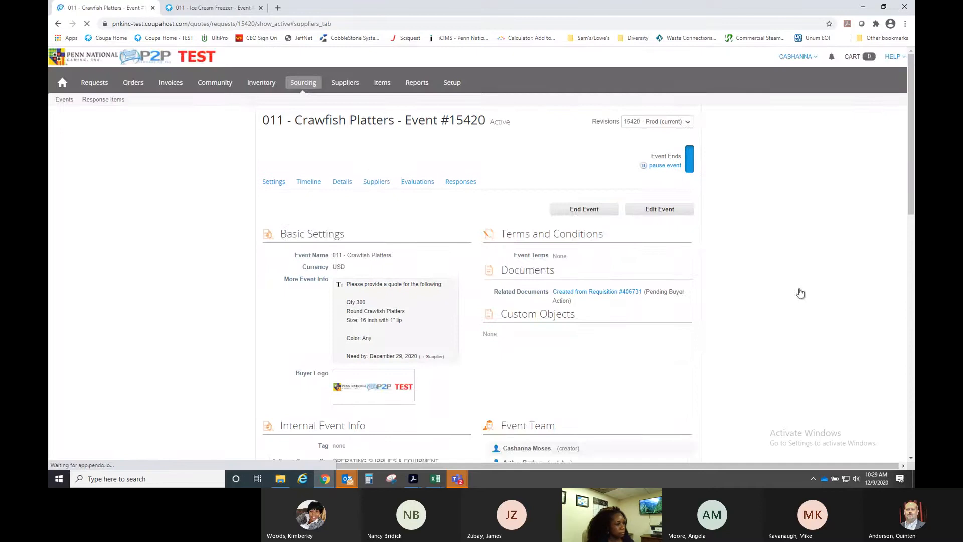
pyautogui.scroll(-2, 801, 293)
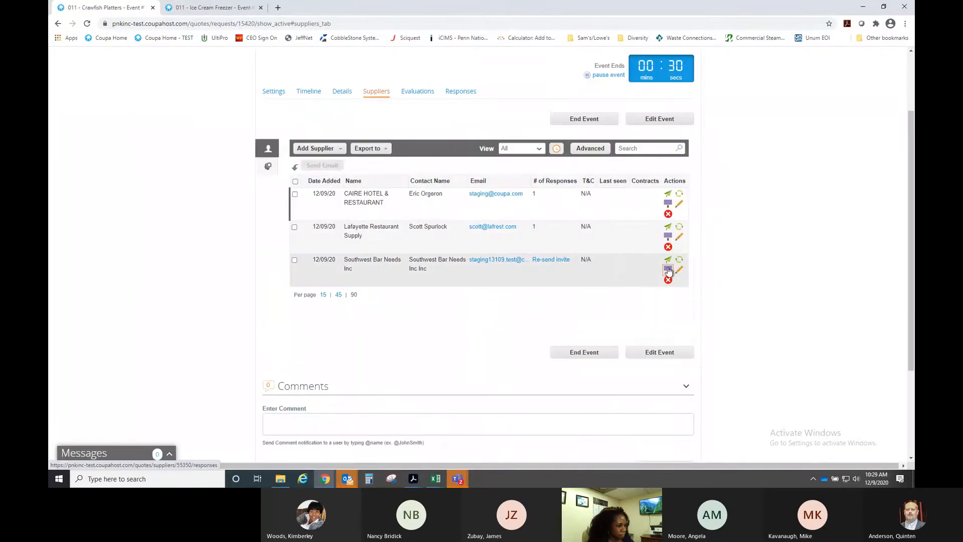
pyautogui.click(668, 270)
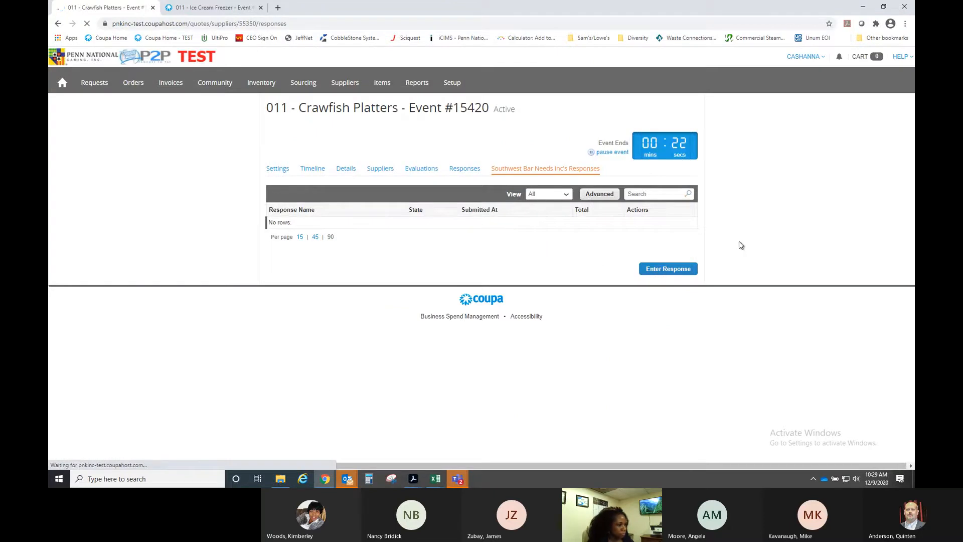
# - Start a response named SW Bar and save a 5 days lead time answer
pyautogui.click(667, 268)
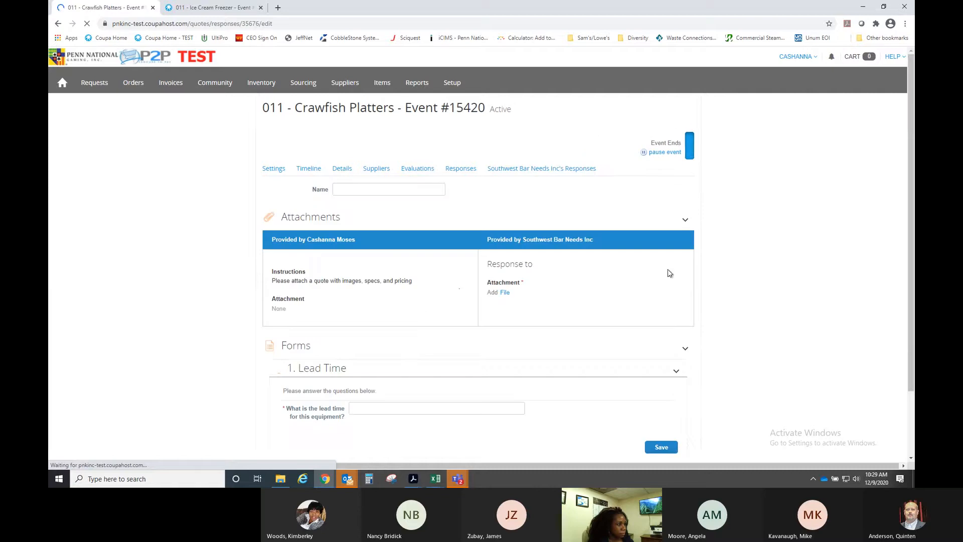
pyautogui.click(398, 189)
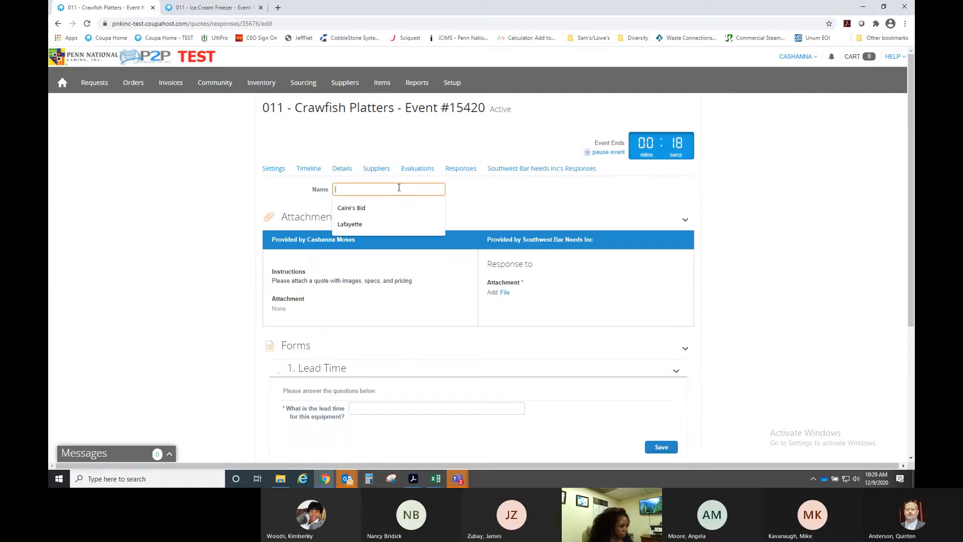
pyautogui.write('SW Bar')
pyautogui.scroll(-4, 401, 201)
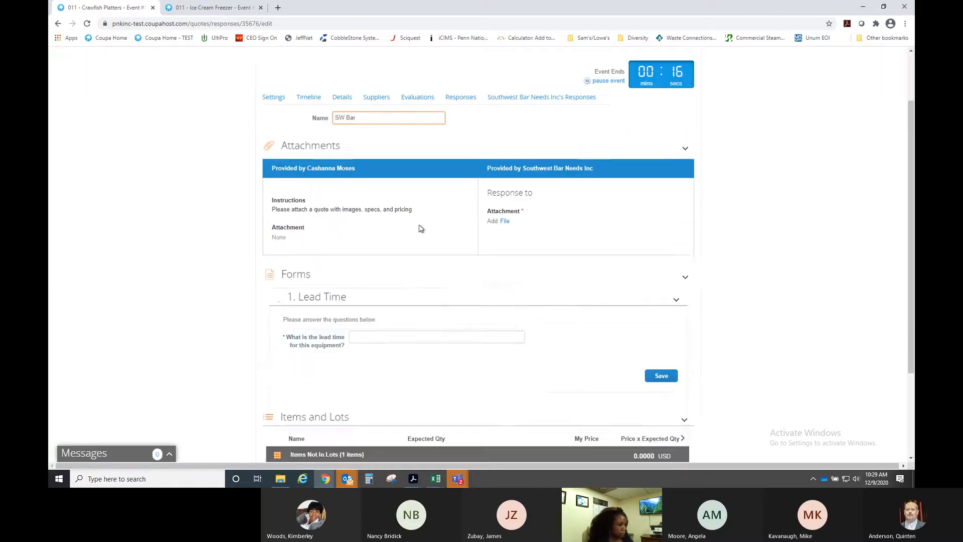
pyautogui.click(404, 218)
pyautogui.write('5 d')
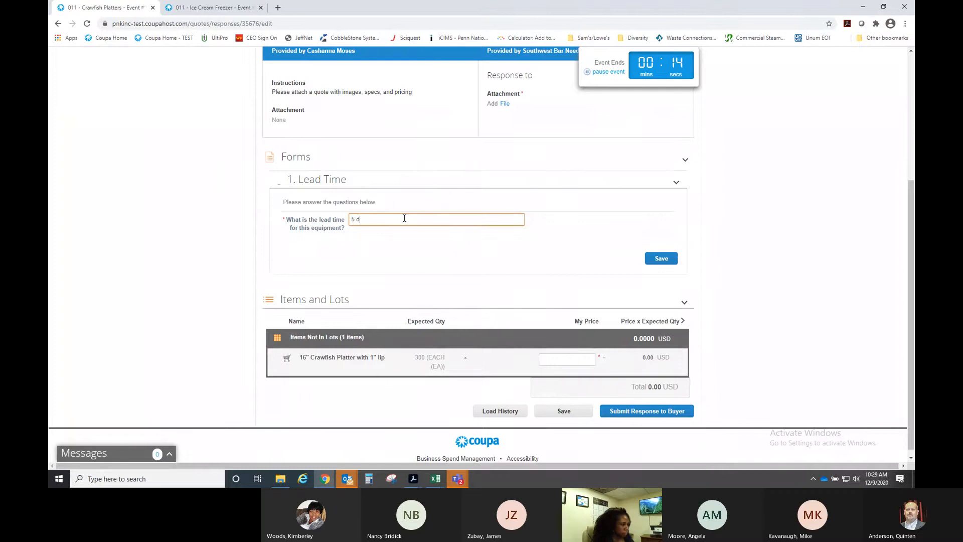
pyautogui.write('ays')
pyautogui.click(659, 259)
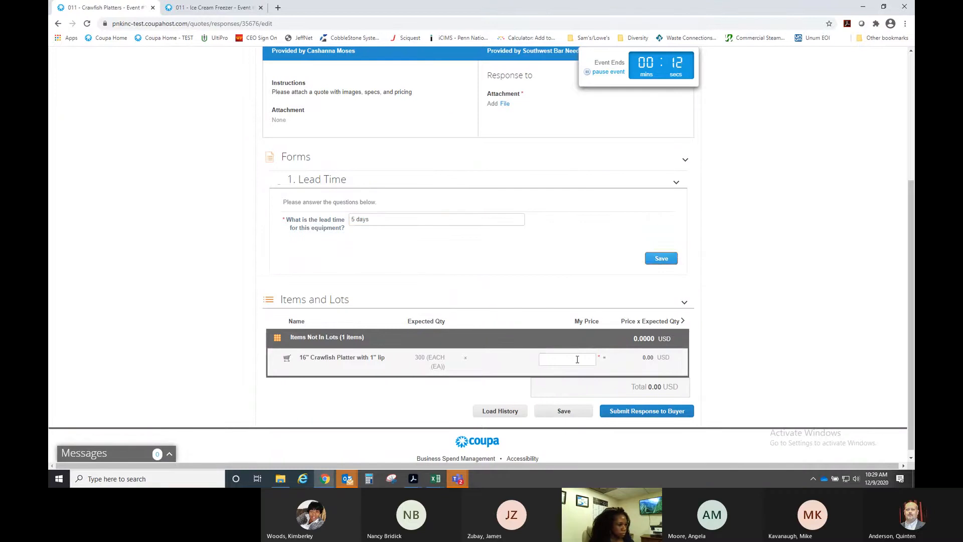
# - Price the platter at 2.45 and try submitting SW Bar to the buyer
pyautogui.click(575, 361)
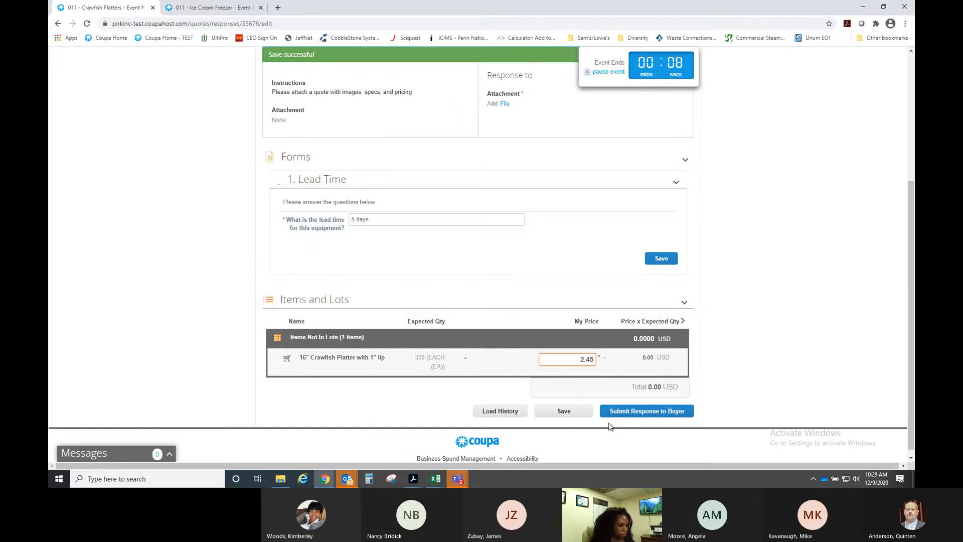
pyautogui.click(642, 413)
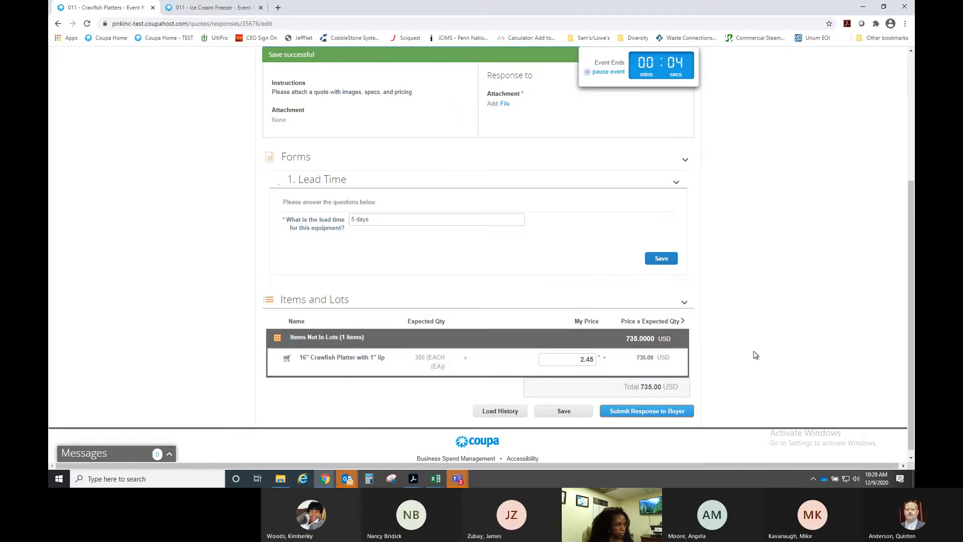
pyautogui.click(661, 414)
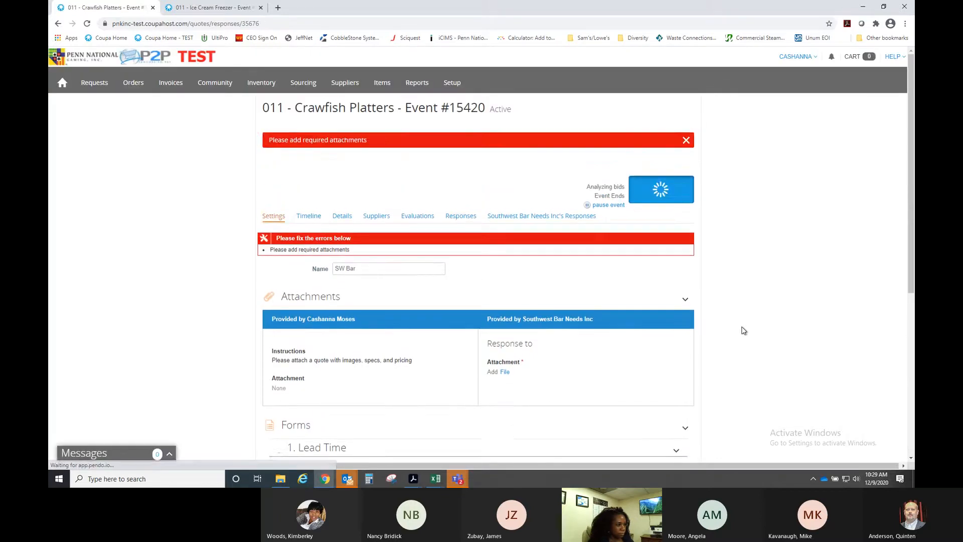
pyautogui.scroll(-5, 743, 329)
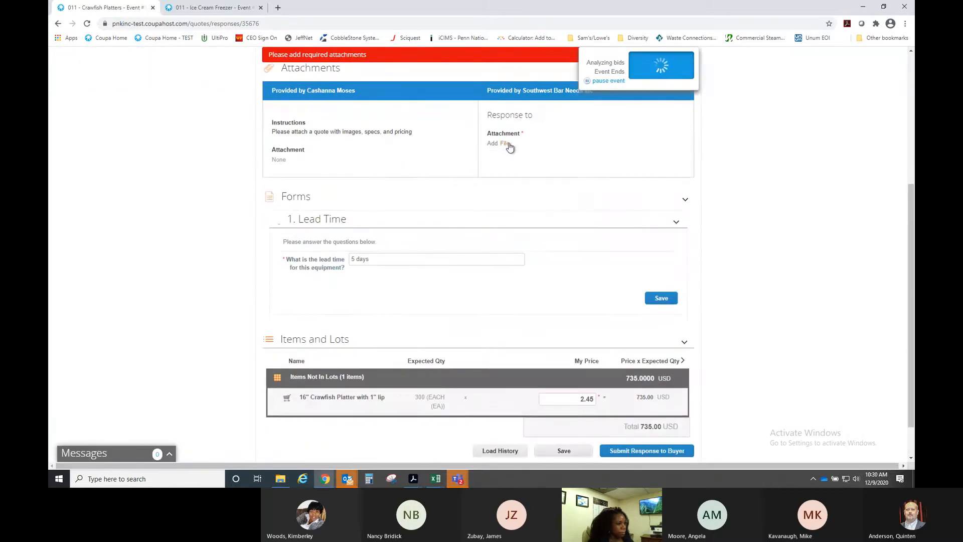
# - Attach the Briarwood Week 4 file as the required quote
pyautogui.click(504, 144)
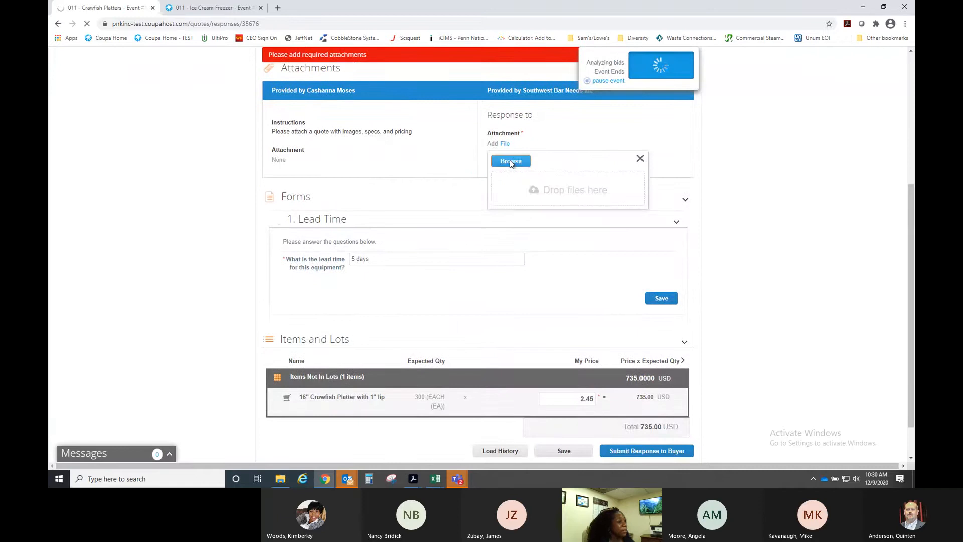
pyautogui.click(510, 161)
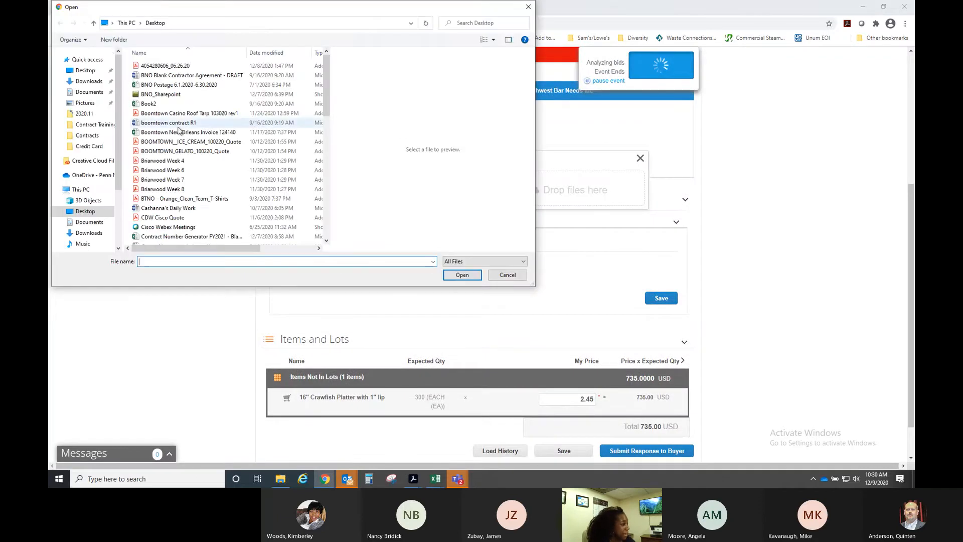
pyautogui.click(166, 160)
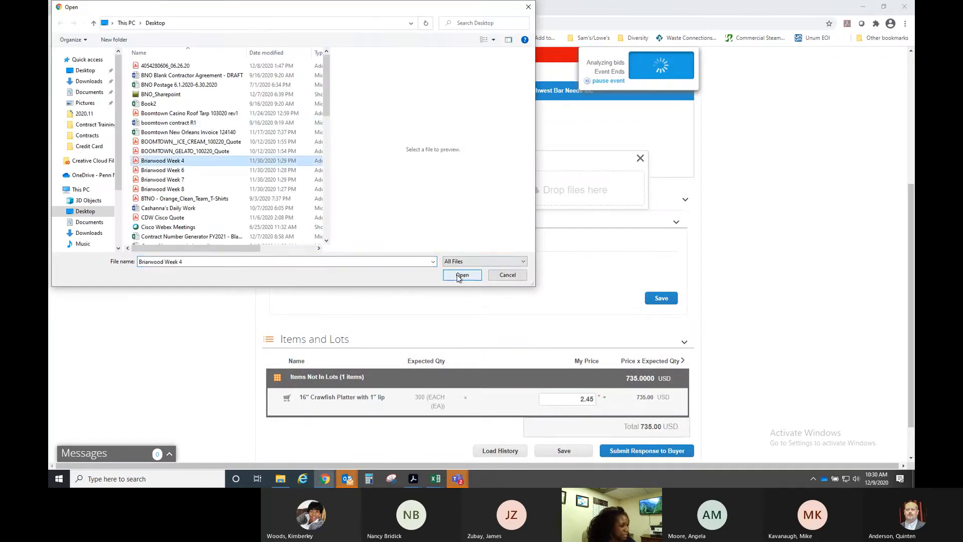
pyautogui.click(460, 274)
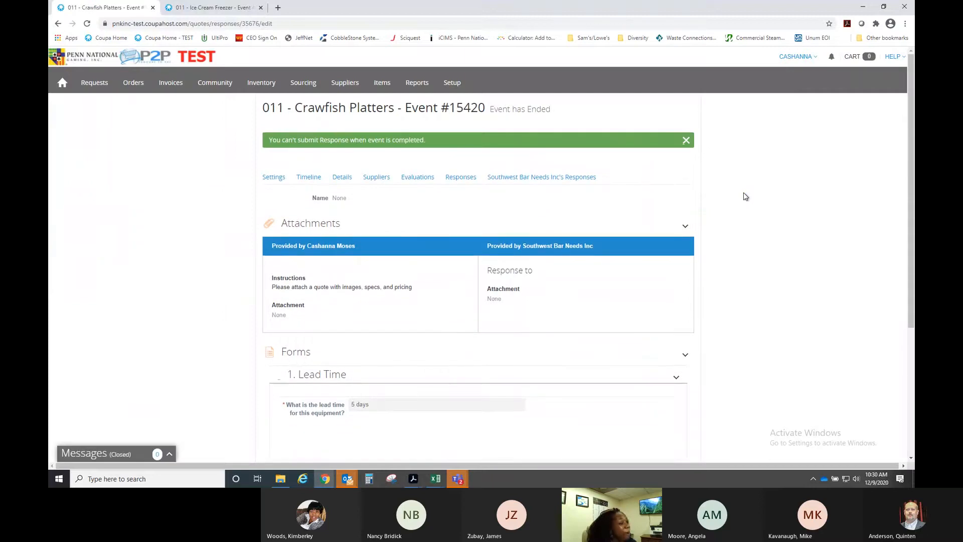
pyautogui.scroll(-5, 743, 193)
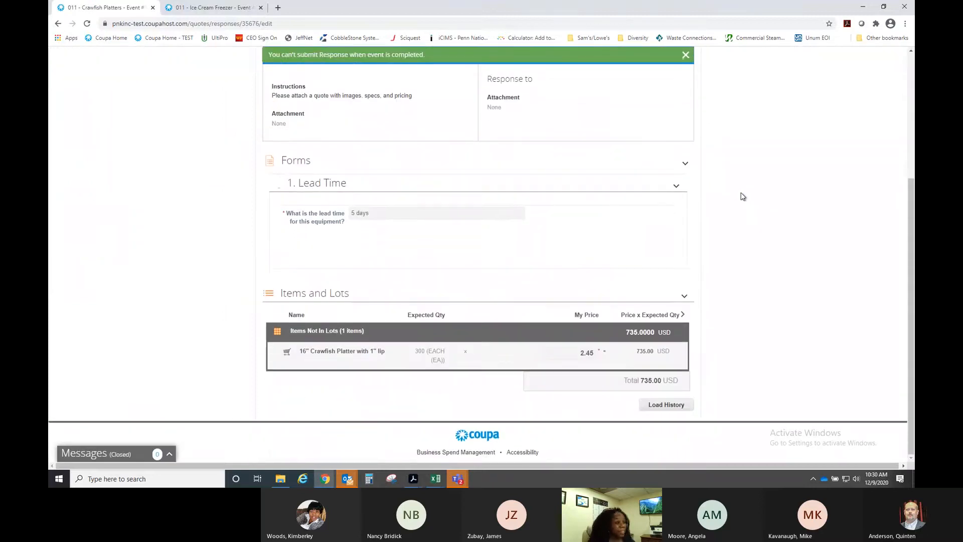
pyautogui.scroll(5, 743, 196)
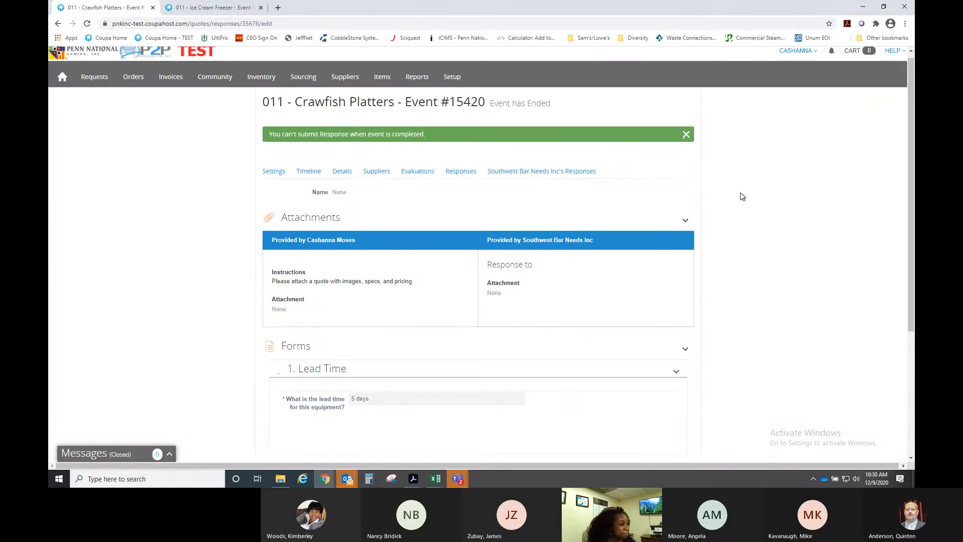
pyautogui.scroll(-5, 537, 196)
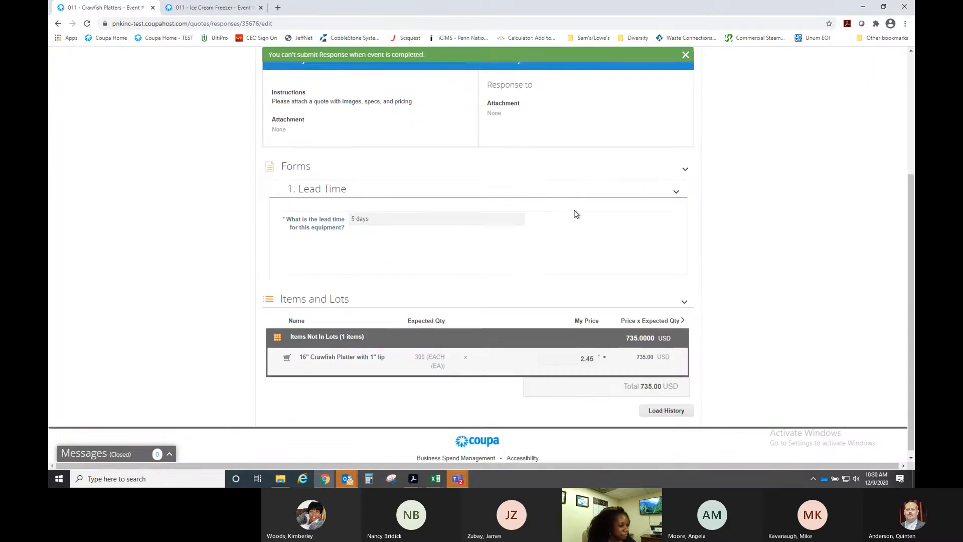
pyautogui.scroll(3, 575, 213)
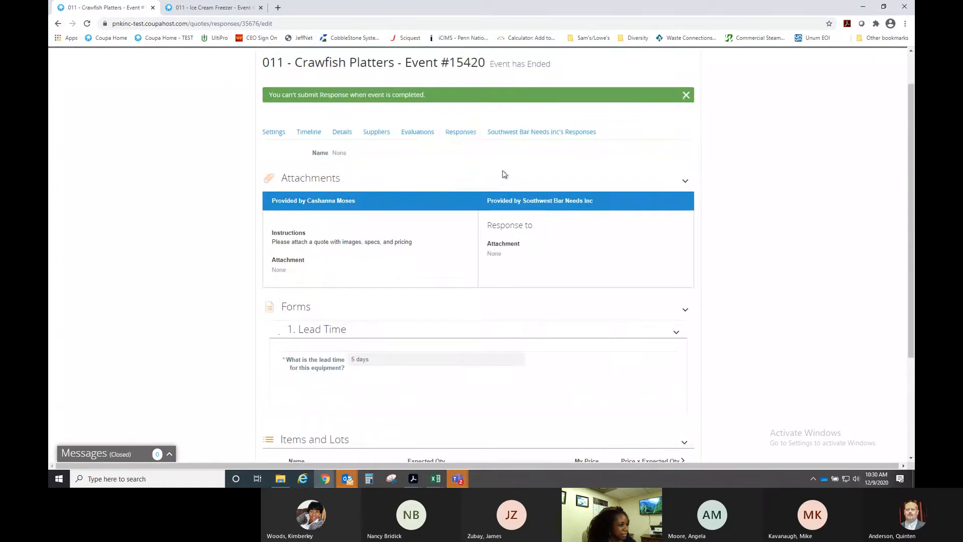
pyautogui.click(459, 137)
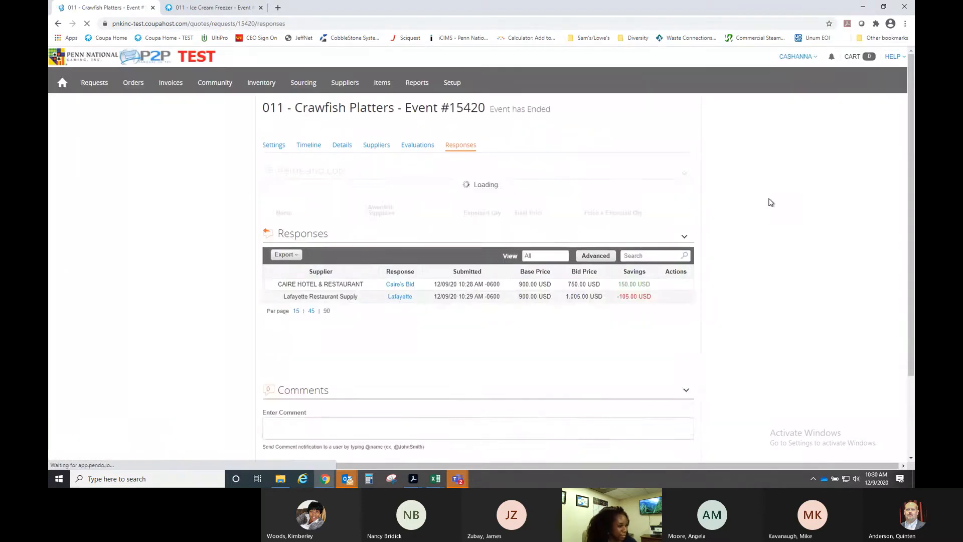
pyautogui.scroll(-1, 760, 203)
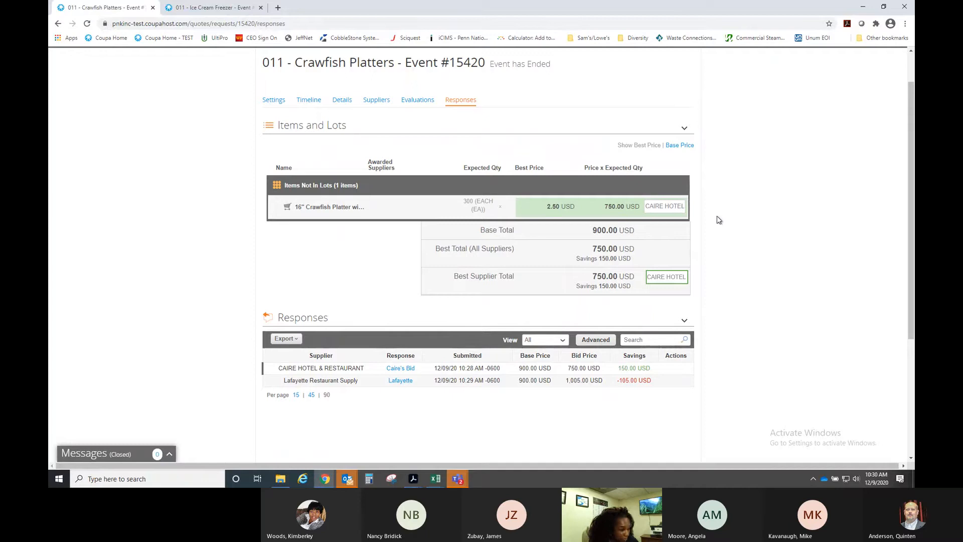
pyautogui.scroll(-2, 738, 222)
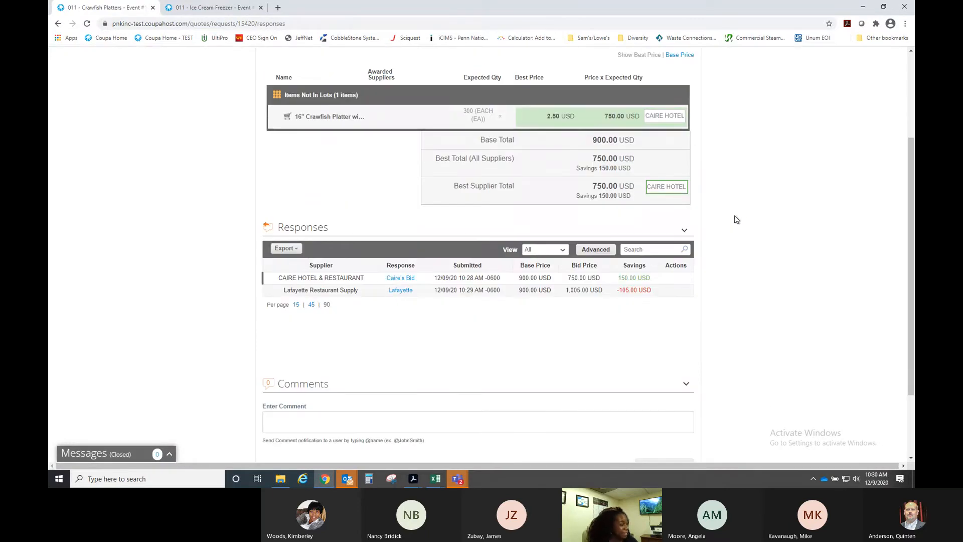
pyautogui.scroll(1, 731, 215)
pyautogui.scroll(1, 733, 218)
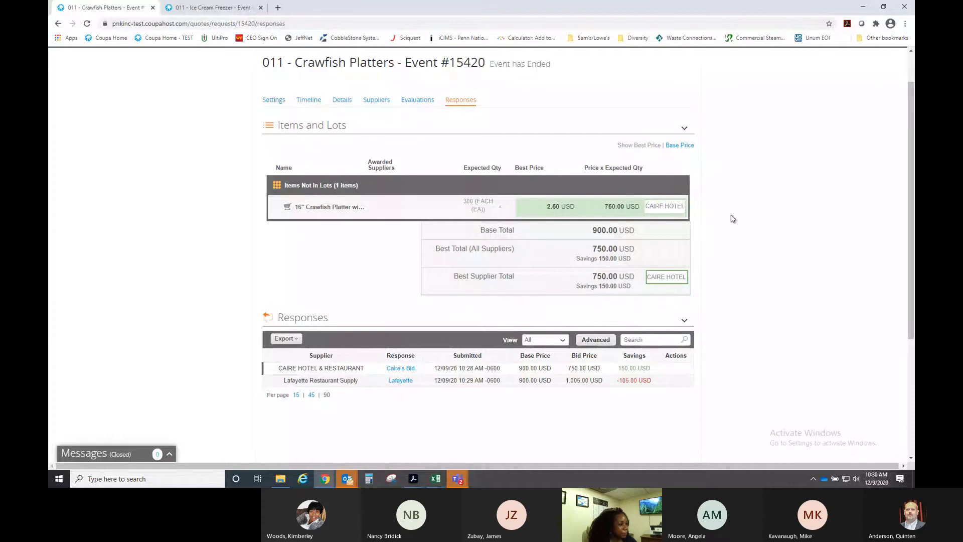
pyautogui.scroll(-1, 732, 218)
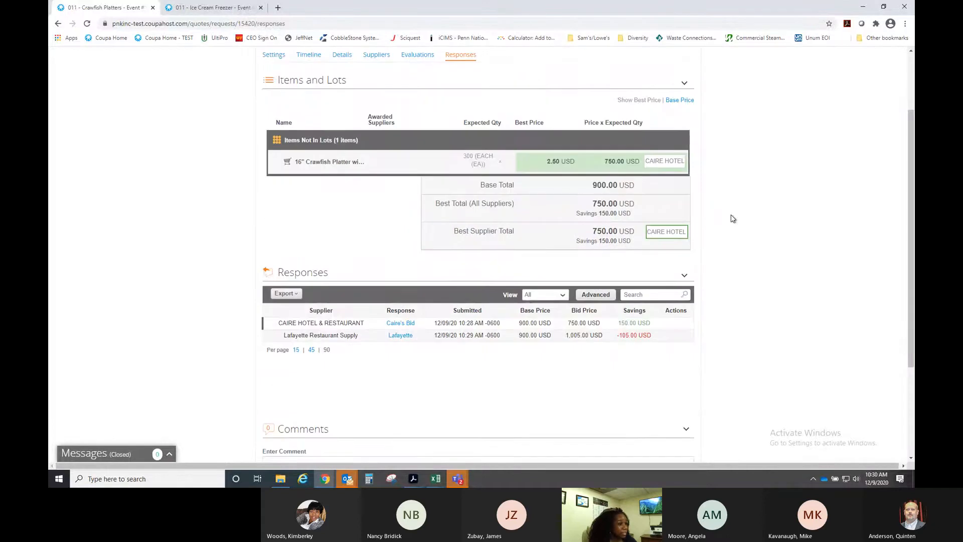
pyautogui.scroll(1, 733, 218)
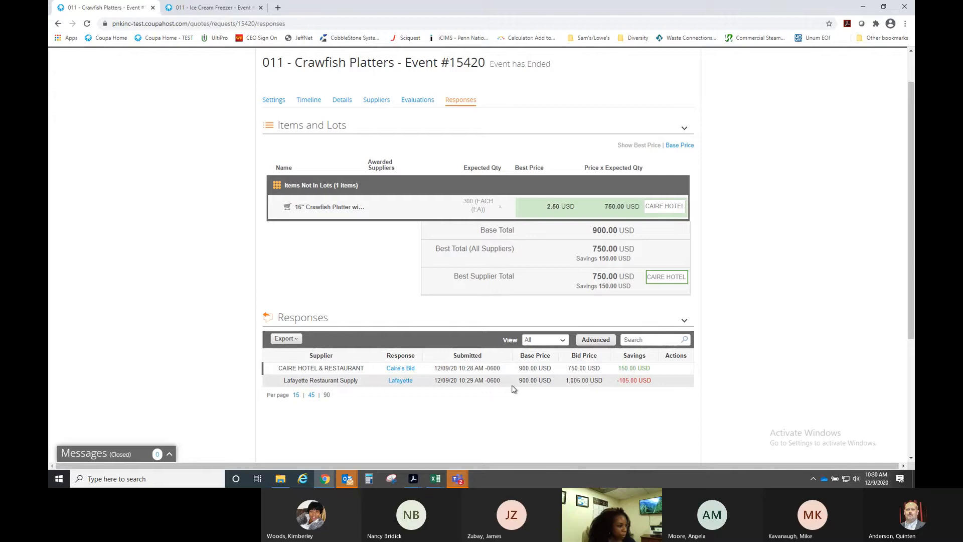
pyautogui.scroll(-1, 446, 399)
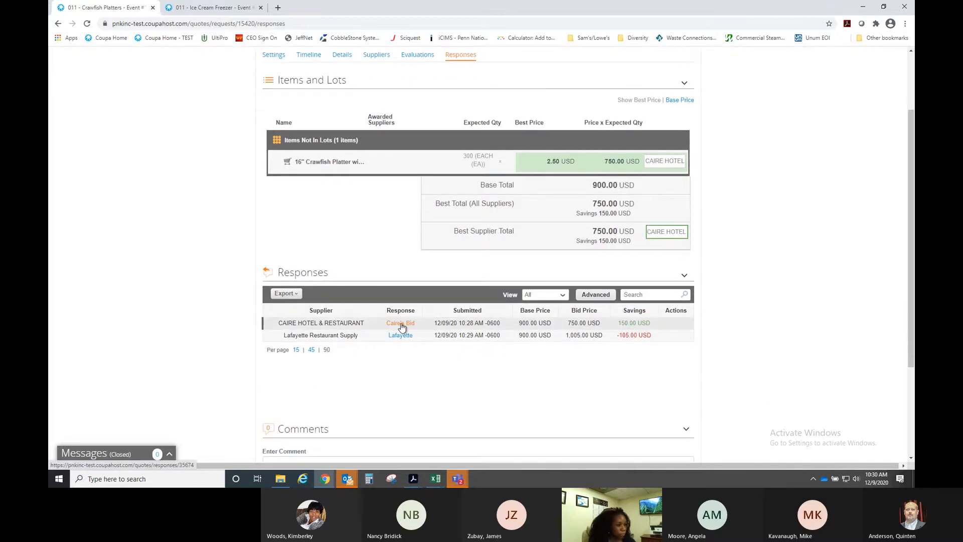
# - Review Caire's Bid and return to the event's Responses list
pyautogui.click(401, 323)
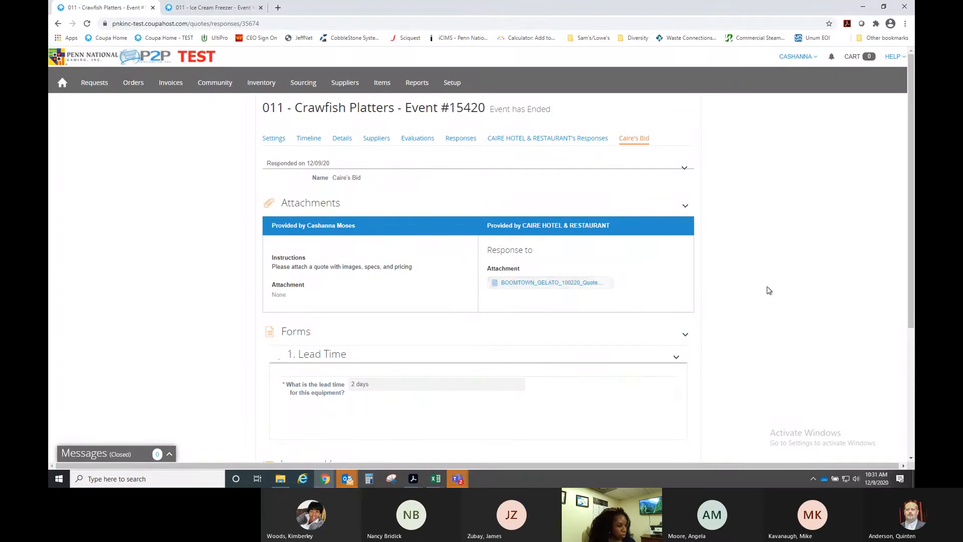
pyautogui.scroll(-4, 768, 289)
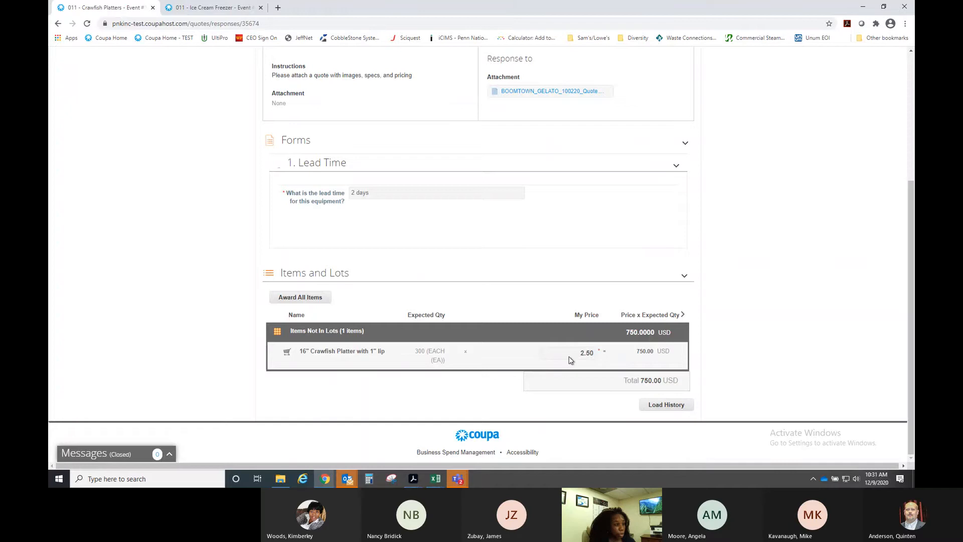
pyautogui.scroll(4, 569, 356)
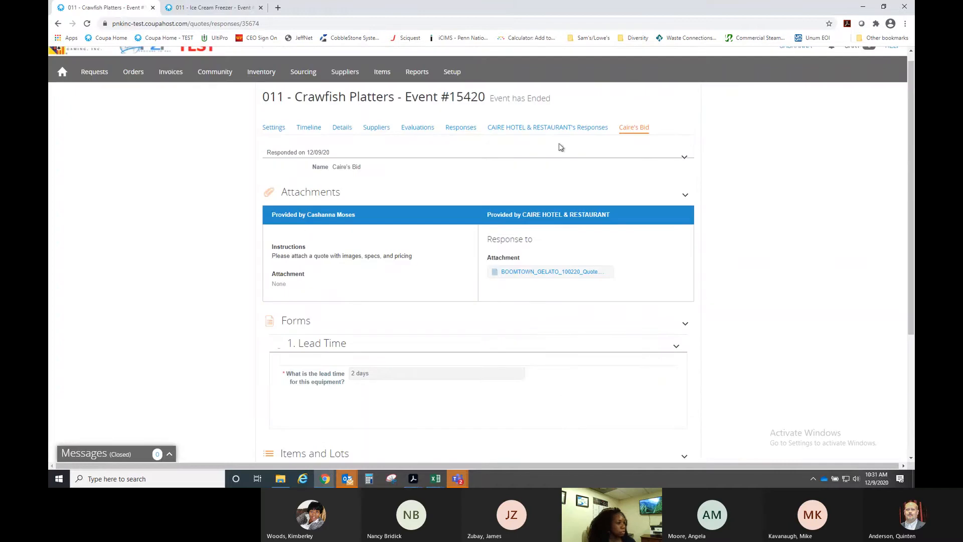
pyautogui.click(461, 128)
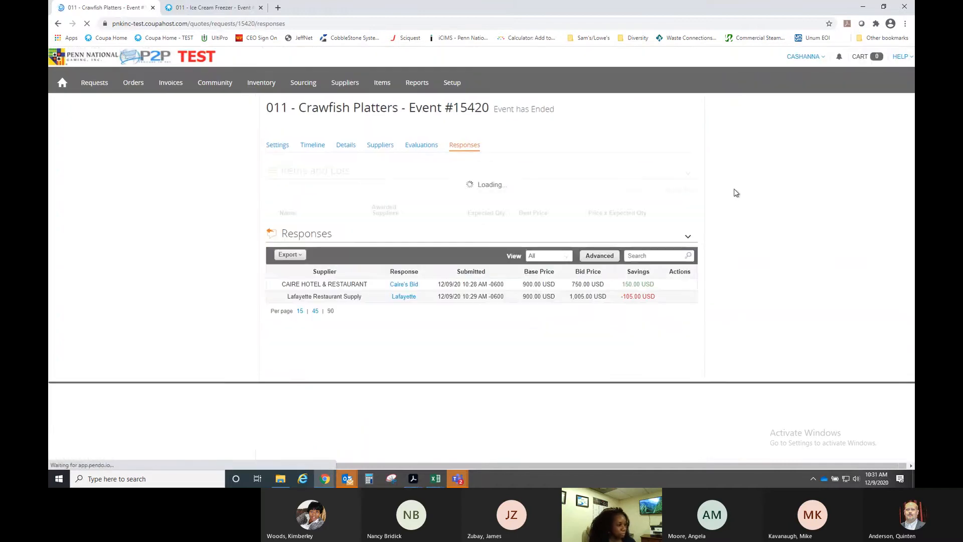
# - Export all supplier responses to an .xlsx file
pyautogui.scroll(-2, 755, 227)
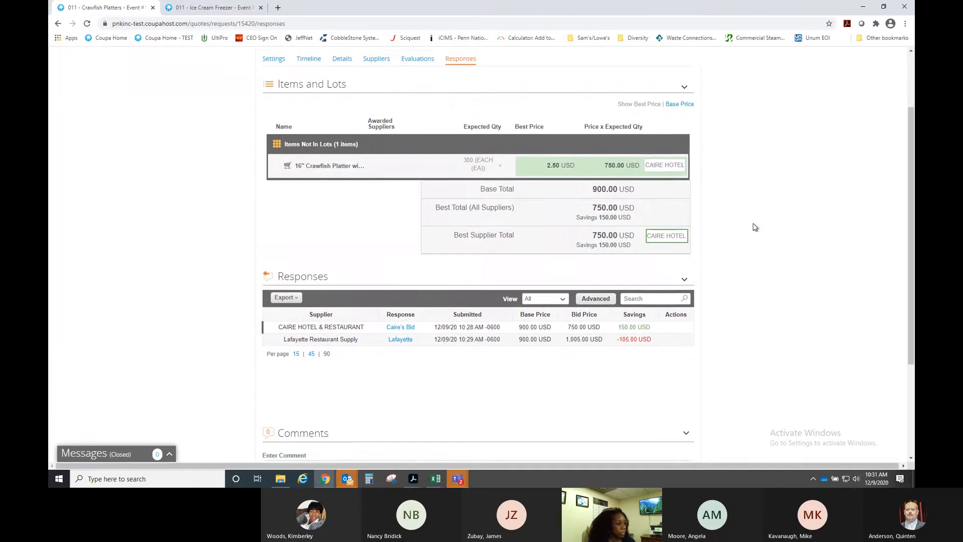
pyautogui.click(296, 295)
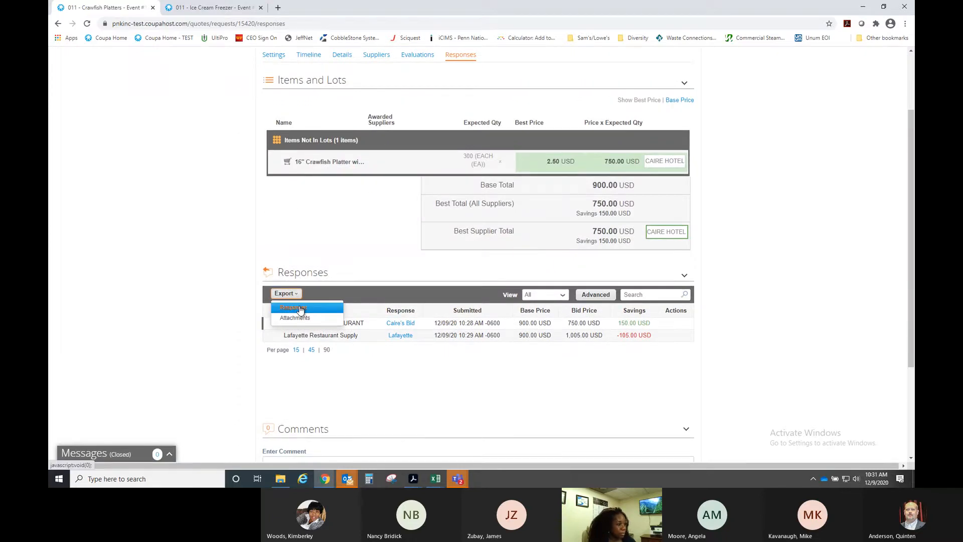
pyautogui.click(300, 309)
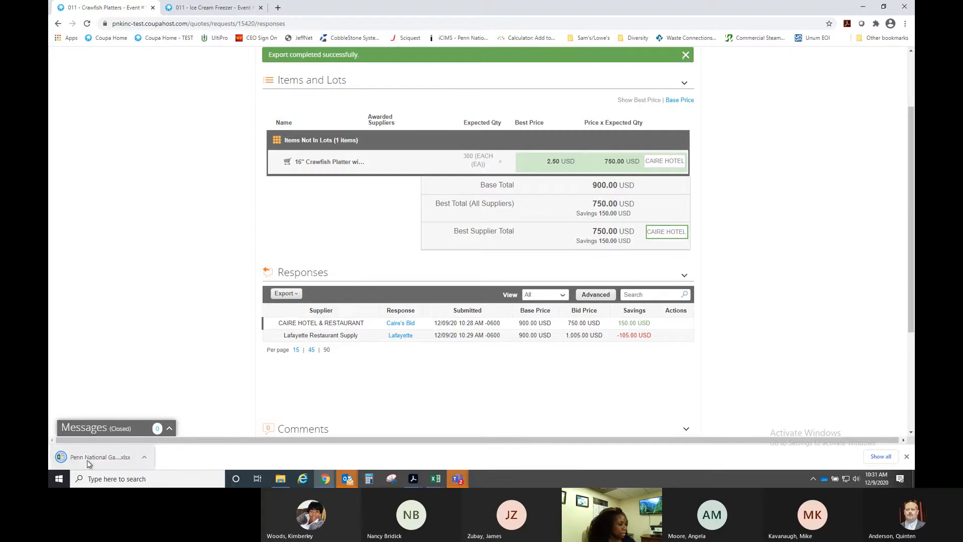
# - Open the exported workbook and compare Caire Hotel's and Lafayette's unit prices (3.35)
pyautogui.click(89, 462)
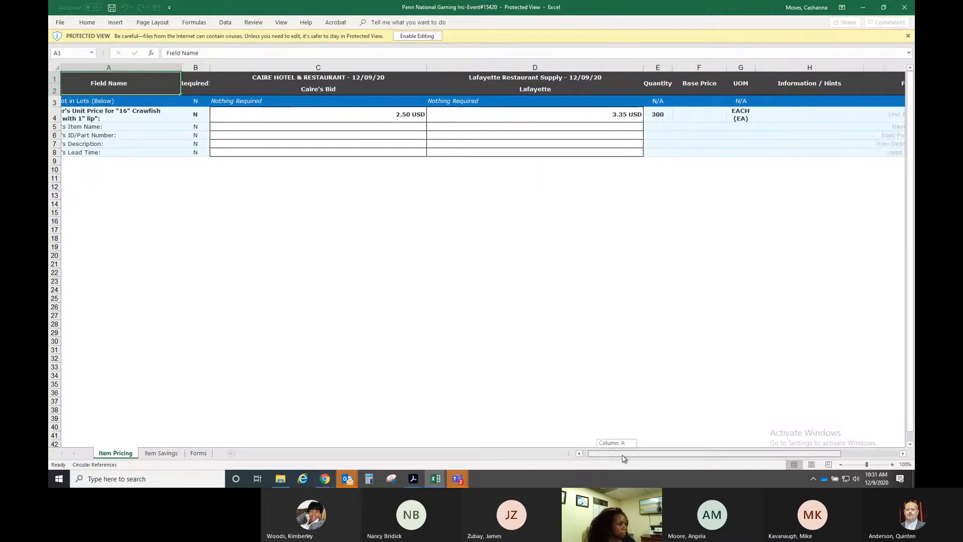
pyautogui.click(332, 78)
pyautogui.click(491, 77)
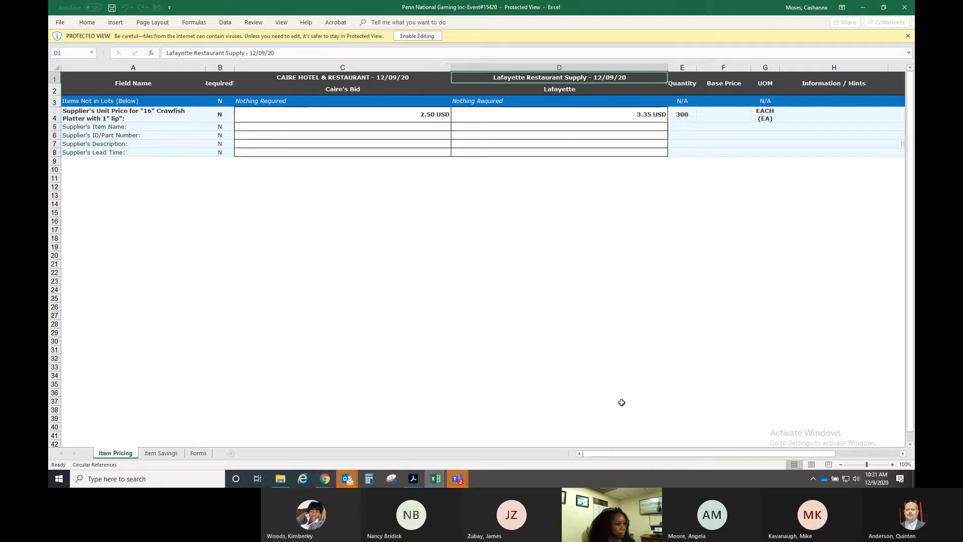
pyautogui.moveTo(651, 454); pyautogui.dragTo(370, 187)
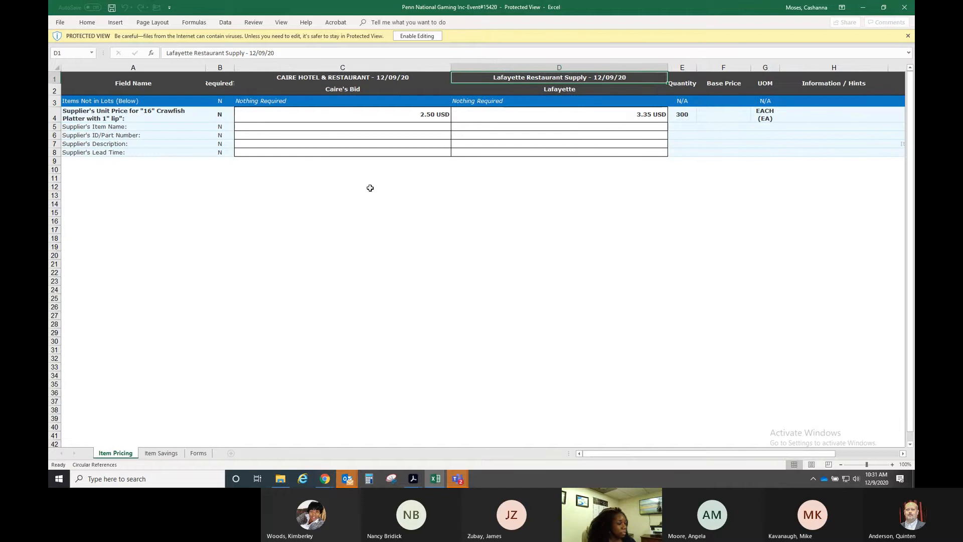
pyautogui.click(351, 121)
pyautogui.click(605, 112)
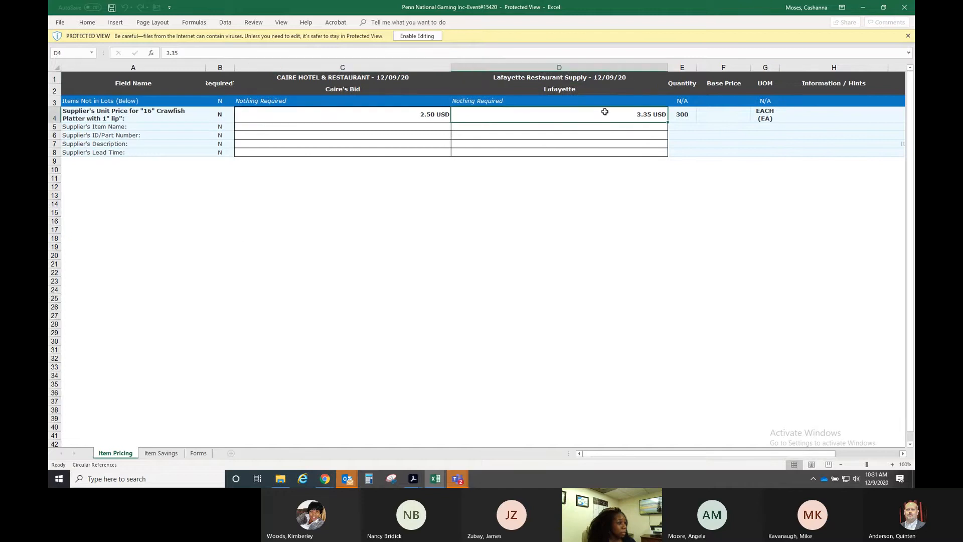
# - Check the Item Savings sheet, return to Item Pricing, and minimize Excel
pyautogui.click(161, 454)
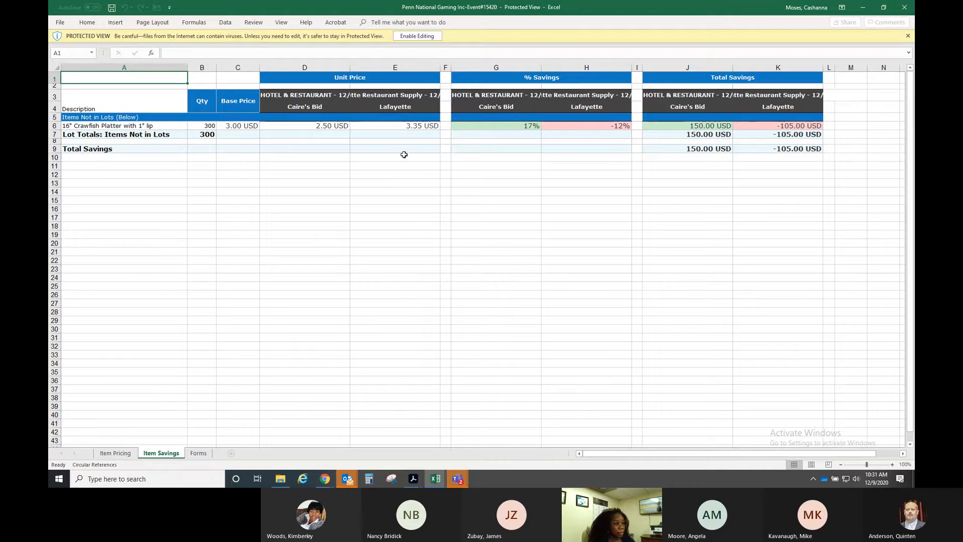
pyautogui.click(115, 453)
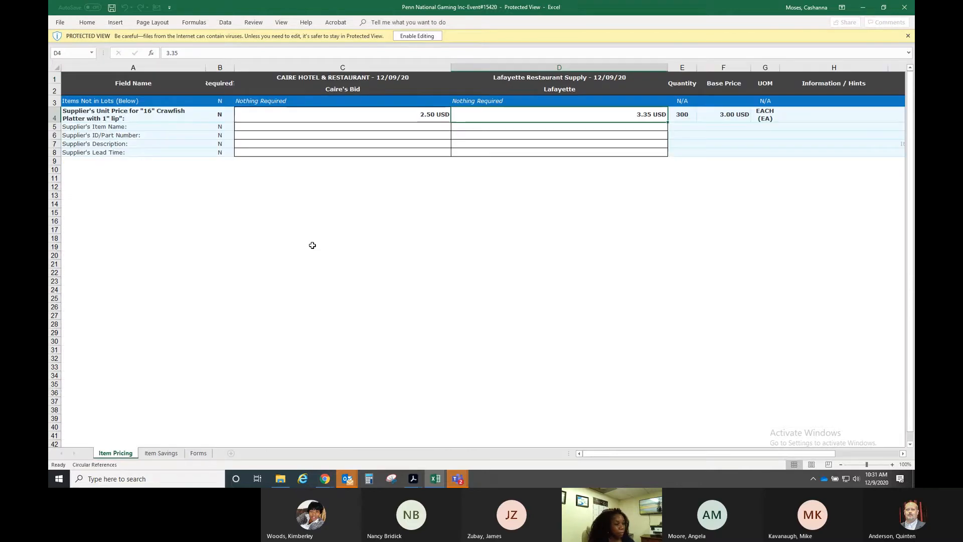
pyautogui.click(861, 12)
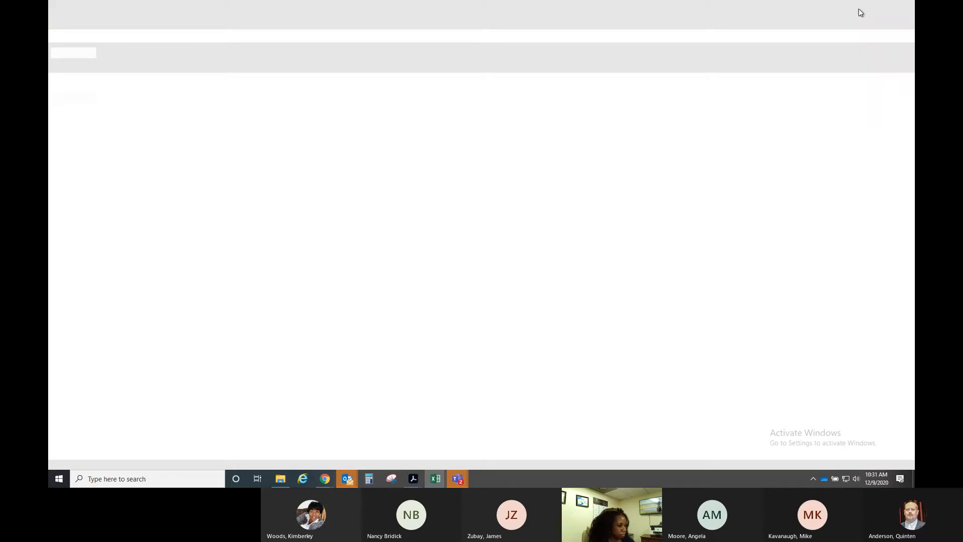
# - Back in the Crawfish Platters window, export attachments and open the Event_#_15420_attachments zip
pyautogui.click(325, 478)
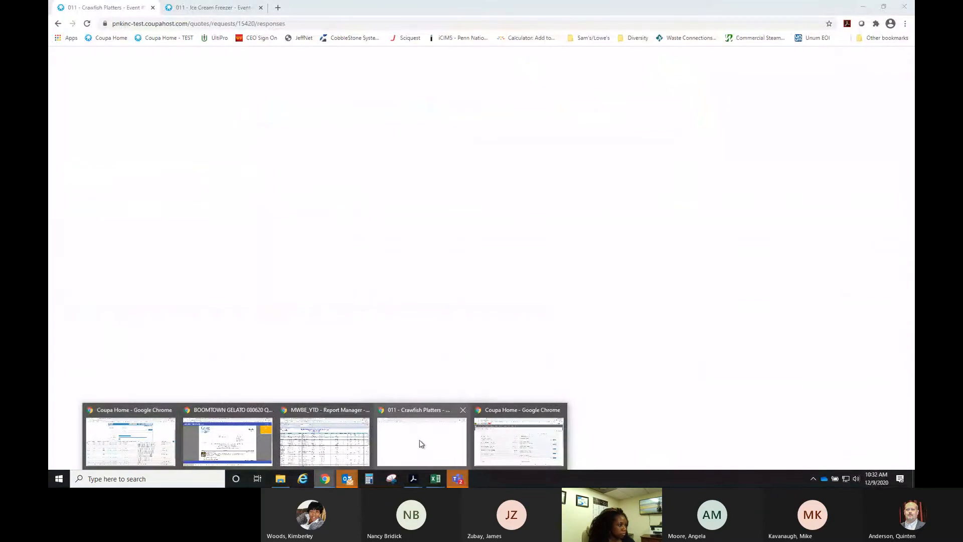
pyautogui.click(422, 444)
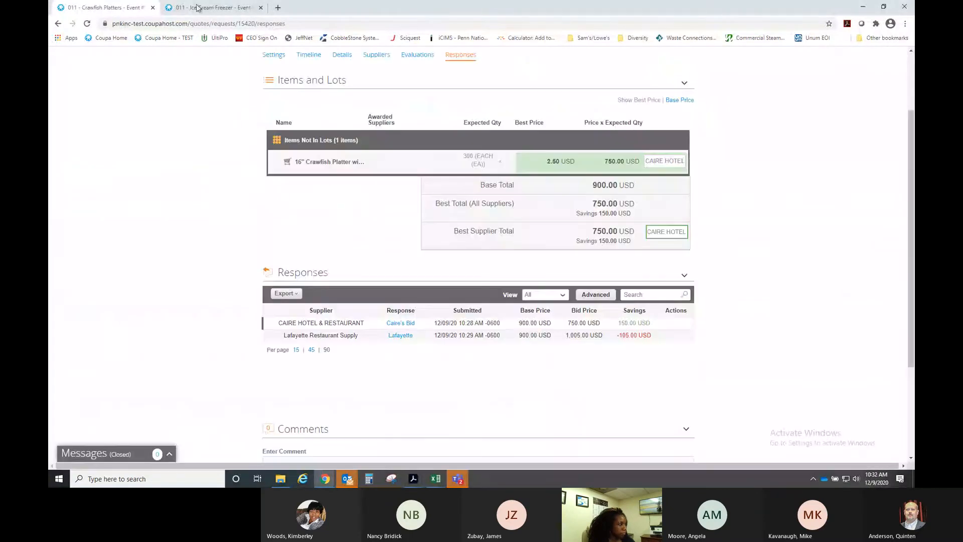
pyautogui.click(287, 294)
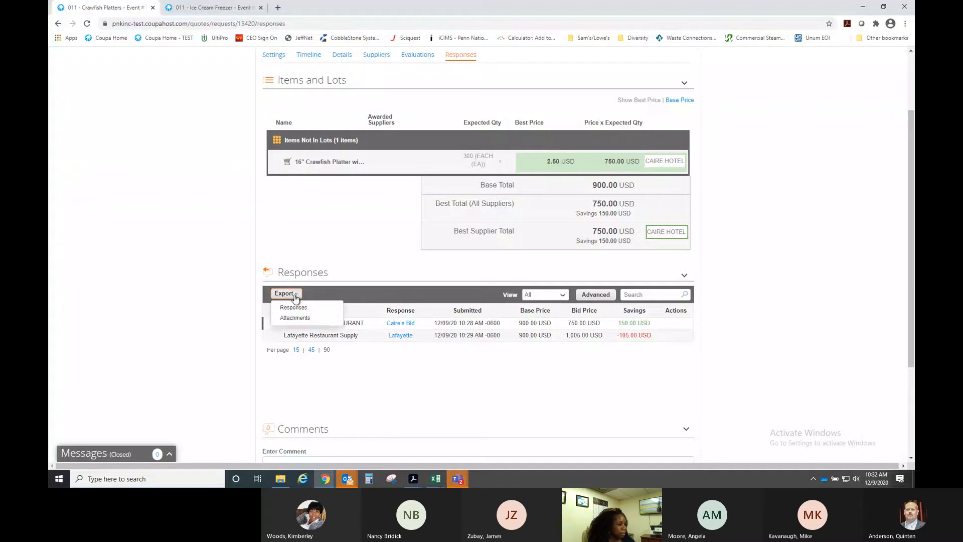
pyautogui.click(296, 319)
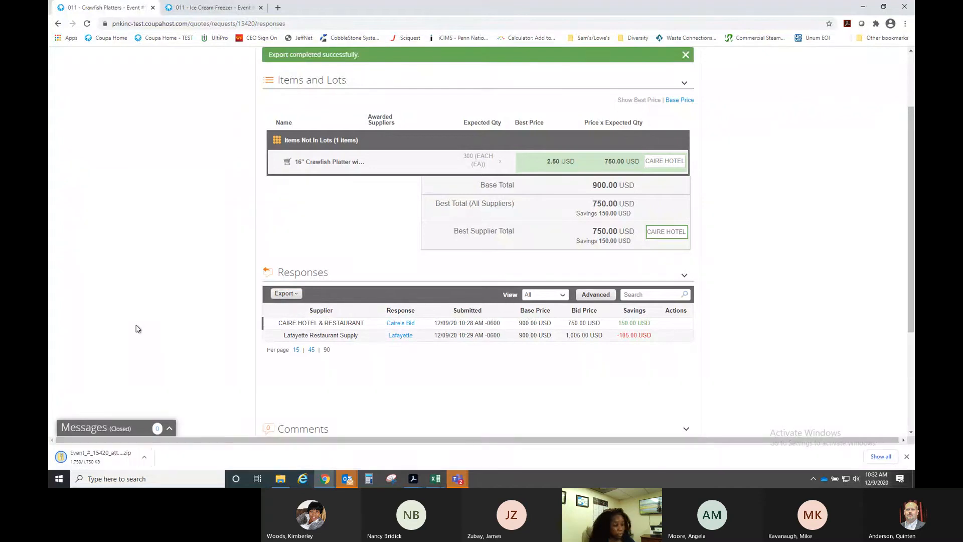
pyautogui.click(116, 459)
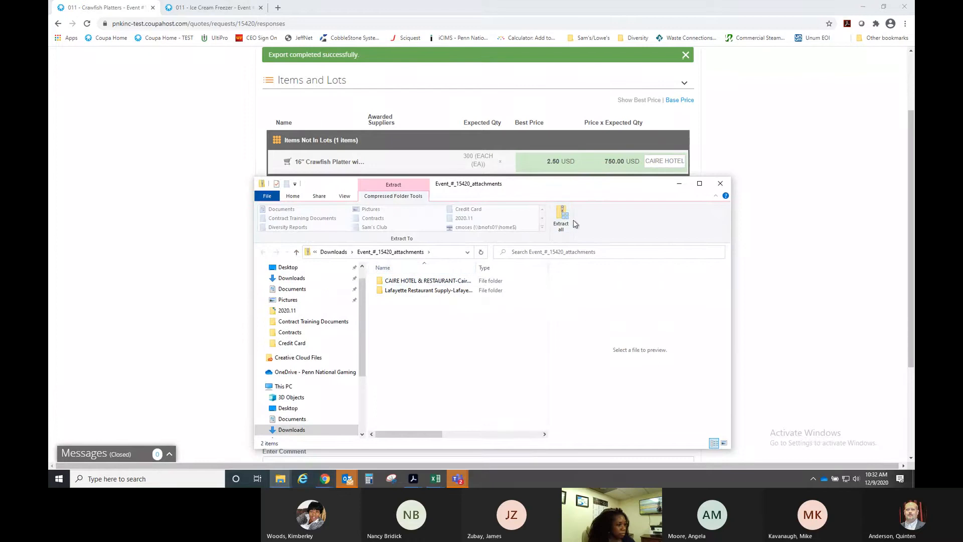
# - Extract the zip, view the BOOMTOWN_GELATO_100220_Quote PDF in CAIRE HOTEL's folder, then close it
pyautogui.click(563, 222)
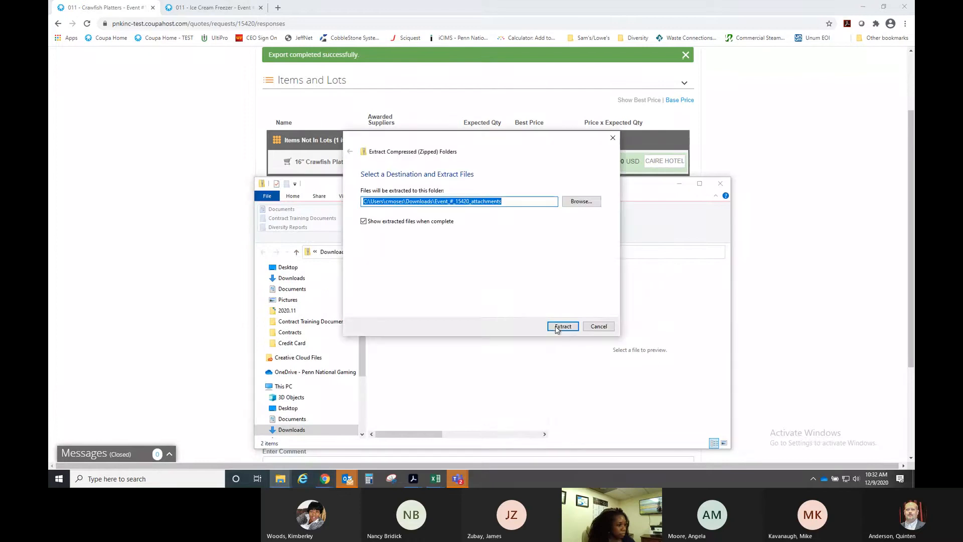
pyautogui.click(557, 327)
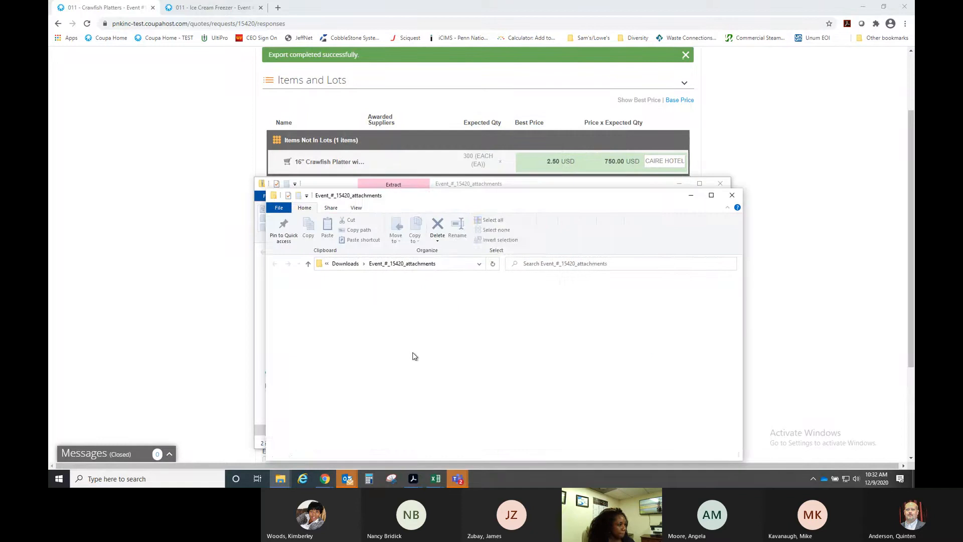
pyautogui.doubleClick(426, 292)
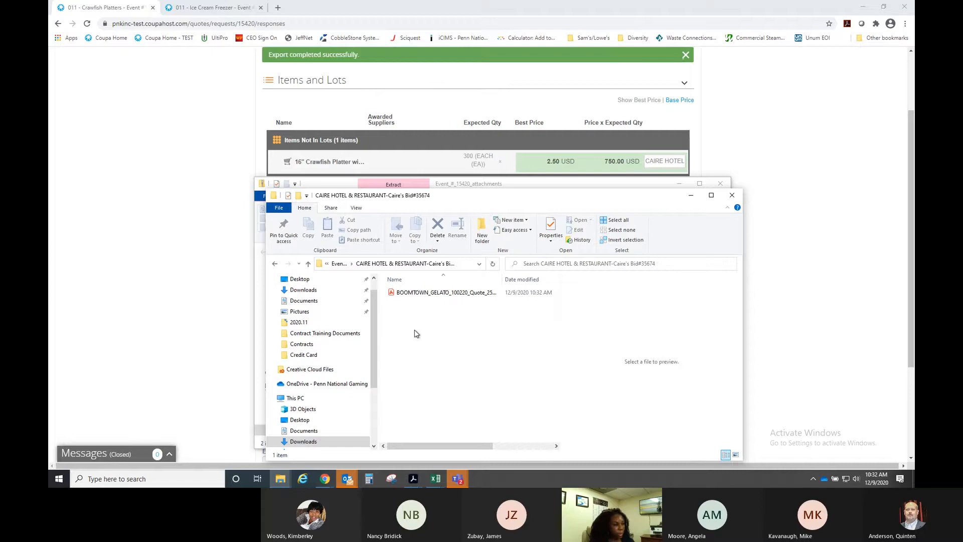
pyautogui.click(732, 196)
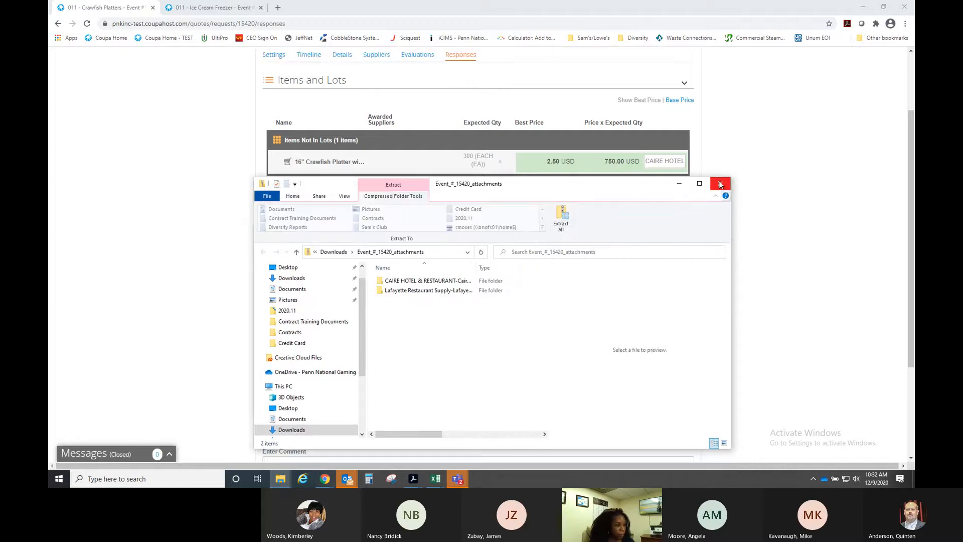
# - Award all Crawfish Platters items to Caire's Bid at 2.50, totaling 750.00 USD
pyautogui.click(720, 186)
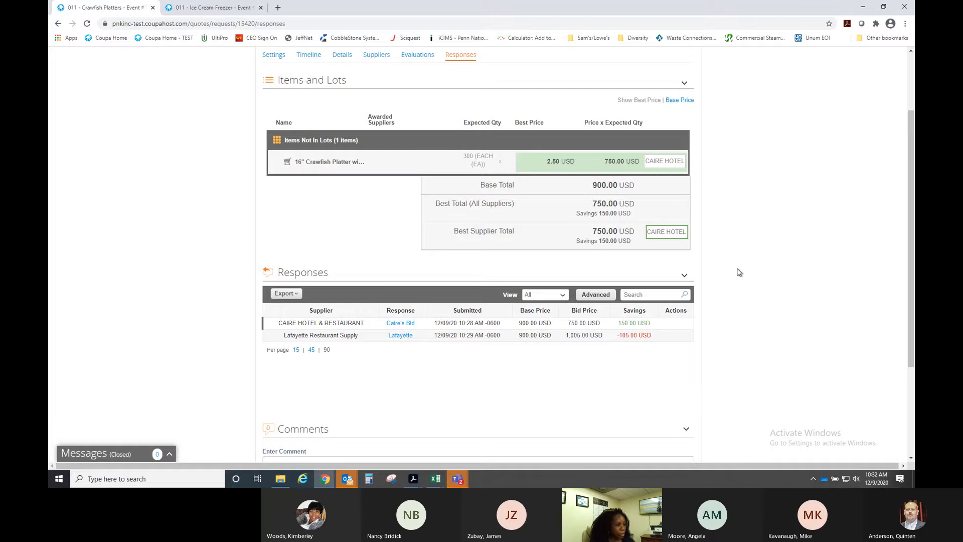
pyautogui.click(400, 323)
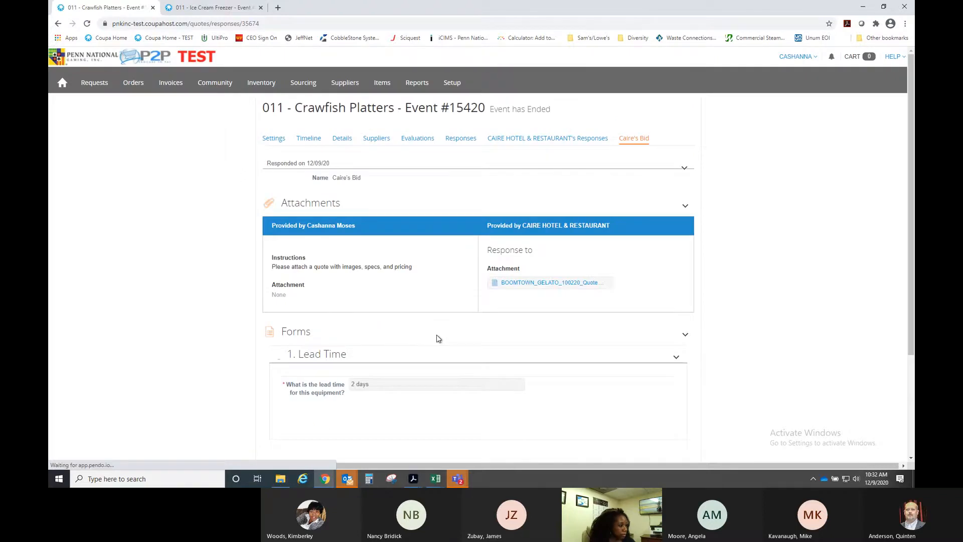
pyautogui.scroll(-4, 438, 338)
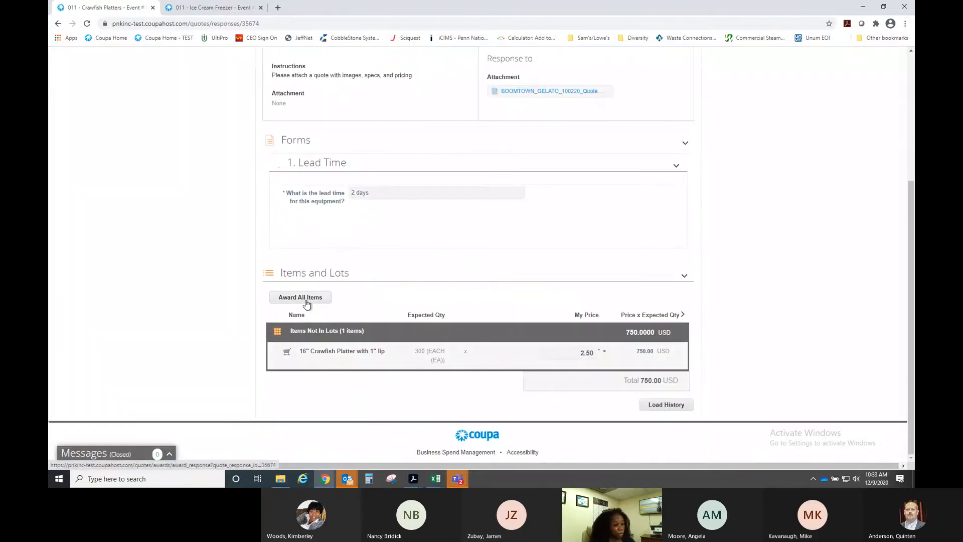
pyautogui.click(305, 298)
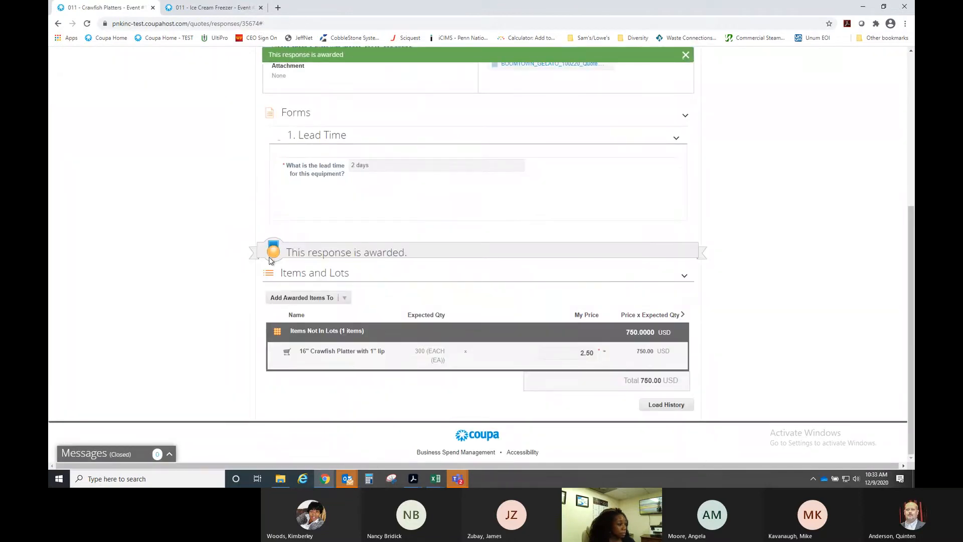
# - Add the awarded crawfish platter line to the existing requisition with supplier Caire Hotel and Restaurant
pyautogui.click(345, 299)
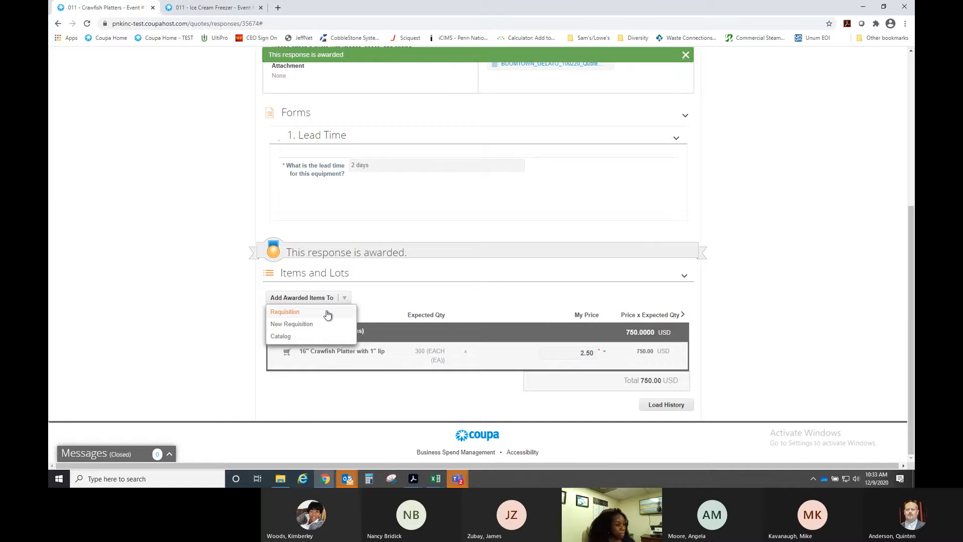
pyautogui.click(279, 313)
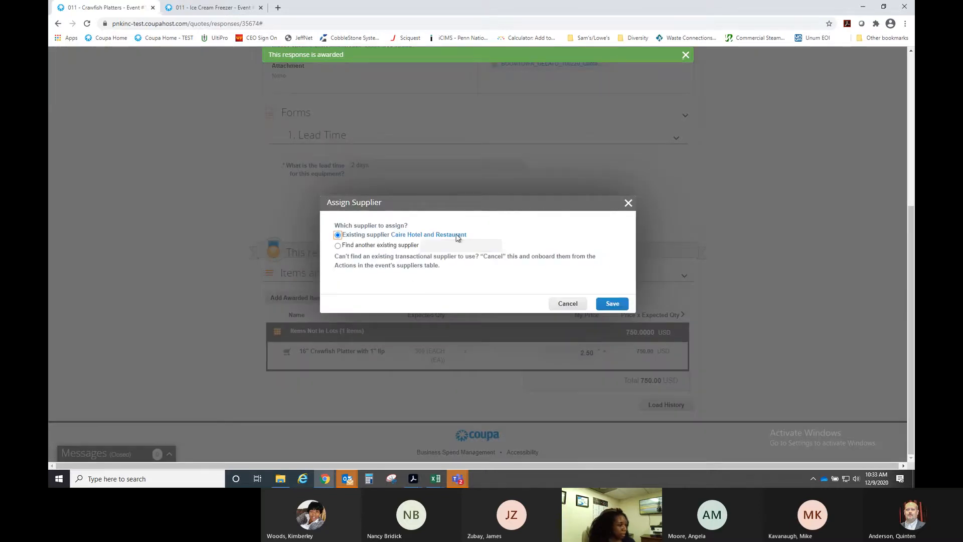
pyautogui.click(612, 304)
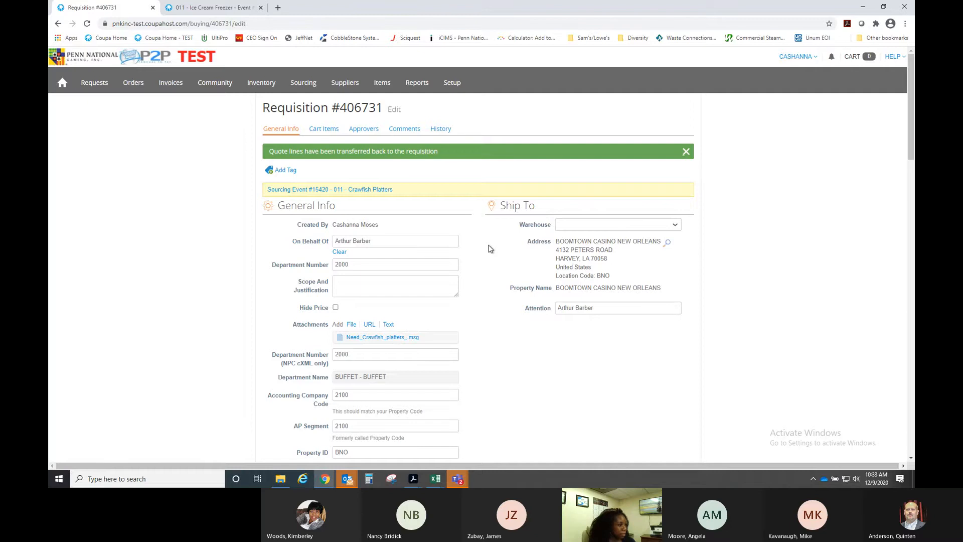
# - Set the crawfish platter cart line's Need By date to 12/18/20
pyautogui.scroll(-15, 491, 249)
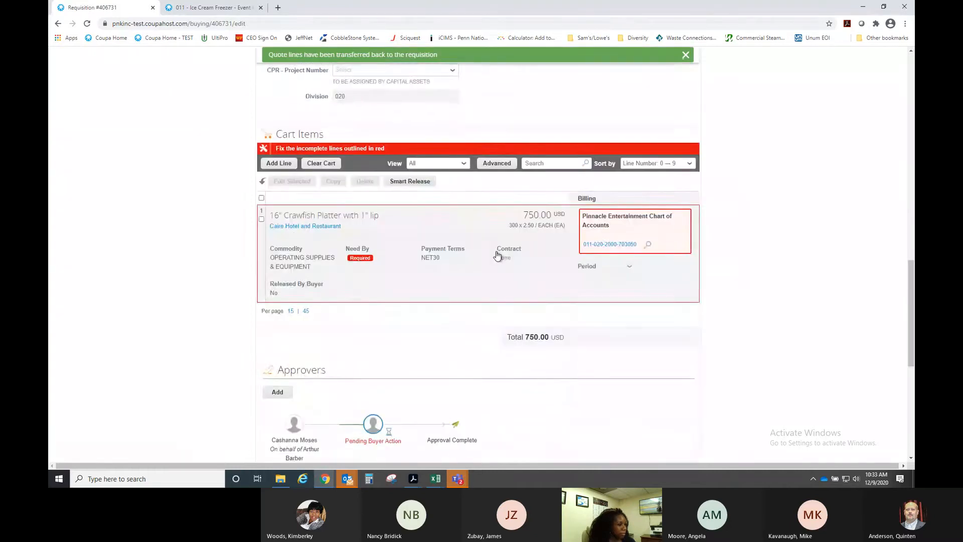
pyautogui.scroll(-1, 496, 256)
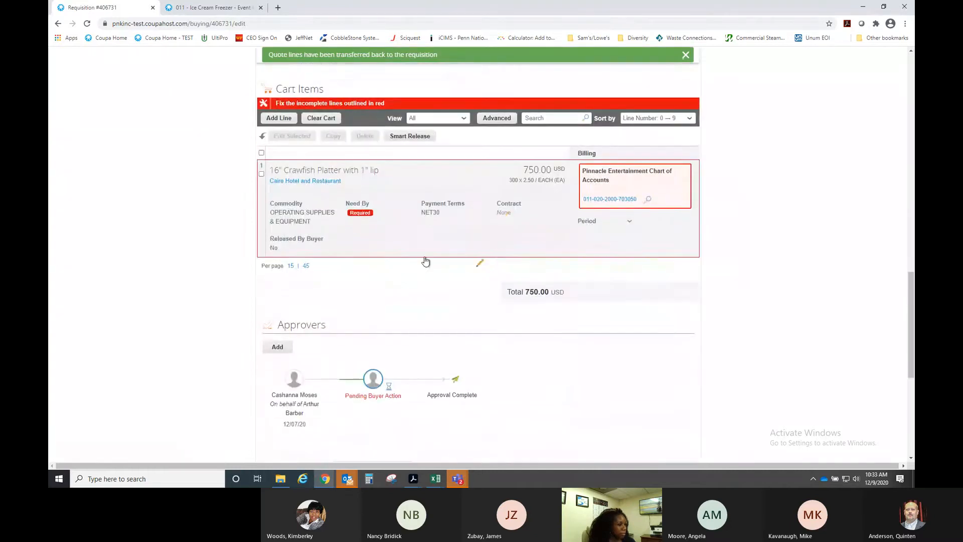
pyautogui.click(525, 187)
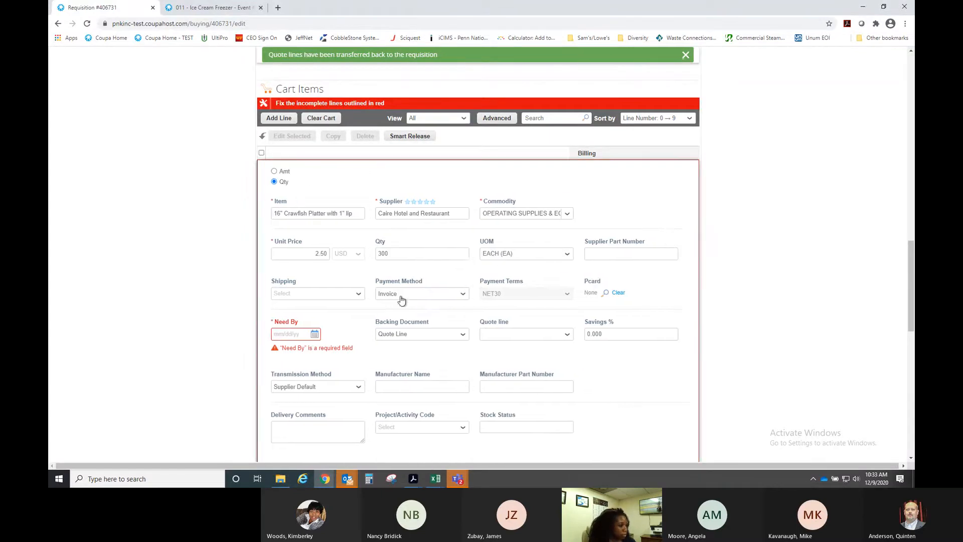
pyautogui.click(315, 335)
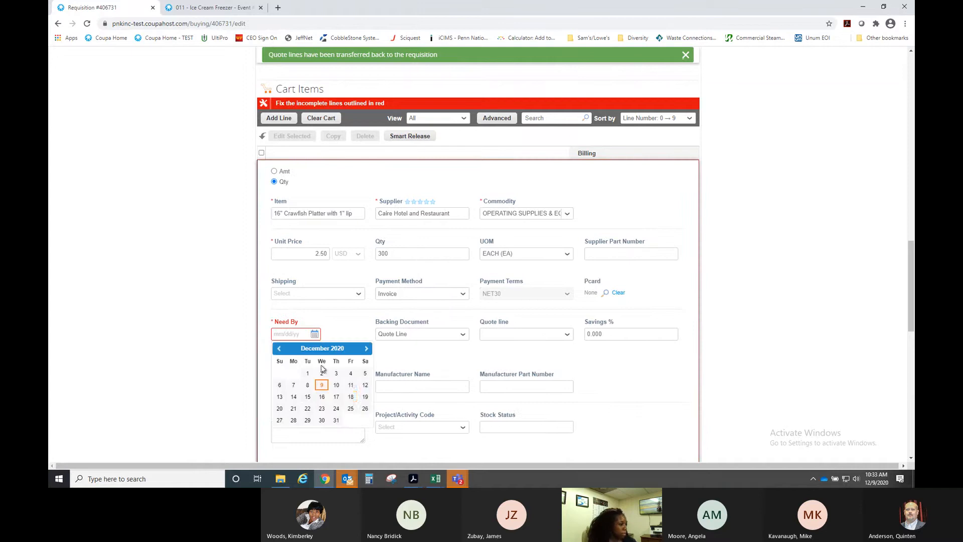
pyautogui.click(349, 397)
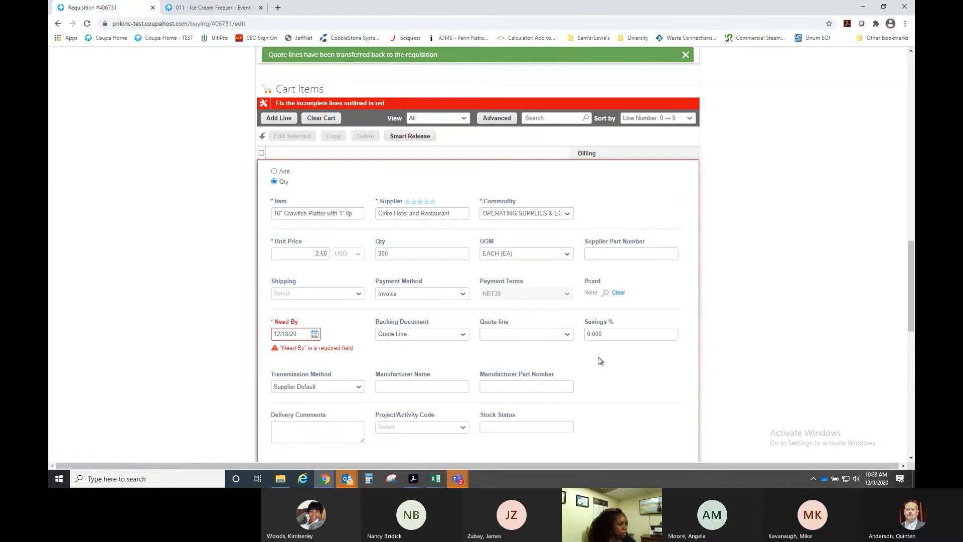
pyautogui.scroll(-1, 602, 362)
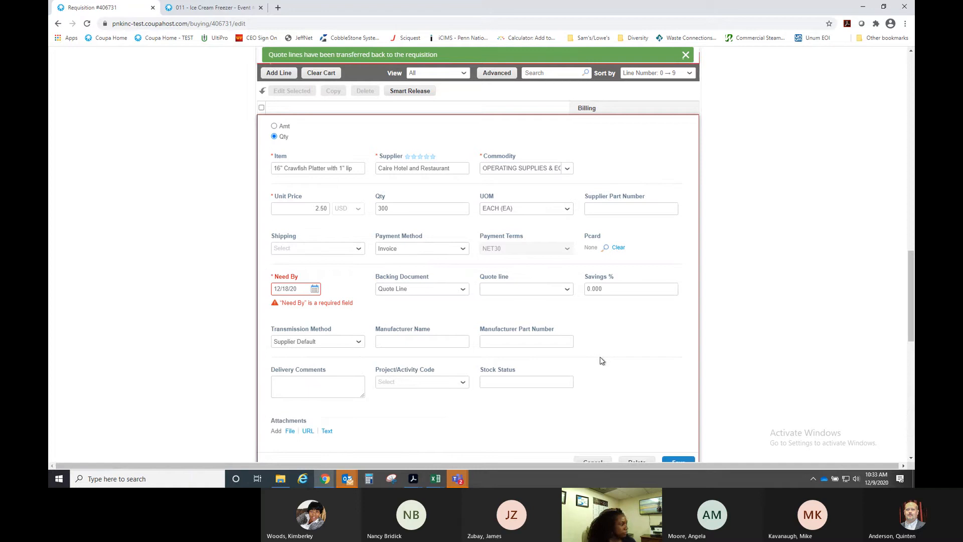
pyautogui.click(316, 290)
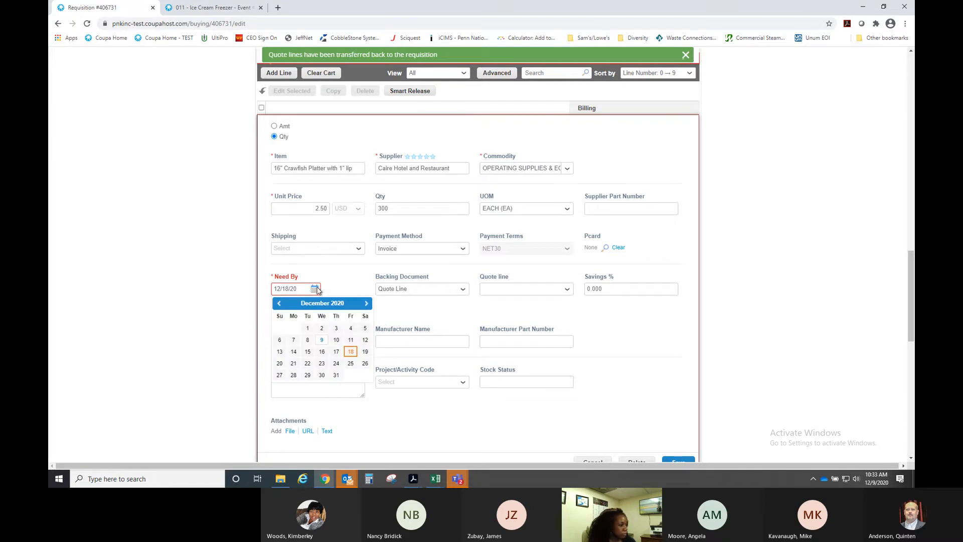
pyautogui.click(351, 352)
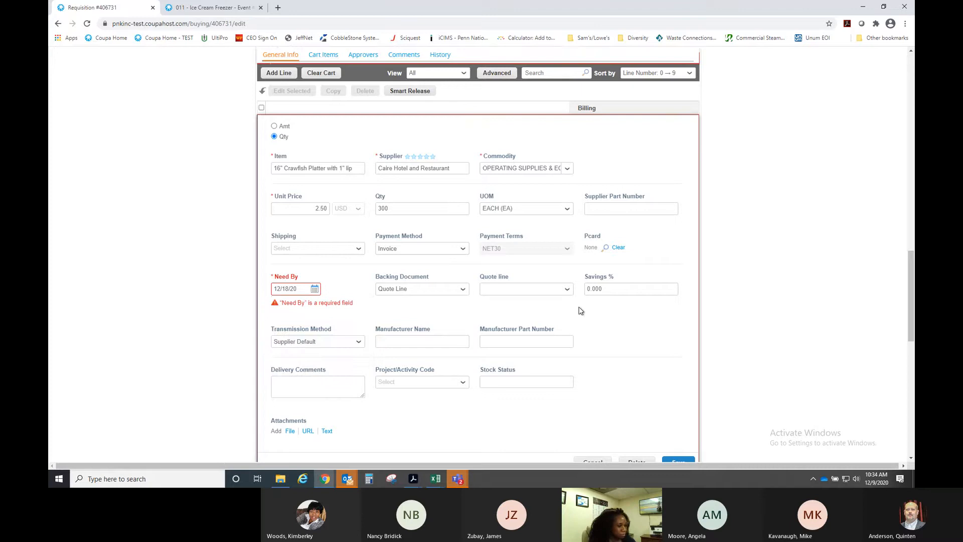
# - Review the Quote line choices and save the edited crawfish platter line
pyautogui.click(566, 290)
pyautogui.click(567, 291)
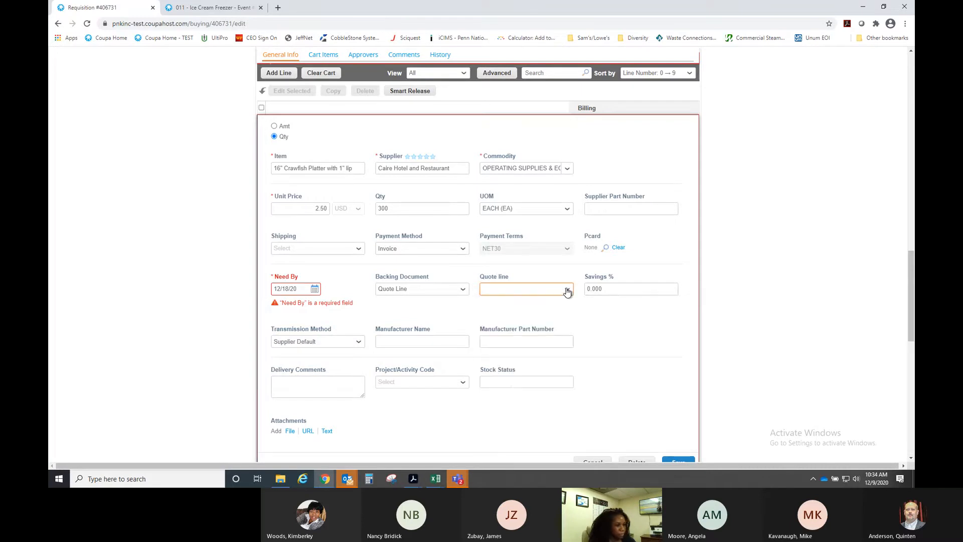
pyautogui.scroll(-2, 674, 409)
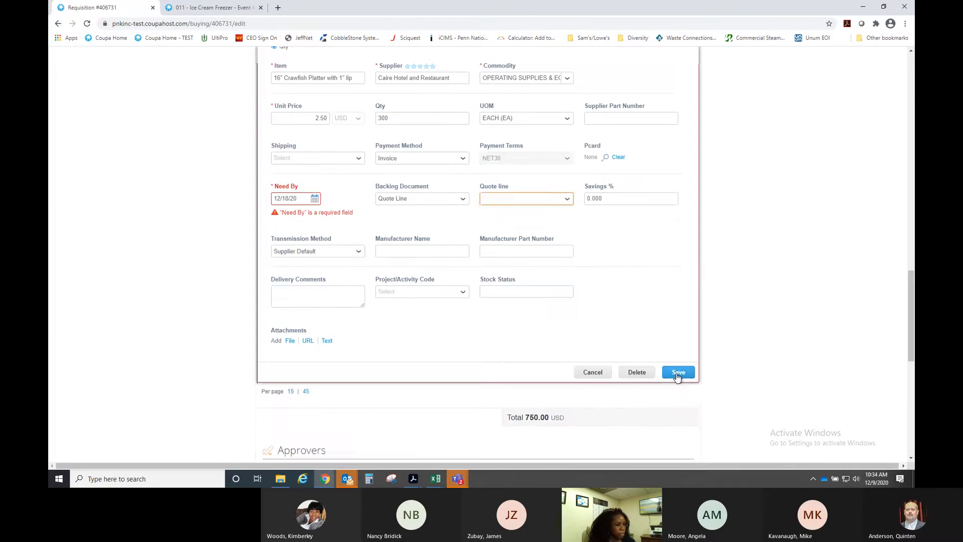
pyautogui.click(678, 373)
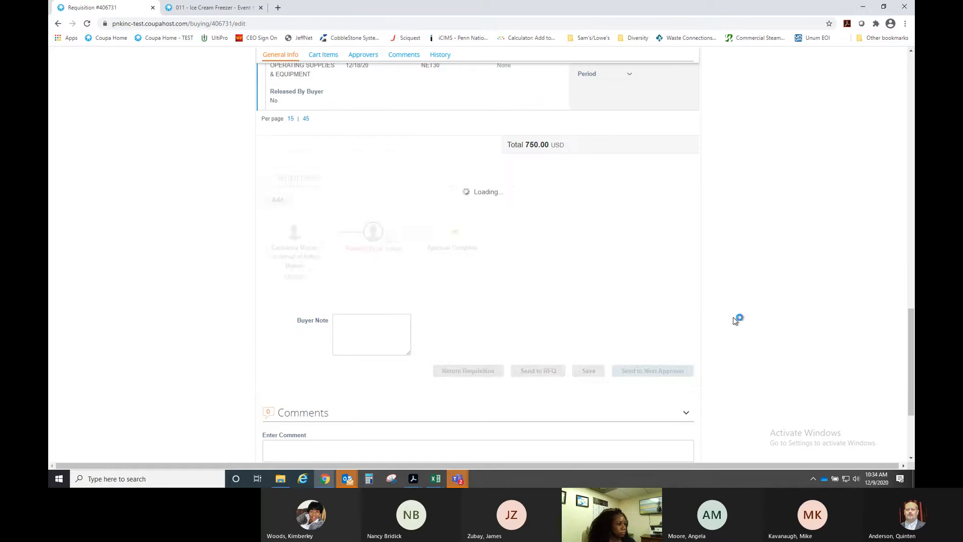
pyautogui.scroll(2, 731, 321)
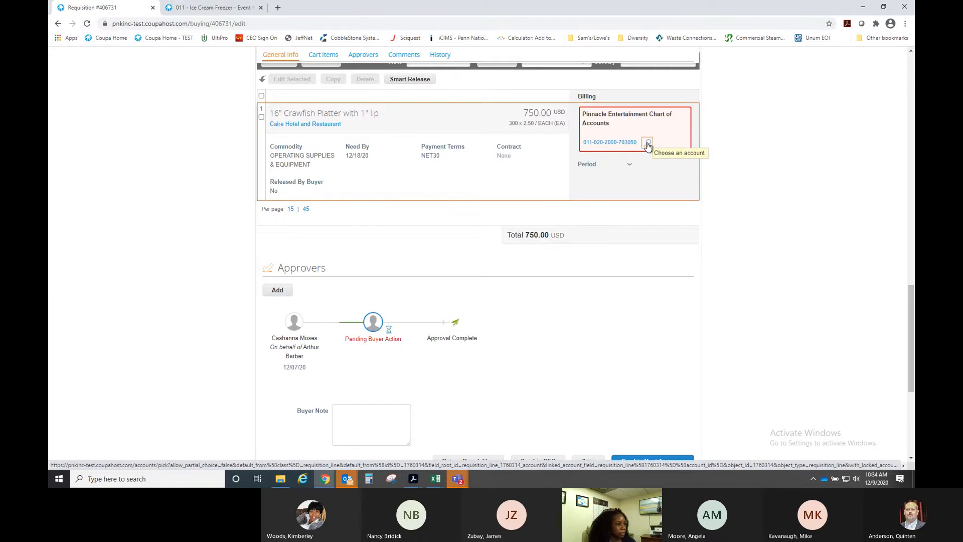
# - Bill the line to Supplies - General under the PNG_GBL_COA chart of accounts
pyautogui.click(648, 144)
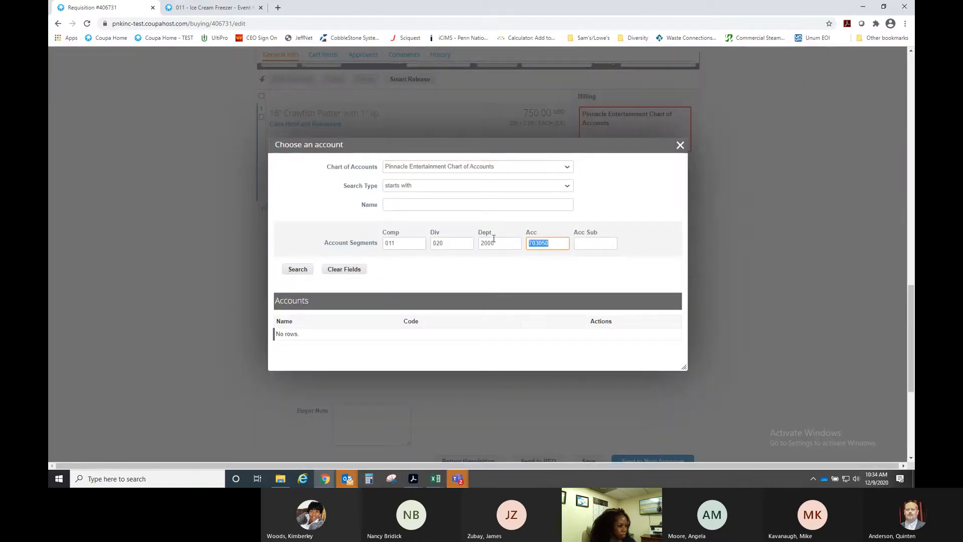
pyautogui.press('BackSpace')
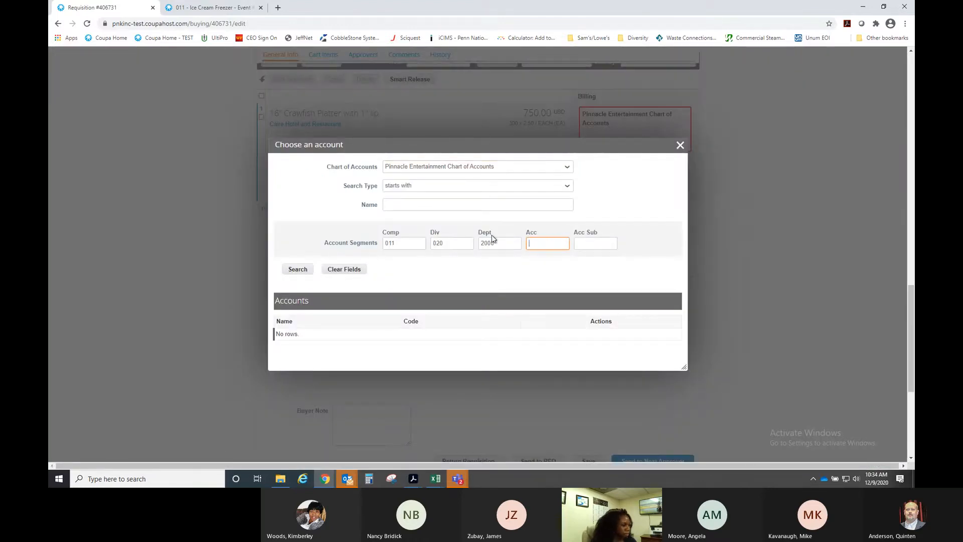
pyautogui.click(411, 243)
pyautogui.click(486, 169)
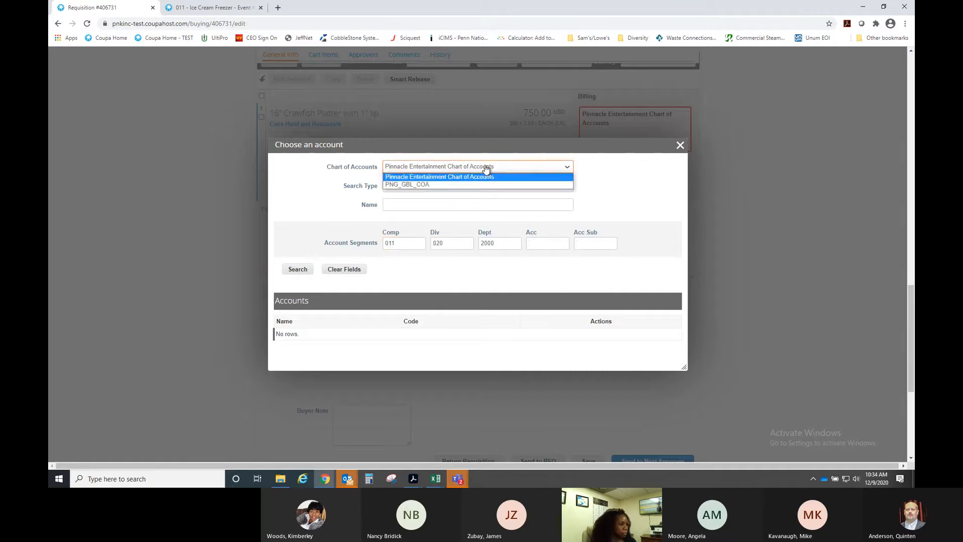
pyautogui.click(457, 184)
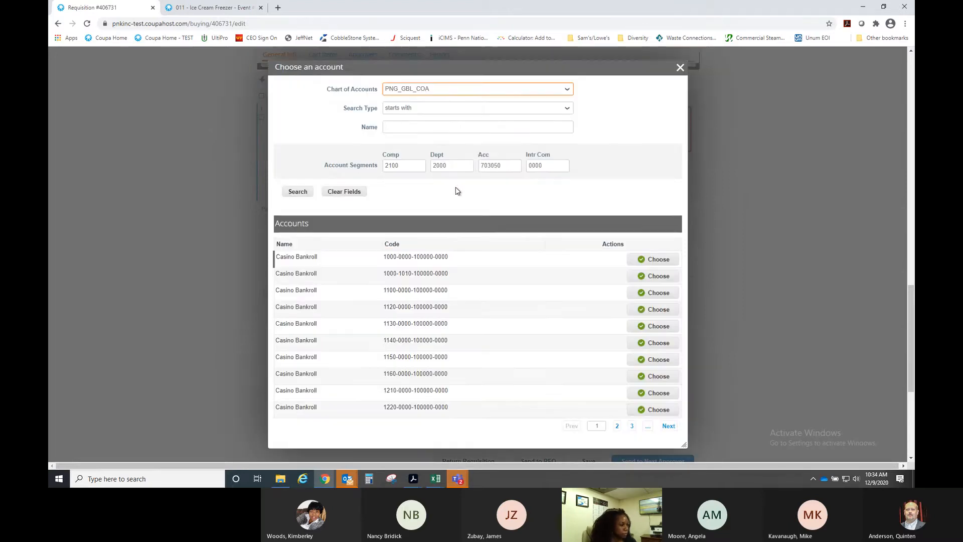
pyautogui.click(311, 193)
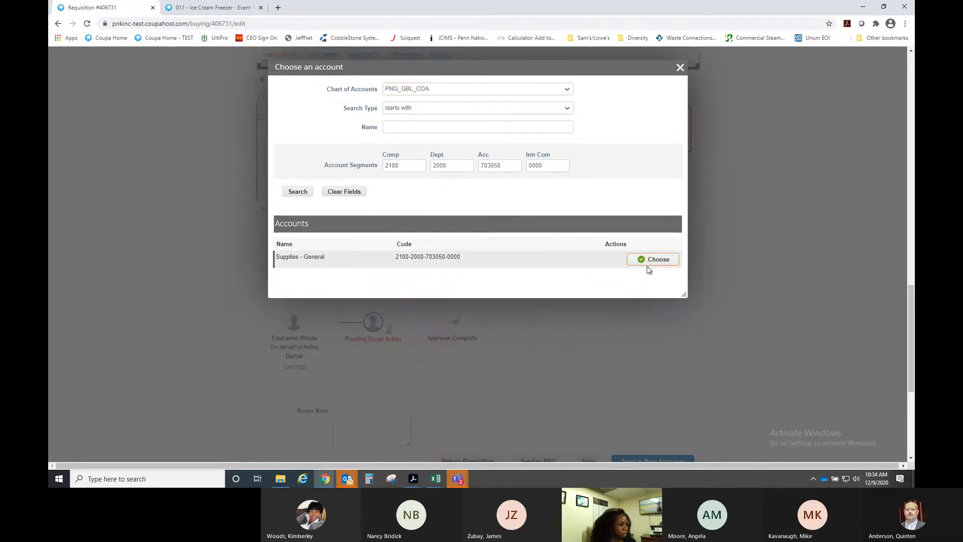
pyautogui.click(649, 262)
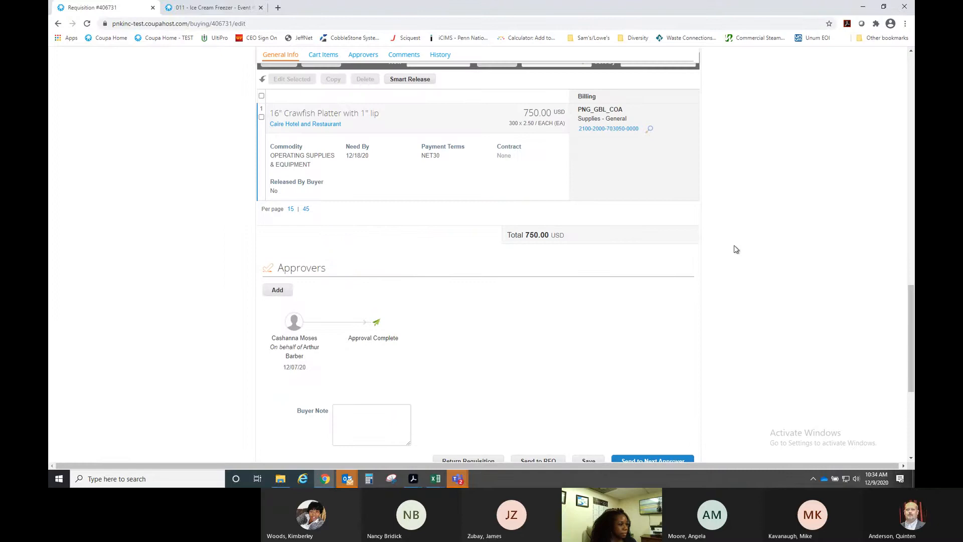
# - Send requisition #406731 to the next approver so the purchase order is issued
pyautogui.scroll(-2, 736, 250)
pyautogui.moveTo(271, 216)
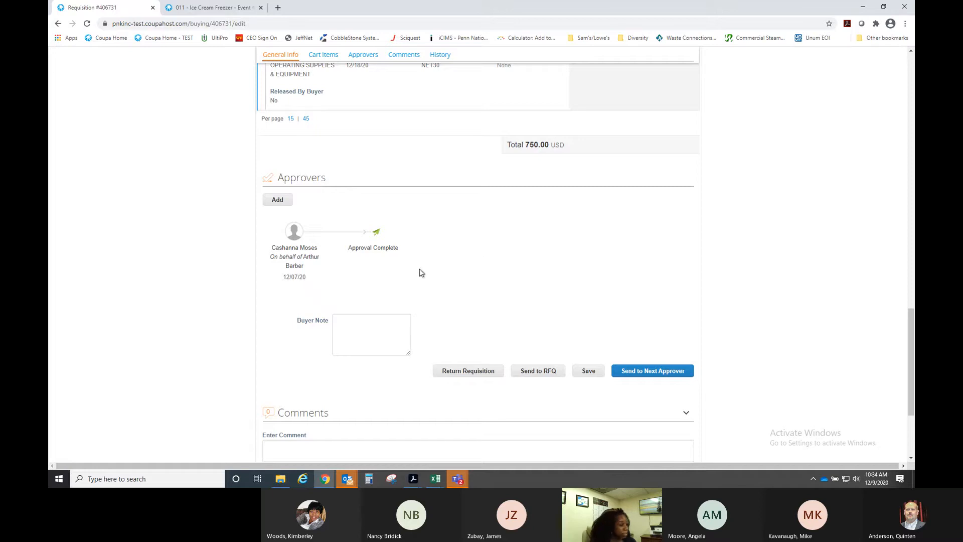
pyautogui.moveTo(310, 277)
pyautogui.scroll(1, 591, 276)
pyautogui.scroll(-1, 705, 296)
pyautogui.click(659, 377)
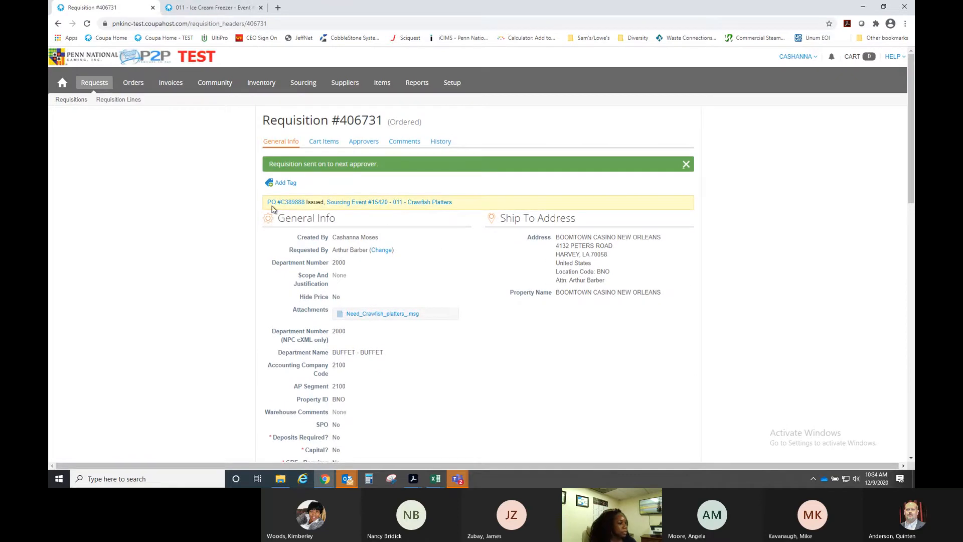
pyautogui.click(406, 203)
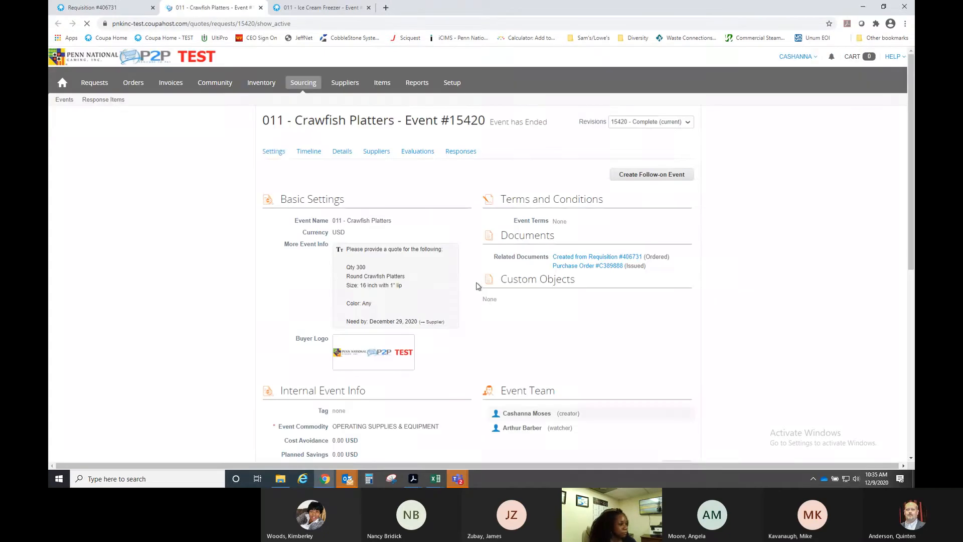
# - Scroll down the Crawfish Platters event page to its Internal Event Info section
pyautogui.scroll(-2, 555, 318)
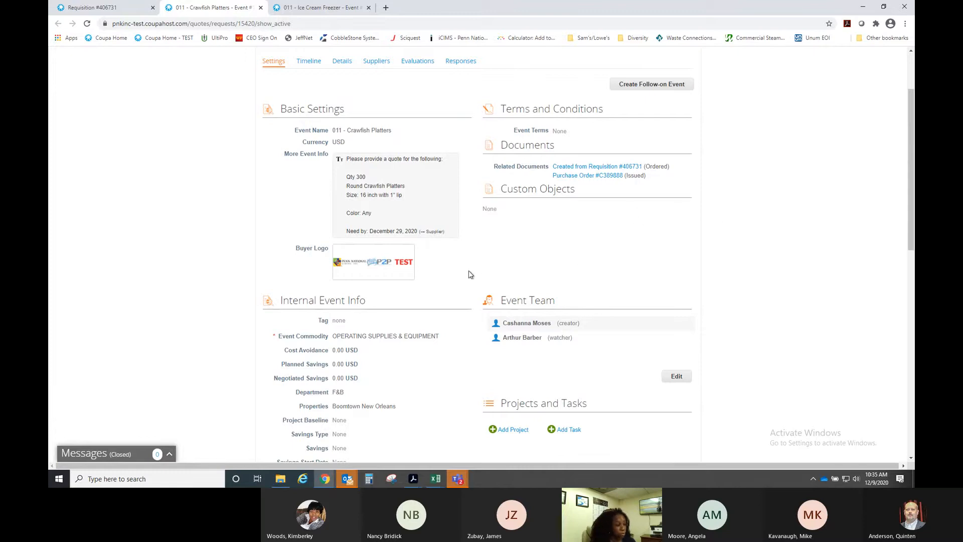
pyautogui.scroll(-3, 468, 276)
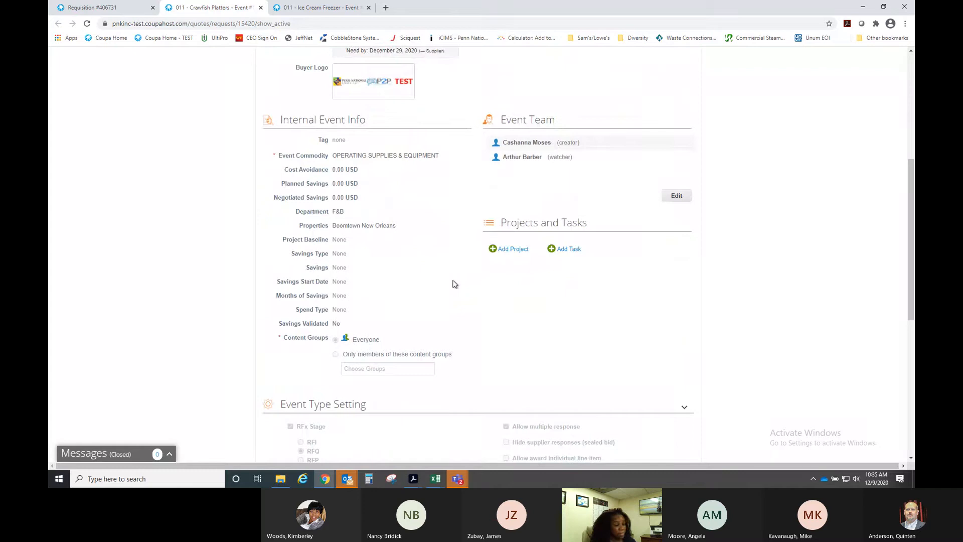
# - Edit the internal event info, auto-calculate negotiated savings, and enter a 900 project baseline
pyautogui.click(676, 197)
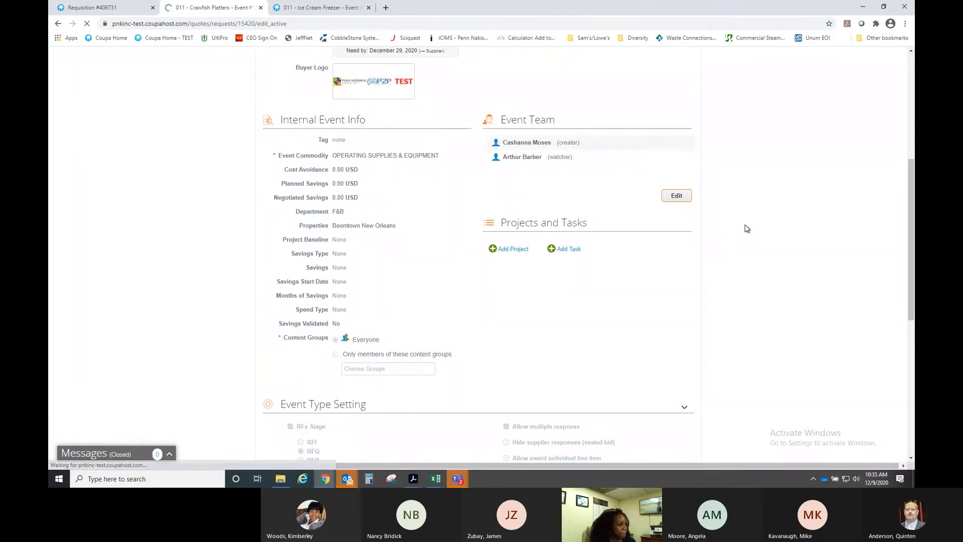
pyautogui.scroll(-3, 436, 332)
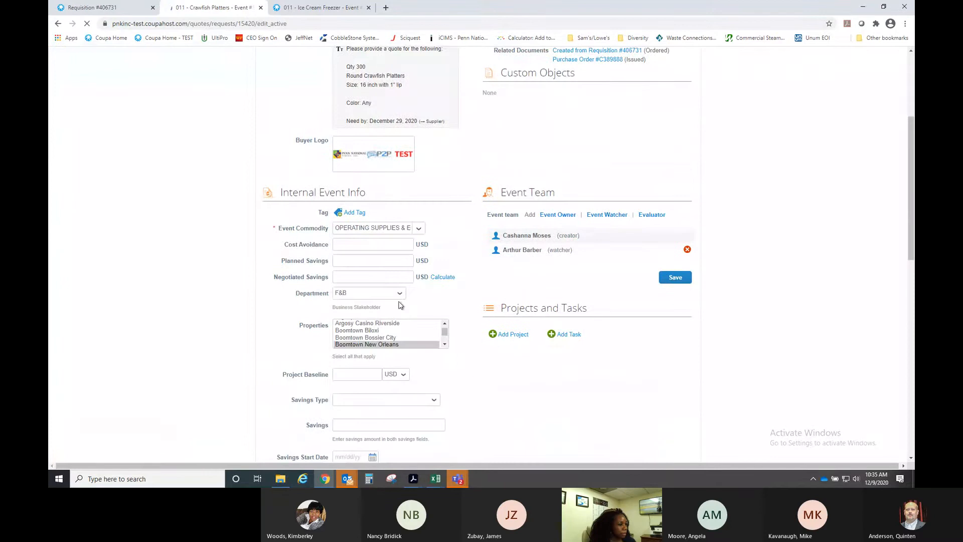
pyautogui.click(444, 279)
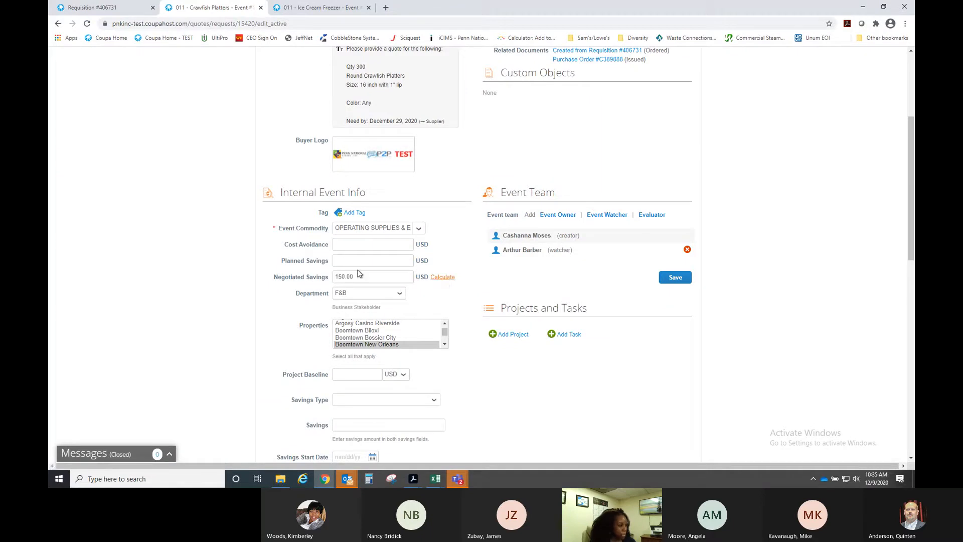
pyautogui.scroll(-2, 428, 300)
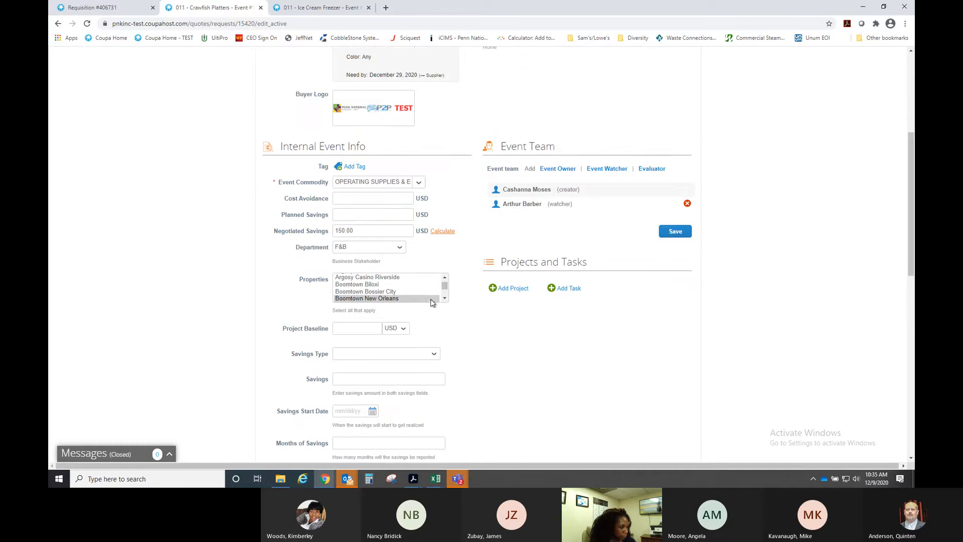
pyautogui.click(362, 284)
pyautogui.write('900.00')
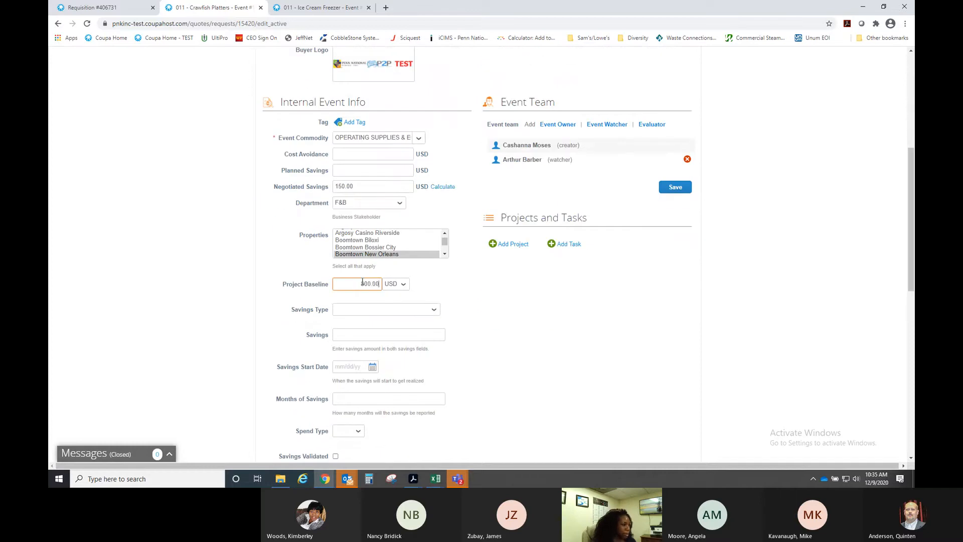
pyautogui.click(525, 261)
pyautogui.scroll(-3, 519, 282)
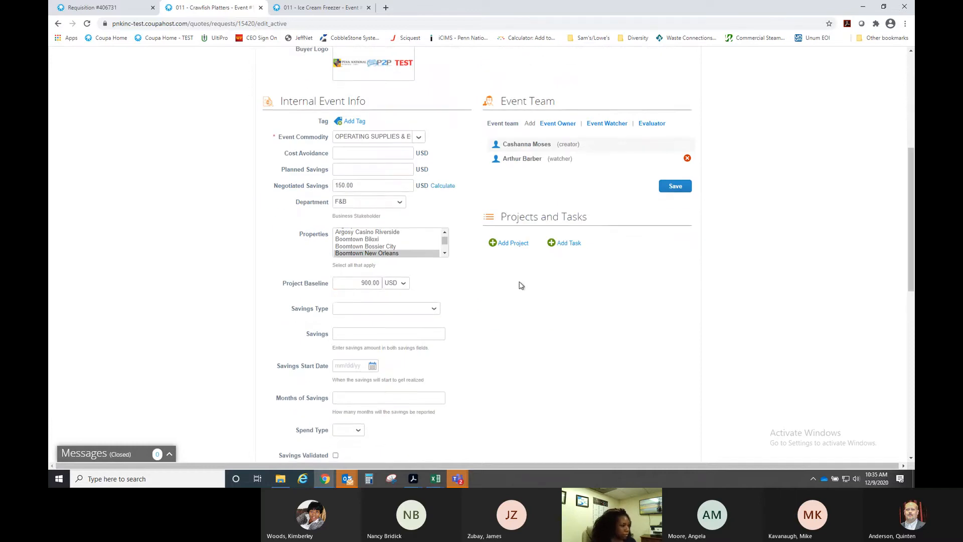
# - Set savings type New Project, savings 150.00, and savings start date 12/18/20
pyautogui.click(422, 175)
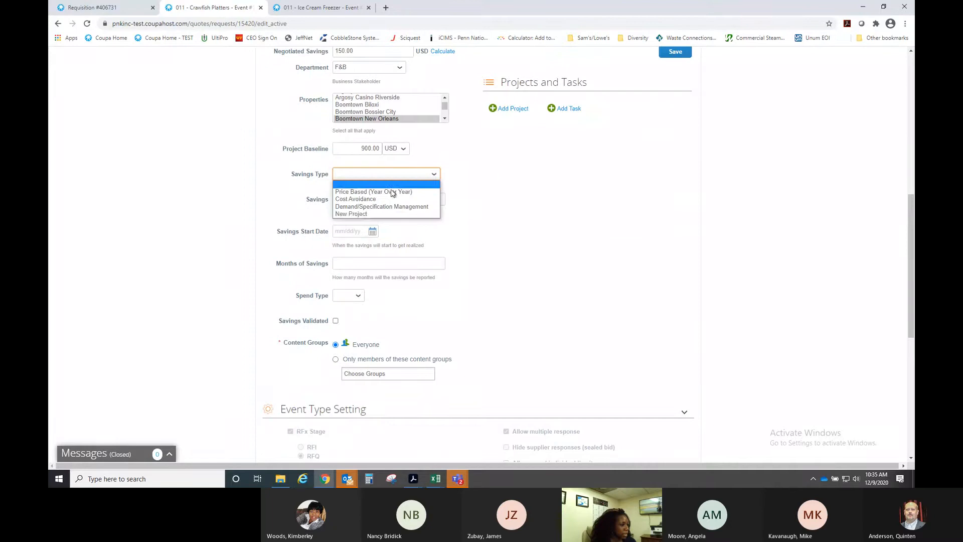
pyautogui.click(372, 215)
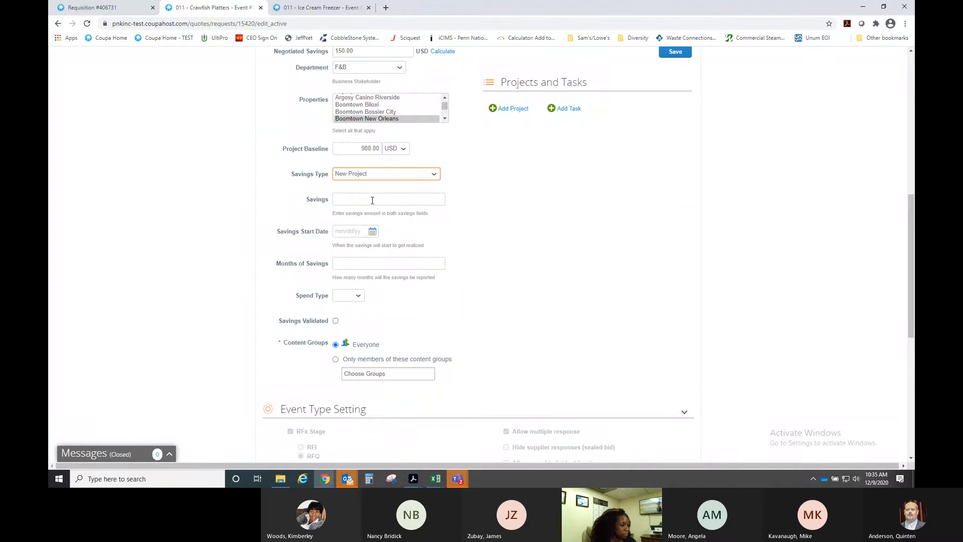
pyautogui.click(372, 200)
pyautogui.scroll(2, 563, 242)
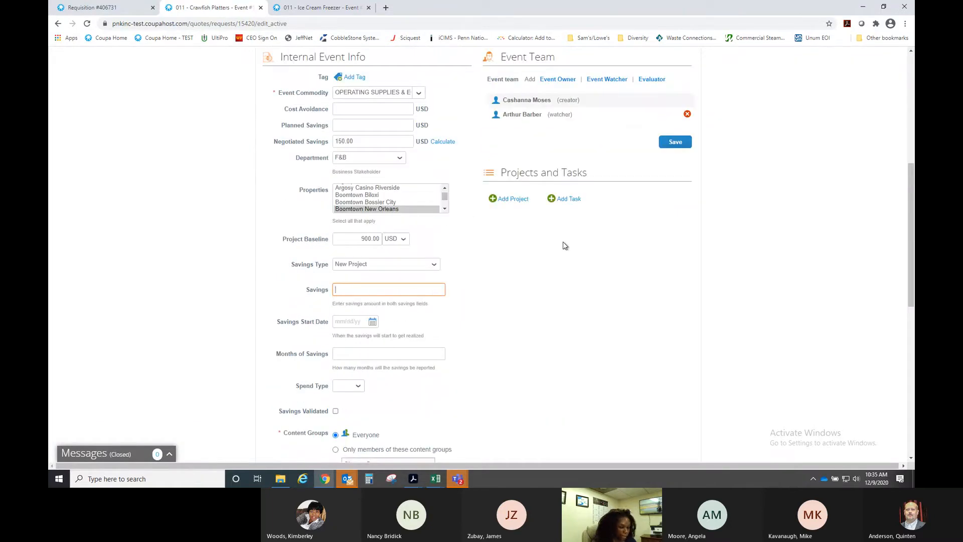
pyautogui.write('150.00')
pyautogui.click(453, 321)
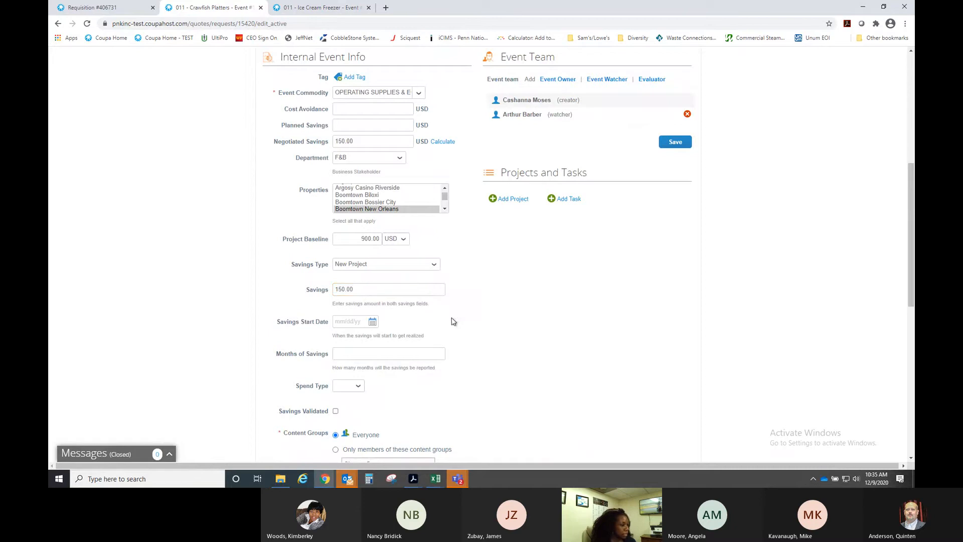
pyautogui.click(374, 322)
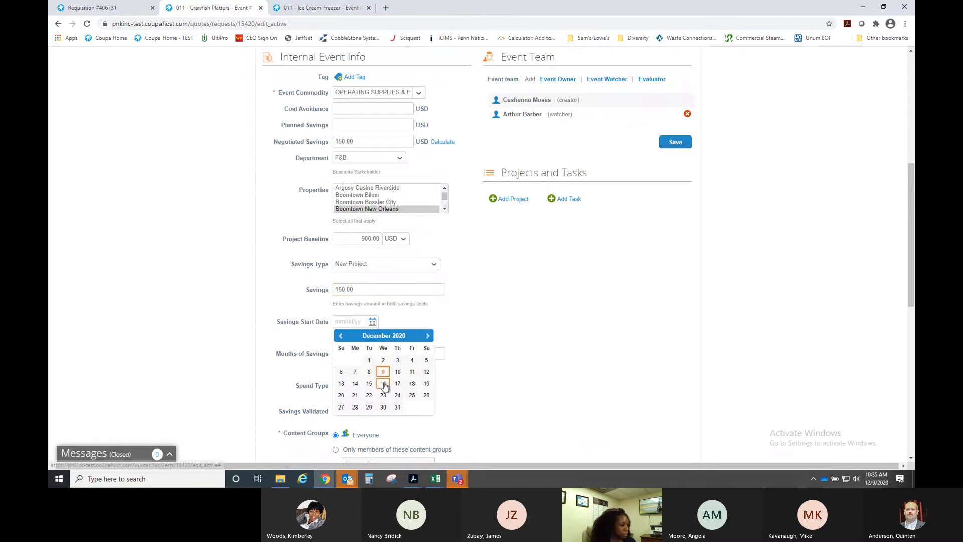
pyautogui.click(412, 383)
# - Enter 1 month of savings and set the spend type to Opex
pyautogui.click(357, 355)
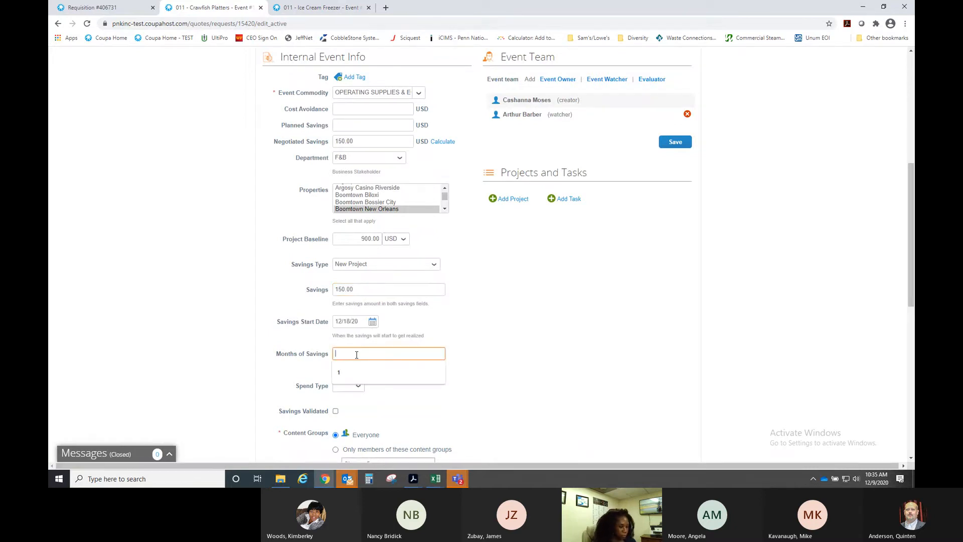
pyautogui.write('1')
pyautogui.click(565, 322)
pyautogui.scroll(-3, 339, 287)
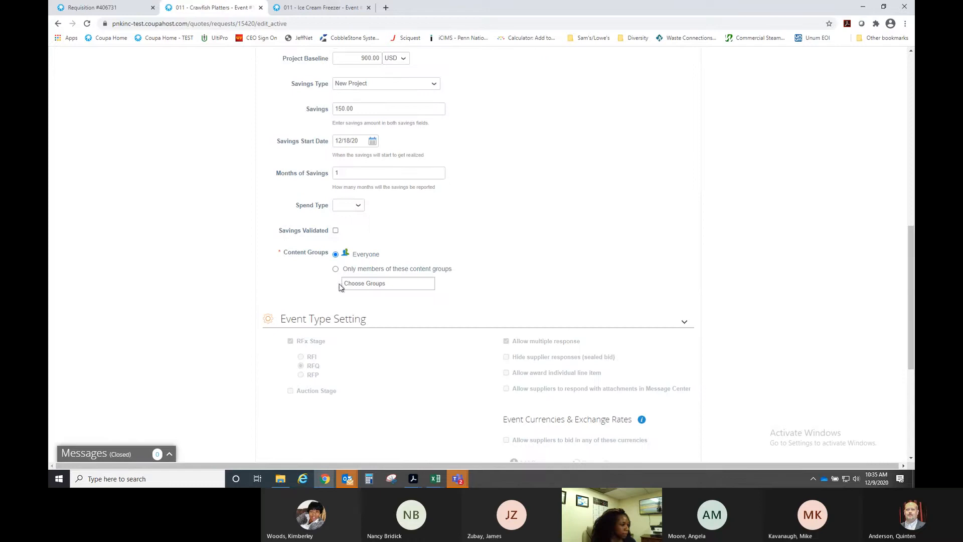
pyautogui.click(347, 206)
pyautogui.click(351, 224)
pyautogui.click(370, 233)
pyautogui.scroll(2, 502, 239)
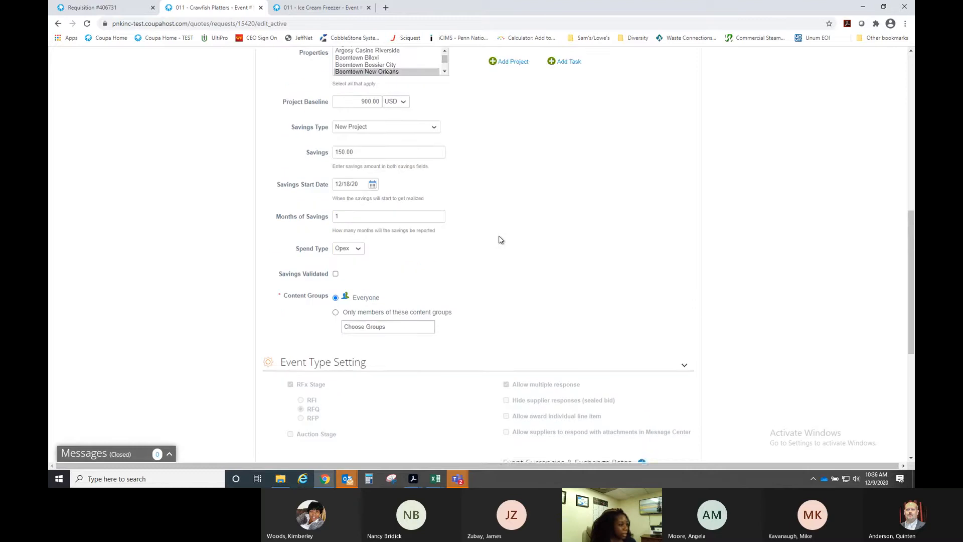
pyautogui.scroll(2, 501, 240)
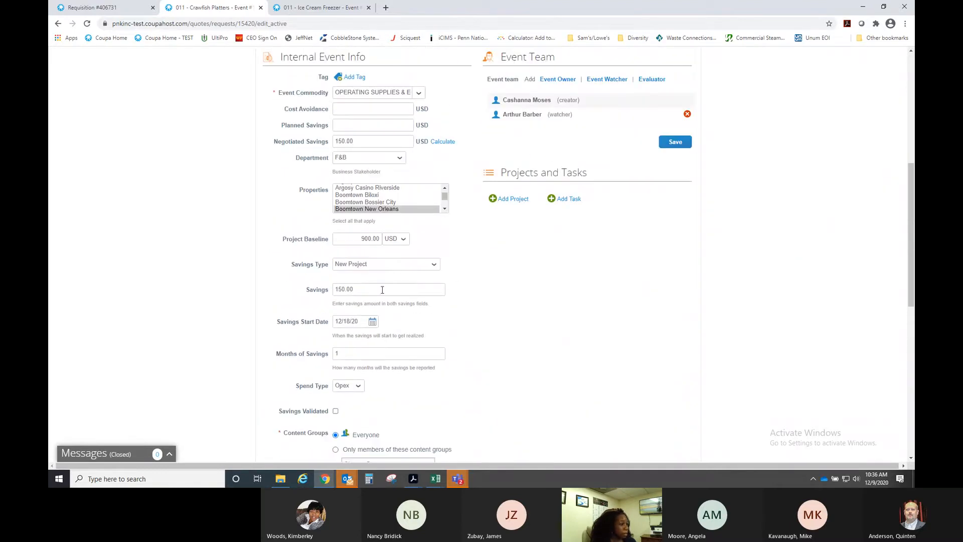
# - Save the Crawfish Platters internal event info and return to the Sourcing events list
pyautogui.click(675, 143)
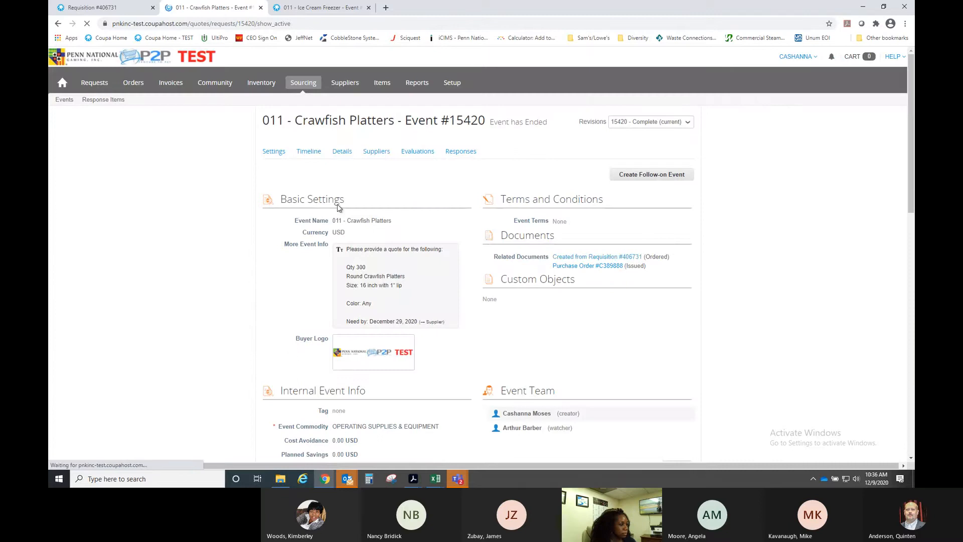
pyautogui.click(63, 101)
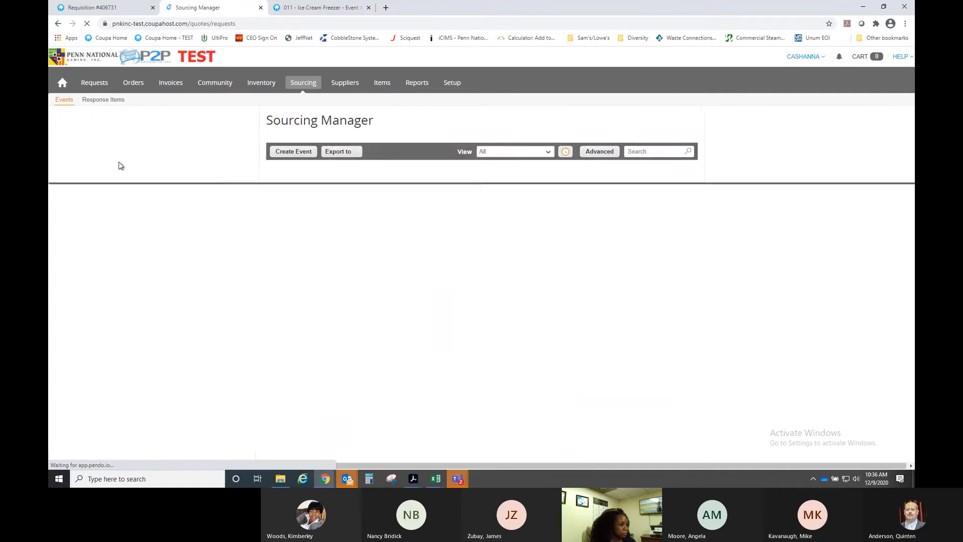
# - Switch the Sourcing Manager event list to the 011 savings report view
pyautogui.click(543, 154)
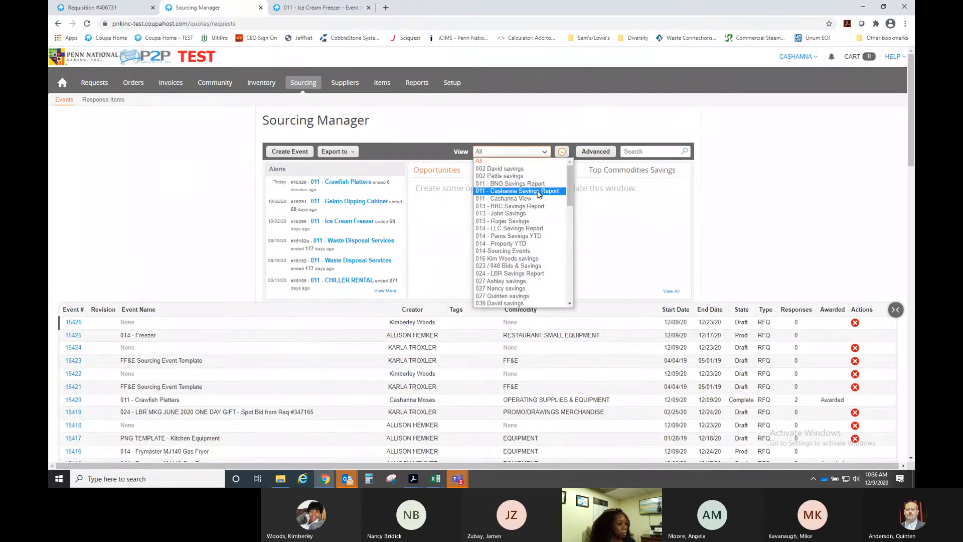
pyautogui.click(538, 192)
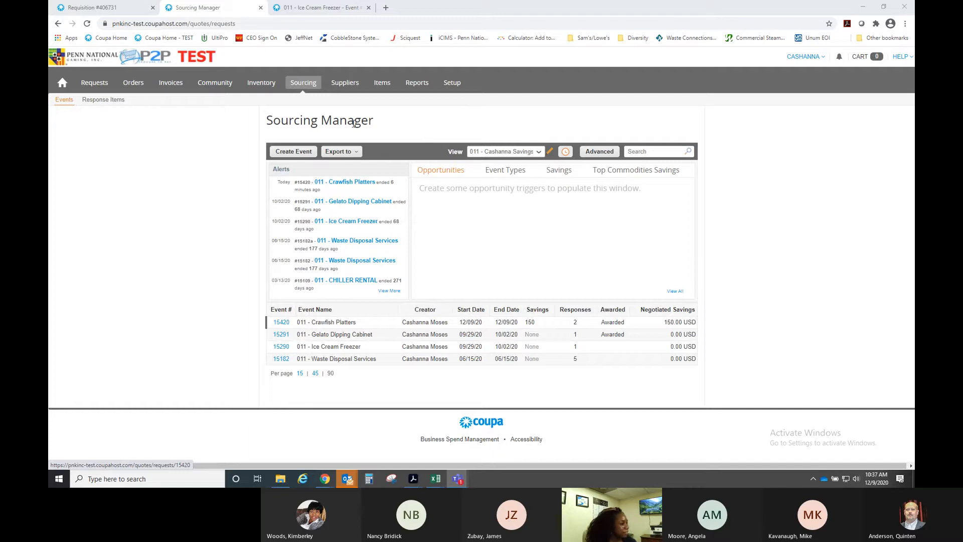
# - Create an event copied from #14854, found by searching '011 - year of the'
pyautogui.click(288, 155)
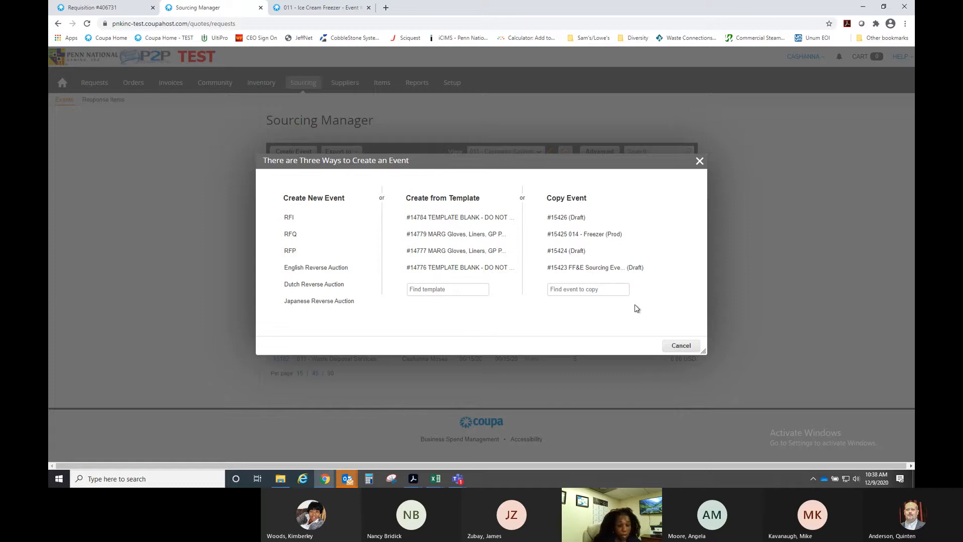
pyautogui.click(605, 291)
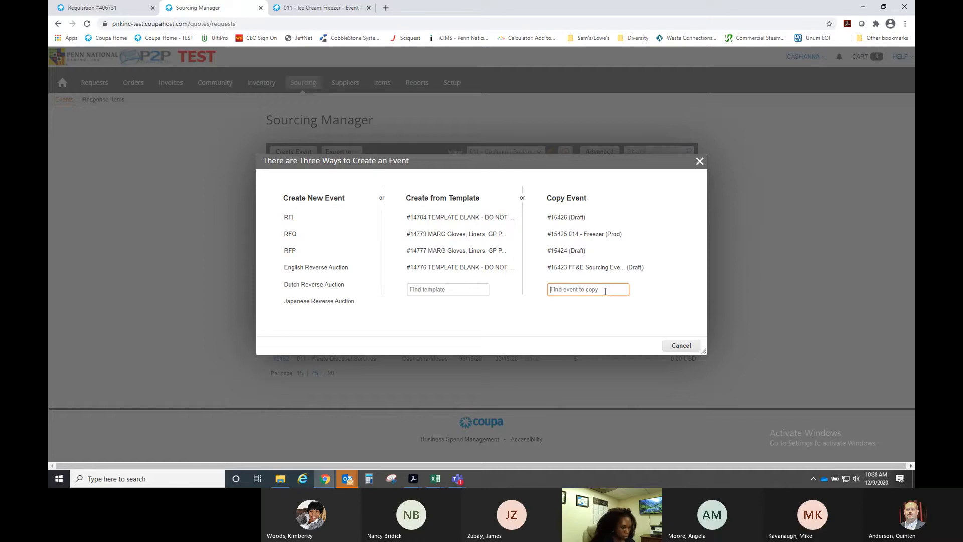
pyautogui.write('011 -')
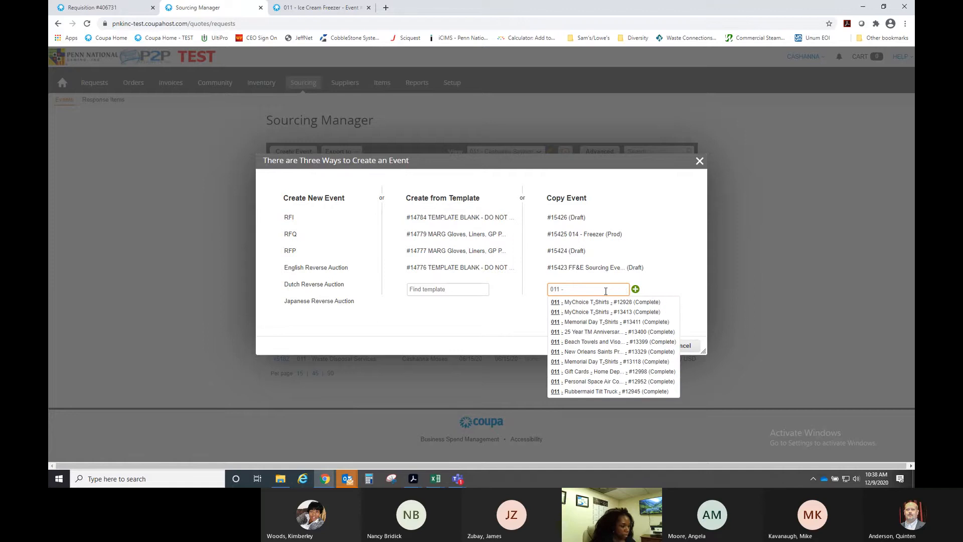
pyautogui.write(' year of the')
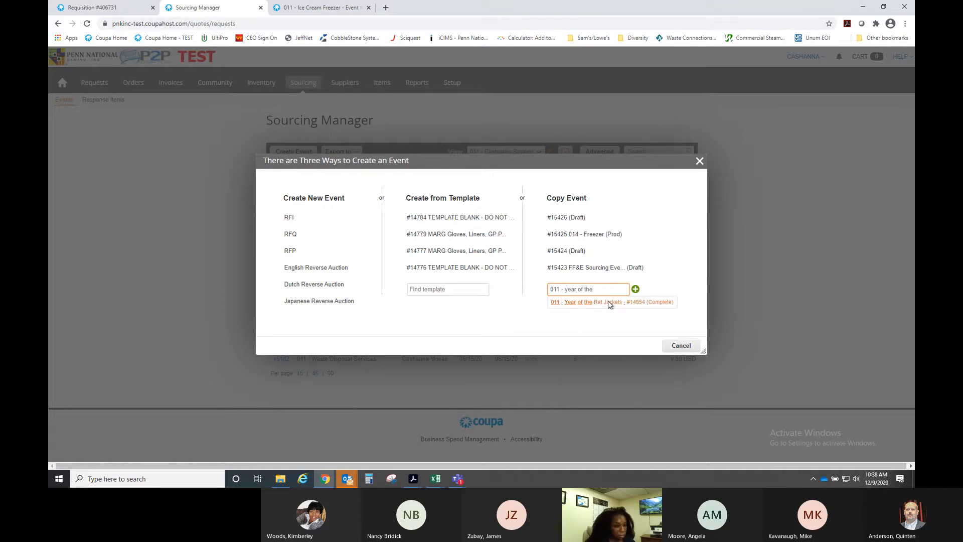
pyautogui.click(608, 302)
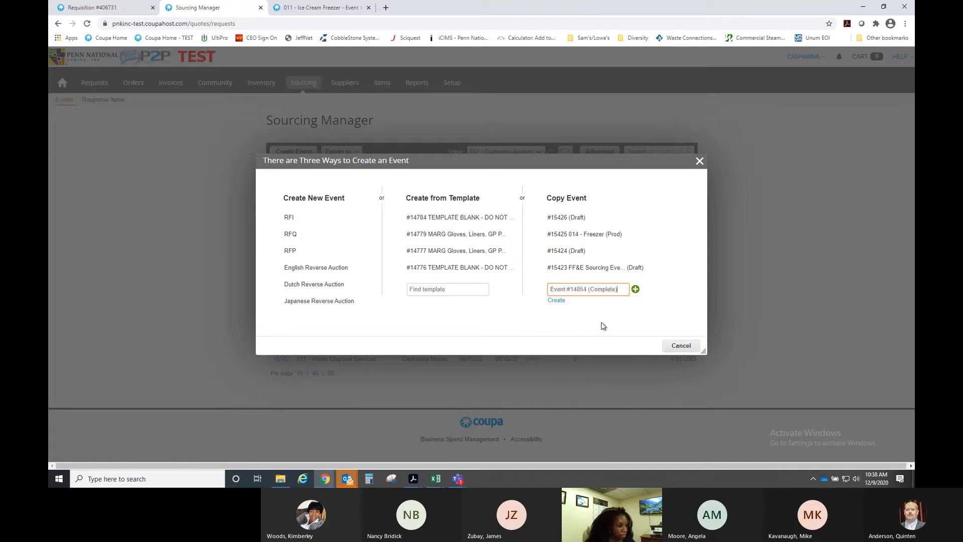
# - Create the copied event and rename it '011 - Year of the Ox Jackets'
pyautogui.click(555, 300)
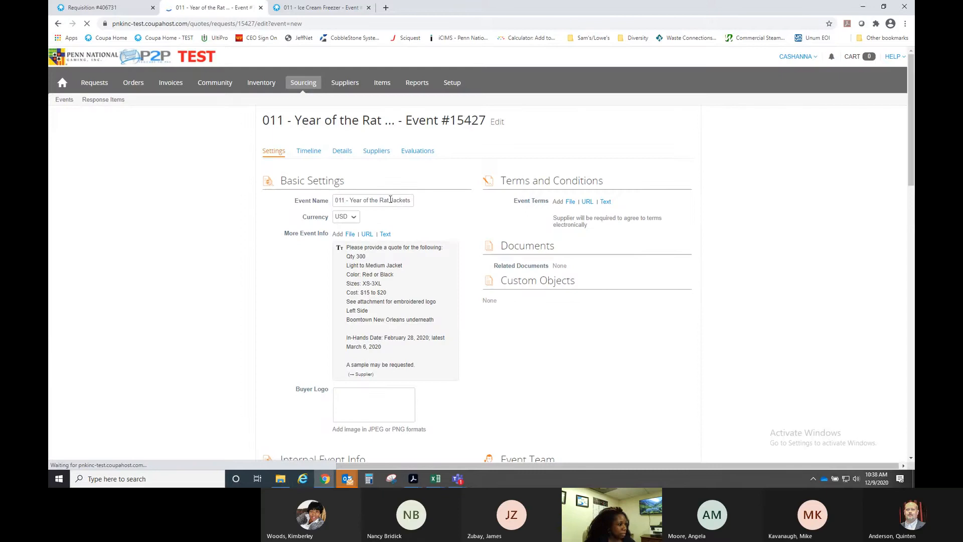
pyautogui.press('BackSpace')
pyautogui.press('BackSpace')
pyautogui.press('BackSpace')
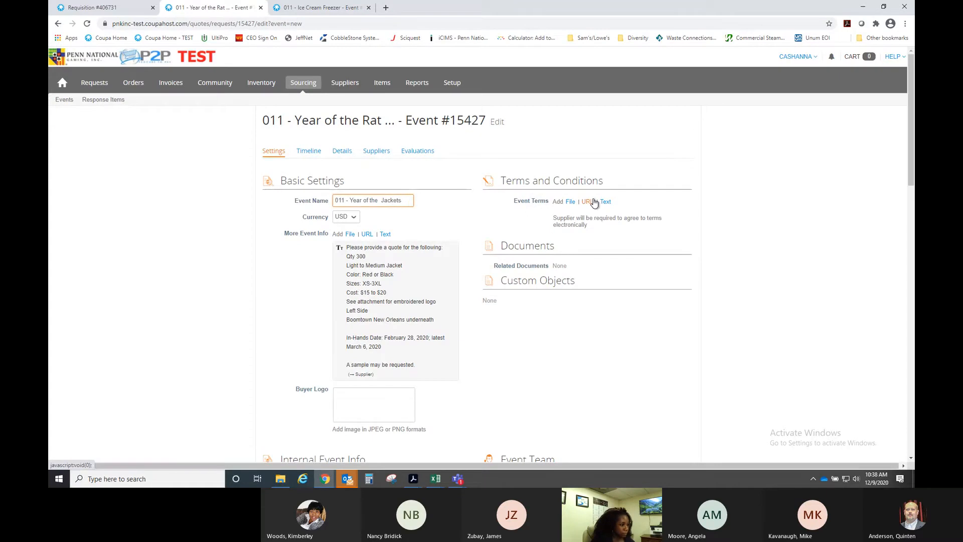
pyautogui.write('Ox')
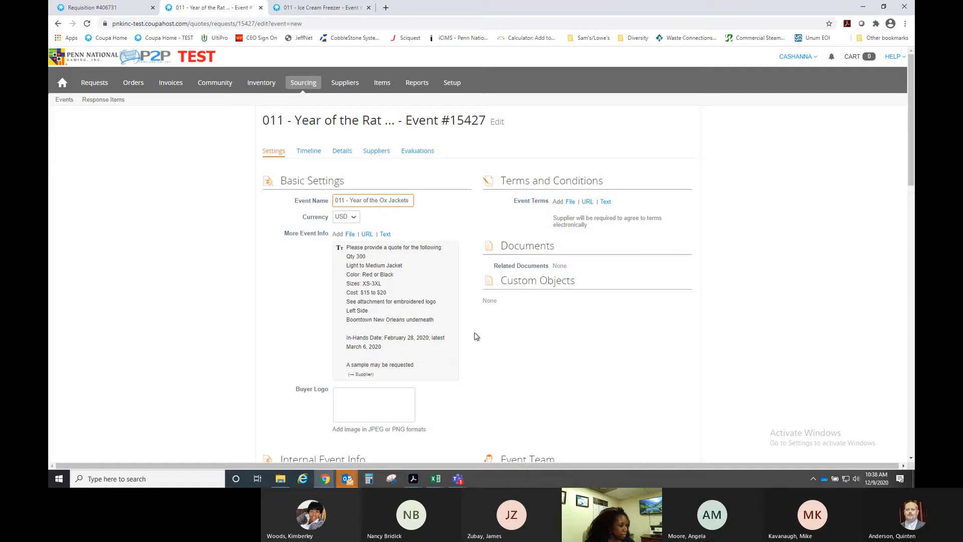
# - Add a supplier-visible event info entry with the March 6 in-hands date's year updated from 2020
pyautogui.moveTo(350, 257)
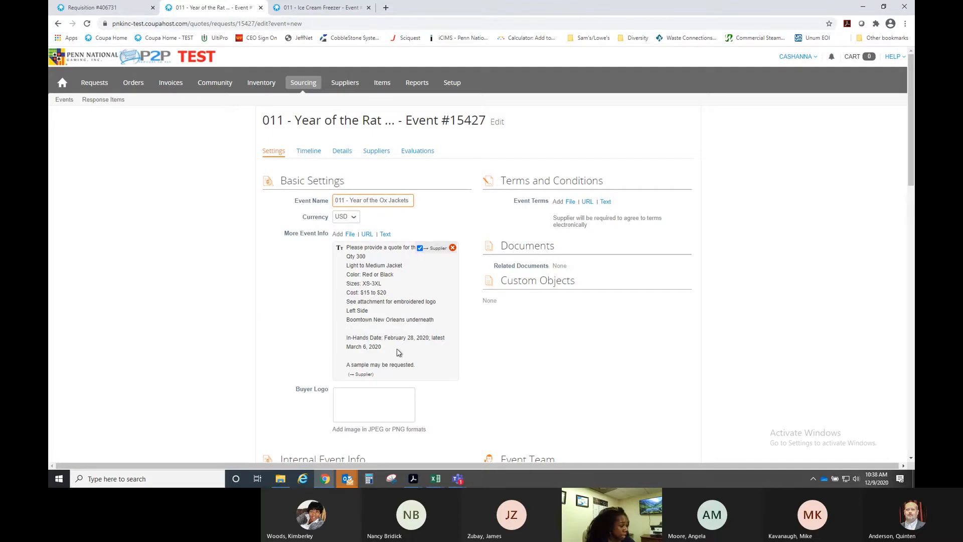
pyautogui.moveTo(346, 246); pyautogui.dragTo(432, 370)
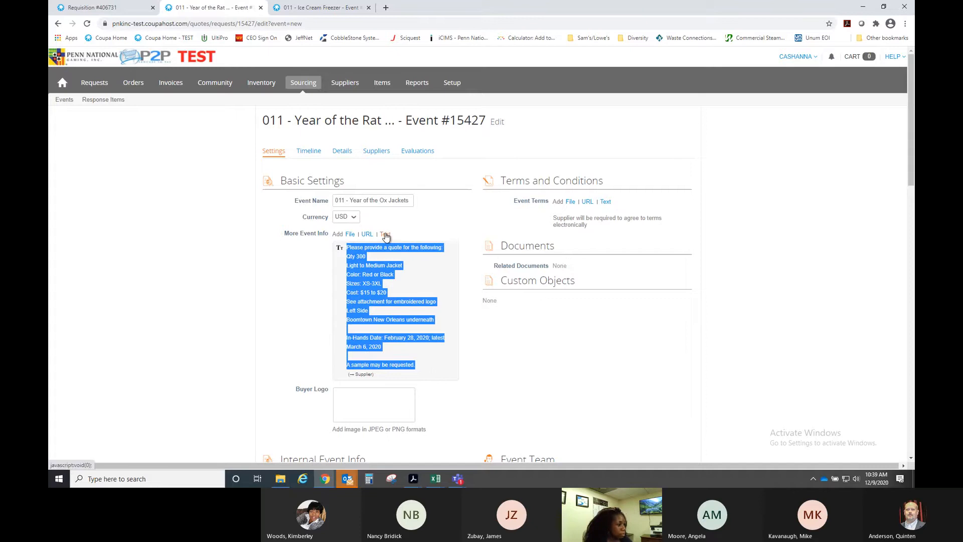
pyautogui.click(385, 235)
pyautogui.write('In-Hands Date: February 28, 2020; latest March 6, 2020  A sample may be requested.')
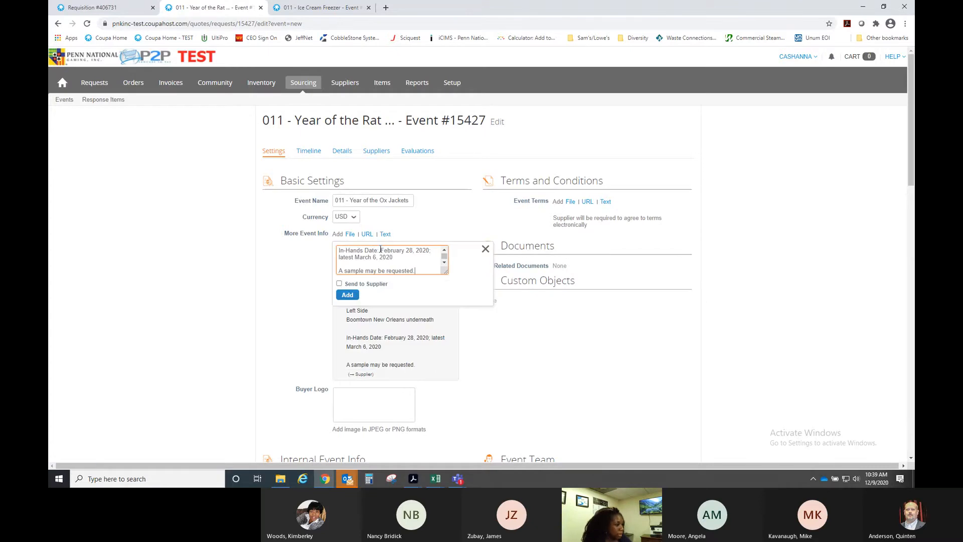
pyautogui.click(429, 250)
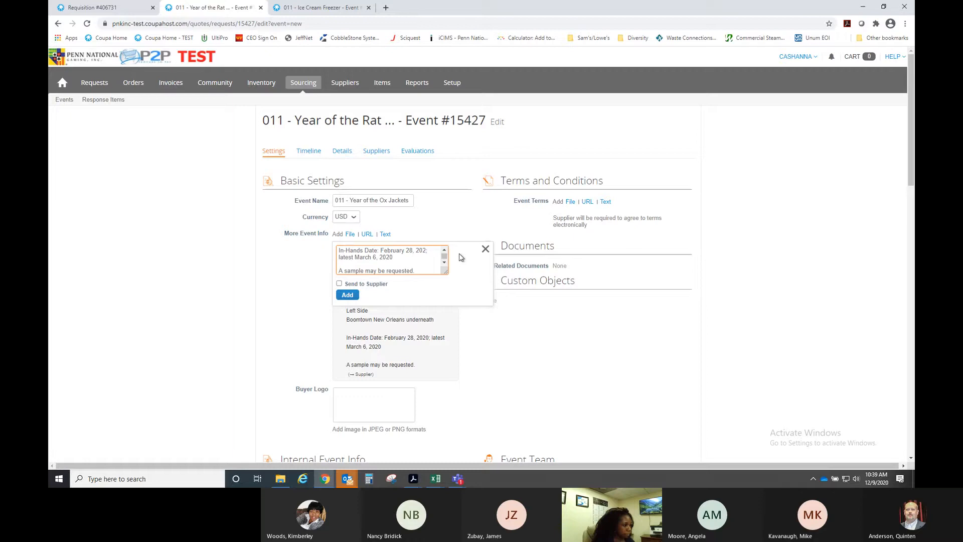
pyautogui.write('1')
pyautogui.press('BackSpace')
pyautogui.write('1')
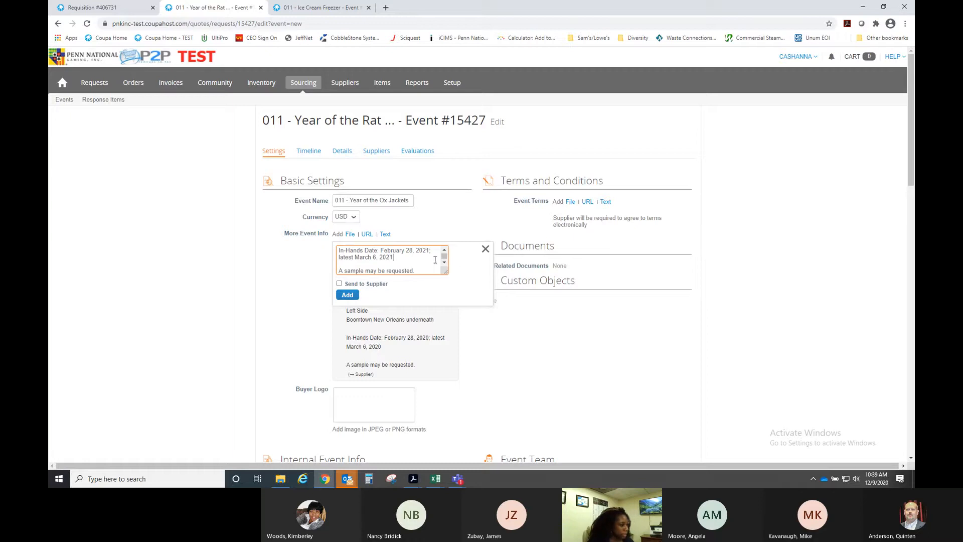
pyautogui.click(339, 284)
pyautogui.click(353, 296)
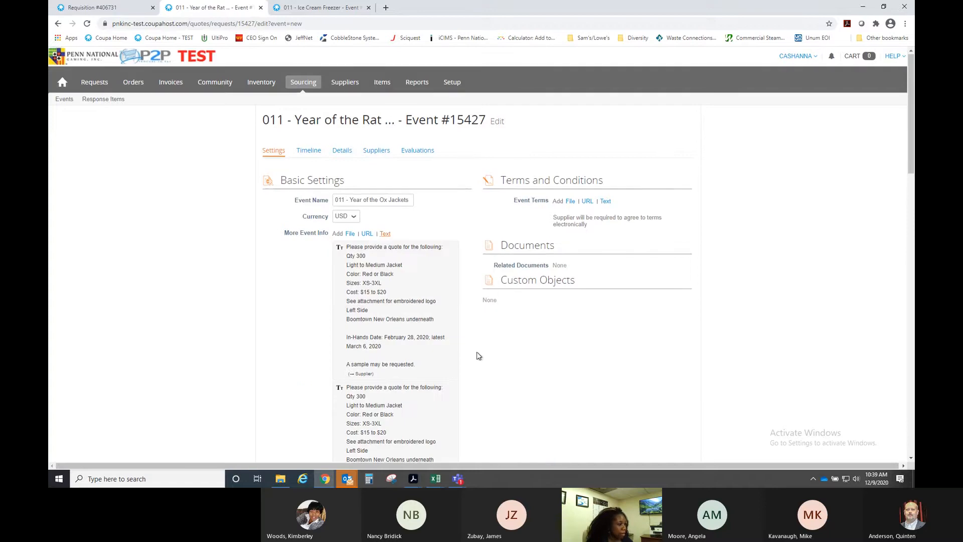
# - Delete the outdated 2020 event info text entry and show the event's Timeline
pyautogui.scroll(-1, 462, 281)
pyautogui.moveTo(452, 205)
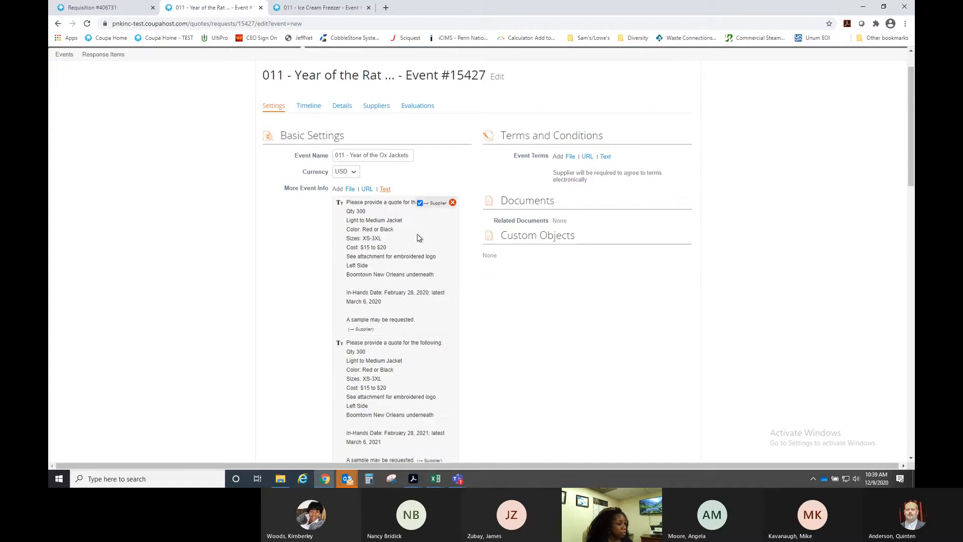
pyautogui.click(453, 203)
pyautogui.scroll(-1, 495, 295)
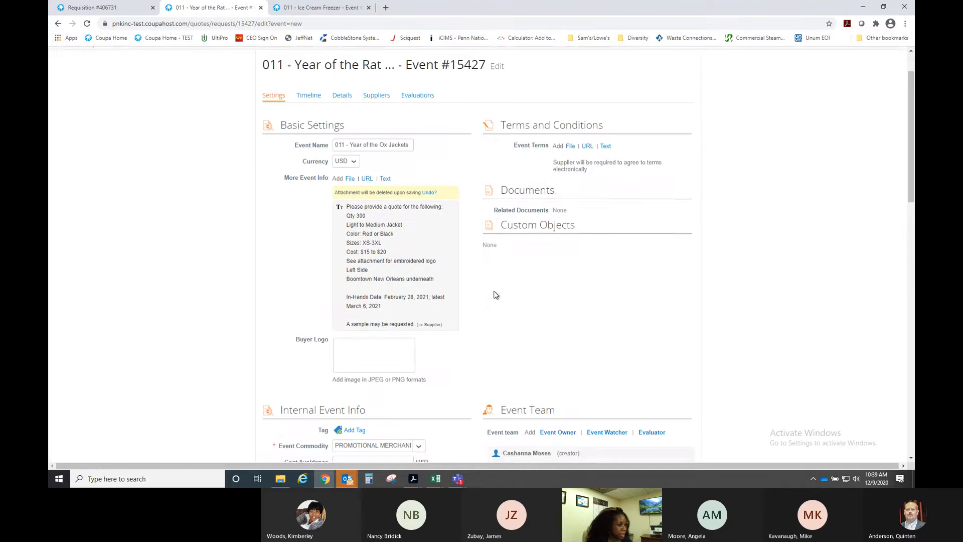
pyautogui.scroll(-2, 496, 295)
pyautogui.scroll(-3, 464, 281)
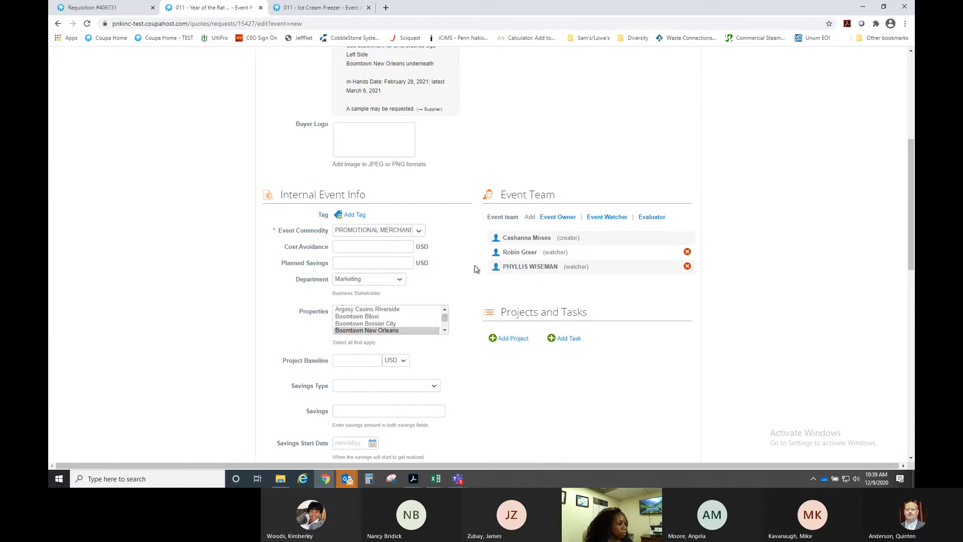
pyautogui.scroll(-1, 469, 270)
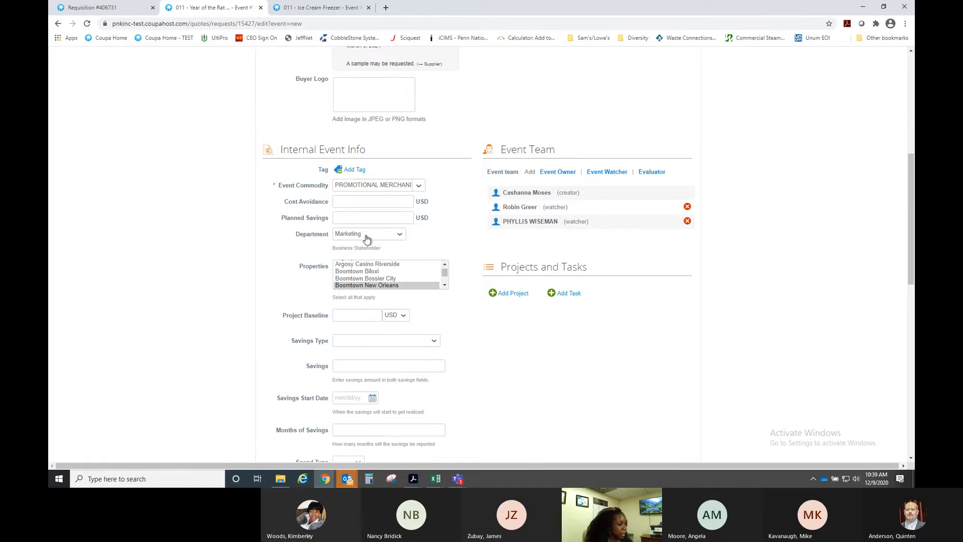
pyautogui.scroll(-7, 490, 312)
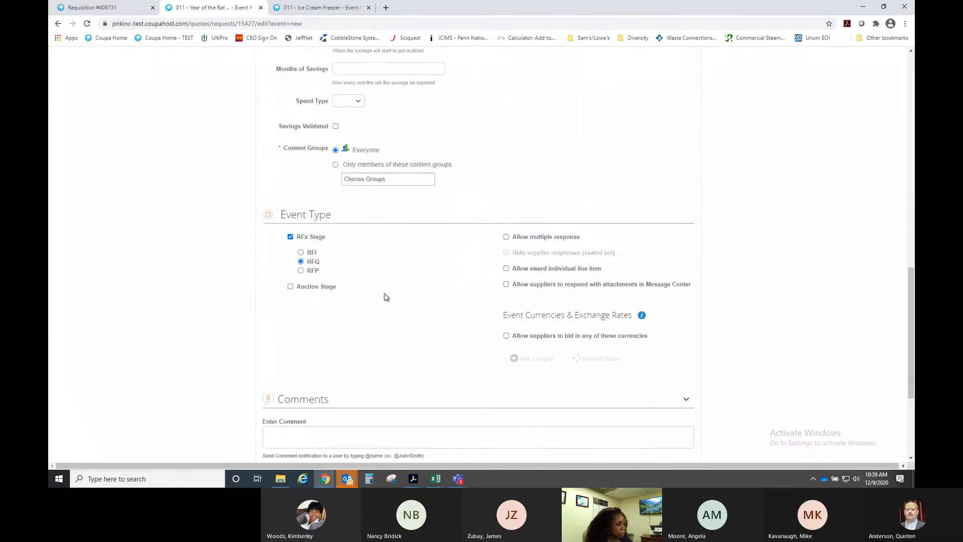
pyautogui.scroll(-1, 384, 295)
pyautogui.scroll(4, 466, 297)
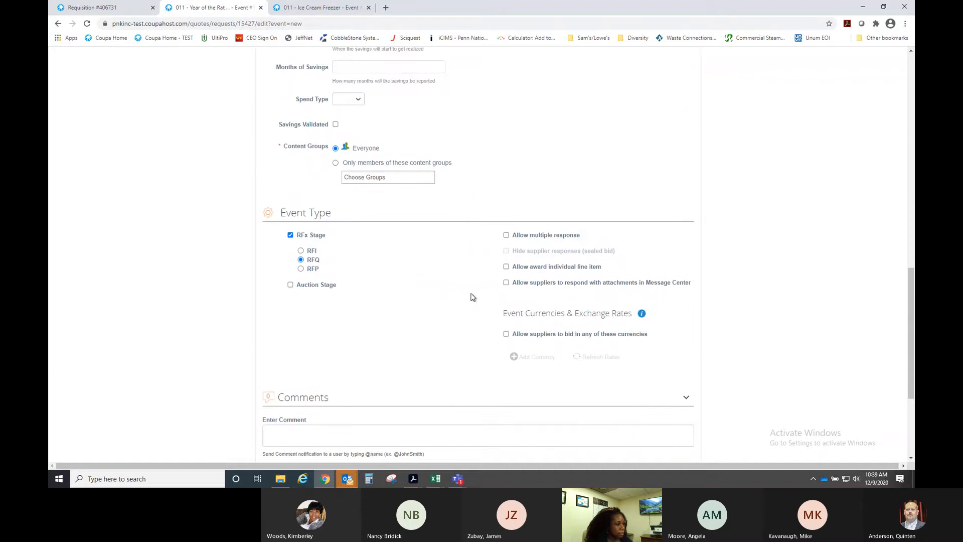
pyautogui.scroll(-4, 482, 297)
pyautogui.scroll(5, 452, 297)
pyautogui.scroll(10, 464, 297)
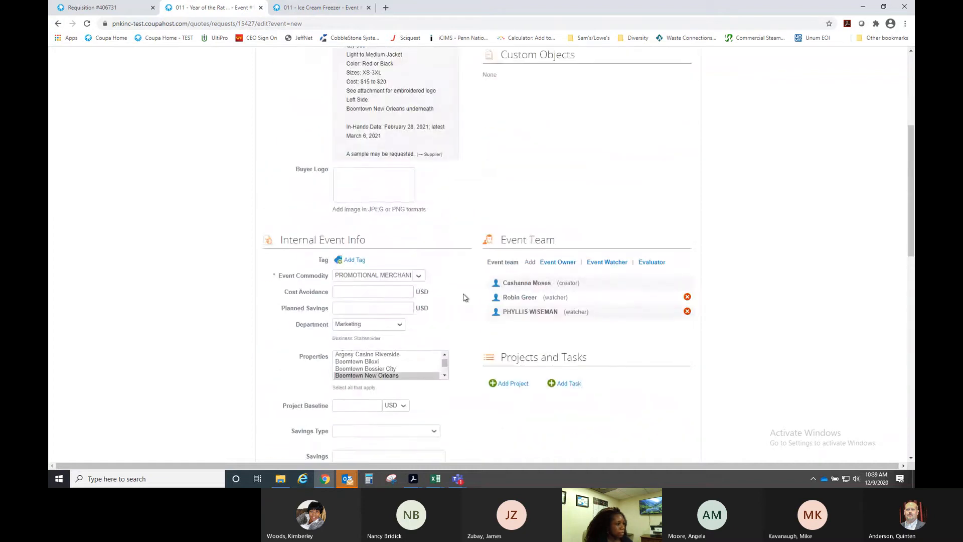
pyautogui.click(314, 153)
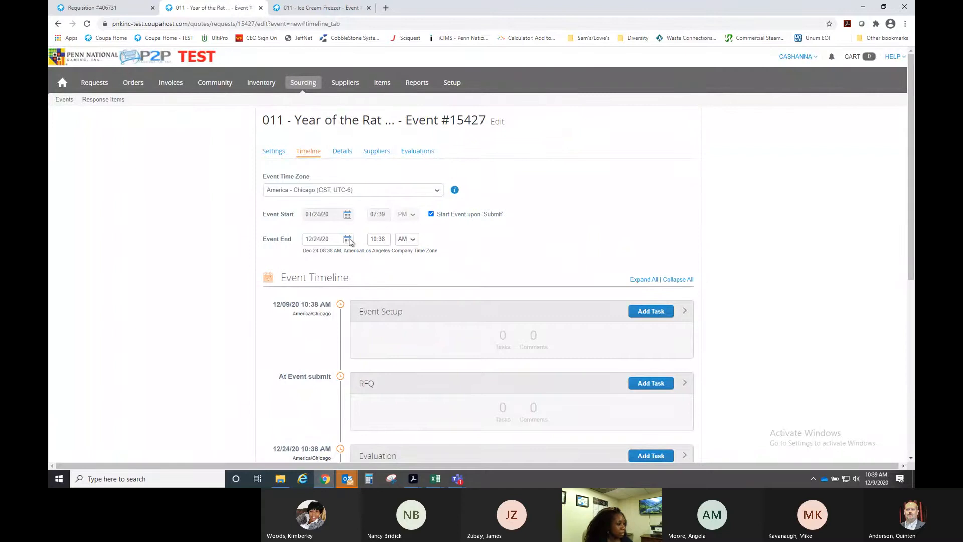
# - Set the Event End date to 12/14/20 and the end time to 12:00 PM
pyautogui.click(347, 240)
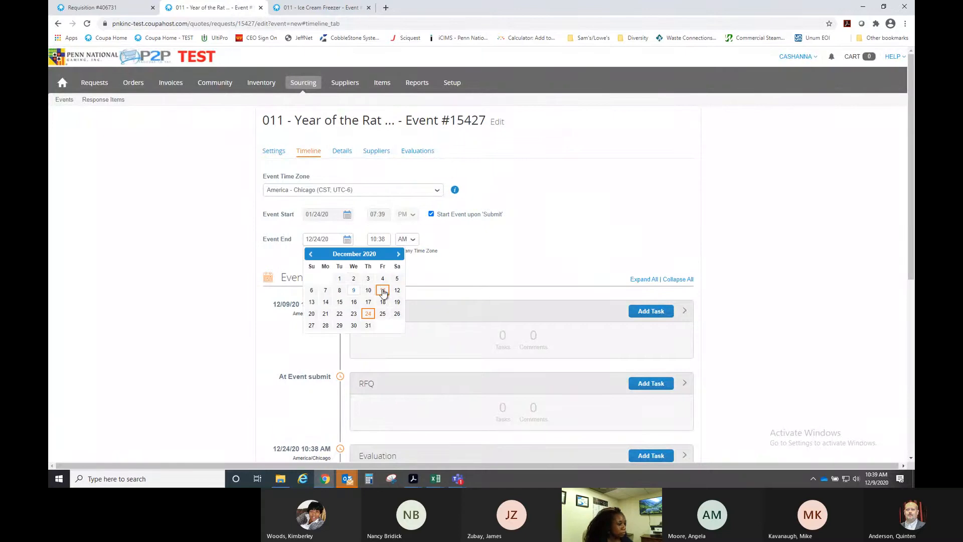
pyautogui.click(326, 301)
pyautogui.click(377, 239)
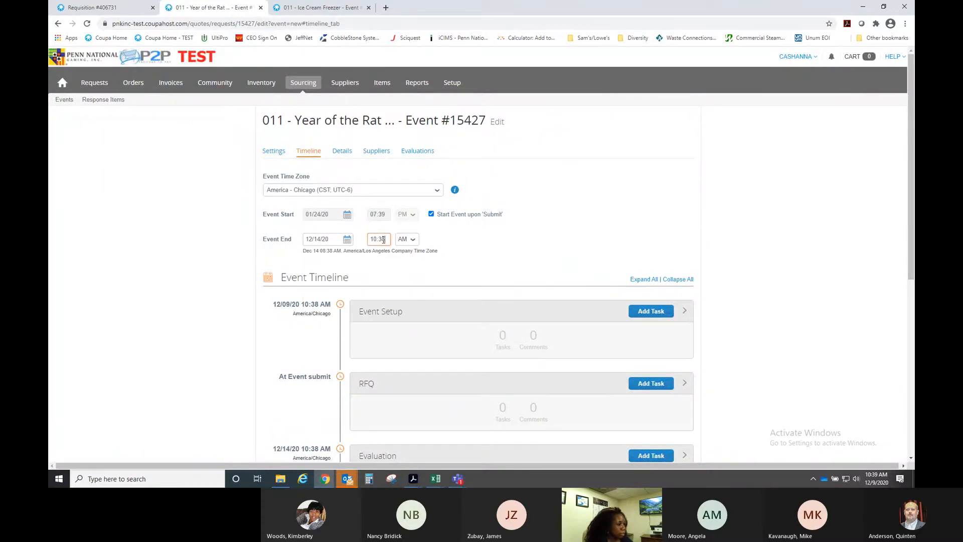
pyautogui.write('11')
pyautogui.press('BackSpace')
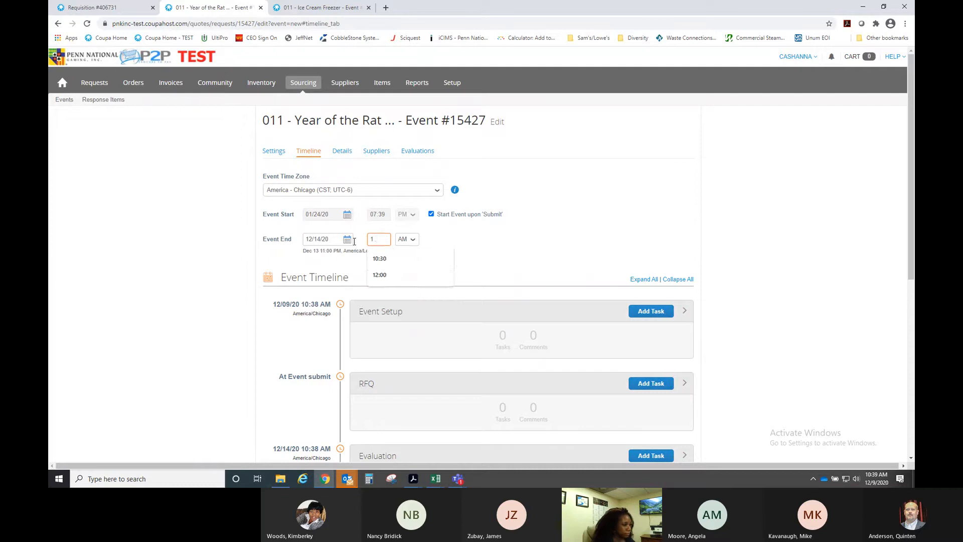
pyautogui.write('2:00')
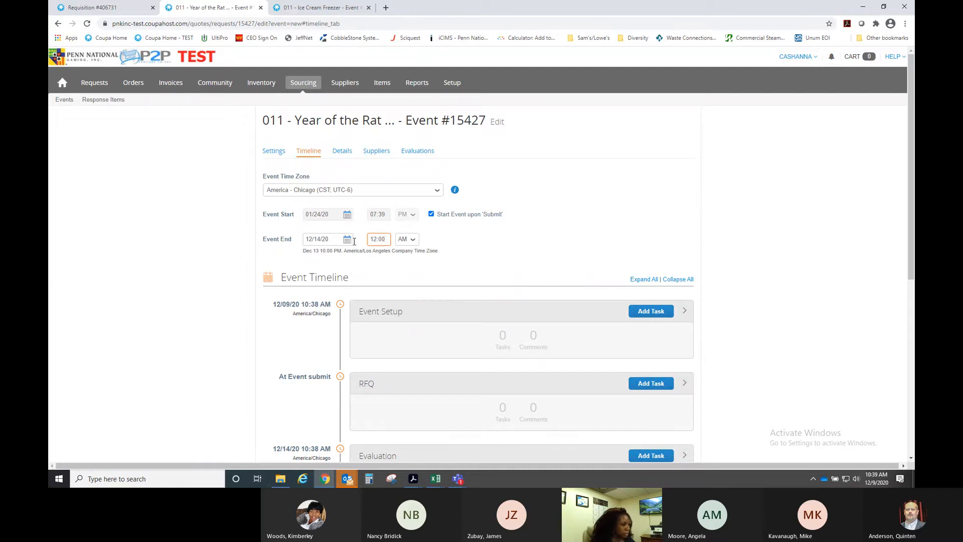
pyautogui.click(413, 239)
pyautogui.click(413, 257)
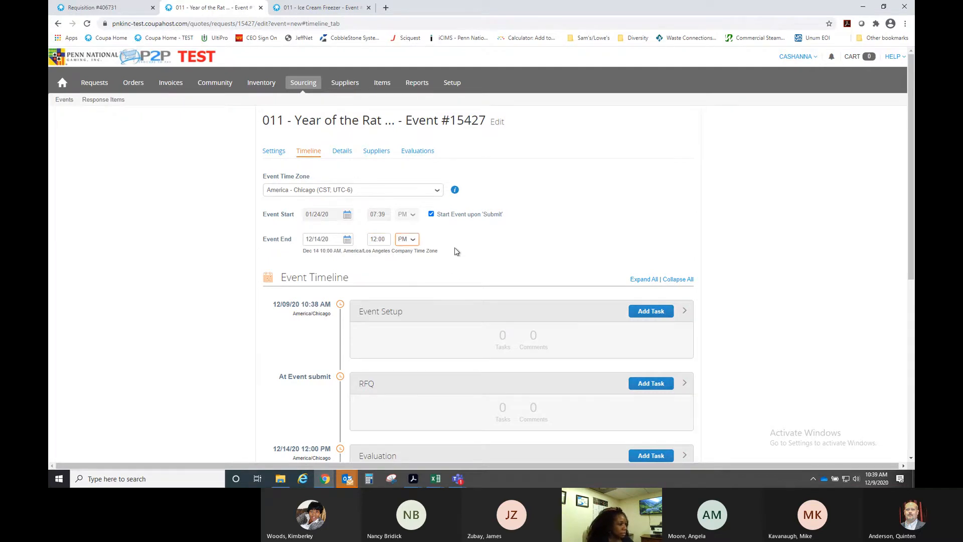
# - Rename the jacket item from Rat to Year of the Ox Jacket
pyautogui.click(349, 153)
pyautogui.scroll(-1, 458, 246)
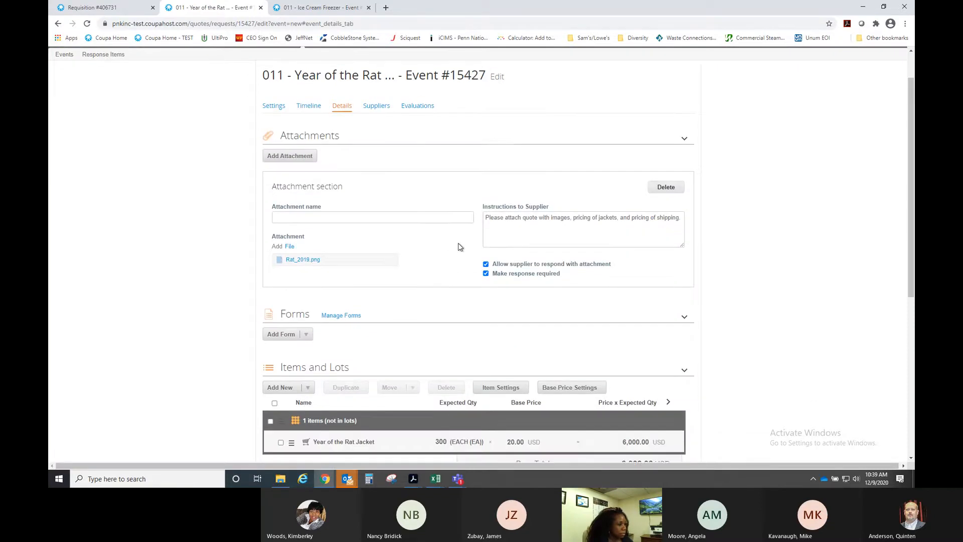
pyautogui.scroll(-1, 458, 247)
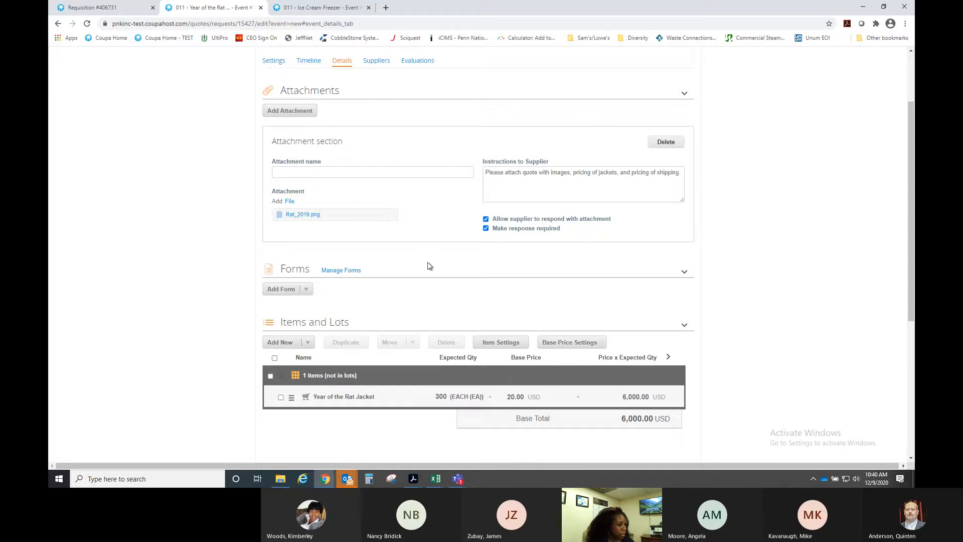
pyautogui.scroll(-1, 427, 267)
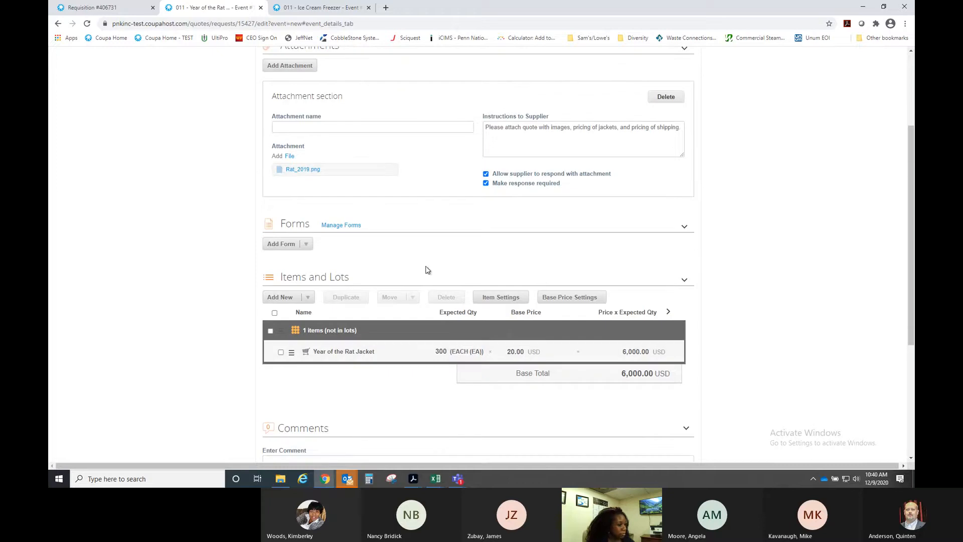
pyautogui.click(409, 354)
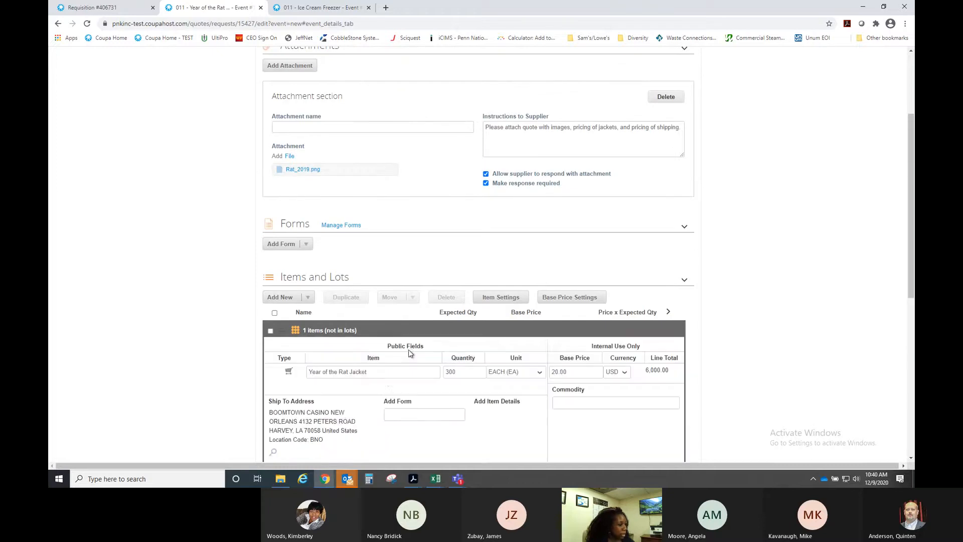
pyautogui.click(350, 371)
pyautogui.press('BackSpace')
pyautogui.press('BackSpace')
pyautogui.press('BackSpace')
pyautogui.press('BackSpace')
pyautogui.write('O')
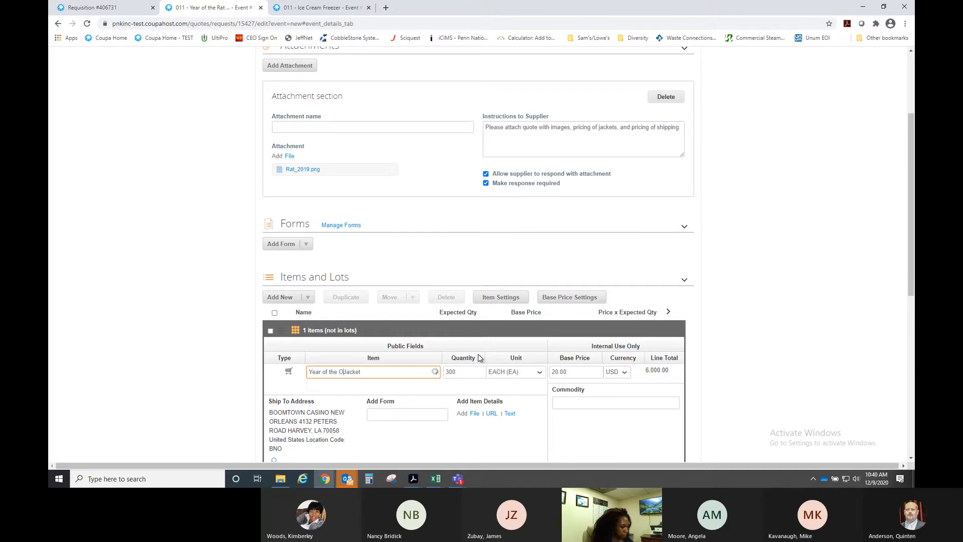
pyautogui.write('x')
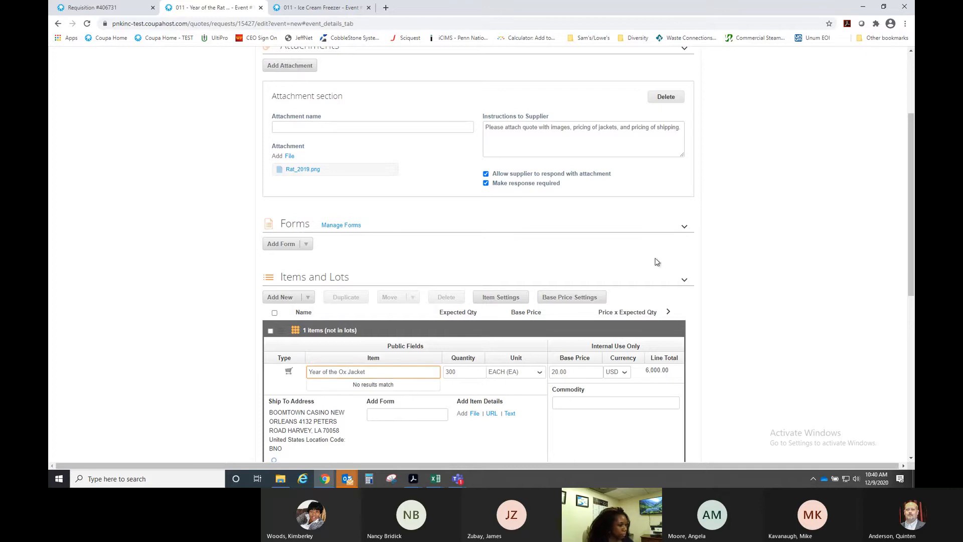
pyautogui.click(707, 312)
# - Upload Year_of_the_Ox.jpg from the Pictures folder as a new attachment file
pyautogui.scroll(-3, 702, 311)
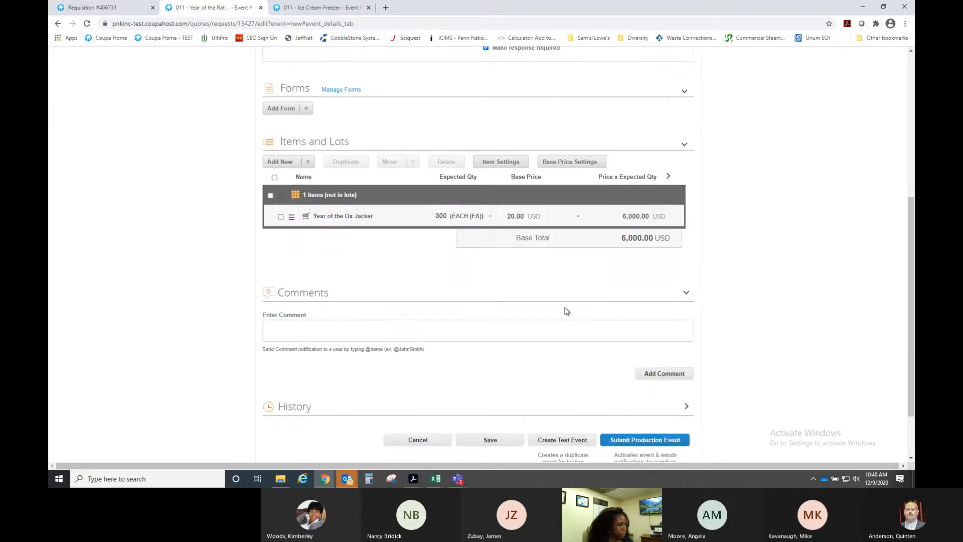
pyautogui.scroll(3, 566, 311)
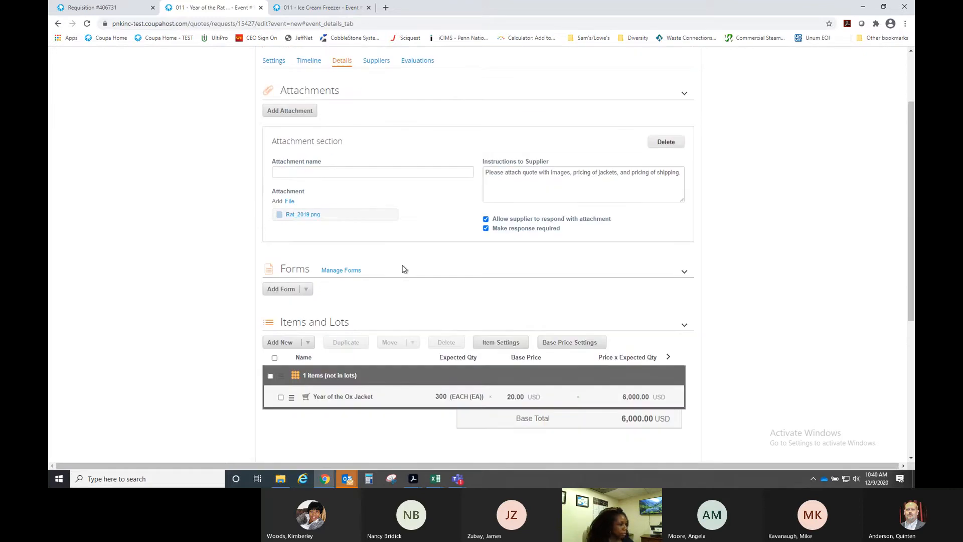
pyautogui.click(290, 201)
pyautogui.click(294, 219)
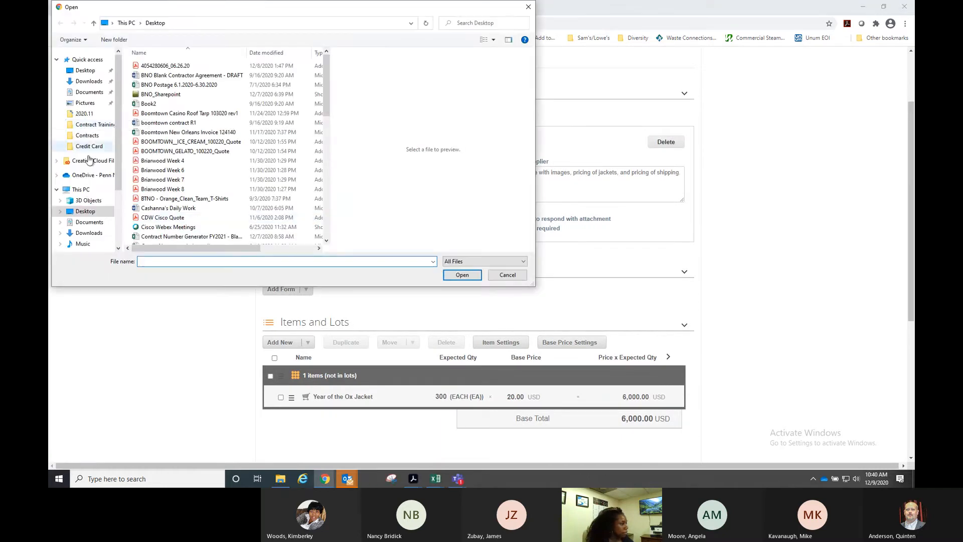
pyautogui.scroll(-2, 88, 159)
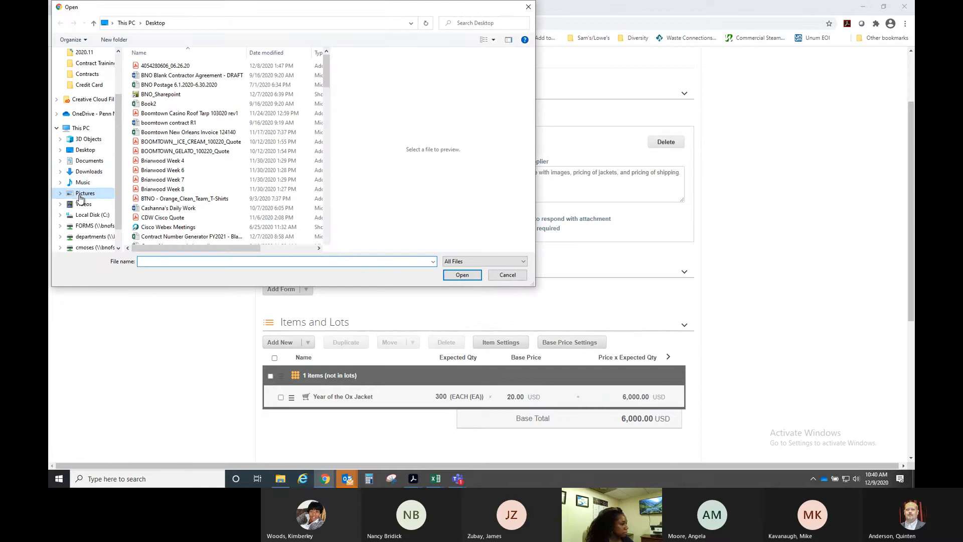
pyautogui.click(80, 196)
pyautogui.scroll(-15, 201, 183)
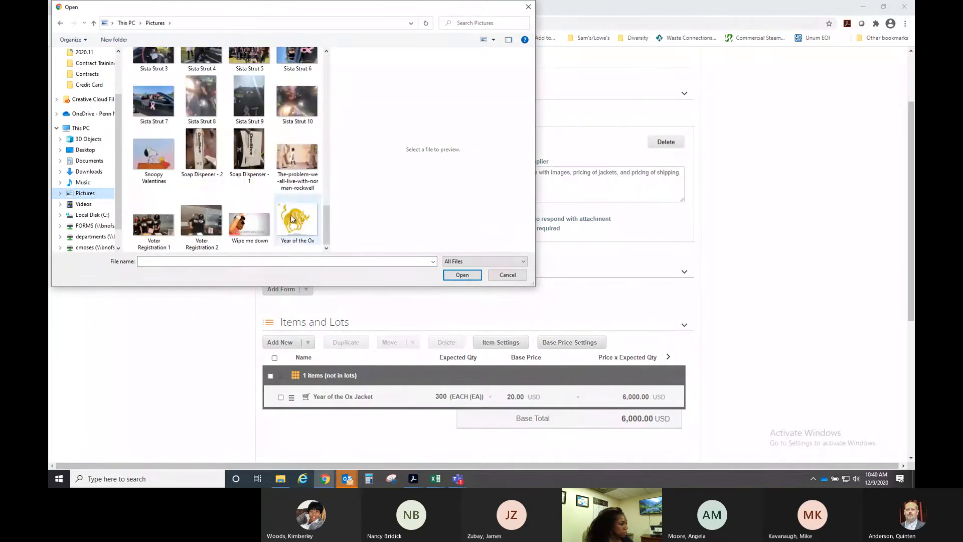
pyautogui.click(293, 219)
pyautogui.click(462, 274)
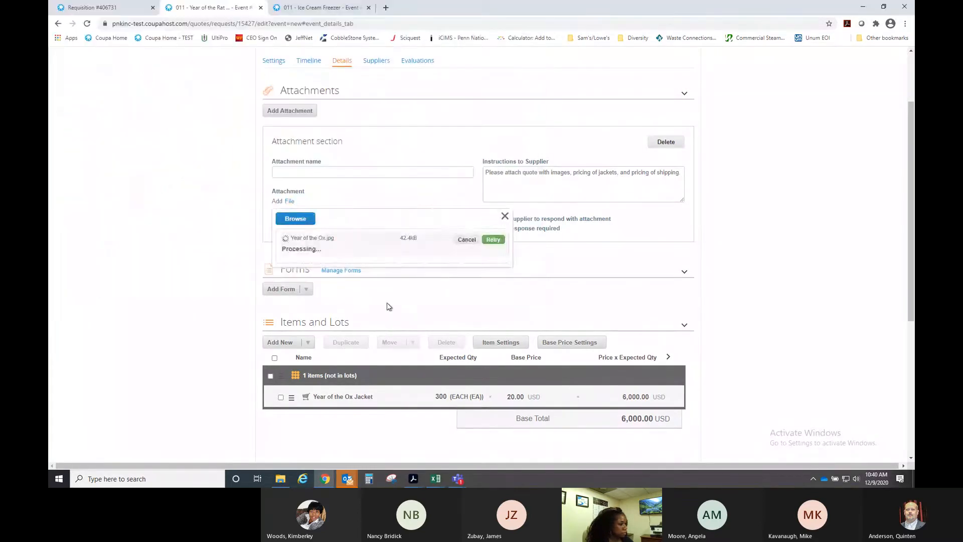
# - Delete the old Rat_2019.png file and name the attachment 'Year of the Ox Image'
pyautogui.click(391, 216)
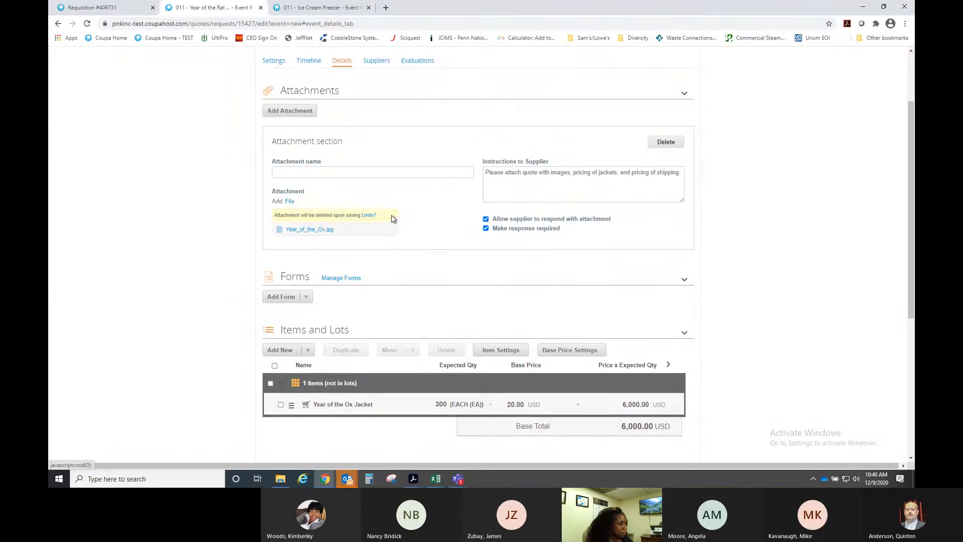
pyautogui.click(371, 172)
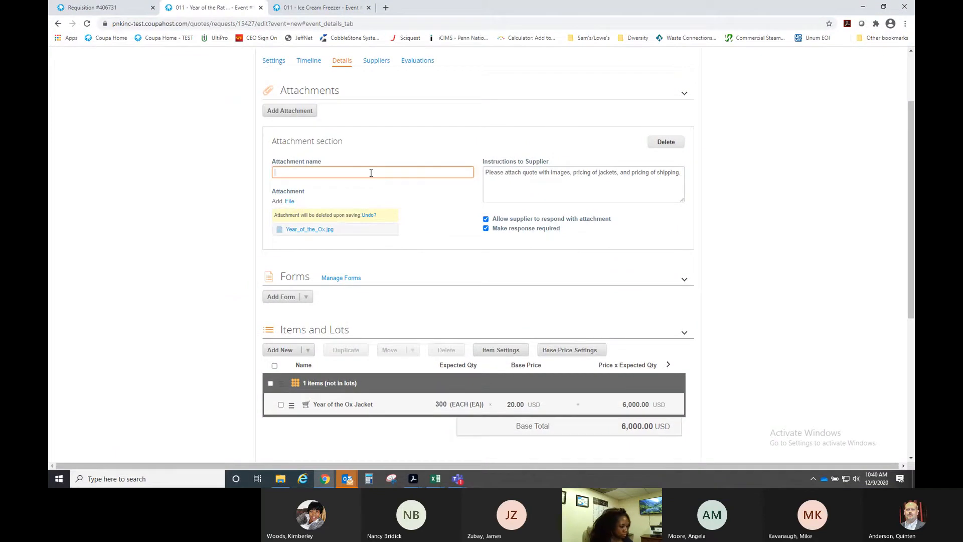
pyautogui.write('Year o t')
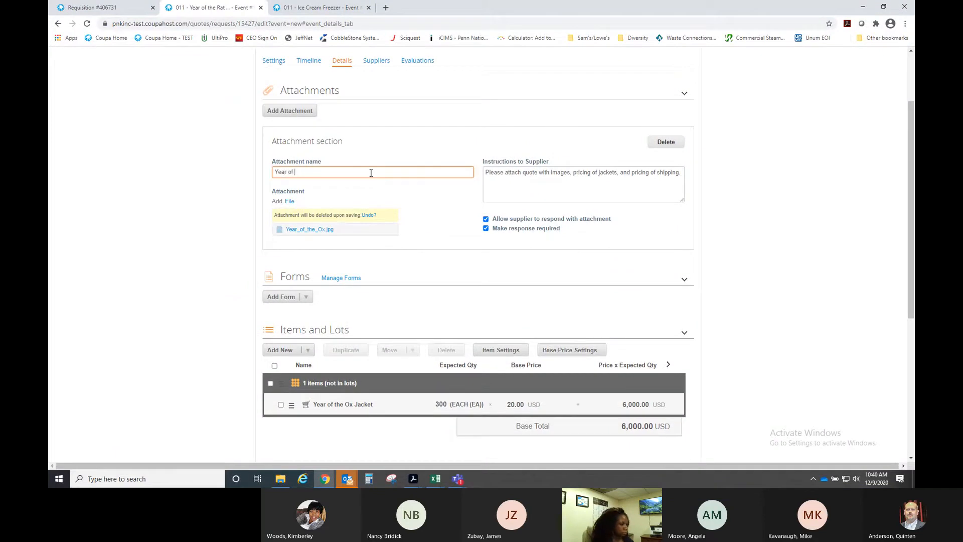
pyautogui.write('the Ox Image')
pyautogui.click(438, 221)
pyautogui.scroll(-1, 437, 220)
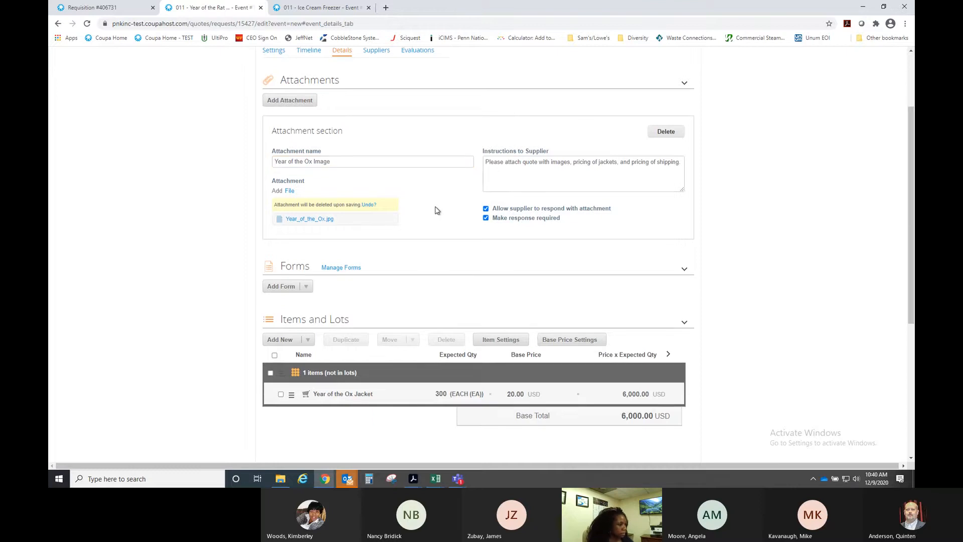
pyautogui.scroll(-1, 451, 219)
pyautogui.scroll(-1, 451, 219)
# - Add the existing Diversity Qualifications form to the event through Add Existing
pyautogui.click(306, 207)
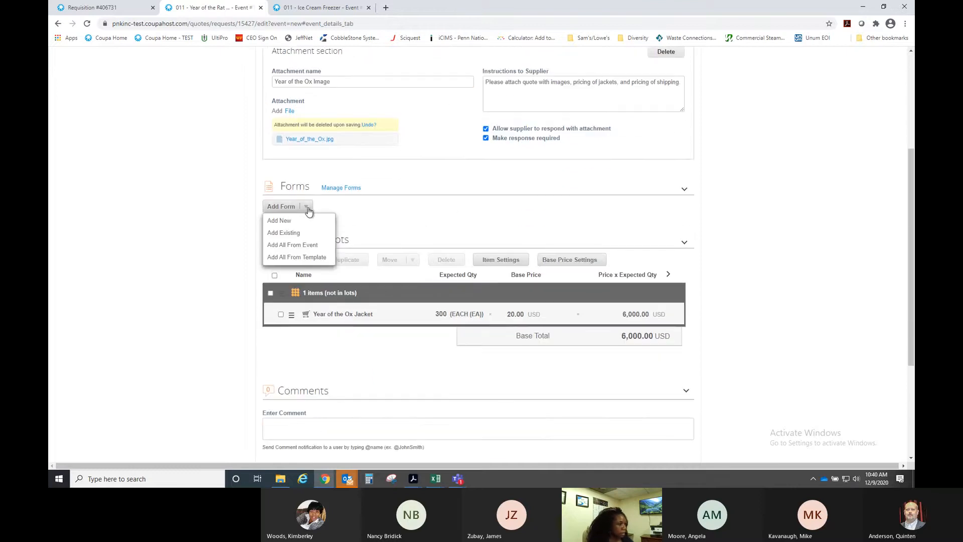
pyautogui.click(294, 234)
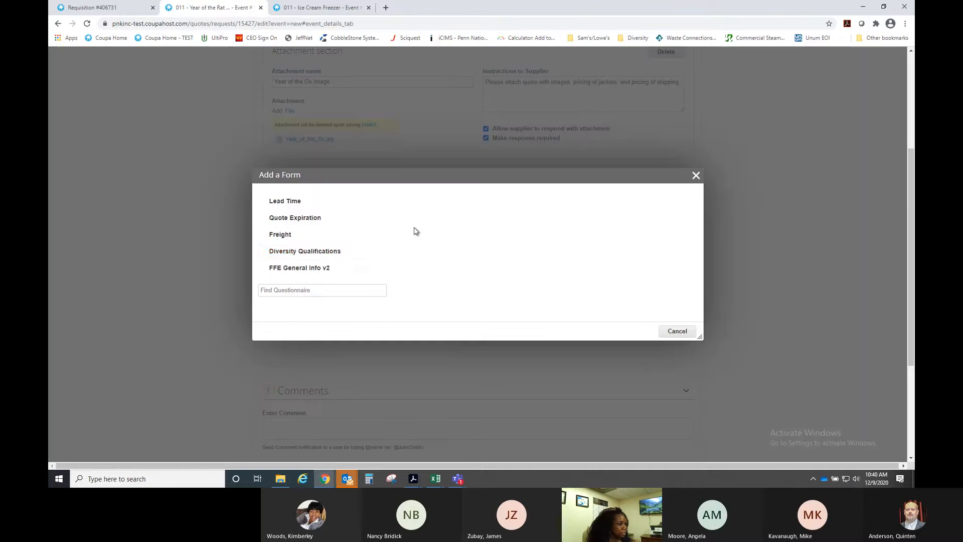
pyautogui.click(324, 252)
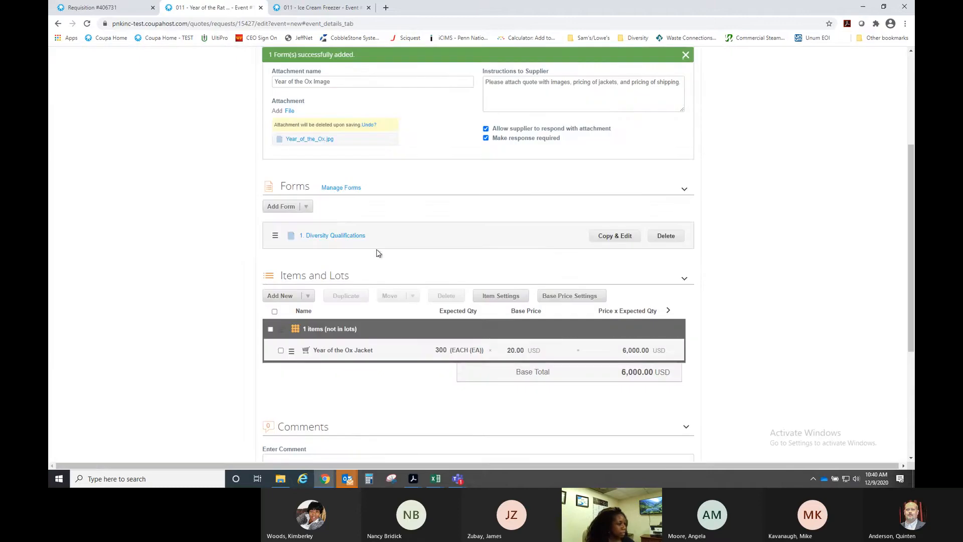
pyautogui.click(334, 237)
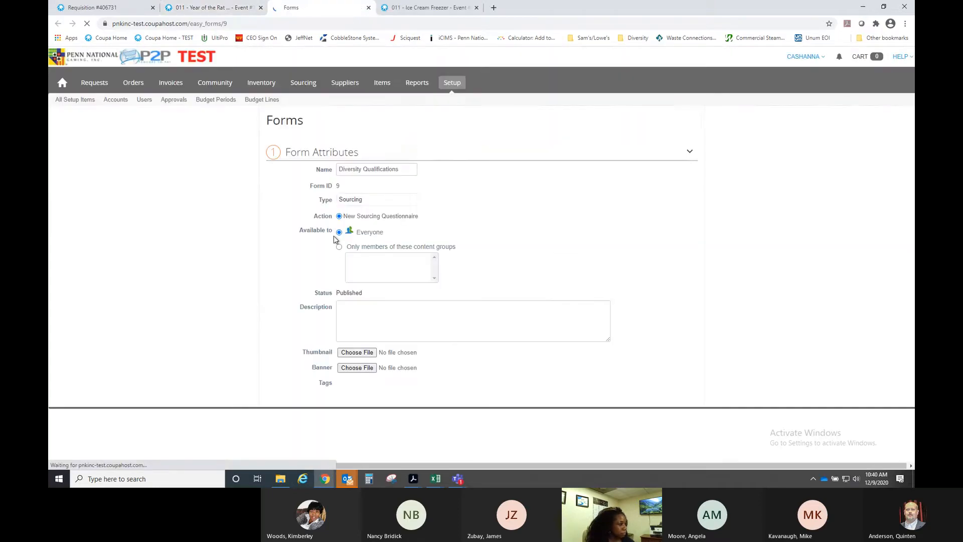
pyautogui.scroll(-3, 597, 219)
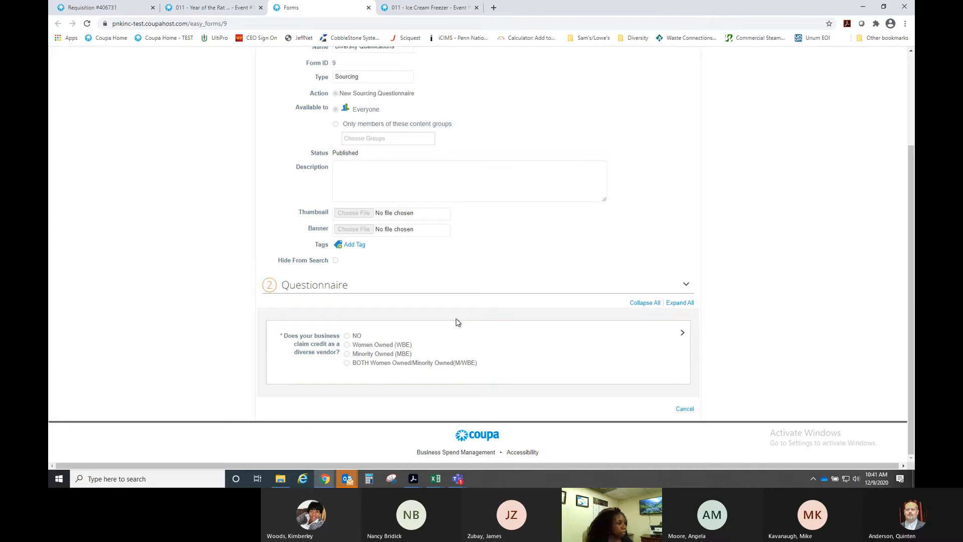
pyautogui.scroll(3, 524, 311)
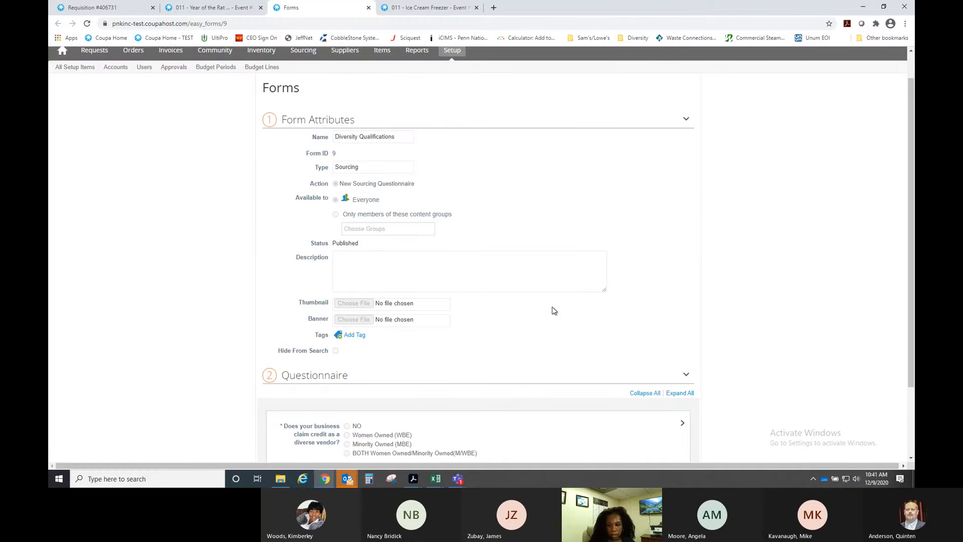
pyautogui.scroll(1, 553, 311)
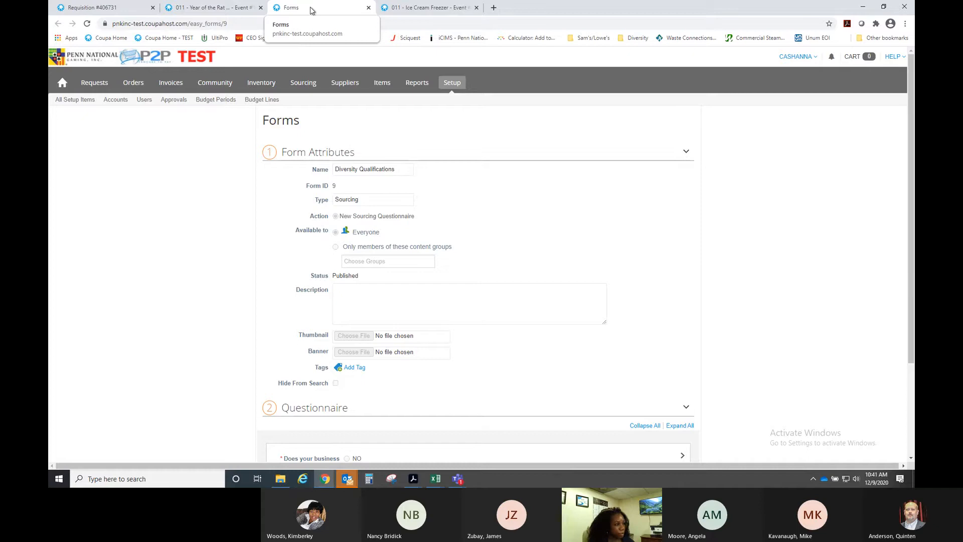
# - Add the existing BNO In Hands Date form, found by searching 'bno', and open it
pyautogui.click(368, 8)
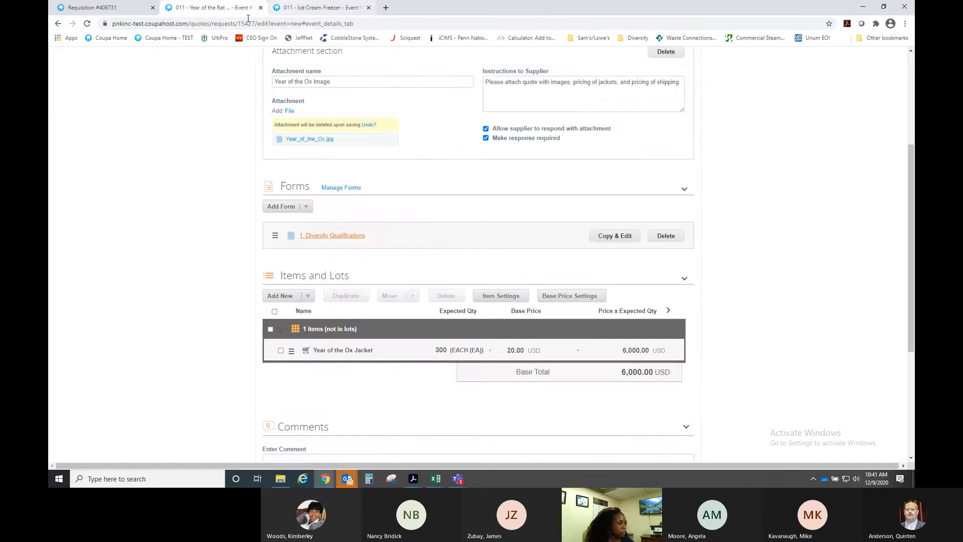
pyautogui.scroll(-2, 752, 221)
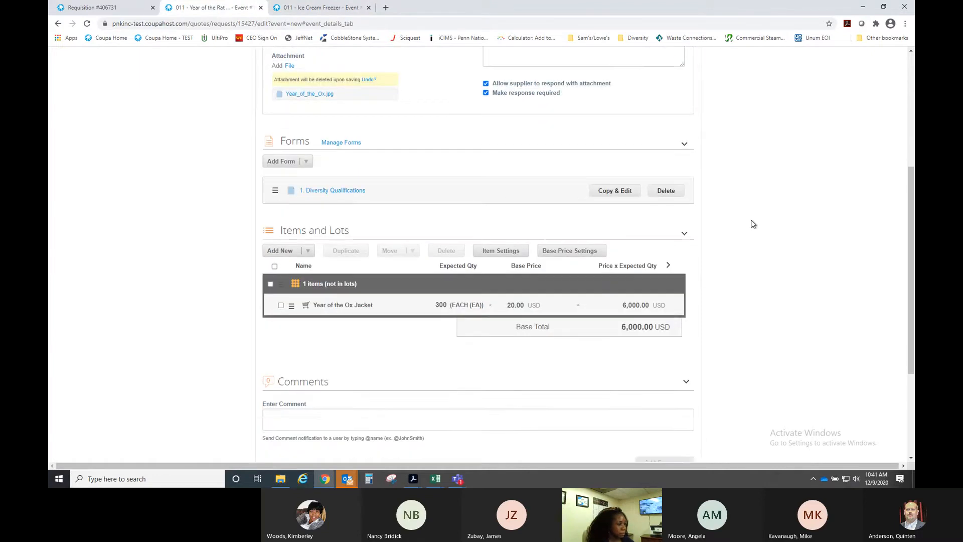
pyautogui.scroll(-2, 751, 221)
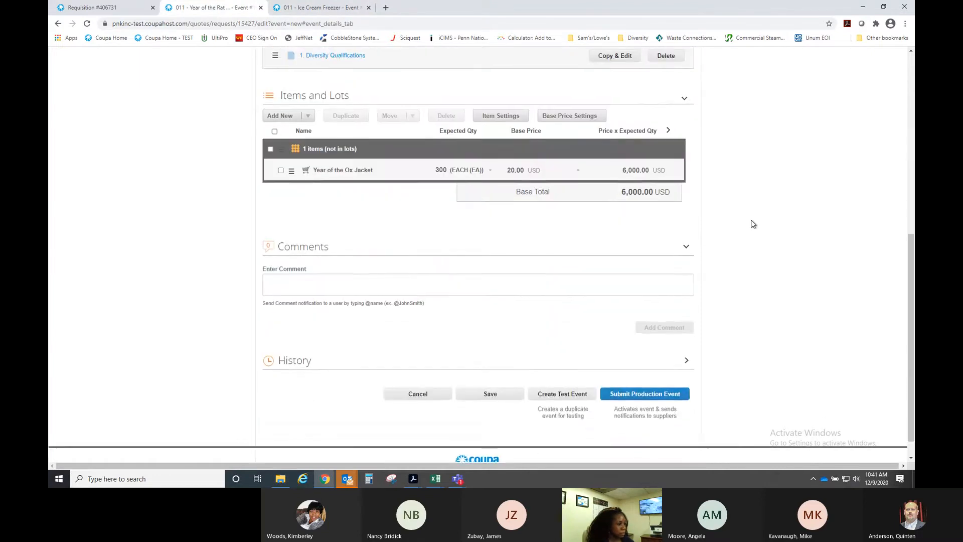
pyautogui.scroll(3, 751, 221)
pyautogui.click(305, 161)
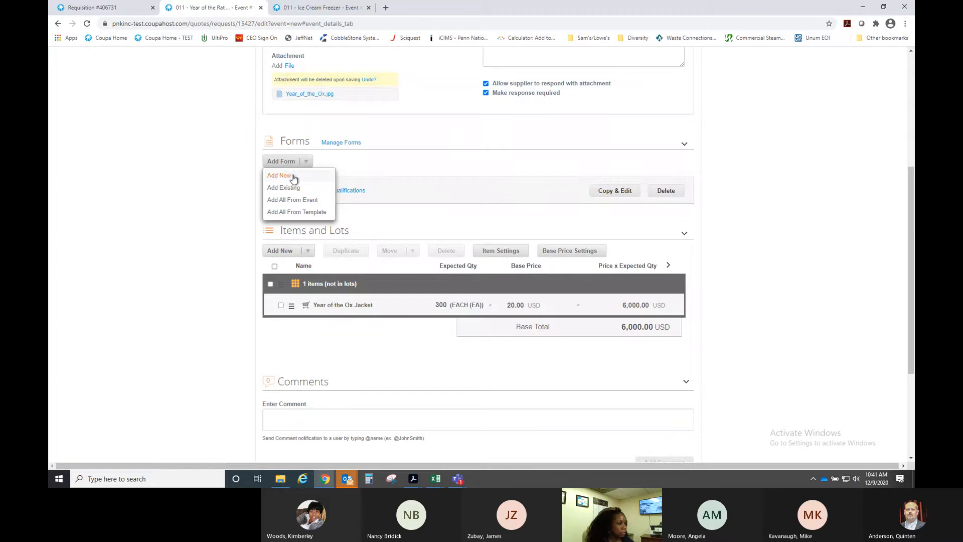
pyautogui.click(282, 189)
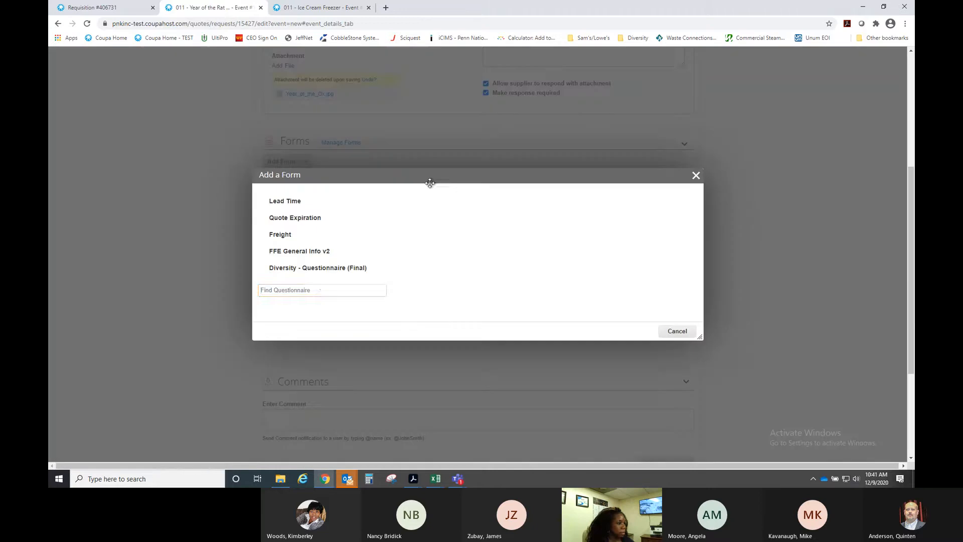
pyautogui.click(318, 290)
pyautogui.write('01')
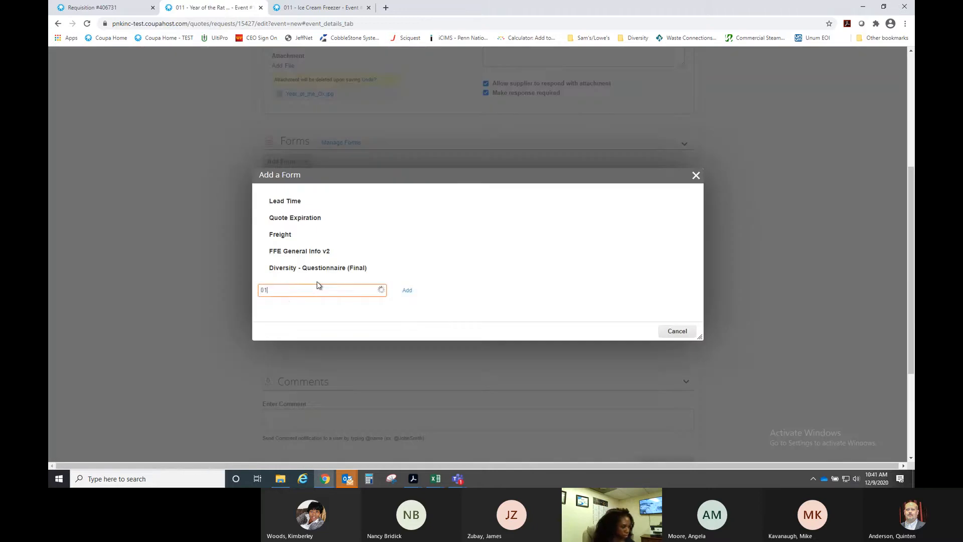
pyautogui.write('1')
pyautogui.press('BackSpace')
pyautogui.press('BackSpace')
pyautogui.press('BackSpace')
pyautogui.write('bno')
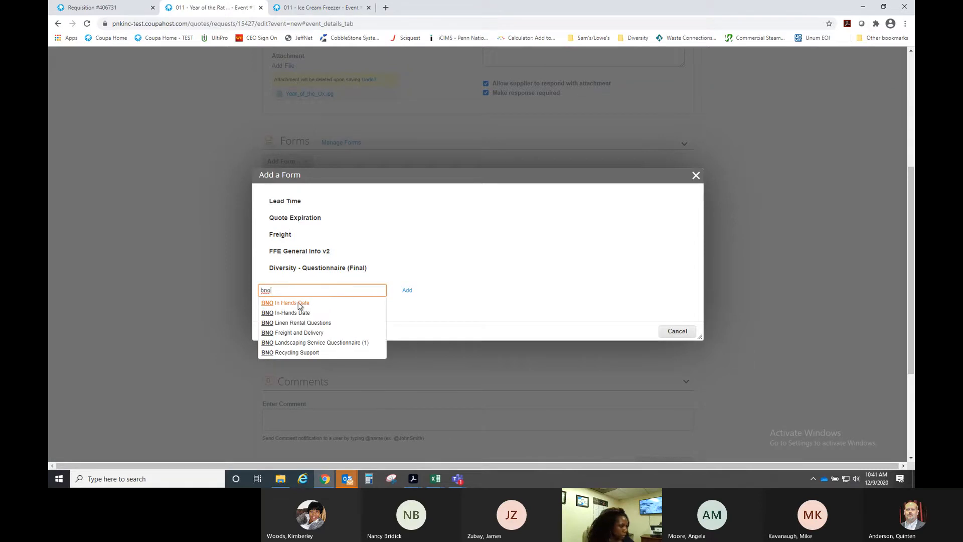
pyautogui.click(298, 303)
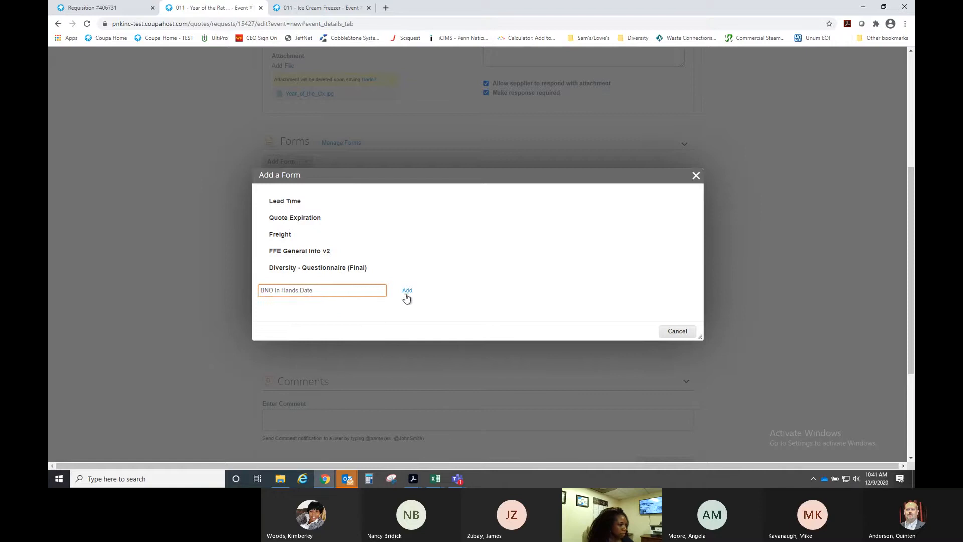
pyautogui.click(407, 291)
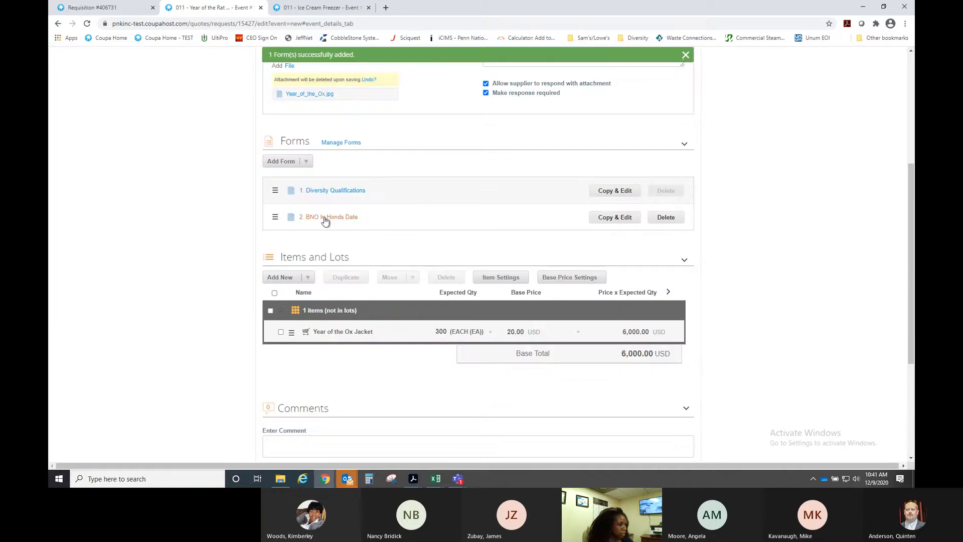
pyautogui.click(325, 218)
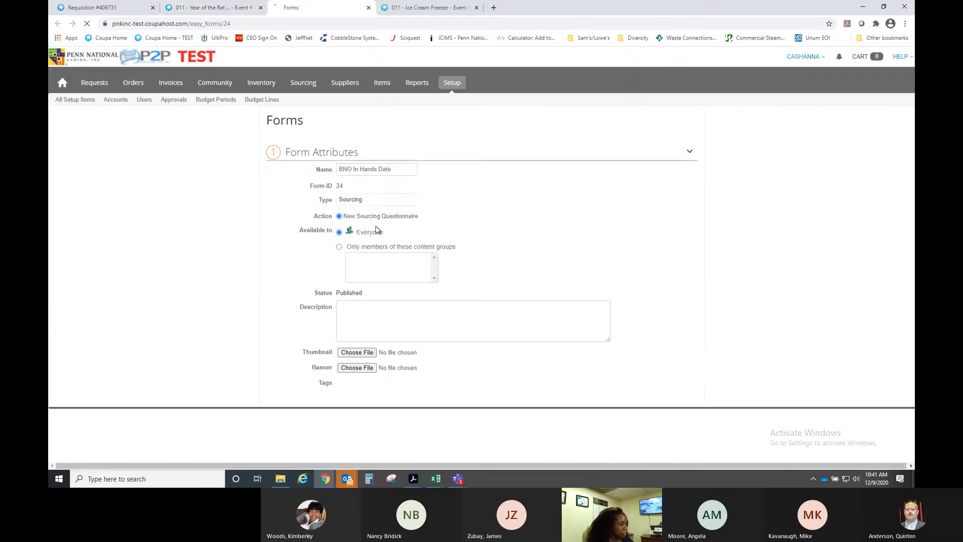
# - Review the BNO In Hands Date form page, then close its tab to return to the event
pyautogui.scroll(-2, 534, 302)
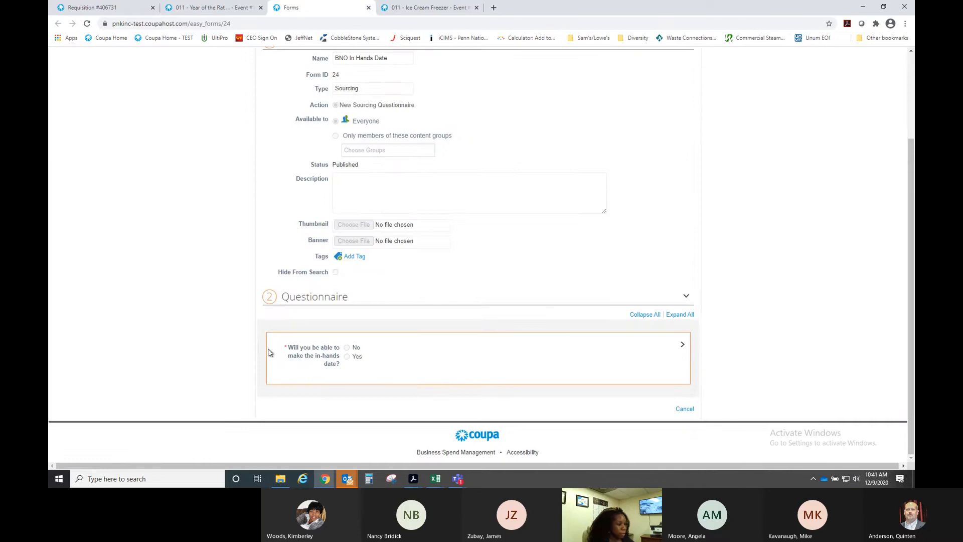
pyautogui.scroll(3, 518, 347)
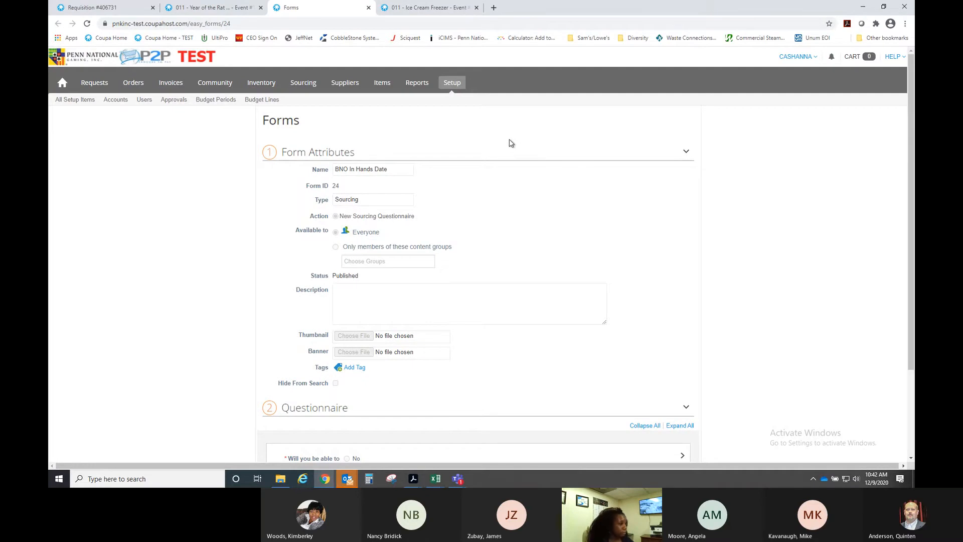
pyautogui.click(368, 7)
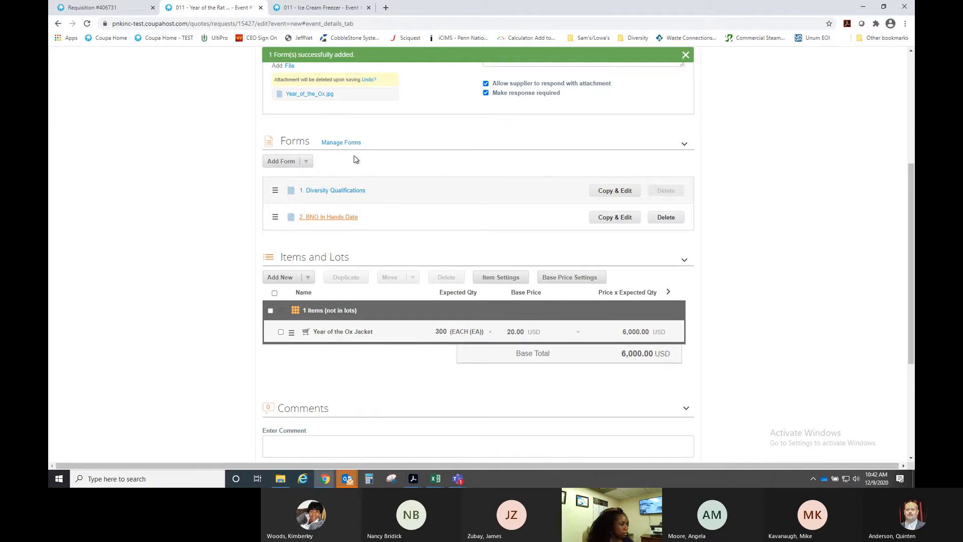
# - Create a new event form named Fleece Jacket and browse the Add Field type list
pyautogui.moveTo(305, 165)
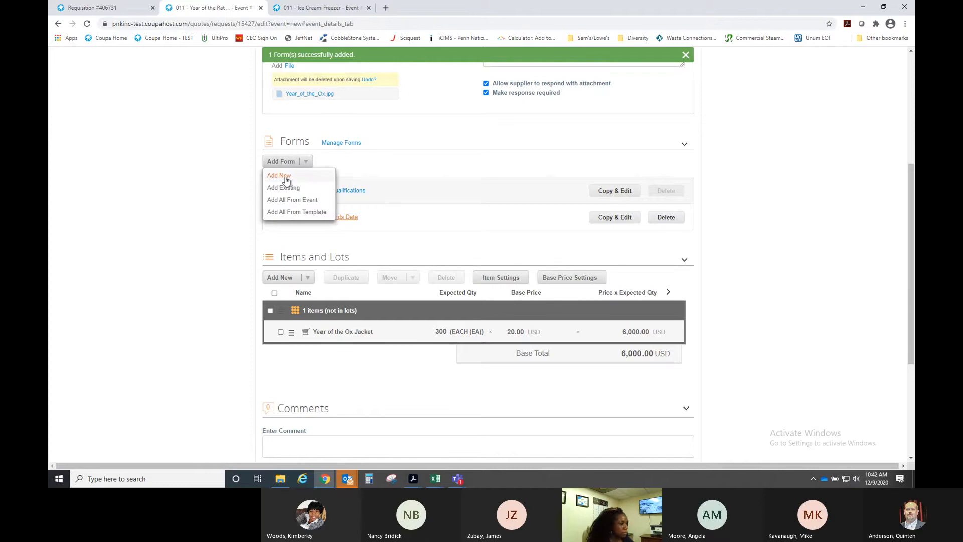
pyautogui.click(281, 176)
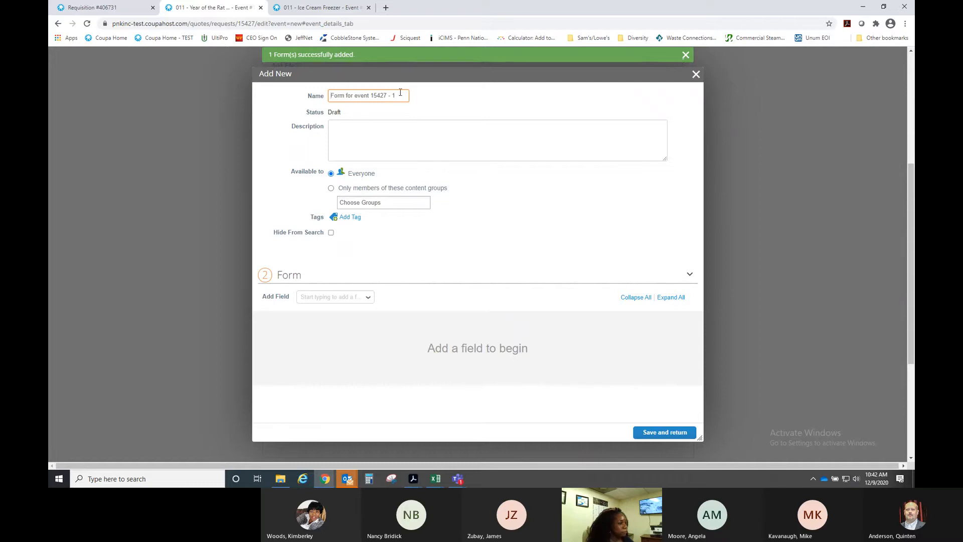
pyautogui.moveTo(404, 96); pyautogui.dragTo(321, 100)
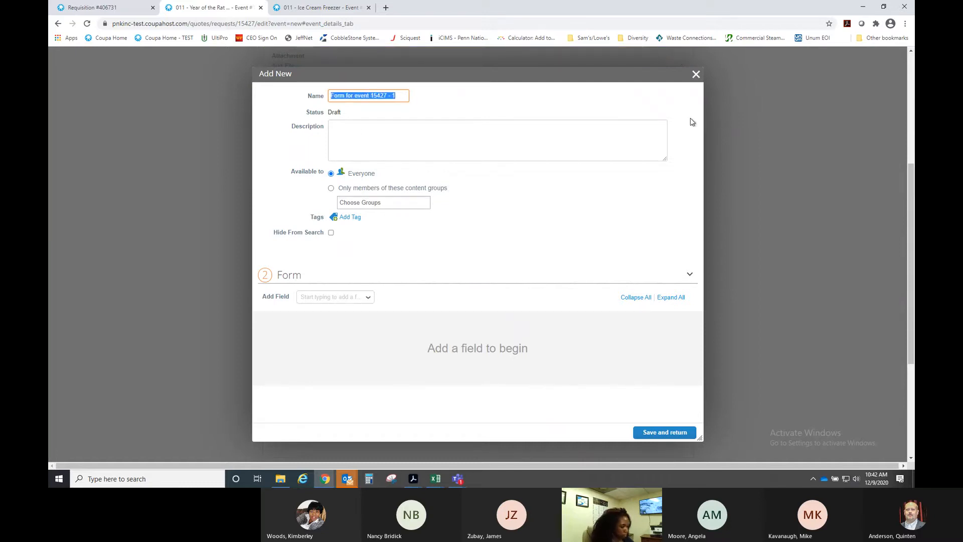
pyautogui.write('FIle')
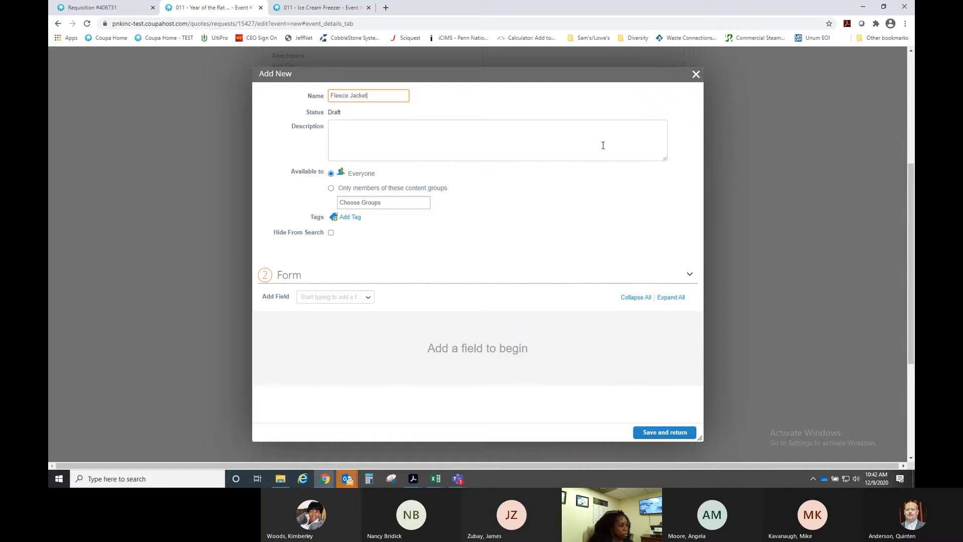
pyautogui.click(371, 299)
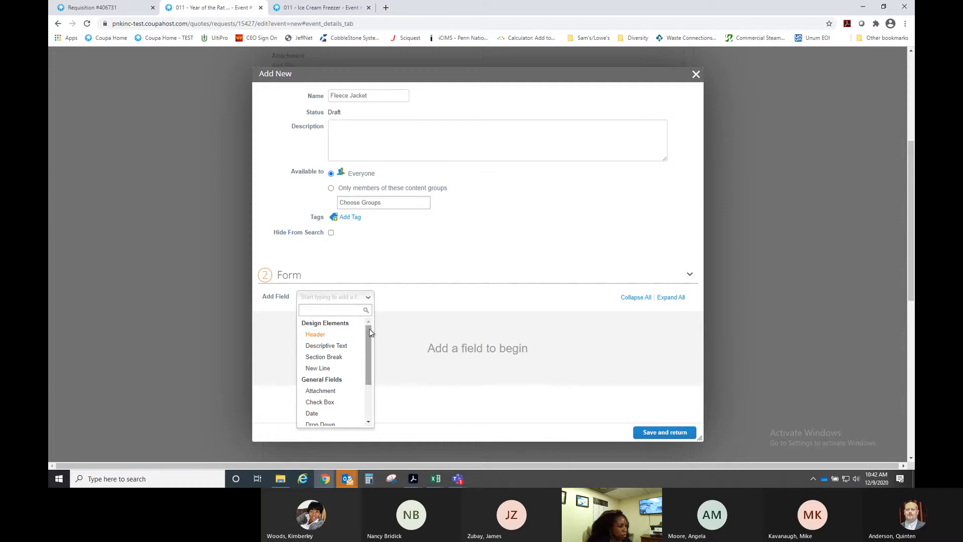
pyautogui.moveTo(369, 329); pyautogui.dragTo(369, 351)
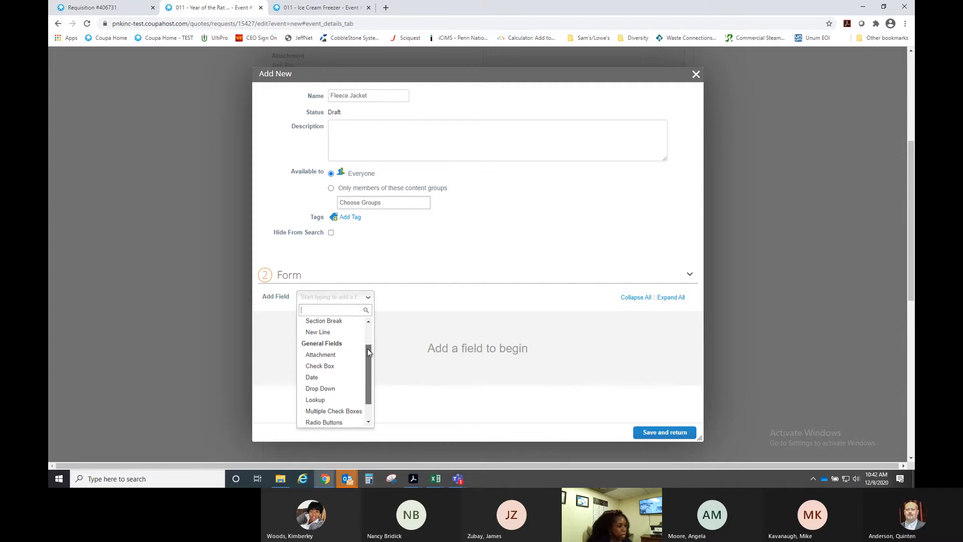
pyautogui.moveTo(368, 352); pyautogui.dragTo(367, 365)
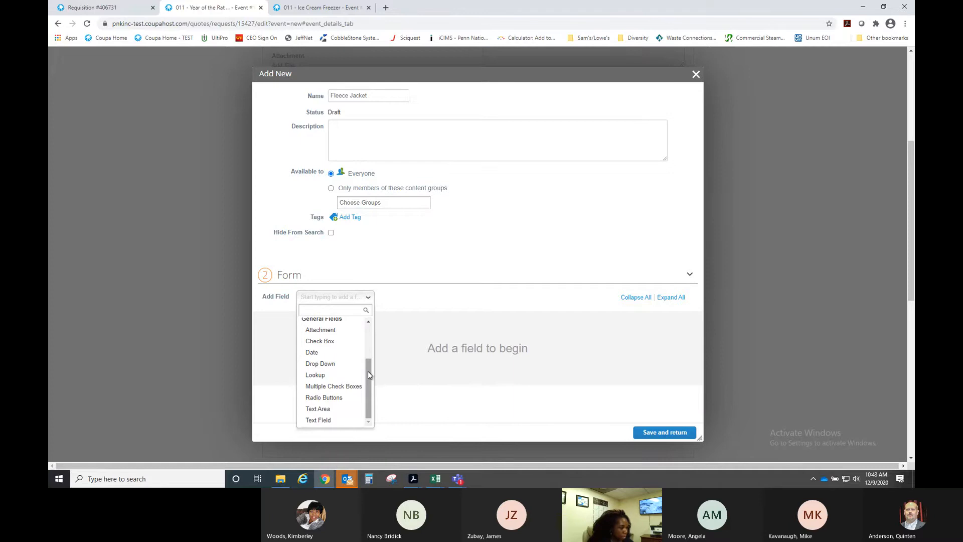
# - Add a Check Box field labelled 'Can the size of the jacket come up to a 6X?'
pyautogui.click(329, 342)
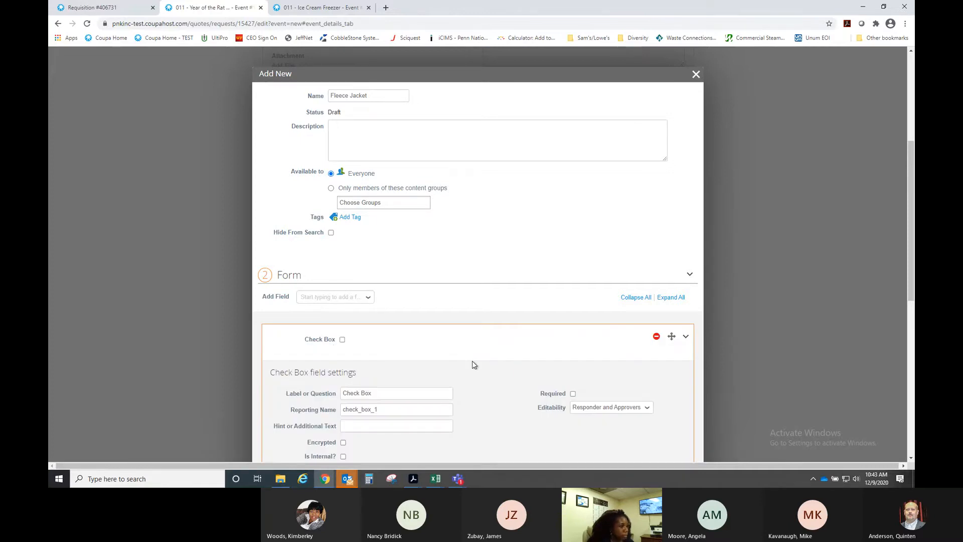
pyautogui.click(436, 132)
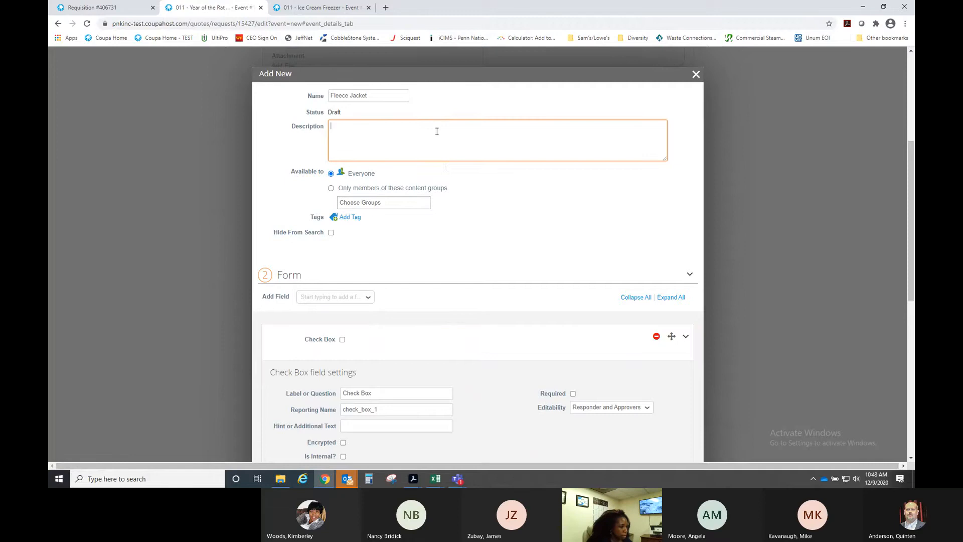
pyautogui.scroll(-2, 498, 318)
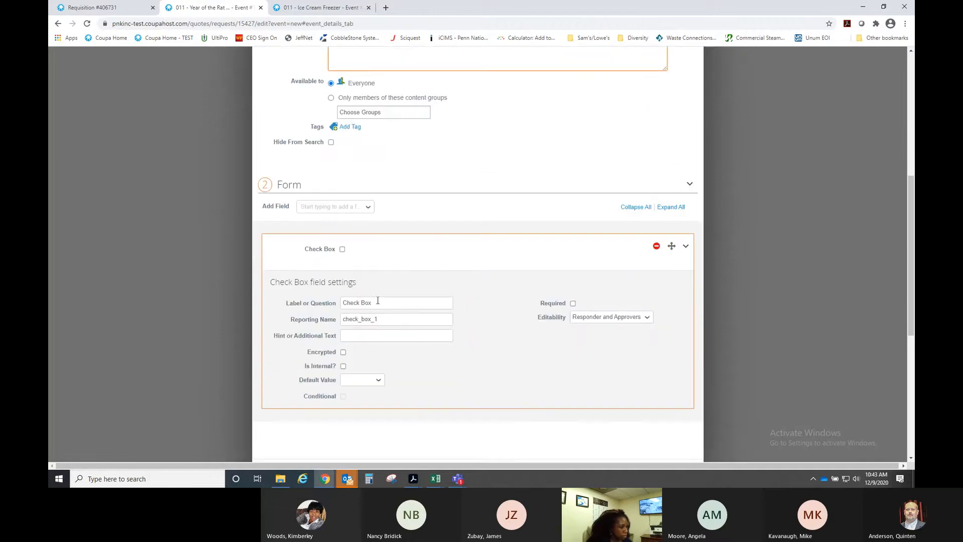
pyautogui.tripleClick(381, 303)
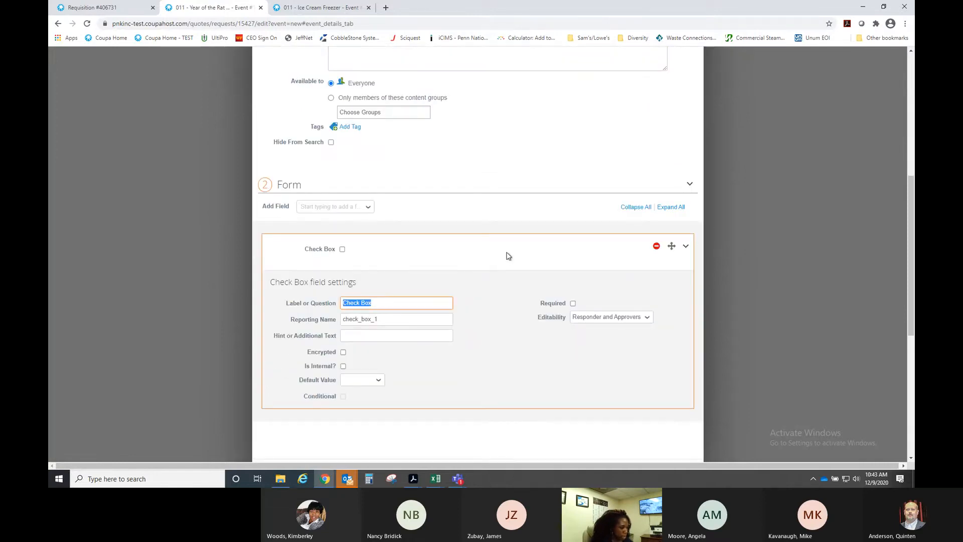
pyautogui.write('k')
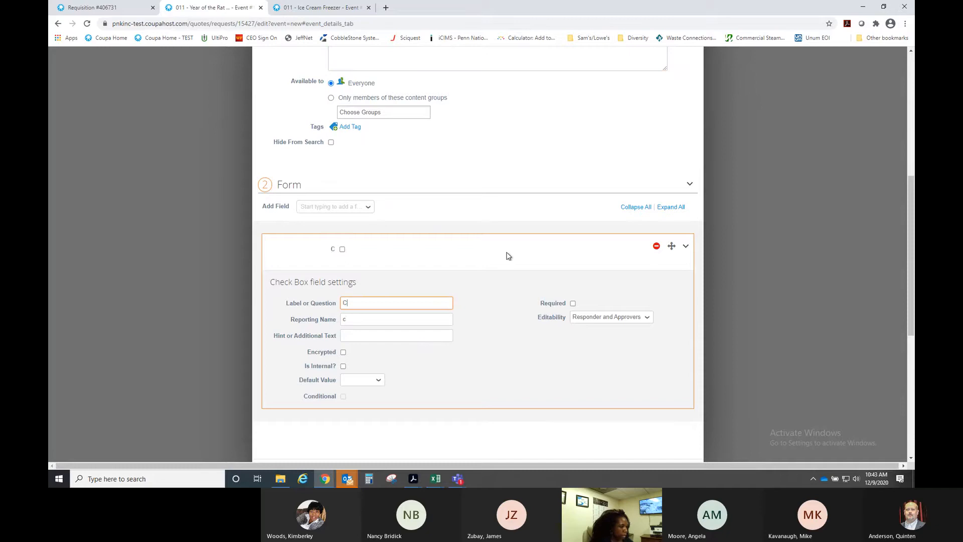
pyautogui.write('an the jacke')
pyautogui.write('me in a')
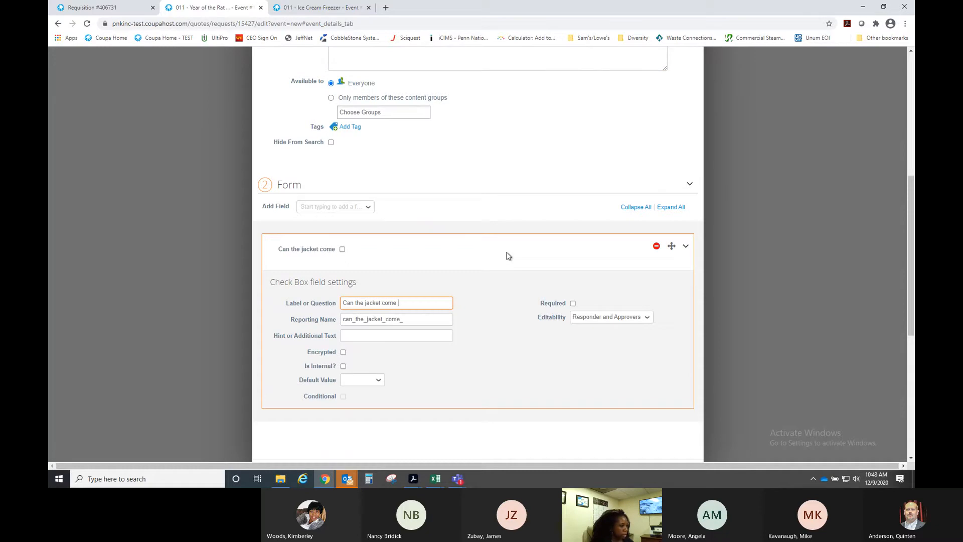
pyautogui.press('BackSpace')
pyautogui.press('BackSpace')
pyautogui.press('BackSpace')
pyautogui.press('BackSpace')
pyautogui.press('BackSpace')
pyautogui.press('BackSpace')
pyautogui.press('BackSpace')
pyautogui.press('BackSpace')
pyautogui.press('BackSpace')
pyautogui.press('BackSpace')
pyautogui.press('BackSpace')
pyautogui.press('BackSpace')
pyautogui.press('BackSpace')
pyautogui.press('BackSpace')
pyautogui.press('BackSpace')
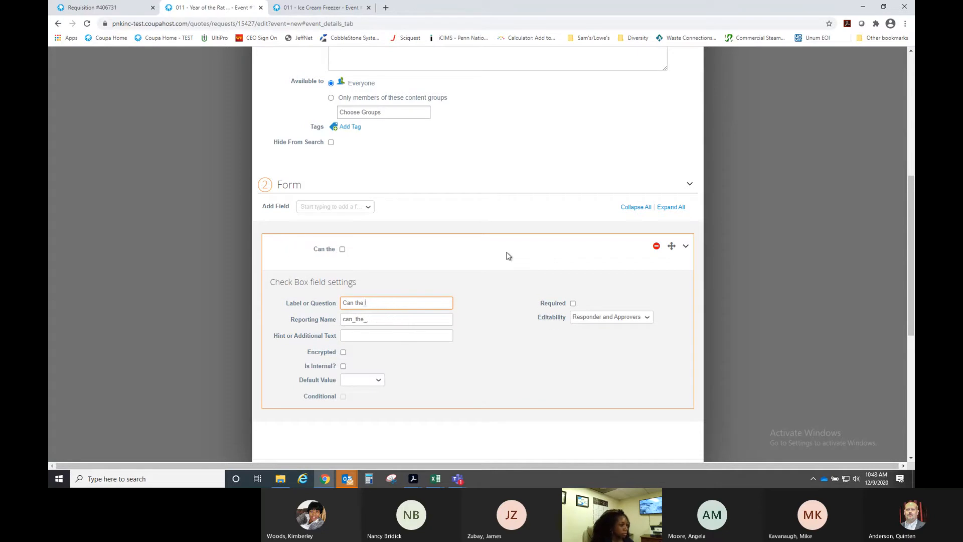
pyautogui.write('size jac')
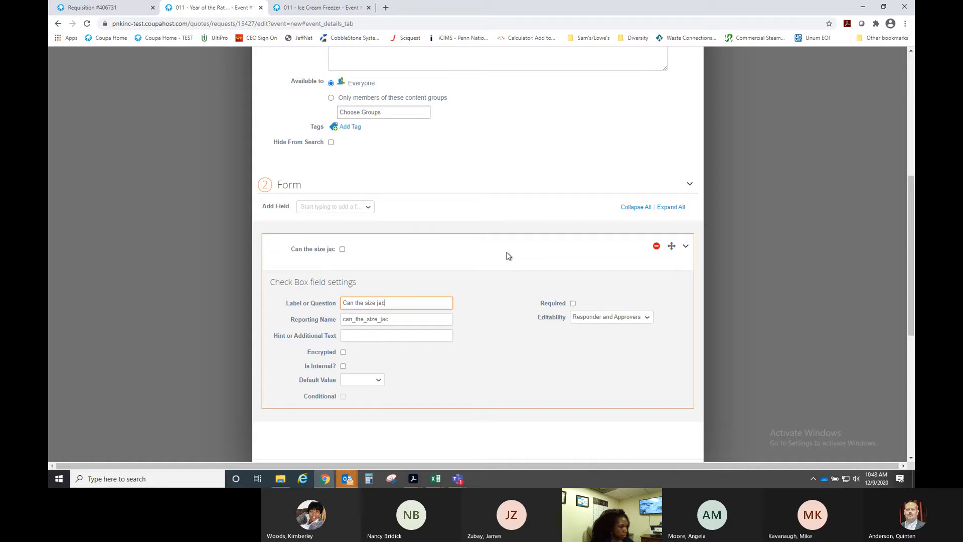
pyautogui.press('BackSpace')
pyautogui.press('BackSpace')
pyautogui.press('BackSpace')
pyautogui.write('of the j')
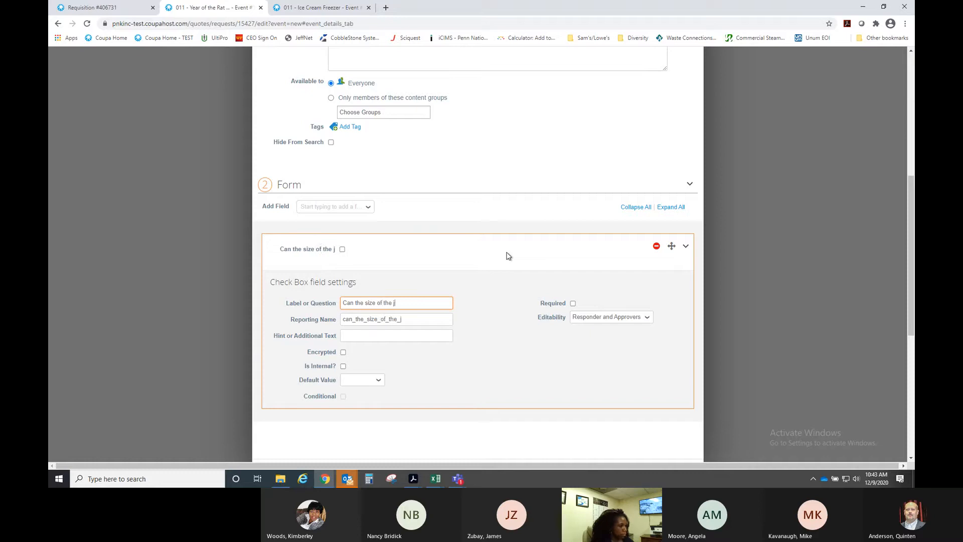
pyautogui.write('acket come in a')
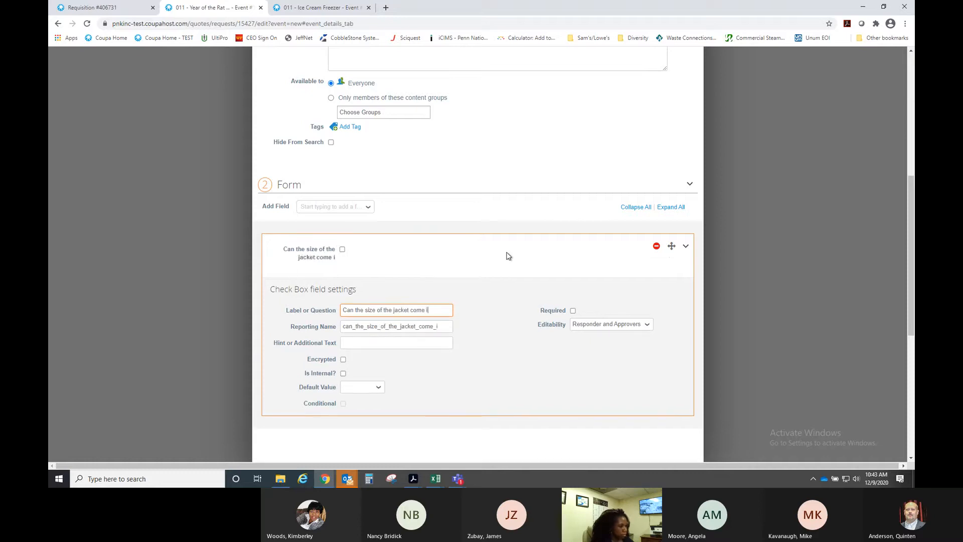
pyautogui.press('BackSpace')
pyautogui.press('BackSpace')
pyautogui.press('BackSpace')
pyautogui.press('BackSpace')
pyautogui.press('BackSpace')
pyautogui.write('up to a')
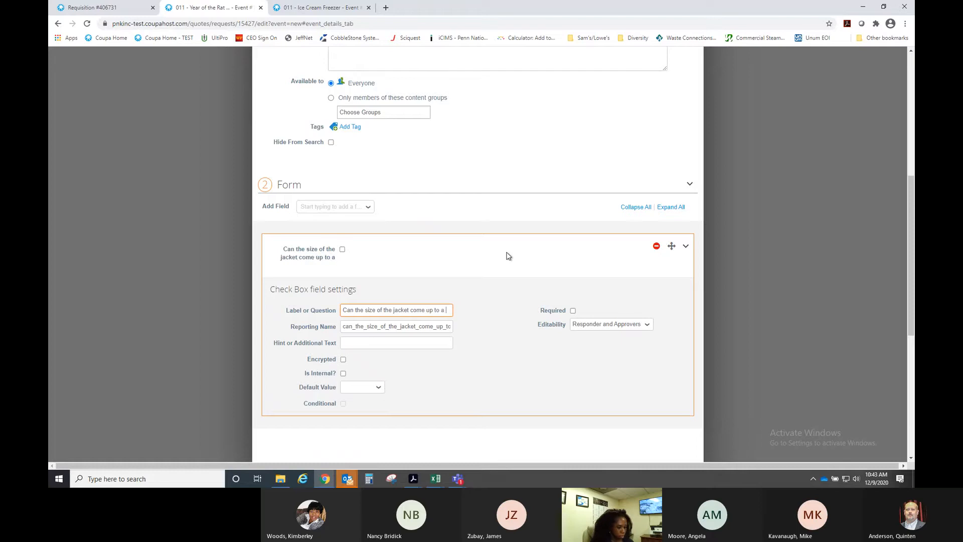
pyautogui.write(' 6X?')
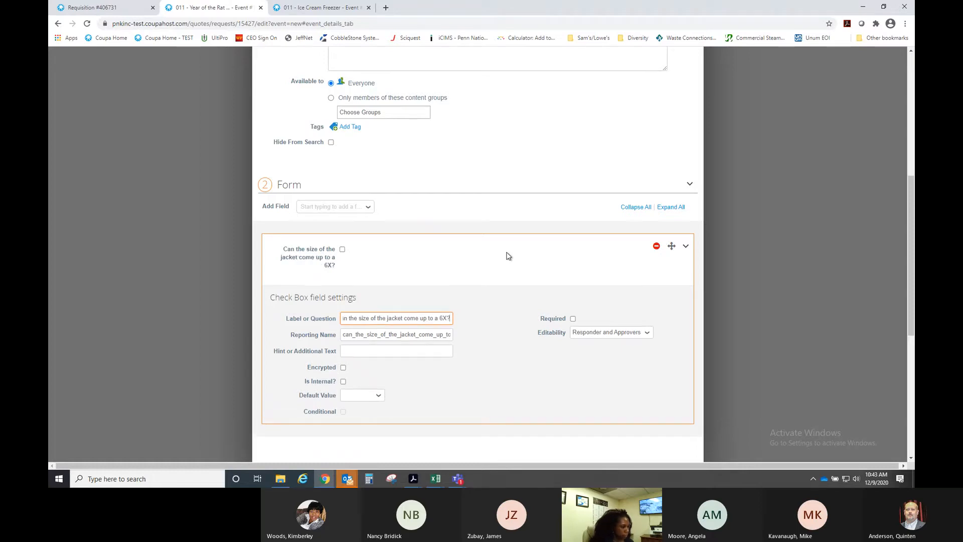
# - Default the checkbox to Checked, keep Responder and Approvers editability, and mark it Required
pyautogui.scroll(-2, 482, 281)
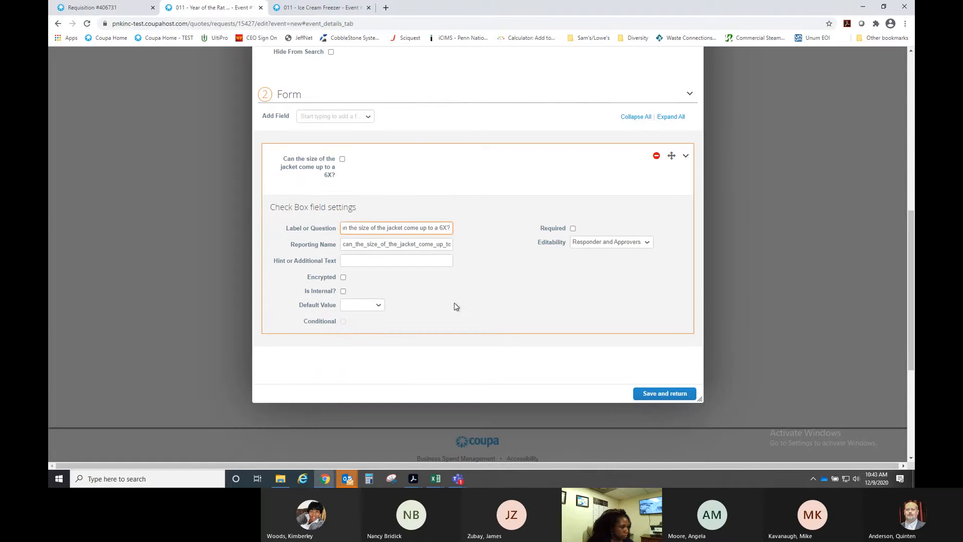
pyautogui.click(380, 306)
pyautogui.click(367, 322)
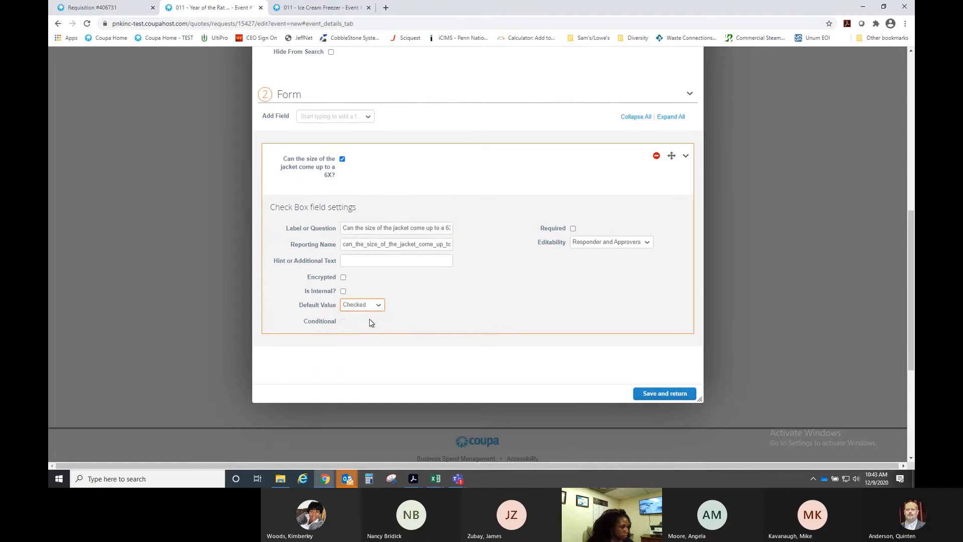
pyautogui.click(378, 305)
pyautogui.click(378, 322)
pyautogui.click(647, 242)
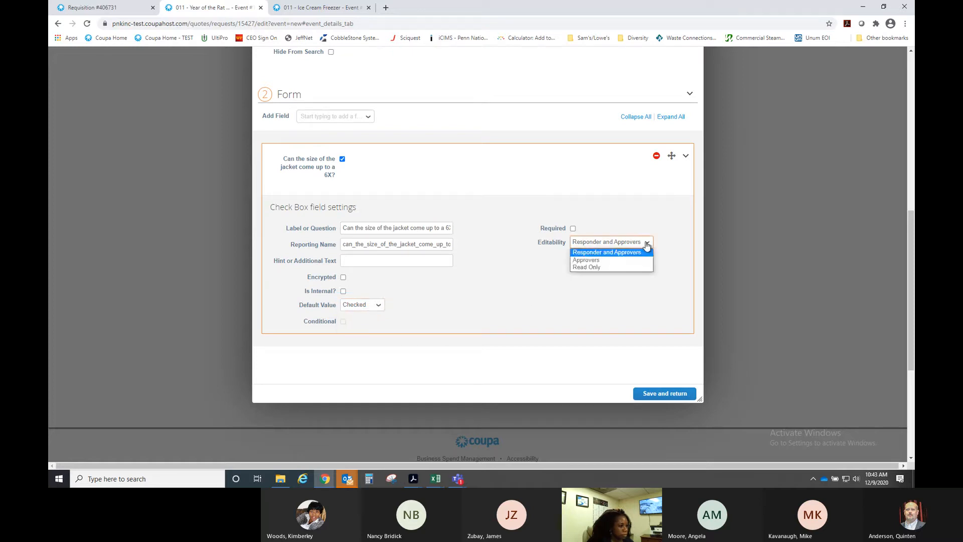
pyautogui.click(646, 244)
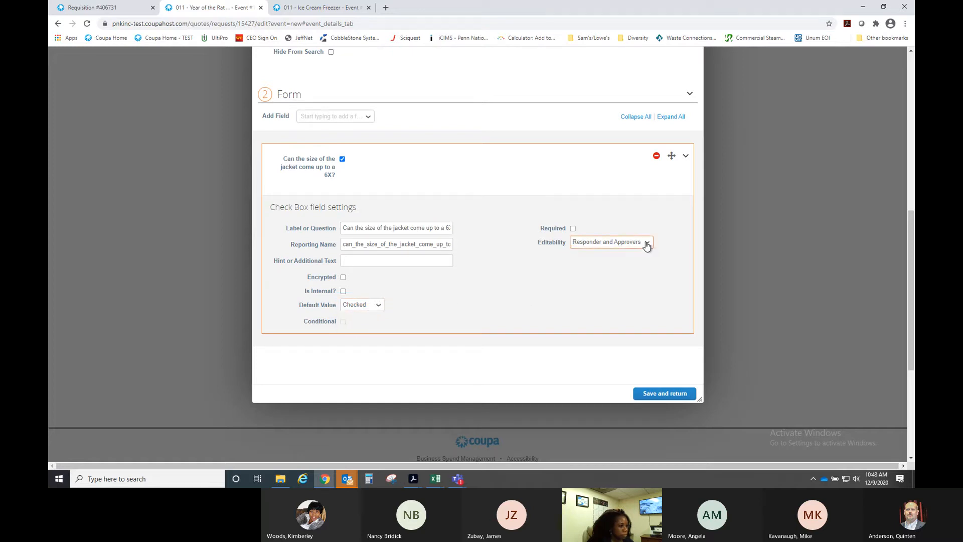
pyautogui.click(572, 230)
pyautogui.click(686, 156)
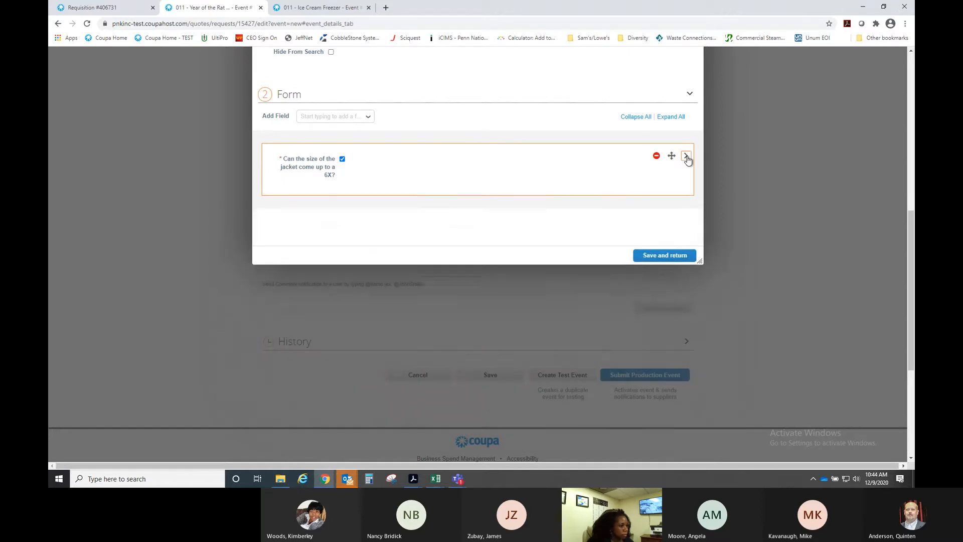
pyautogui.click(686, 156)
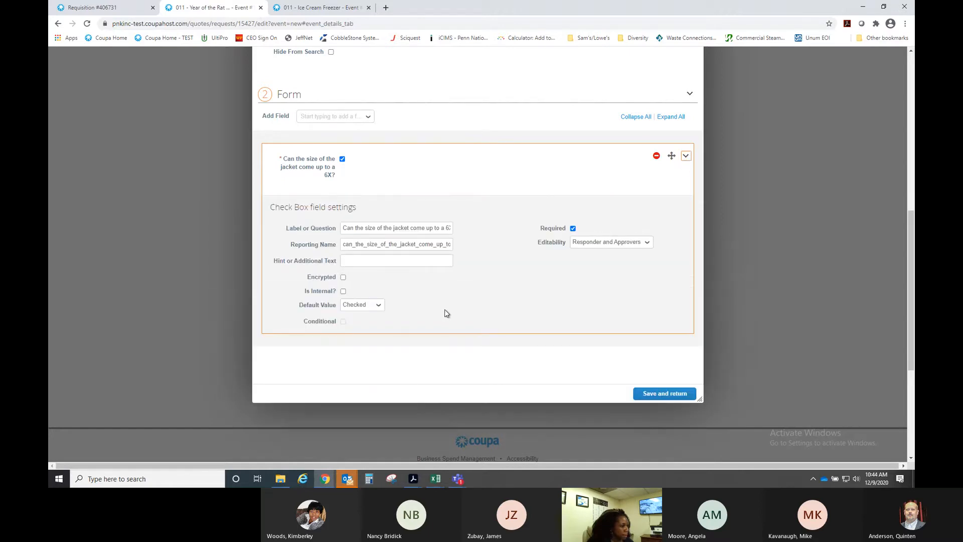
pyautogui.scroll(1, 453, 312)
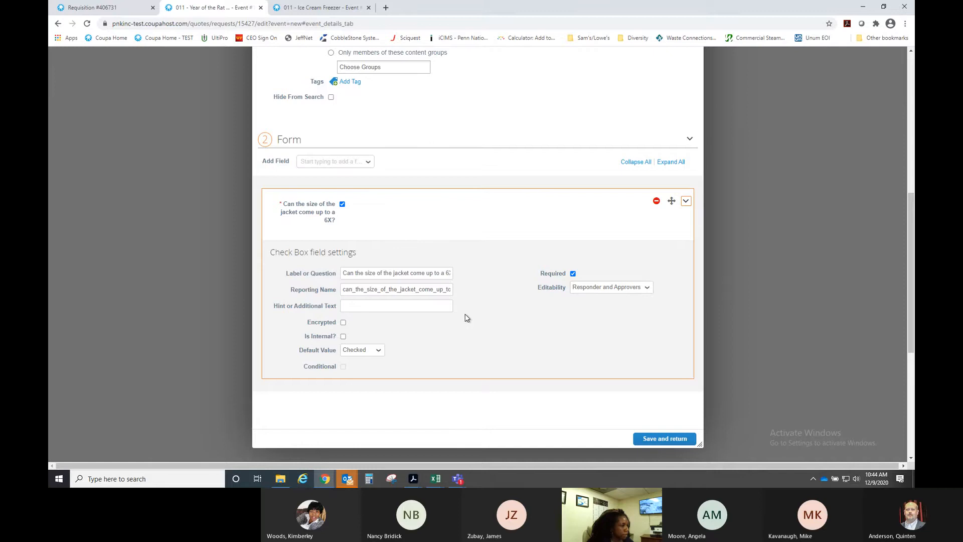
# - Add a Descriptive Text field below the 6X jacket size question
pyautogui.click(326, 162)
pyautogui.click(333, 166)
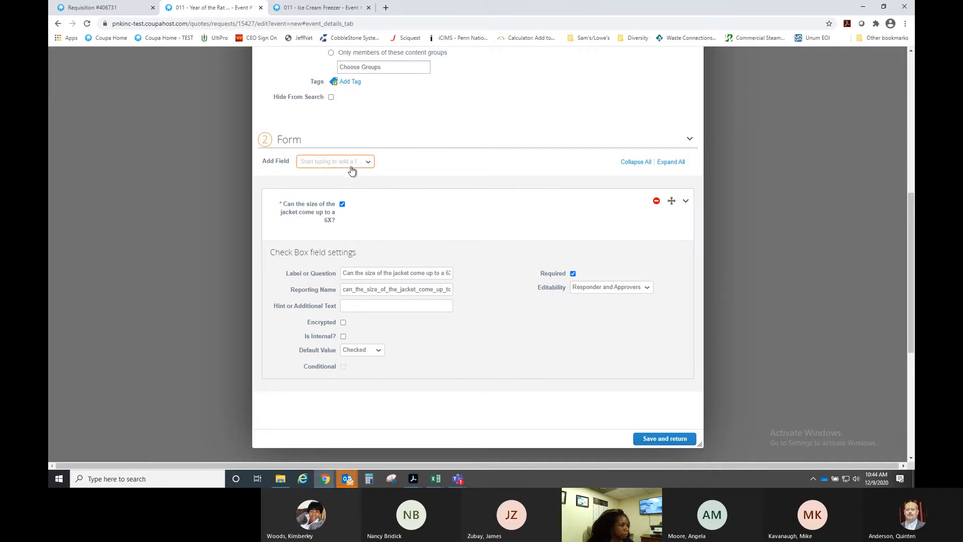
pyautogui.click(351, 168)
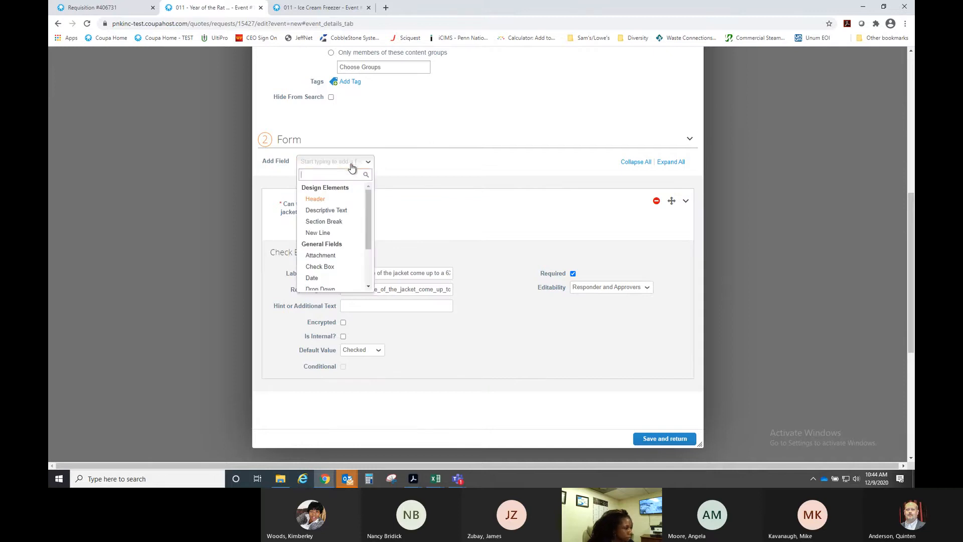
pyautogui.click(339, 211)
pyautogui.scroll(-4, 409, 220)
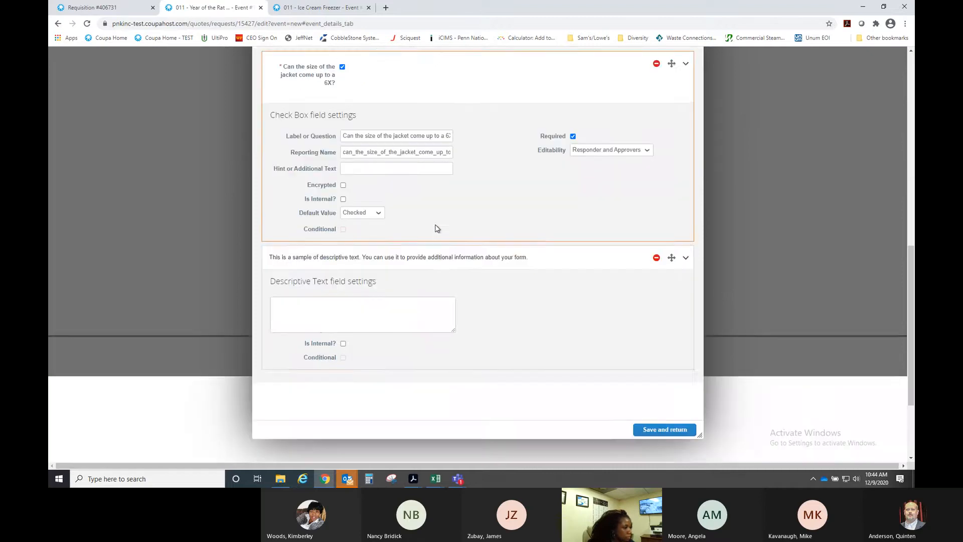
pyautogui.scroll(3, 436, 228)
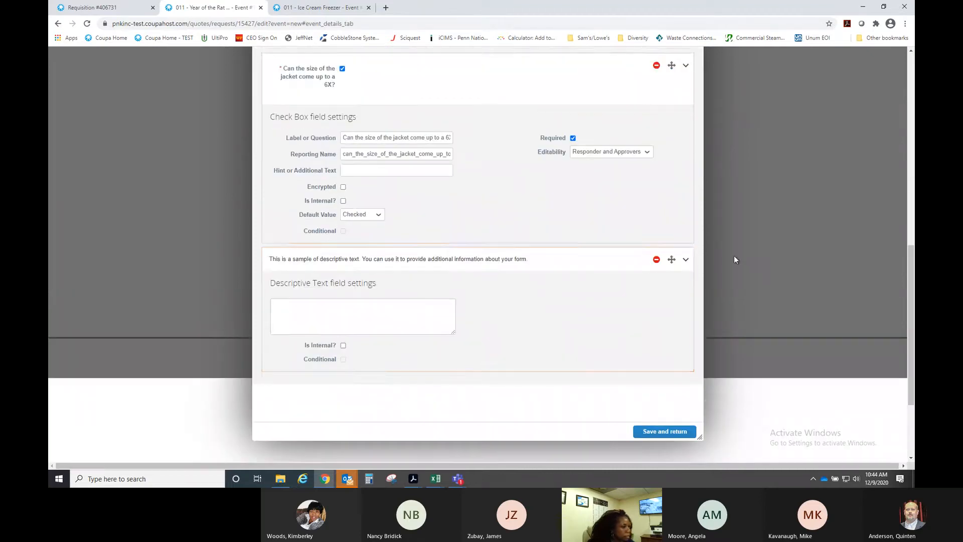
pyautogui.scroll(1, 394, 180)
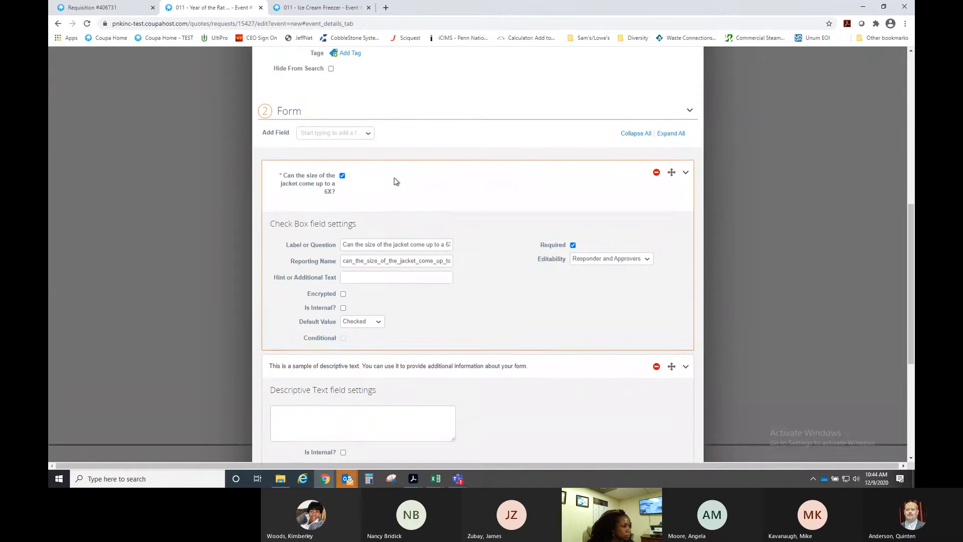
# - Untick the question's preview checkbox and select its reporting name can_the_size_of_the_jacket_come_up_to_a_6x
pyautogui.click(342, 206)
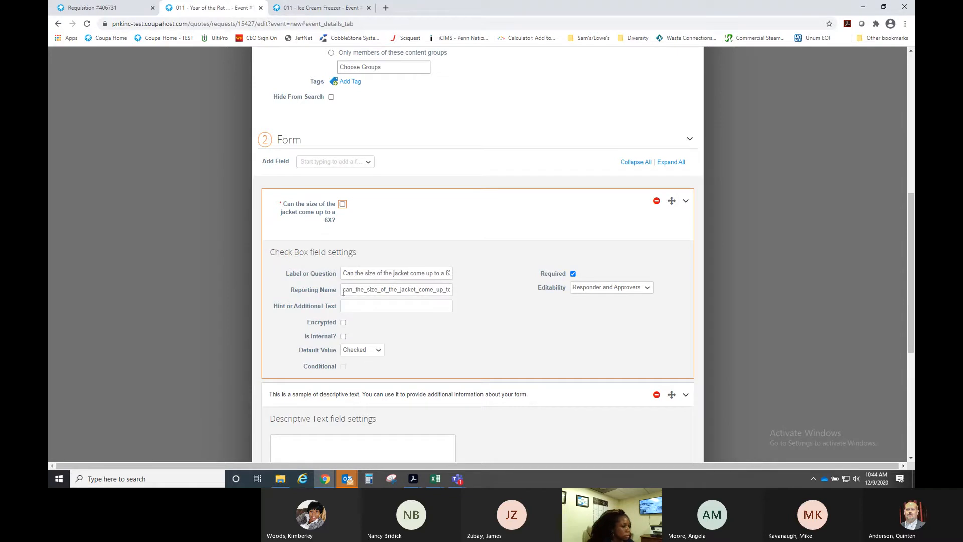
pyautogui.moveTo(343, 292); pyautogui.dragTo(482, 290)
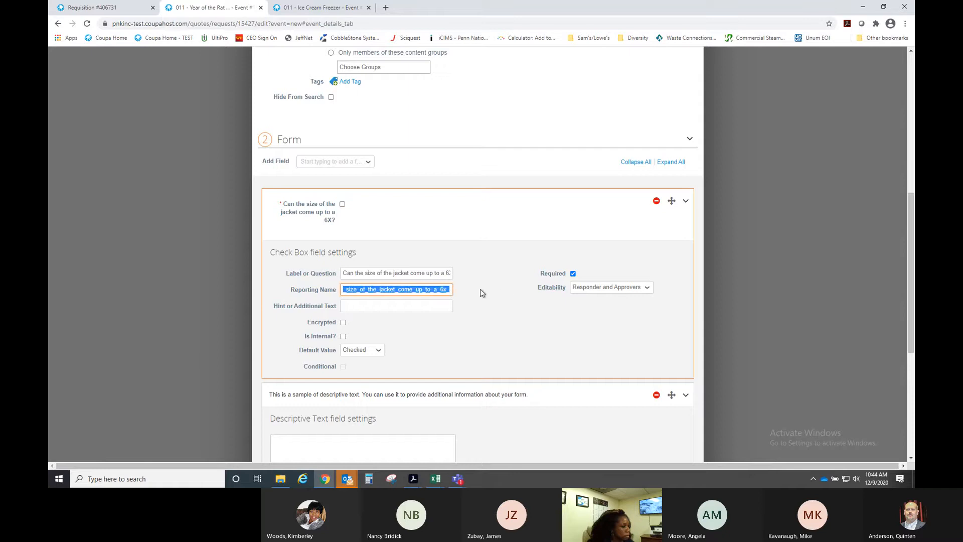
pyautogui.scroll(4, 504, 293)
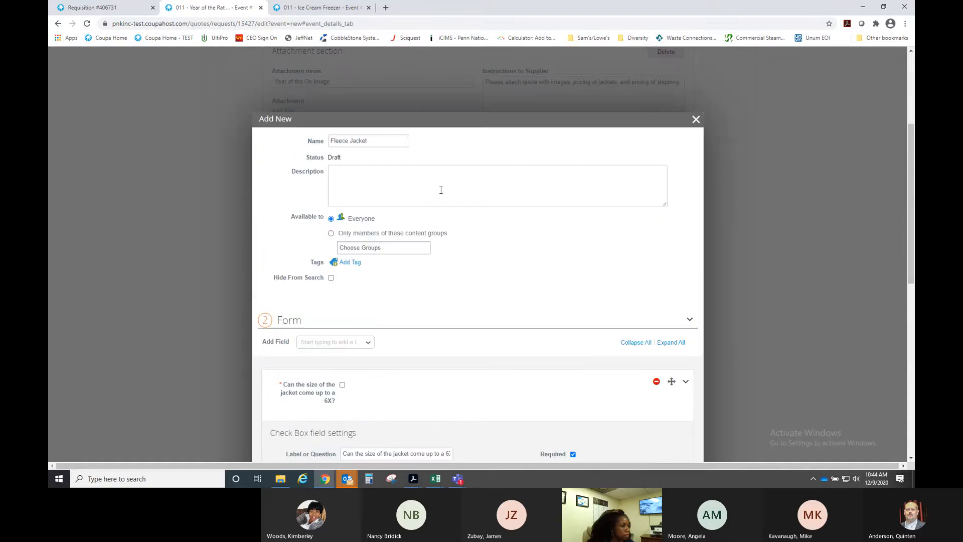
pyautogui.scroll(-5, 435, 237)
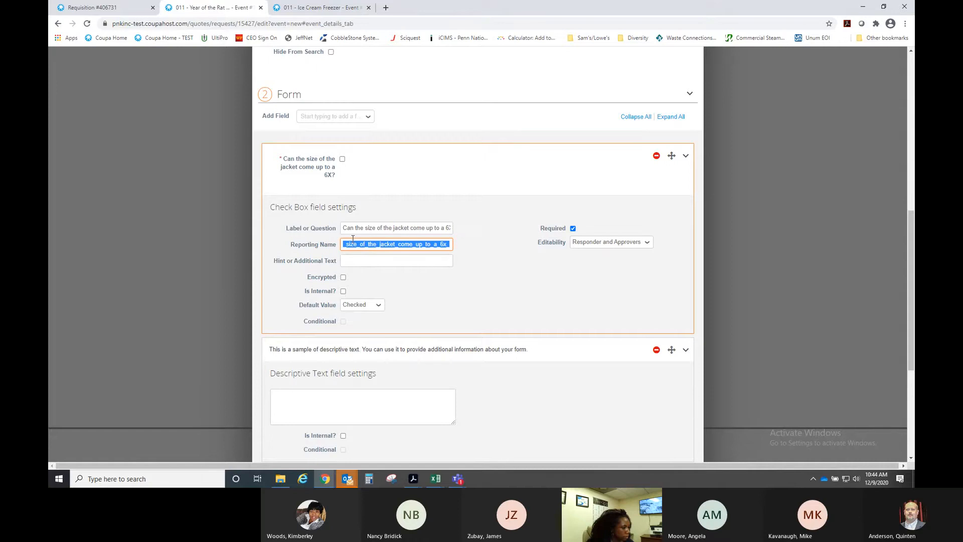
# - Begin the form description with the jacket size question 'Can the siz'
pyautogui.scroll(3, 383, 252)
pyautogui.click(371, 132)
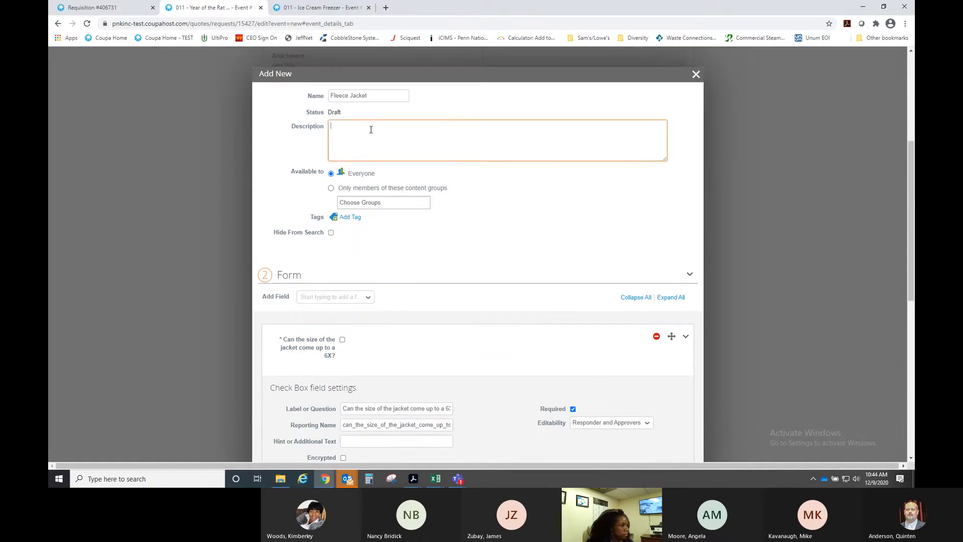
pyautogui.write('Can the')
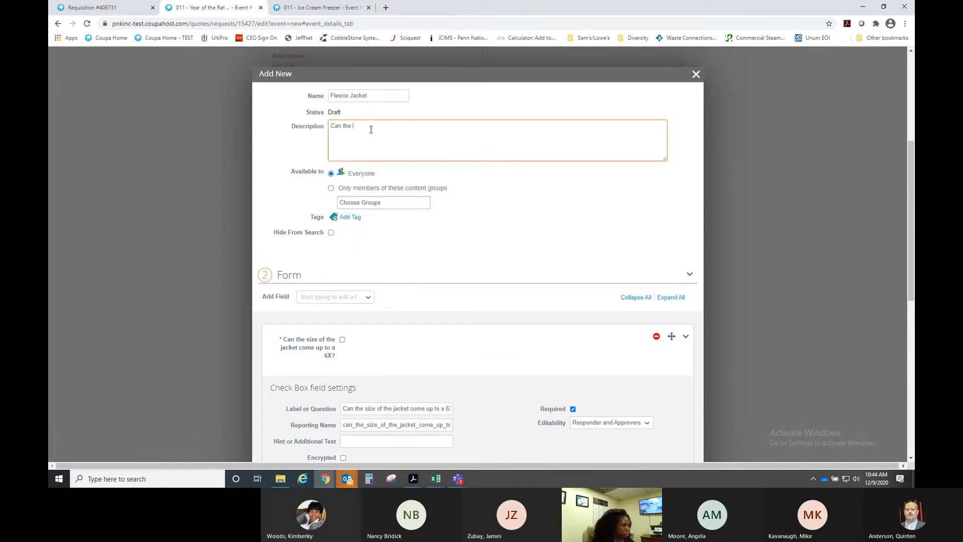
pyautogui.write(' size of the jack')
# - Rename the form to Fleece Jacket Size
pyautogui.click(393, 92)
pyautogui.write('A')
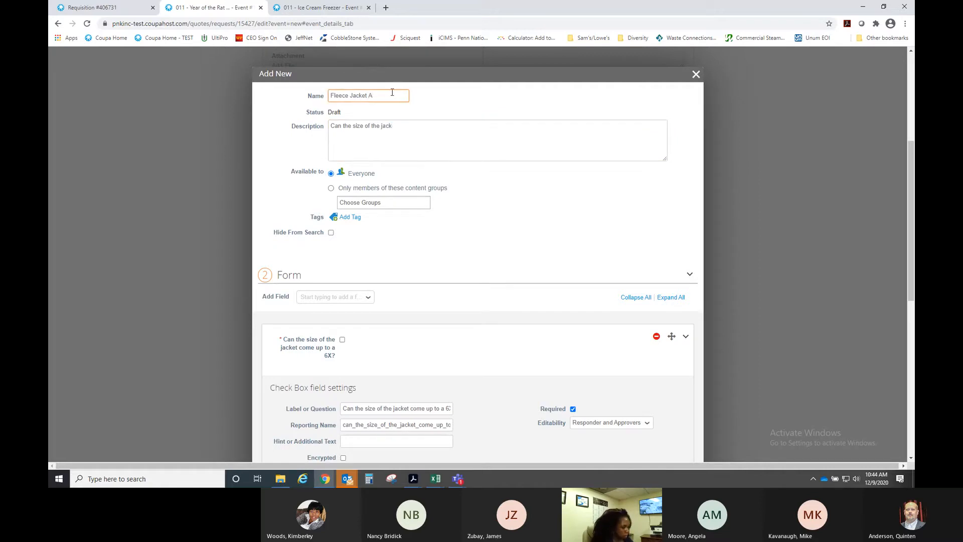
pyautogui.write('ize')
pyautogui.scroll(-4, 402, 234)
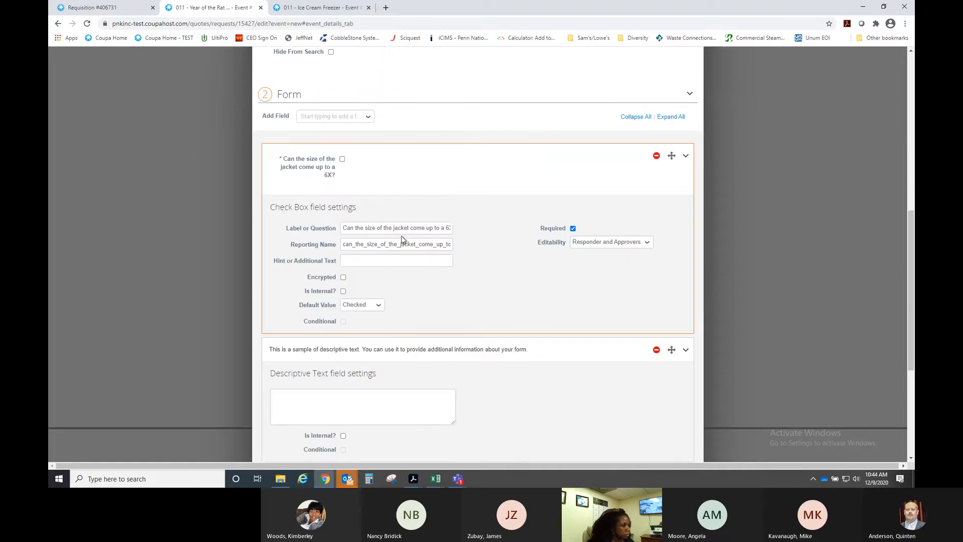
pyautogui.scroll(-1, 471, 197)
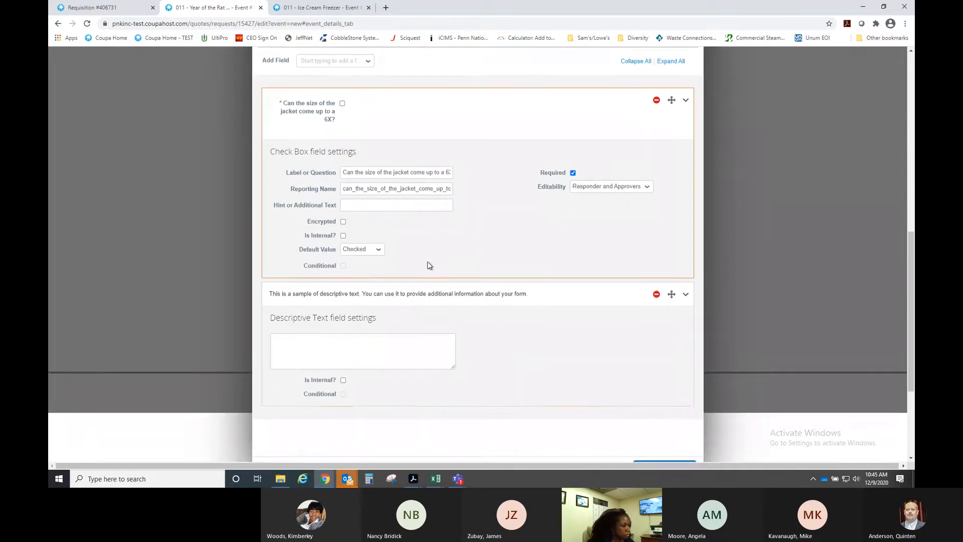
pyautogui.scroll(-1, 426, 265)
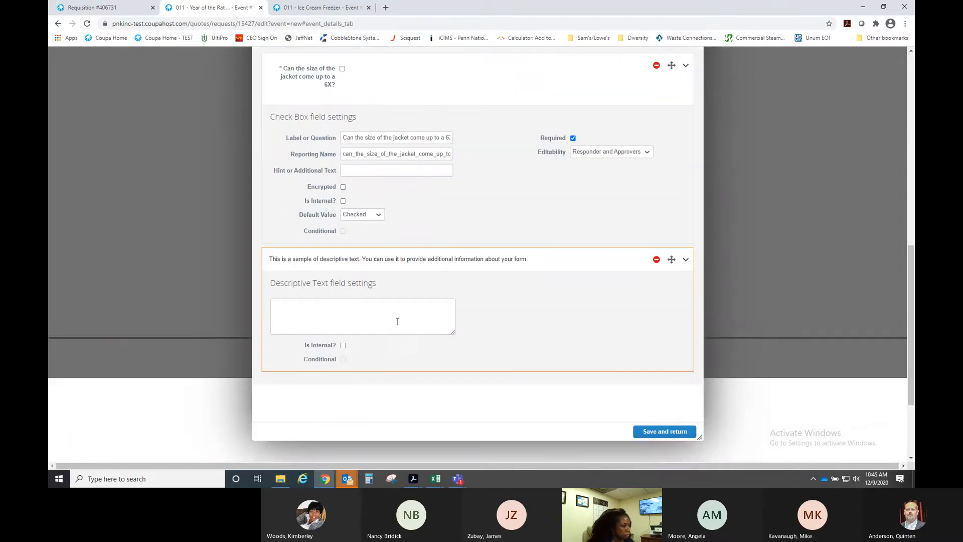
# - Delete the Descriptive Text field and set the 6X checkbox's default value to blank
pyautogui.click(657, 260)
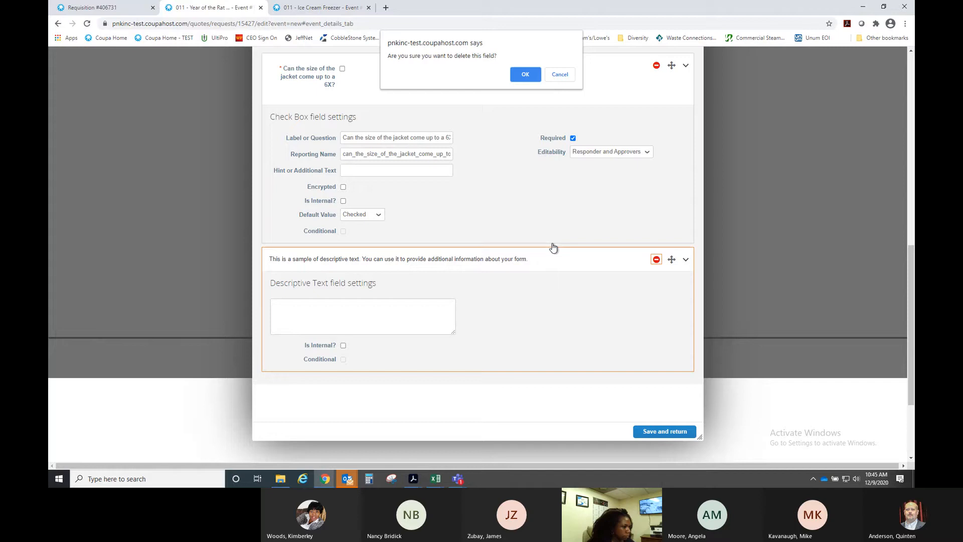
pyautogui.click(524, 75)
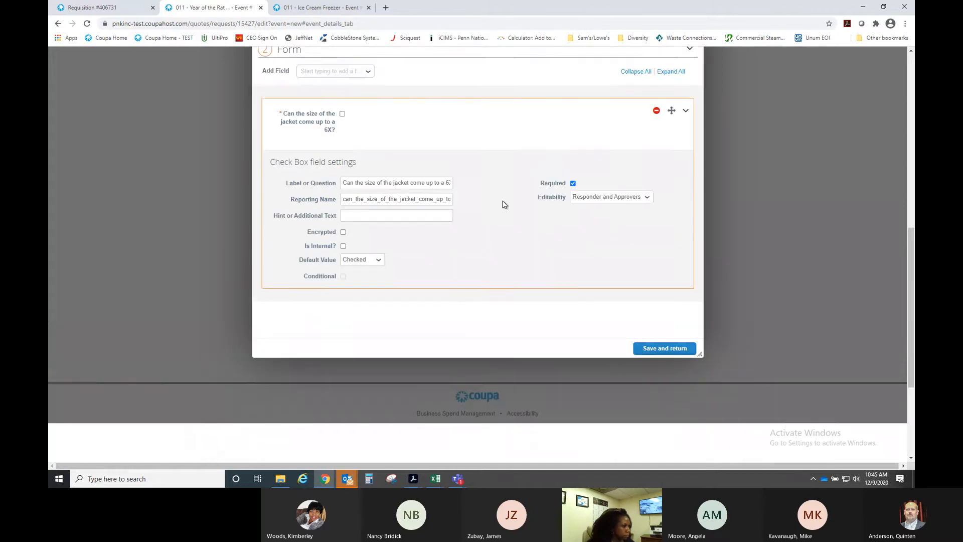
pyautogui.click(376, 305)
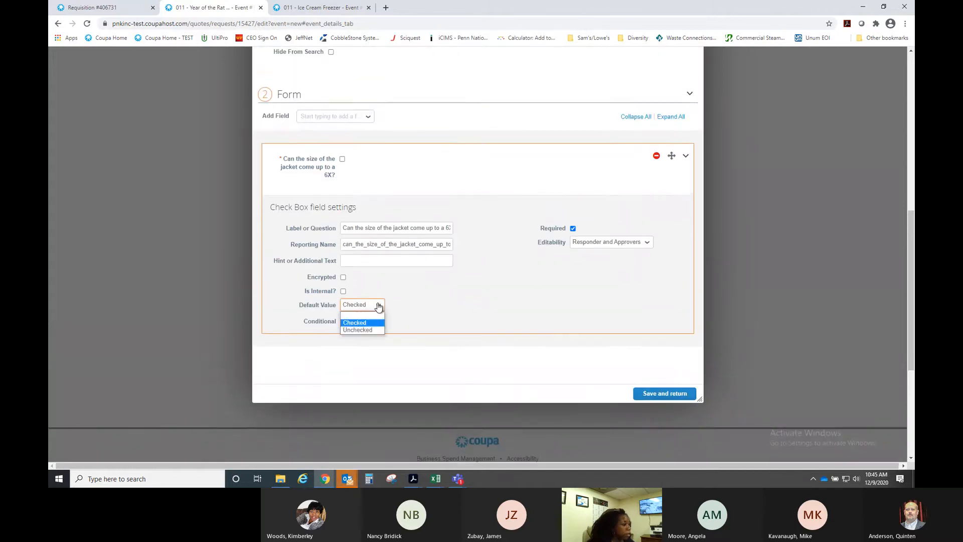
pyautogui.click(363, 313)
pyautogui.scroll(1, 482, 299)
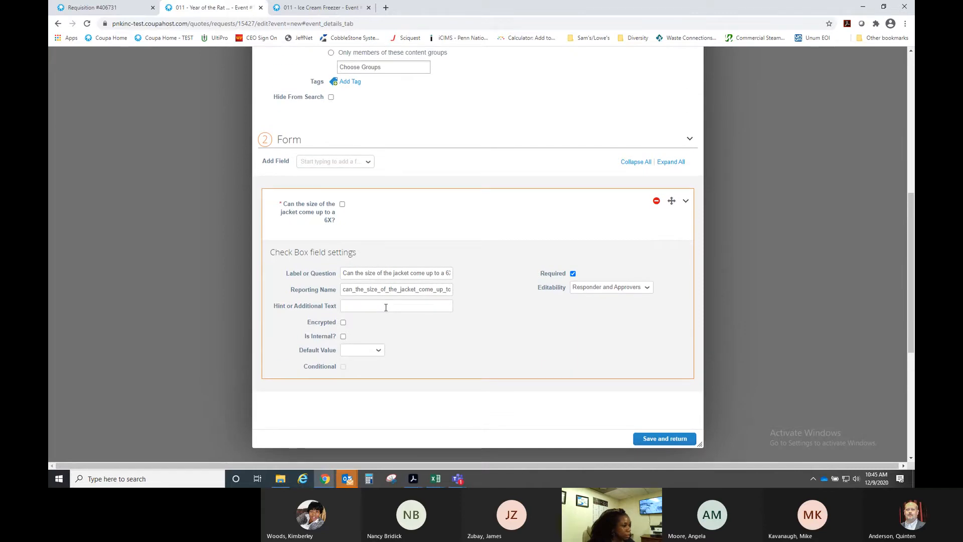
# - Finish the form description so it reads 'Can the size of the jacket come up to a 6X?'
pyautogui.click(342, 274)
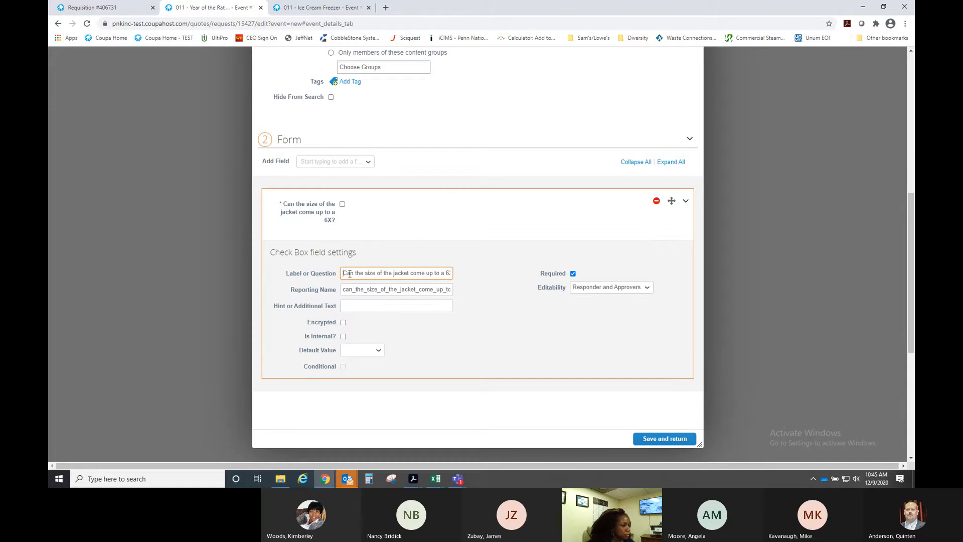
pyautogui.moveTo(350, 274); pyautogui.dragTo(460, 275)
pyautogui.scroll(1, 472, 273)
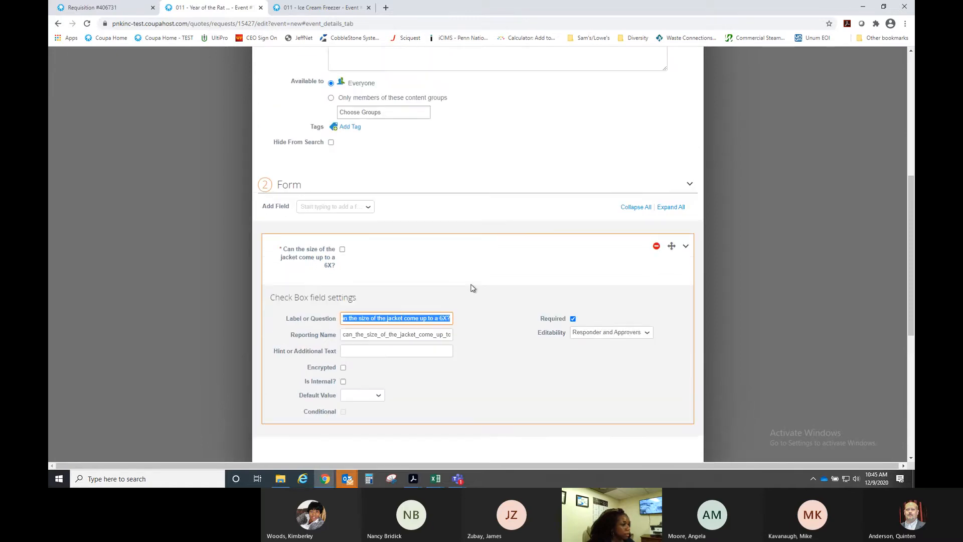
pyautogui.scroll(2, 436, 268)
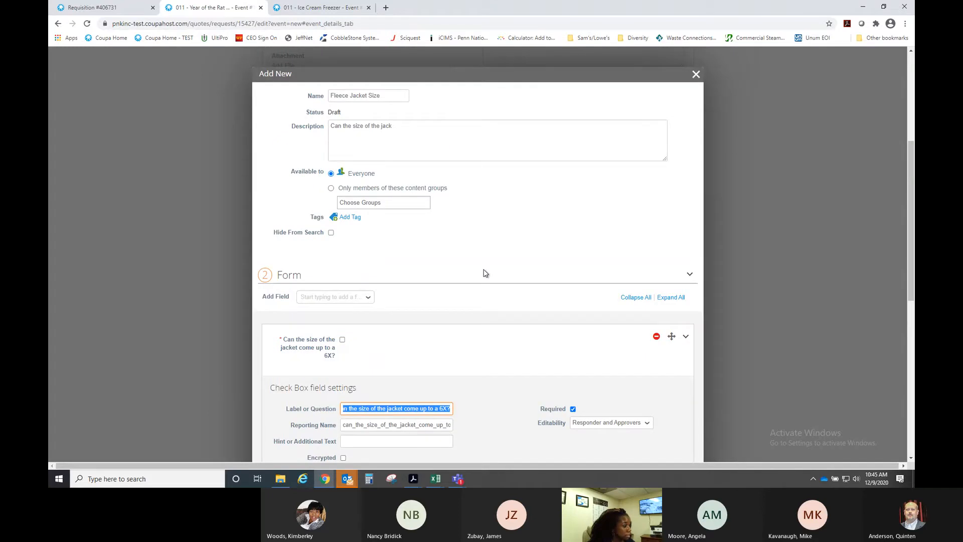
pyautogui.click(415, 128)
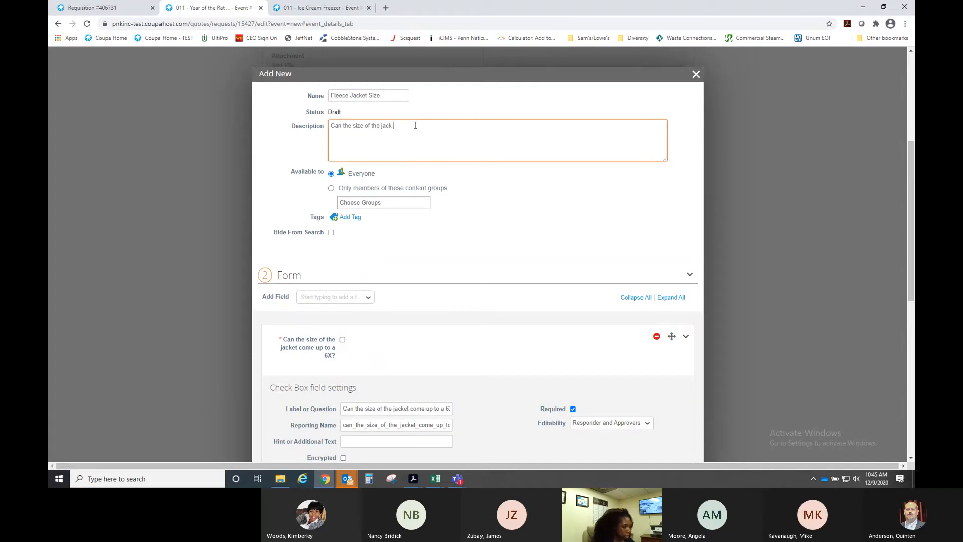
pyautogui.write('et come up a')
pyautogui.press('BackSpace')
pyautogui.press('BackSpace')
pyautogui.press('BackSpace')
pyautogui.write('to a 6X?')
# - Replace the checkbox field's label text with 'Yes'
pyautogui.scroll(-2, 413, 224)
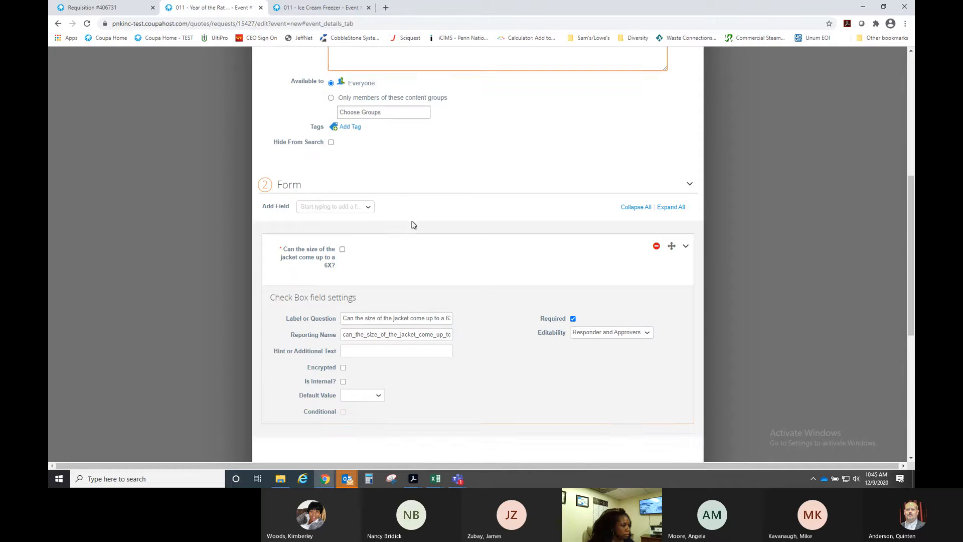
pyautogui.scroll(-1, 413, 225)
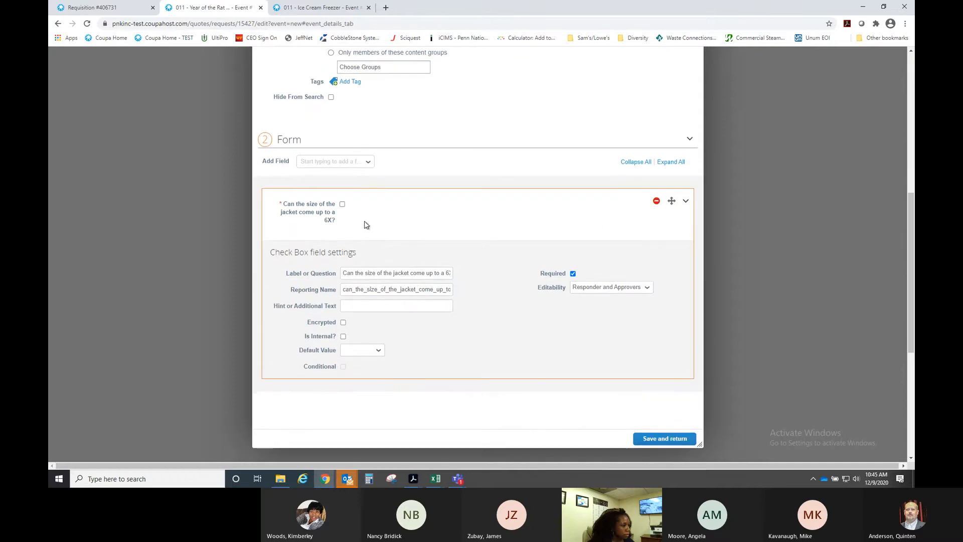
pyautogui.click(337, 275)
pyautogui.hotkey('ctrl', 'a')
pyautogui.write('Yes')
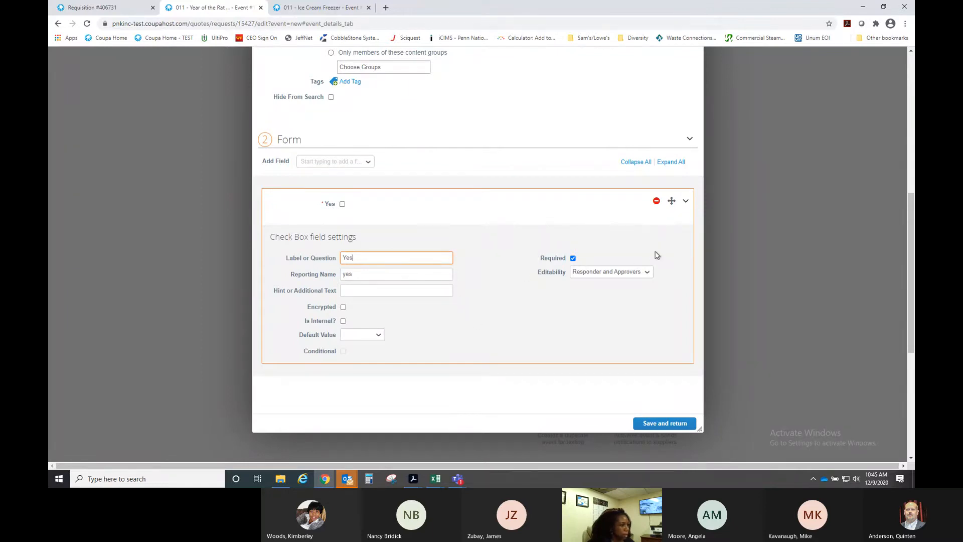
# - Add a required Check Box field labelled 'No' below the Yes checkbox
pyautogui.click(368, 162)
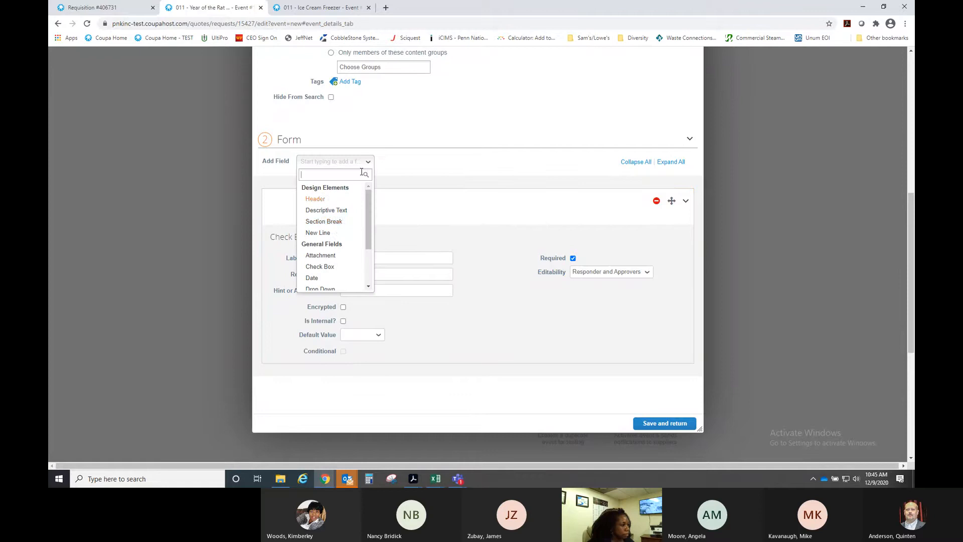
pyautogui.click(475, 280)
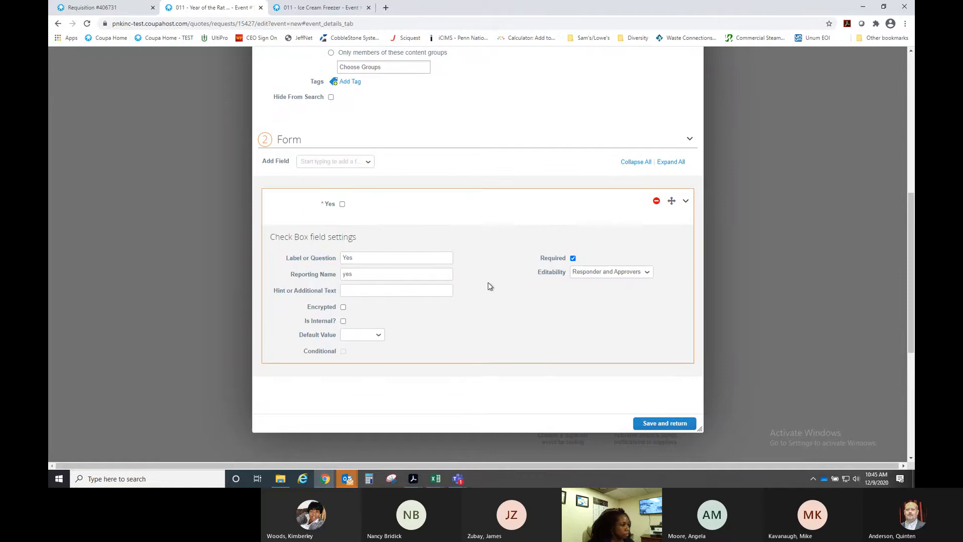
pyautogui.write('No')
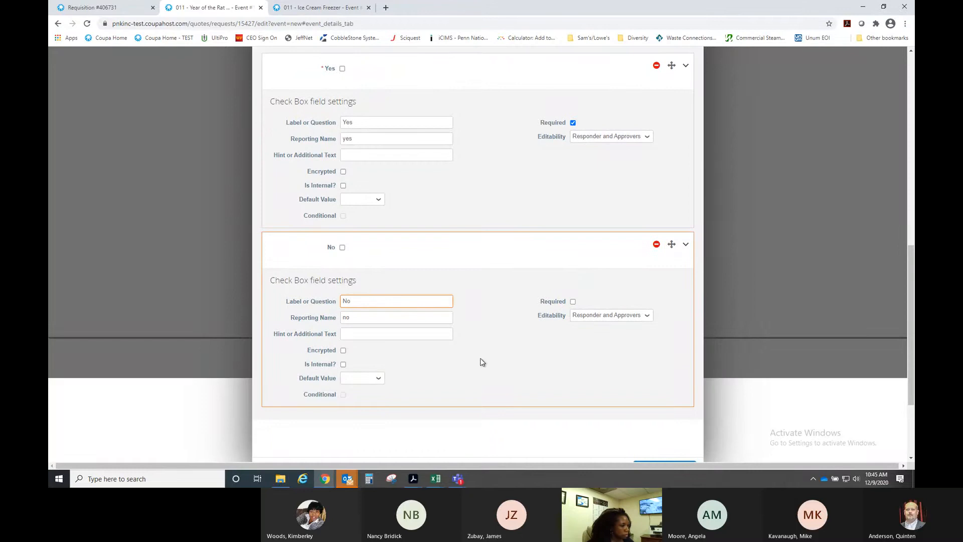
pyautogui.click(573, 302)
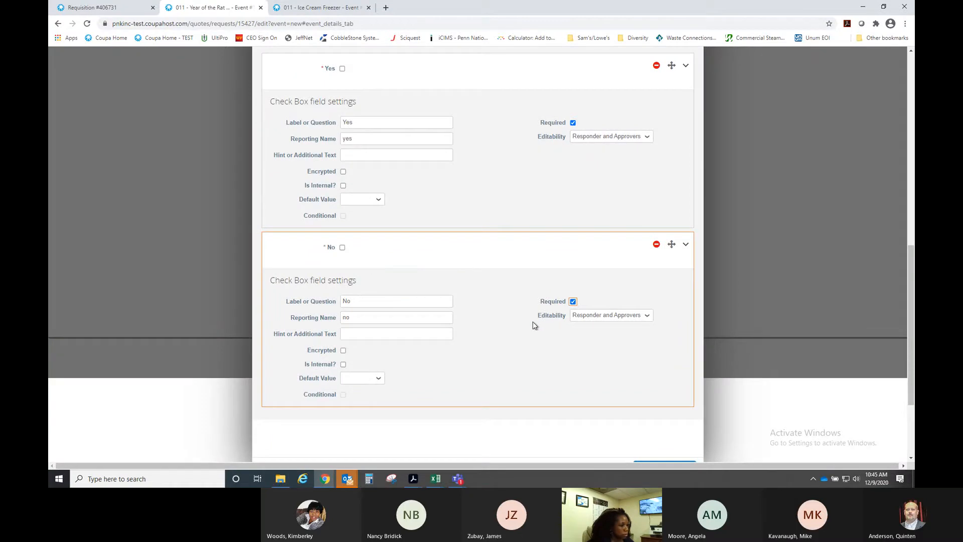
pyautogui.scroll(4, 533, 323)
pyautogui.scroll(2, 495, 318)
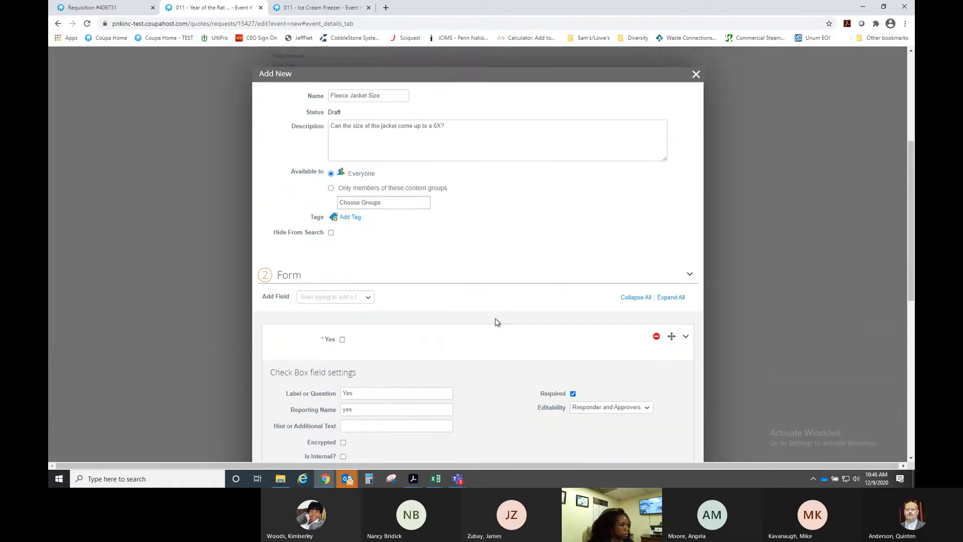
pyautogui.scroll(-5, 495, 318)
pyautogui.scroll(-3, 495, 322)
# - Save the Fleece Jacket Size form and return to the event
pyautogui.click(653, 338)
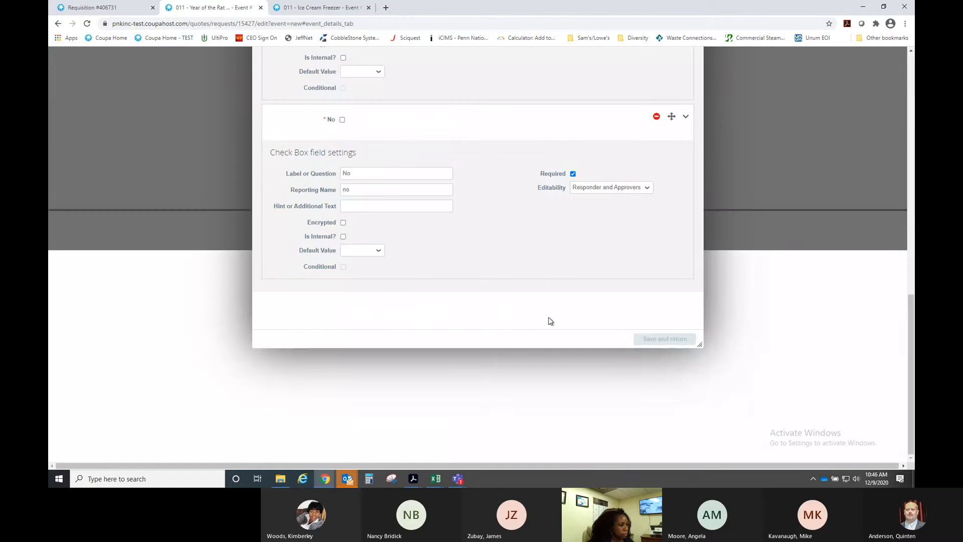
pyautogui.scroll(9, 516, 295)
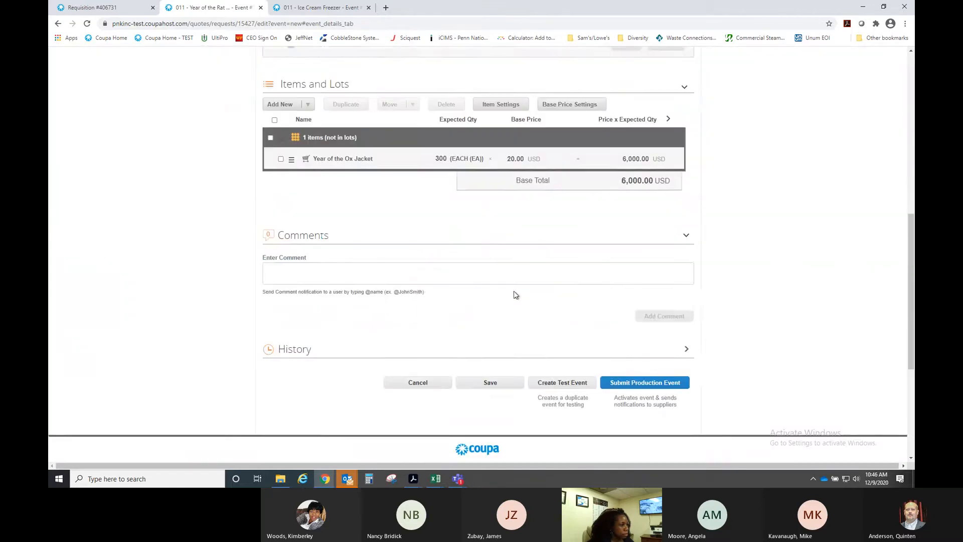
pyautogui.scroll(2, 485, 289)
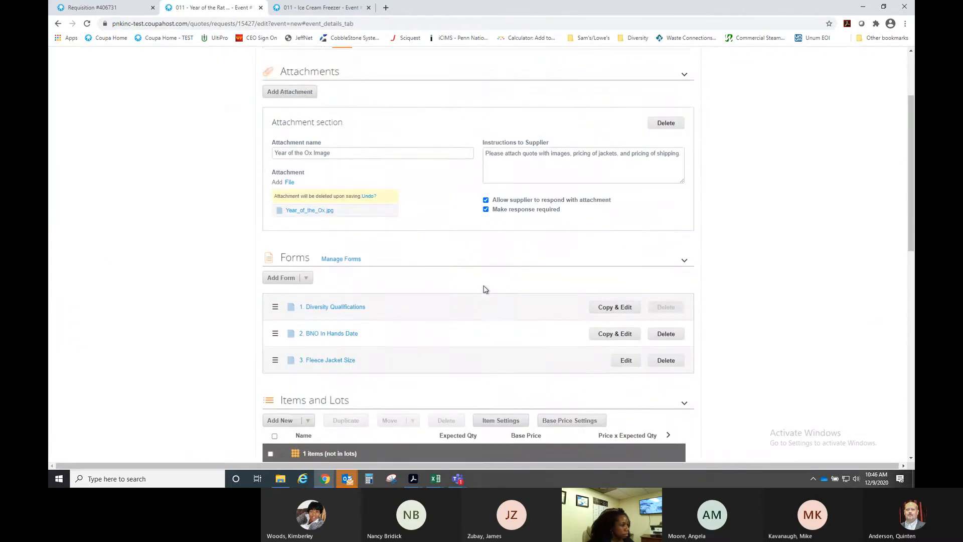
pyautogui.scroll(-2, 485, 289)
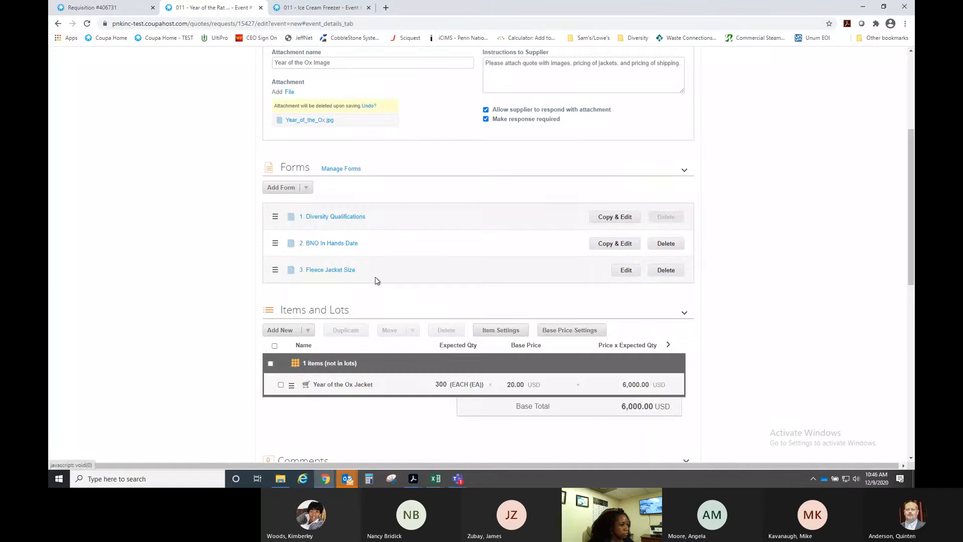
# - Open the '3. Fleece Jacket Size' form page to review its required Yes and No checkboxes
pyautogui.click(337, 271)
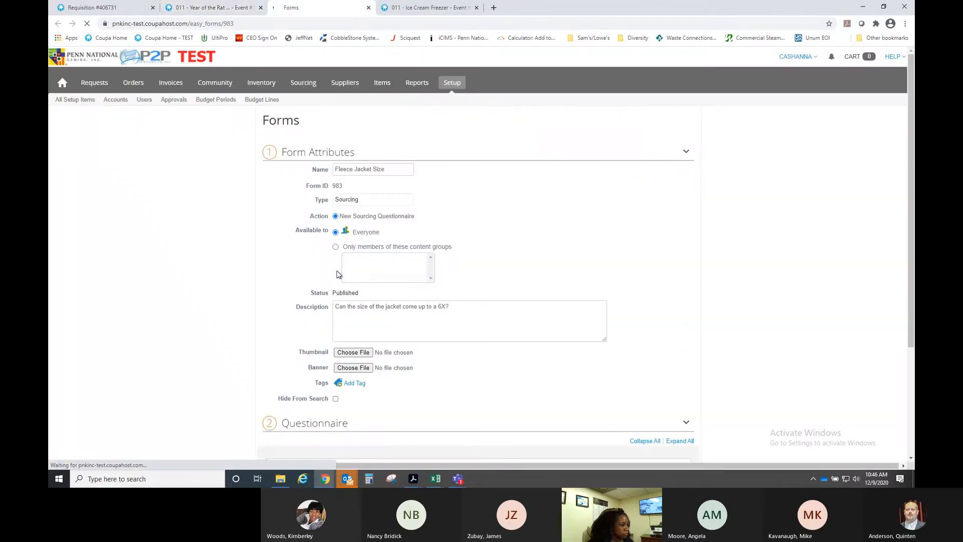
pyautogui.scroll(-3, 534, 253)
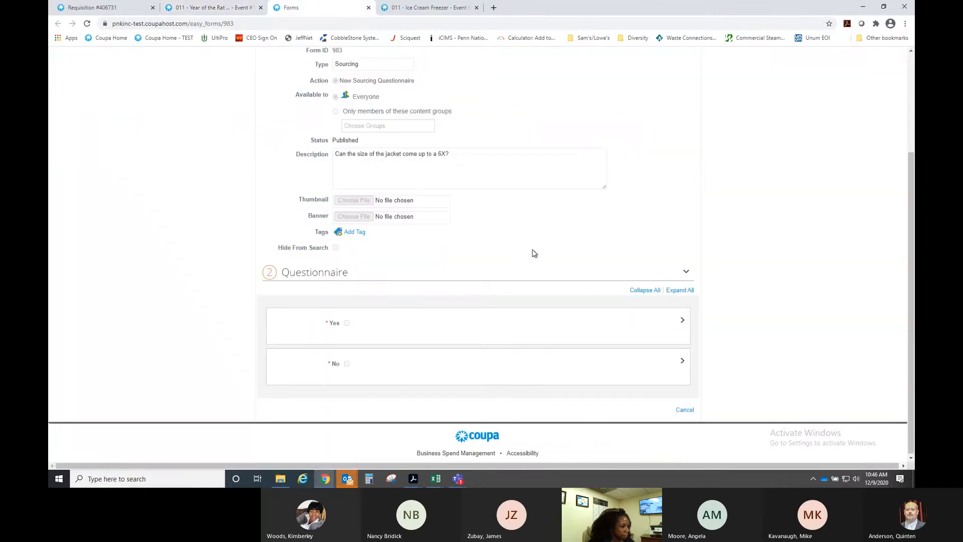
pyautogui.scroll(1, 526, 265)
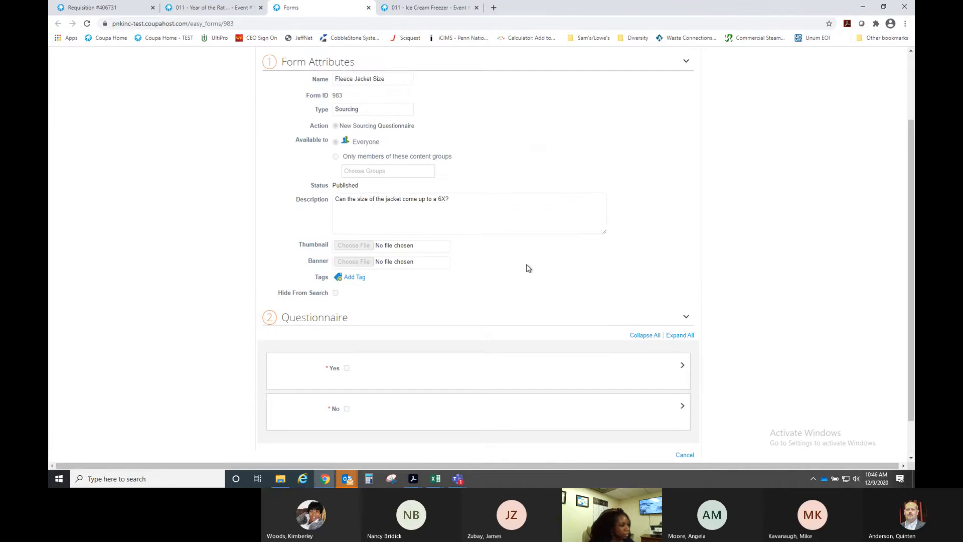
pyautogui.scroll(-1, 526, 265)
pyautogui.scroll(2, 526, 264)
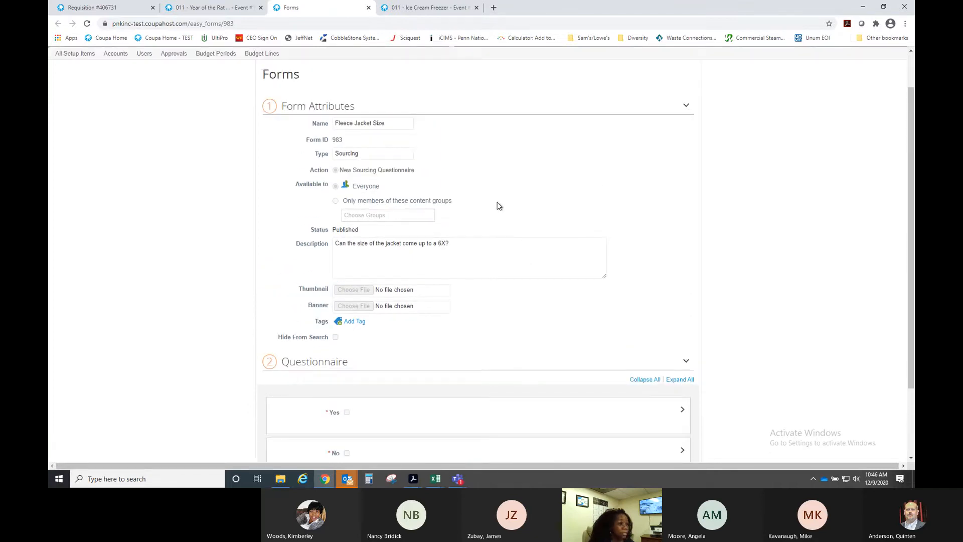
pyautogui.scroll(-2, 500, 205)
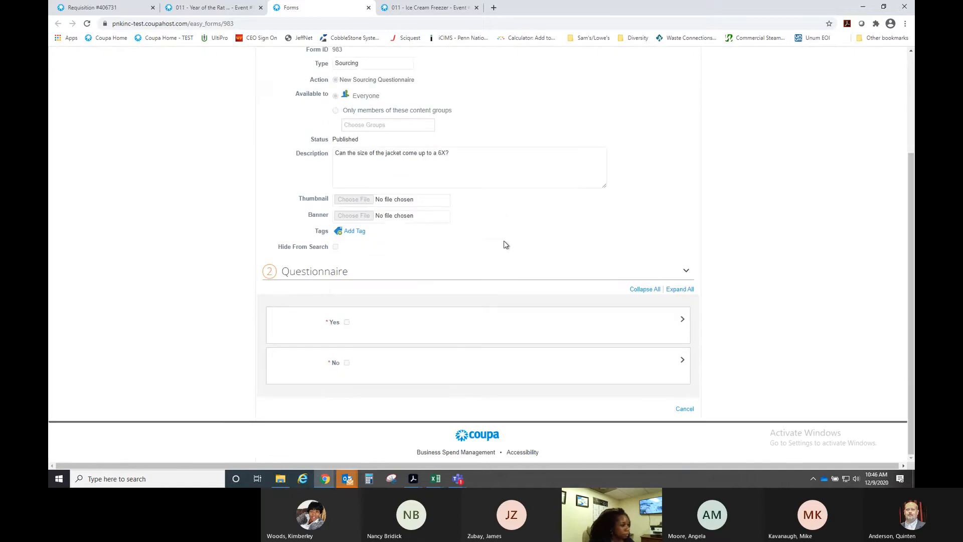
pyautogui.scroll(1, 505, 245)
pyautogui.scroll(2, 506, 244)
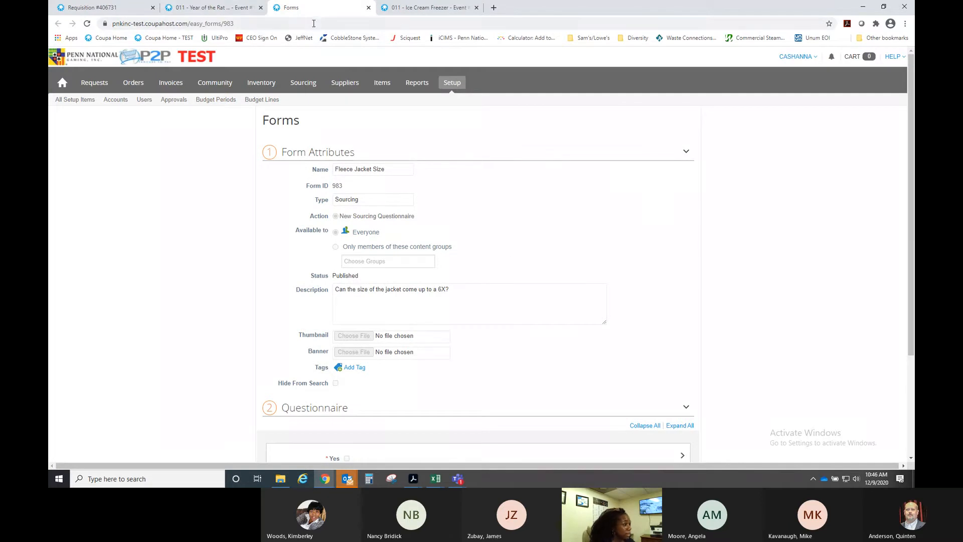
# - Delete the Fleece Jacket Size form from the event and view the event's three invited suppliers
pyautogui.click(206, 13)
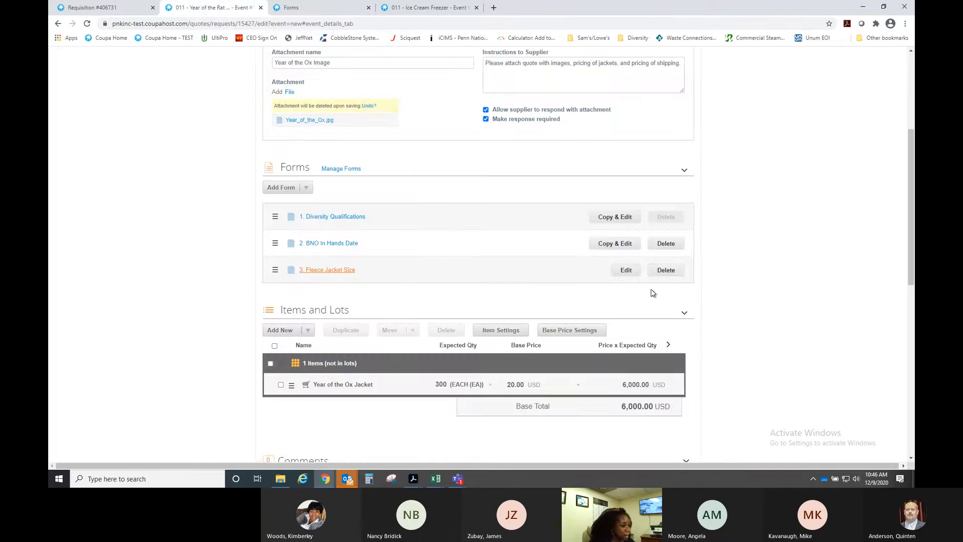
pyautogui.click(666, 269)
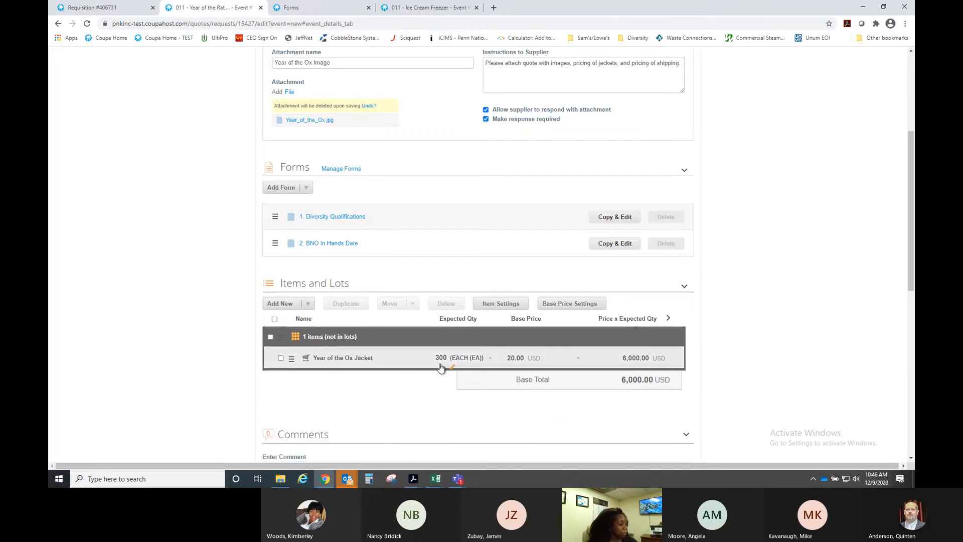
pyautogui.scroll(4, 482, 401)
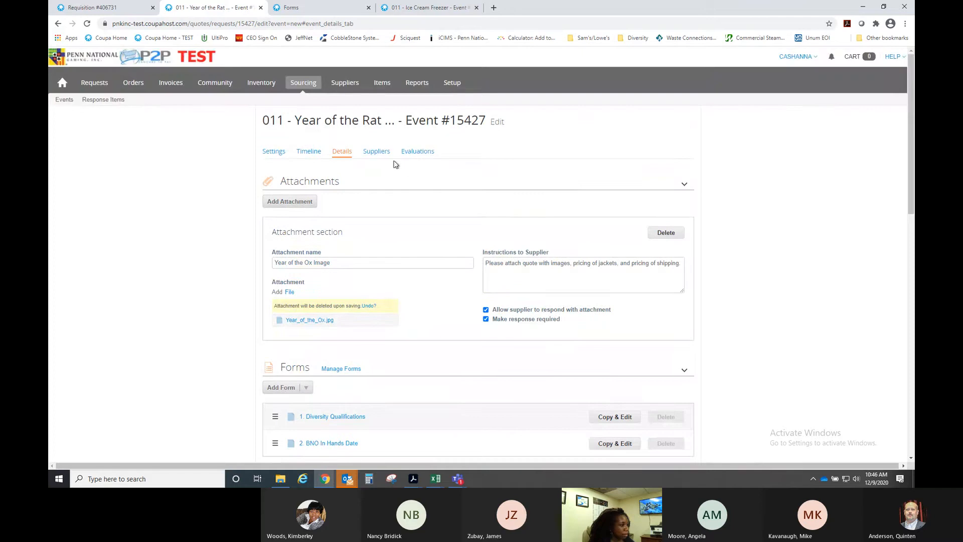
pyautogui.click(377, 152)
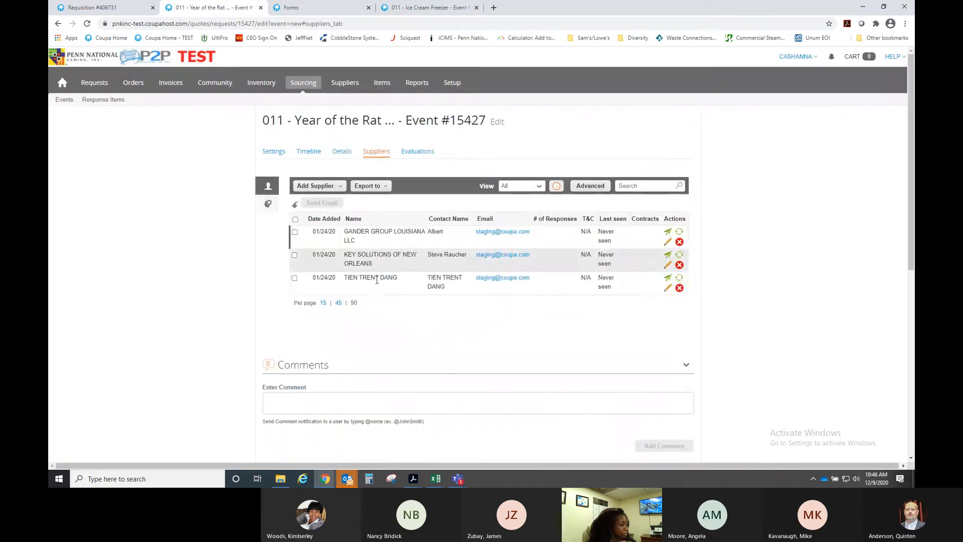
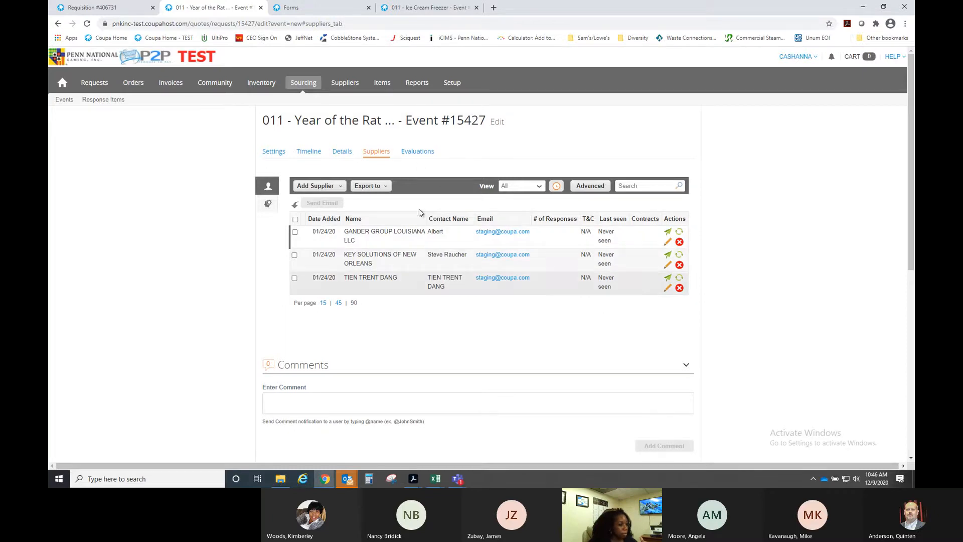
# - Bring up the list of the event's three invited suppliers
pyautogui.scroll(-5, 532, 332)
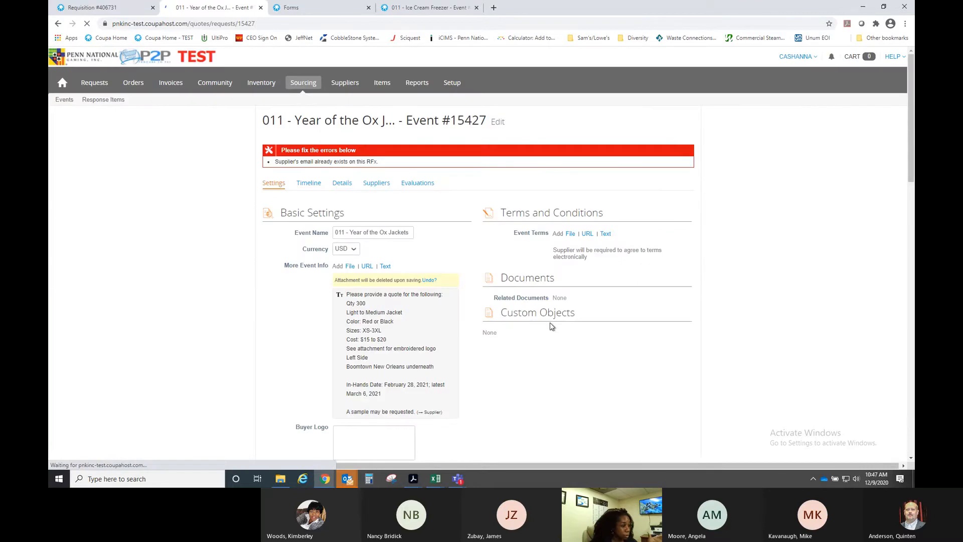
pyautogui.scroll(-5, 502, 332)
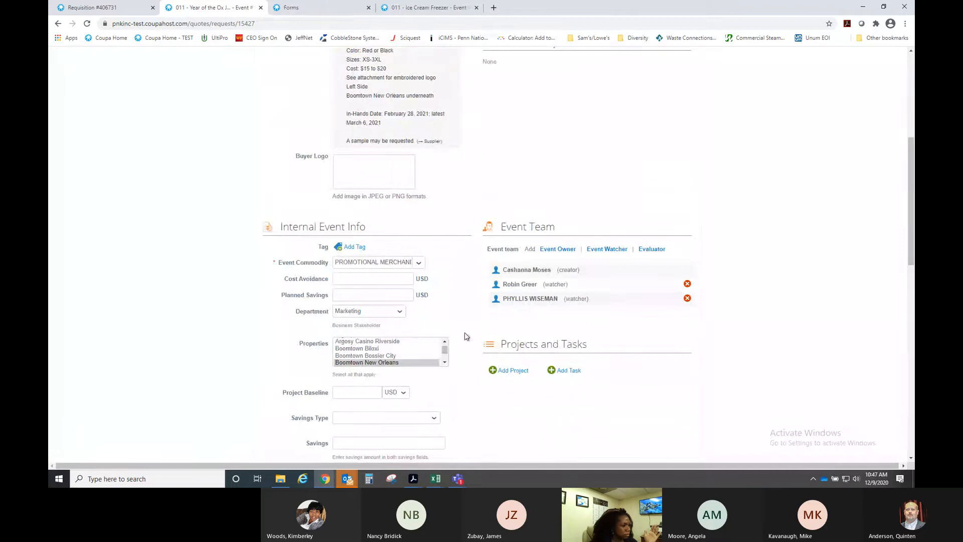
pyautogui.scroll(5, 464, 329)
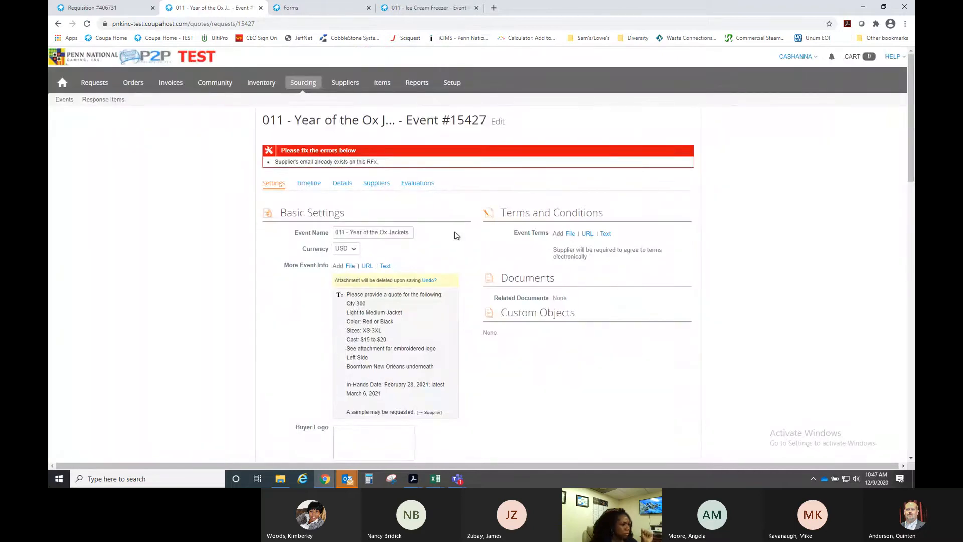
pyautogui.click(377, 183)
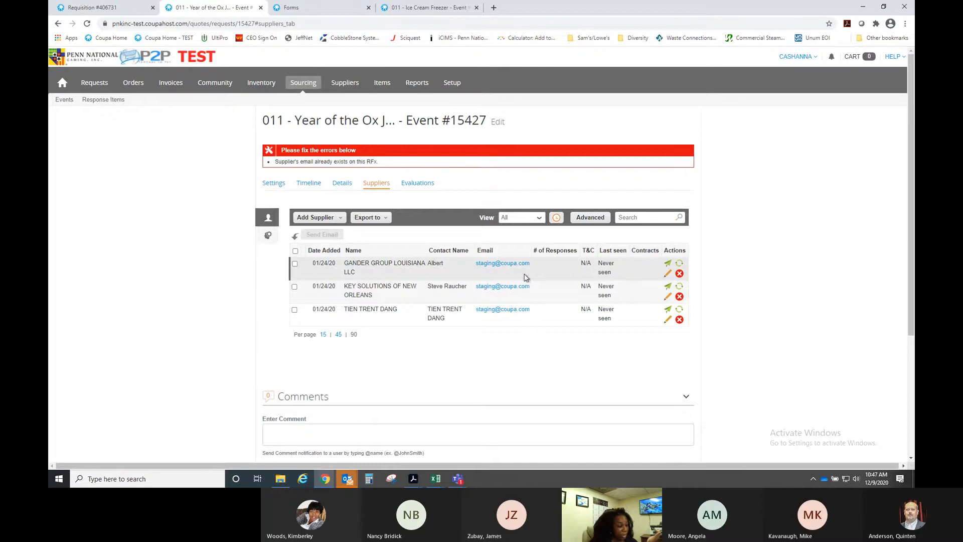
# - Replace the GANDER GROUP LOUISIANA LLC contact's email with its own address and save
pyautogui.click(668, 274)
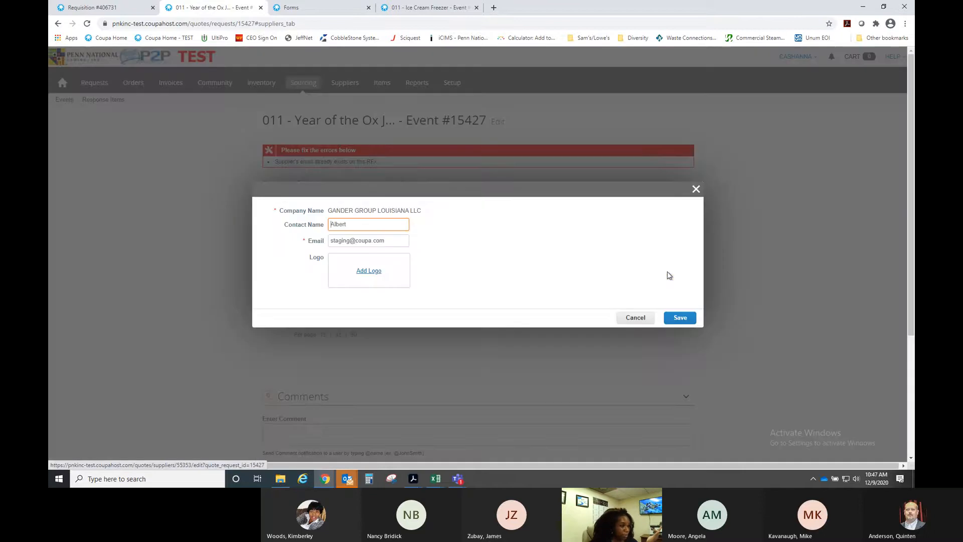
pyautogui.moveTo(393, 242); pyautogui.dragTo(313, 248)
pyautogui.click(406, 236)
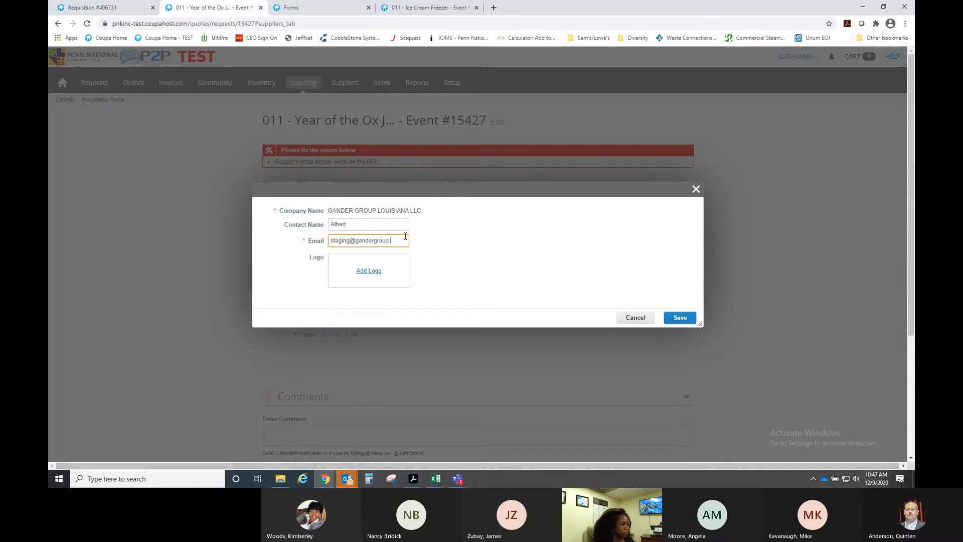
pyautogui.click(667, 316)
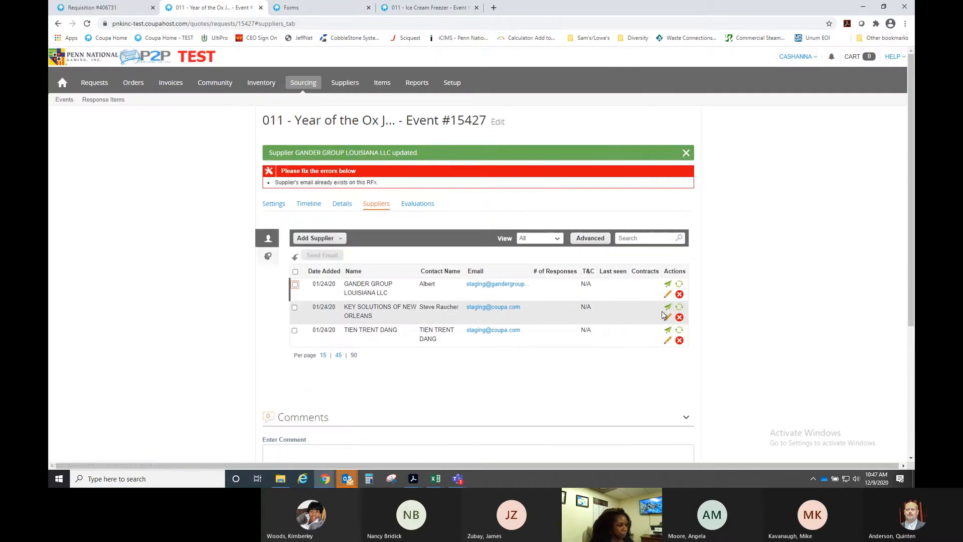
# - Change the KEY SOLUTIONS OF NEW ORLEANS contact's email domain to keysolutions.com and save
pyautogui.click(668, 316)
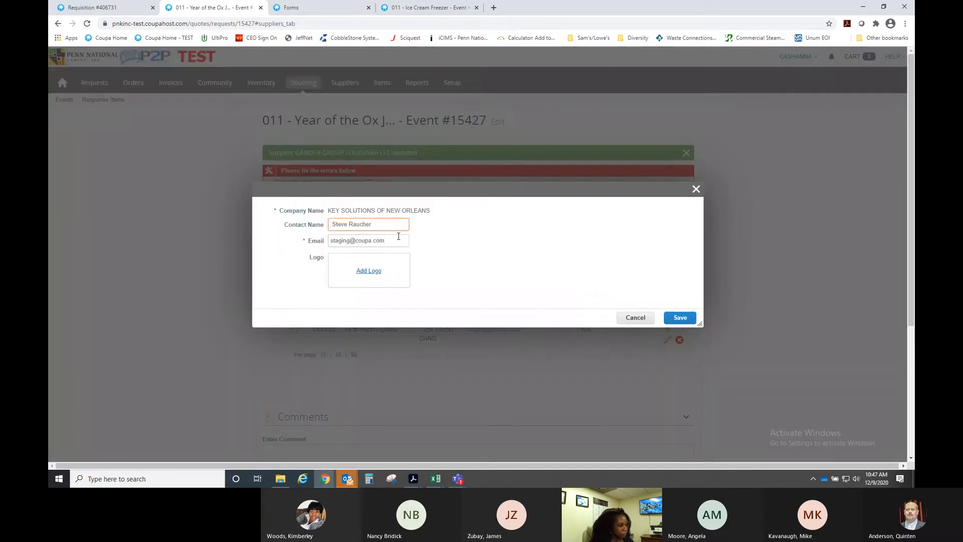
pyautogui.click(398, 240)
pyautogui.press('BackSpace')
pyautogui.press('BackSpace')
pyautogui.press('BackSpace')
pyautogui.press('BackSpace')
pyautogui.press('BackSpace')
pyautogui.press('BackSpace')
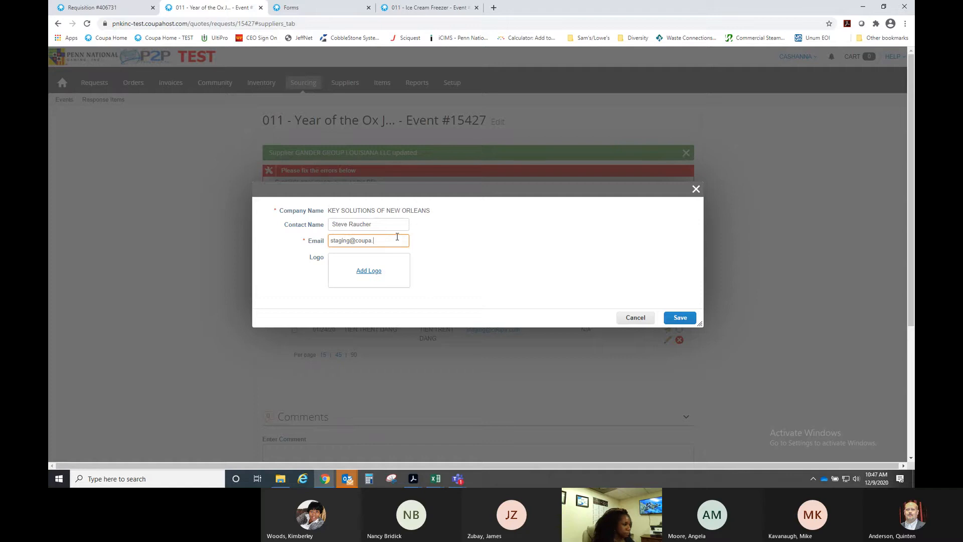
pyautogui.press('BackSpace')
pyautogui.press('BackSpace')
pyautogui.press('BackSpace')
pyautogui.write('keysolutio')
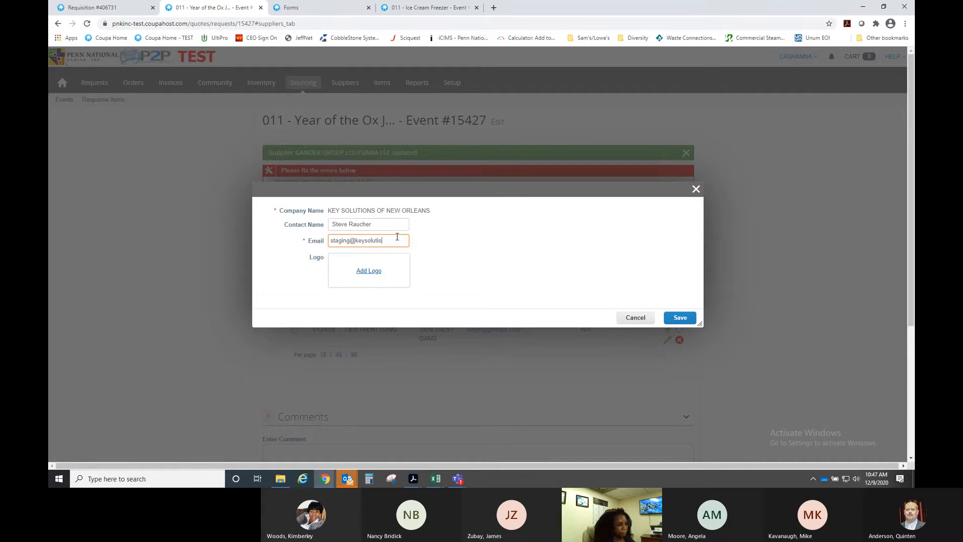
pyautogui.write('ns.com')
pyautogui.click(691, 316)
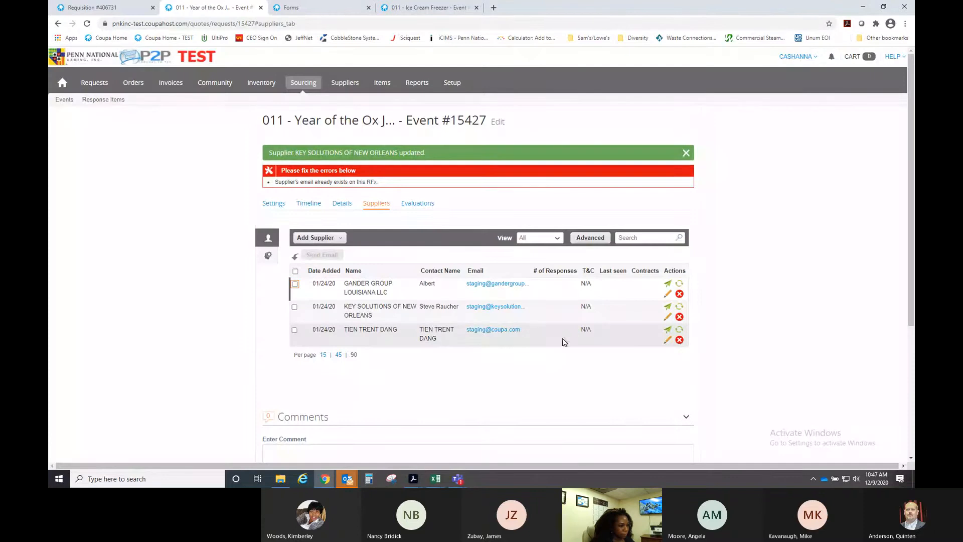
# - Change the third supplier's email domain to appyguestprogo.com and save it
pyautogui.click(667, 342)
pyautogui.moveTo(392, 240); pyautogui.dragTo(358, 239)
pyautogui.write('app')
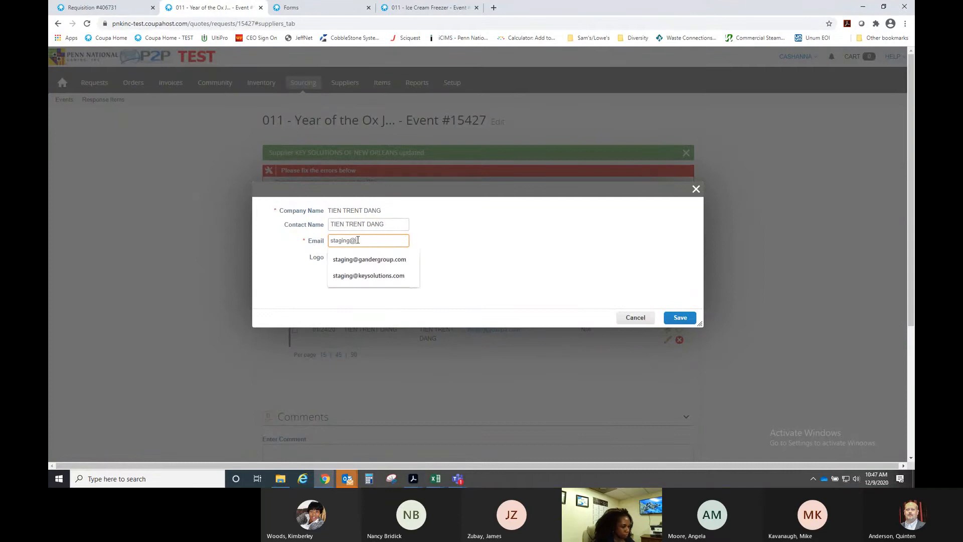
pyautogui.write('ygues')
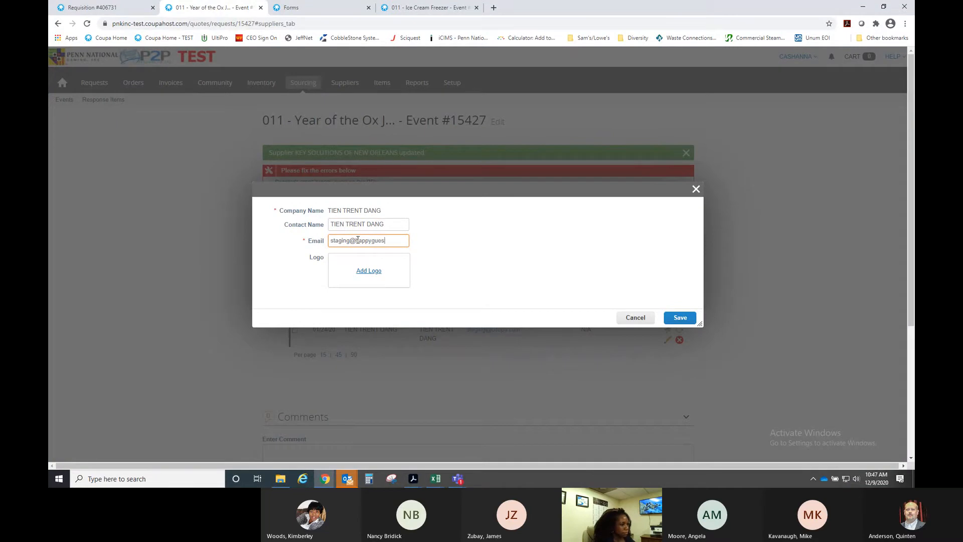
pyautogui.write('tprog')
pyautogui.write('o.com')
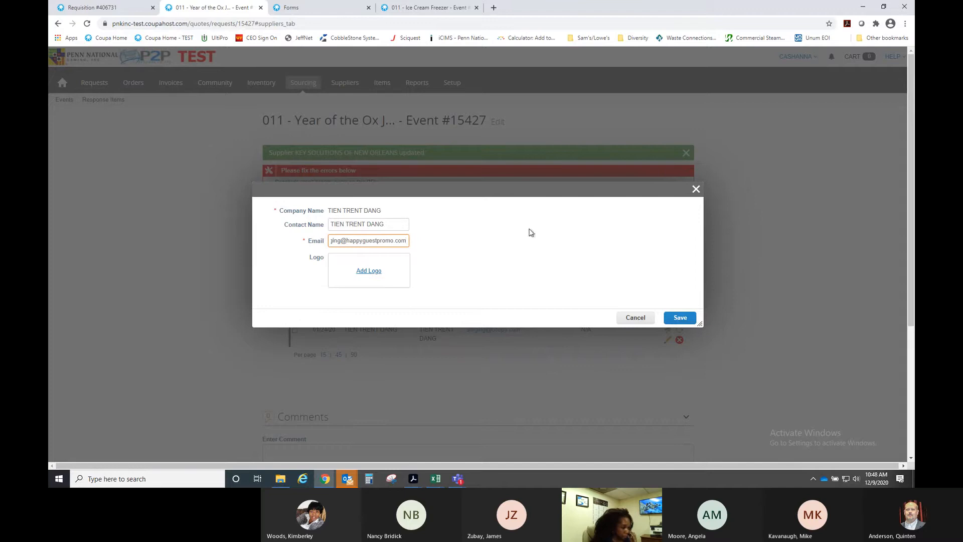
pyautogui.click(694, 319)
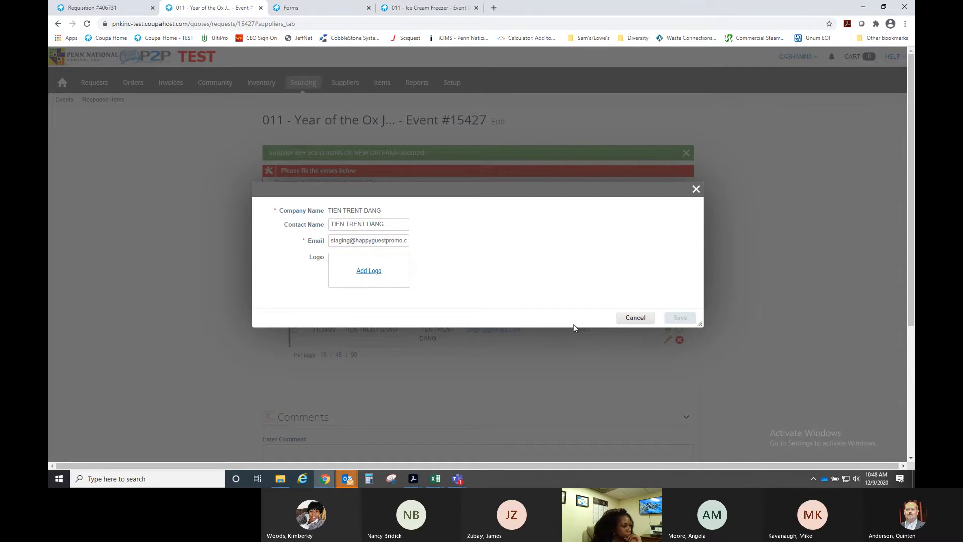
pyautogui.scroll(-4, 717, 345)
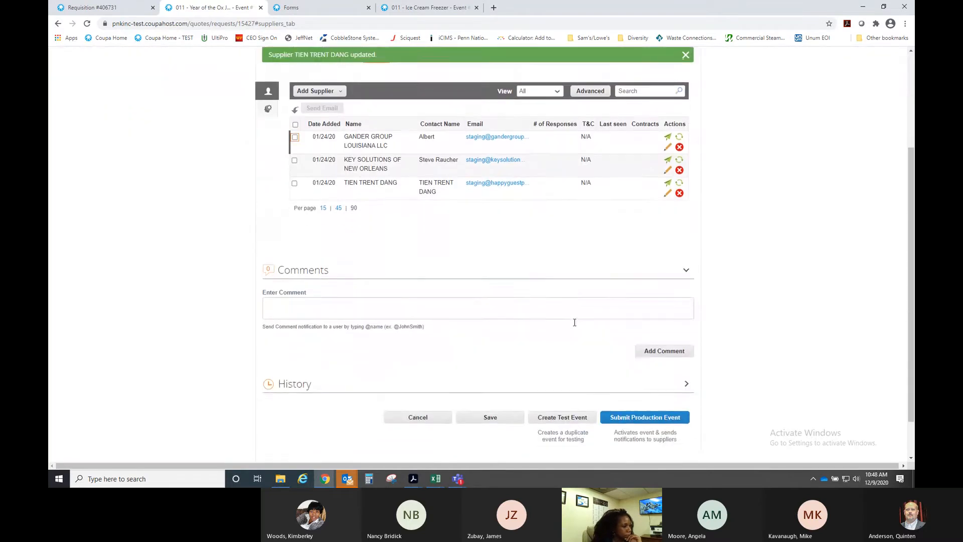
# - Submit event #15427 as a production event and confirm it on the preview page
pyautogui.scroll(4, 597, 335)
pyautogui.scroll(-4, 590, 332)
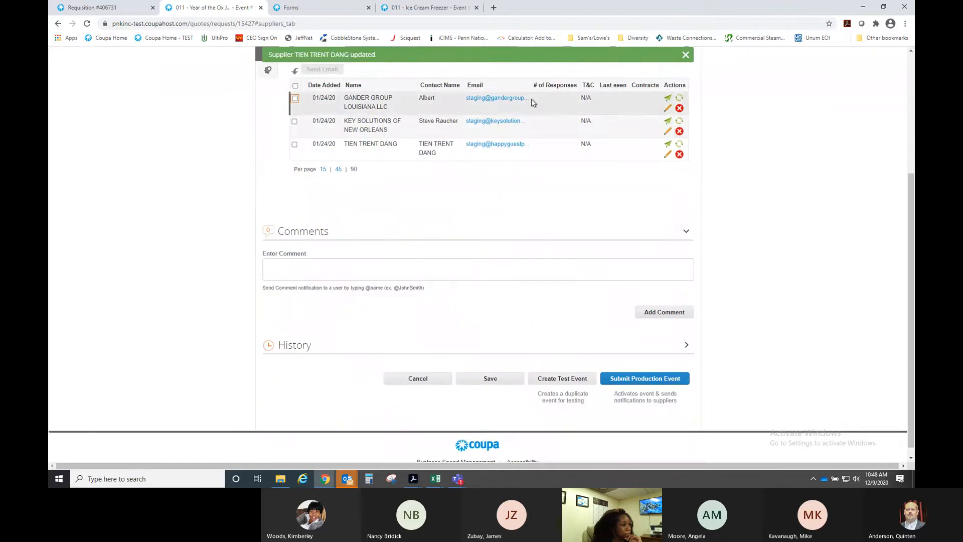
pyautogui.click(657, 384)
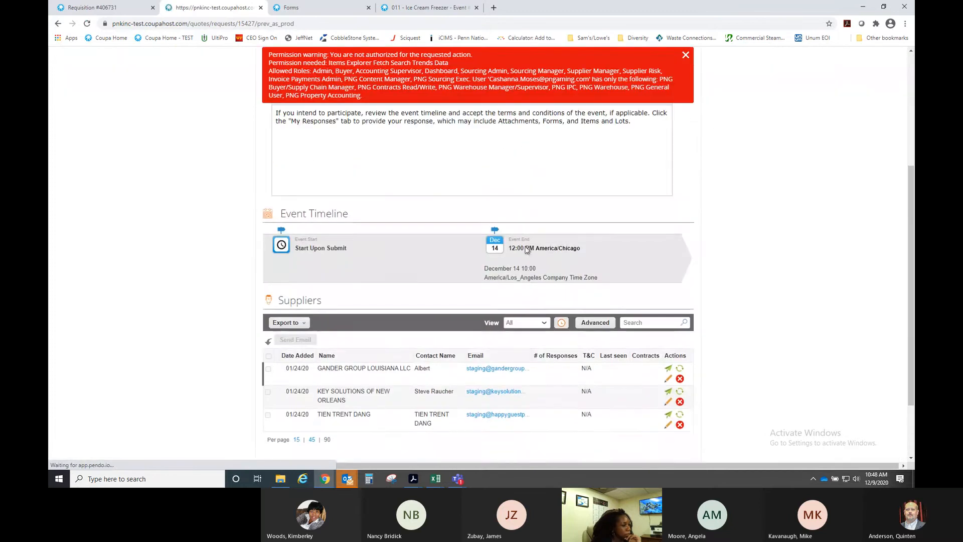
pyautogui.scroll(-2, 536, 264)
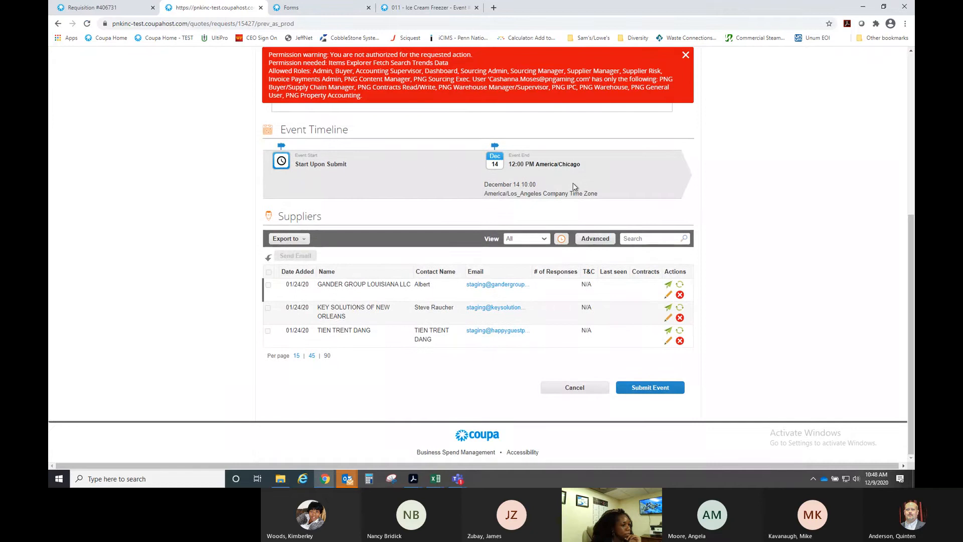
pyautogui.click(654, 394)
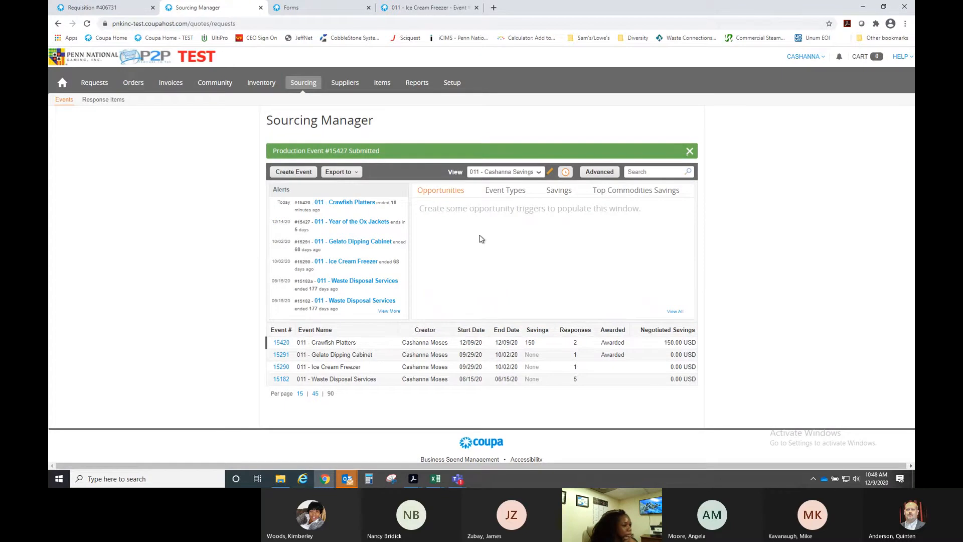
pyautogui.scroll(-1, 474, 239)
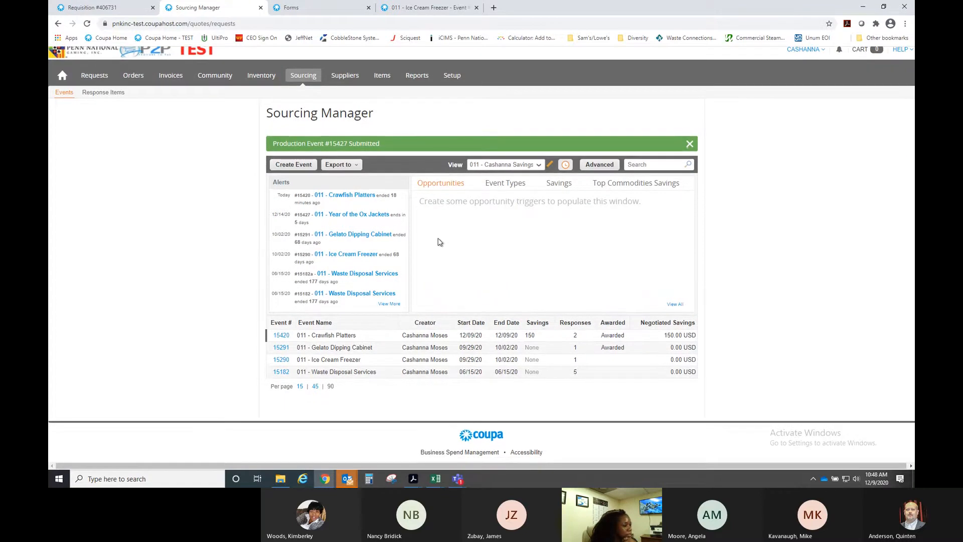
pyautogui.scroll(1, 436, 243)
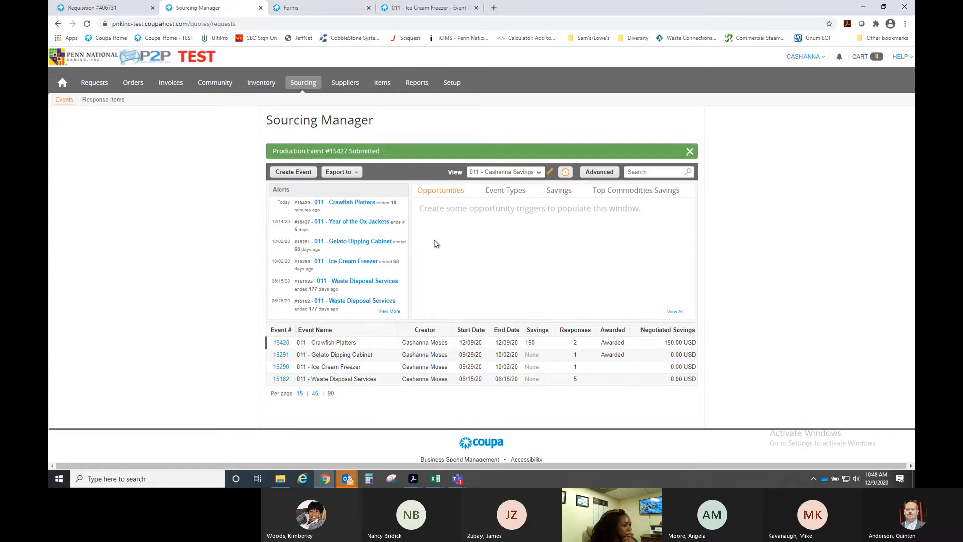
pyautogui.click(64, 99)
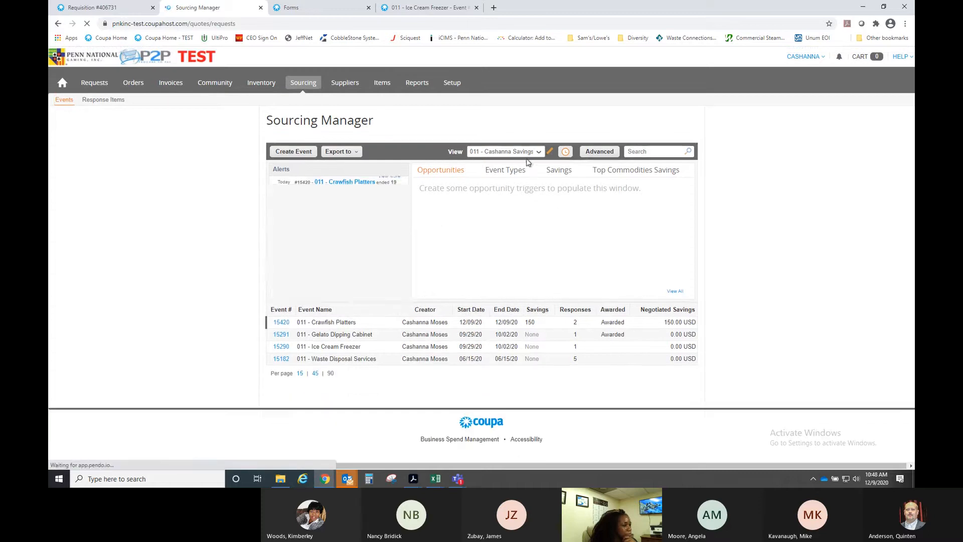
pyautogui.click(504, 151)
pyautogui.click(500, 187)
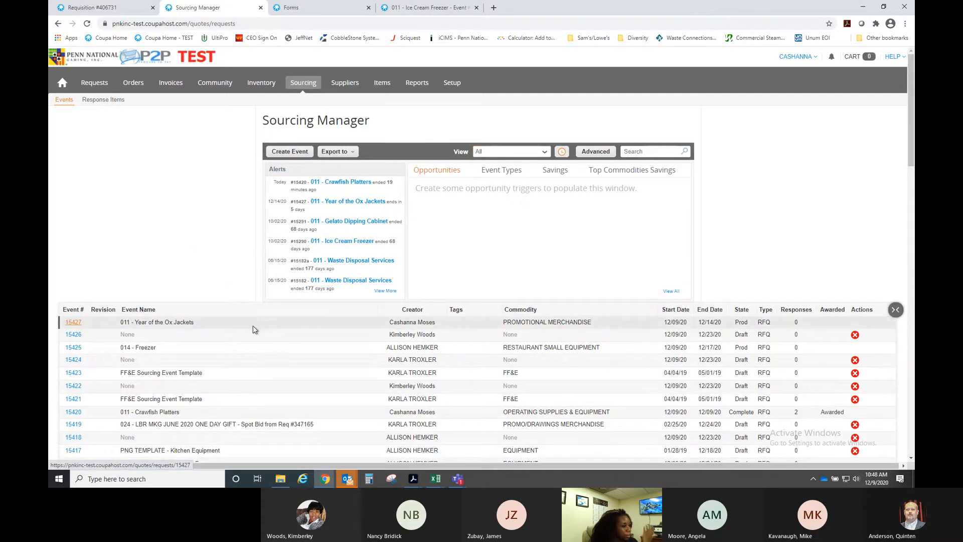
pyautogui.scroll(-3, 303, 370)
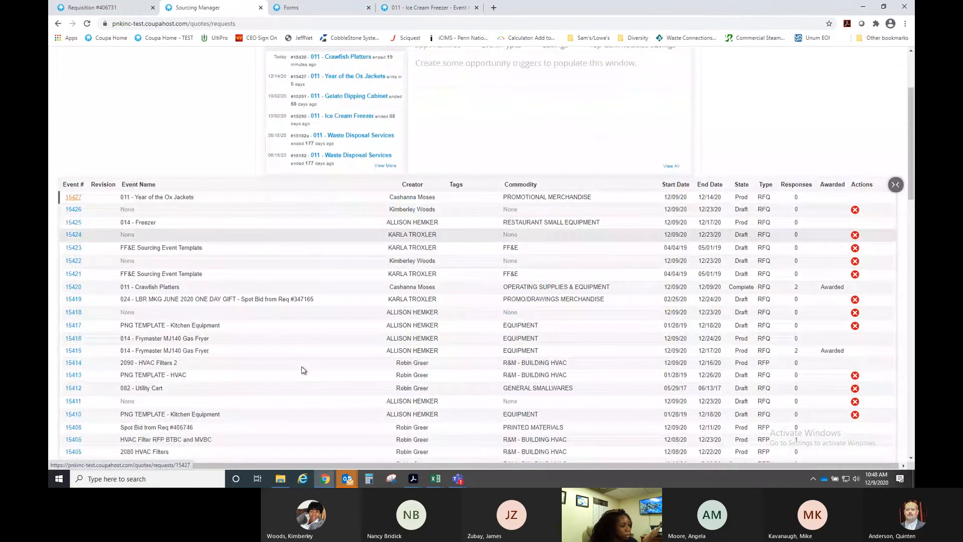
pyautogui.scroll(-5, 302, 371)
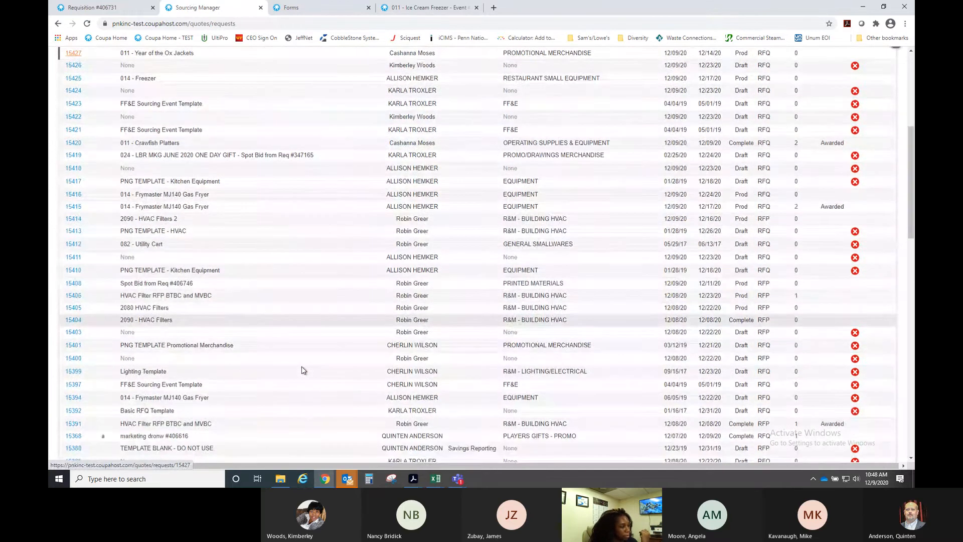
pyautogui.scroll(-3, 303, 371)
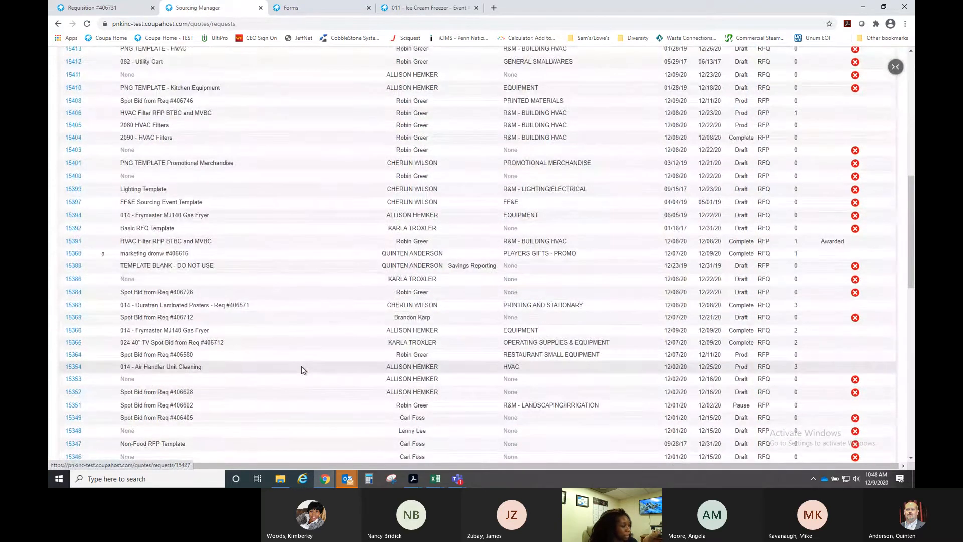
pyautogui.scroll(-2, 303, 370)
pyautogui.scroll(-3, 302, 370)
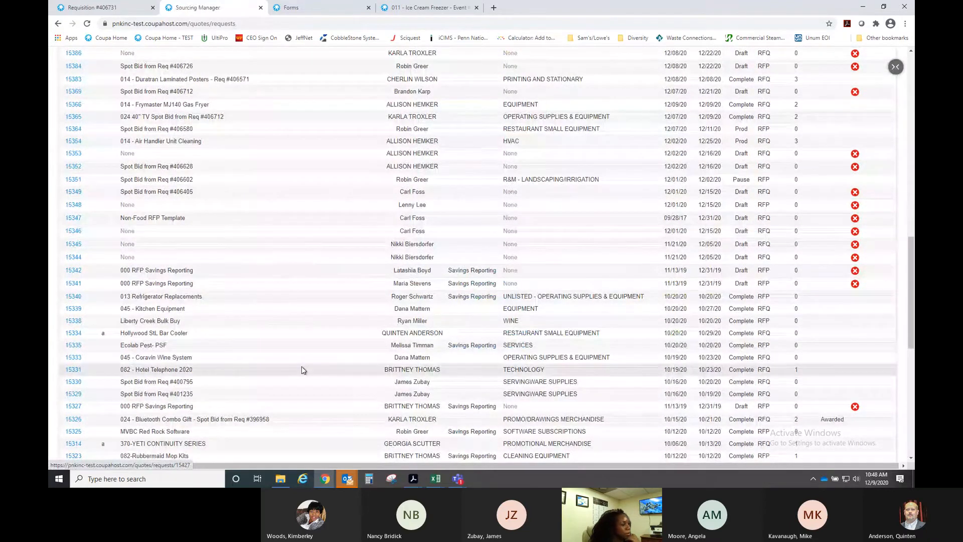
pyautogui.scroll(-1, 302, 370)
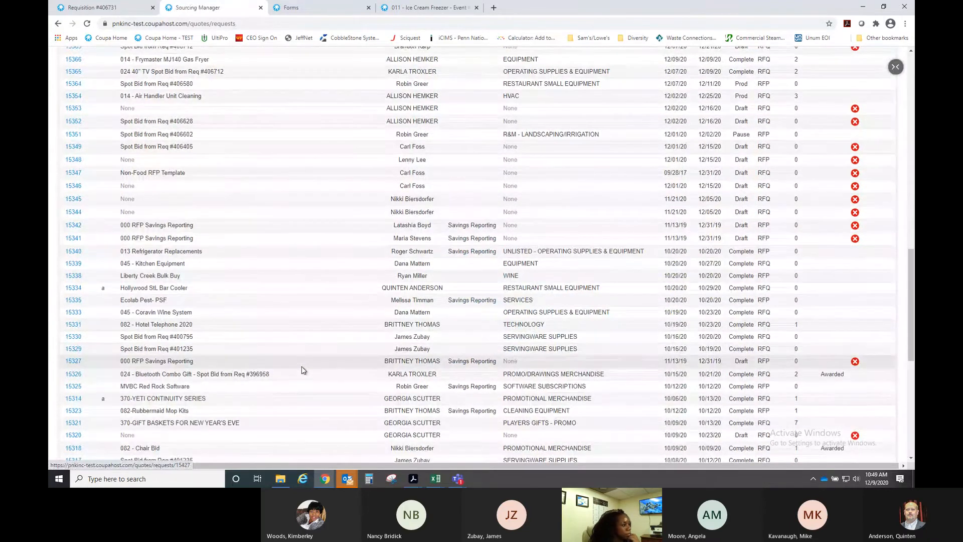
pyautogui.scroll(-2, 303, 370)
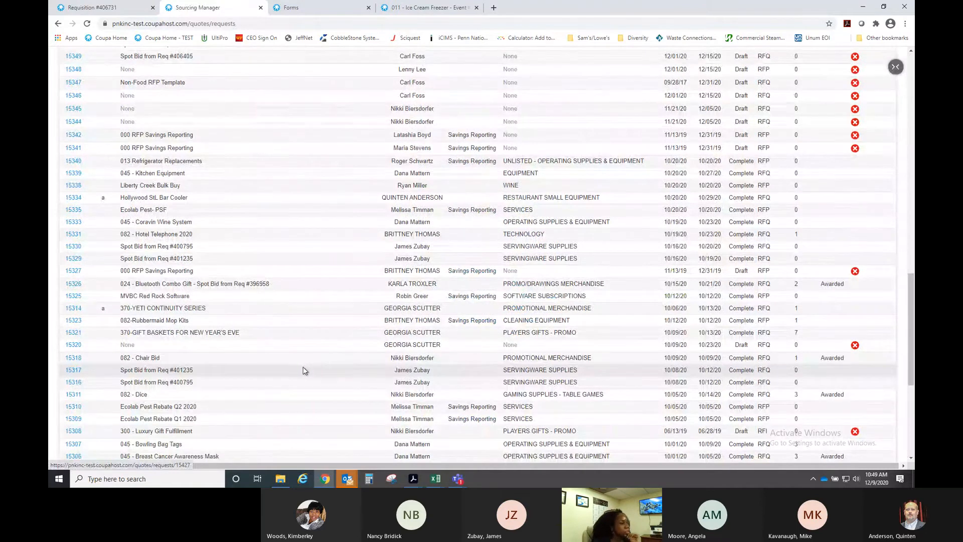
pyautogui.scroll(-1, 310, 381)
pyautogui.scroll(-5, 311, 383)
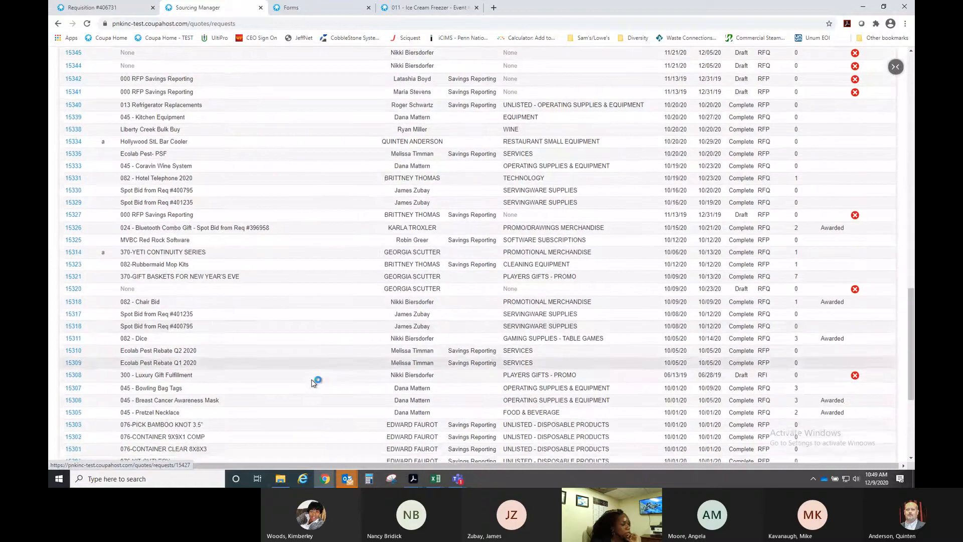
pyautogui.scroll(5, 311, 383)
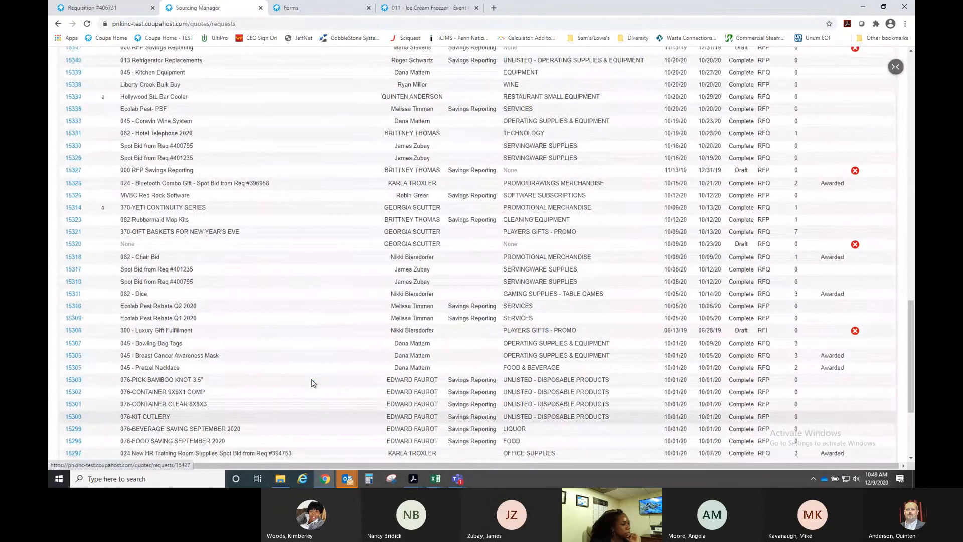
pyautogui.scroll(2, 311, 383)
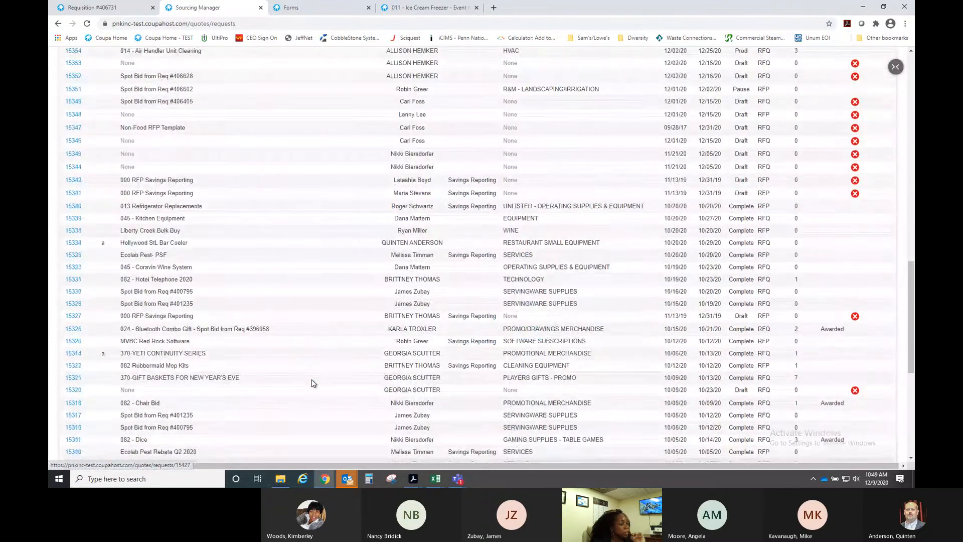
pyautogui.scroll(2, 312, 383)
pyautogui.scroll(4, 313, 383)
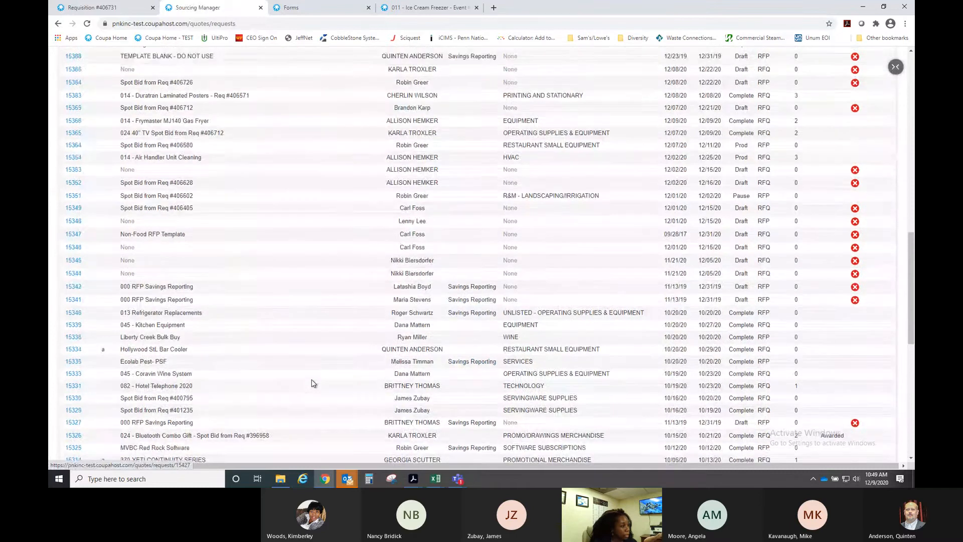
pyautogui.scroll(2, 313, 383)
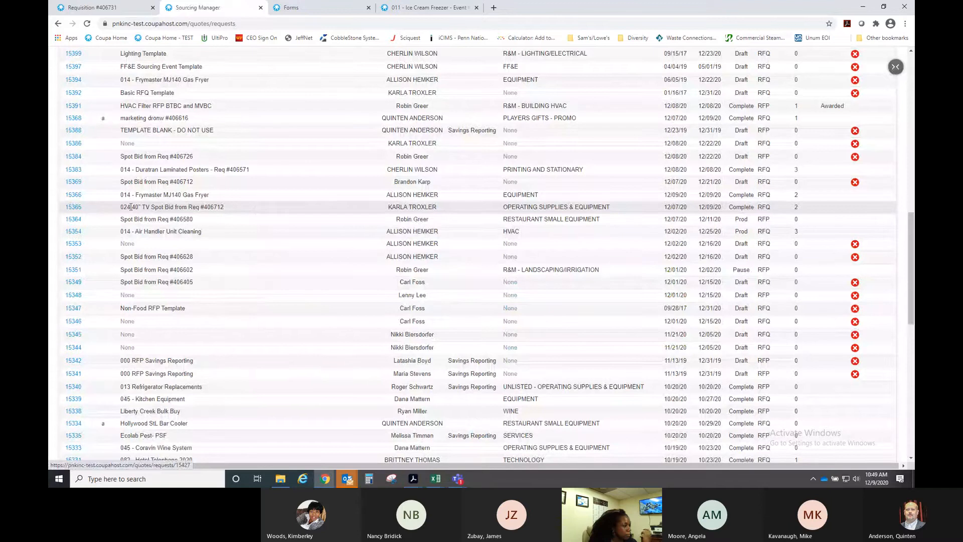
pyautogui.click(75, 209)
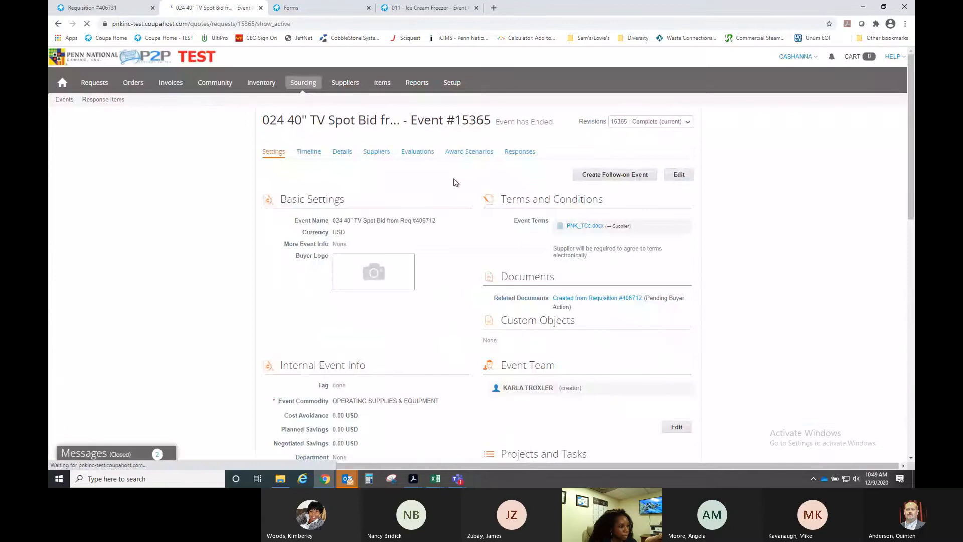
pyautogui.click(372, 156)
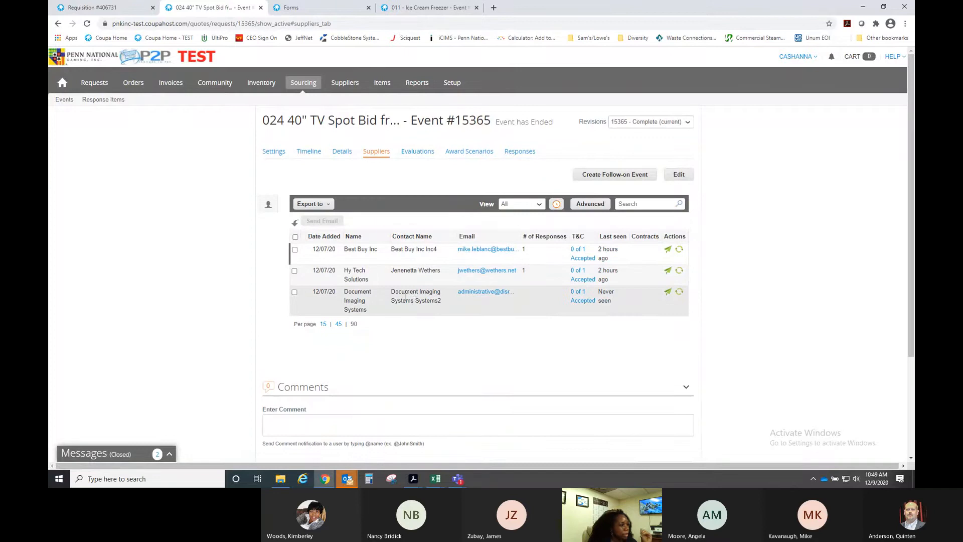
pyautogui.click(337, 153)
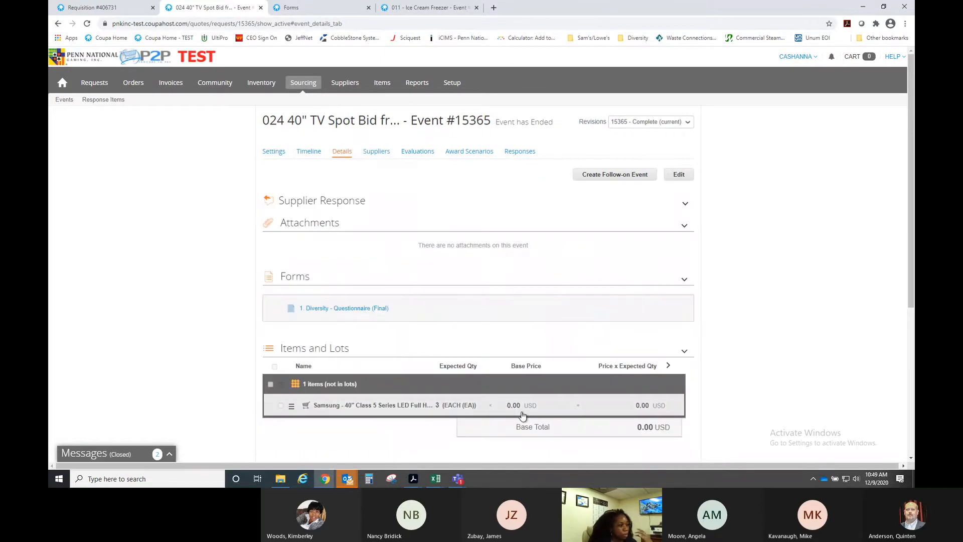
pyautogui.scroll(-1, 570, 410)
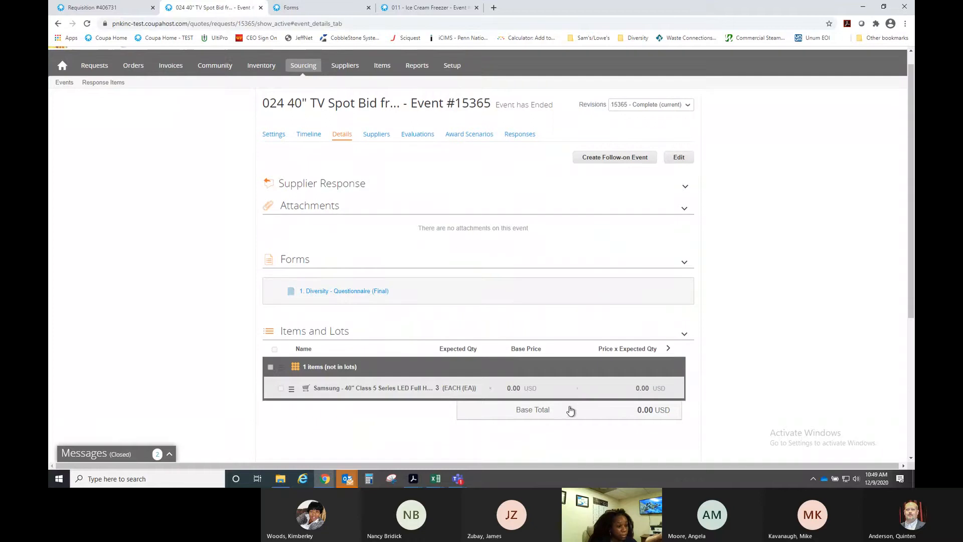
pyautogui.scroll(-2, 570, 410)
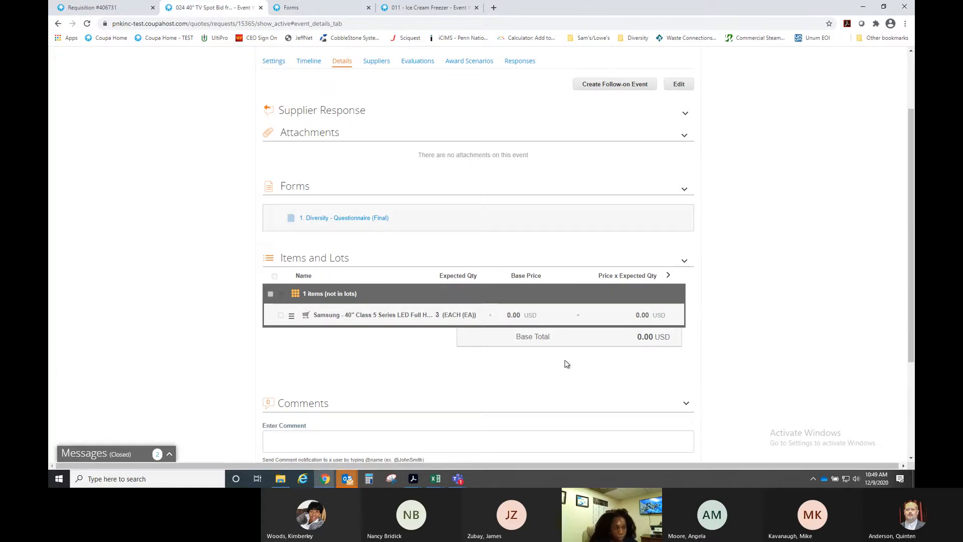
pyautogui.scroll(1, 566, 364)
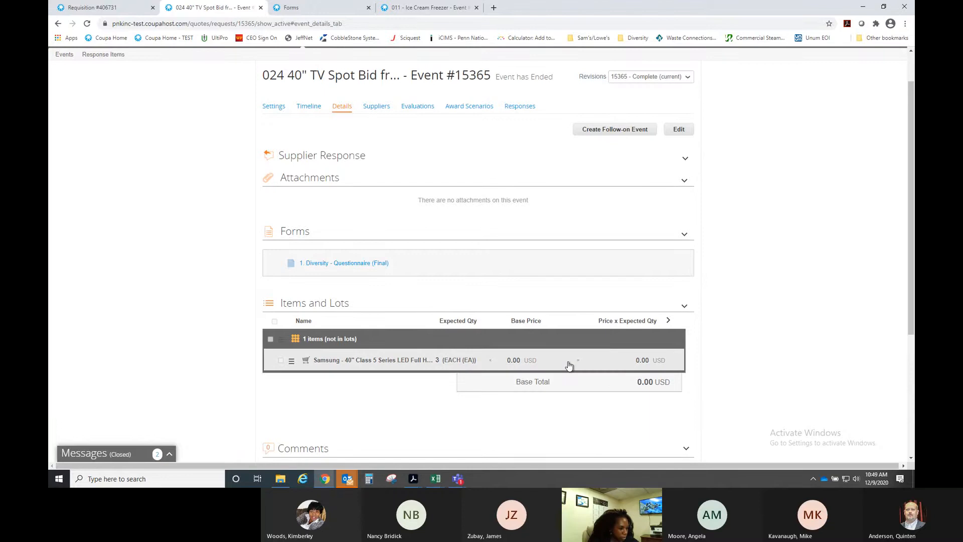
pyautogui.click(522, 106)
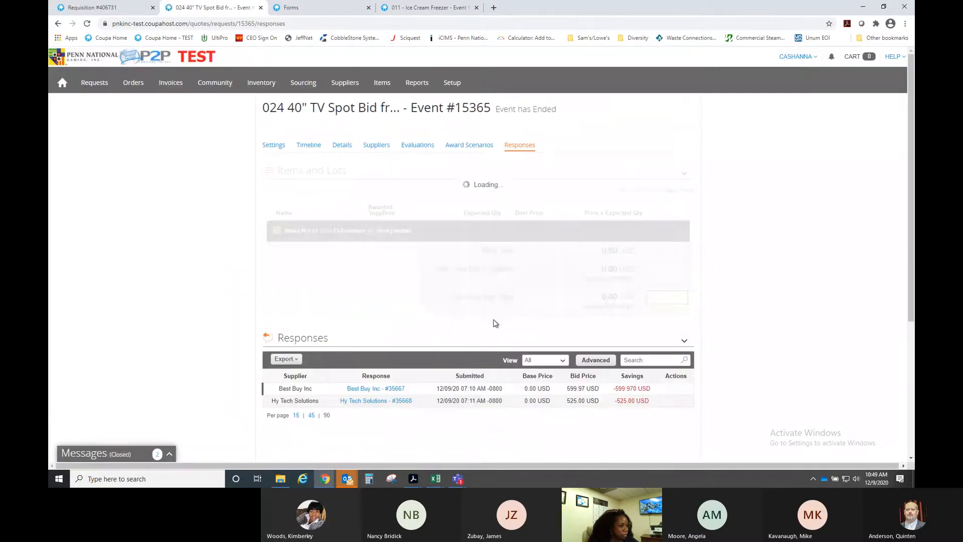
pyautogui.scroll(-2, 551, 326)
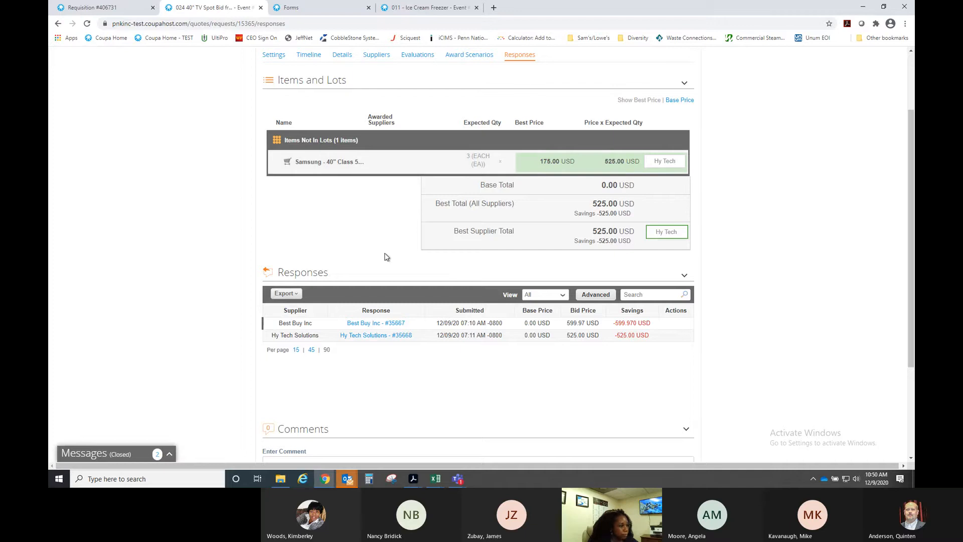
pyautogui.scroll(2, 384, 256)
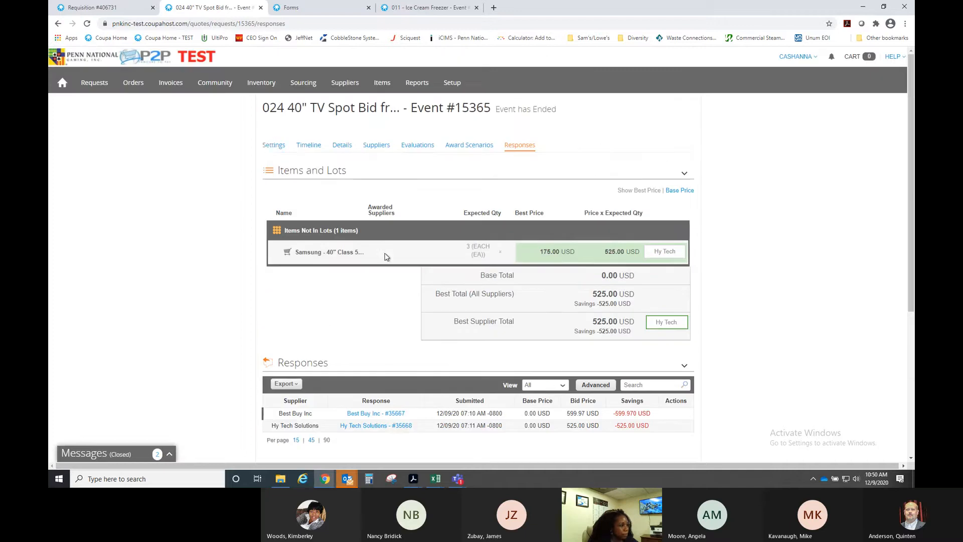
pyautogui.click(275, 146)
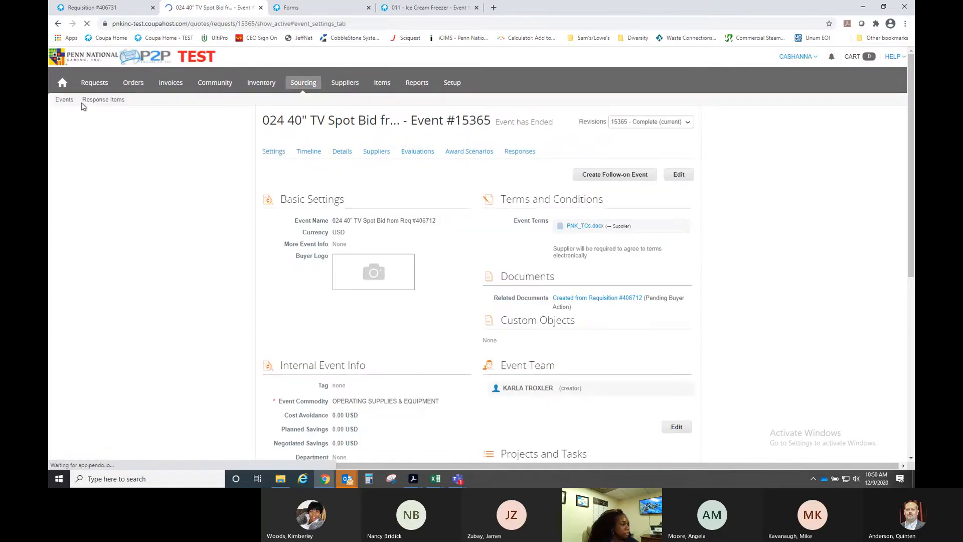
pyautogui.click(70, 101)
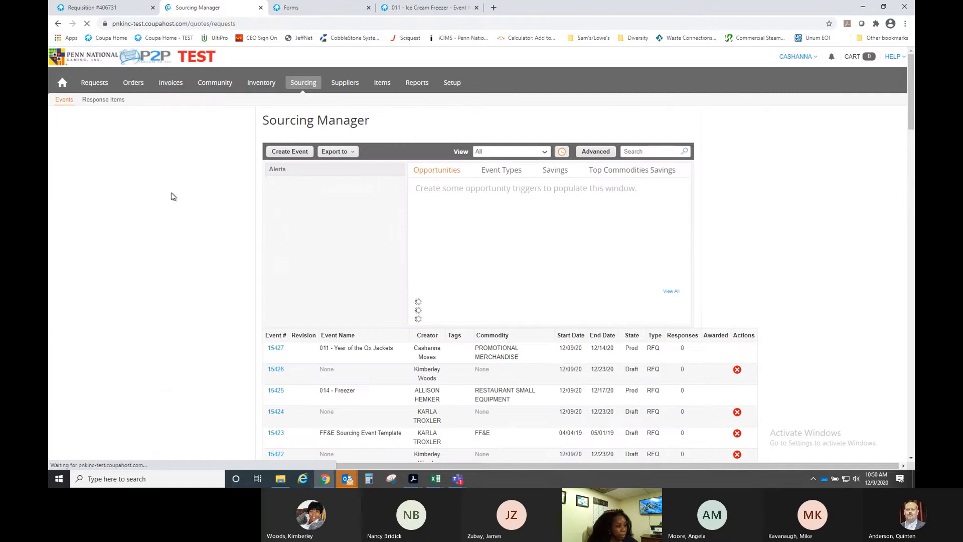
# - Create a new event as a copy of completed event #15365
pyautogui.click(289, 152)
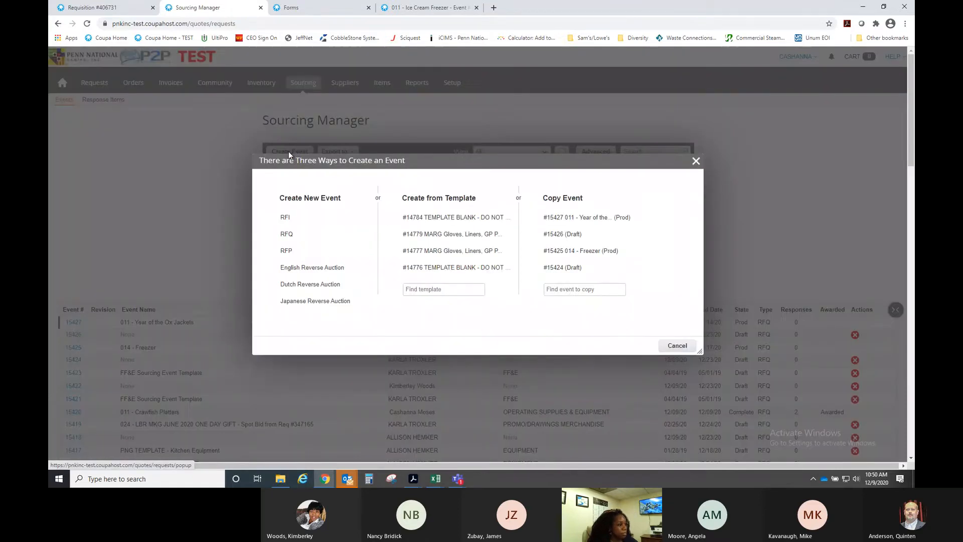
pyautogui.click(571, 290)
pyautogui.write('15365')
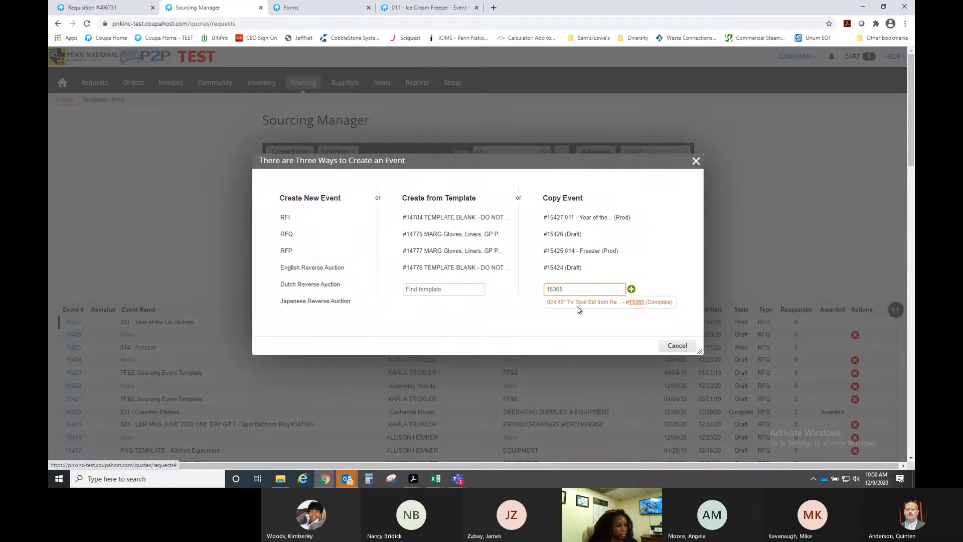
pyautogui.click(581, 303)
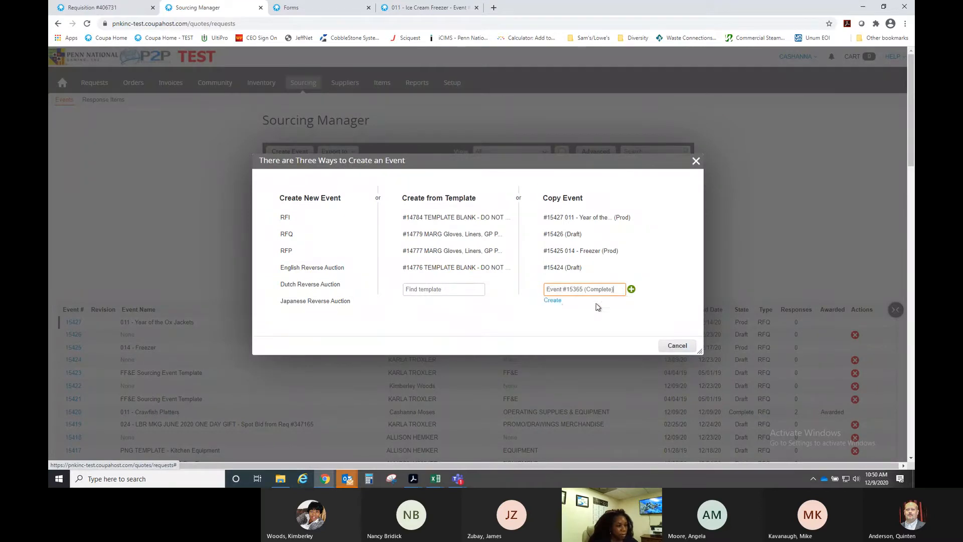
pyautogui.click(554, 301)
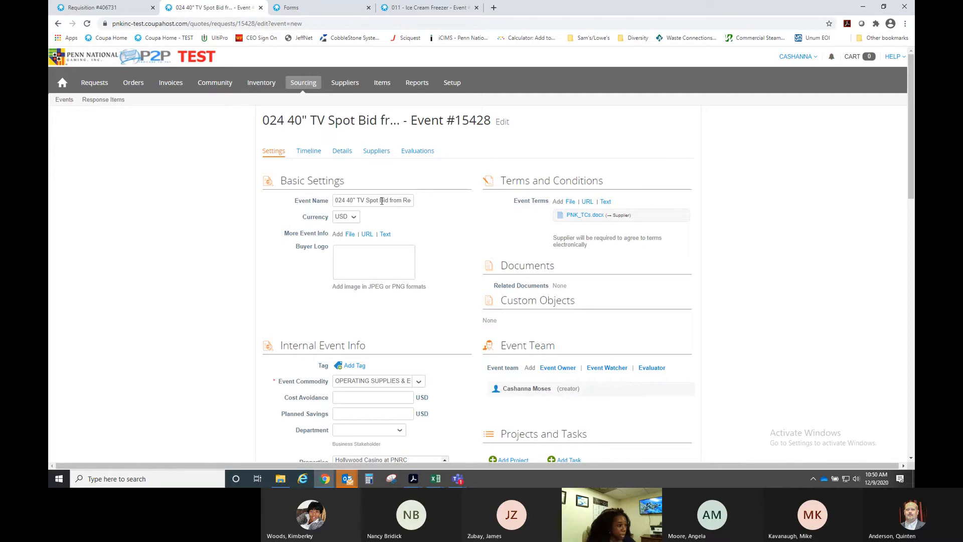
# - Rename the event to begin '011 50" TV', dropping the rest of the old name
pyautogui.scroll(-3, 445, 258)
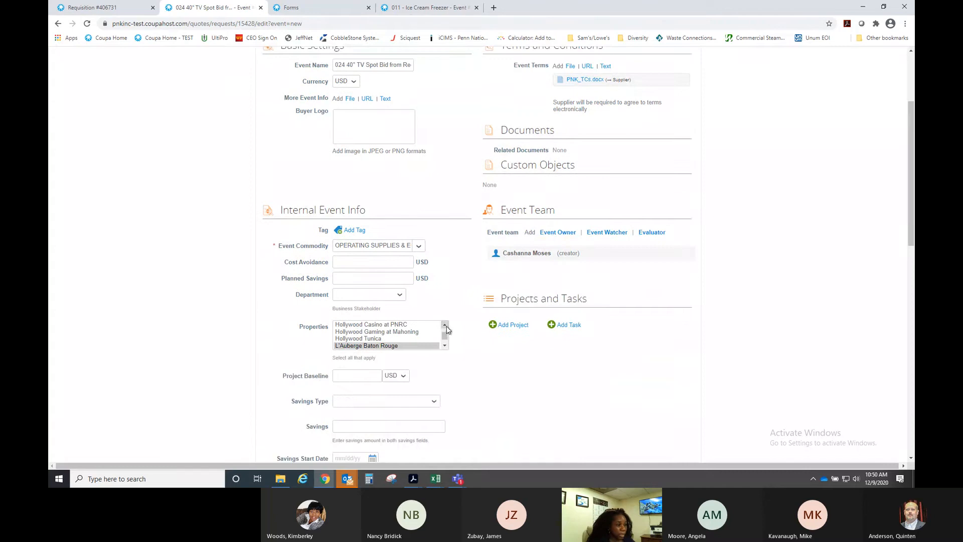
pyautogui.scroll(3, 468, 298)
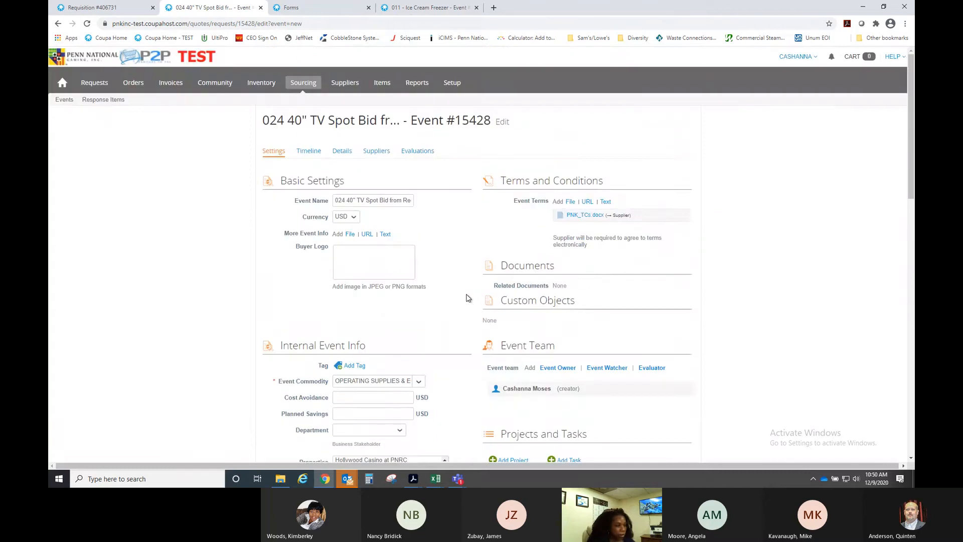
pyautogui.doubleClick(346, 200)
pyautogui.write('011')
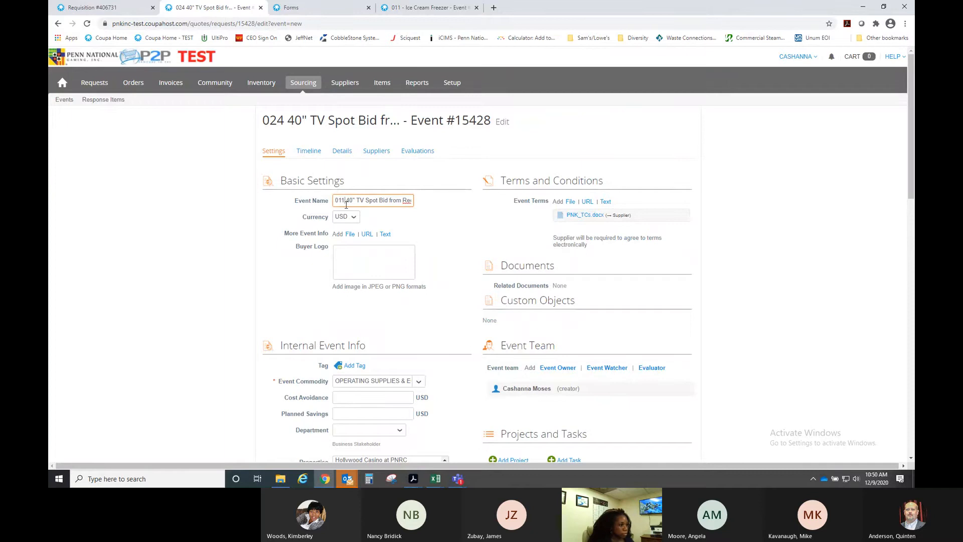
pyautogui.press('BackSpace')
pyautogui.press('BackSpace')
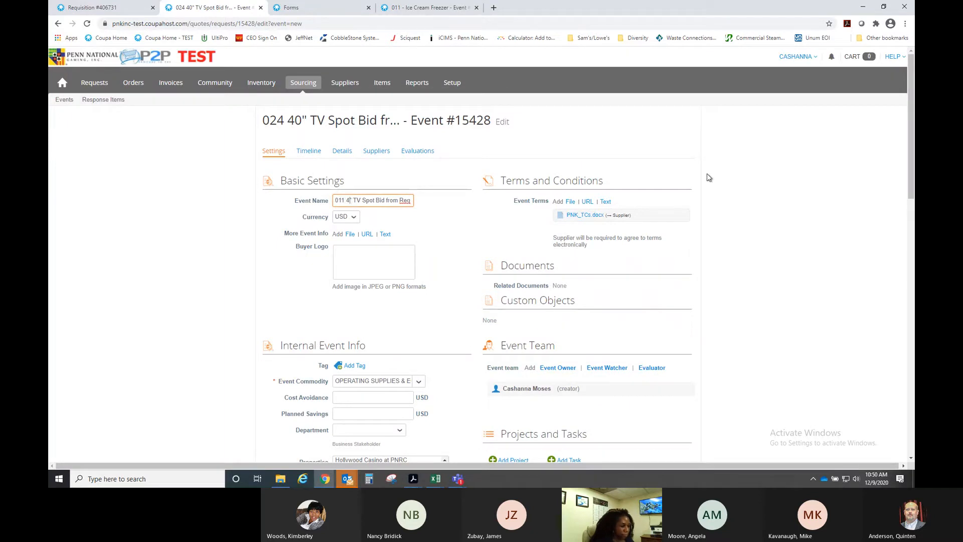
pyautogui.write('50')
pyautogui.press('Right')
pyautogui.press('Right')
pyautogui.press('Right')
pyautogui.press('Right')
pyautogui.press('Delete')
pyautogui.press('Delete')
pyautogui.press('Delete')
pyautogui.press('Delete')
pyautogui.press('Delete')
pyautogui.press('Delete')
pyautogui.press('Delete')
pyautogui.press('Delete')
pyautogui.press('Delete')
pyautogui.press('Delete')
pyautogui.press('Delete')
pyautogui.press('Delete')
pyautogui.press('Delete')
pyautogui.press('Delete')
pyautogui.press('Delete')
pyautogui.press('Delete')
pyautogui.press('Delete')
pyautogui.press('Delete')
pyautogui.press('Delete')
pyautogui.press('Delete')
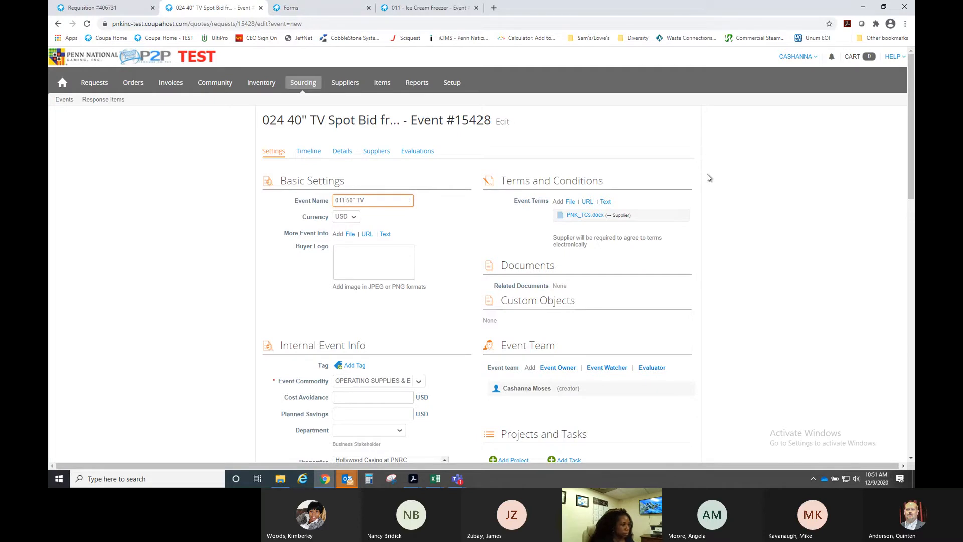
pyautogui.click(420, 227)
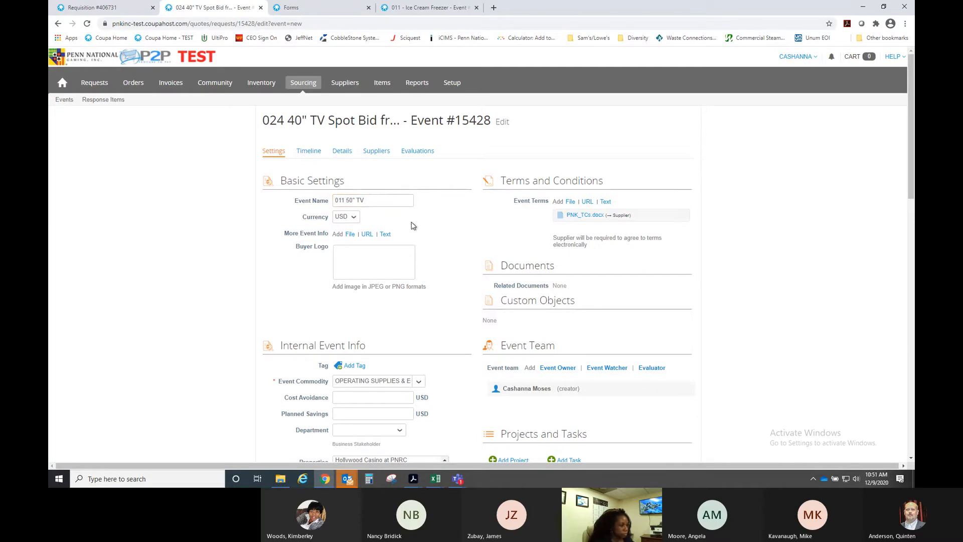
# - Add a supplier note requesting a quote for 200 50" smart TVs, needed by December 30, 2020
pyautogui.click(385, 235)
pyautogui.write('Please')
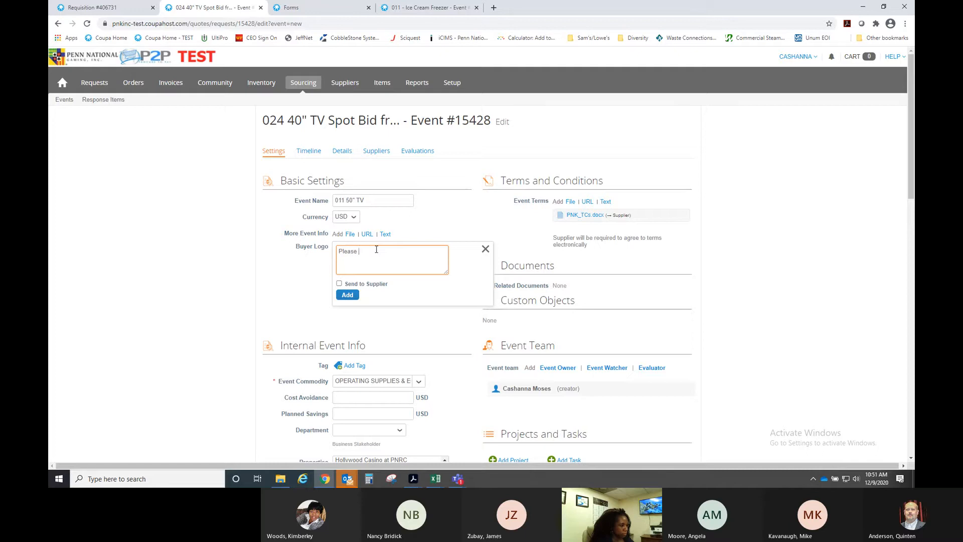
pyautogui.write(' provide a quote for the following')
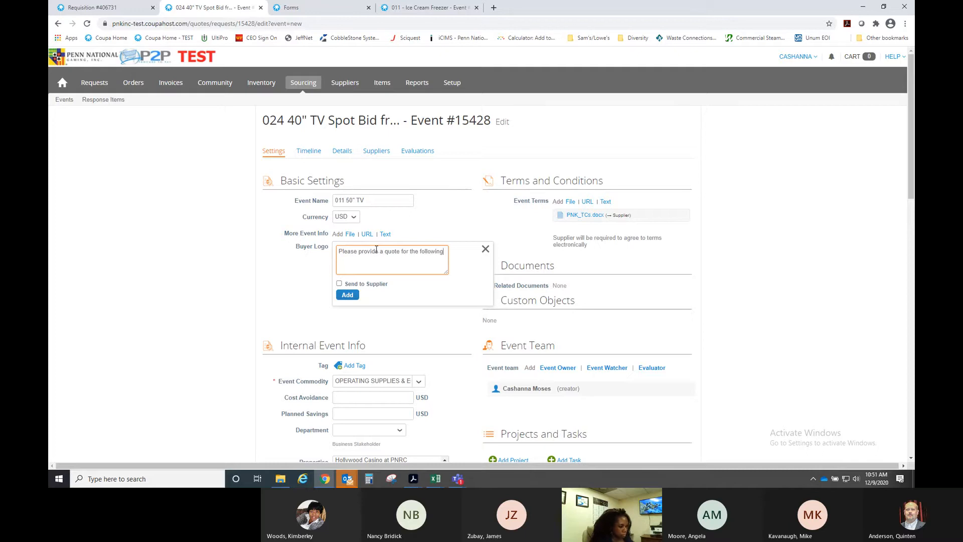
pyautogui.write('ty ')
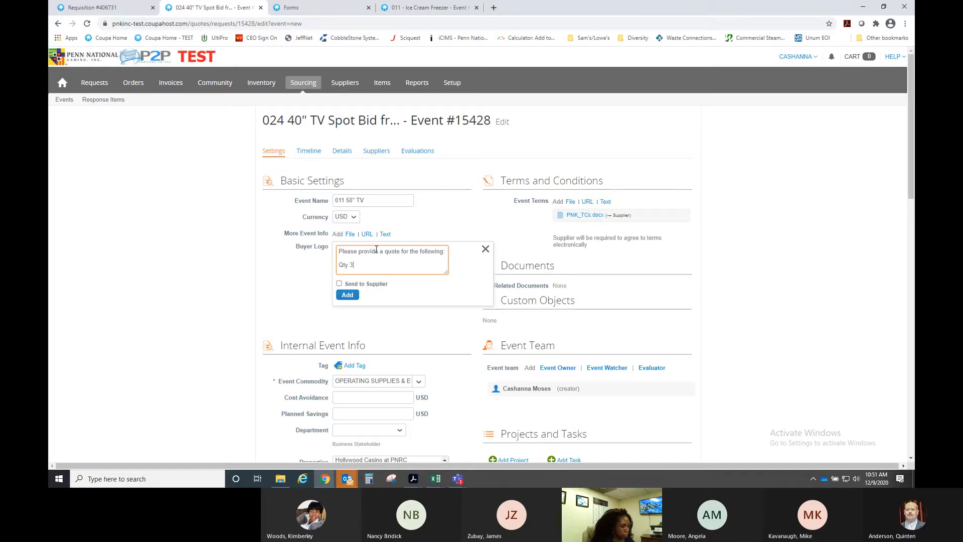
pyautogui.write('200')
pyautogui.press('Return')
pyautogui.write('5')
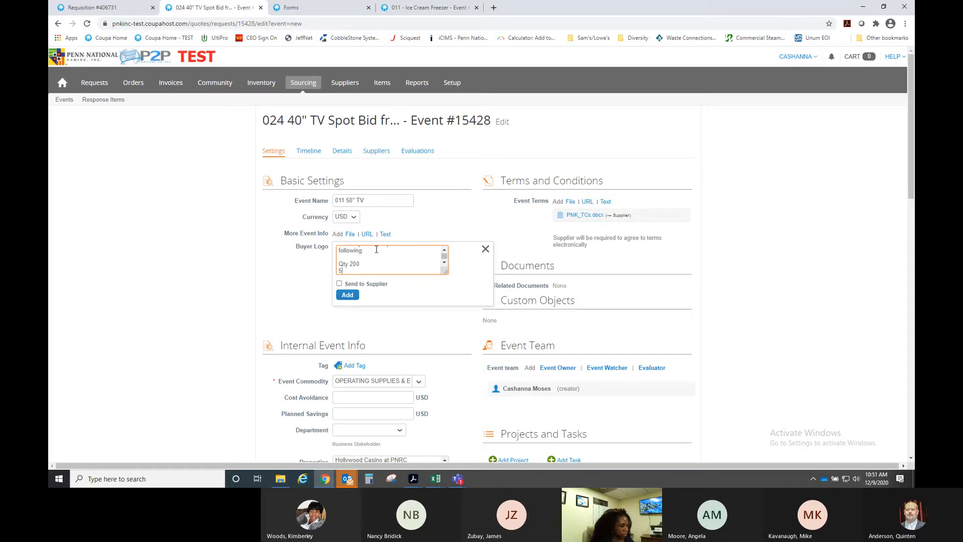
pyautogui.write('0" smart TV')
pyautogui.press('Return')
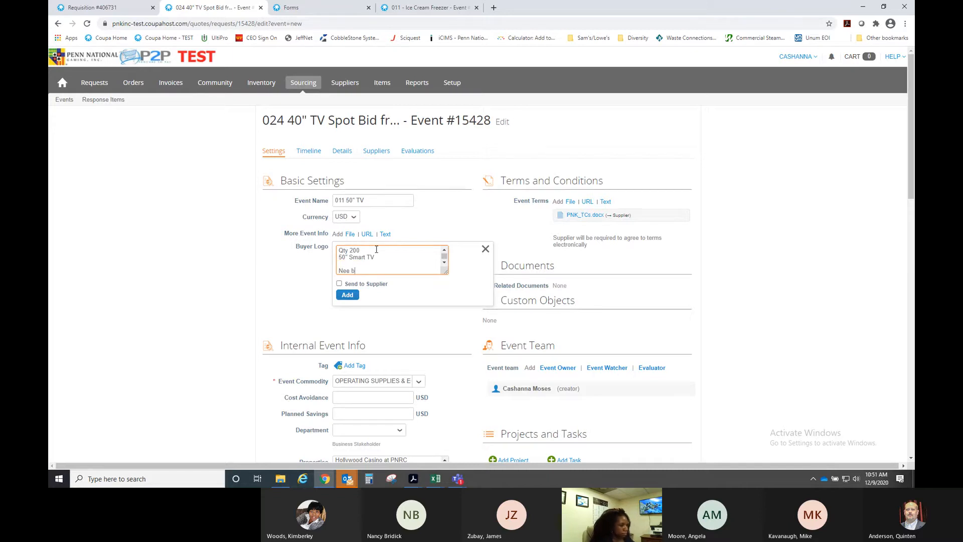
pyautogui.write('Need by: Decee')
pyautogui.write('ber 30, 2020')
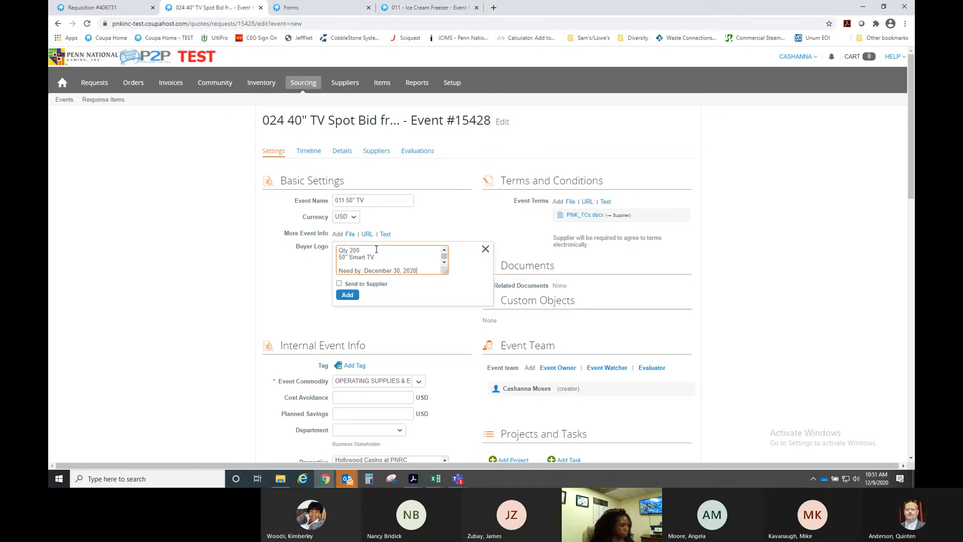
pyautogui.click(347, 295)
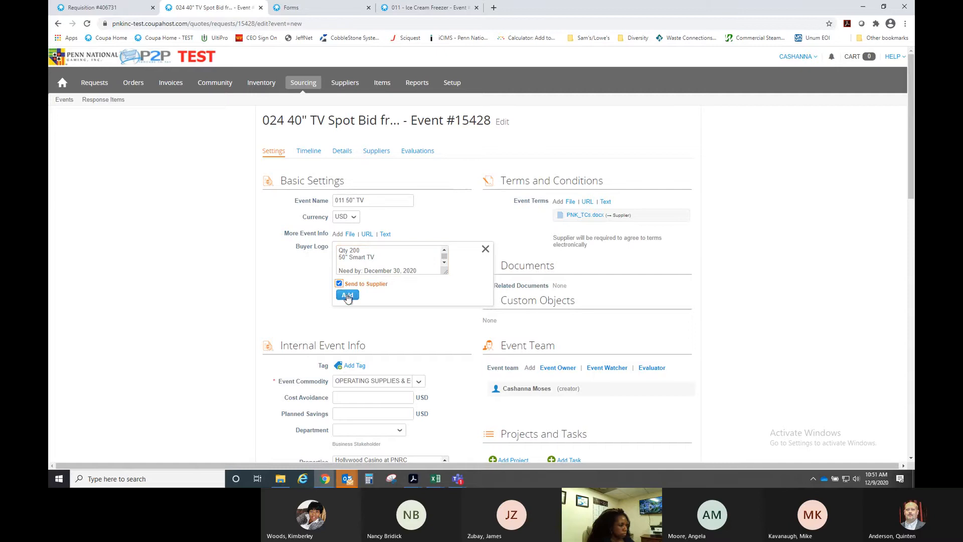
pyautogui.scroll(-3, 452, 358)
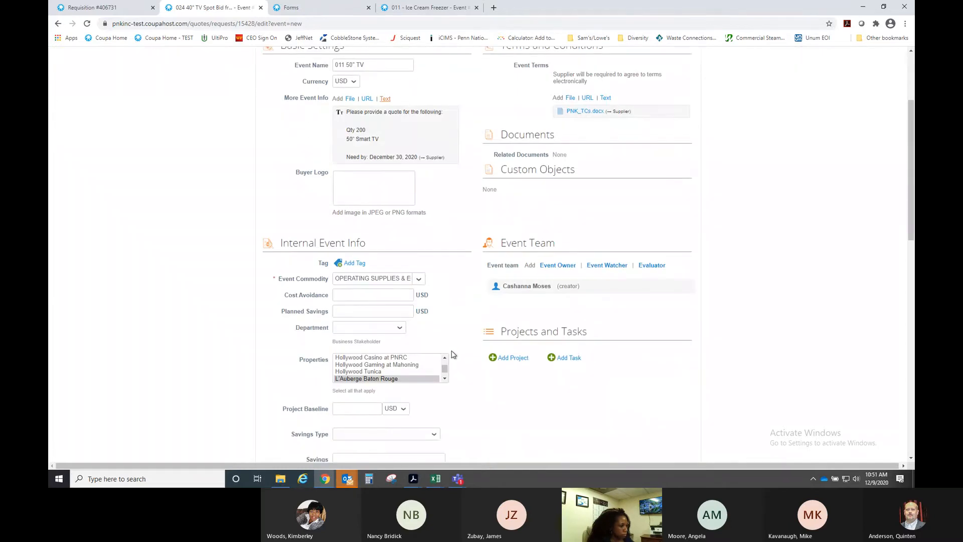
# - Set the property to Boomtown New Orleans and disable awarding individual line items
pyautogui.click(444, 357)
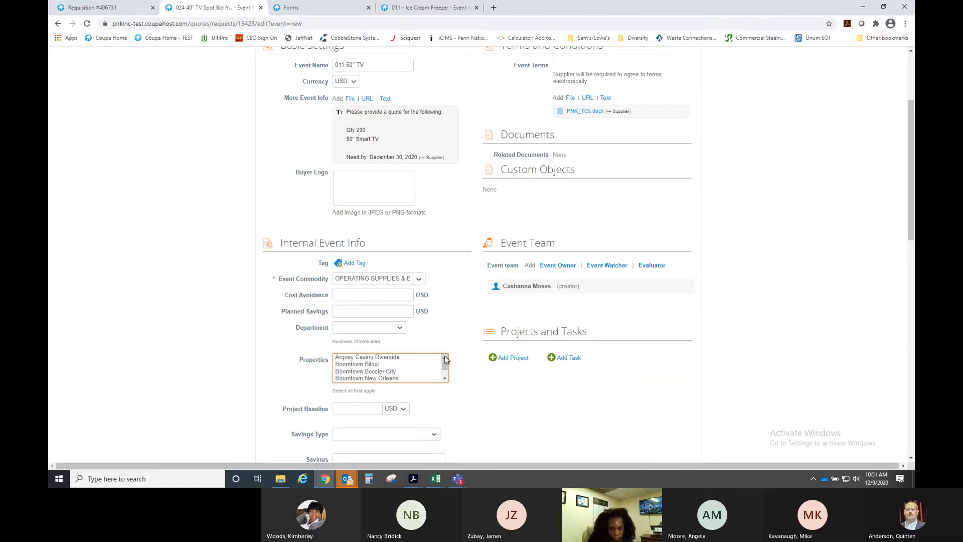
pyautogui.click(383, 380)
pyautogui.scroll(-7, 463, 375)
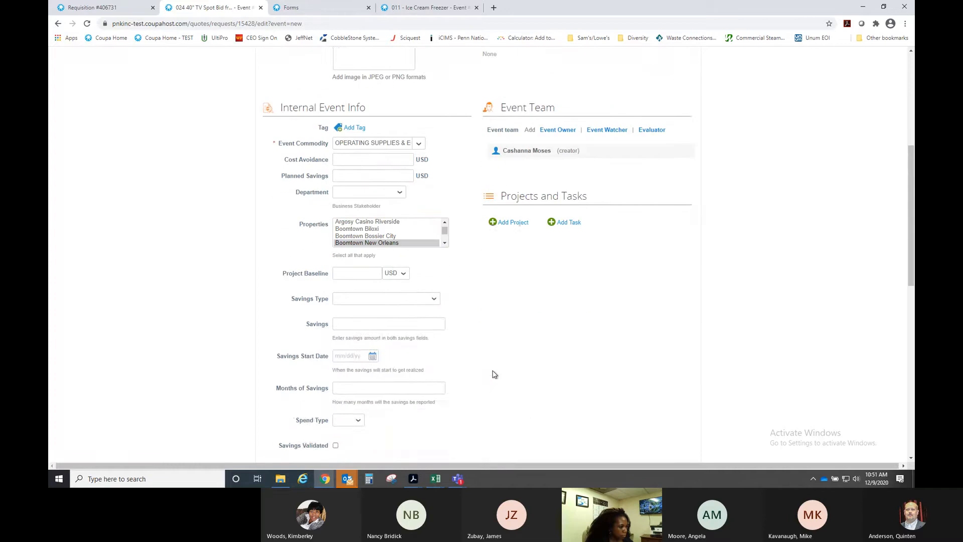
pyautogui.scroll(-2, 463, 375)
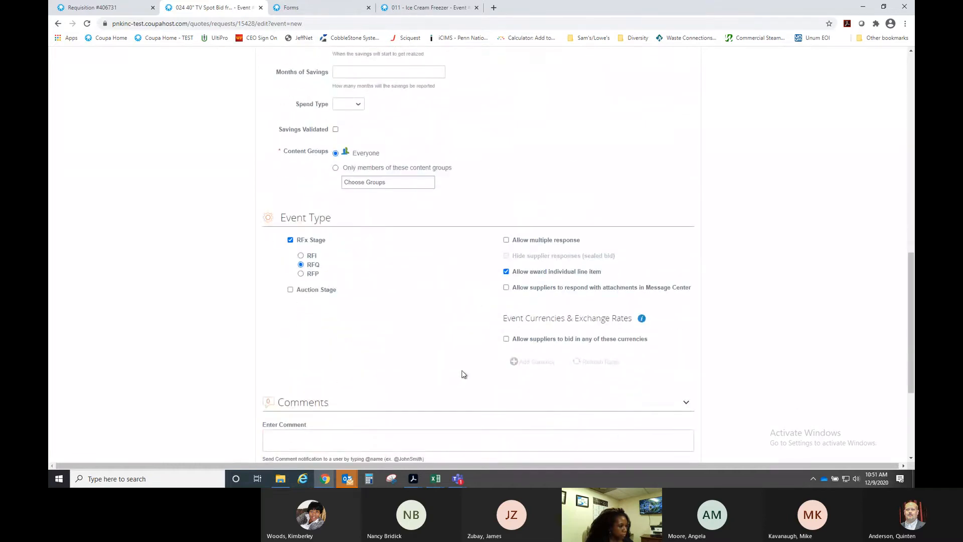
pyautogui.click(505, 271)
pyautogui.scroll(-2, 476, 309)
pyautogui.scroll(9, 470, 309)
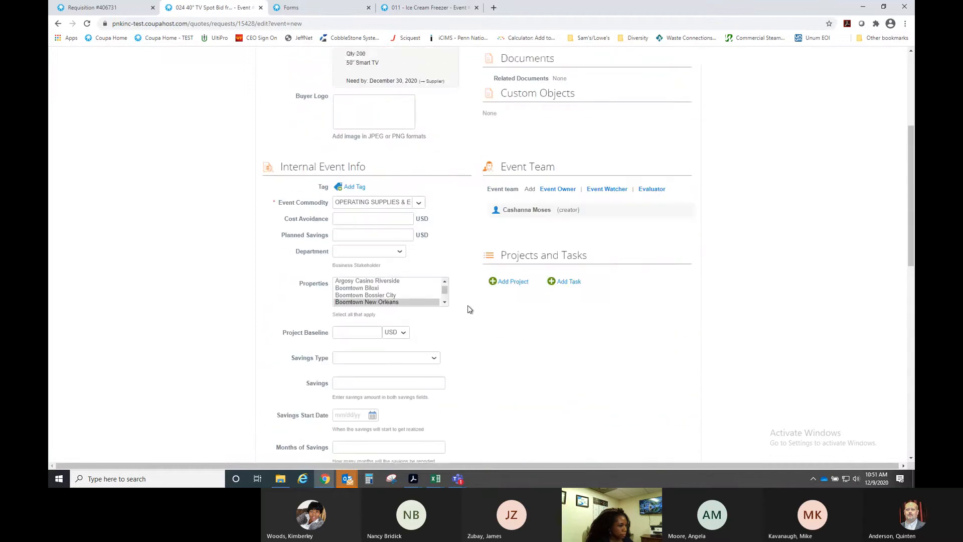
pyautogui.scroll(5, 467, 309)
pyautogui.click(315, 153)
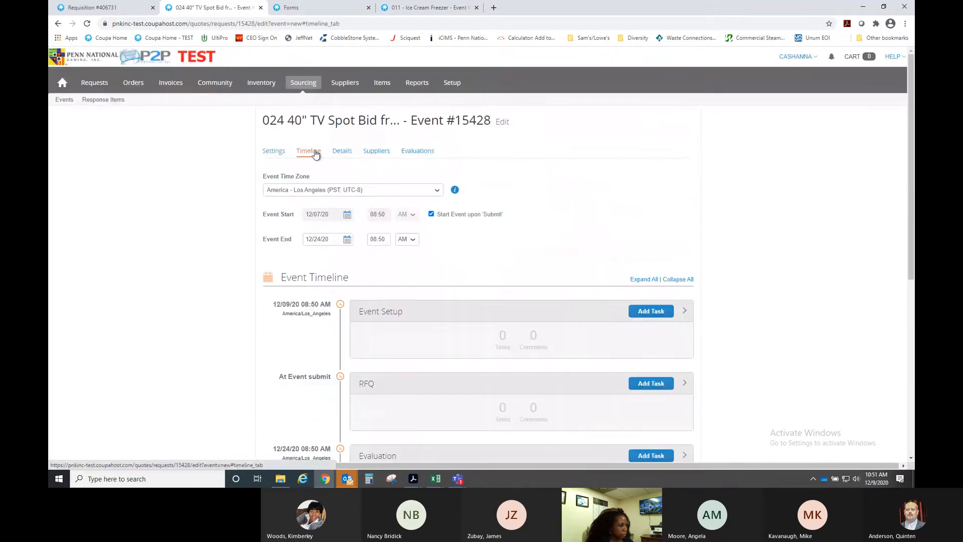
# - Set the event end date to 12/11/20 with an end time of 12:00 PM
pyautogui.click(347, 240)
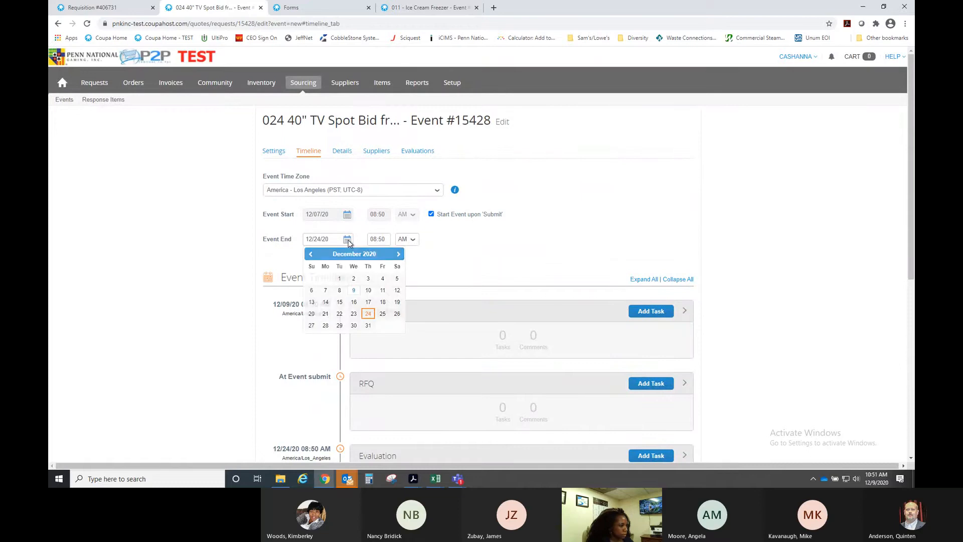
pyautogui.click(383, 291)
pyautogui.doubleClick(383, 240)
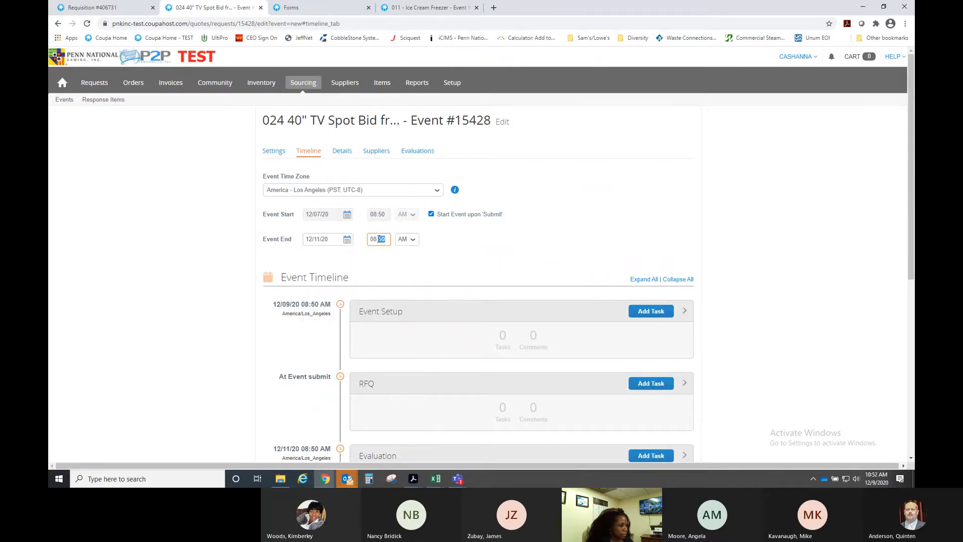
pyautogui.write('00')
pyautogui.press('BackSpace')
pyautogui.press('BackSpace')
pyautogui.press('BackSpace')
pyautogui.press('BackSpace')
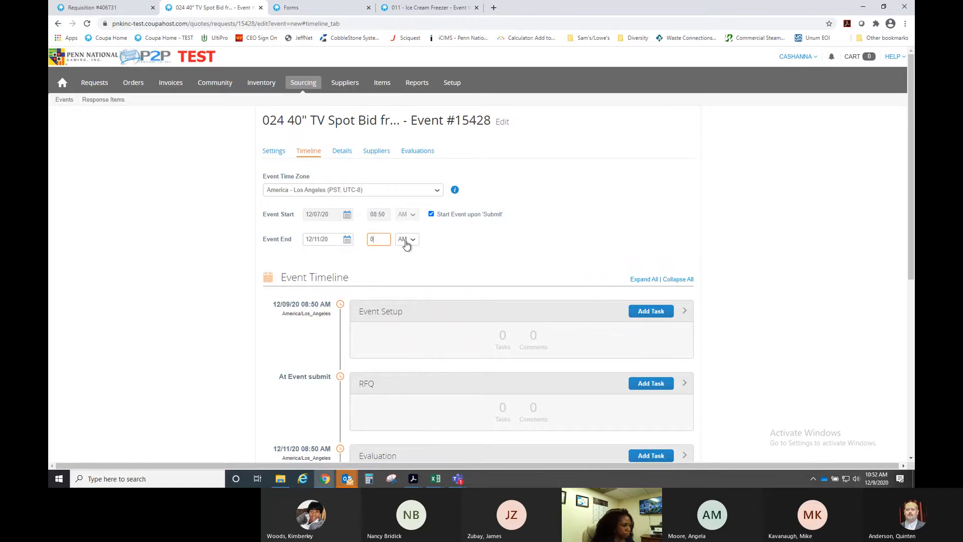
pyautogui.press('BackSpace')
pyautogui.write('12:00')
pyautogui.click(407, 240)
pyautogui.click(406, 258)
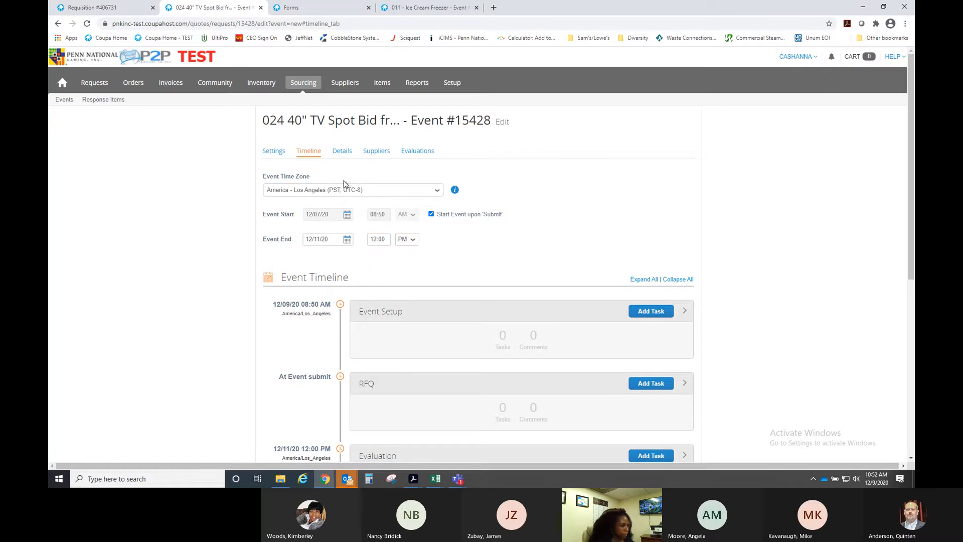
pyautogui.click(342, 152)
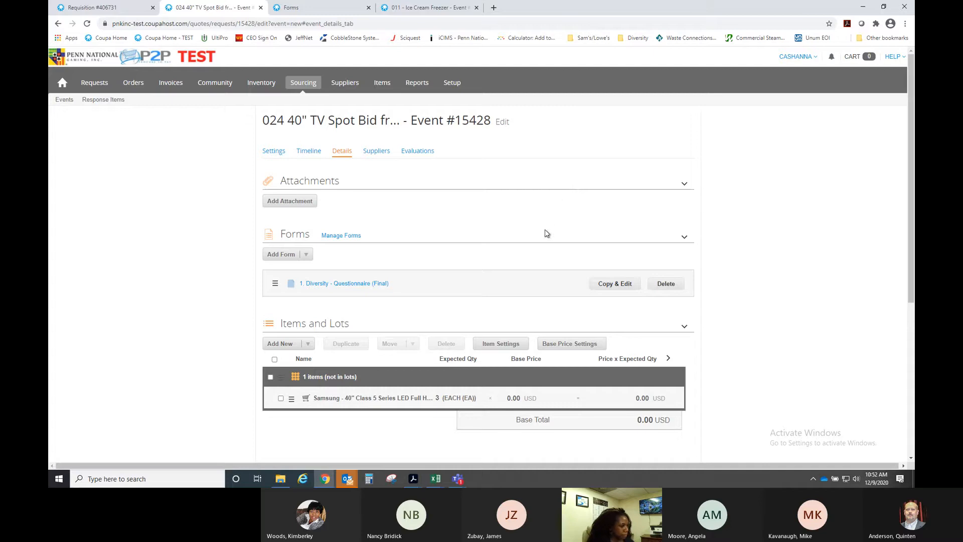
# - Correct the event end time to 02:00 PM
pyautogui.click(309, 152)
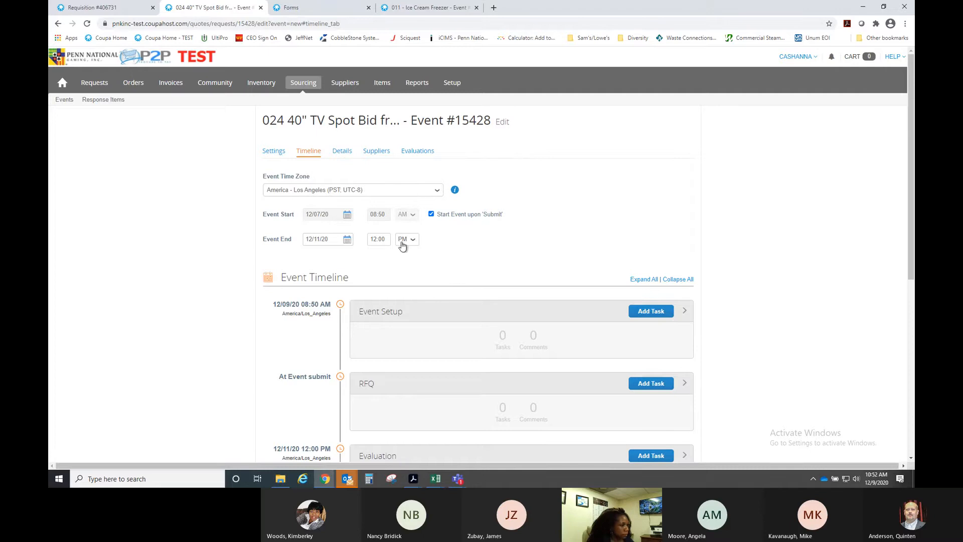
pyautogui.click(375, 239)
pyautogui.press('Delete')
pyautogui.press('Delete')
pyautogui.press('Delete')
pyautogui.press('Delete')
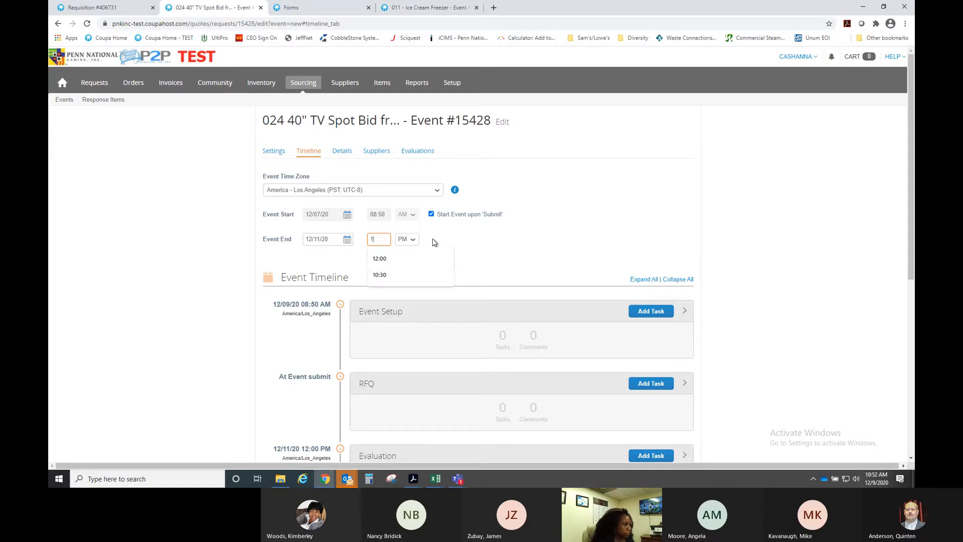
pyautogui.press('BackSpace')
pyautogui.write('02:00')
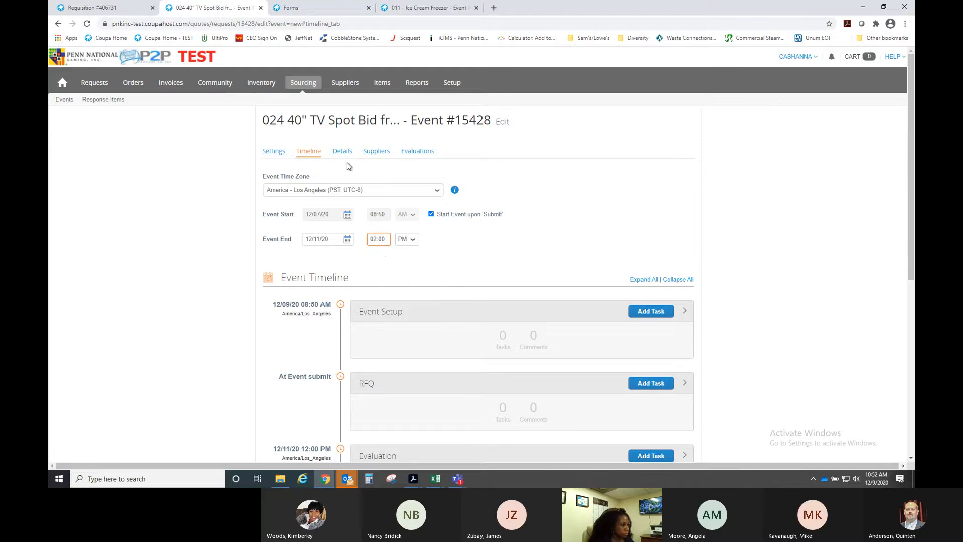
pyautogui.click(342, 151)
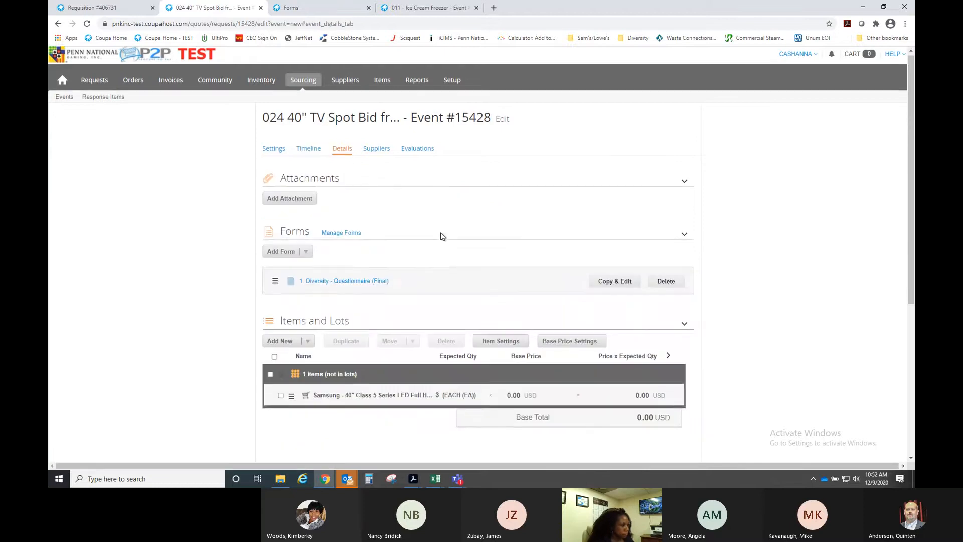
# - Add a required attachment asking suppliers to attach images, specs, and pricing
pyautogui.scroll(-2, 440, 233)
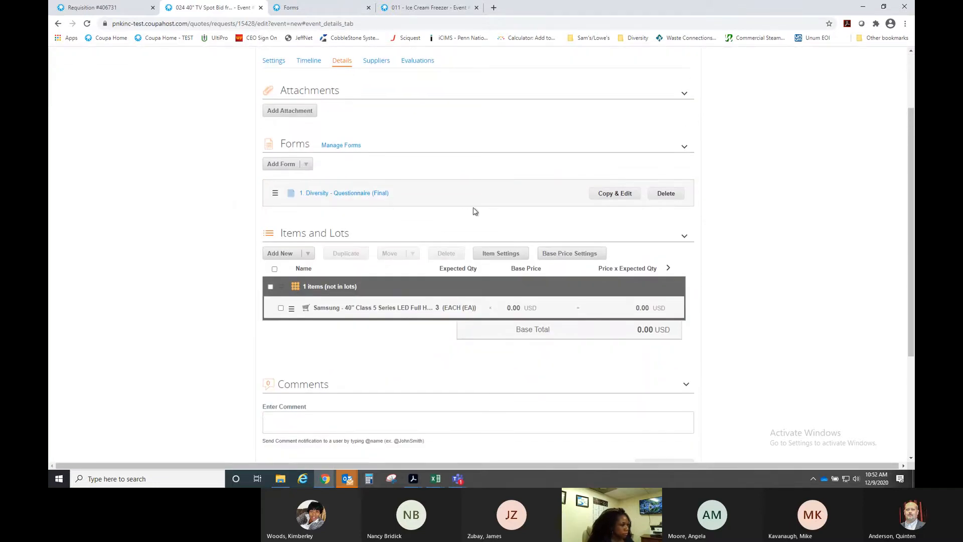
pyautogui.scroll(1, 378, 196)
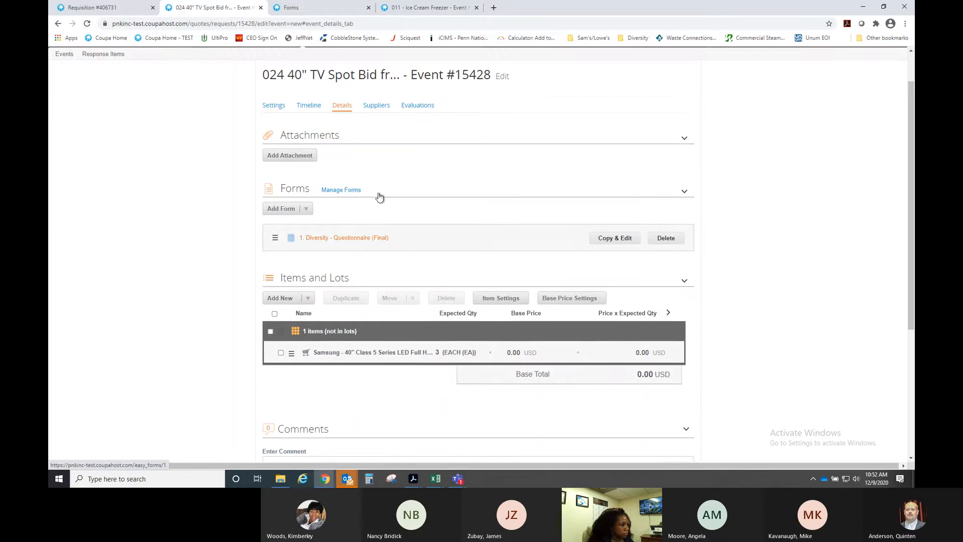
pyautogui.click(684, 140)
pyautogui.click(684, 139)
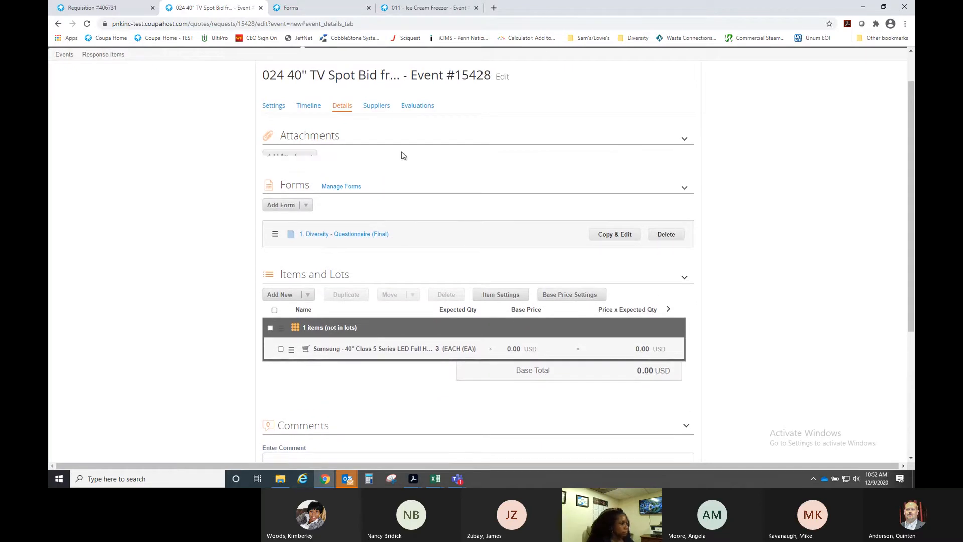
pyautogui.click(304, 156)
pyautogui.click(547, 231)
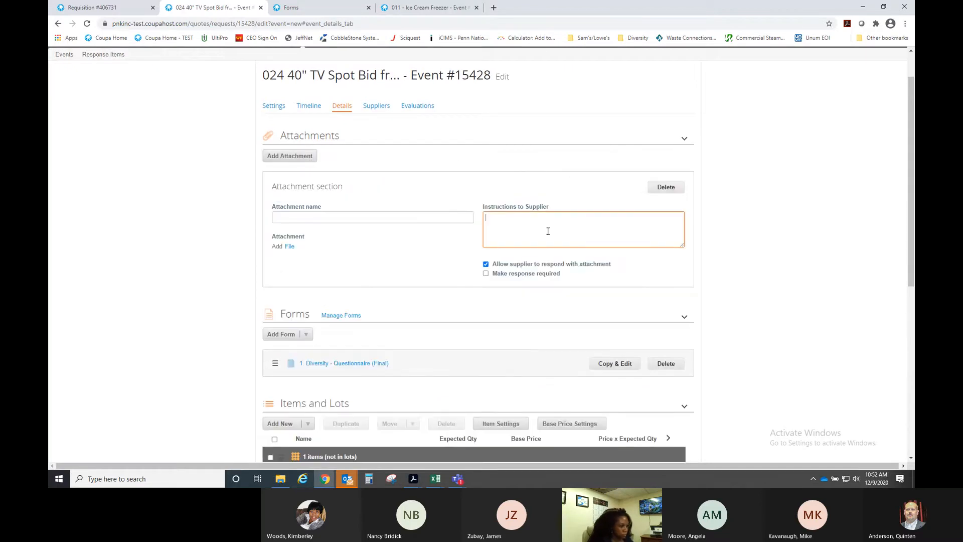
pyautogui.write('Please p')
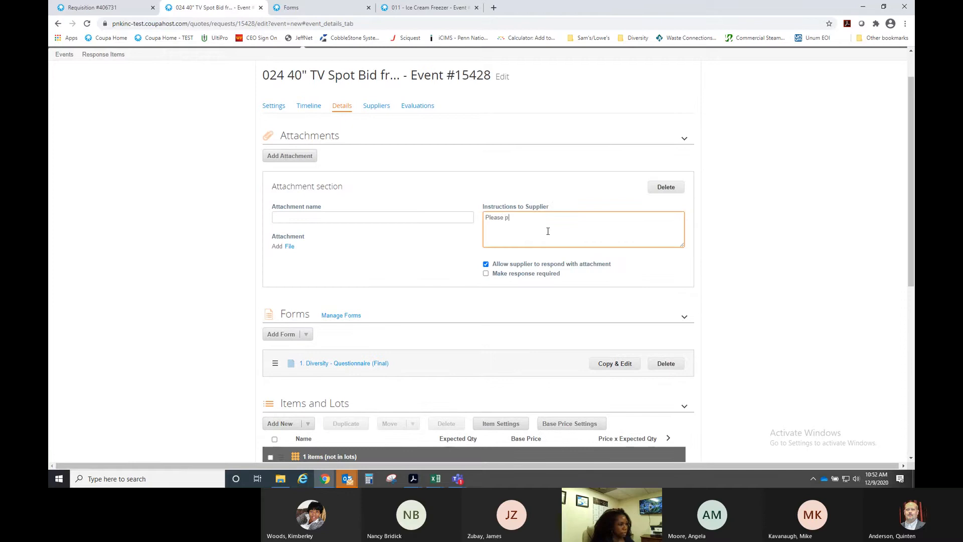
pyautogui.write('rovide images, specs, and pricing')
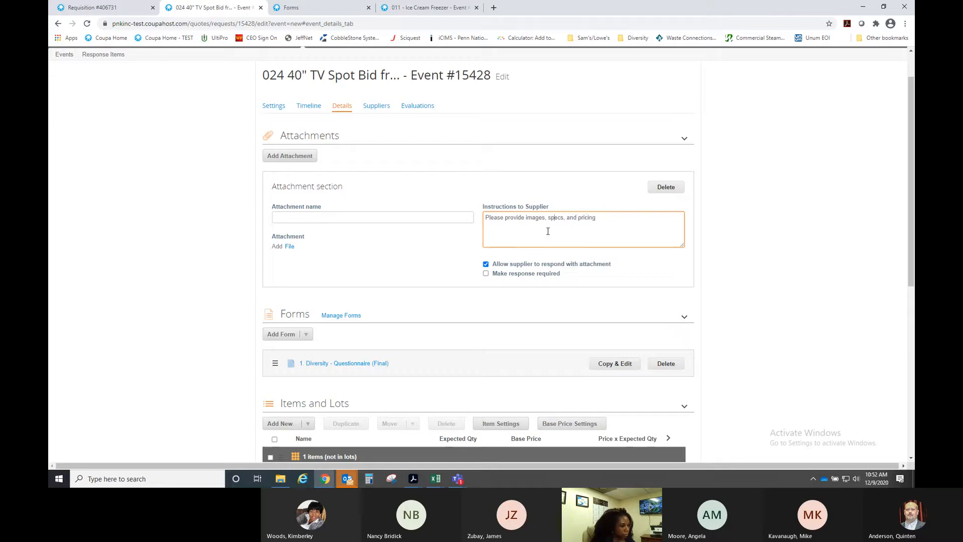
pyautogui.press('BackSpace')
pyautogui.press('BackSpace')
pyautogui.press('BackSpace')
pyautogui.press('BackSpace')
pyautogui.press('BackSpace')
pyautogui.press('BackSpace')
pyautogui.press('BackSpace')
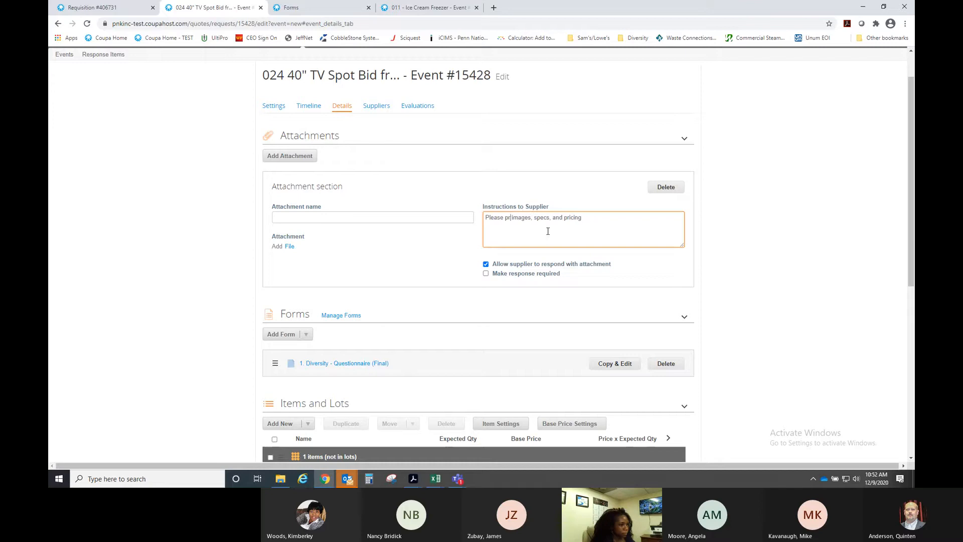
pyautogui.write('attach')
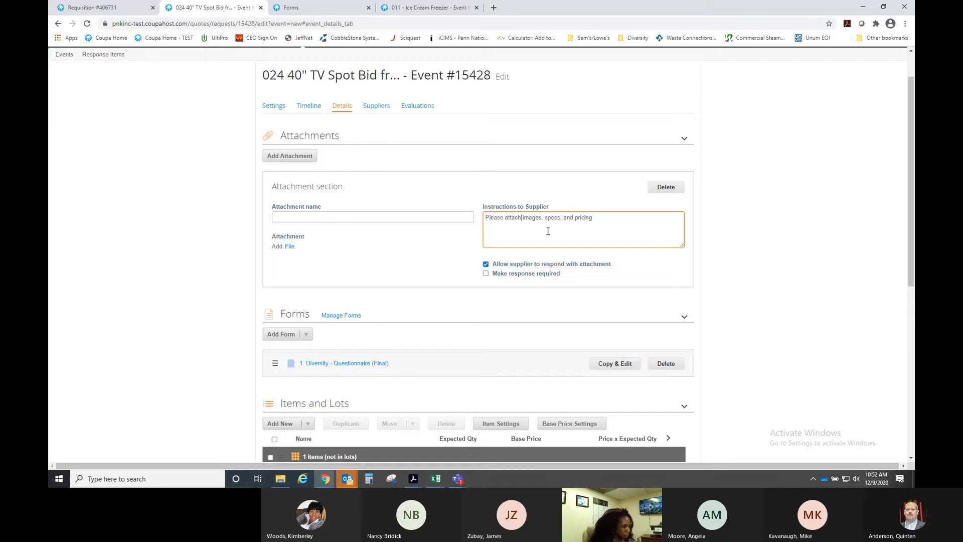
pyautogui.click(485, 274)
pyautogui.scroll(-2, 436, 279)
pyautogui.scroll(-1, 422, 264)
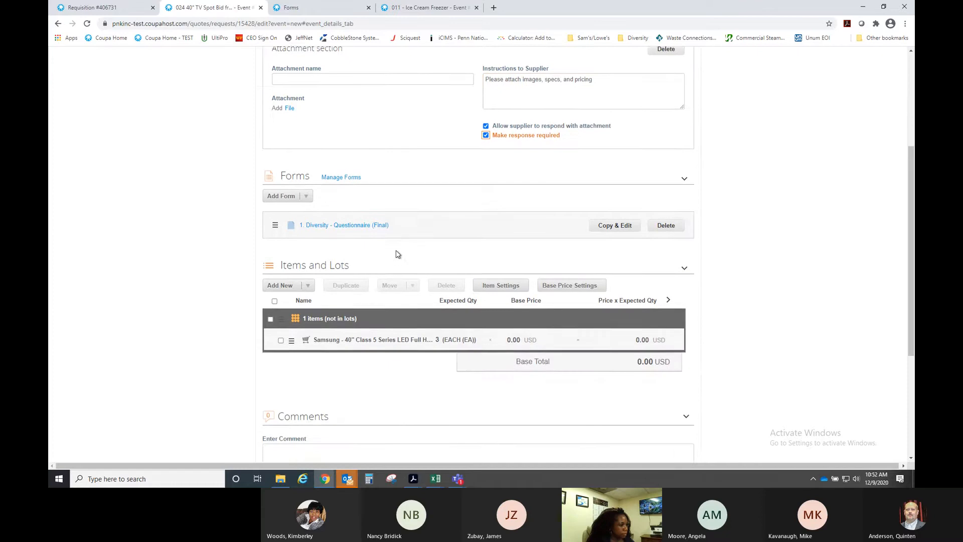
pyautogui.scroll(-1, 395, 254)
# - Read through the Diversity - Questionnaire (Final) form, then close its preview
pyautogui.click(339, 185)
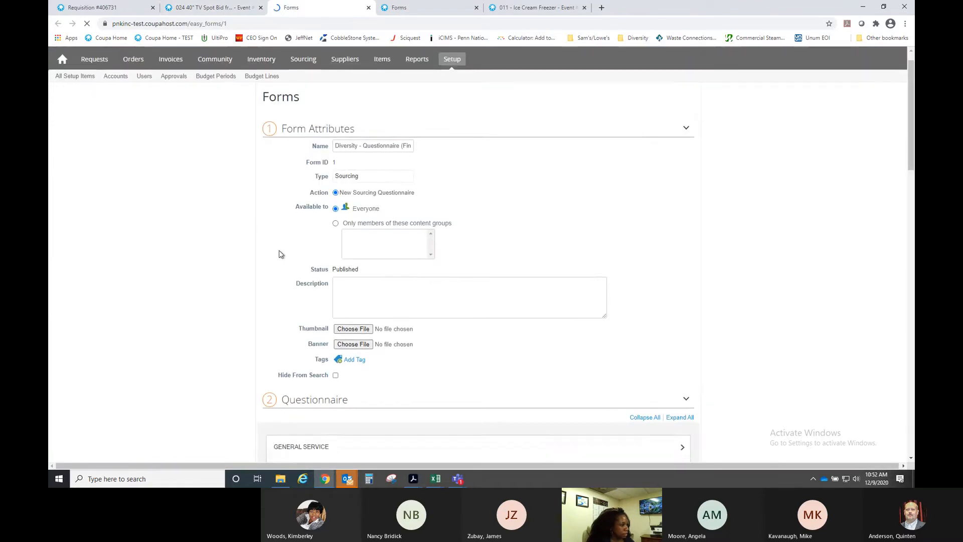
pyautogui.scroll(-5, 261, 256)
pyautogui.scroll(-5, 239, 258)
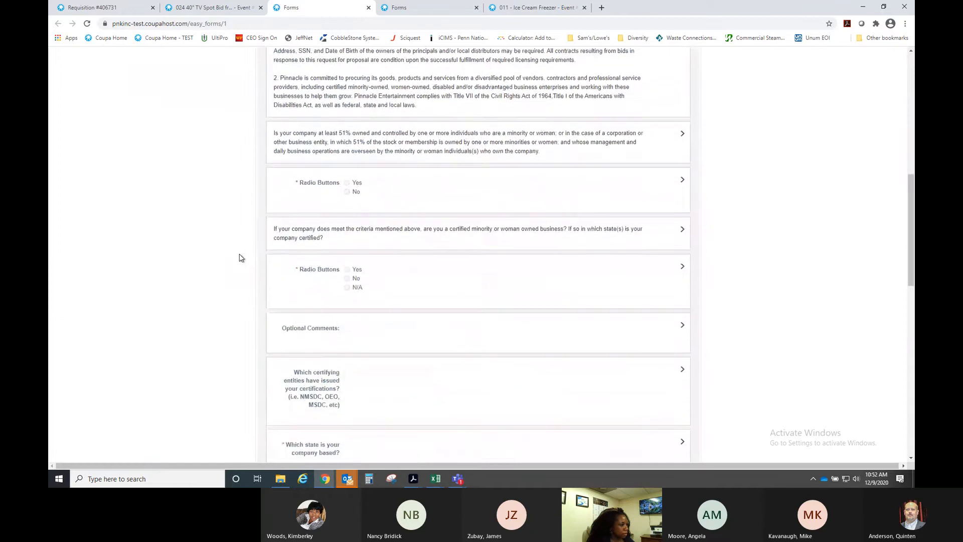
pyautogui.scroll(-5, 239, 258)
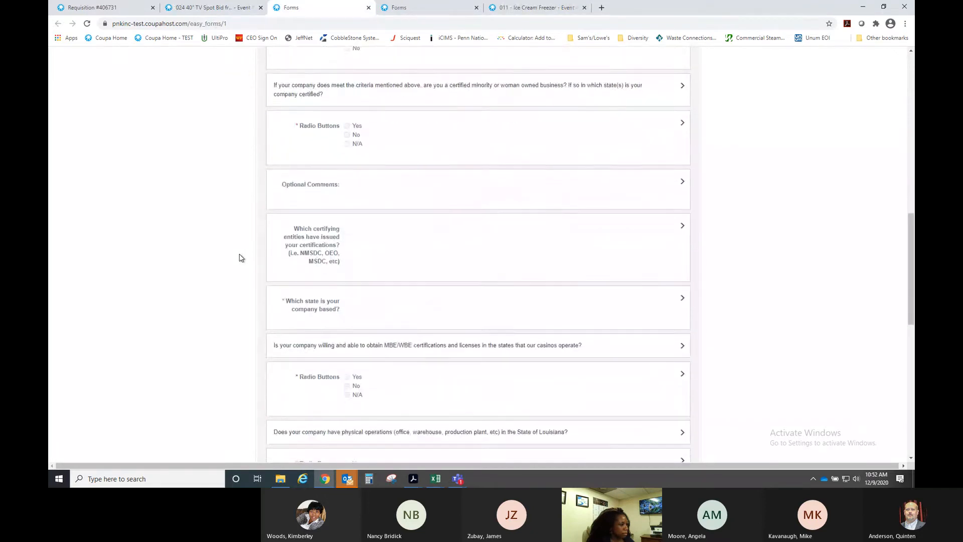
pyautogui.scroll(-6, 239, 257)
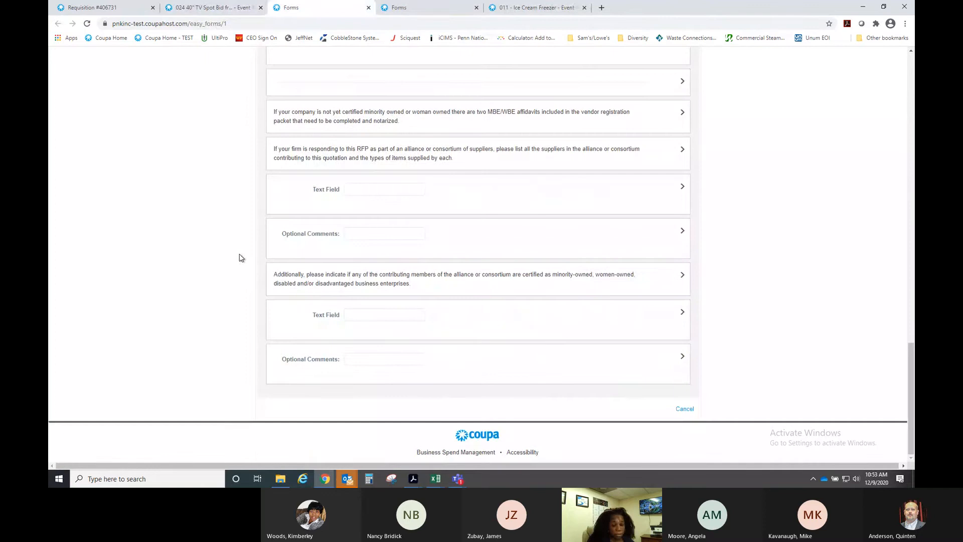
pyautogui.scroll(3, 239, 258)
pyautogui.scroll(5, 239, 258)
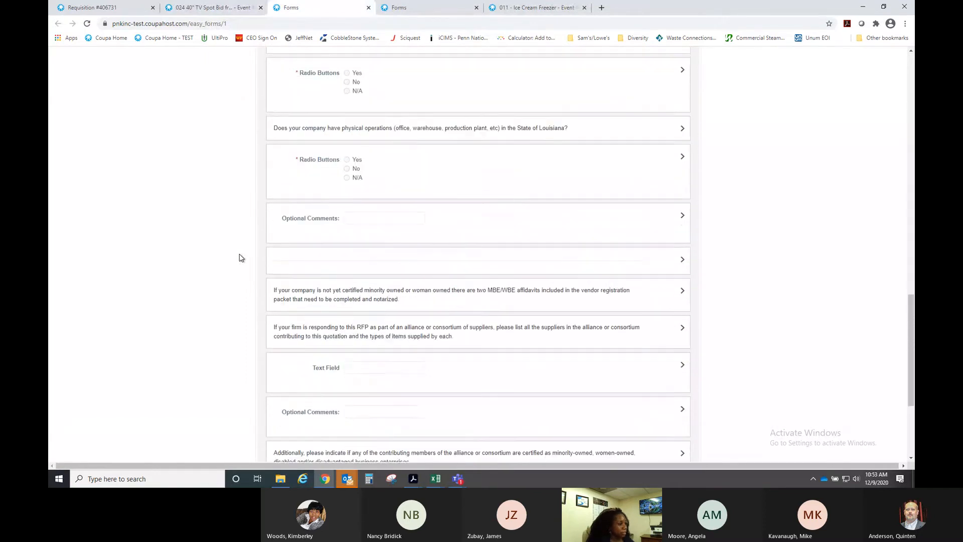
pyautogui.scroll(1, 239, 258)
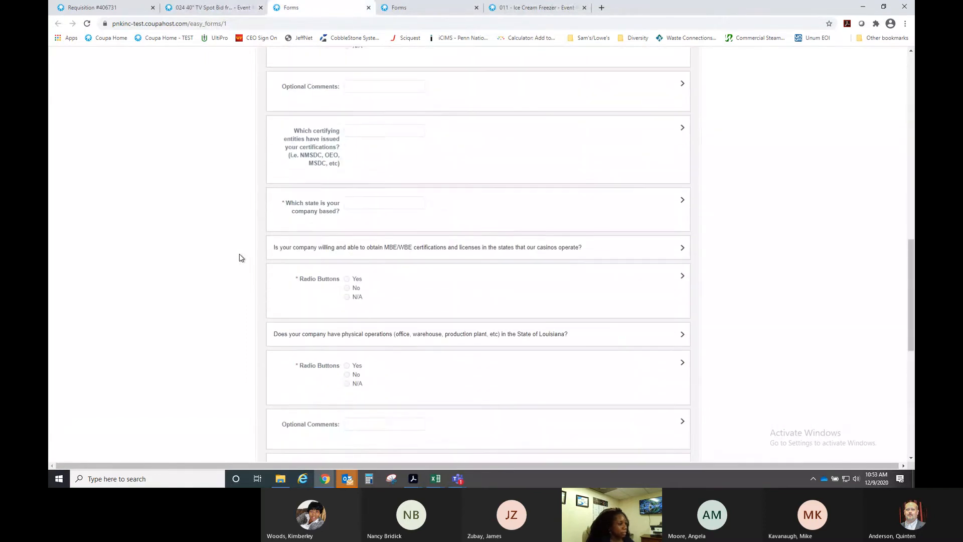
pyautogui.scroll(2, 240, 258)
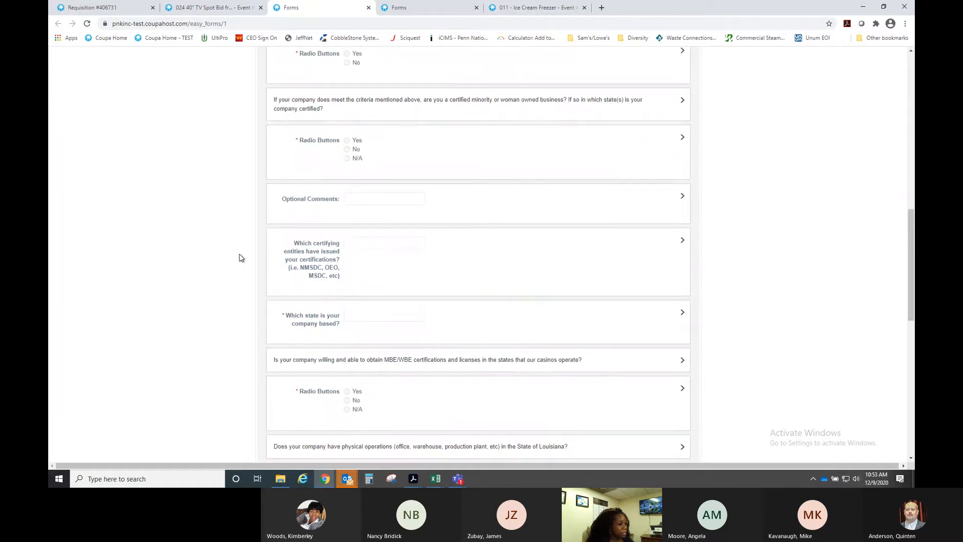
pyautogui.scroll(-2, 239, 258)
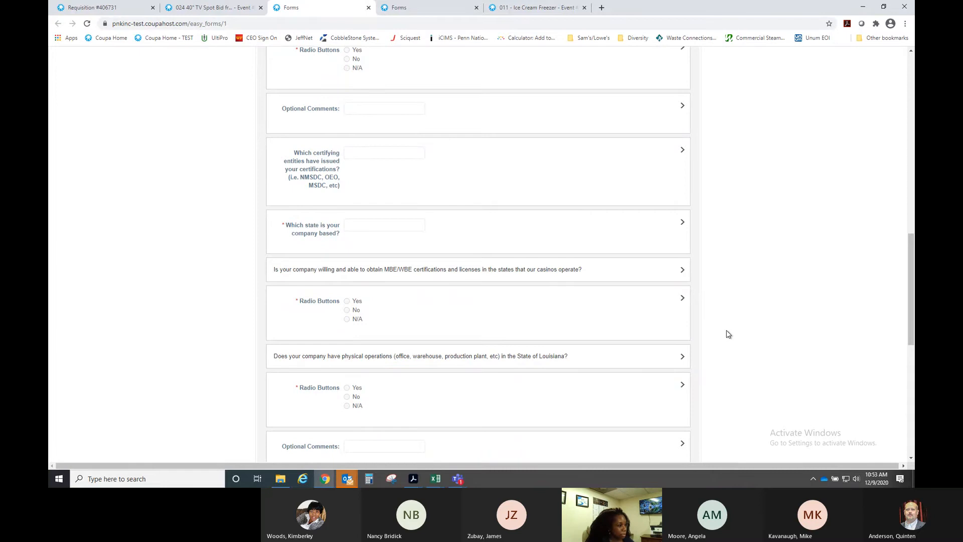
pyautogui.scroll(6, 729, 334)
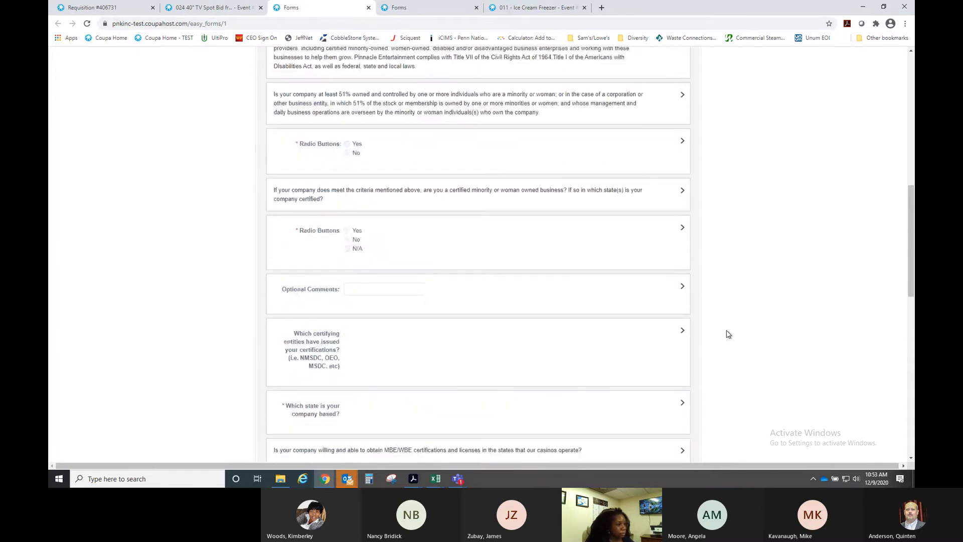
pyautogui.scroll(7, 728, 334)
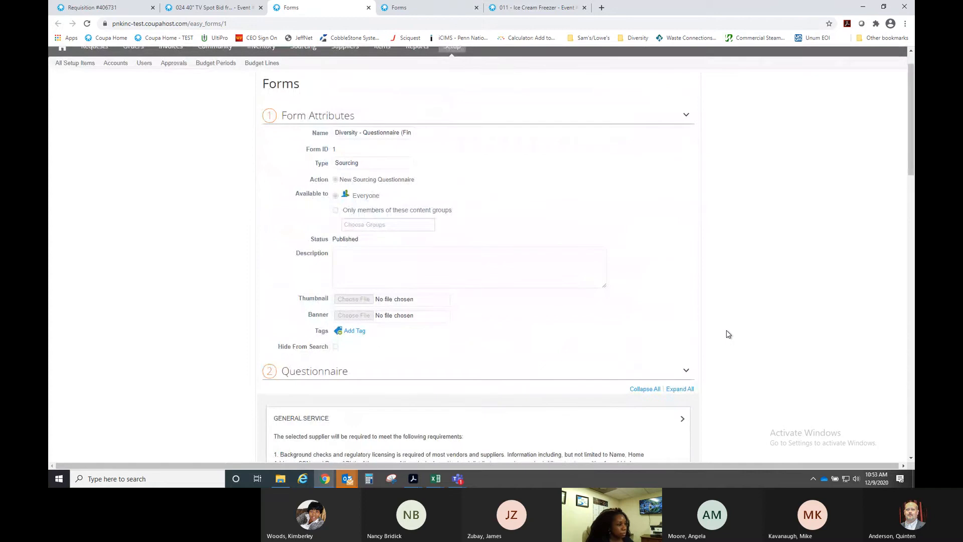
pyautogui.scroll(-5, 729, 335)
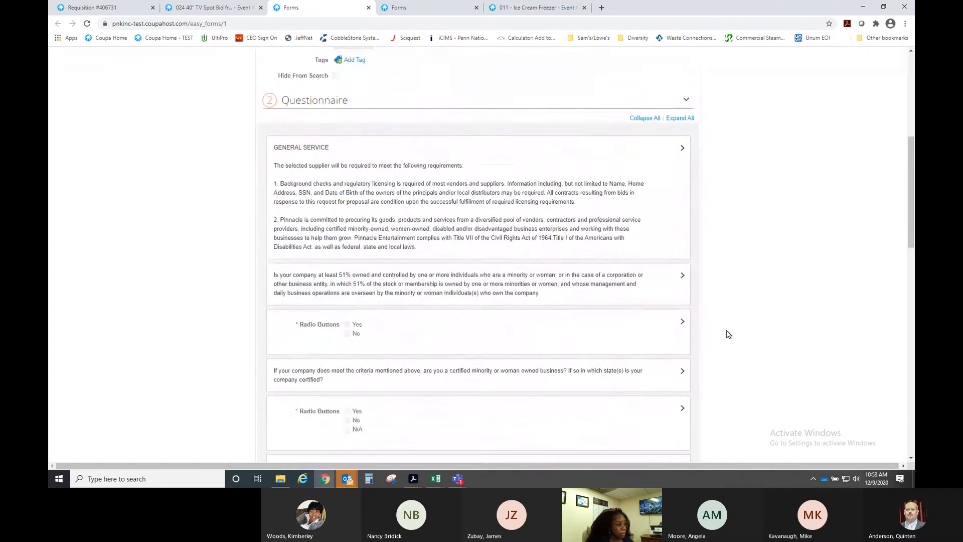
pyautogui.scroll(-3, 728, 334)
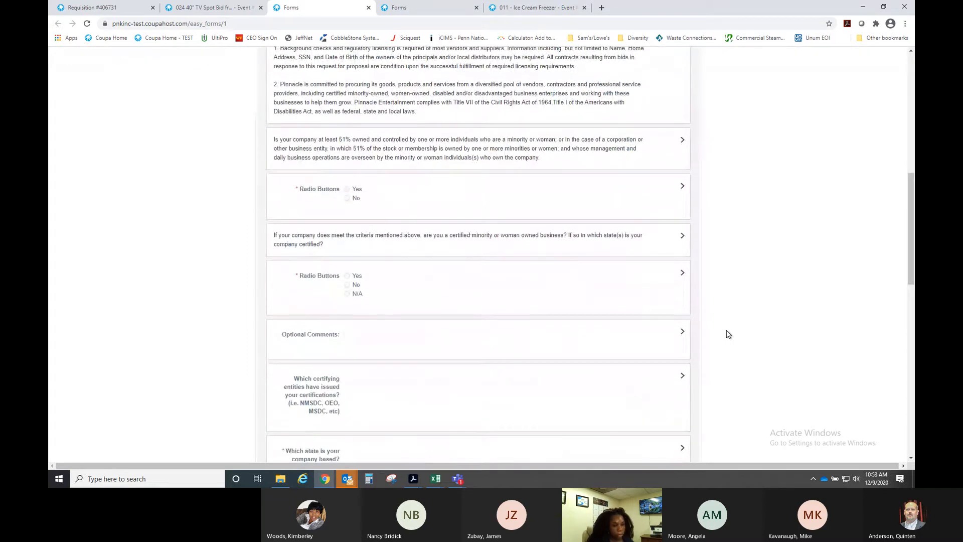
pyautogui.scroll(-3, 728, 334)
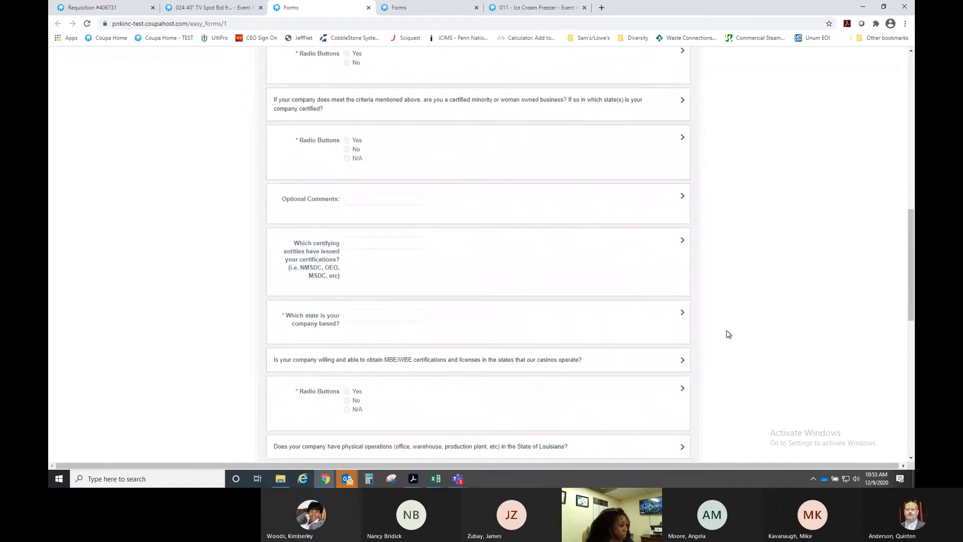
pyautogui.scroll(-2, 729, 334)
pyautogui.scroll(-1, 728, 334)
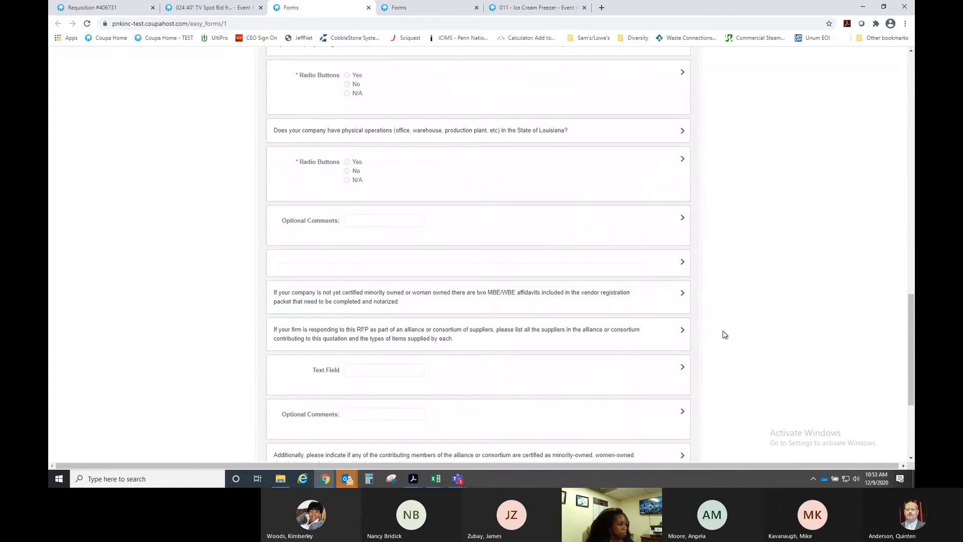
pyautogui.click(369, 8)
# - Rename the Samsung line item to 50" Smart Tizen TV and set its quantity to 200
pyautogui.click(229, 10)
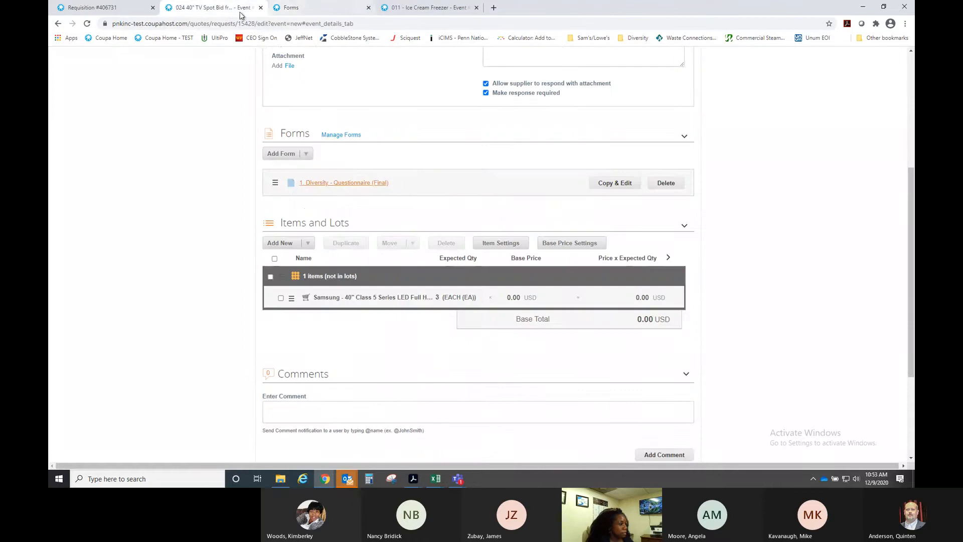
pyautogui.scroll(-1, 221, 189)
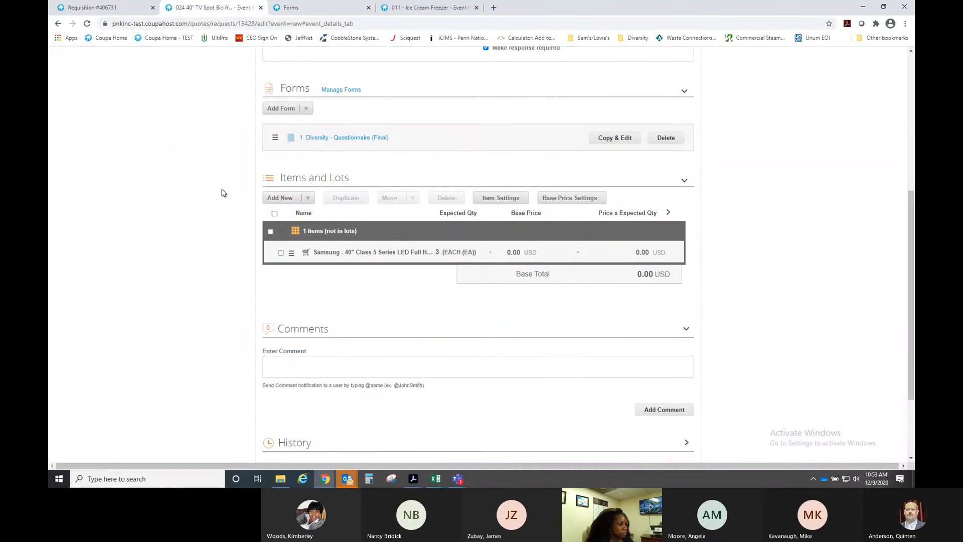
pyautogui.click(385, 255)
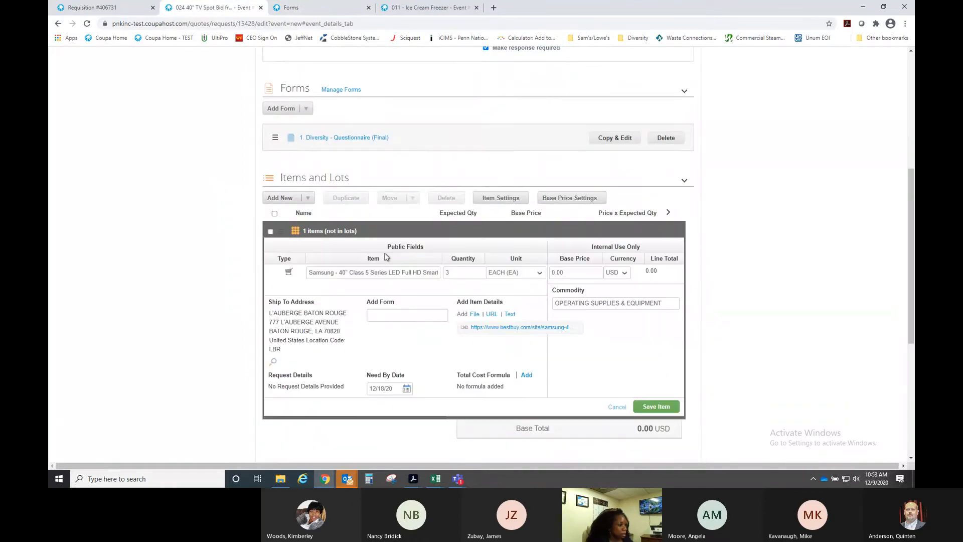
pyautogui.click(346, 275)
pyautogui.press('BackSpace')
pyautogui.press('BackSpace')
pyautogui.press('BackSpace')
pyautogui.press('BackSpace')
pyautogui.press('BackSpace')
pyautogui.press('BackSpace')
pyautogui.press('BackSpace')
pyautogui.press('BackSpace')
pyautogui.press('BackSpace')
pyautogui.press('BackSpace')
pyautogui.press('BackSpace')
pyautogui.press('BackSpace')
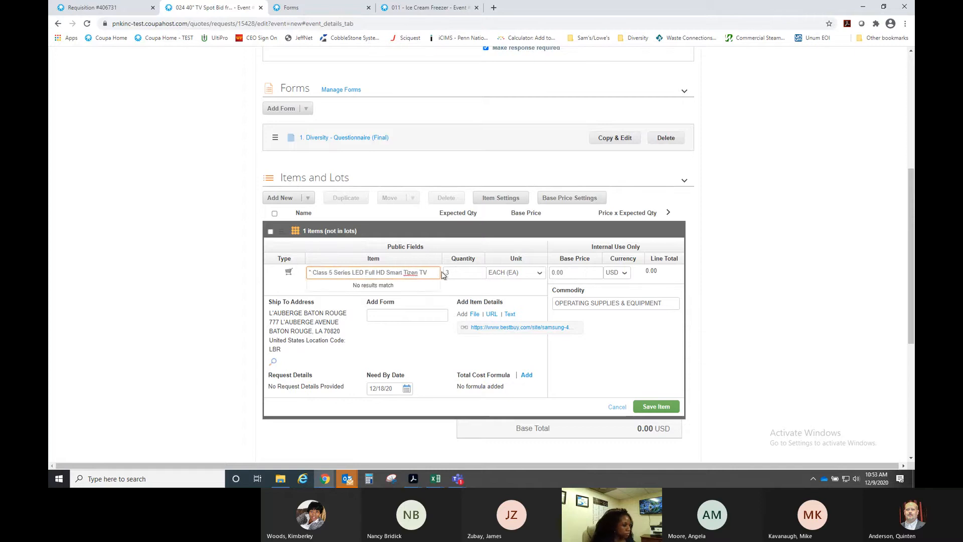
pyautogui.write('50')
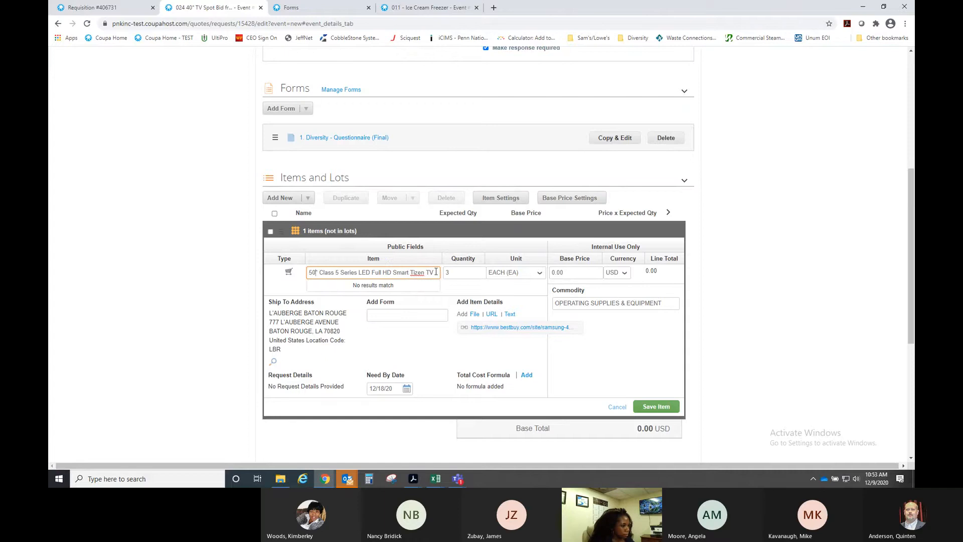
pyautogui.click(394, 273)
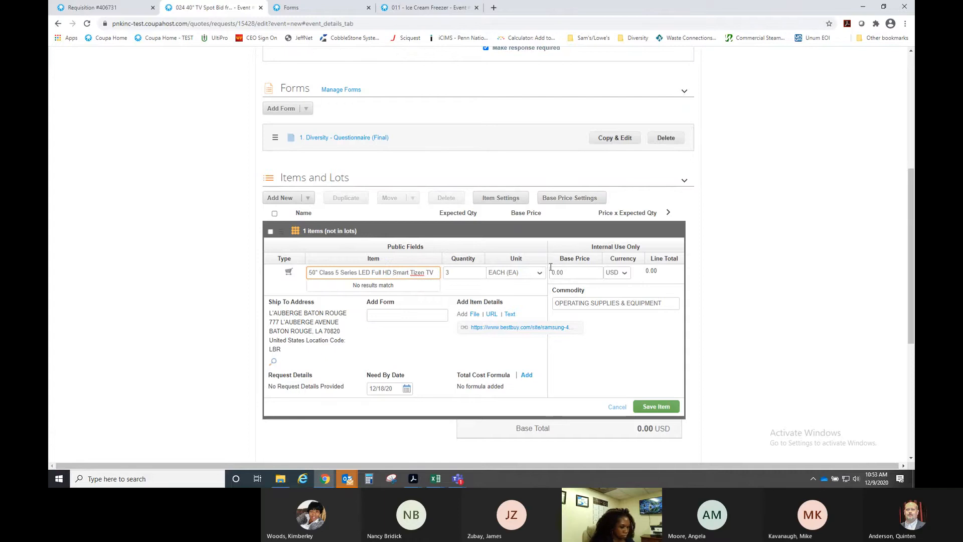
pyautogui.press('BackSpace')
pyautogui.press('BackSpace')
pyautogui.press('BackSpace')
pyautogui.press('BackSpace')
pyautogui.press('BackSpace')
pyautogui.press('BackSpace')
pyautogui.press('BackSpace')
pyautogui.press('BackSpace')
pyautogui.press('BackSpace')
pyautogui.press('BackSpace')
pyautogui.press('BackSpace')
pyautogui.press('BackSpace')
pyautogui.press('BackSpace')
pyautogui.press('BackSpace')
pyautogui.press('BackSpace')
pyautogui.press('BackSpace')
pyautogui.press('BackSpace')
pyautogui.press('BackSpace')
pyautogui.press('BackSpace')
pyautogui.press('BackSpace')
pyautogui.press('BackSpace')
pyautogui.press('BackSpace')
pyautogui.press('BackSpace')
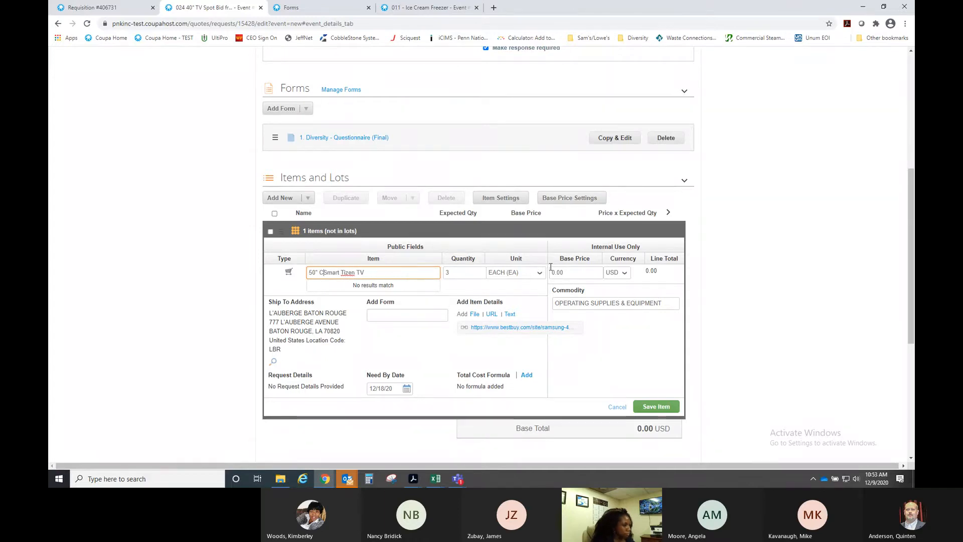
pyautogui.doubleClick(462, 275)
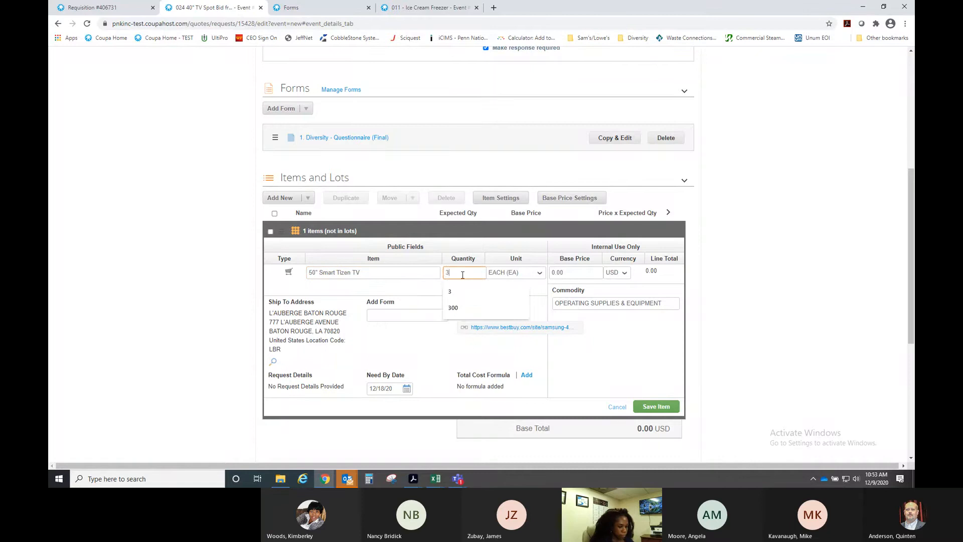
pyautogui.write('200')
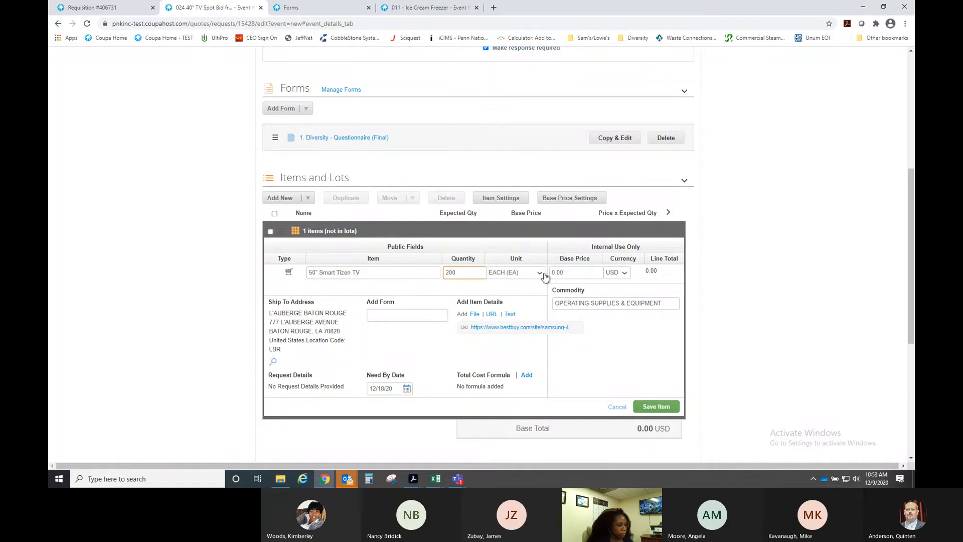
pyautogui.click(426, 289)
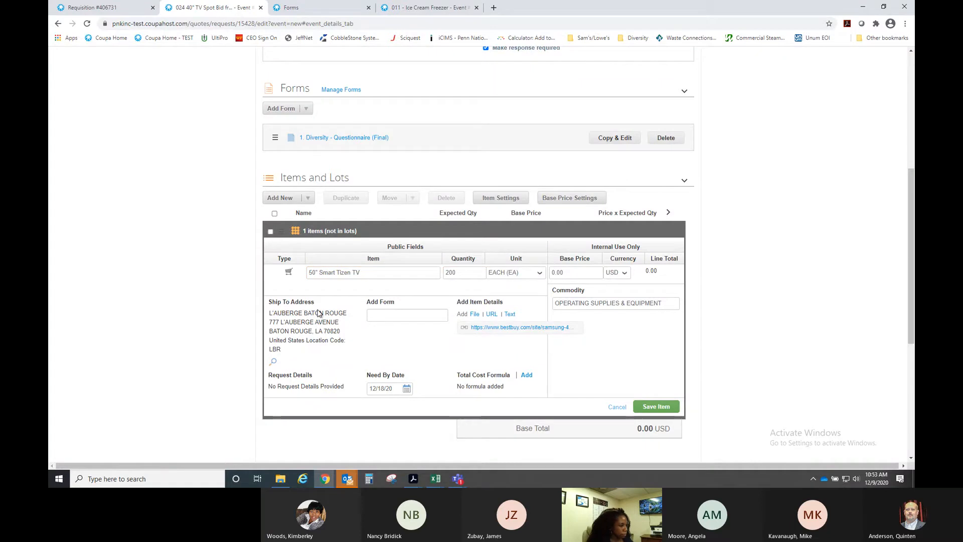
# - Set the TV item's ship-to address to Boomtown Casino New Orleans, found by searching 'bno'
pyautogui.click(273, 364)
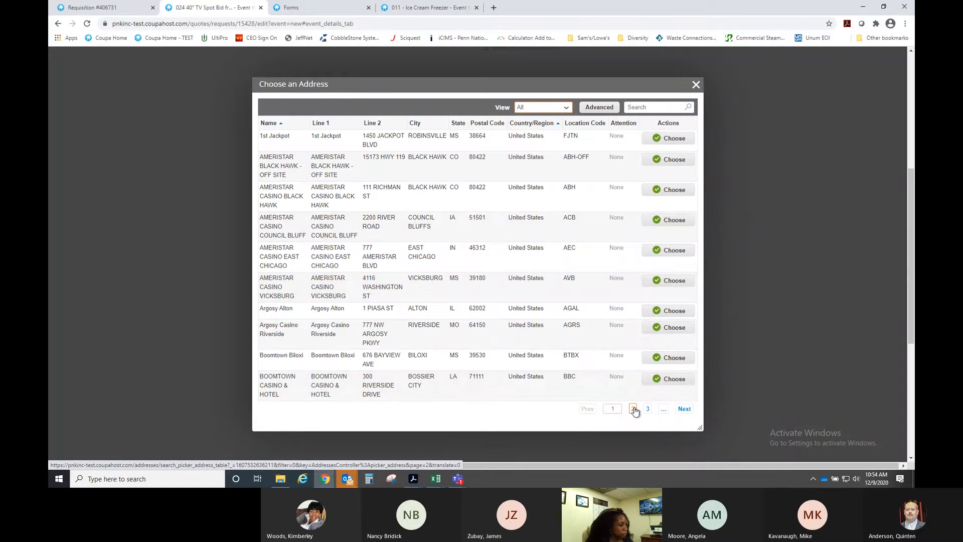
pyautogui.click(634, 409)
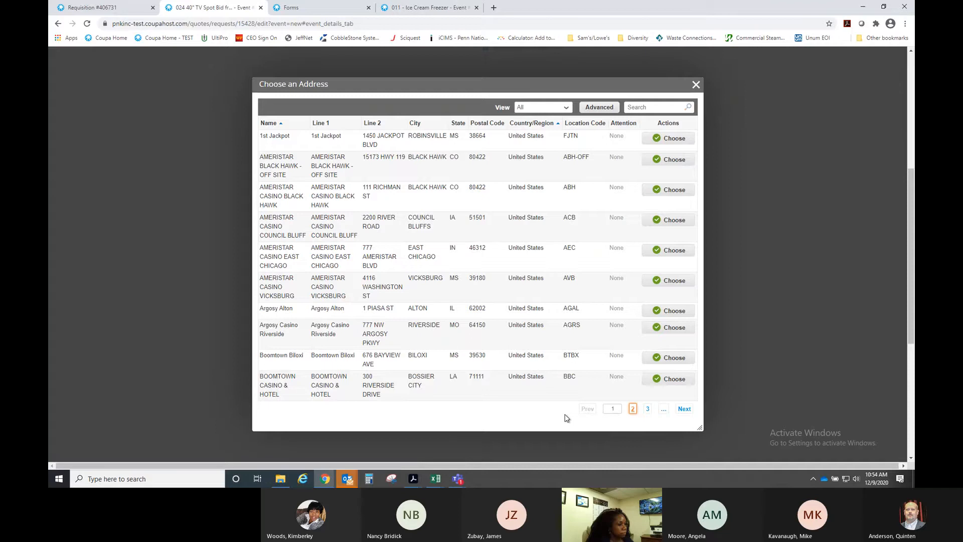
pyautogui.click(689, 411)
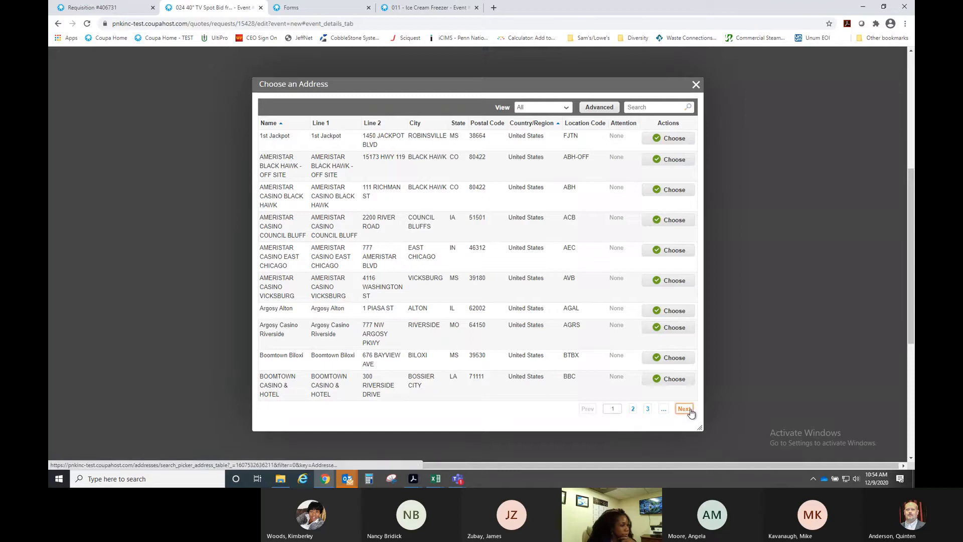
pyautogui.click(633, 411)
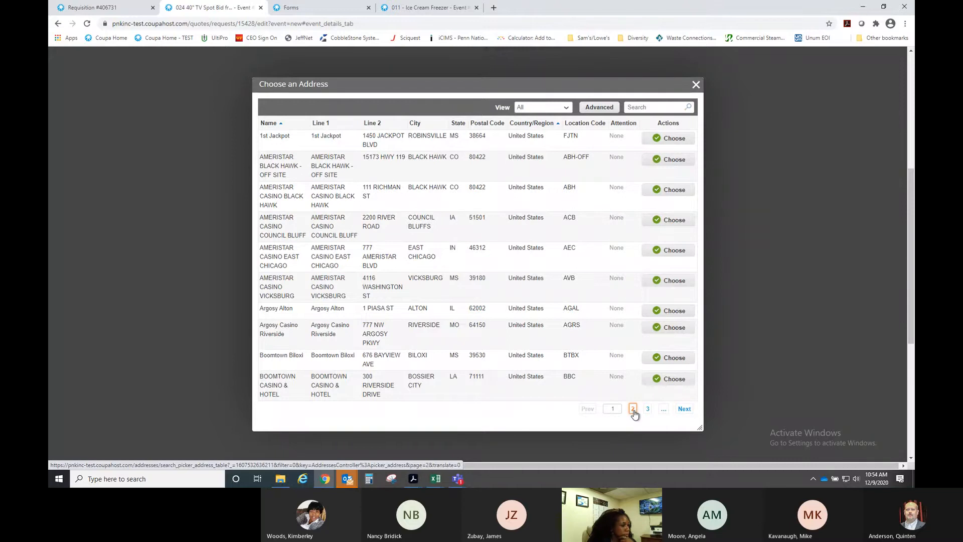
pyautogui.click(646, 107)
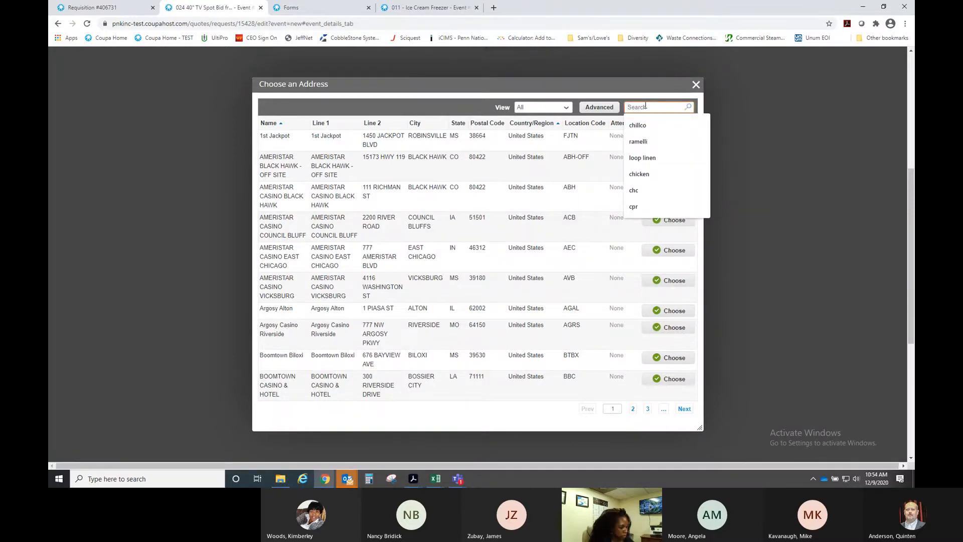
pyautogui.write('bnol')
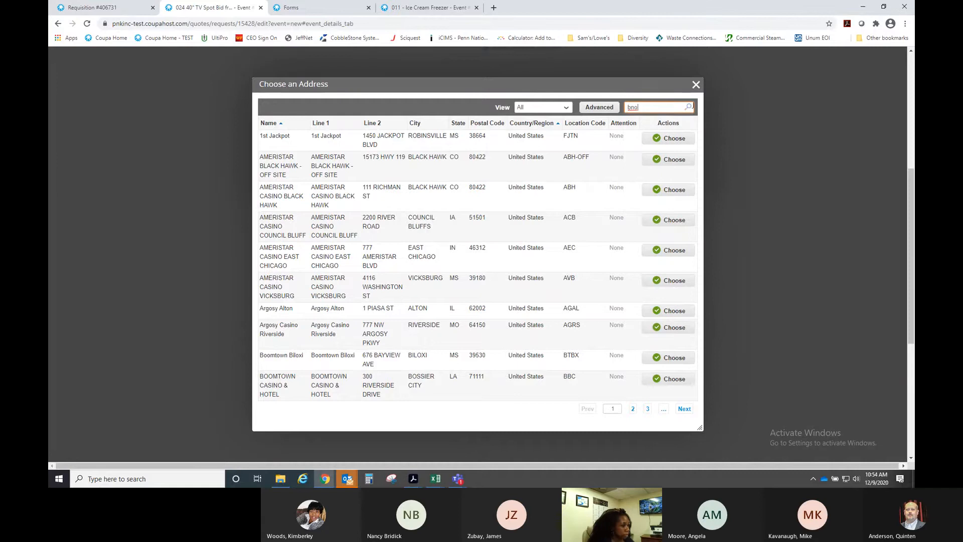
pyautogui.click(689, 107)
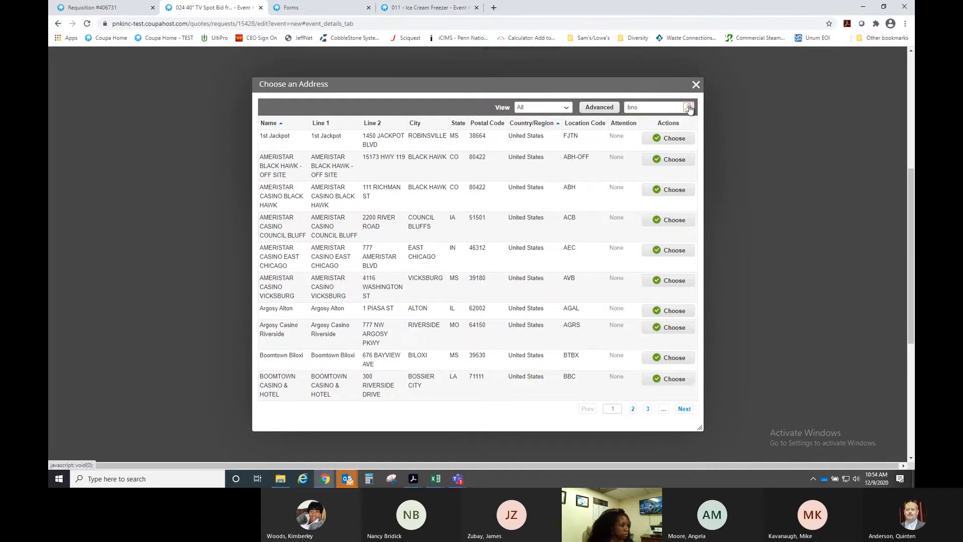
pyautogui.click(633, 408)
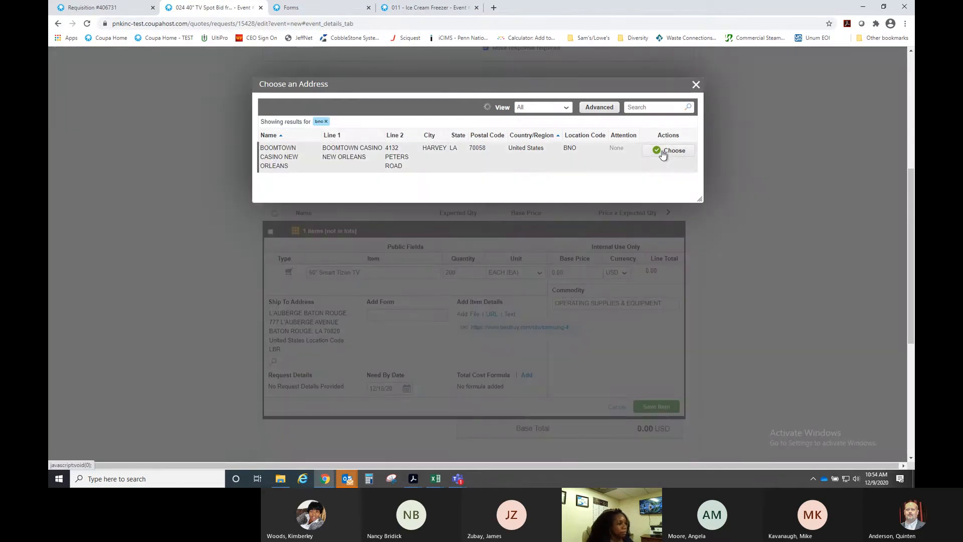
pyautogui.click(667, 151)
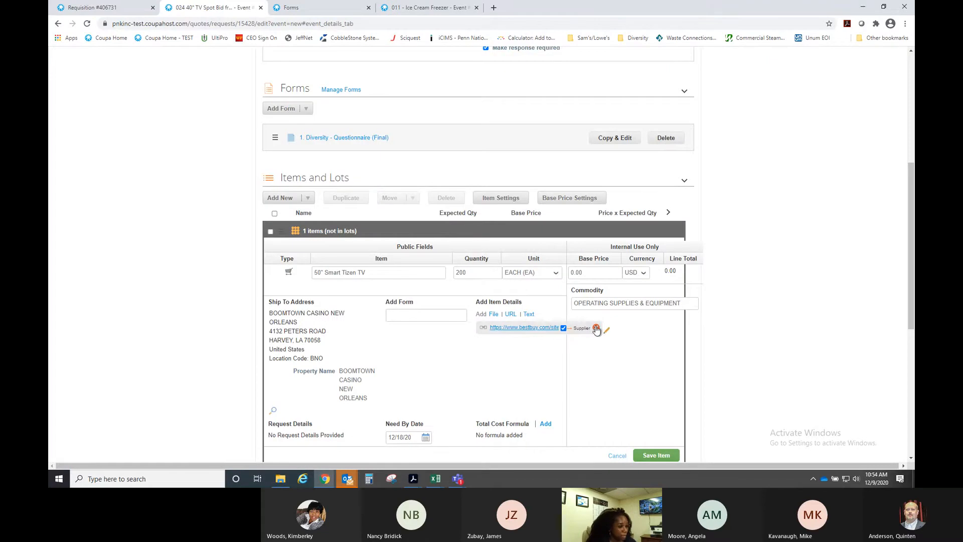
# - Remove the bestbuy product link and the need-by date, then save the 50" Smart Tizen TV item
pyautogui.click(596, 328)
pyautogui.scroll(-2, 446, 344)
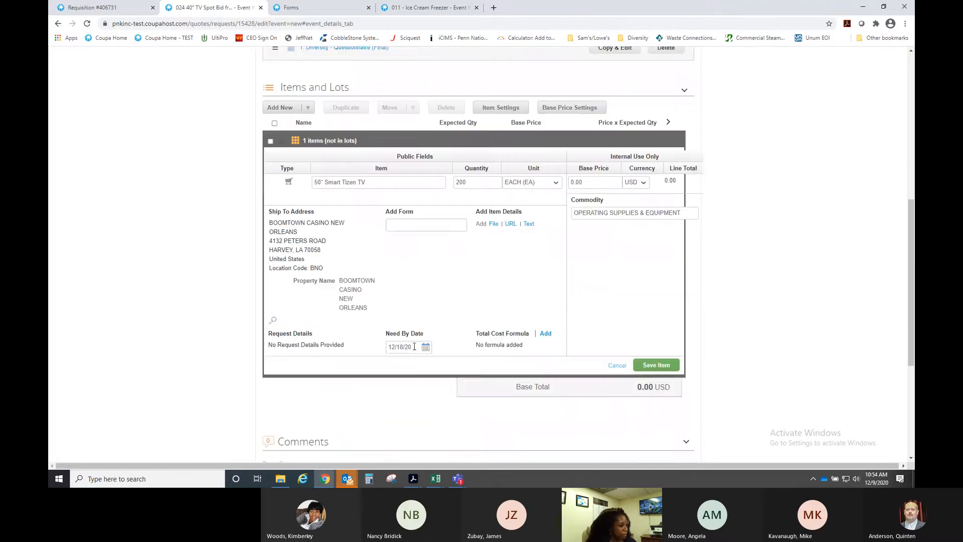
pyautogui.moveTo(414, 346); pyautogui.dragTo(350, 351)
pyautogui.press('BackSpace')
pyautogui.click(451, 282)
pyautogui.click(658, 366)
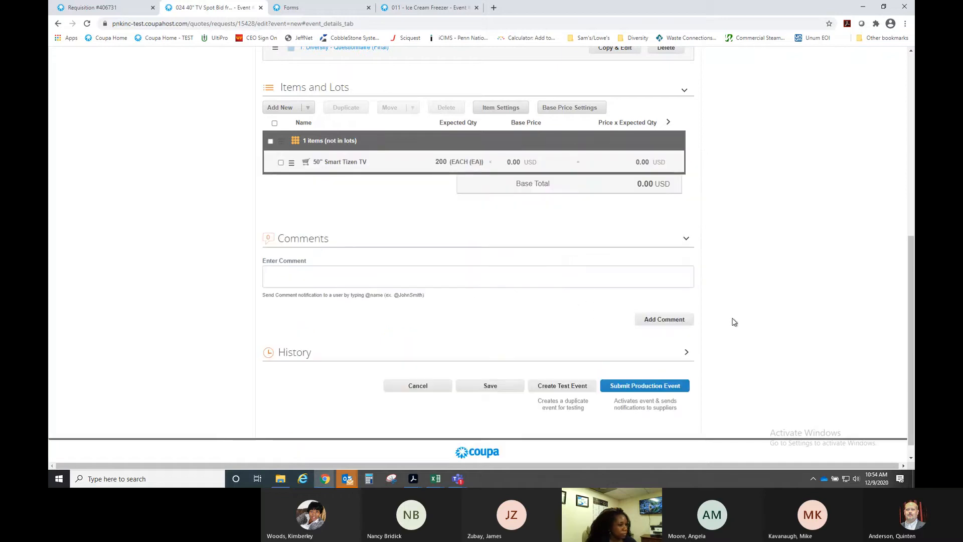
# - Return to the top of the event and show its basic settings
pyautogui.scroll(3, 530, 317)
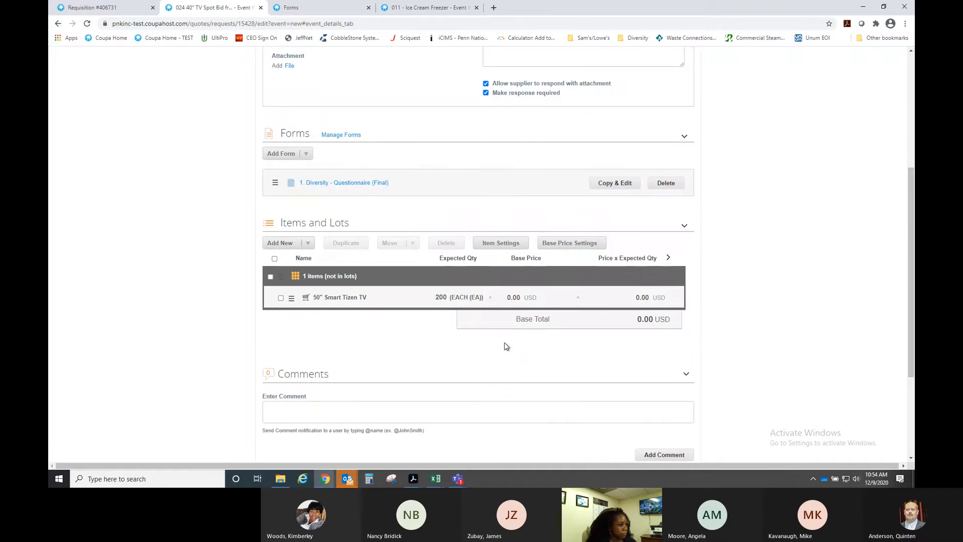
pyautogui.scroll(1, 482, 342)
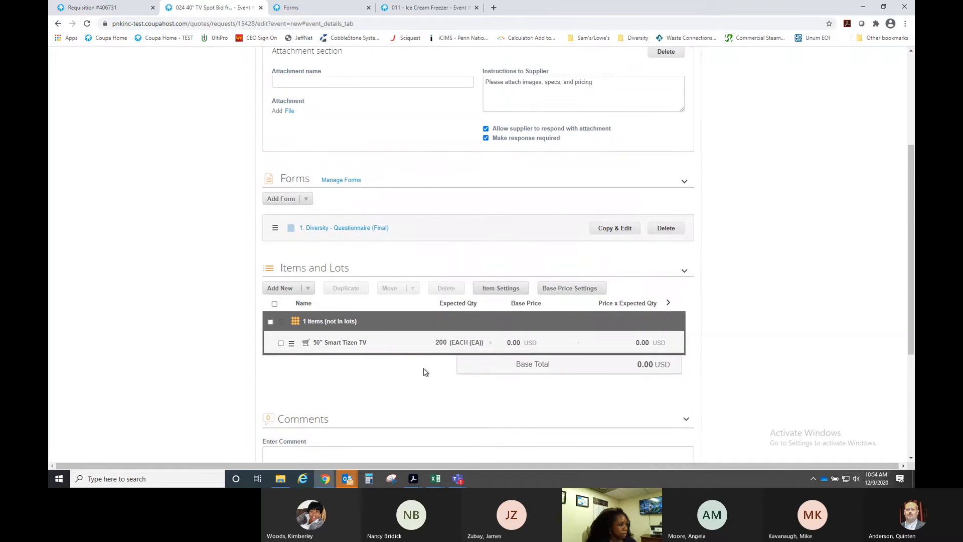
pyautogui.scroll(4, 426, 371)
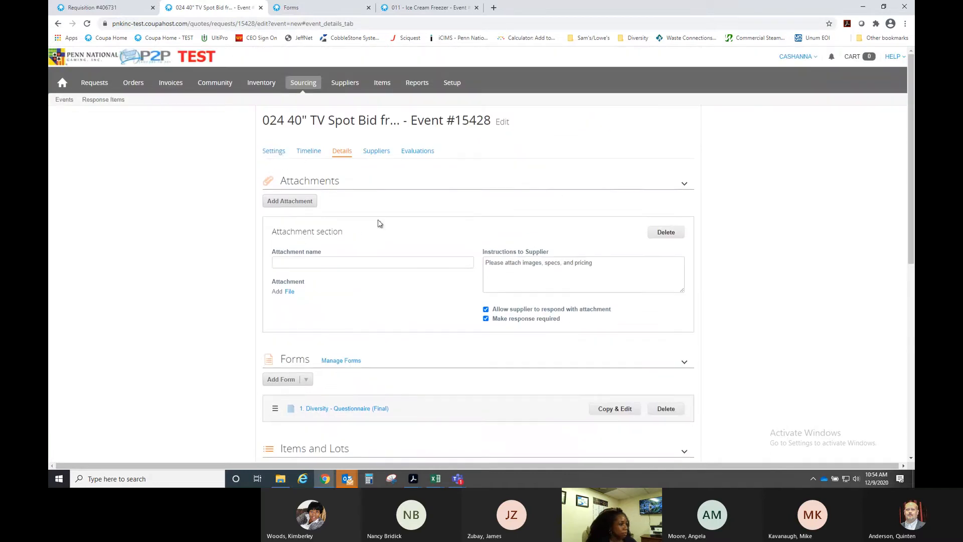
pyautogui.click(279, 153)
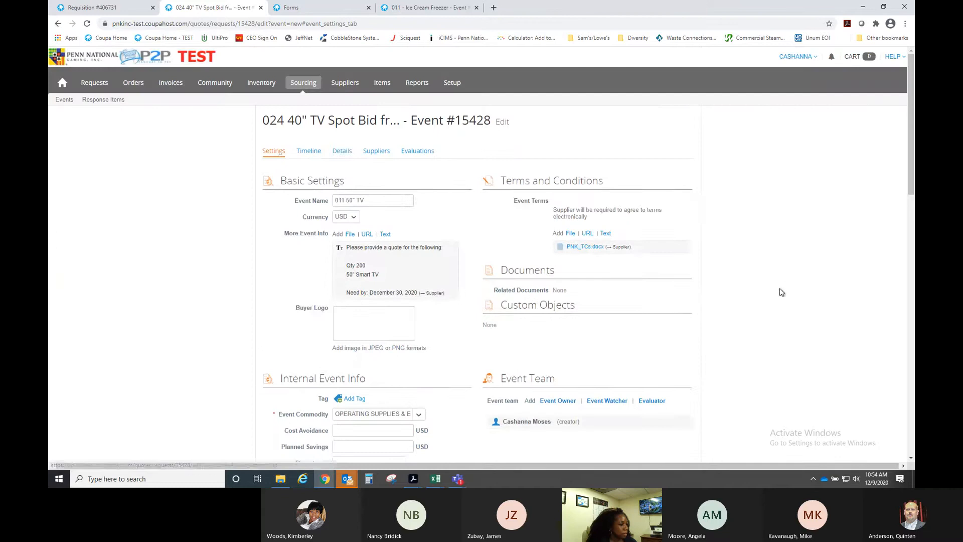
pyautogui.scroll(-4, 717, 291)
pyautogui.scroll(-9, 717, 292)
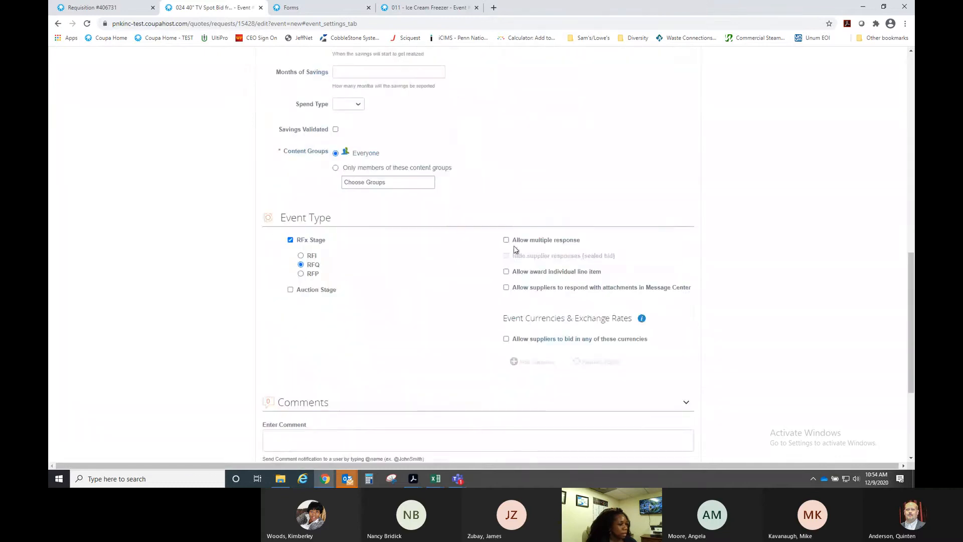
pyautogui.click(506, 241)
pyautogui.scroll(6, 489, 290)
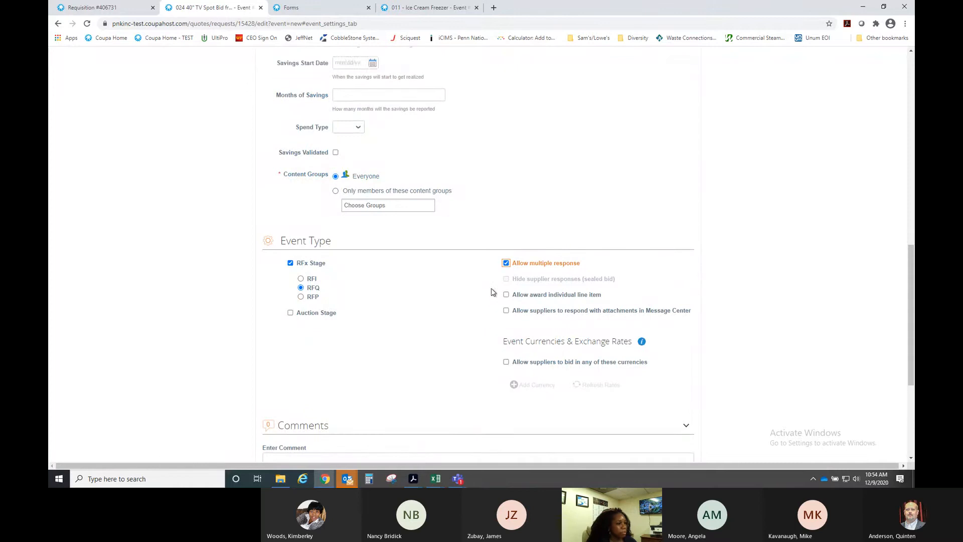
pyautogui.scroll(5, 480, 292)
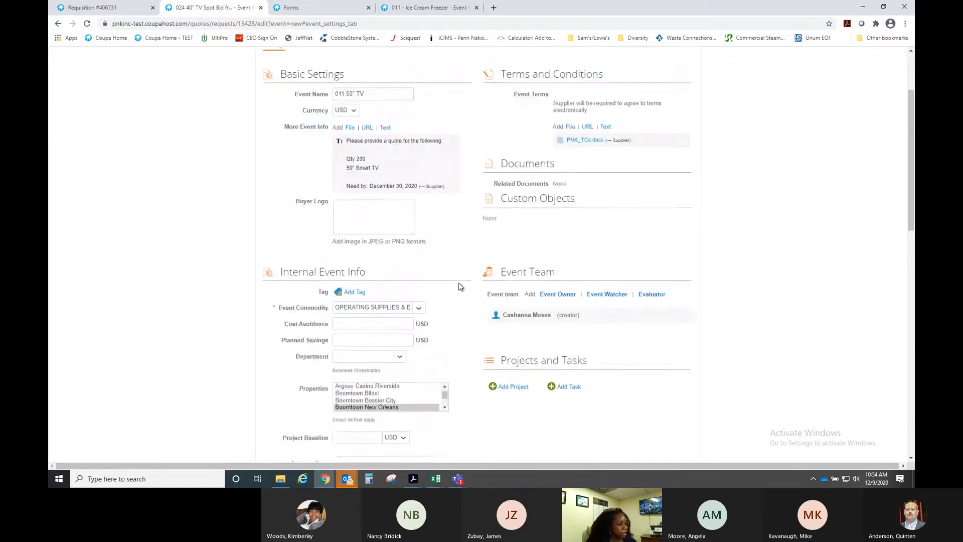
pyautogui.scroll(1, 460, 287)
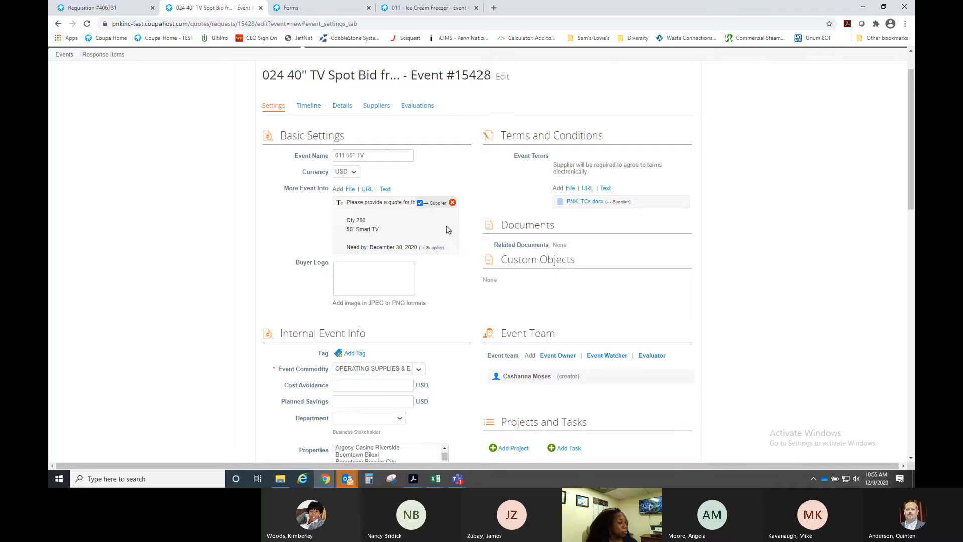
# - Re-add the supplier info text with 'Not brand specific' and 'Cost under $500' lines, and delete the old entry
pyautogui.moveTo(348, 202); pyautogui.dragTo(421, 248)
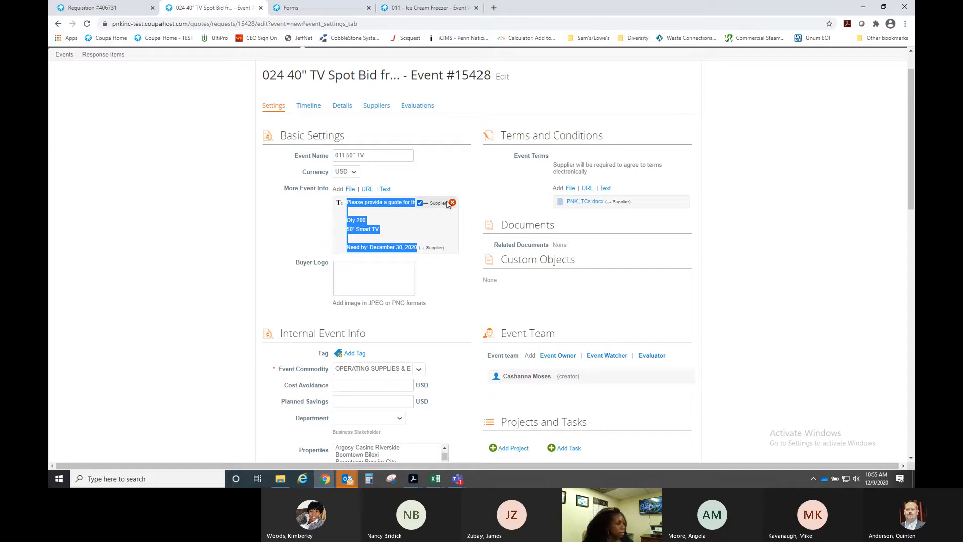
pyautogui.click(385, 189)
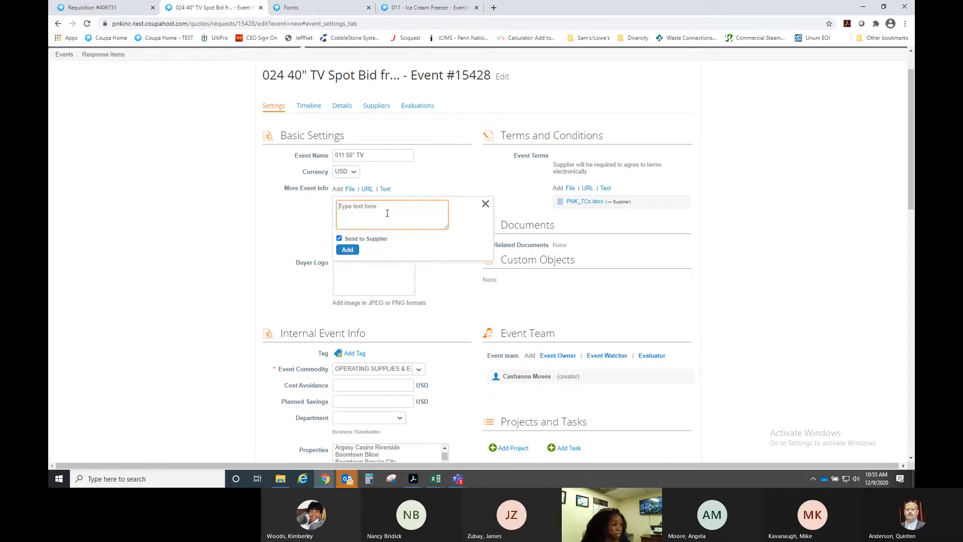
pyautogui.write('Qty 200 50" Smart TV  Need by: December 30, 2020')
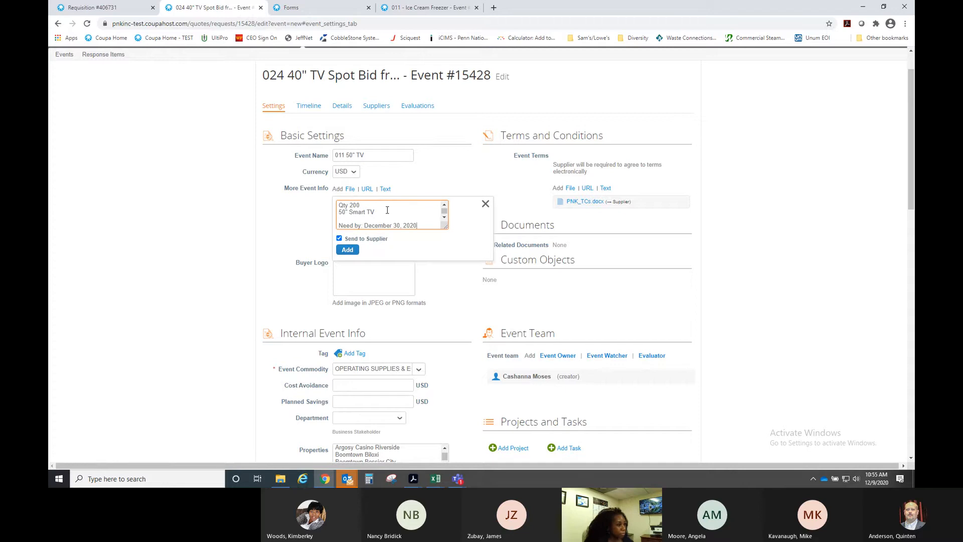
pyautogui.press('Return')
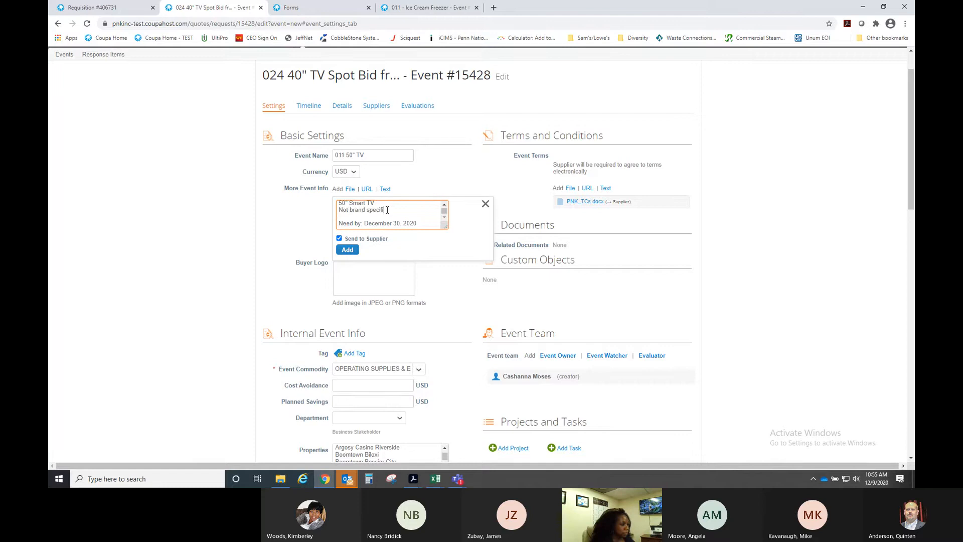
pyautogui.press('Return')
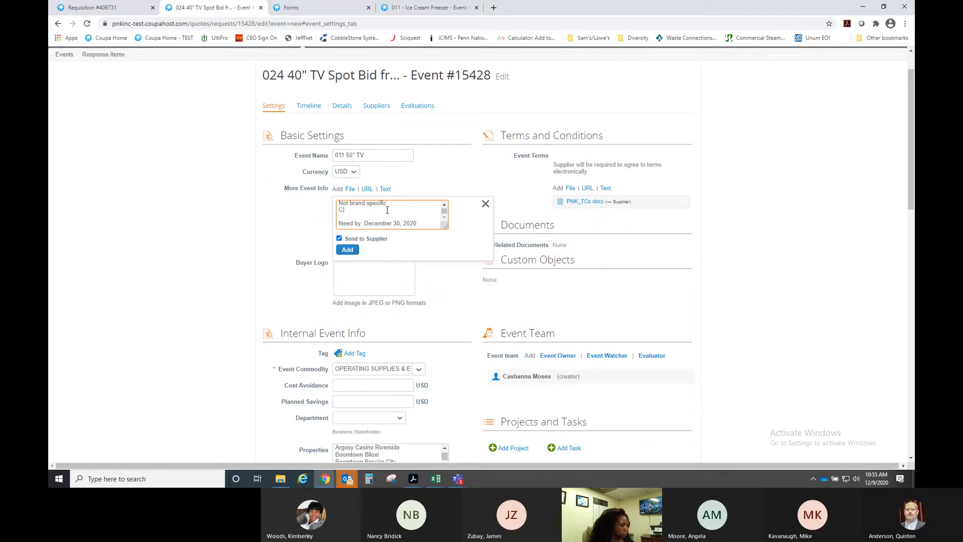
pyautogui.write('Cost under $500')
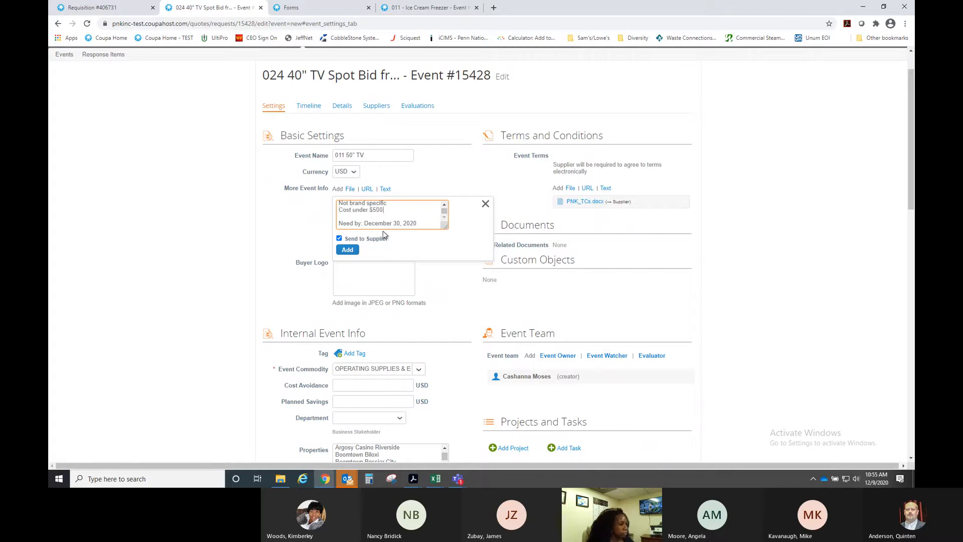
pyautogui.click(352, 252)
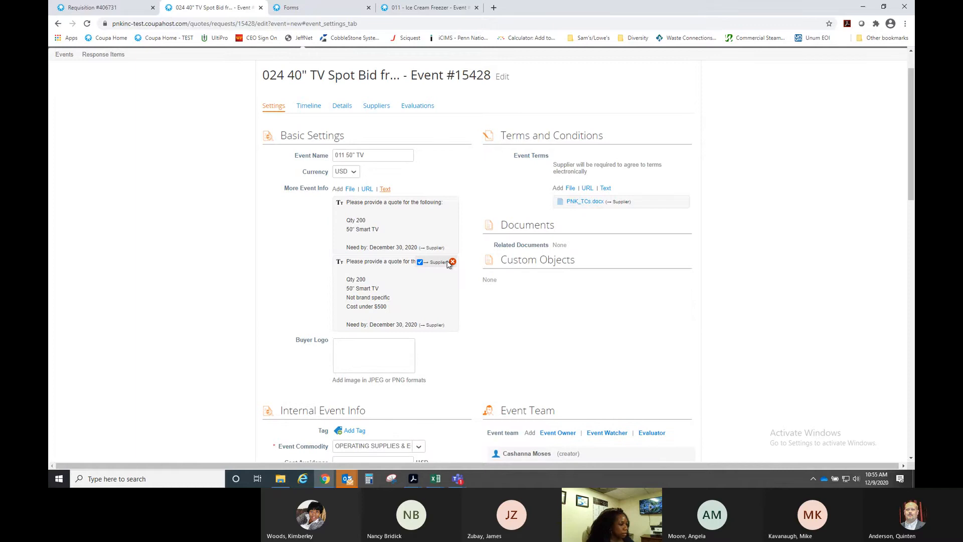
pyautogui.click(452, 202)
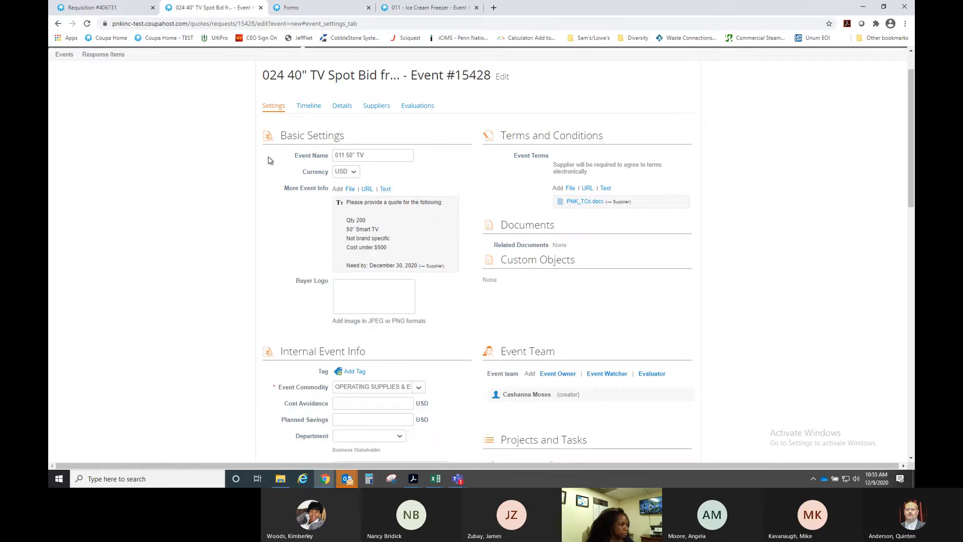
pyautogui.click(345, 109)
# - Enter a 500 base price on the 50" Smart Tizen TV item and save it
pyautogui.scroll(-3, 451, 232)
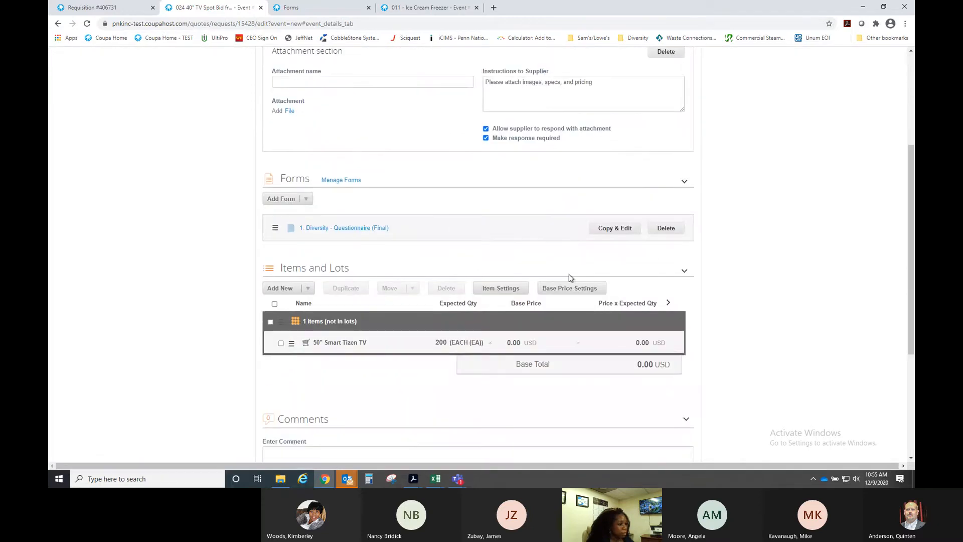
pyautogui.click(424, 347)
pyautogui.scroll(-3, 502, 301)
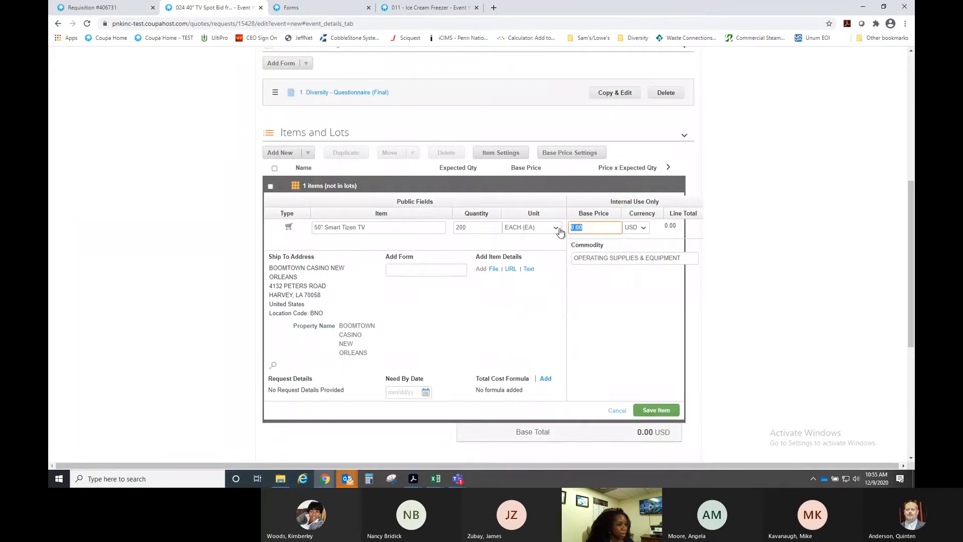
pyautogui.write('500')
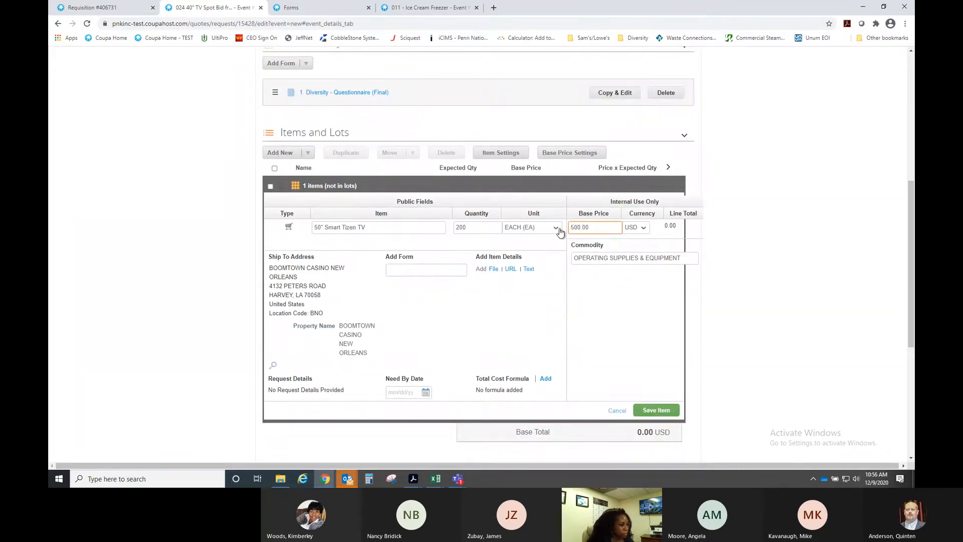
pyautogui.click(653, 412)
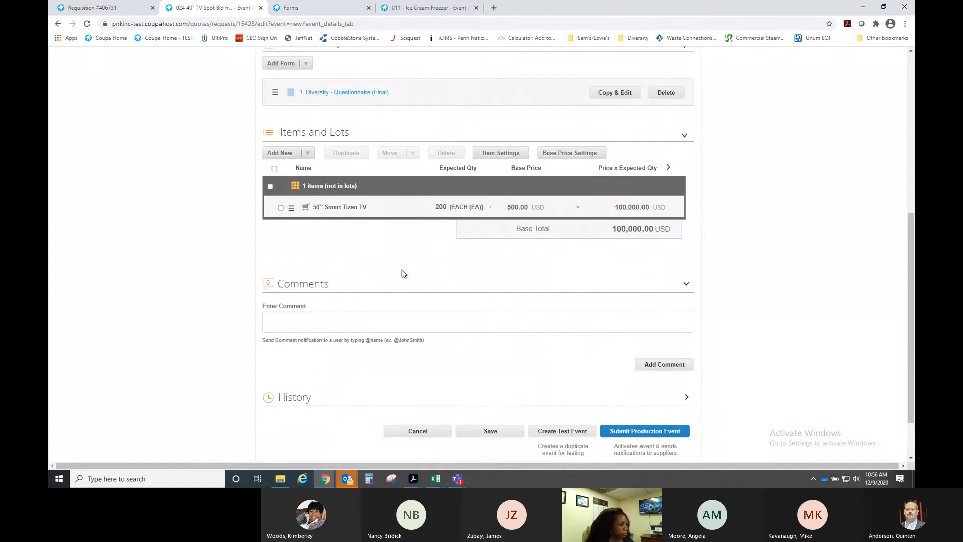
pyautogui.scroll(4, 404, 274)
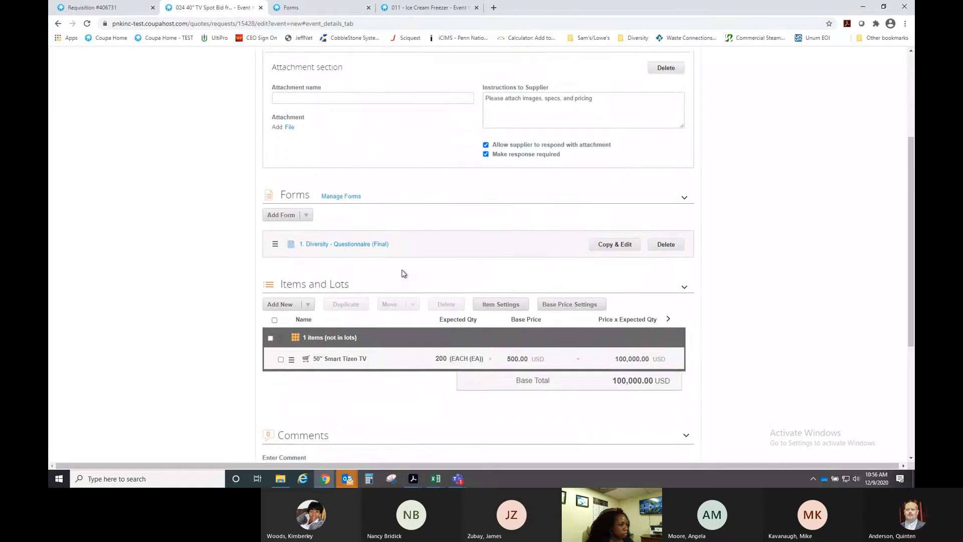
pyautogui.scroll(3, 403, 273)
pyautogui.scroll(-3, 403, 273)
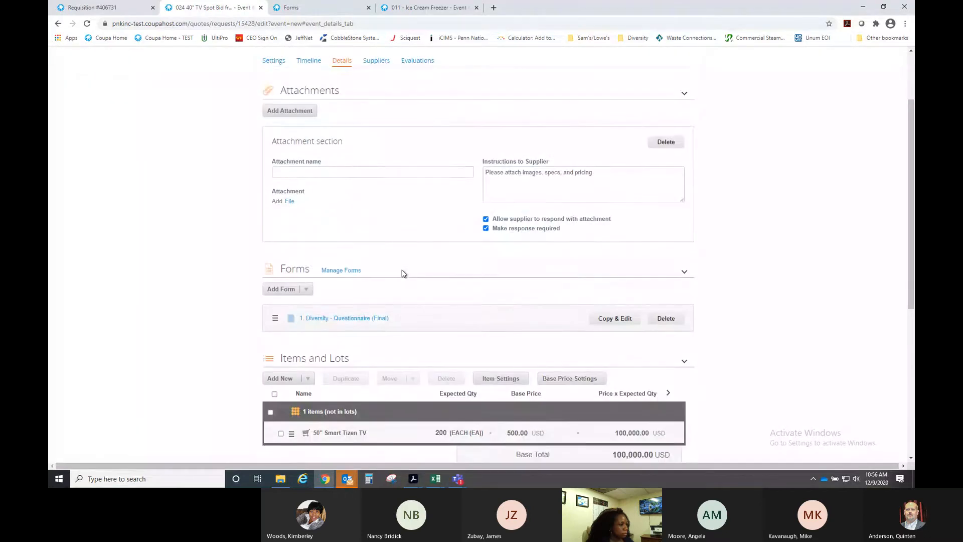
# - Add the existing Freight questionnaire, found by searching 'shipping', as the event's second form
pyautogui.click(306, 244)
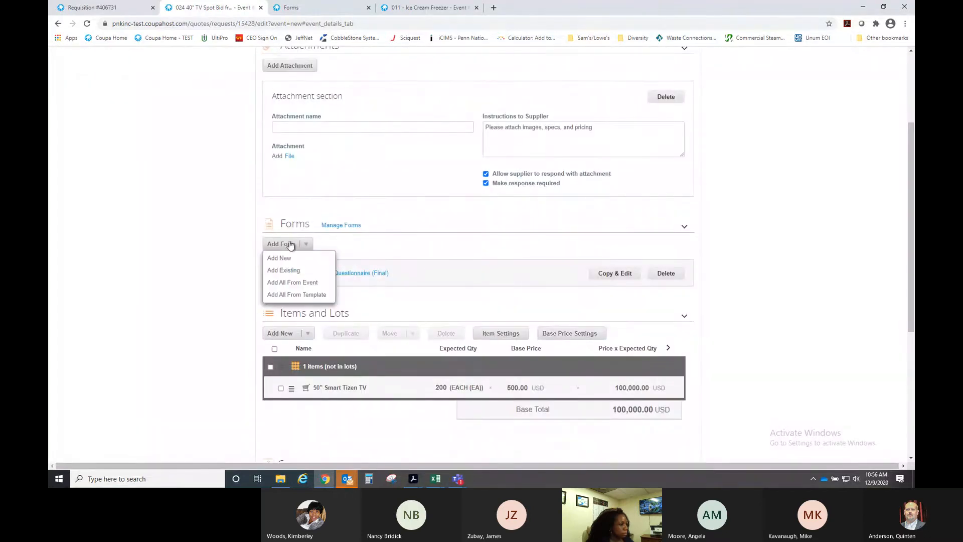
pyautogui.click(286, 270)
pyautogui.click(315, 289)
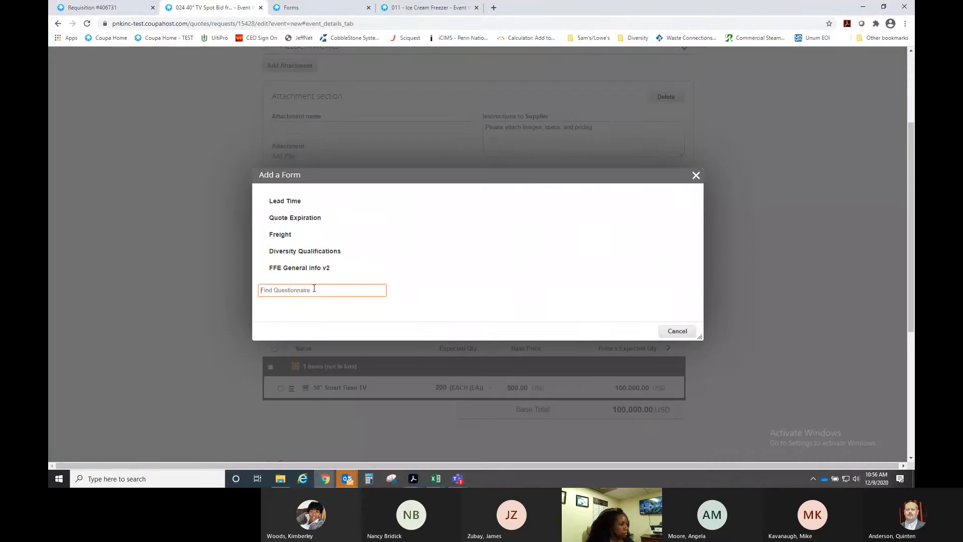
pyautogui.write('shippin')
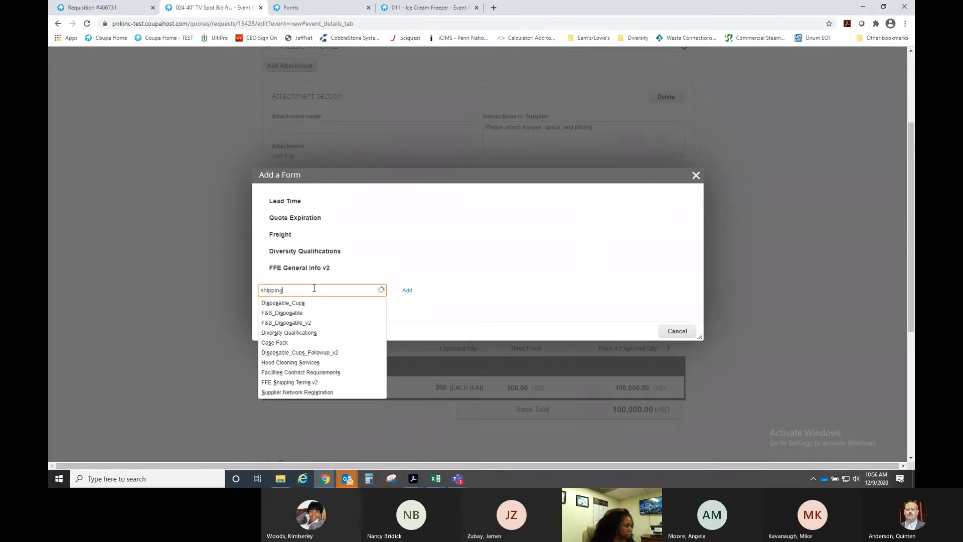
pyautogui.write('g')
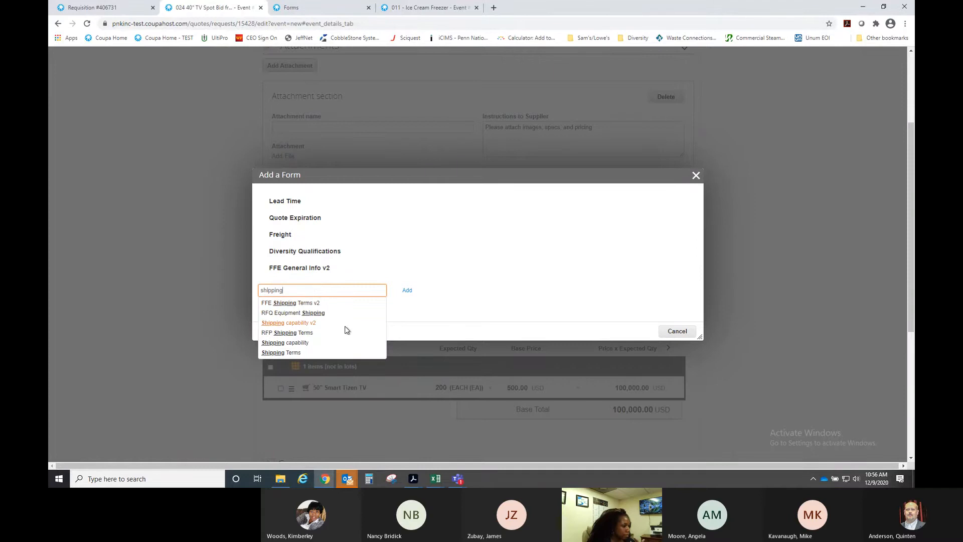
pyautogui.click(313, 314)
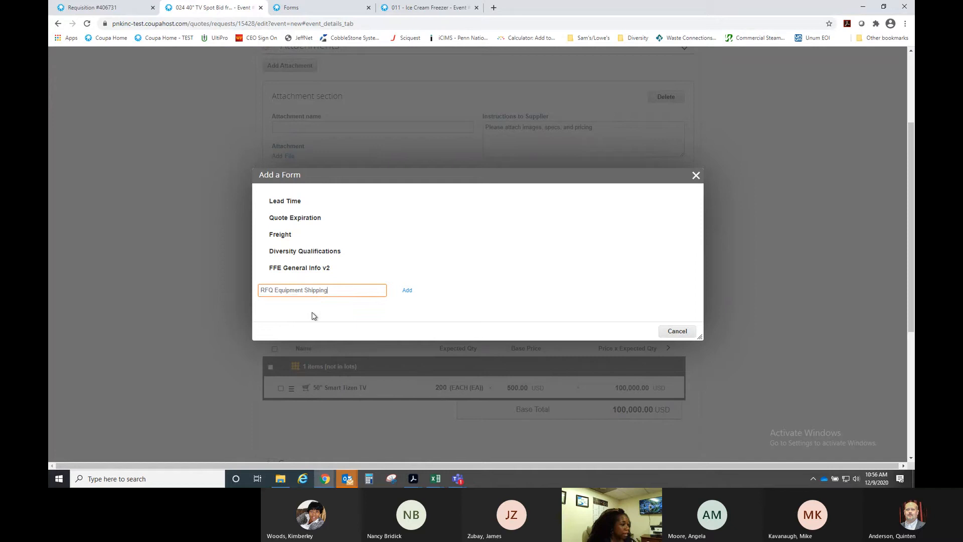
pyautogui.click(278, 235)
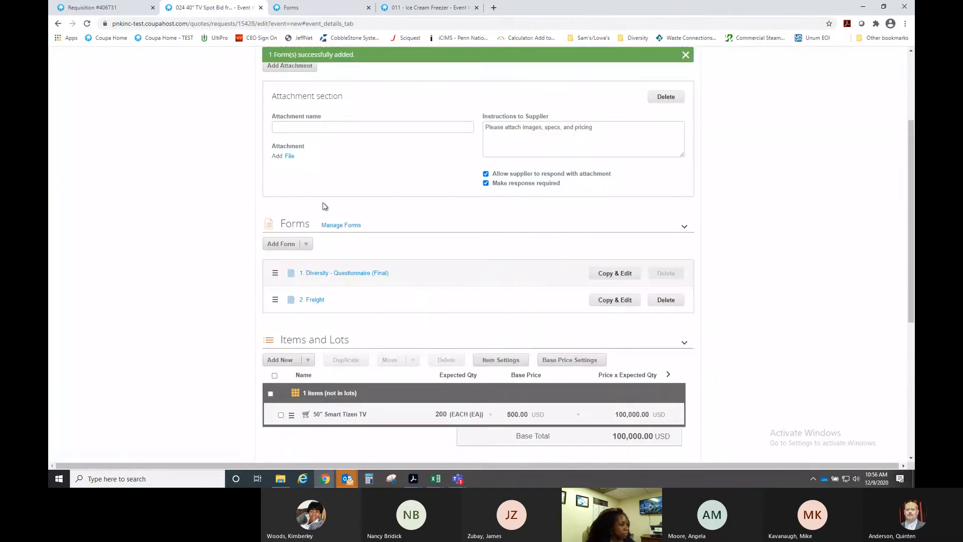
# - Review the Freight form's questions, close both form tabs, and return to the 024 40" TV Spot Bid event
pyautogui.click(311, 301)
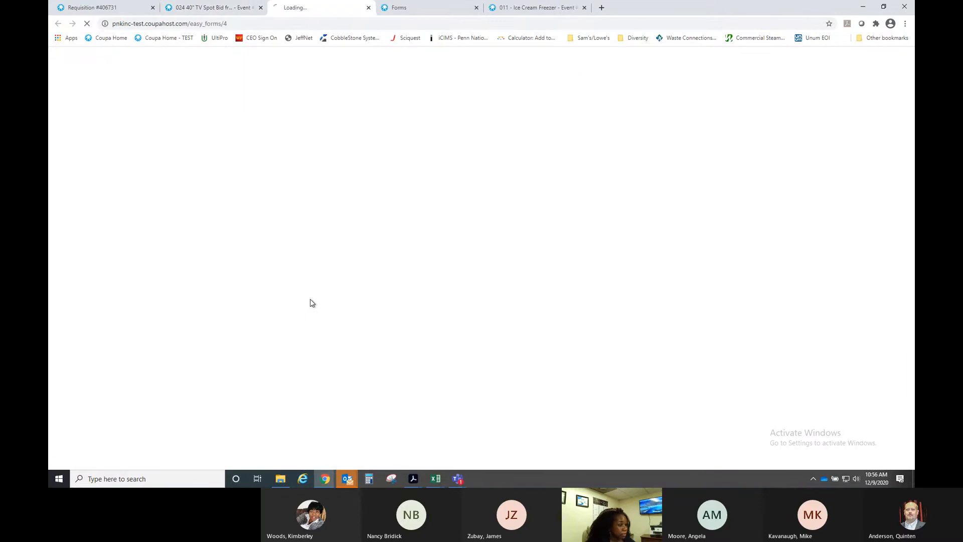
pyautogui.scroll(-2, 689, 288)
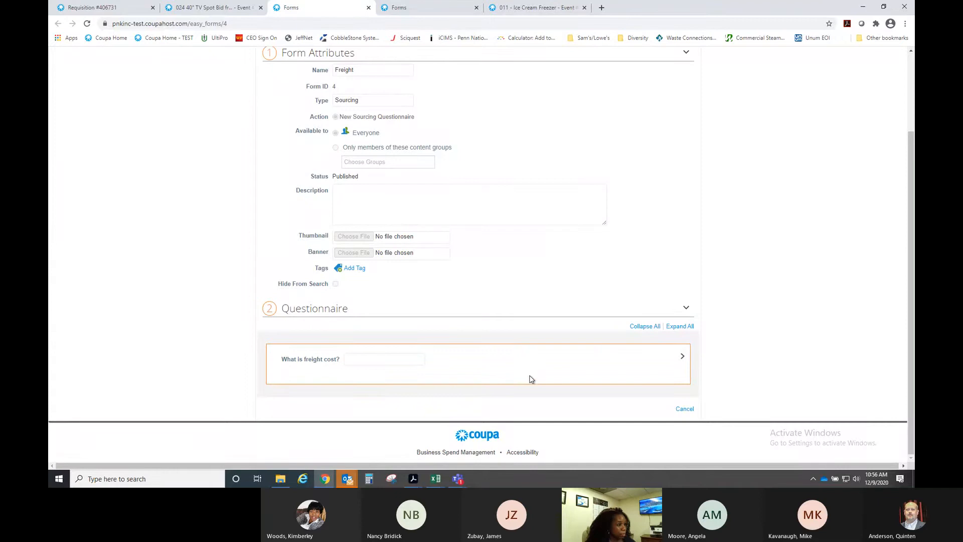
pyautogui.scroll(2, 558, 323)
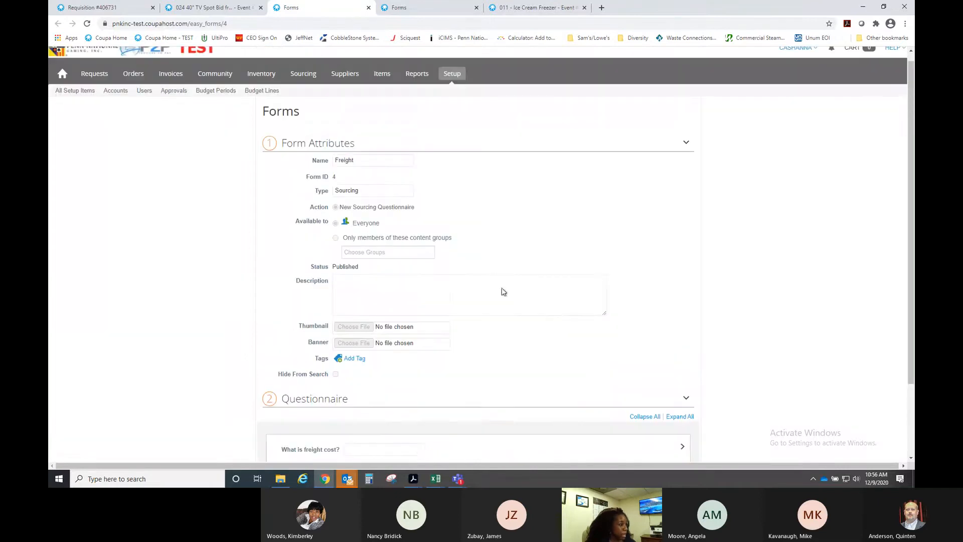
pyautogui.click(363, 11)
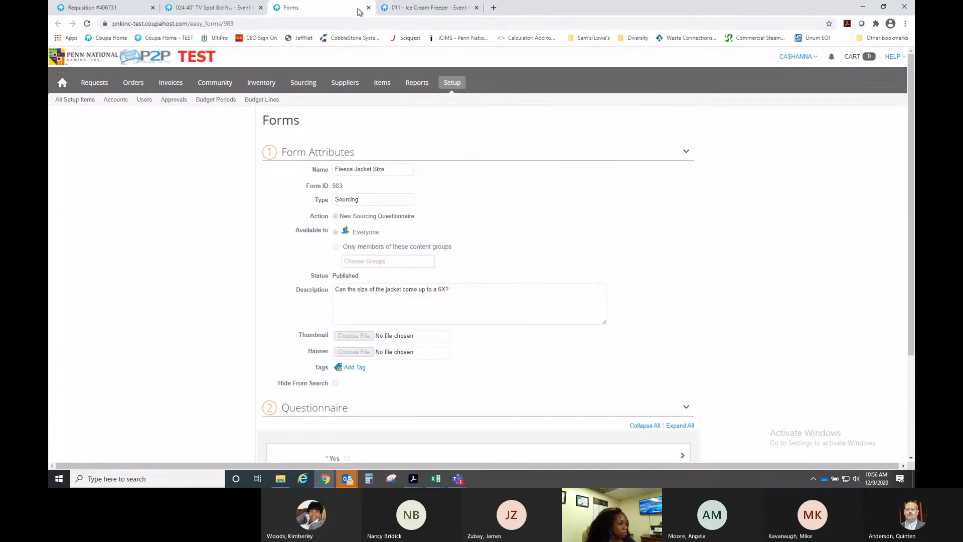
pyautogui.click(368, 7)
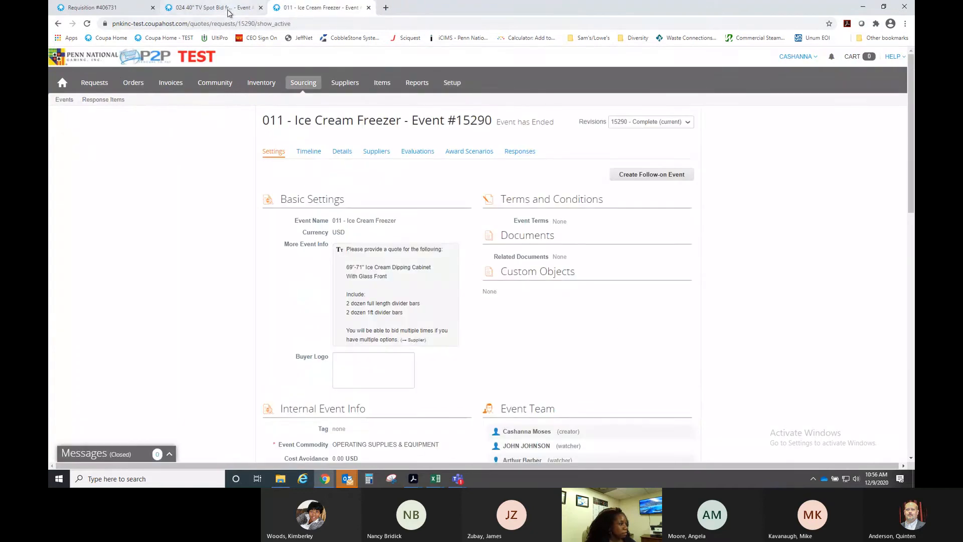
pyautogui.click(211, 8)
pyautogui.scroll(-1, 448, 276)
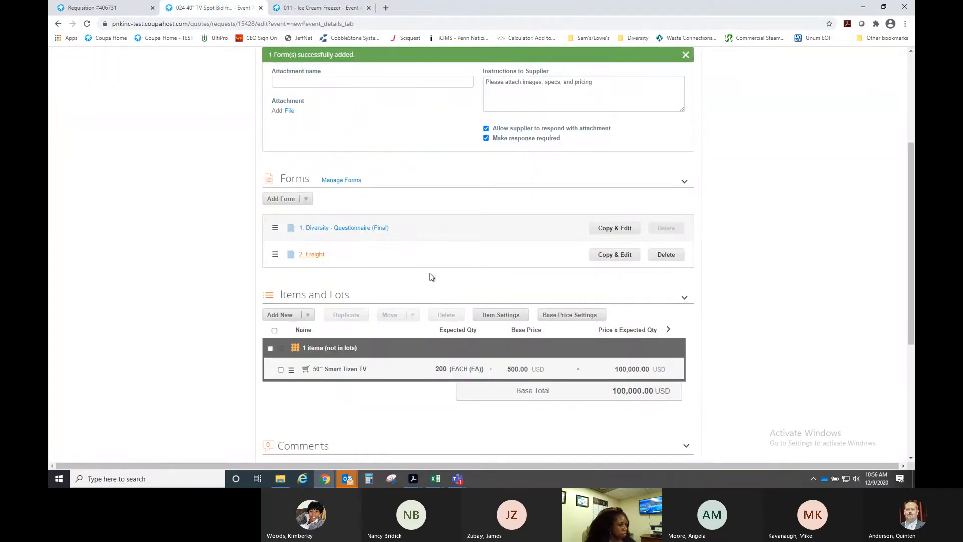
# - Scroll through the event details, then view the three invited suppliers on the Suppliers tab
pyautogui.scroll(-2, 427, 275)
pyautogui.scroll(-1, 401, 279)
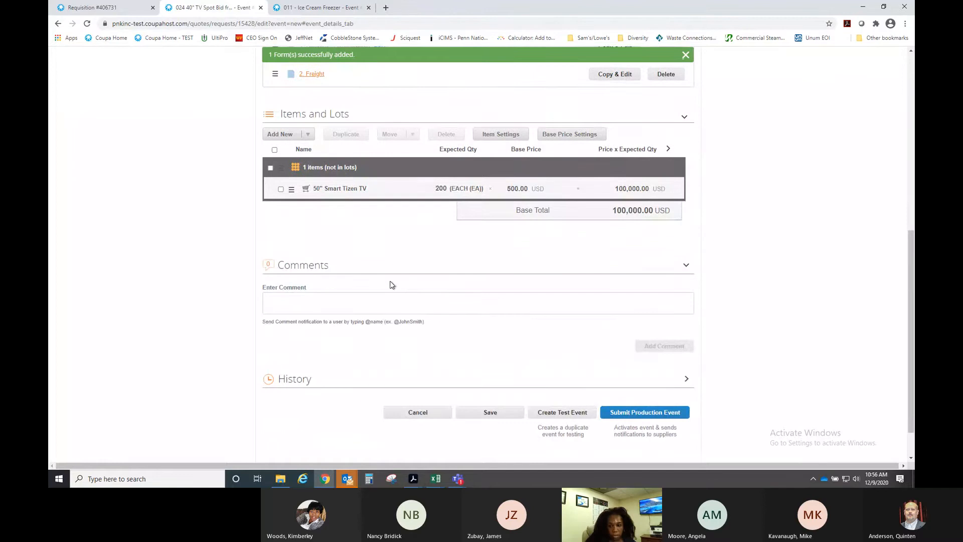
pyautogui.scroll(-1, 392, 282)
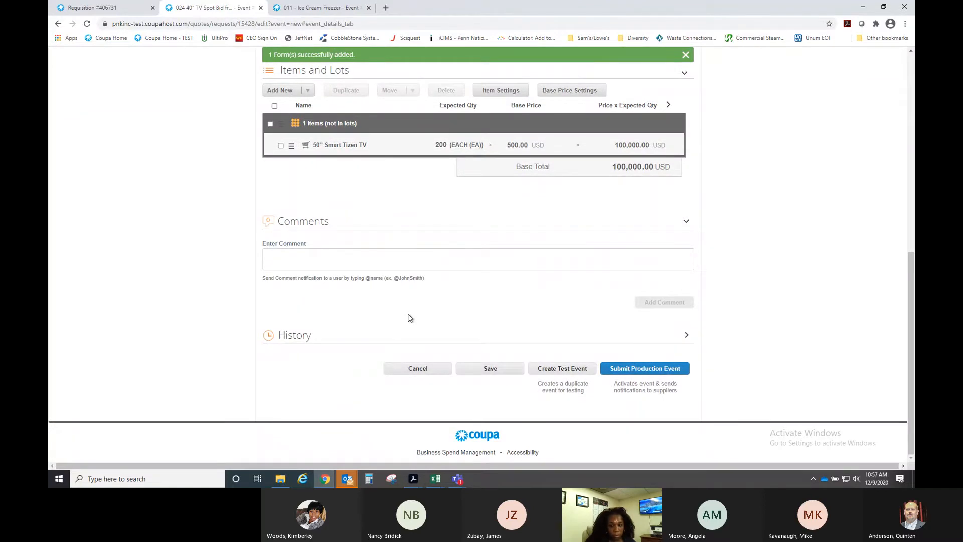
pyautogui.scroll(3, 411, 317)
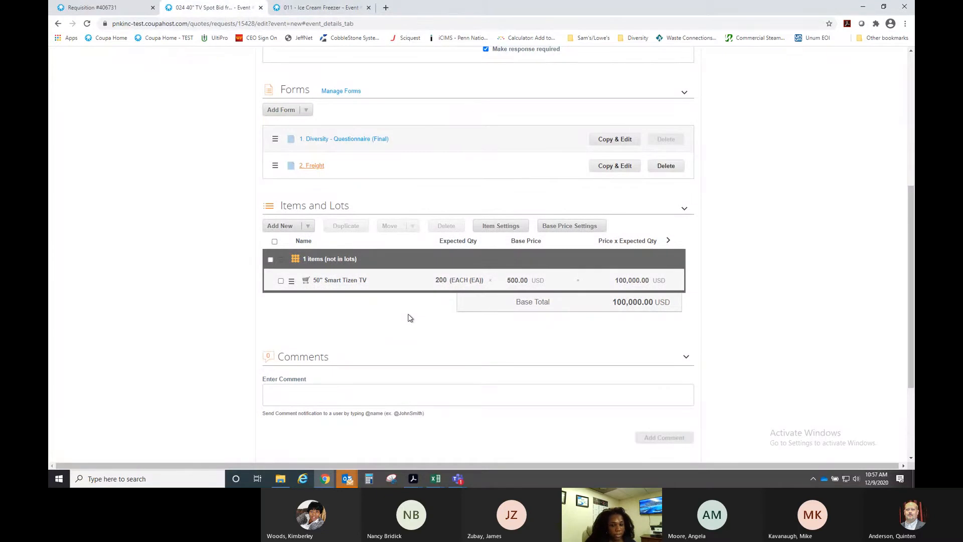
pyautogui.scroll(2, 410, 318)
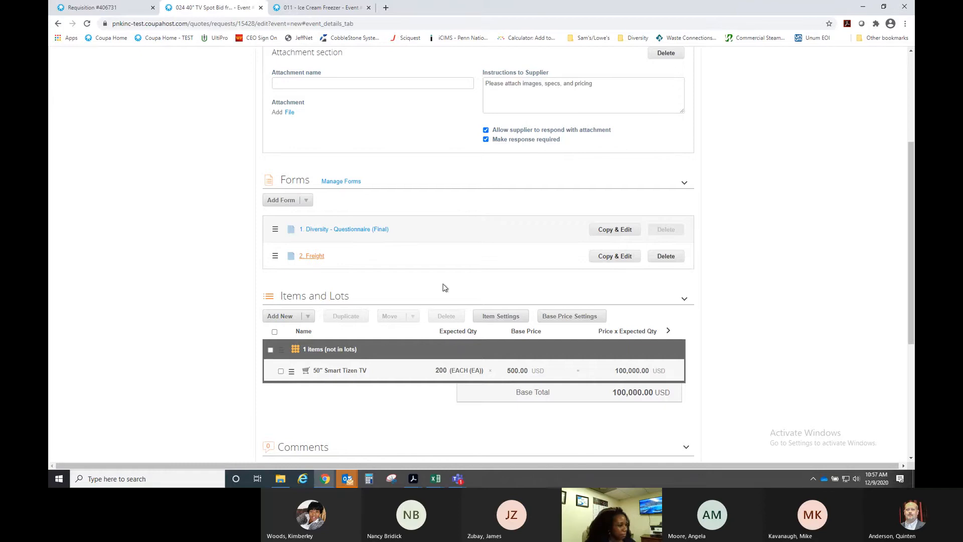
pyautogui.scroll(-3, 517, 303)
pyautogui.scroll(6, 556, 311)
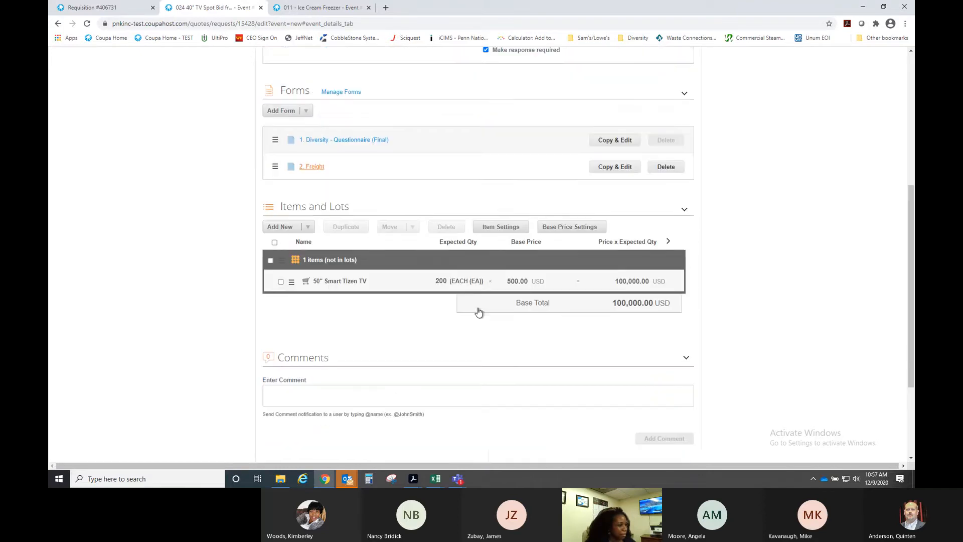
pyautogui.click(376, 152)
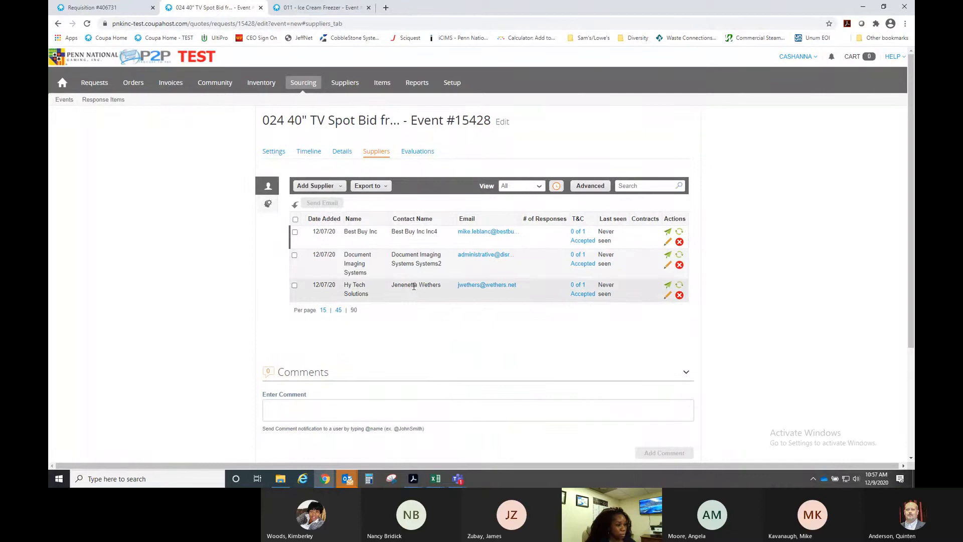
# - Submit the event to production, proceeding past the missing evaluation weights warning
pyautogui.scroll(-3, 449, 323)
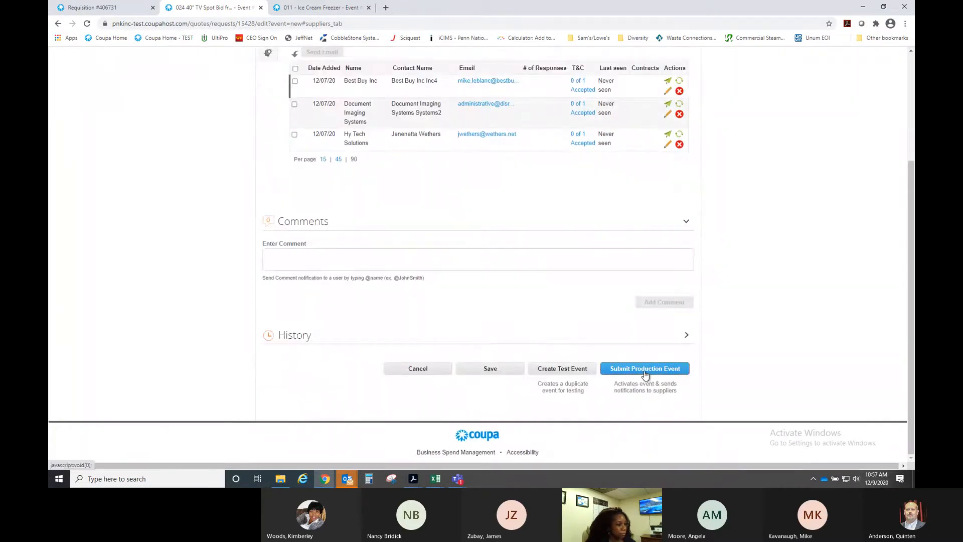
pyautogui.click(645, 370)
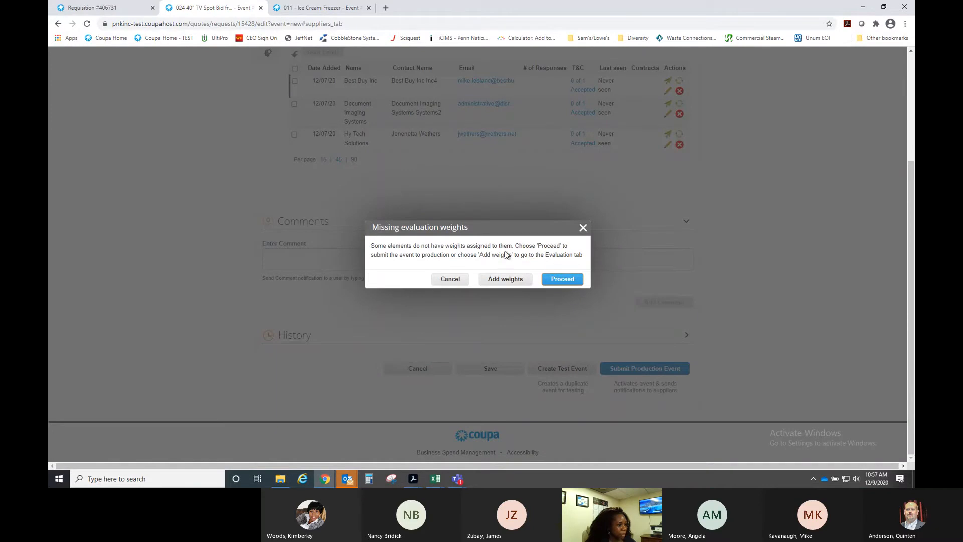
pyautogui.click(557, 279)
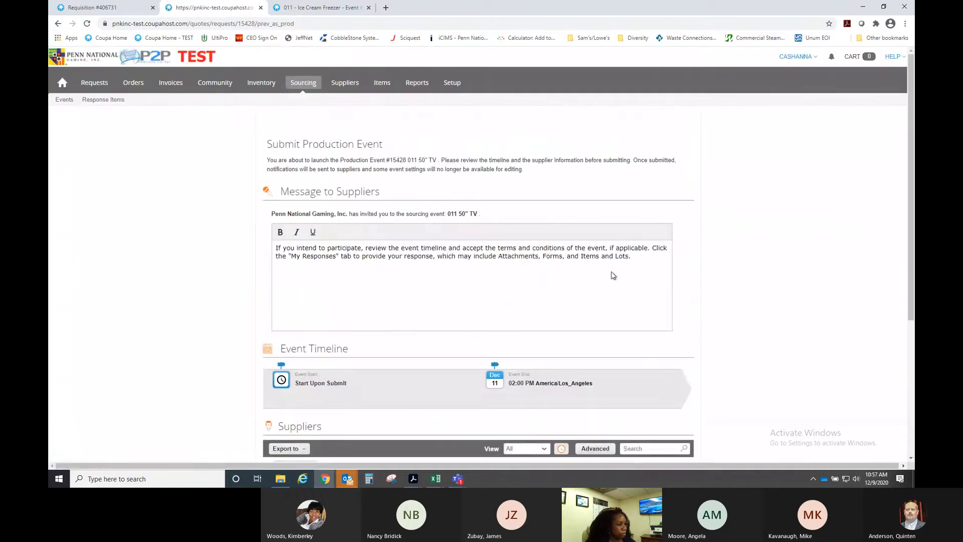
# - Append a line to the supplier message asking anyone with questions or concerns to contact the buyer
pyautogui.click(636, 258)
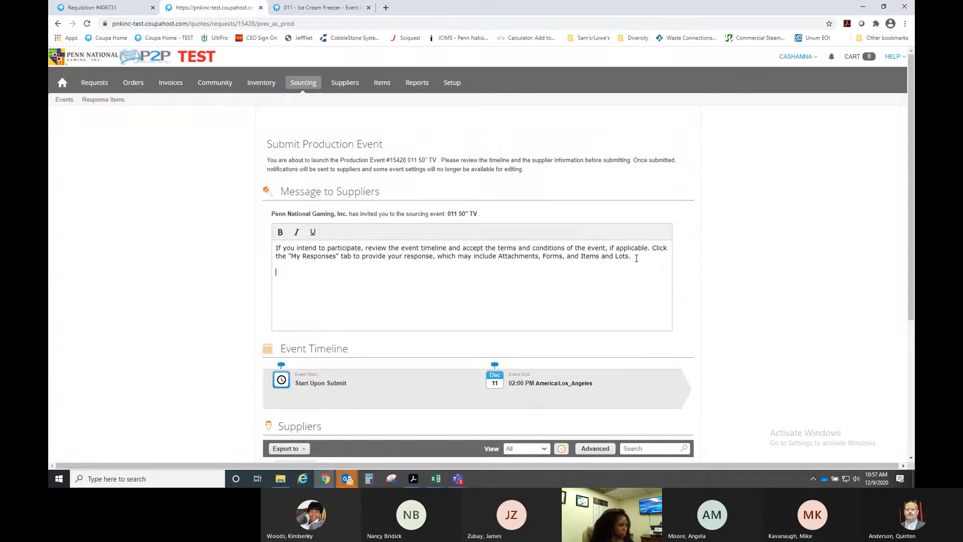
pyautogui.write('Ple')
pyautogui.write('you have anqy')
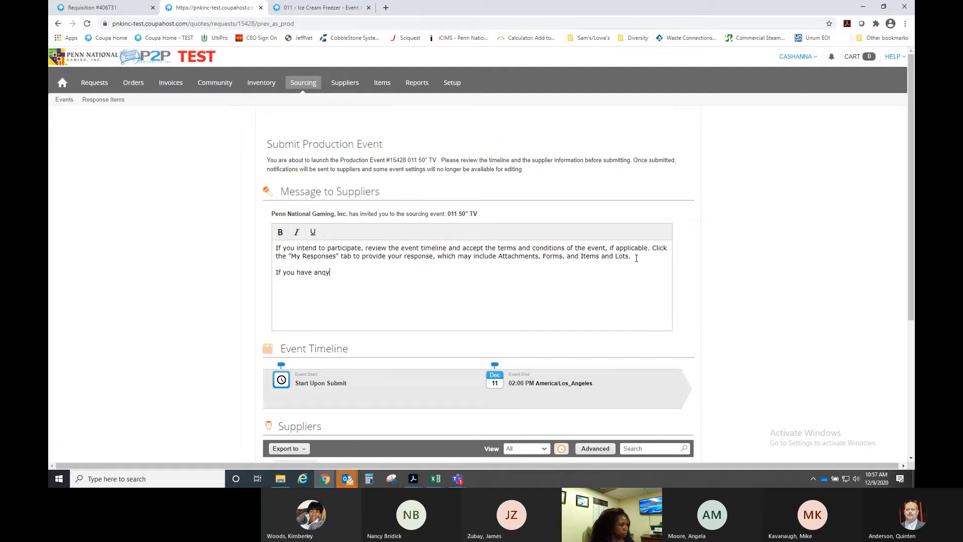
pyautogui.press('BackSpace')
pyautogui.press('BackSpace')
pyautogui.write('y questions or co')
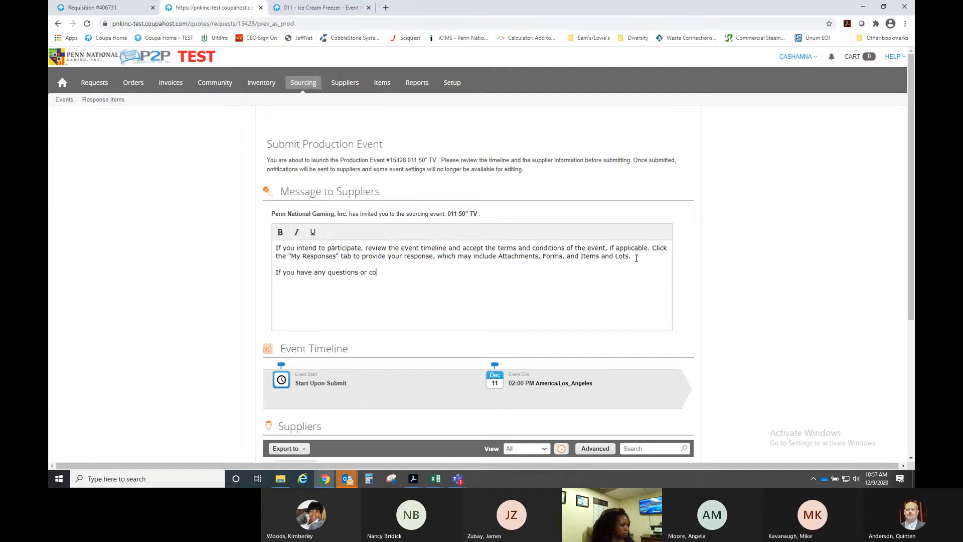
pyautogui.write('ncerns, please con')
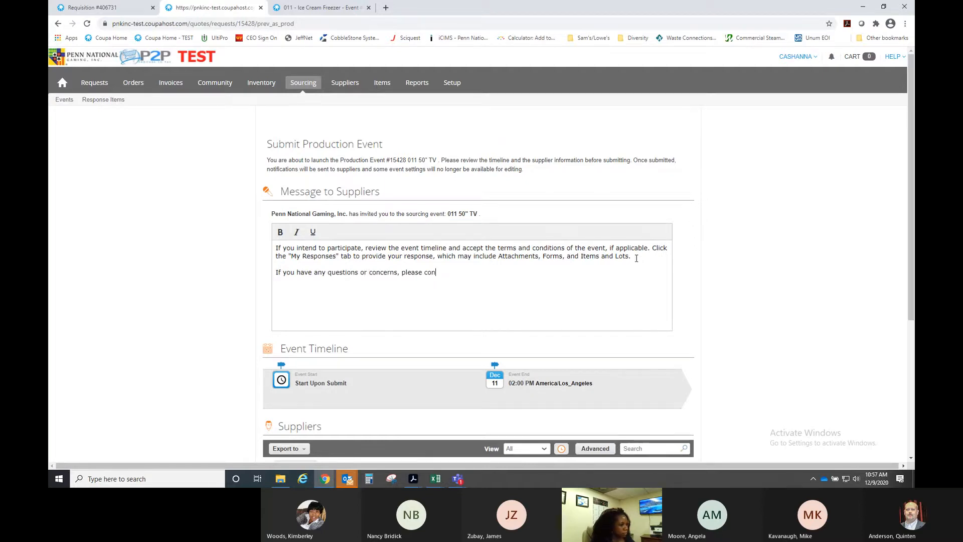
pyautogui.write('tact Cash')
pyautogui.press('BackSpace')
pyautogui.write('.')
pyautogui.scroll(-4, 692, 360)
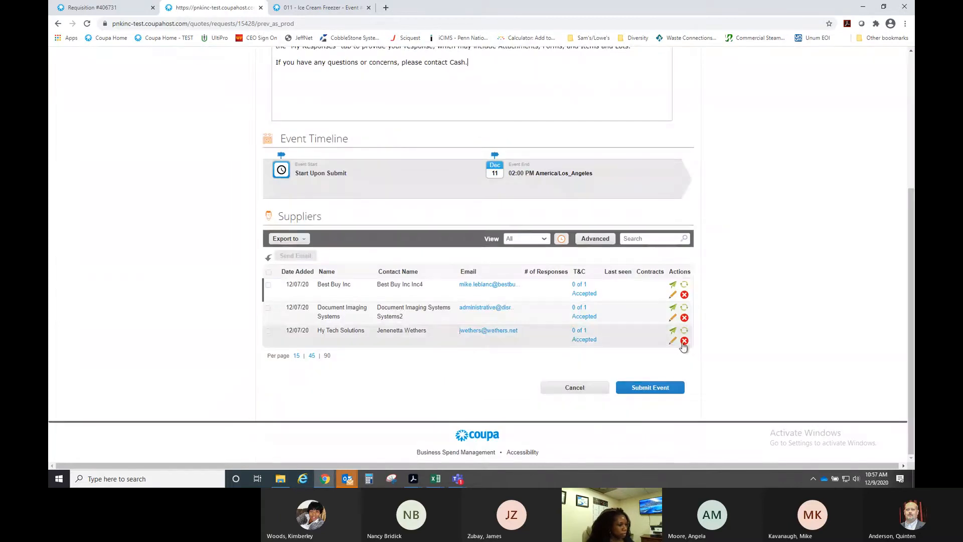
# - Submit event #15428 to its suppliers and start creating a new sourcing event
pyautogui.click(634, 389)
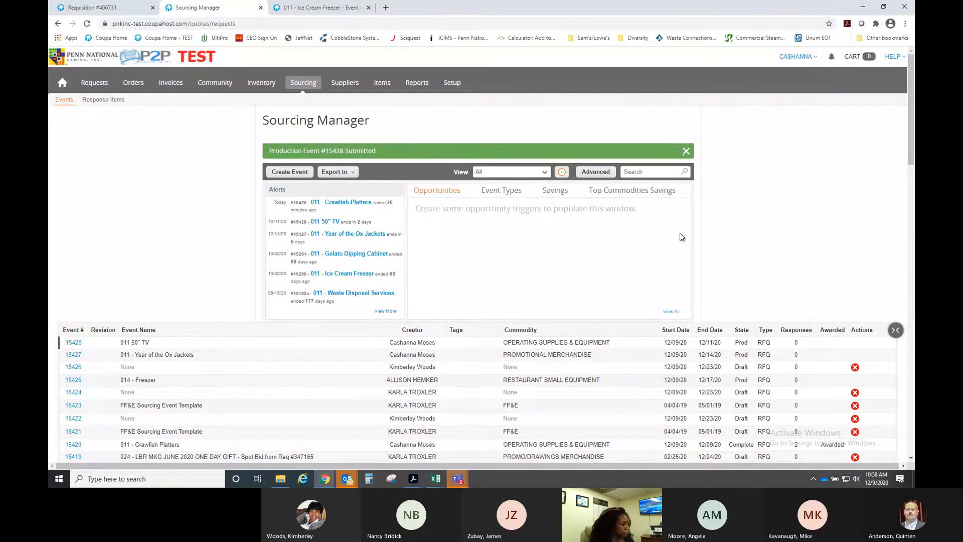
pyautogui.click(290, 171)
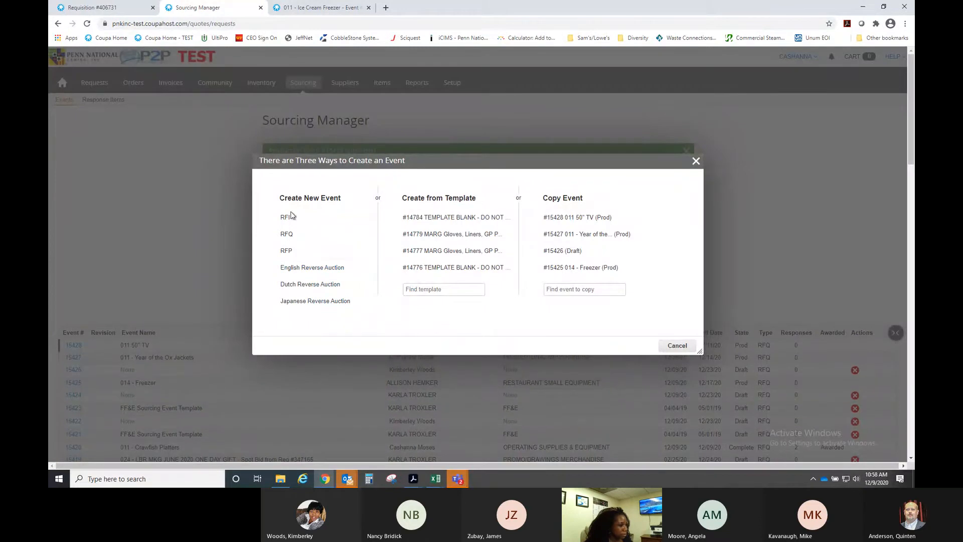
# - Create a new RFP event named '011 - Repair plumbing in casino boat restroom'
pyautogui.click(287, 251)
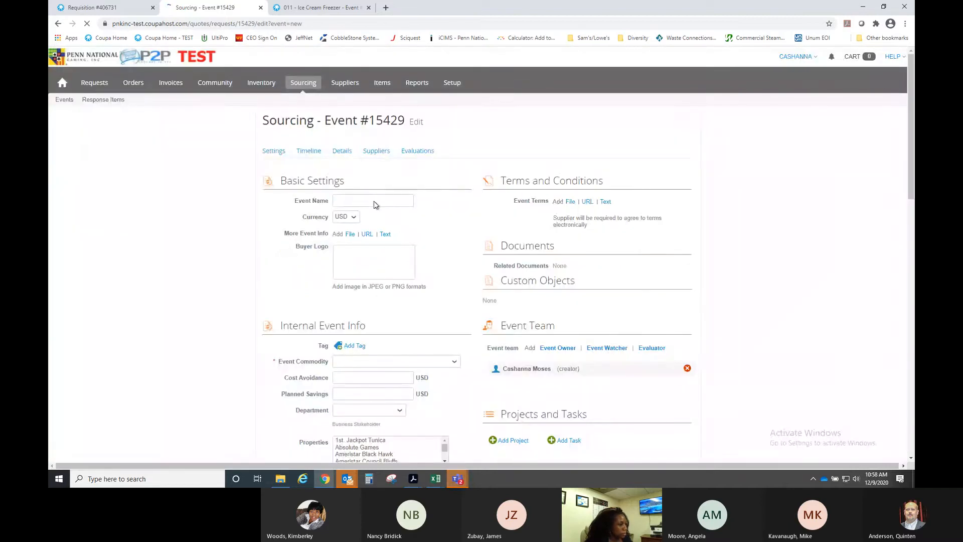
pyautogui.click(391, 200)
pyautogui.write('011 ')
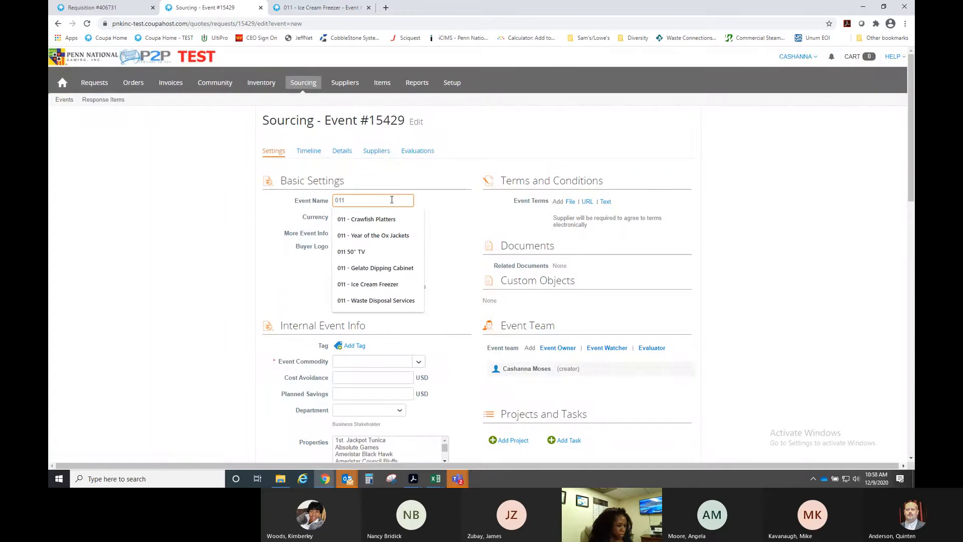
pyautogui.write('-')
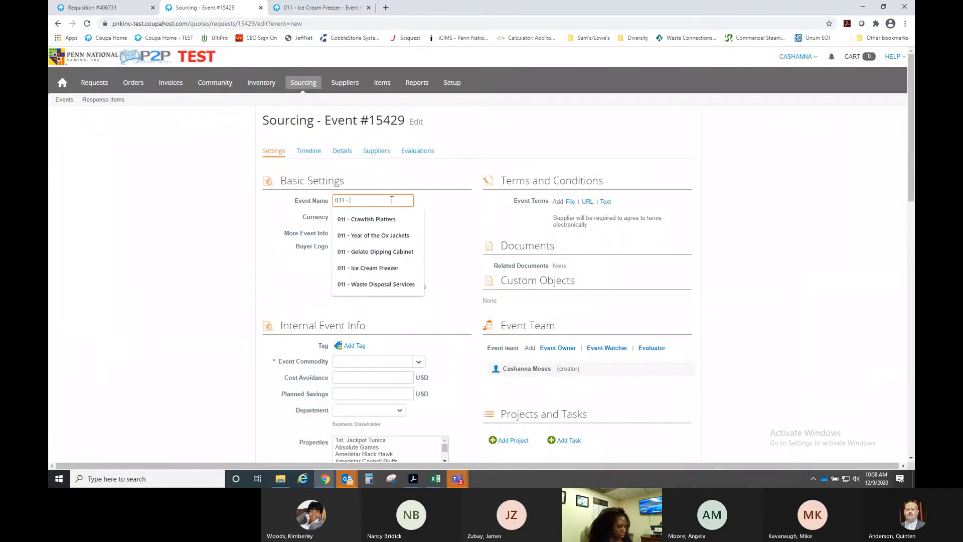
pyautogui.write(' Plumm')
pyautogui.press('BackSpace')
pyautogui.press('BackSpace')
pyautogui.press('BackSpace')
pyautogui.press('BackSpace')
pyautogui.press('BackSpace')
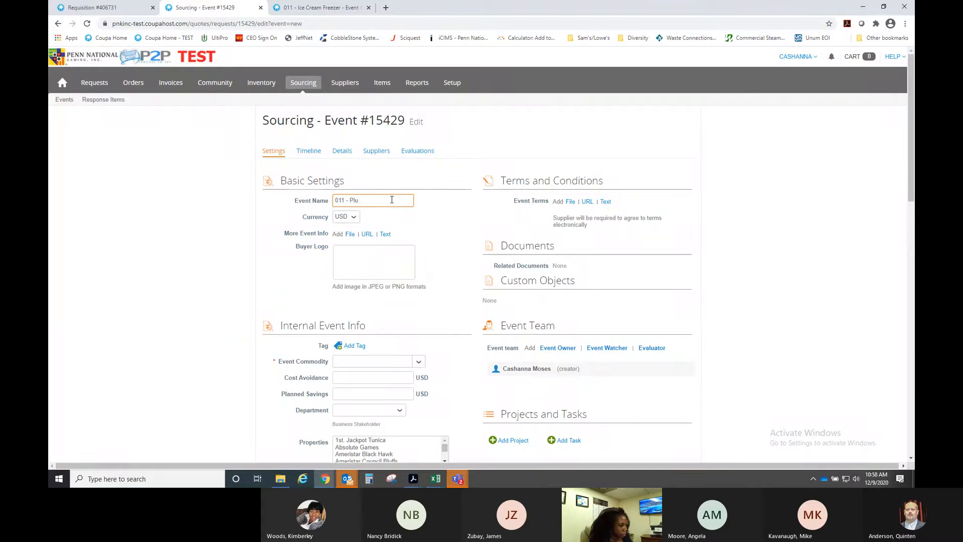
pyautogui.write('Repair plumbing in')
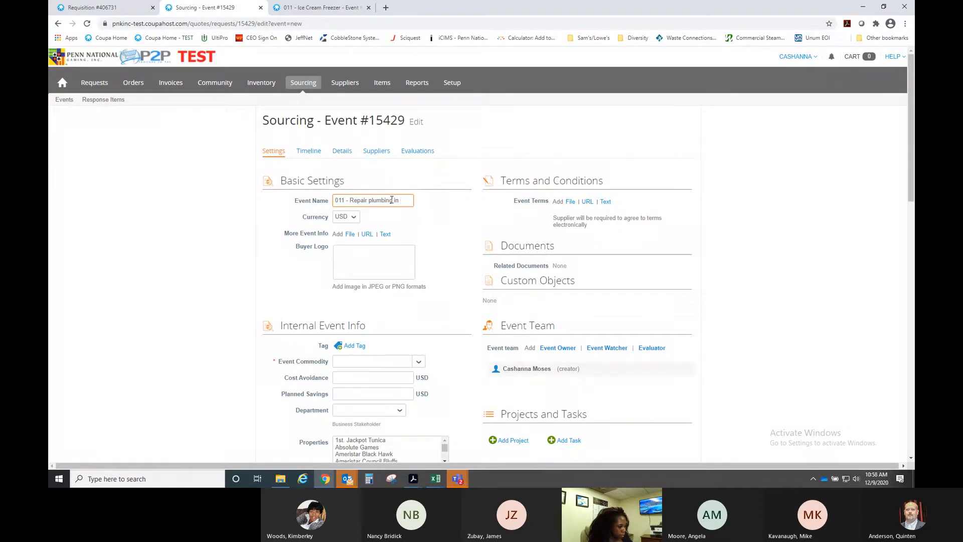
pyautogui.write(' casino boat')
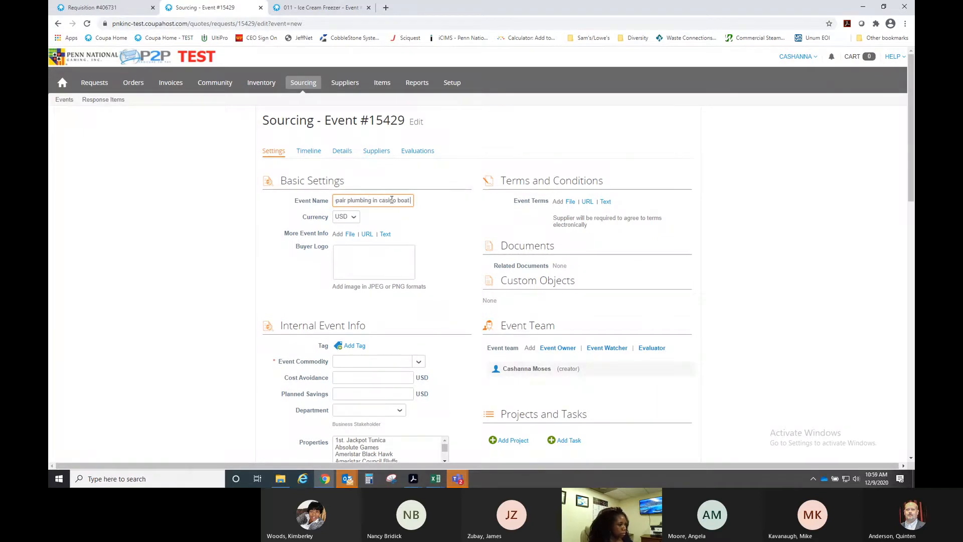
pyautogui.write(' restroom')
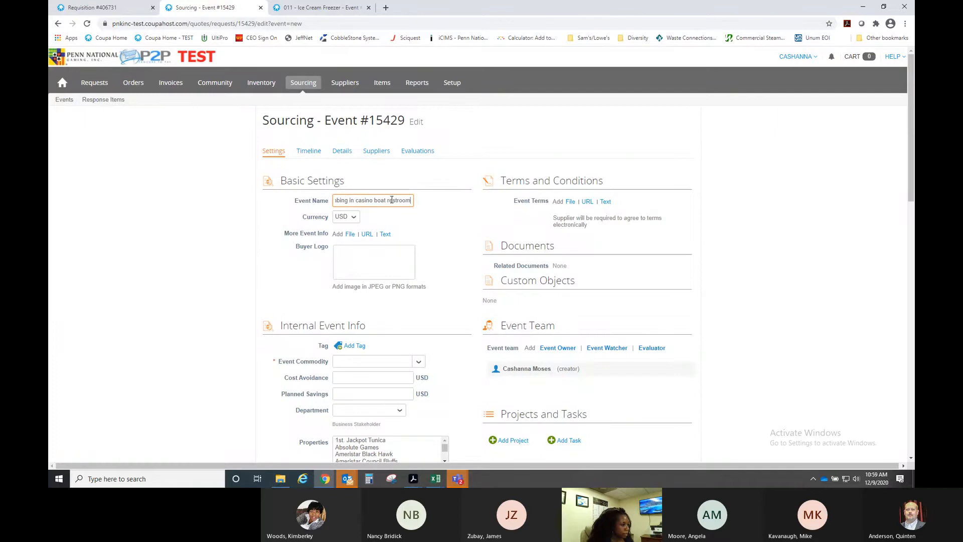
# - Begin the event info note requesting a plumbing repair proposal for the casino 1st floor women's restroom
pyautogui.click(457, 239)
pyautogui.click(385, 234)
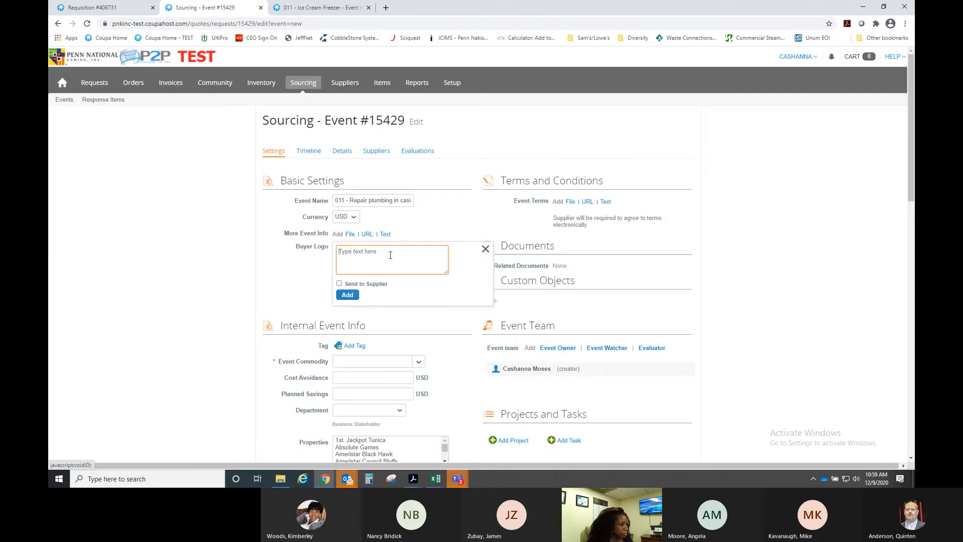
pyautogui.write('P')
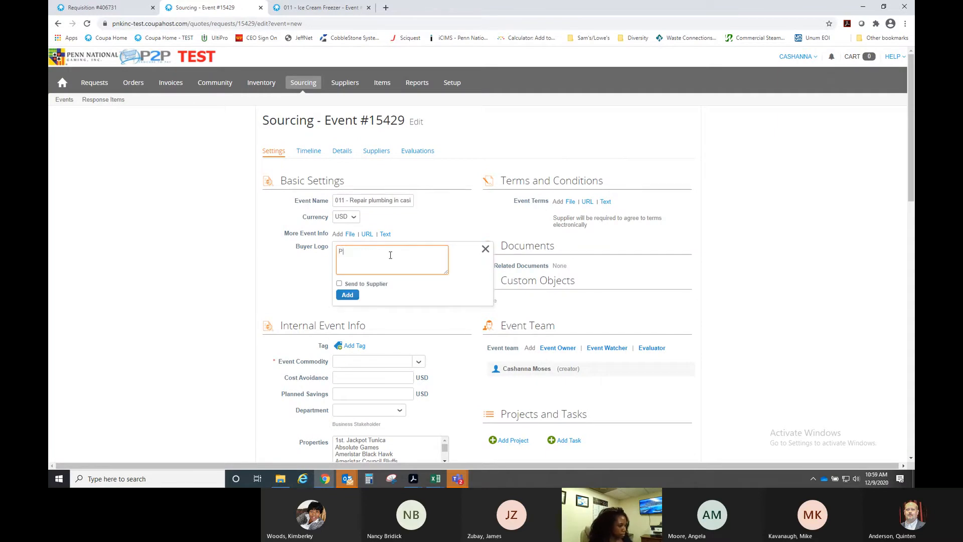
pyautogui.write('lease provide proposal for t')
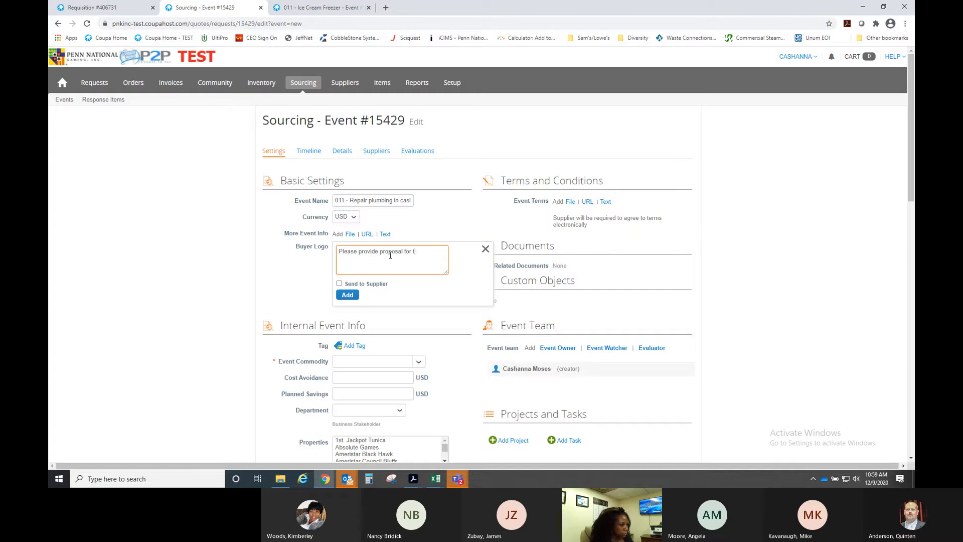
pyautogui.press('BackSpace')
pyautogui.press('BackSpace')
pyautogui.write('llowing')
pyautogui.press('BackSpace')
pyautogui.press('BackSpace')
pyautogui.press('BackSpace')
pyautogui.press('BackSpace')
pyautogui.press('BackSpace')
pyautogui.press('BackSpace')
pyautogui.press('BackSpace')
pyautogui.press('BackSpace')
pyautogui.press('BackSpace')
pyautogui.press('BackSpace')
pyautogui.press('BackSpace')
pyautogui.press('BackSpace')
pyautogui.press('BackSpace')
pyautogui.press('BackSpace')
pyautogui.press('BackSpace')
pyautogui.press('BackSpace')
pyautogui.write('to repair')
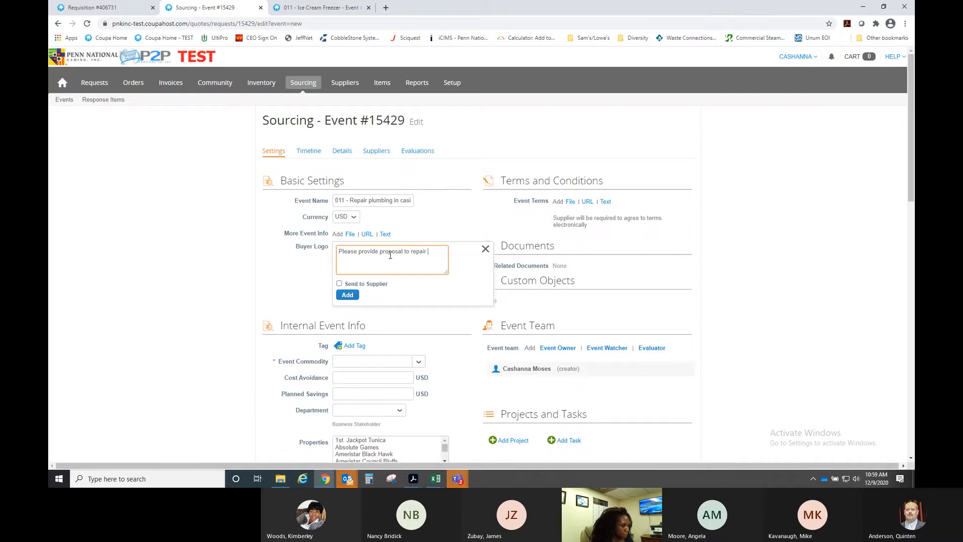
pyautogui.write(' pluming i')
pyautogui.press('BackSpace')
pyautogui.press('BackSpace')
pyautogui.press('BackSpace')
pyautogui.press('BackSpace')
pyautogui.write('bin c')
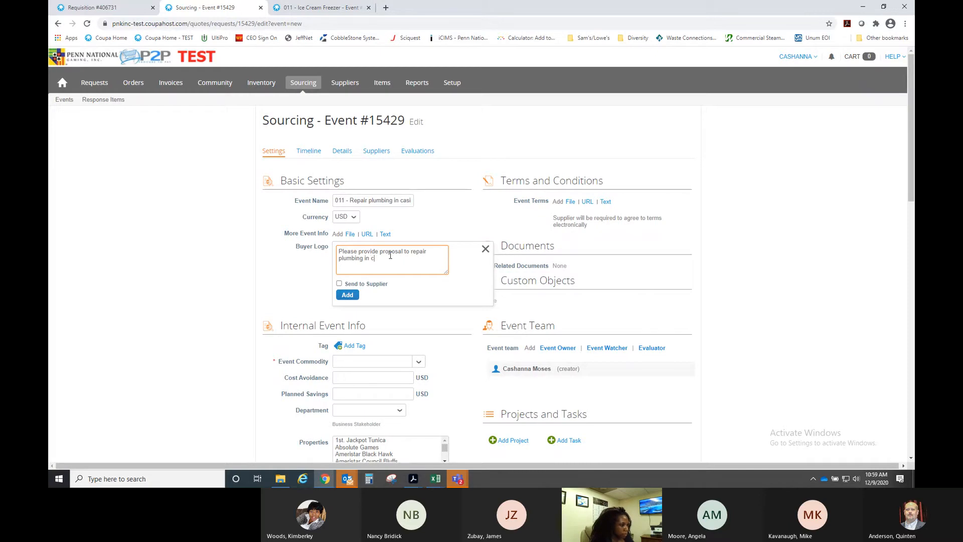
pyautogui.write("g in casino 1st floor women's resp")
pyautogui.write('room')
pyautogui.press('Return')
pyautogui.press('Return')
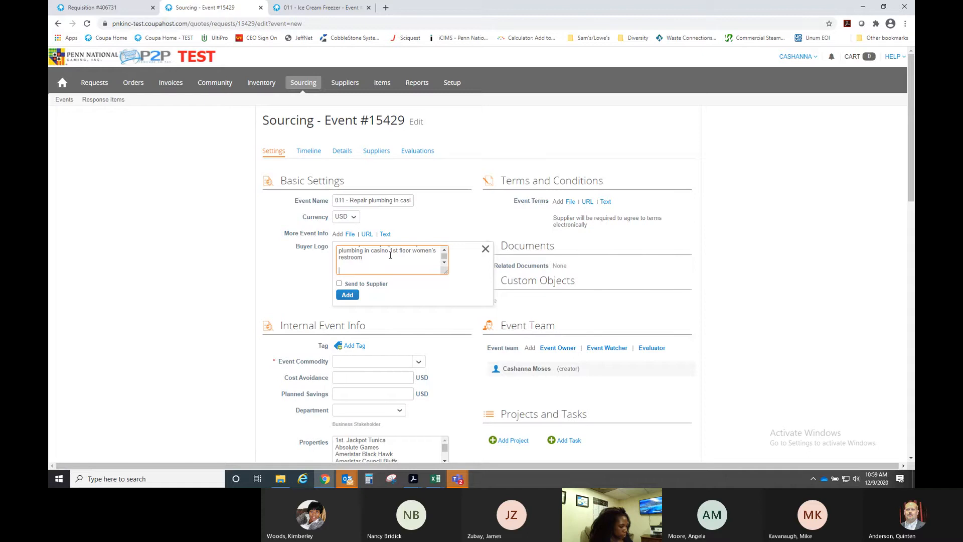
# - Add the required pre-bid walk line: December 11, 2020 at 10:00 am
pyautogui.write('P')
pyautogui.write('re-B')
pyautogui.write('Required ')
pyautogui.write('Wa')
pyautogui.write('lk: ')
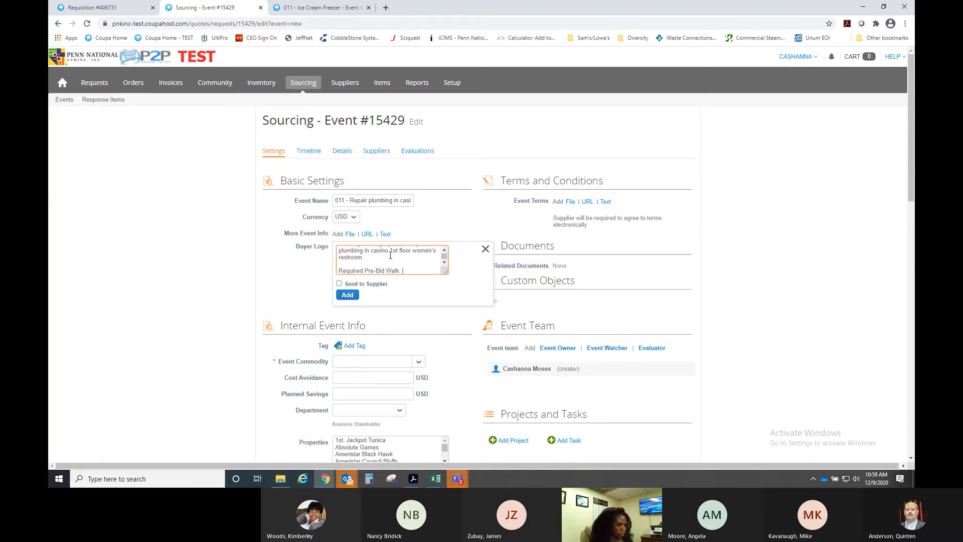
pyautogui.write('December')
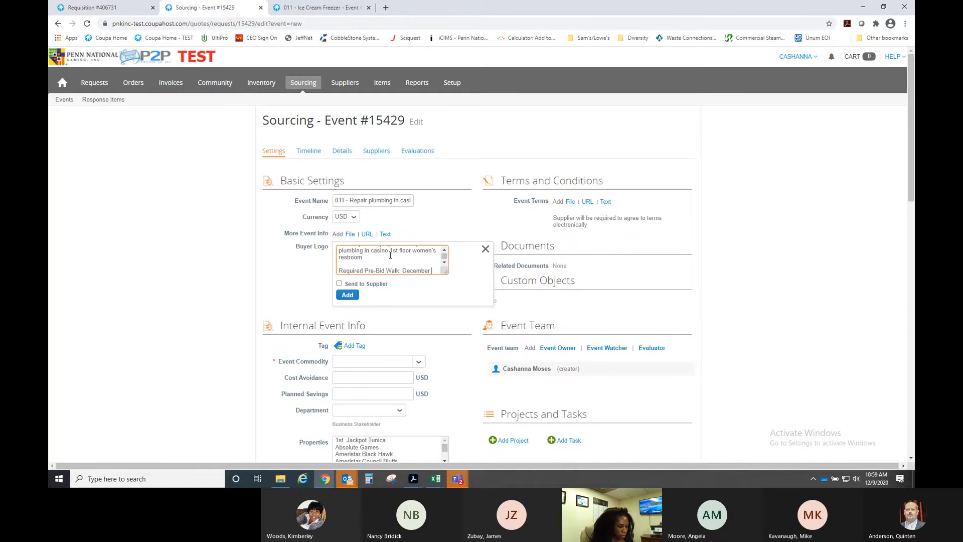
pyautogui.write(' 11, 2020 at 10:a')
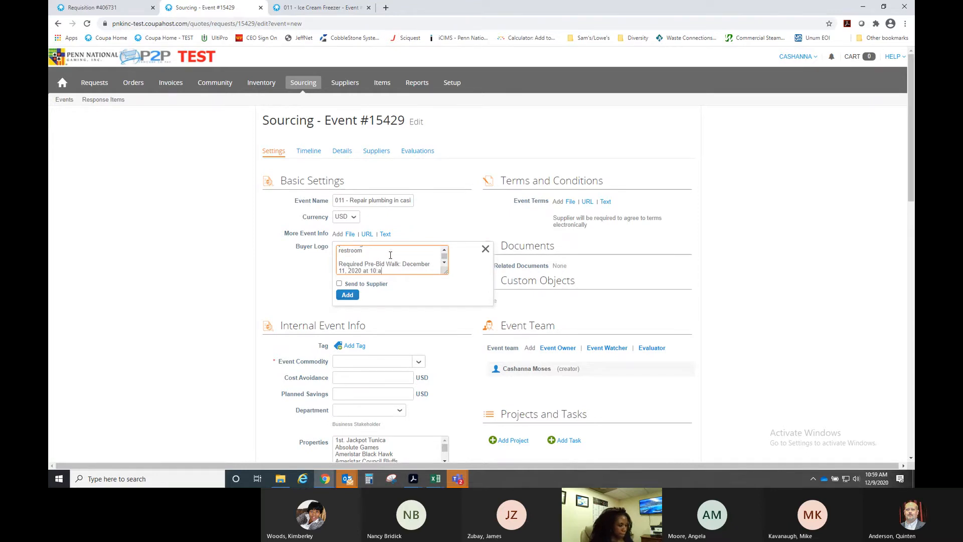
pyautogui.write(':oo')
pyautogui.press('BackSpace')
pyautogui.press('BackSpace')
pyautogui.write('0909')
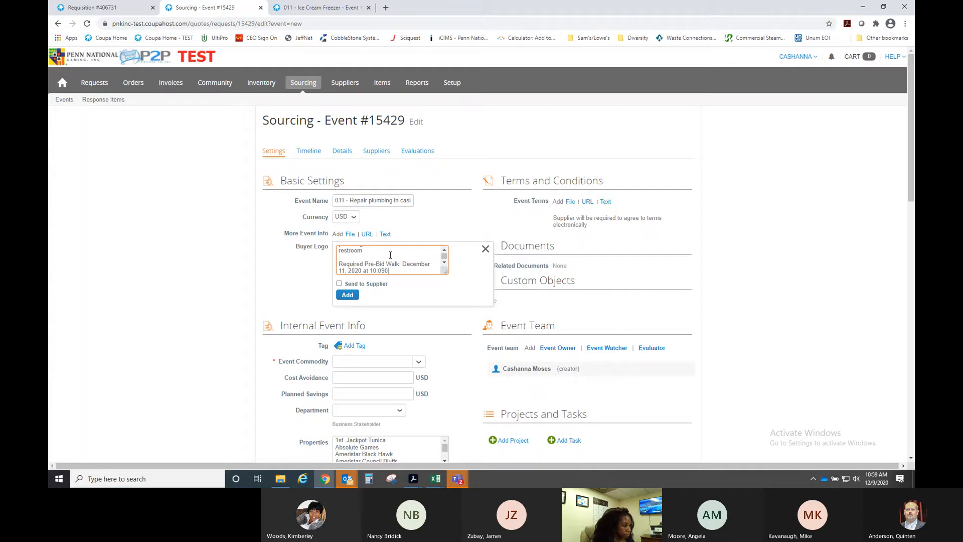
pyautogui.press('BackSpace')
pyautogui.press('BackSpace')
pyautogui.write('0 a')
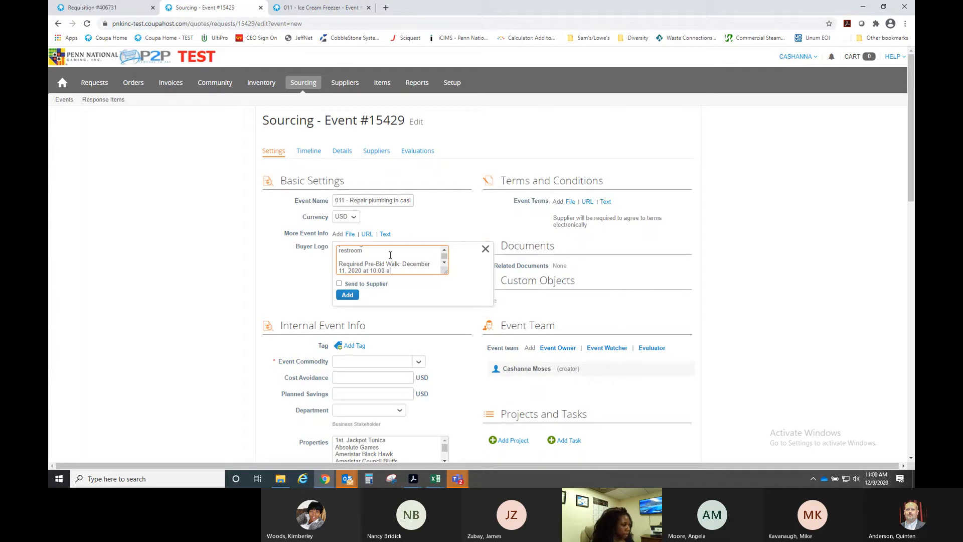
pyautogui.write('m')
pyautogui.press('Return')
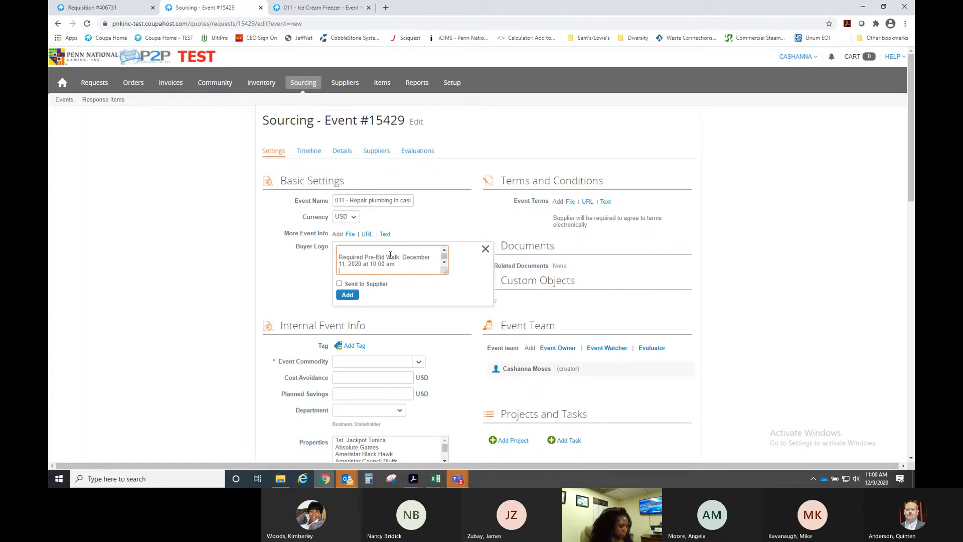
pyautogui.press('Return')
# - Add the Security Command check-in, scope attachment and December 29, 2020 completion notes, shared with suppliers
pyautogui.write('Please ')
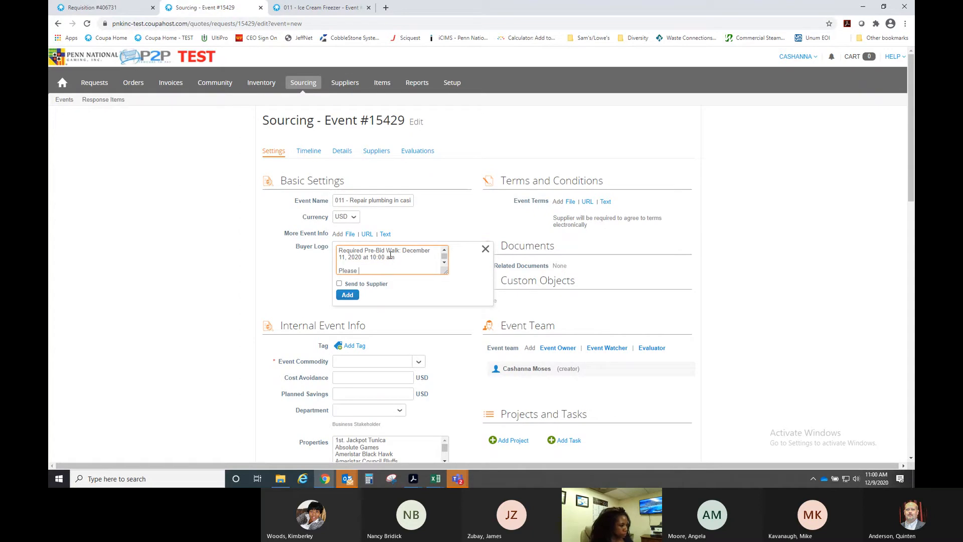
pyautogui.write('come to Security Commad')
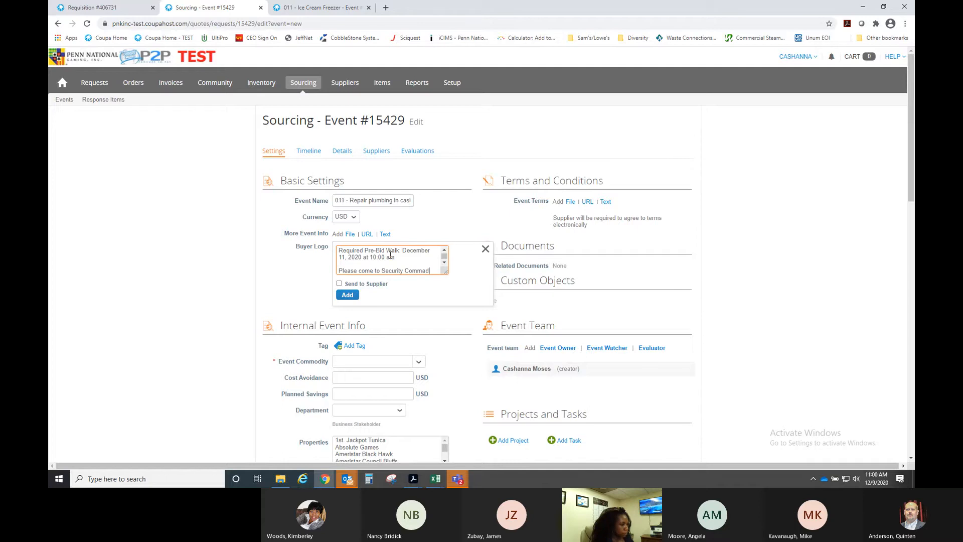
pyautogui.press('BackSpace')
pyautogui.write('nd to check i')
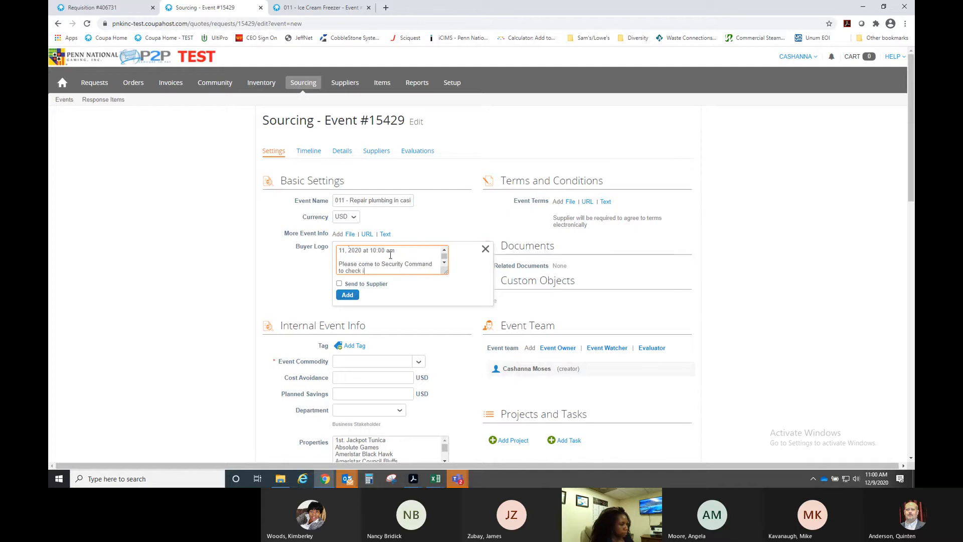
pyautogui.write('n')
pyautogui.press('Return')
pyautogui.press('Return')
pyautogui.write('See')
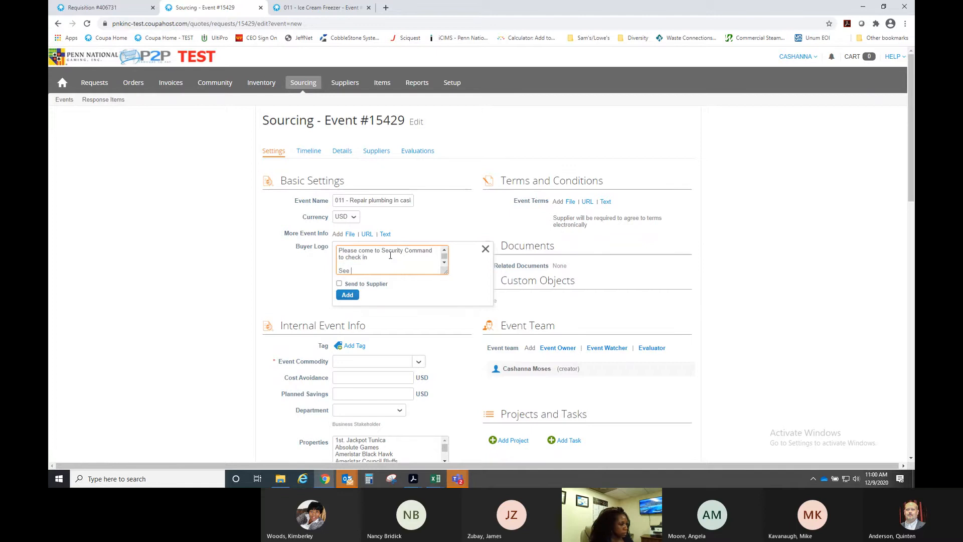
pyautogui.write(' attachment for Soc')
pyautogui.press('Return')
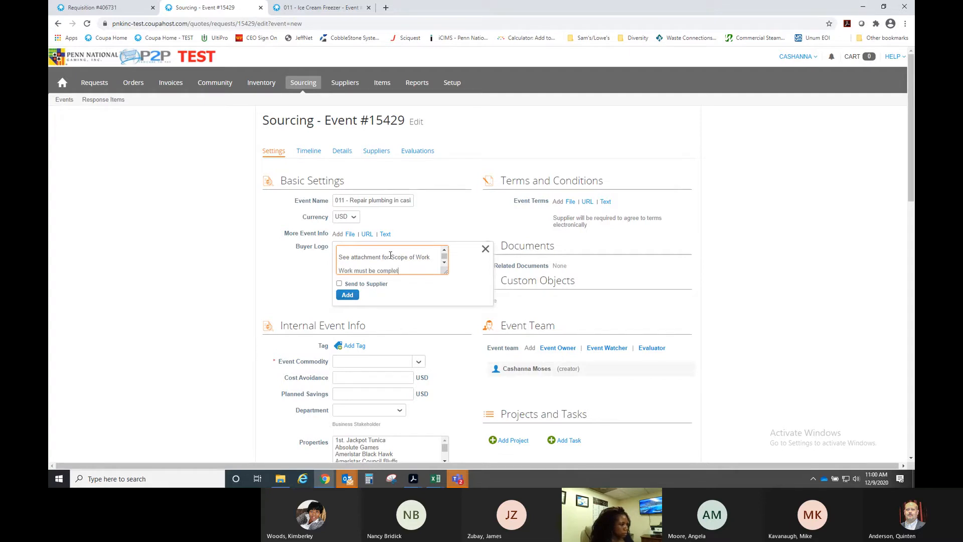
pyautogui.write('Work must be completed by December 29, 2020')
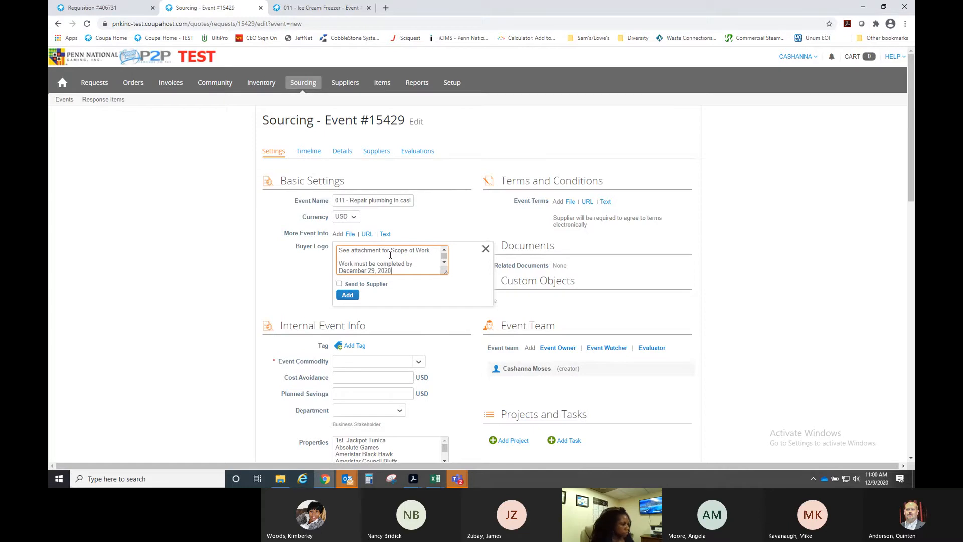
pyautogui.click(339, 284)
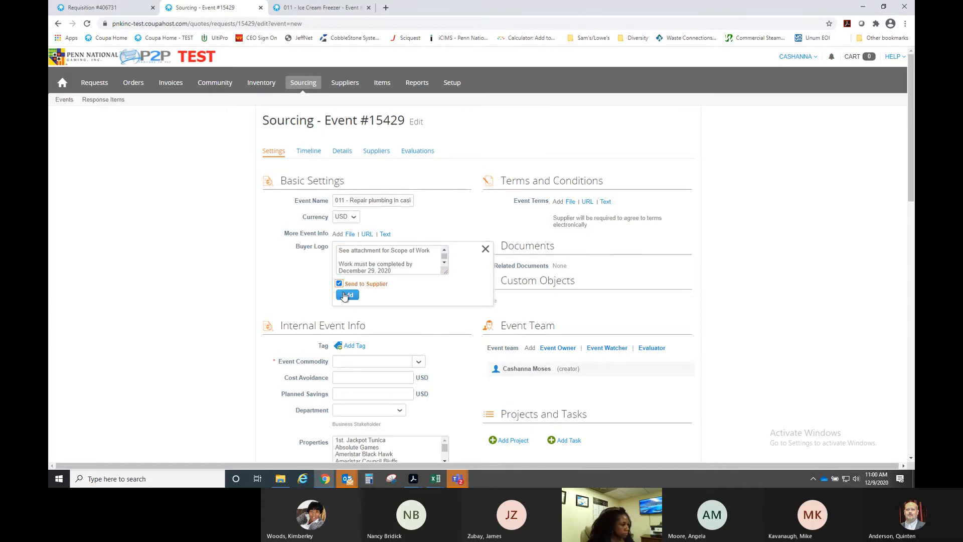
pyautogui.click(347, 295)
# - Set the Event Commodity to R&M - PLUMBING
pyautogui.scroll(-3, 273, 283)
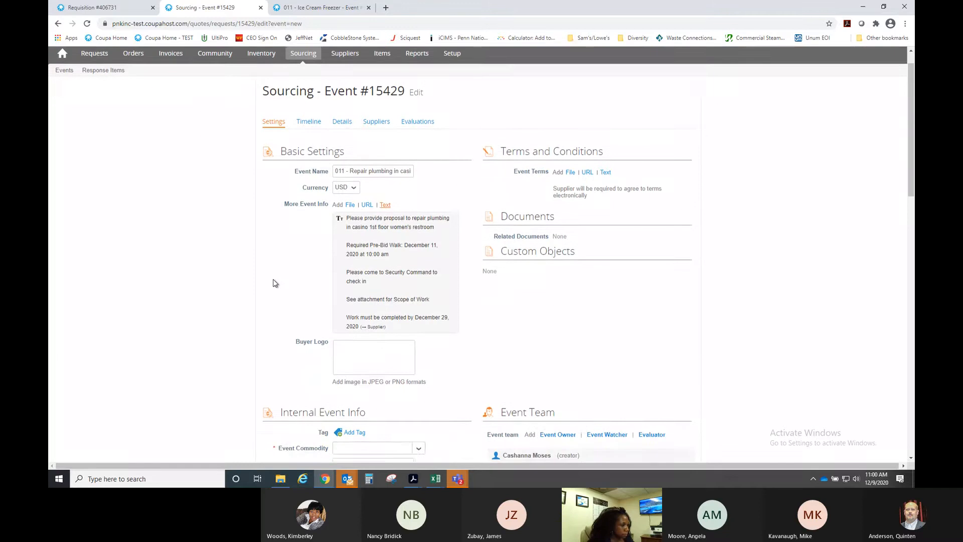
pyautogui.scroll(-1, 230, 286)
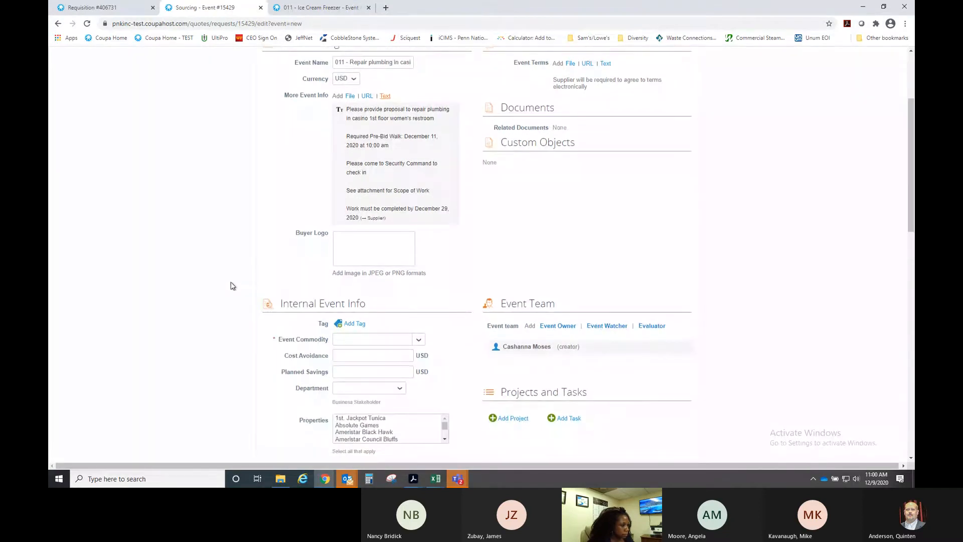
pyautogui.click(366, 295)
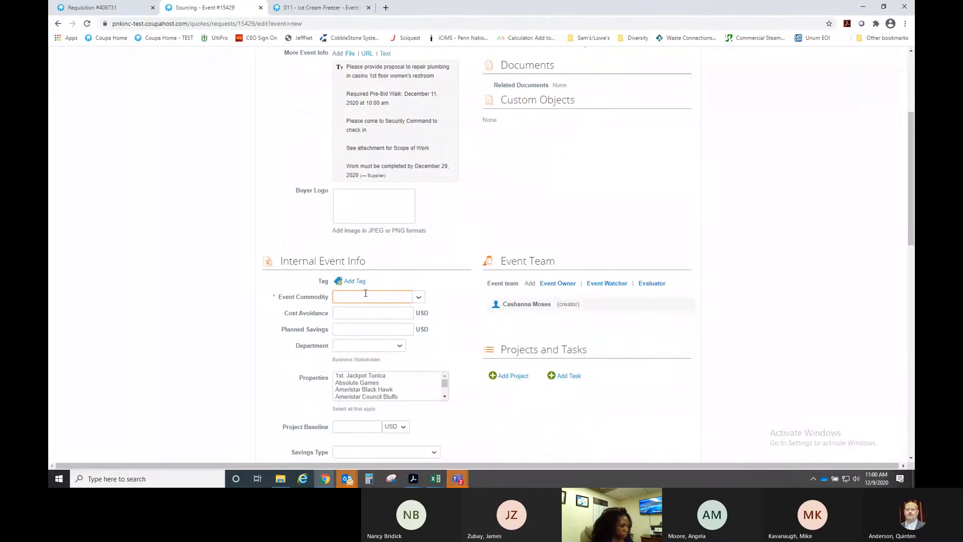
pyautogui.write('R&M')
pyautogui.scroll(-3, 415, 360)
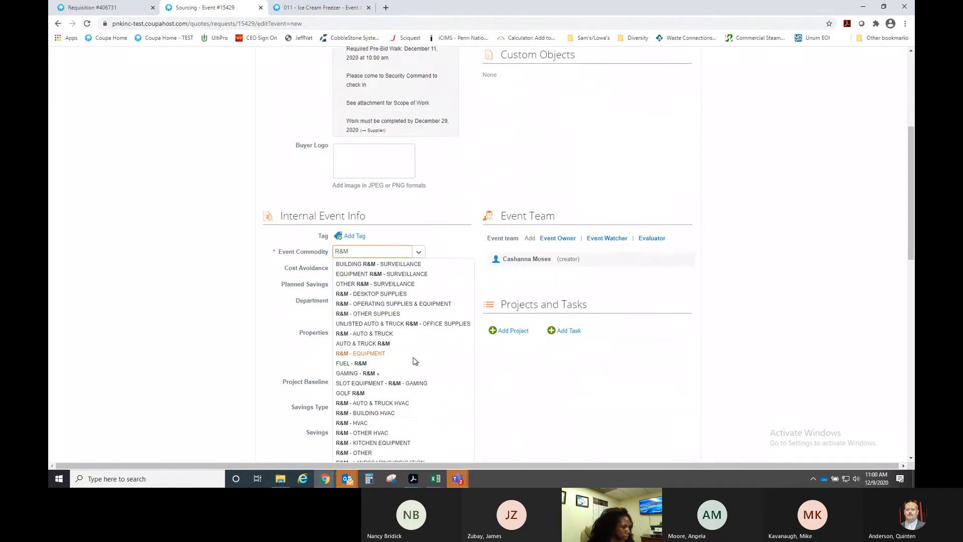
pyautogui.scroll(-1, 414, 361)
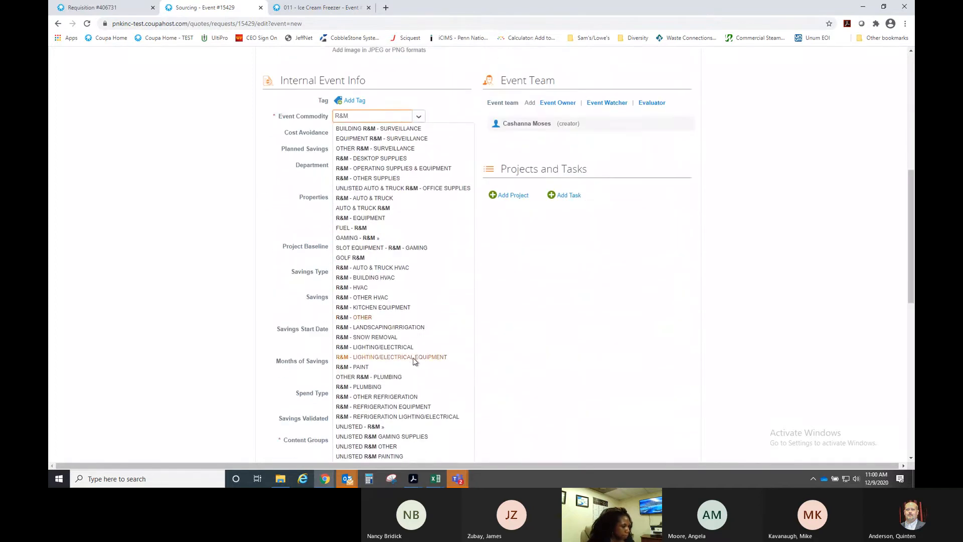
pyautogui.click(381, 387)
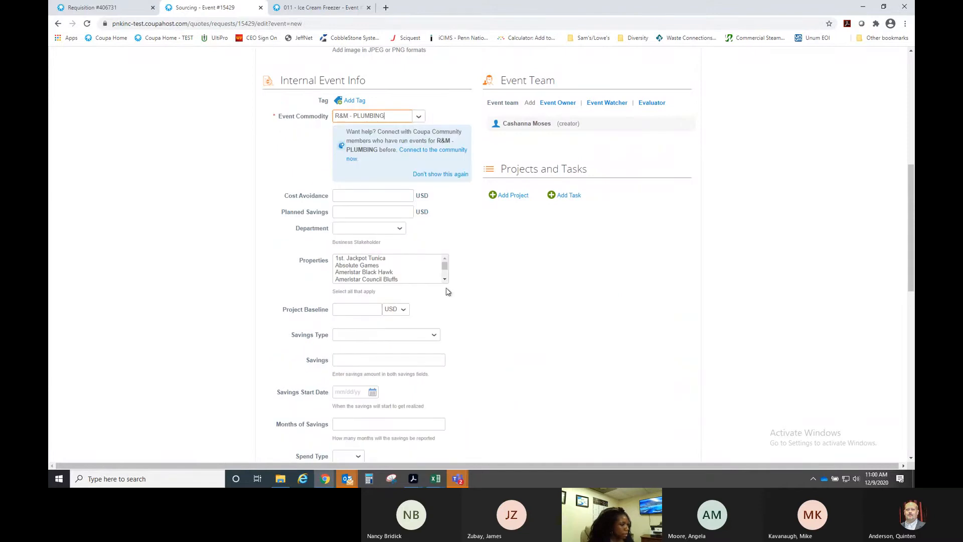
# - Select Boomtown New Orleans as the event's property
pyautogui.click(444, 279)
pyautogui.click(445, 279)
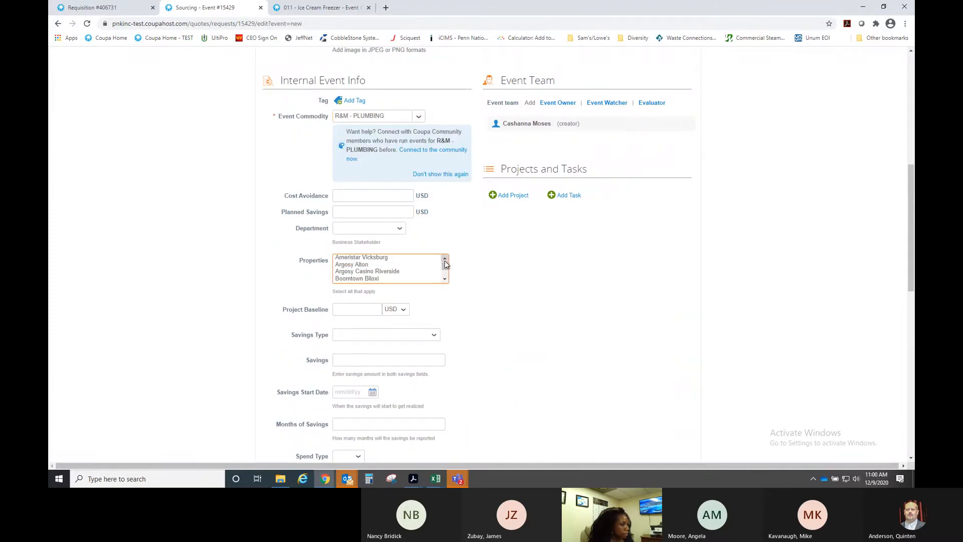
pyautogui.click(444, 279)
pyautogui.click(391, 275)
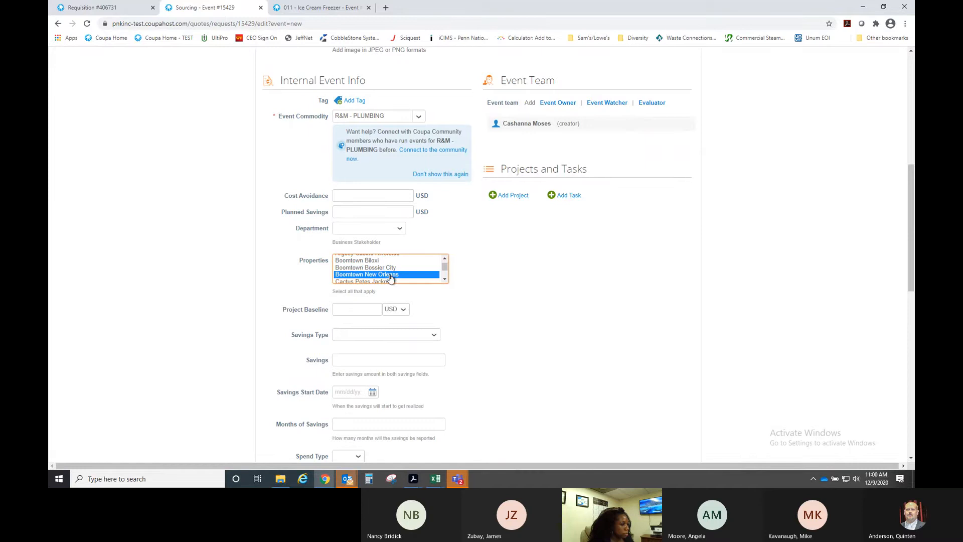
pyautogui.scroll(-7, 509, 293)
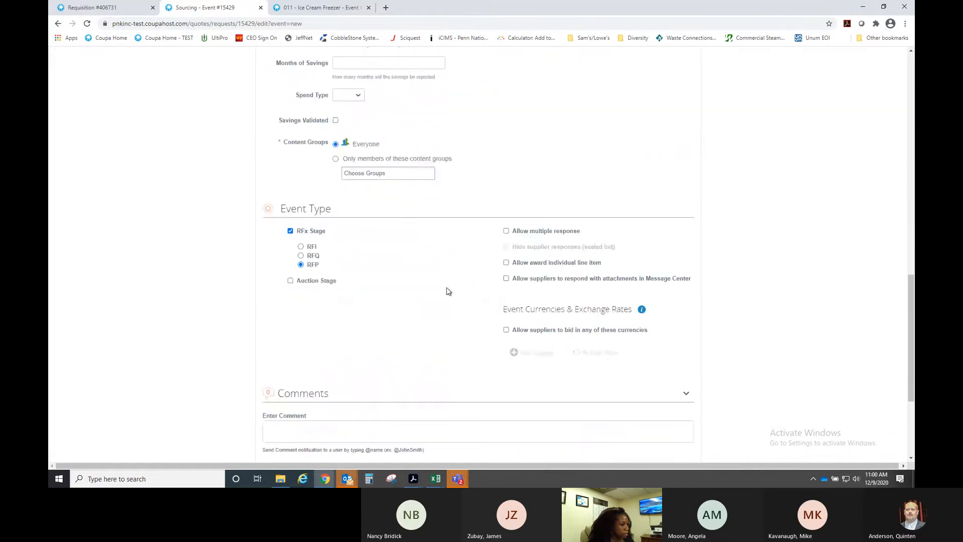
pyautogui.scroll(-1, 445, 292)
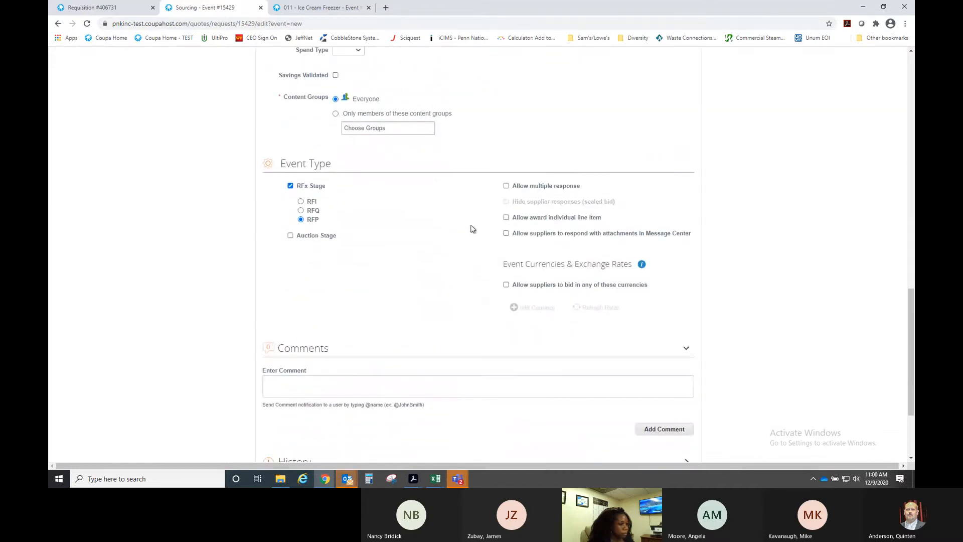
pyautogui.scroll(-1, 466, 249)
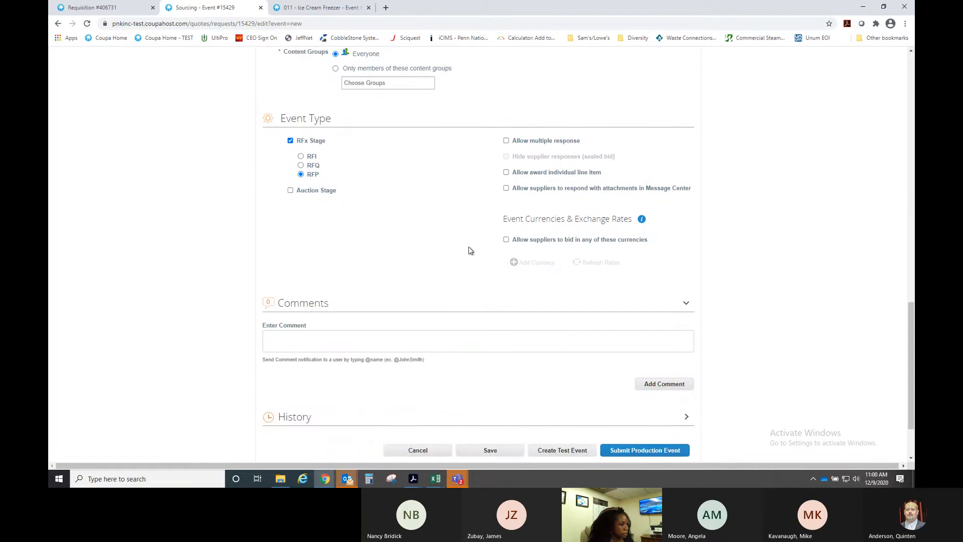
pyautogui.scroll(9, 469, 249)
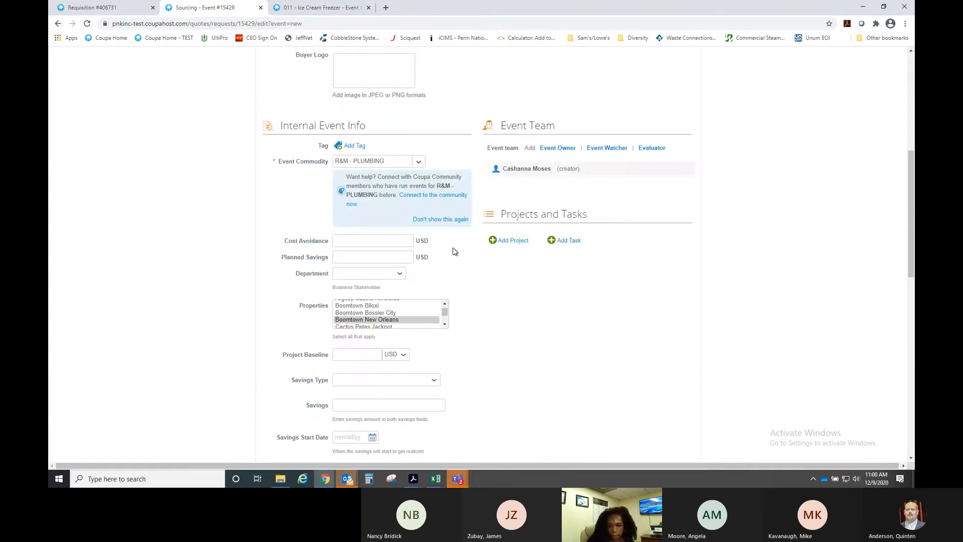
pyautogui.scroll(7, 469, 251)
pyautogui.scroll(-5, 483, 256)
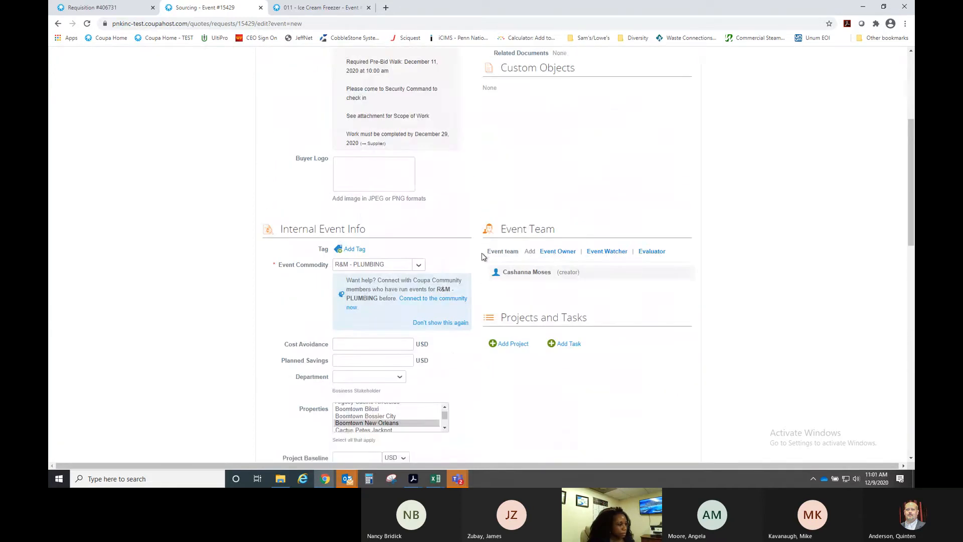
pyautogui.scroll(-10, 481, 255)
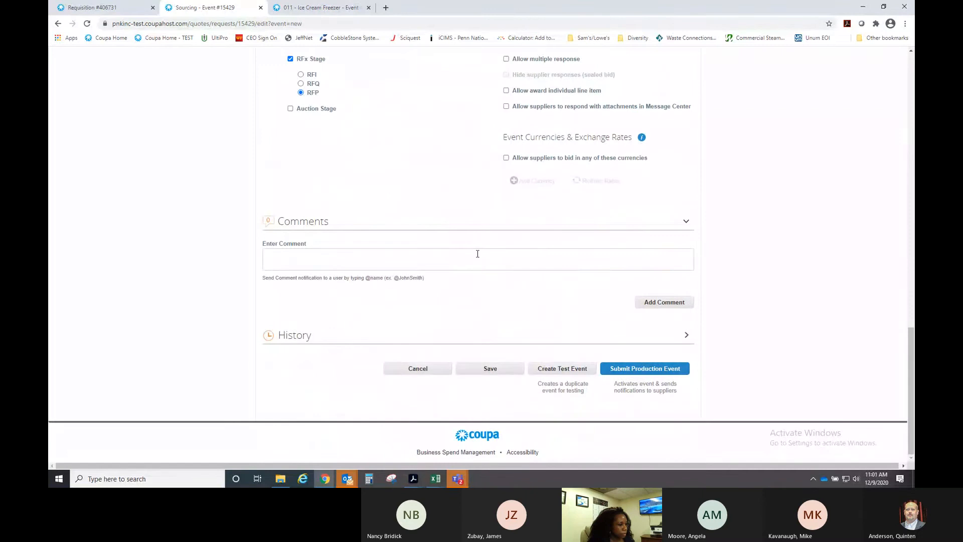
pyautogui.scroll(14, 478, 253)
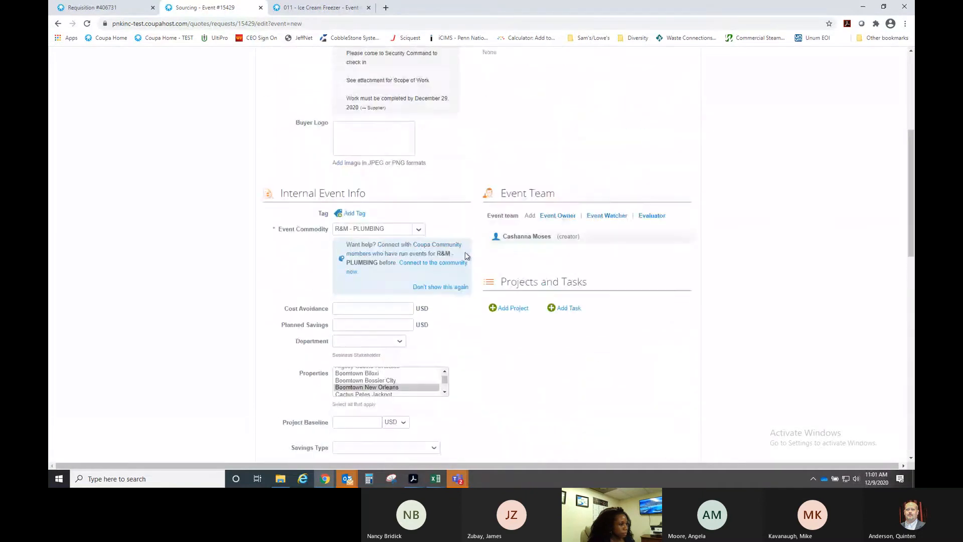
pyautogui.scroll(1, 467, 234)
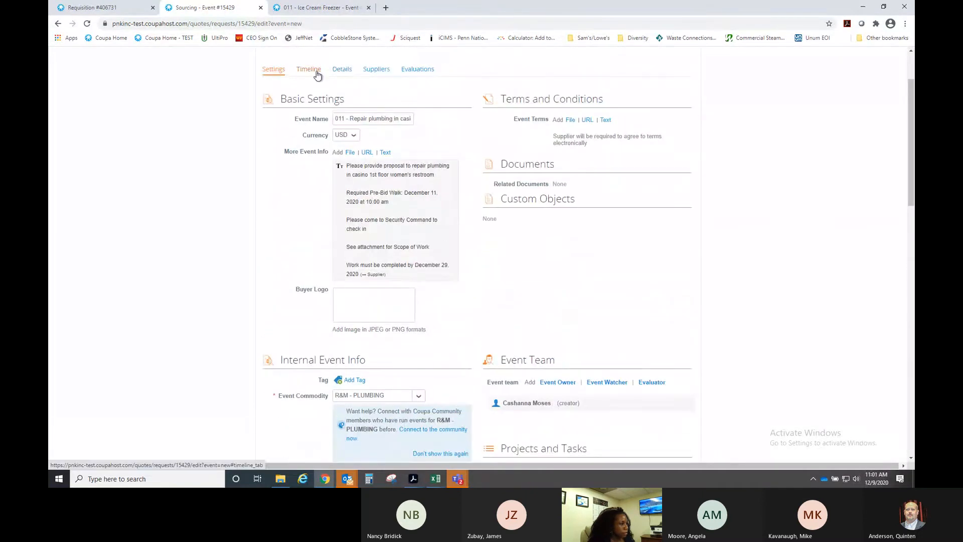
# - On the Timeline tab, set the Event End date to 12/18/20 and the end time to 07:00 PM
pyautogui.click(317, 73)
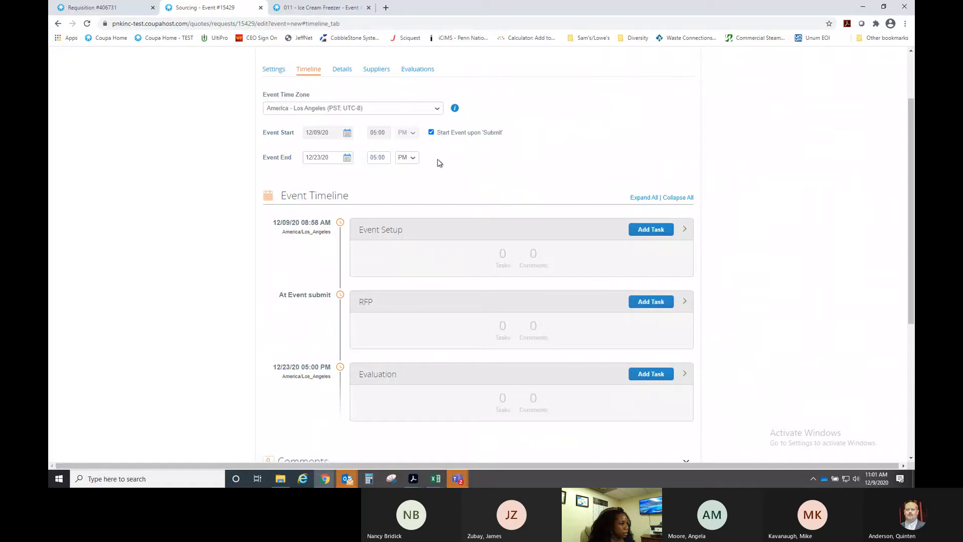
pyautogui.click(347, 158)
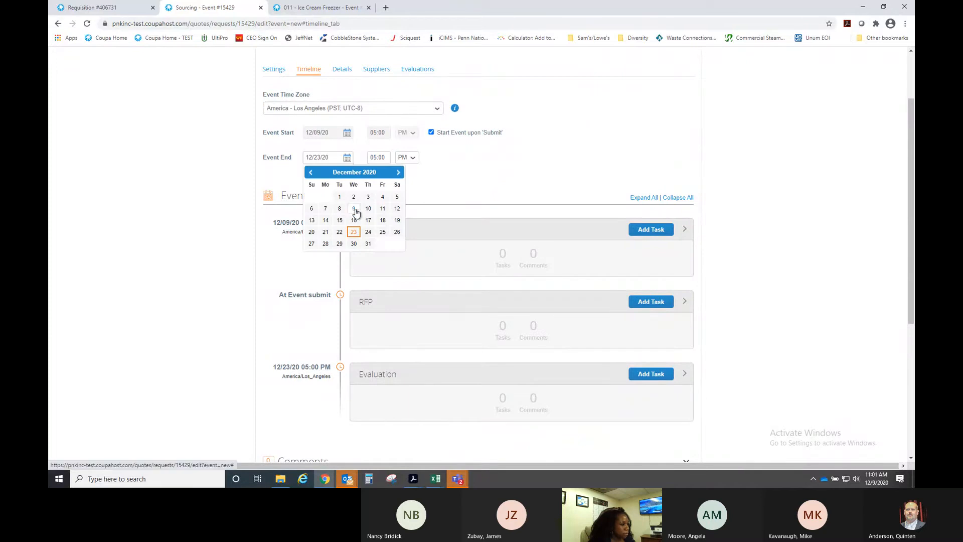
pyautogui.click(382, 221)
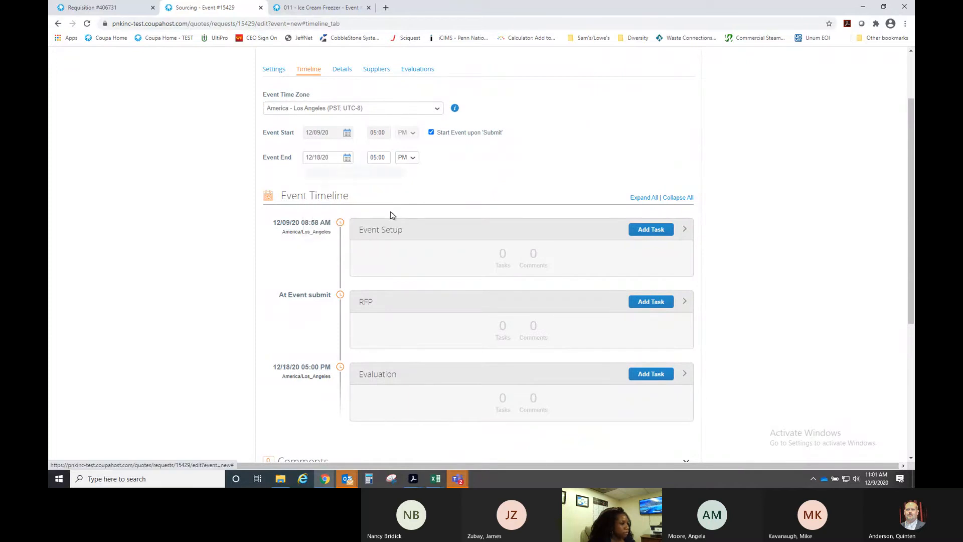
pyautogui.click(387, 158)
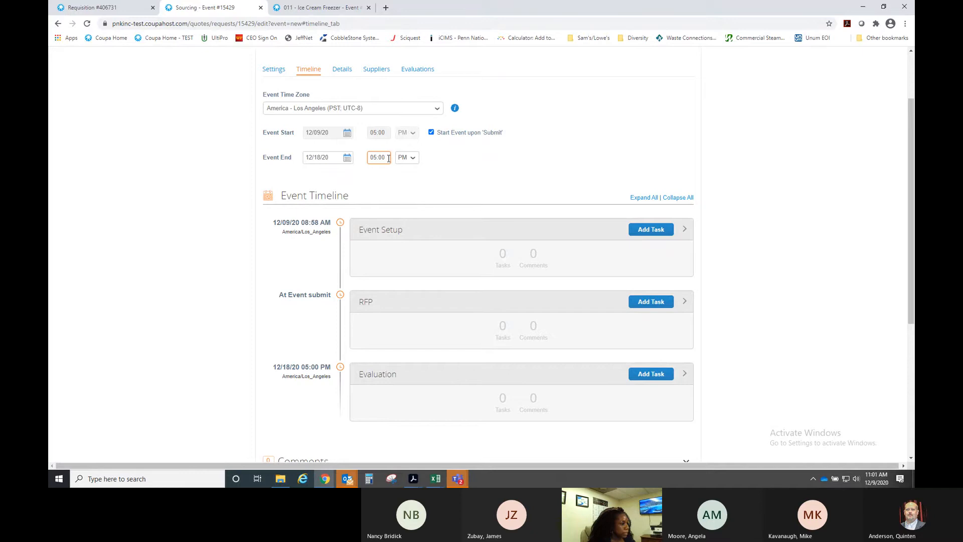
pyautogui.moveTo(388, 159); pyautogui.dragTo(364, 161)
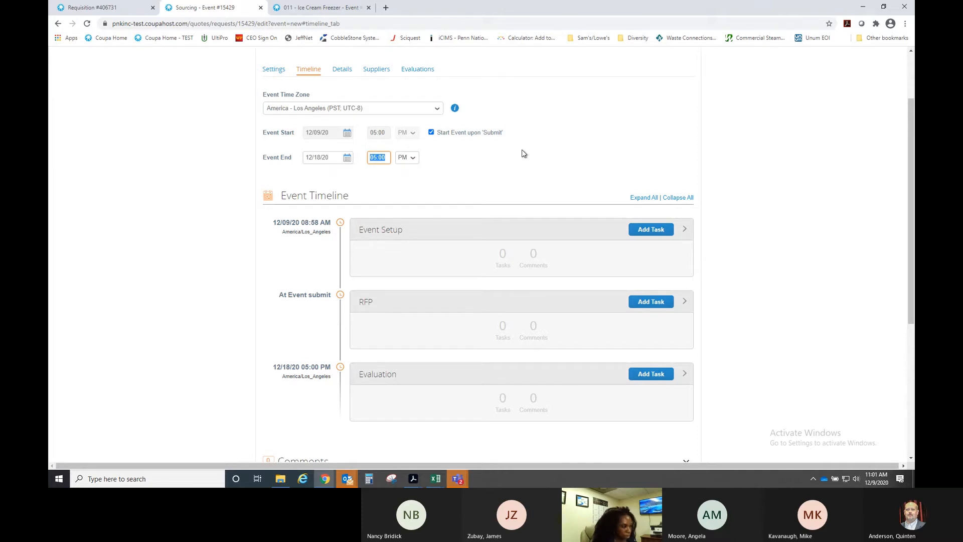
pyautogui.write('07')
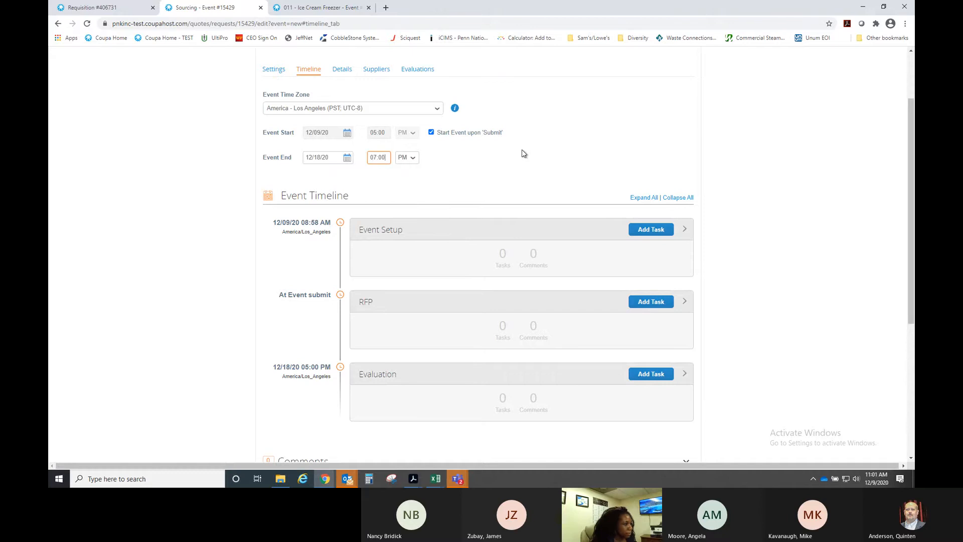
# - On the Details tab, add a new empty Attachment section and bring up its Add File upload panel
pyautogui.click(342, 69)
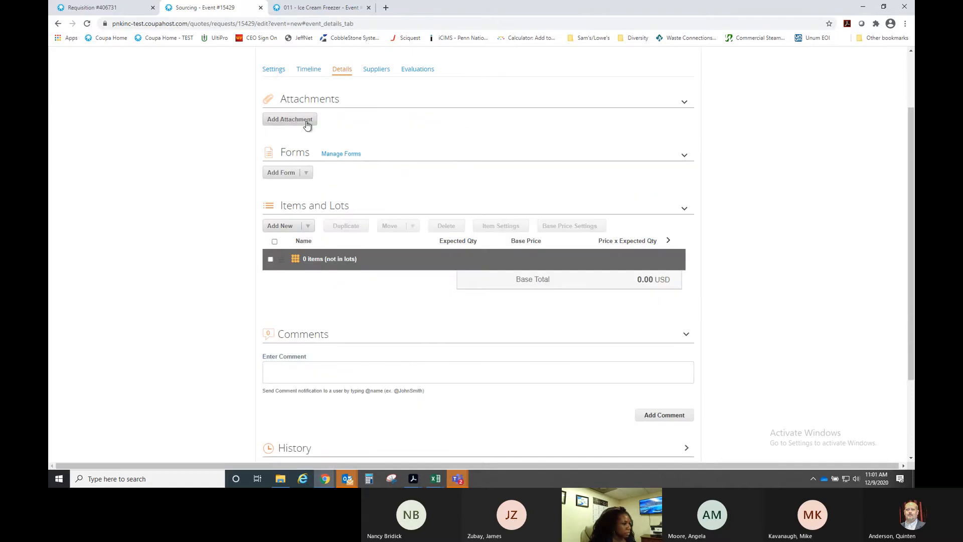
pyautogui.click(685, 106)
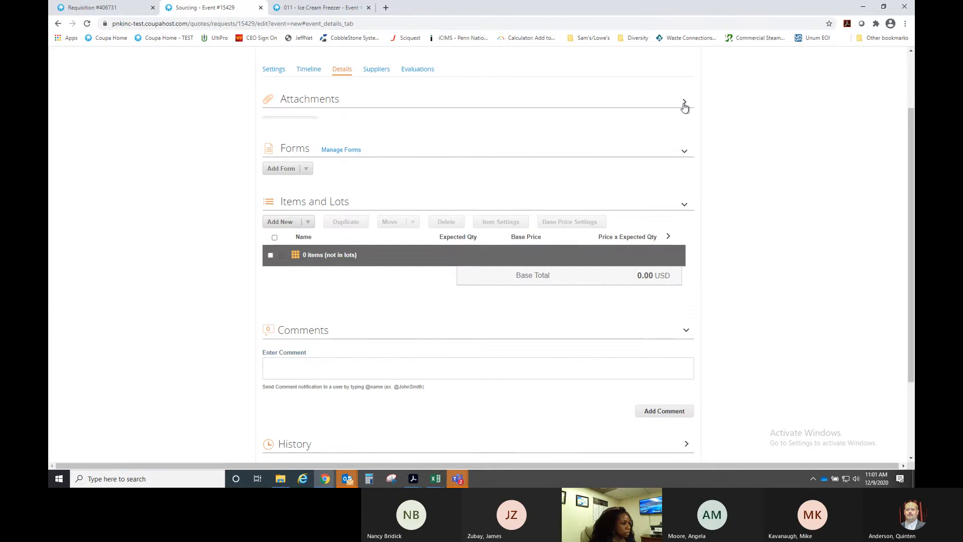
pyautogui.click(684, 102)
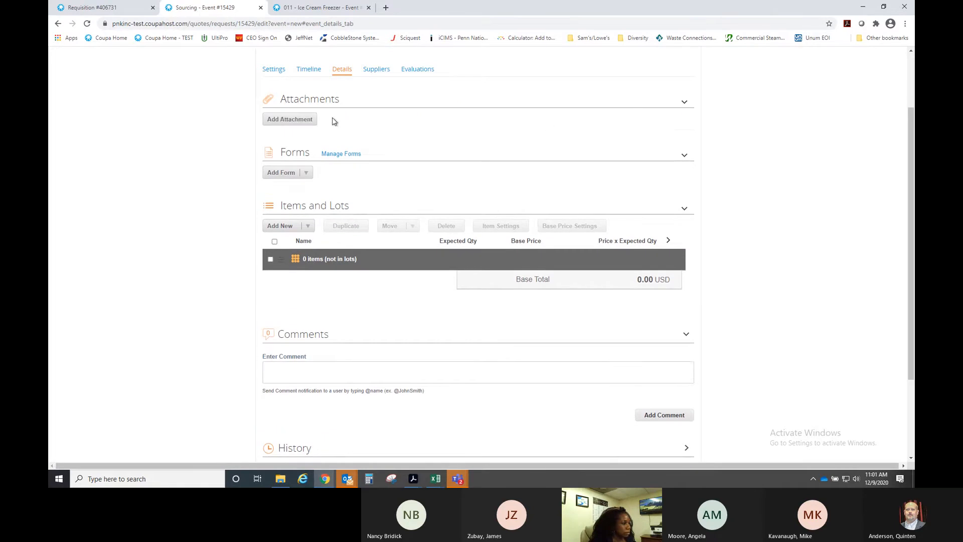
pyautogui.click(301, 120)
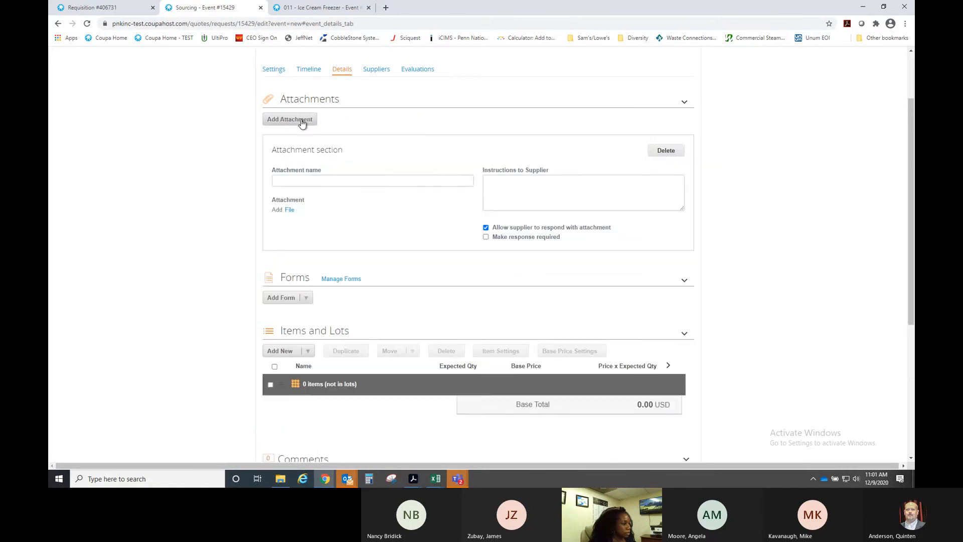
pyautogui.click(289, 211)
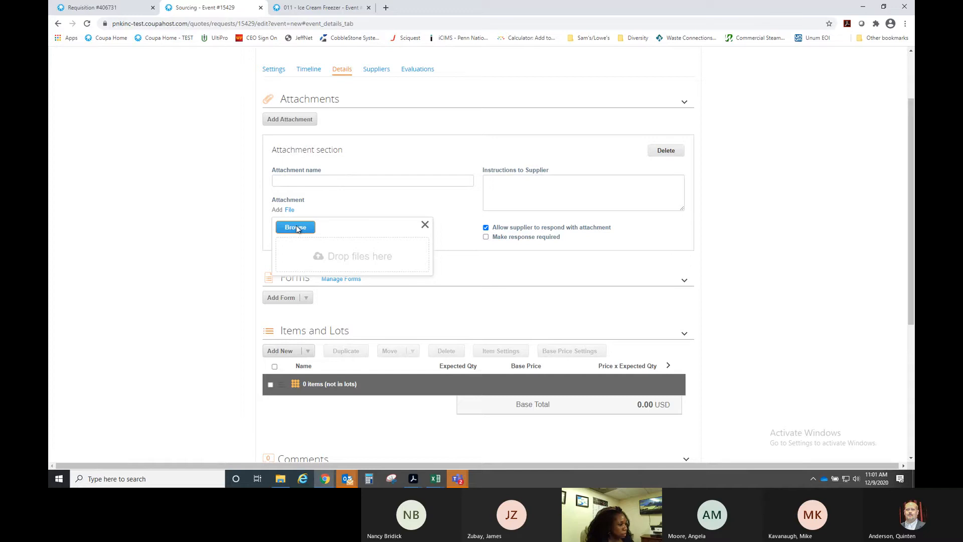
# - Upload 'BNO - Bid Analysis - Chiller Rental 2019' from H:\Coupa Sourcing Events as the attachment
pyautogui.click(296, 228)
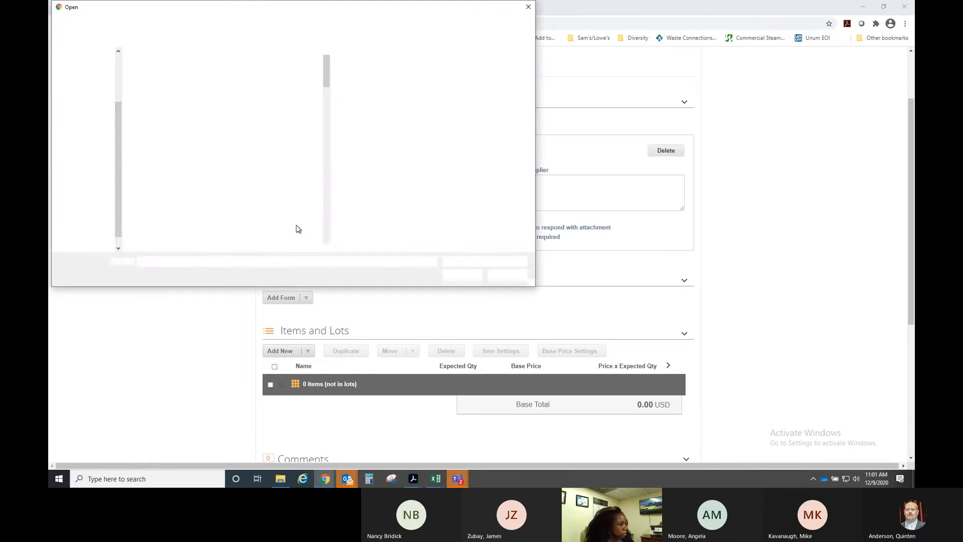
pyautogui.moveTo(116, 107); pyautogui.dragTo(119, 167)
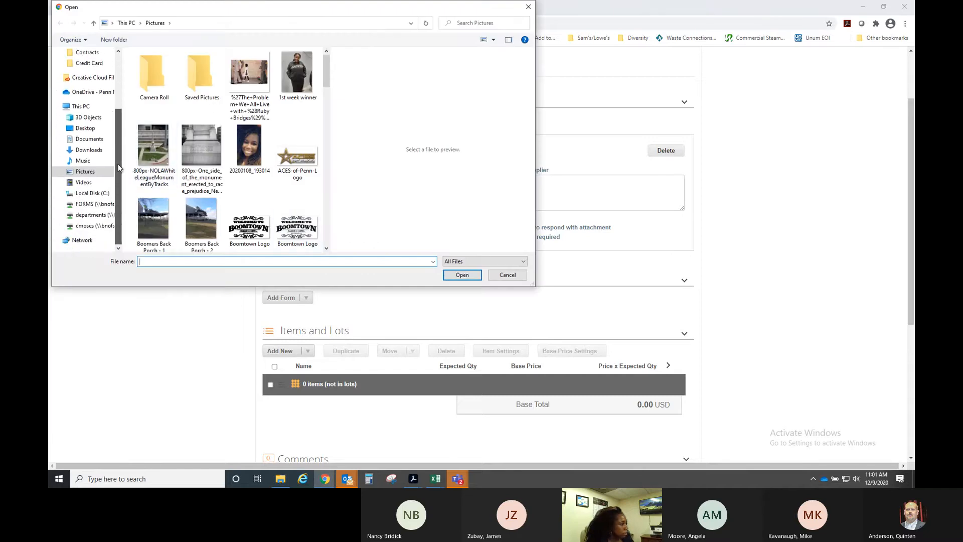
pyautogui.click(94, 226)
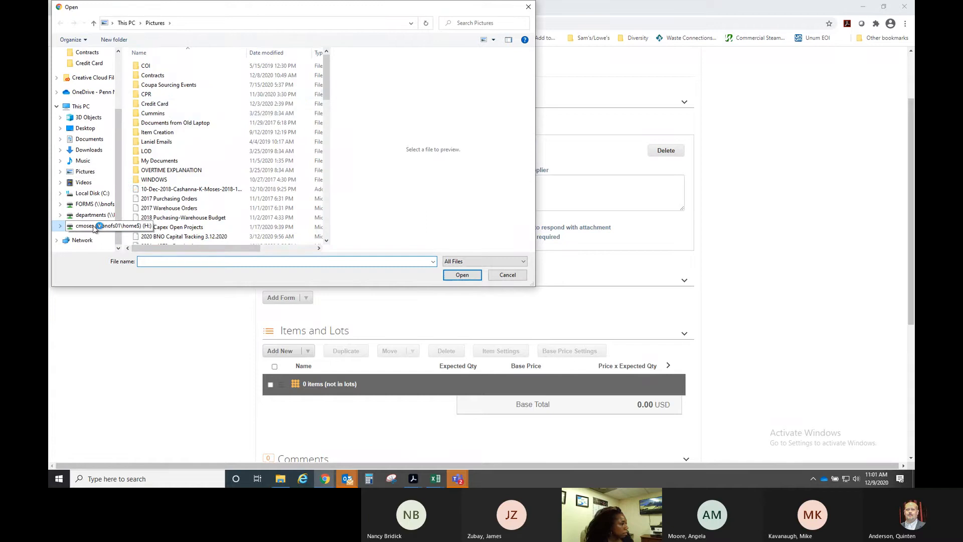
pyautogui.doubleClick(176, 86)
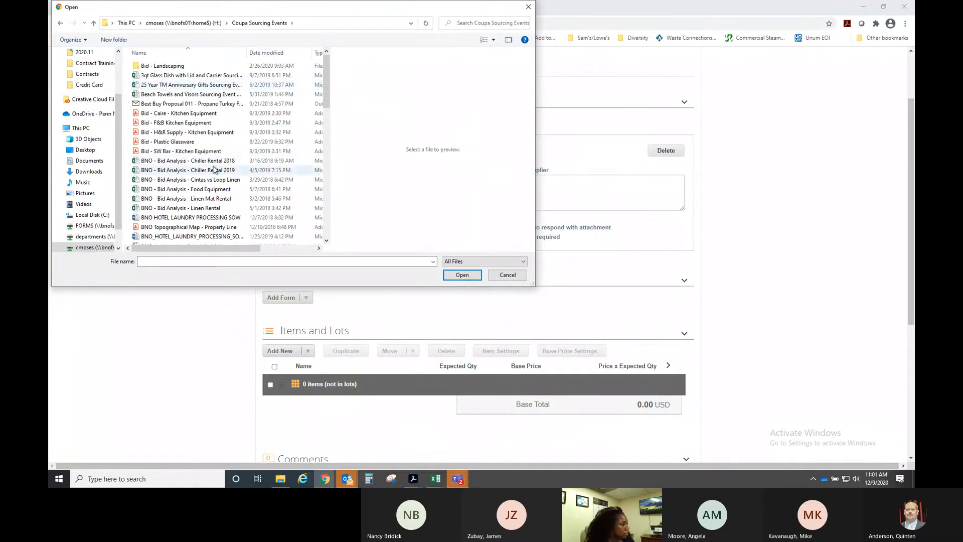
pyautogui.scroll(-8, 210, 161)
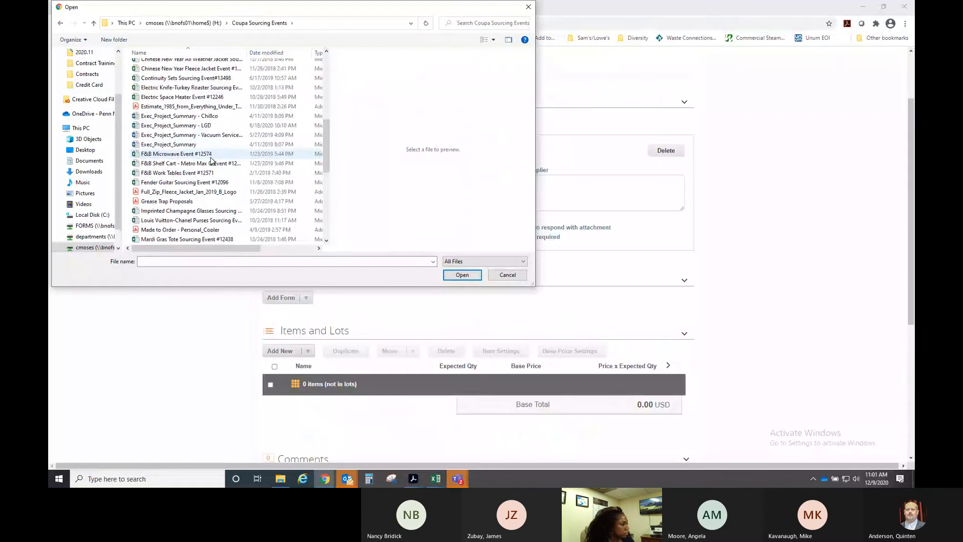
pyautogui.scroll(-6, 211, 160)
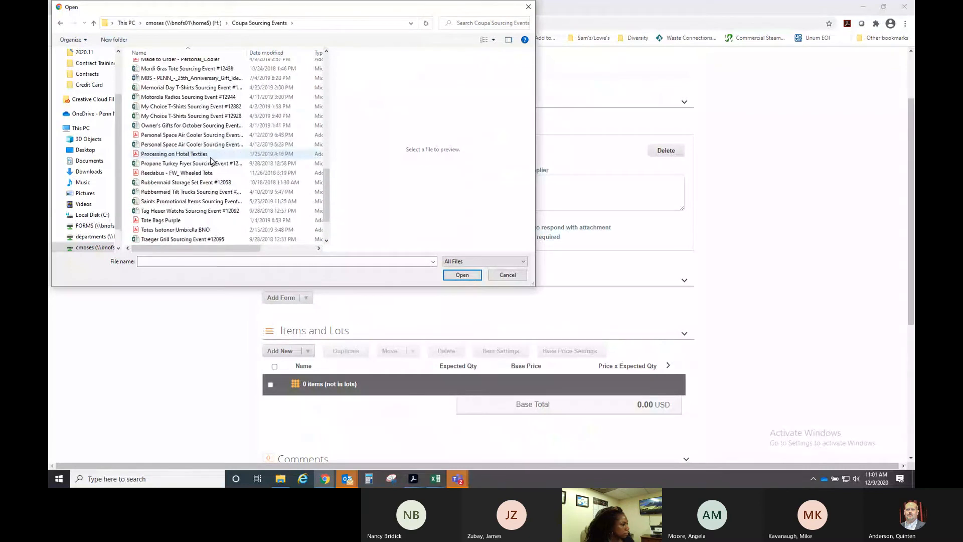
pyautogui.scroll(-2, 210, 160)
pyautogui.scroll(6, 211, 161)
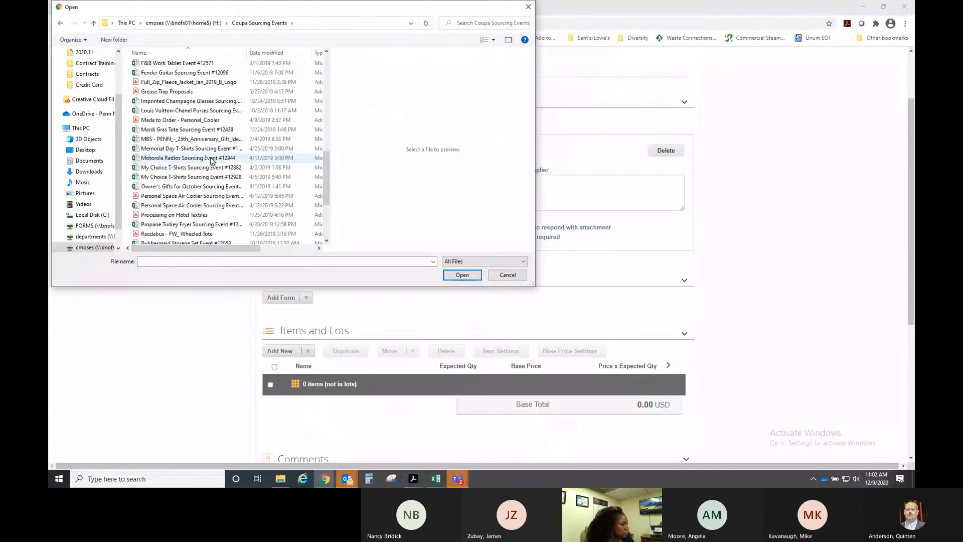
pyautogui.scroll(7, 211, 160)
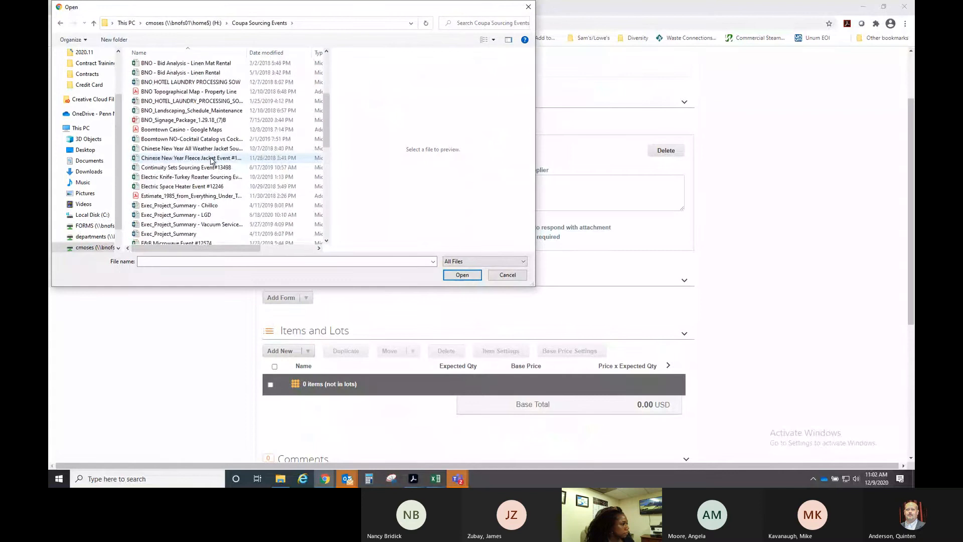
pyautogui.scroll(2, 211, 159)
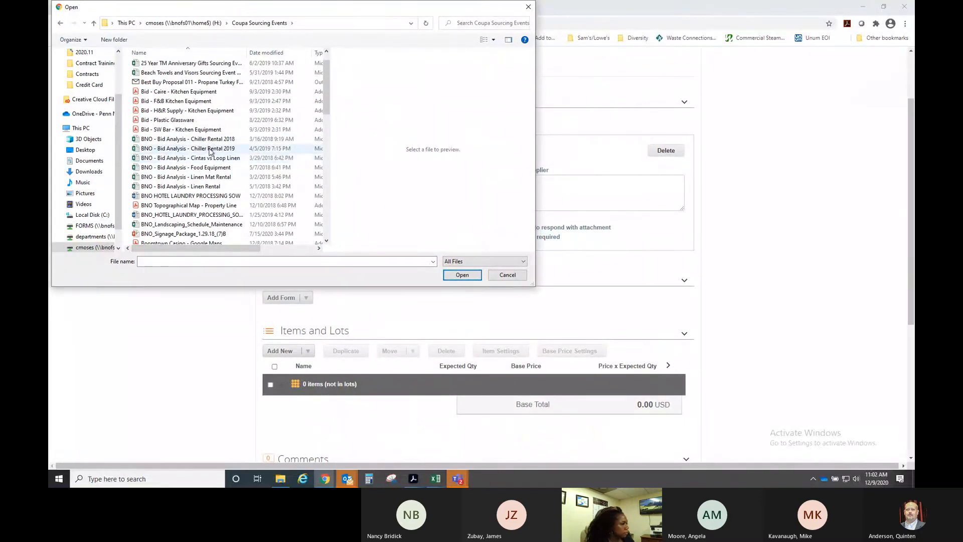
pyautogui.click(212, 148)
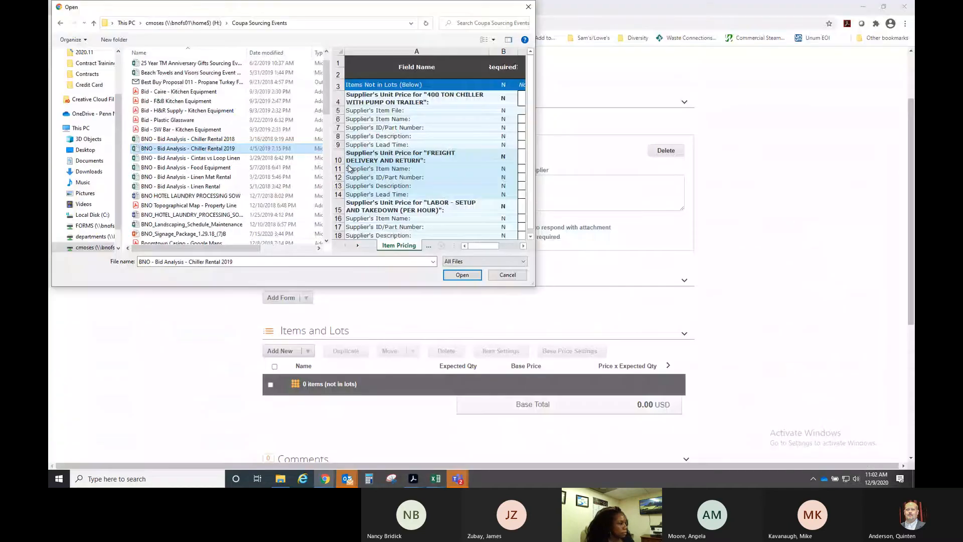
pyautogui.click(472, 276)
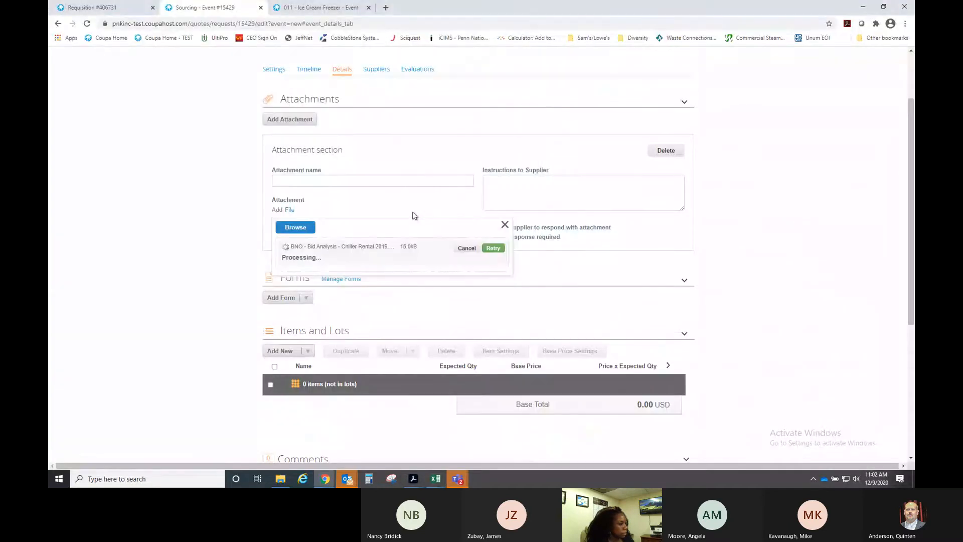
# - Give the attachment the supplier instruction 'Please attach proposal with pricing' and make a response required
pyautogui.click(492, 187)
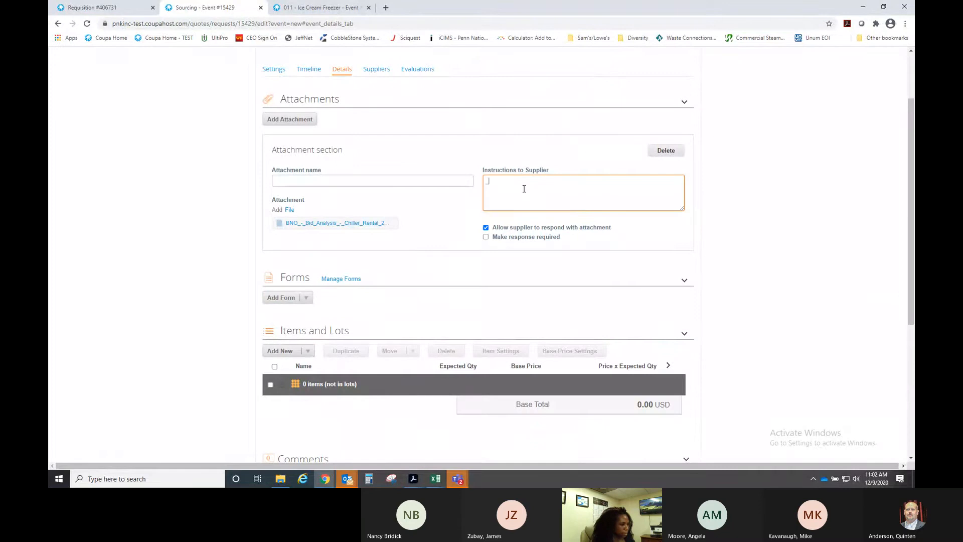
pyautogui.write('Please attach proposal with pricing')
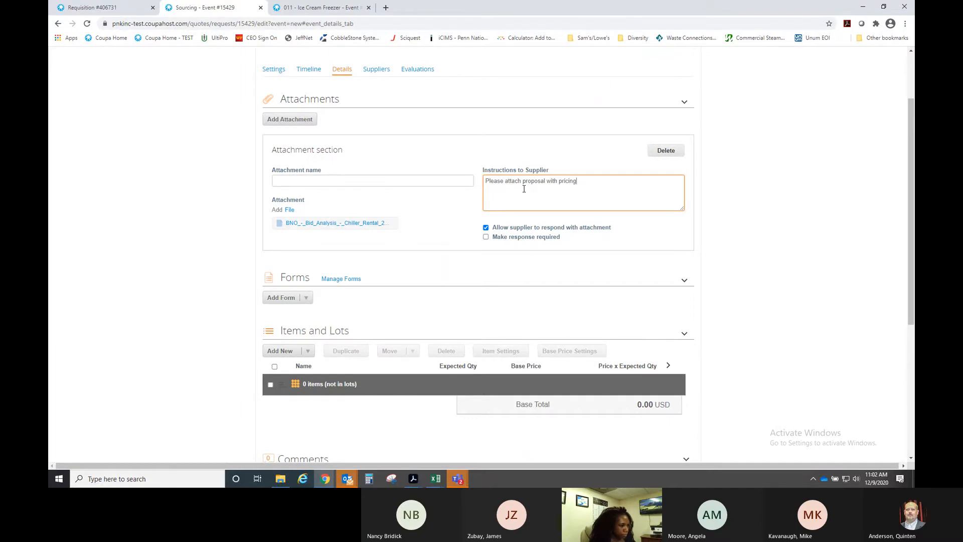
pyautogui.click(486, 238)
pyautogui.scroll(-2, 462, 241)
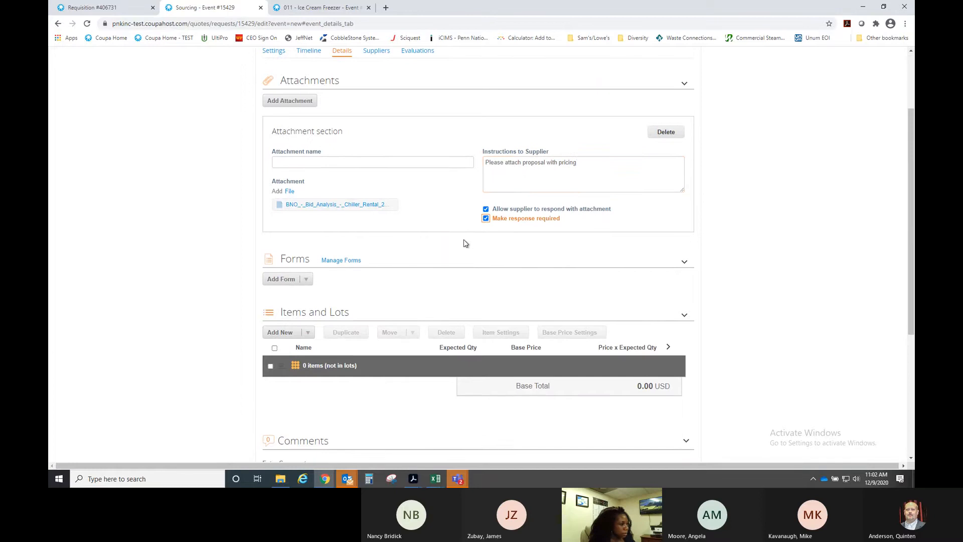
# - Add the existing Diversity - Questionnaire (Final) form, found by searching 'diversit'
pyautogui.click(306, 207)
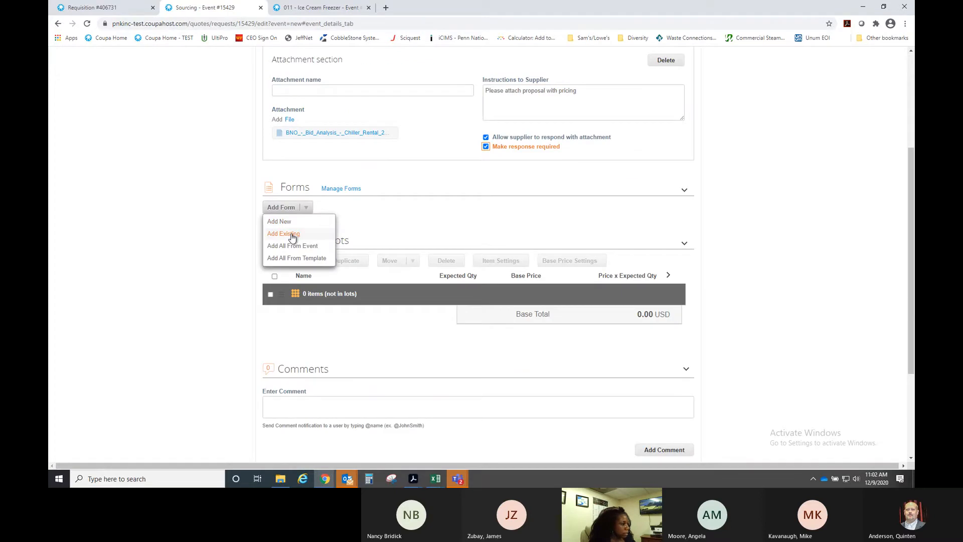
pyautogui.click(316, 233)
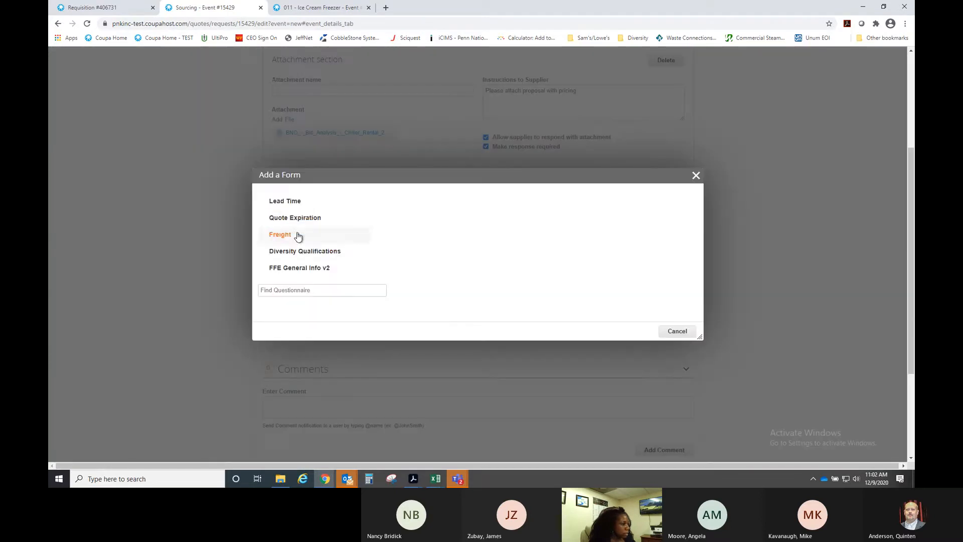
pyautogui.click(286, 289)
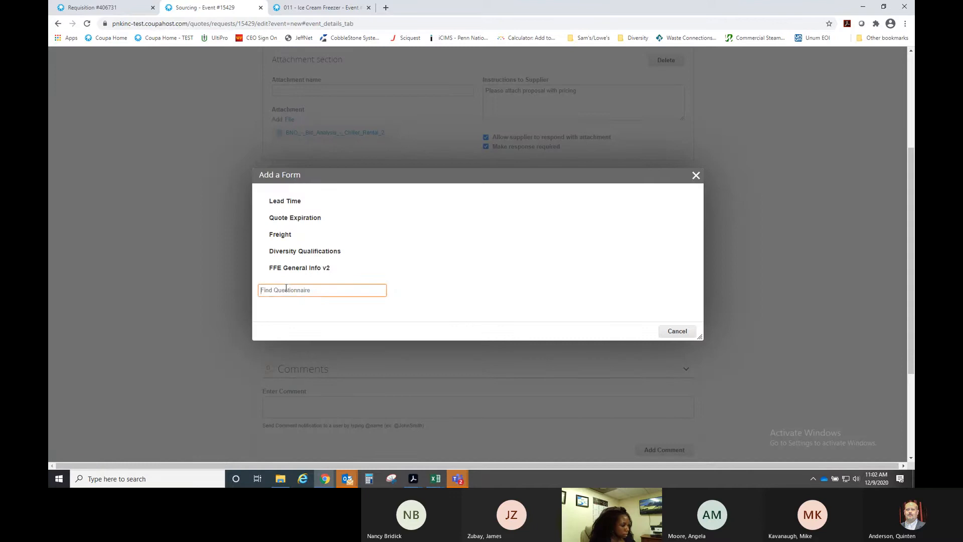
pyautogui.write('diversit')
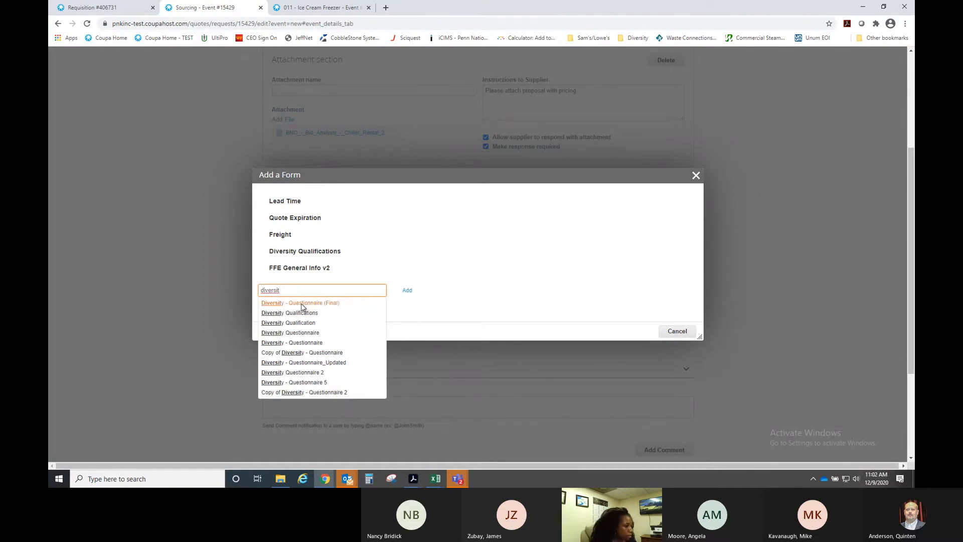
pyautogui.click(302, 303)
pyautogui.click(406, 290)
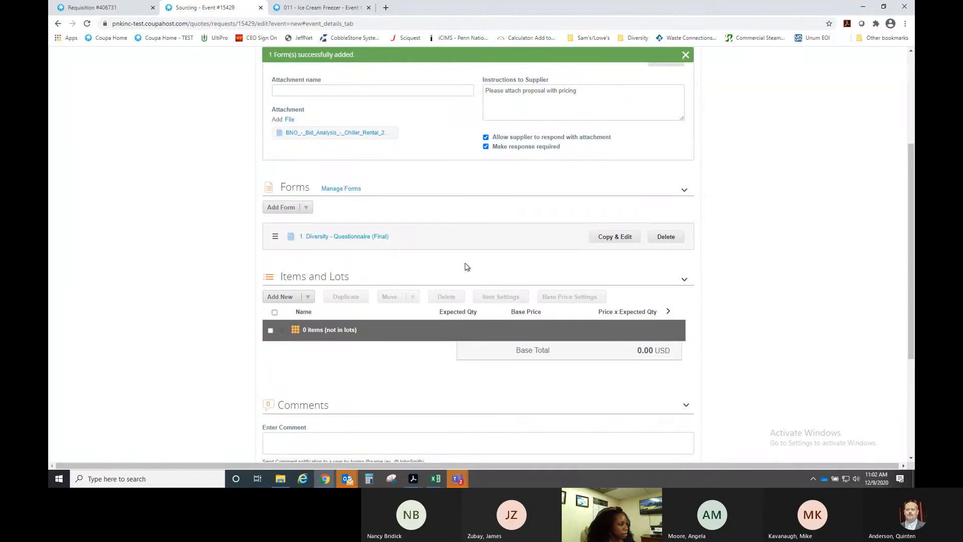
pyautogui.scroll(-1, 377, 275)
# - Create a New Item line titled 'Repair of Plumbing for 1st Floor Women's Restroom' and move to Base Price
pyautogui.scroll(-1, 378, 274)
pyautogui.click(279, 206)
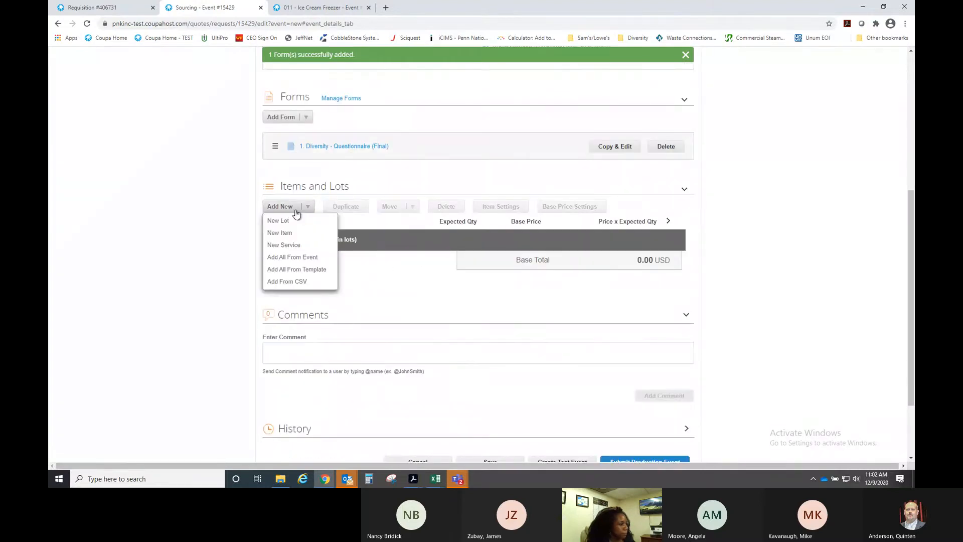
pyautogui.click(286, 246)
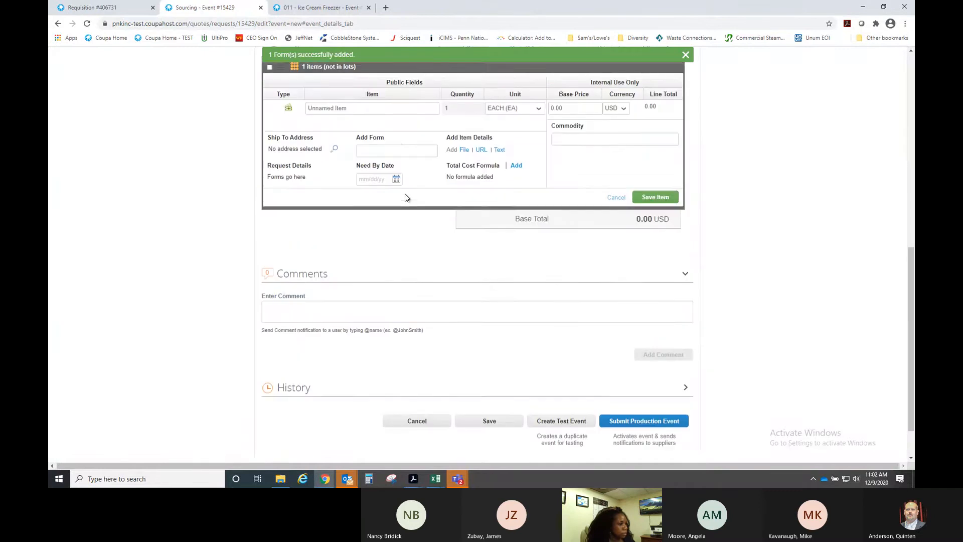
pyautogui.scroll(1, 405, 193)
pyautogui.click(367, 169)
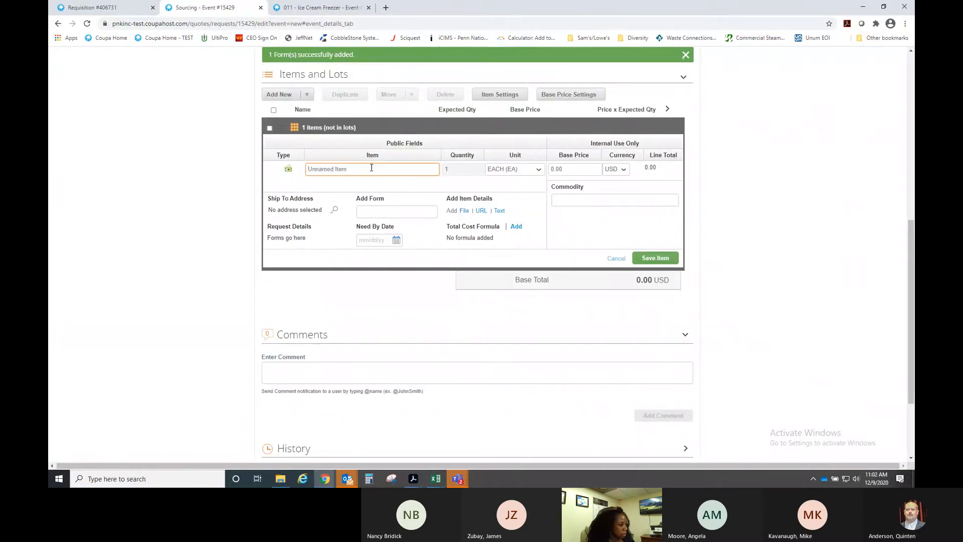
pyautogui.write('Repair of')
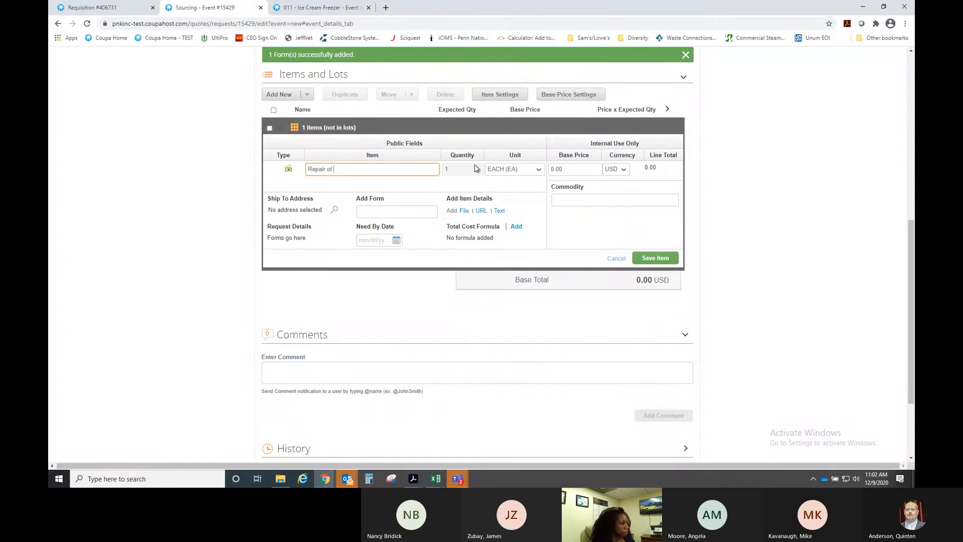
pyautogui.write(' Plumbing')
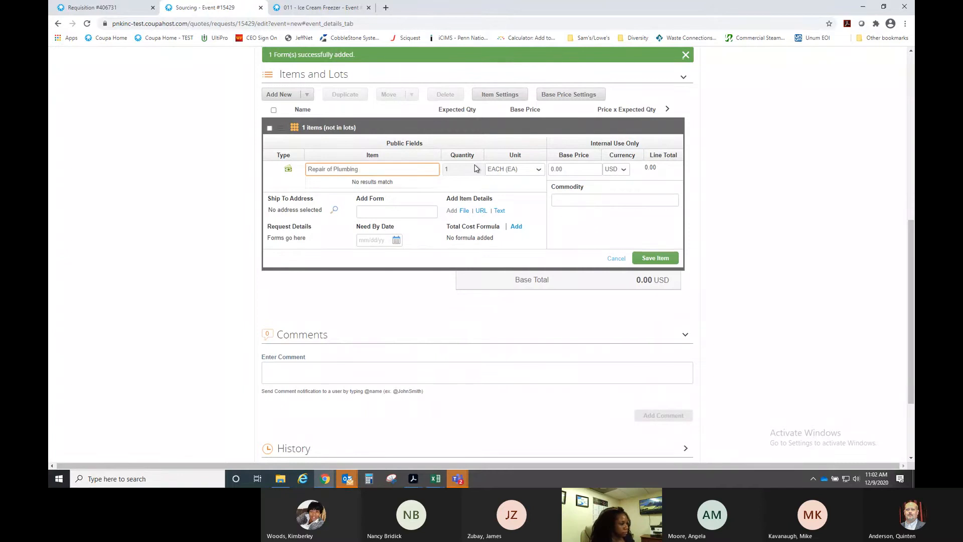
pyautogui.write(" for 1st Floor Women's Restroom")
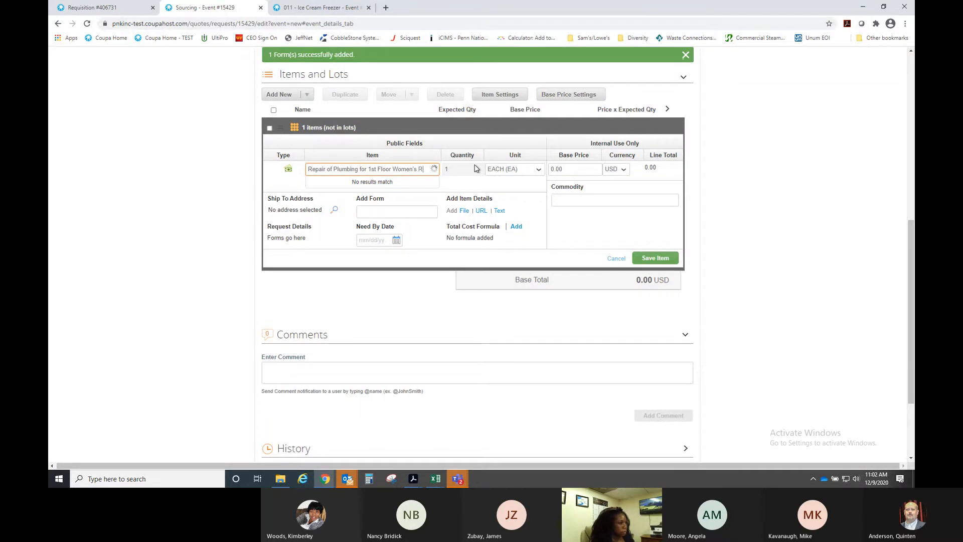
pyautogui.click(568, 170)
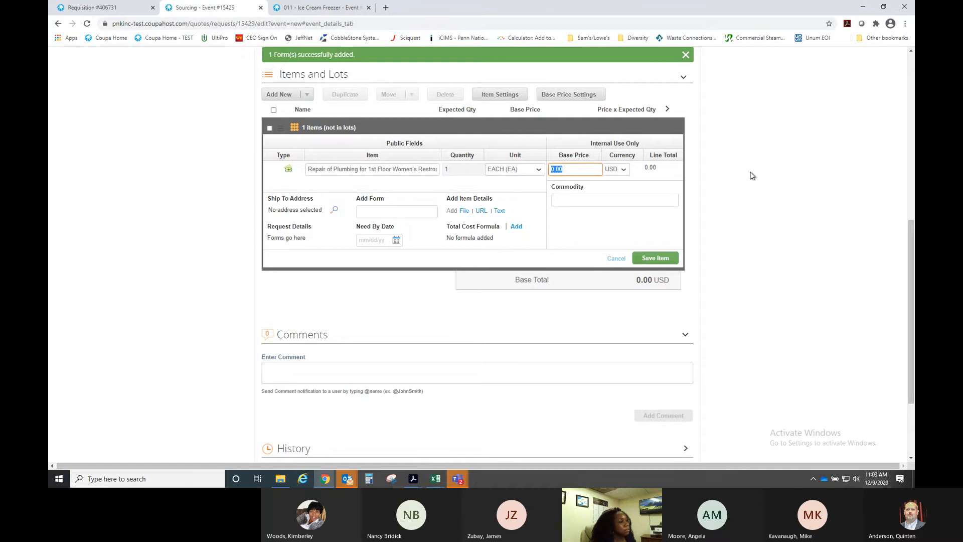
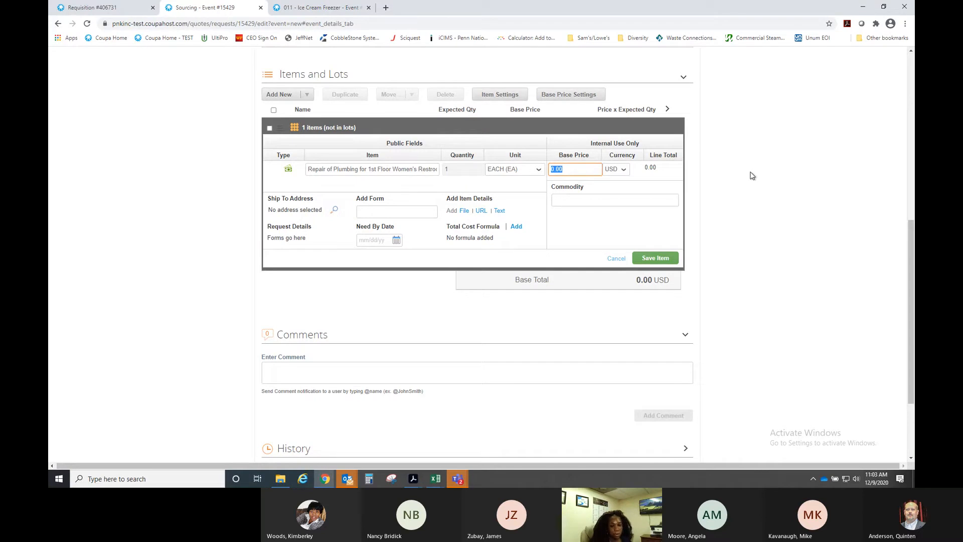
# - Price the plumbing repair item at 65,000.00 USD, ship to Boomtown Casino New Orleans, and save it
pyautogui.write('6500')
pyautogui.click(336, 212)
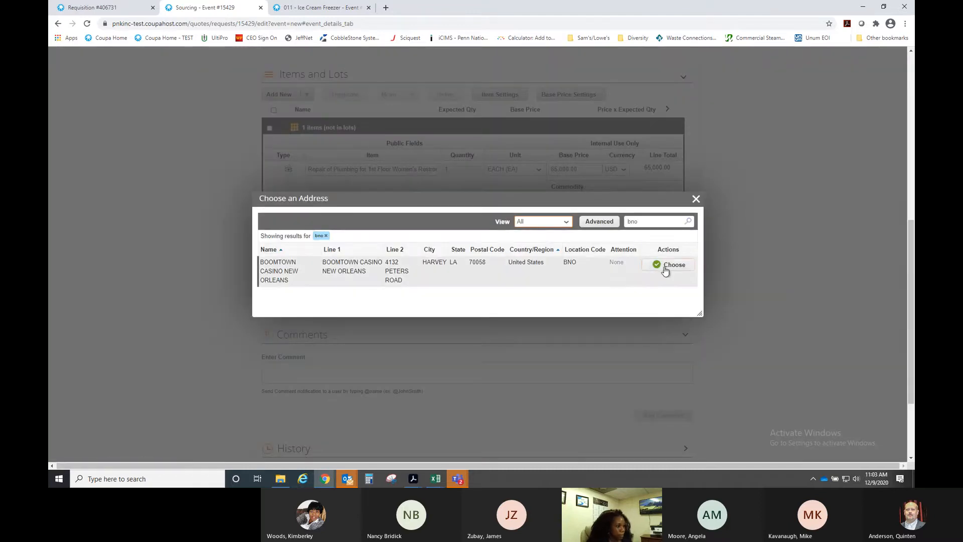
pyautogui.click(666, 270)
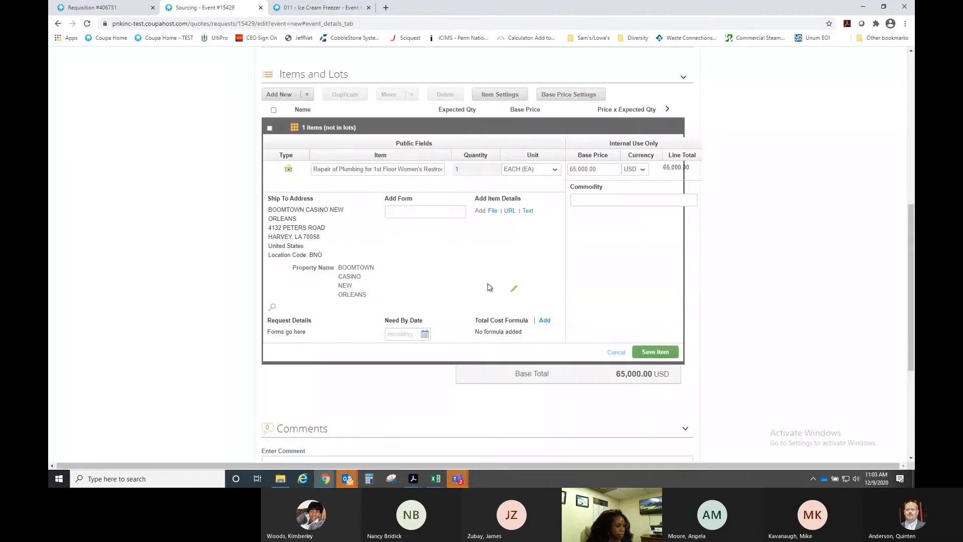
pyautogui.click(656, 353)
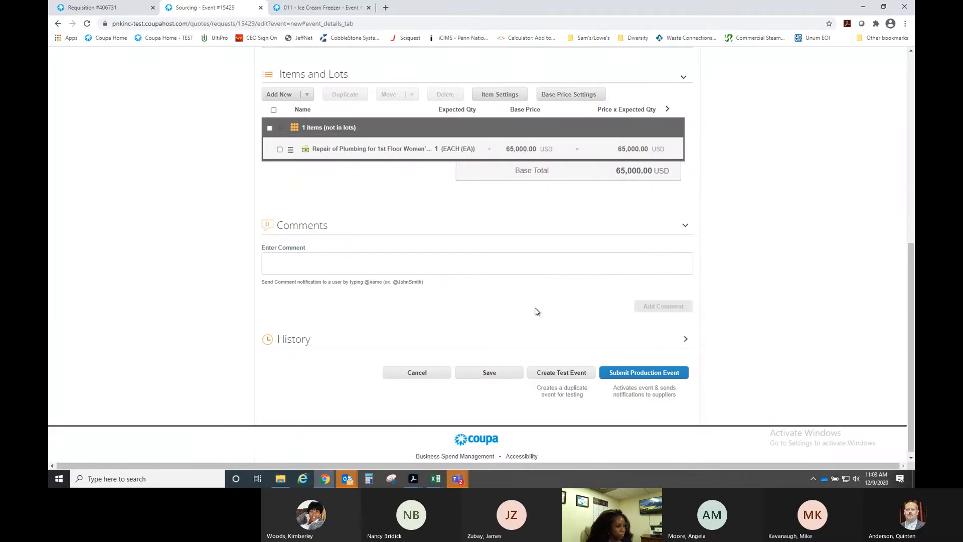
pyautogui.scroll(2, 483, 312)
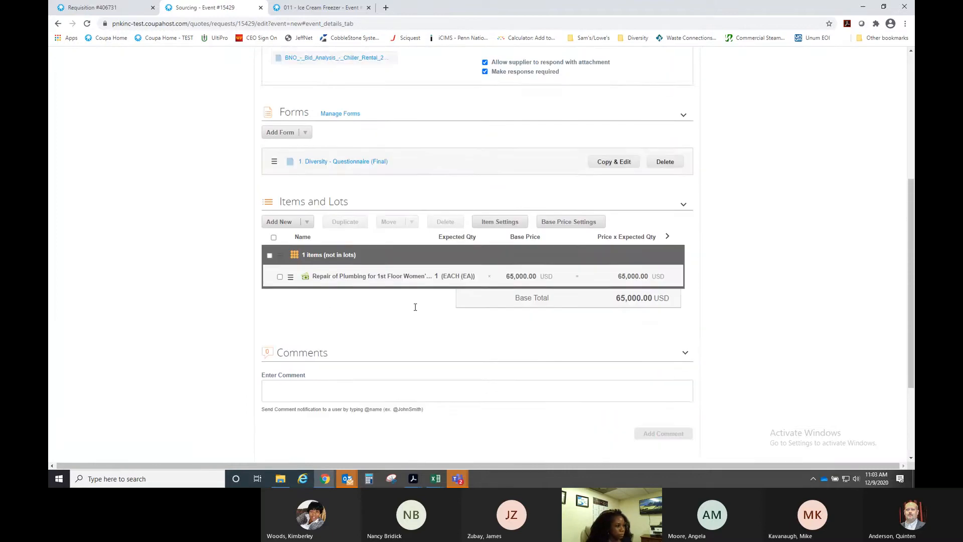
pyautogui.scroll(-2, 432, 326)
pyautogui.scroll(7, 440, 312)
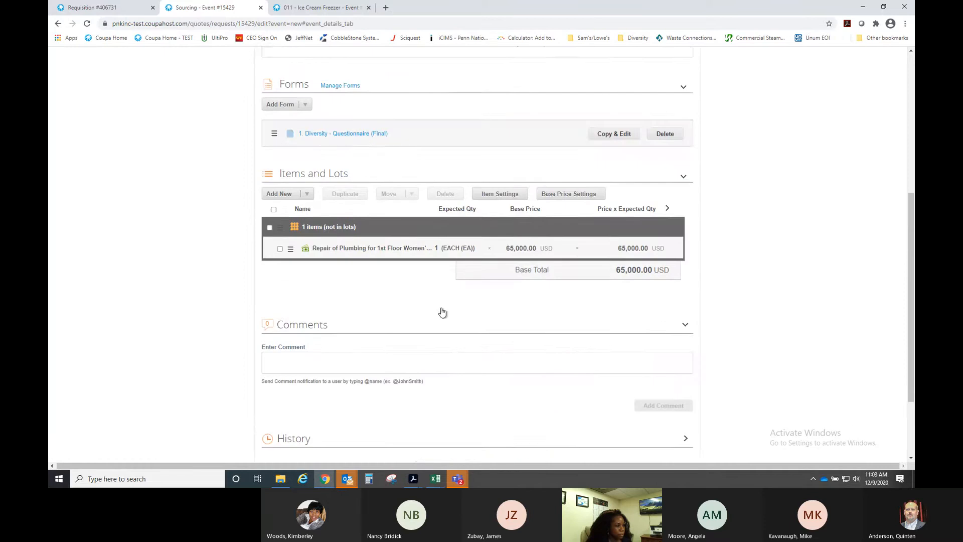
# - Add Jtja Inc as a supplier on the event's Suppliers tab
pyautogui.click(377, 152)
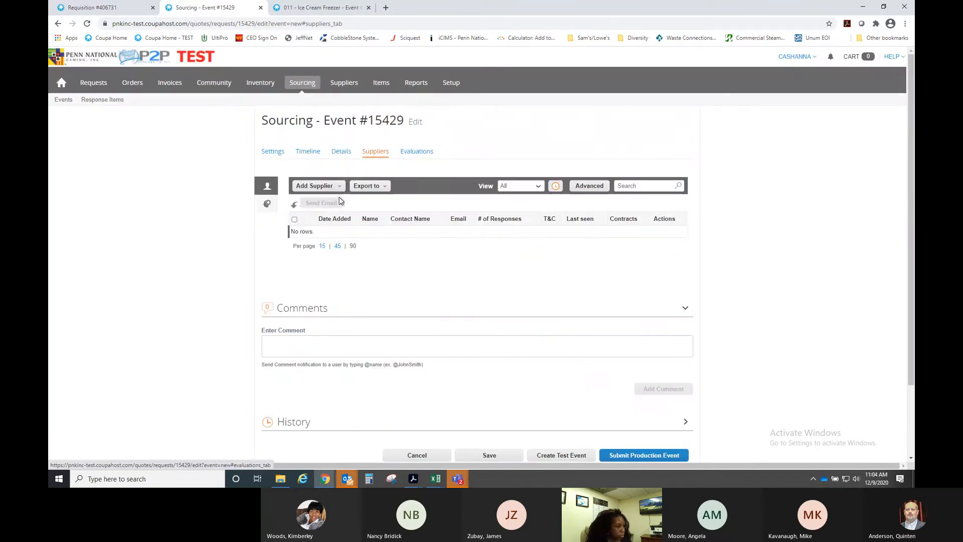
pyautogui.click(314, 186)
pyautogui.click(318, 201)
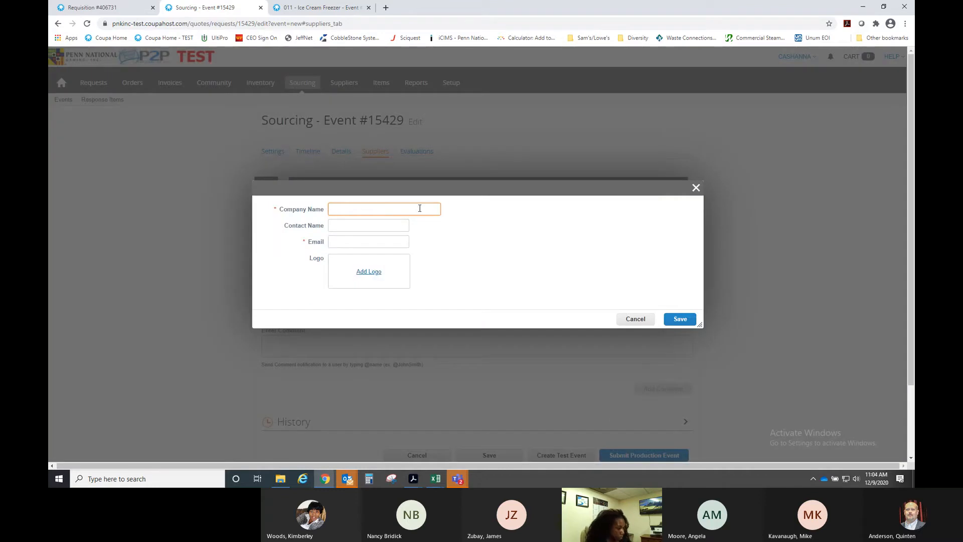
pyautogui.write('jtja')
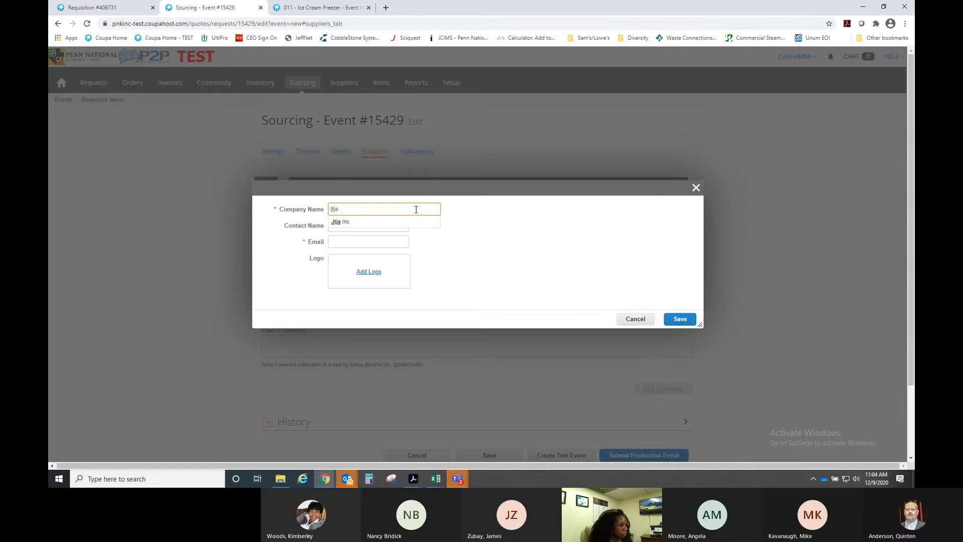
pyautogui.click(367, 222)
pyautogui.click(675, 317)
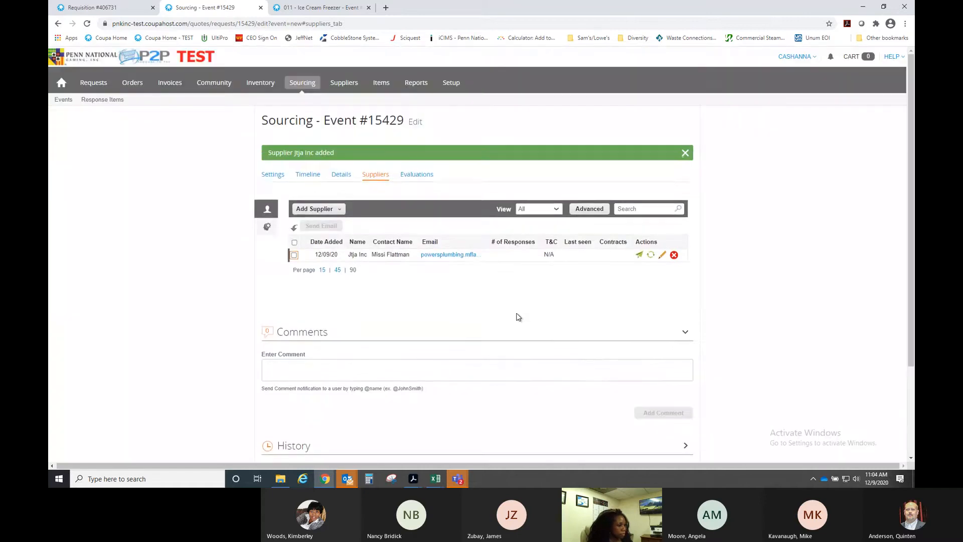
# - Add Roto Rooter Services as a second supplier
pyautogui.click(337, 206)
pyautogui.click(336, 221)
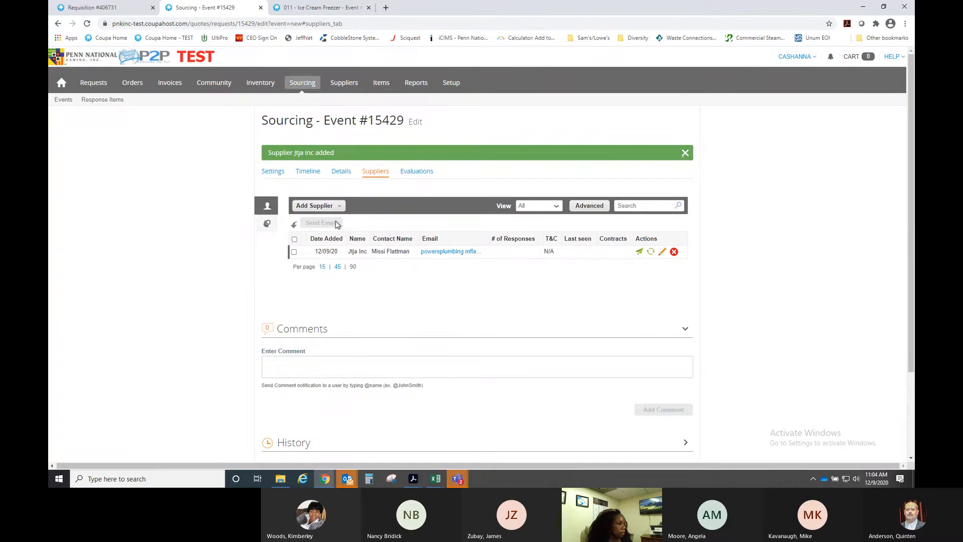
pyautogui.write('roto rooter')
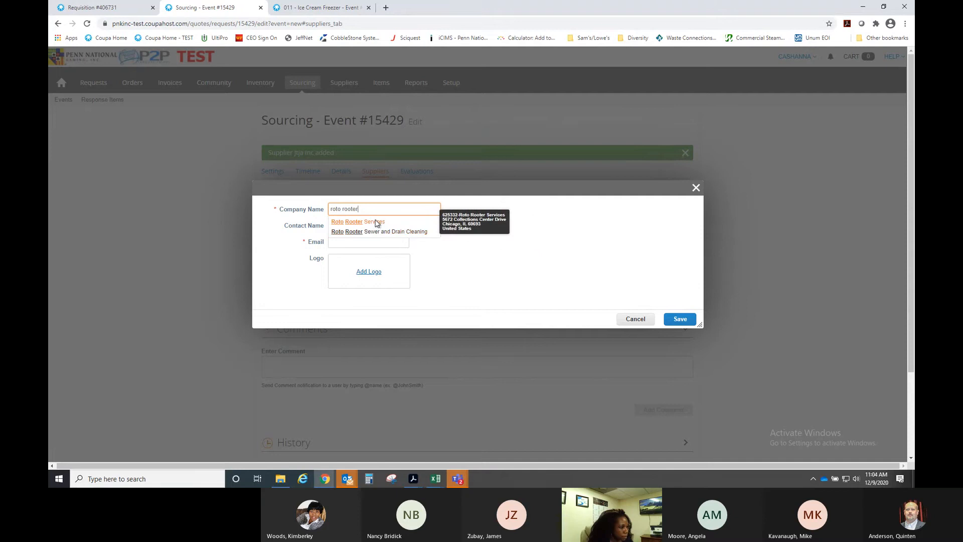
pyautogui.click(375, 221)
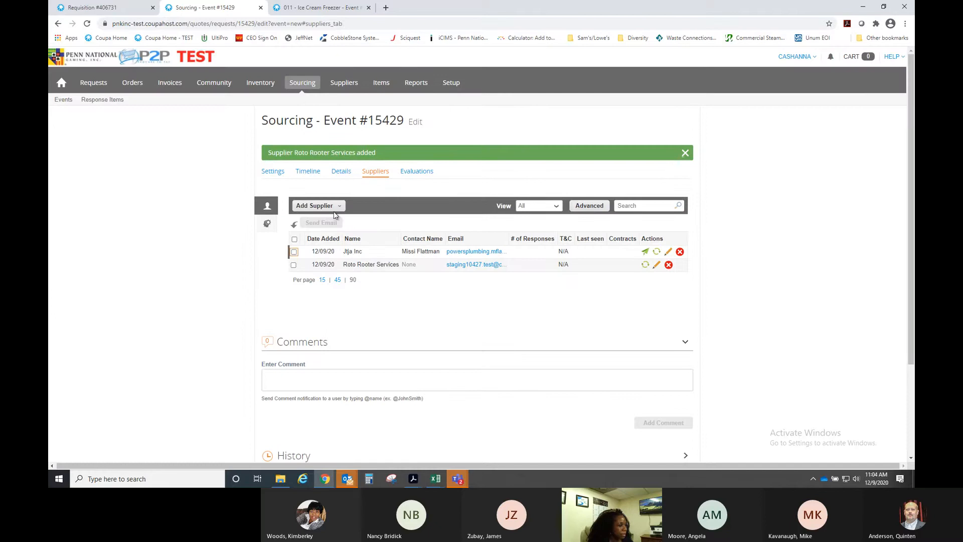
# - Add Blue Flash Sewer Service Inc as a third supplier and save
pyautogui.click(339, 206)
pyautogui.click(340, 221)
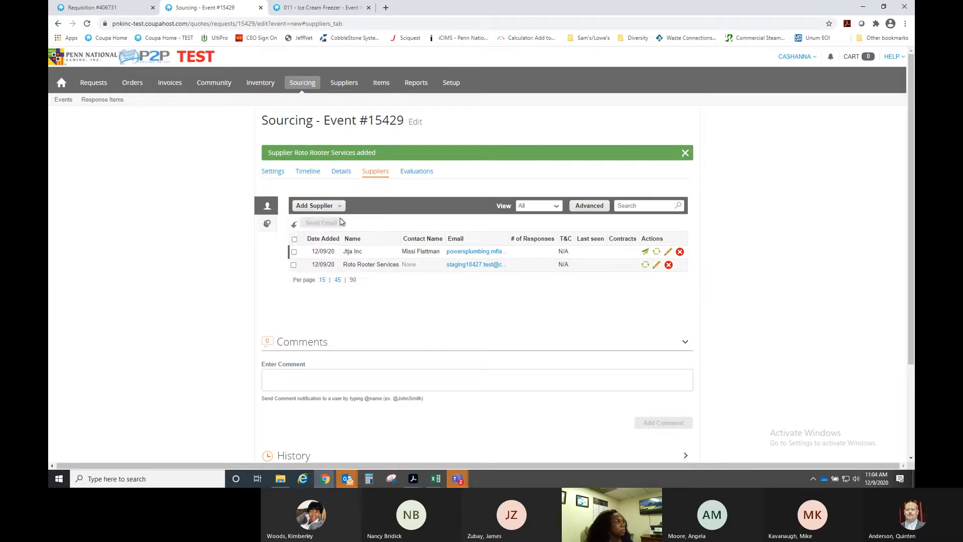
pyautogui.write('blus')
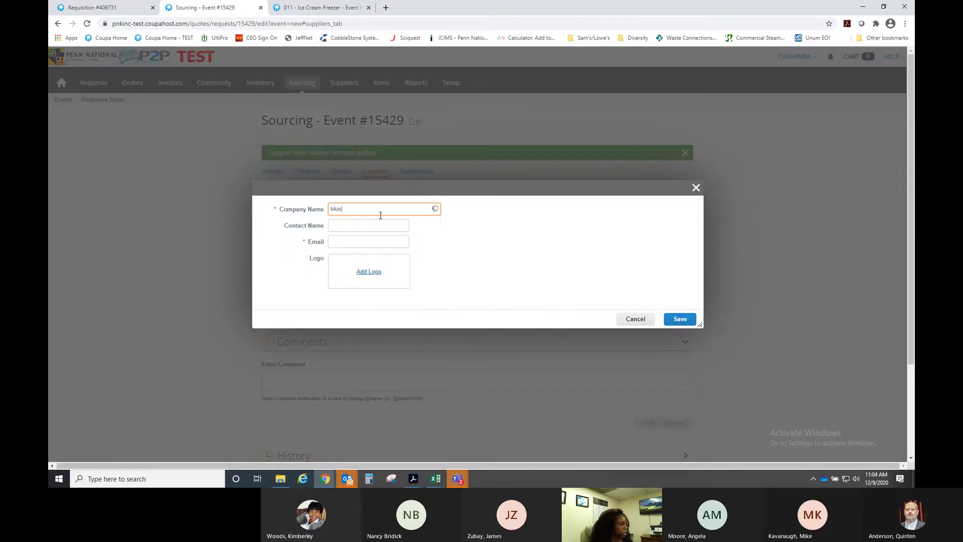
pyautogui.press('BackSpace')
pyautogui.write('e flash')
pyautogui.click(379, 223)
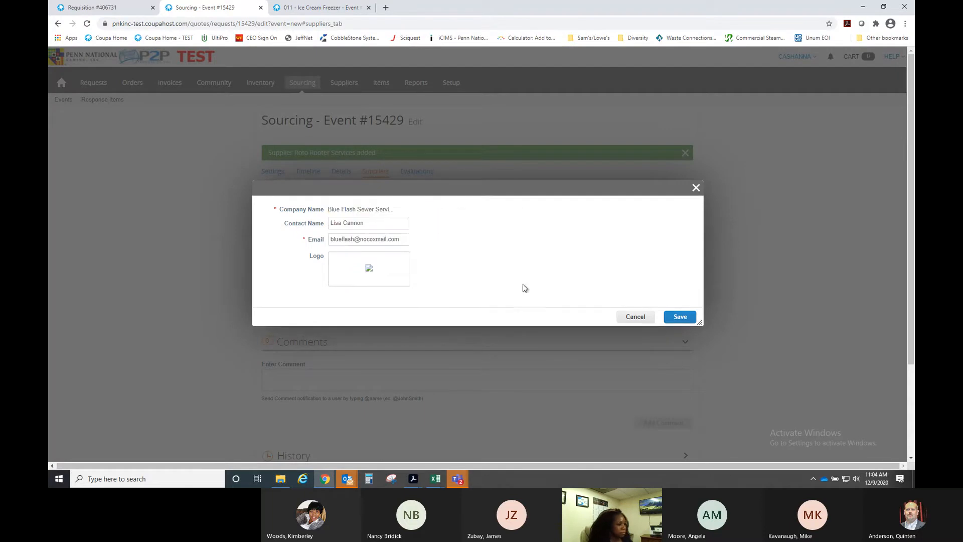
pyautogui.click(679, 318)
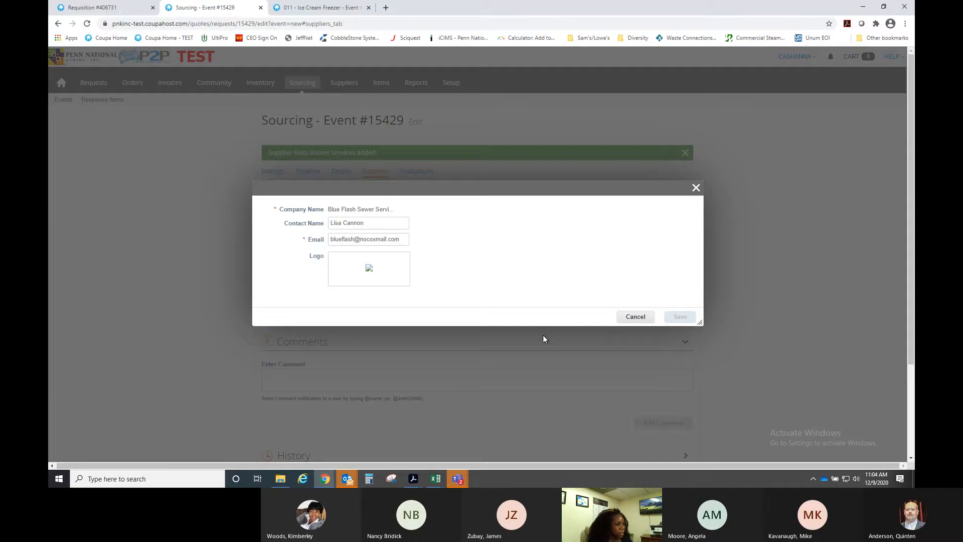
pyautogui.scroll(-3, 456, 315)
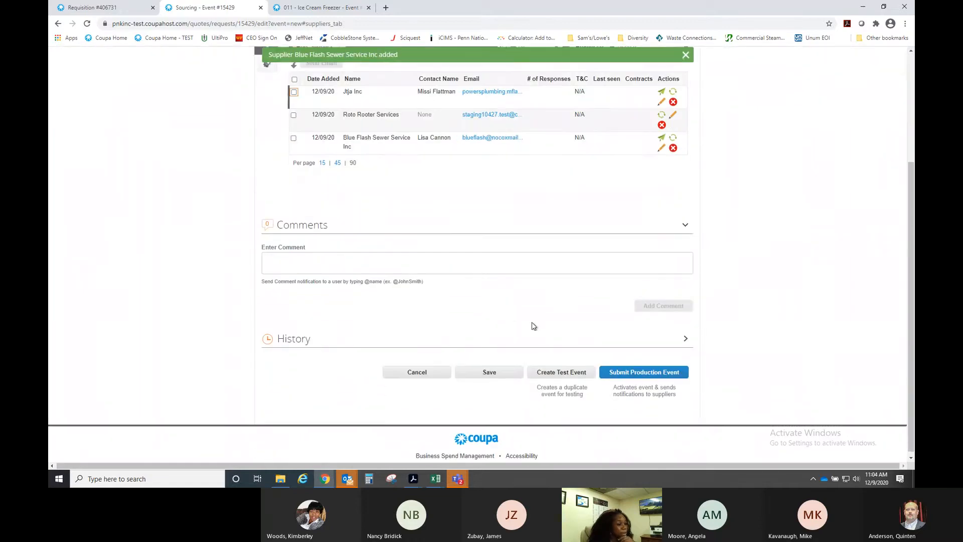
# - Start a test event and set its end date to 12/09/20
pyautogui.click(564, 375)
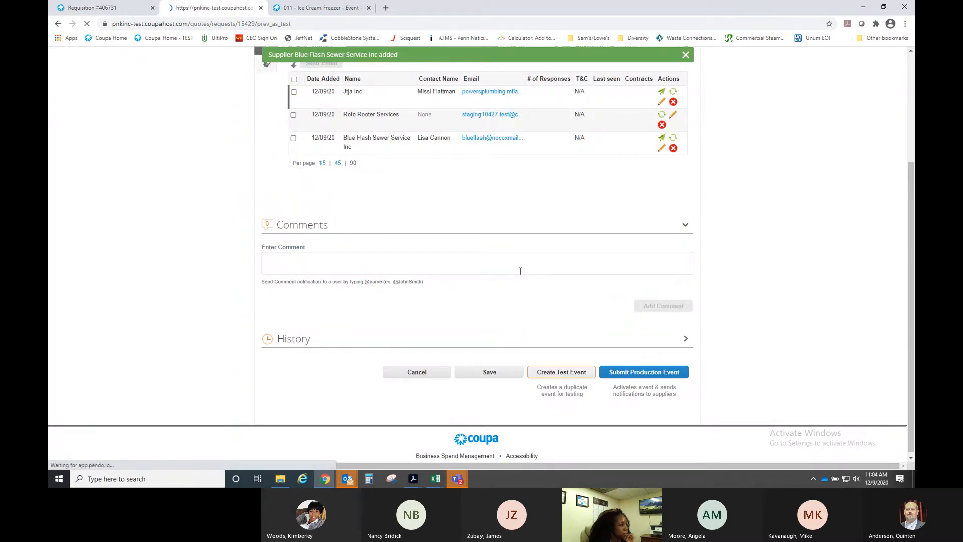
pyautogui.scroll(-5, 495, 280)
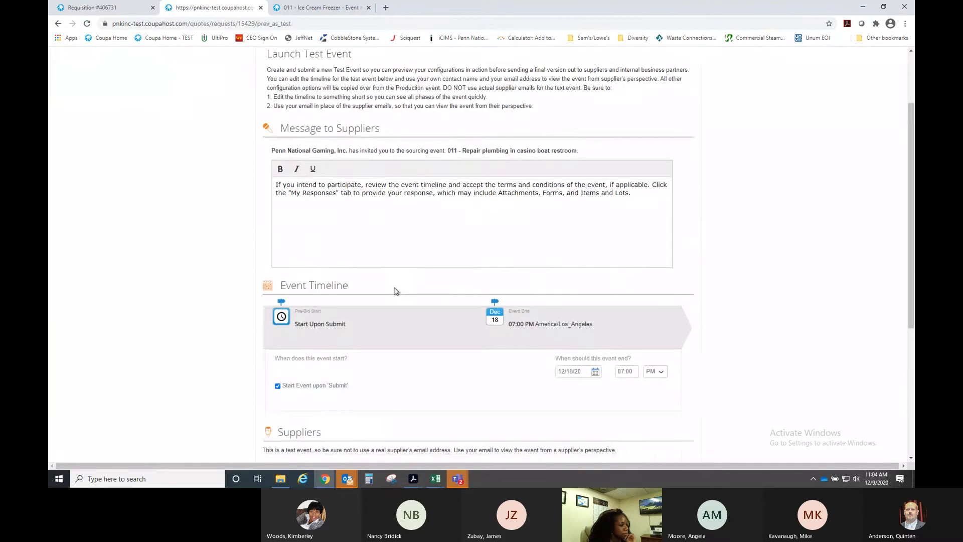
pyautogui.scroll(-1, 494, 277)
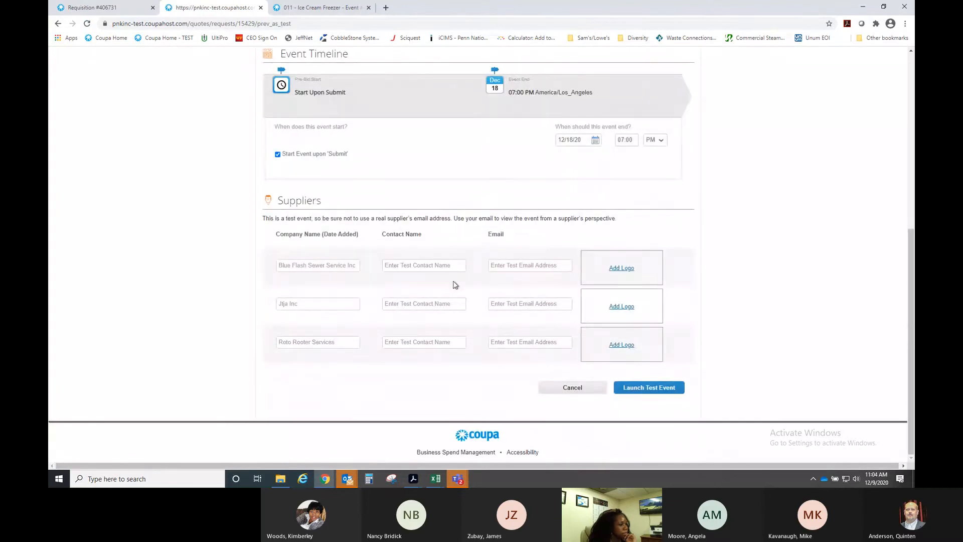
pyautogui.scroll(1, 636, 240)
pyautogui.scroll(-1, 689, 261)
pyautogui.click(596, 140)
pyautogui.click(606, 191)
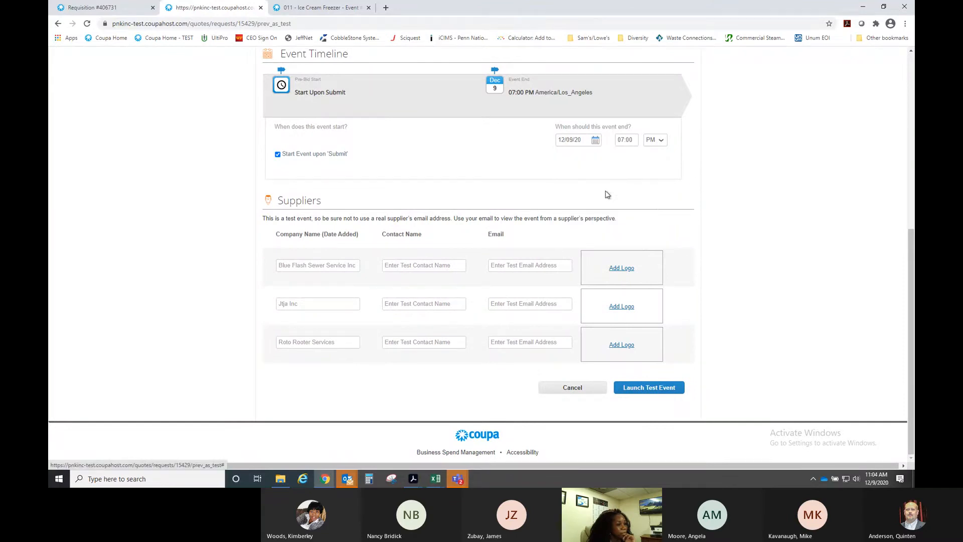
# - Set the test event's end time to 09:20 AM and launch it
pyautogui.doubleClick(637, 141)
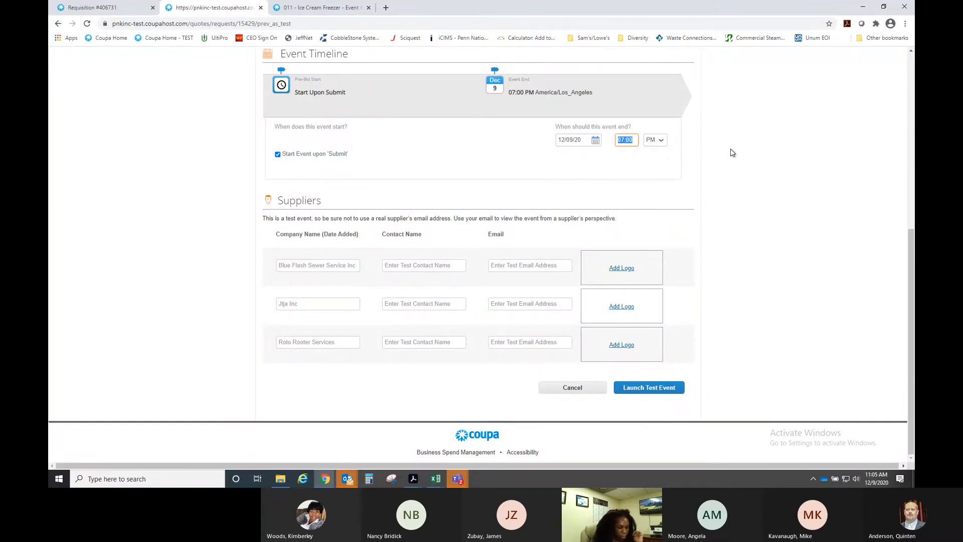
pyautogui.write('01:00')
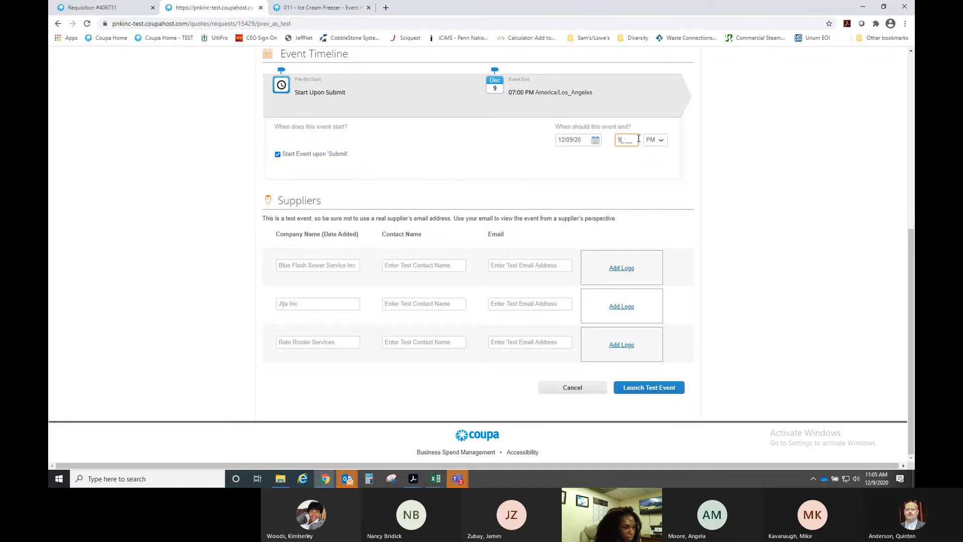
pyautogui.press('BackSpace')
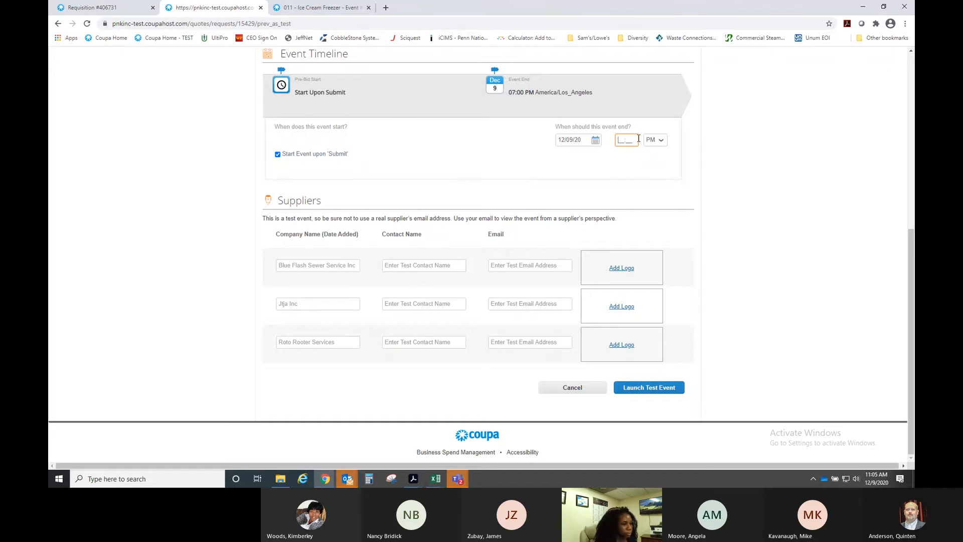
pyautogui.write('0920')
pyautogui.click(654, 140)
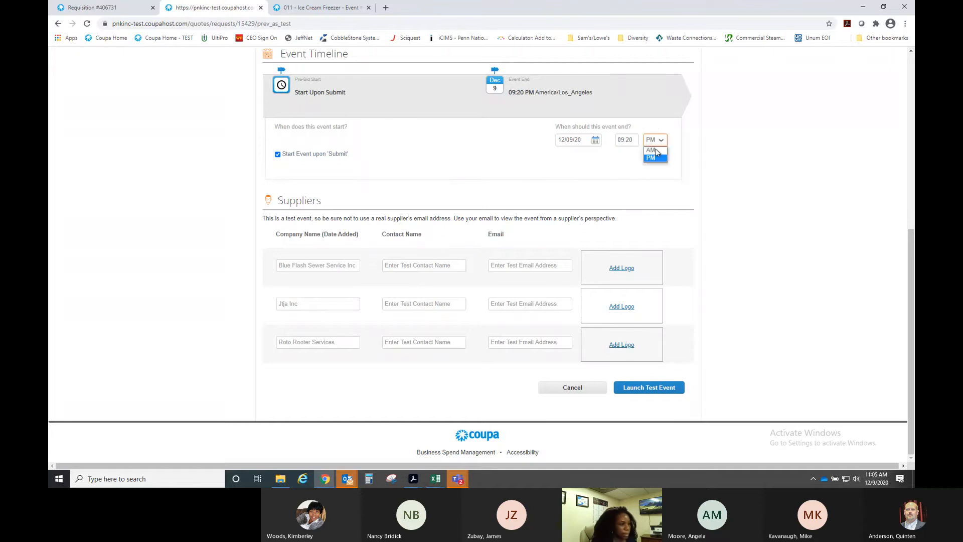
pyautogui.click(653, 151)
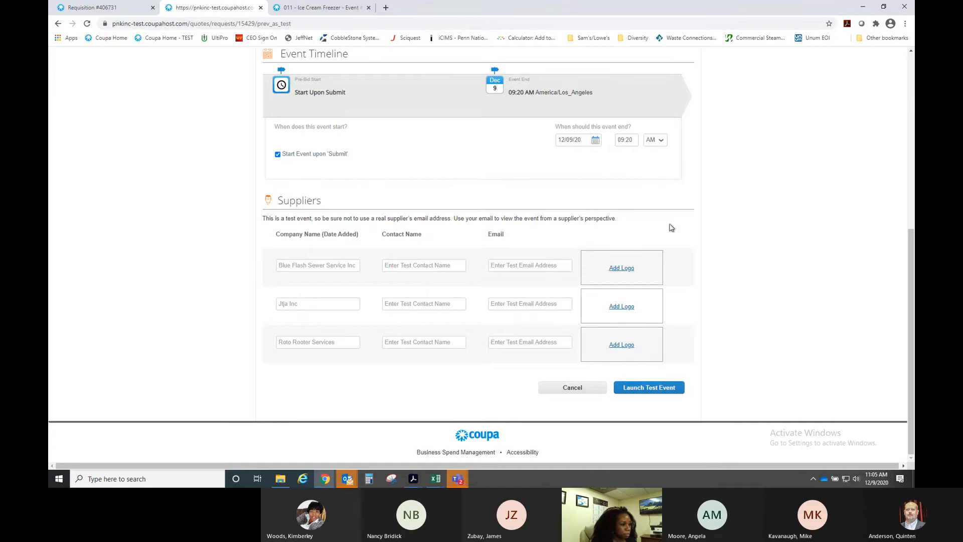
pyautogui.click(652, 393)
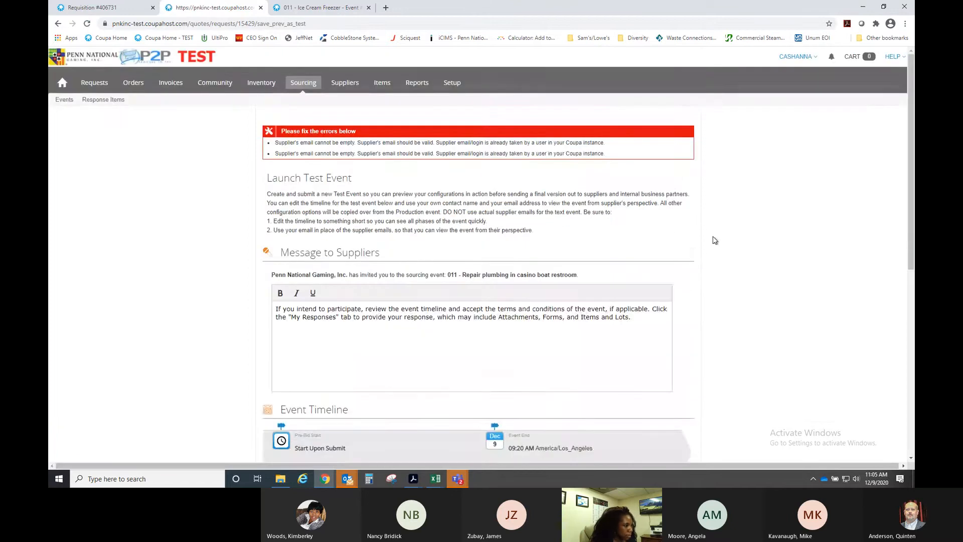
# - Enter a test contact name and suggested email for Blue Flash Sewer Service Inc
pyautogui.scroll(-1, 718, 239)
pyautogui.scroll(-6, 718, 240)
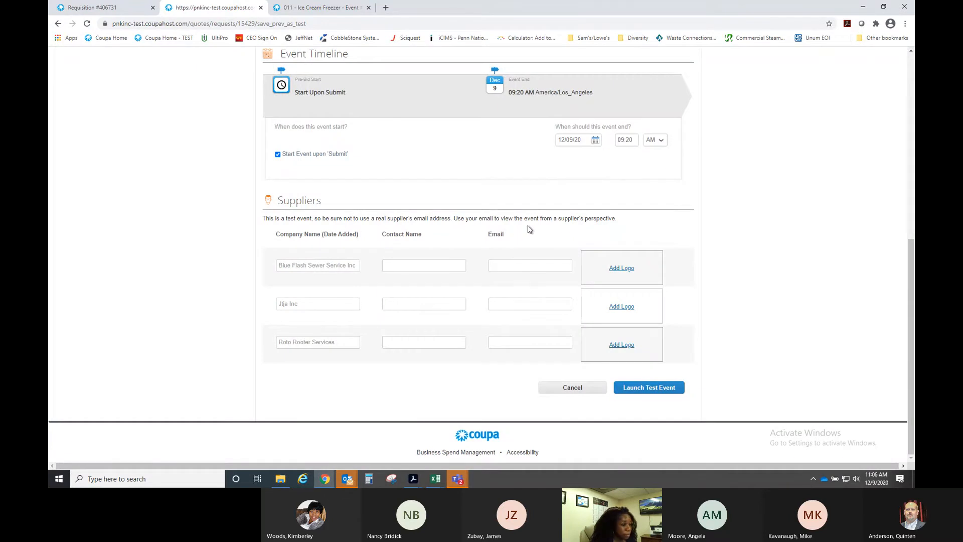
pyautogui.click(425, 265)
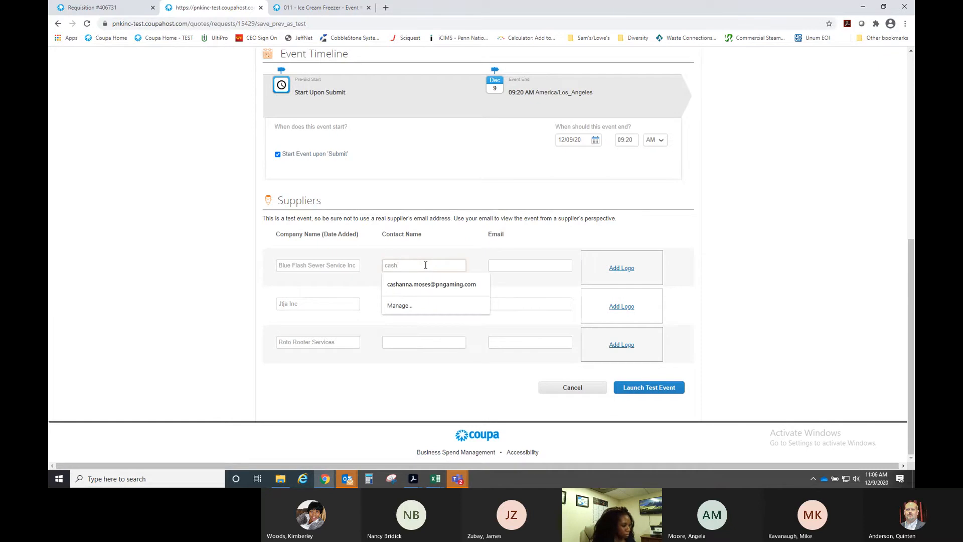
pyautogui.press('Tab')
pyautogui.write('c')
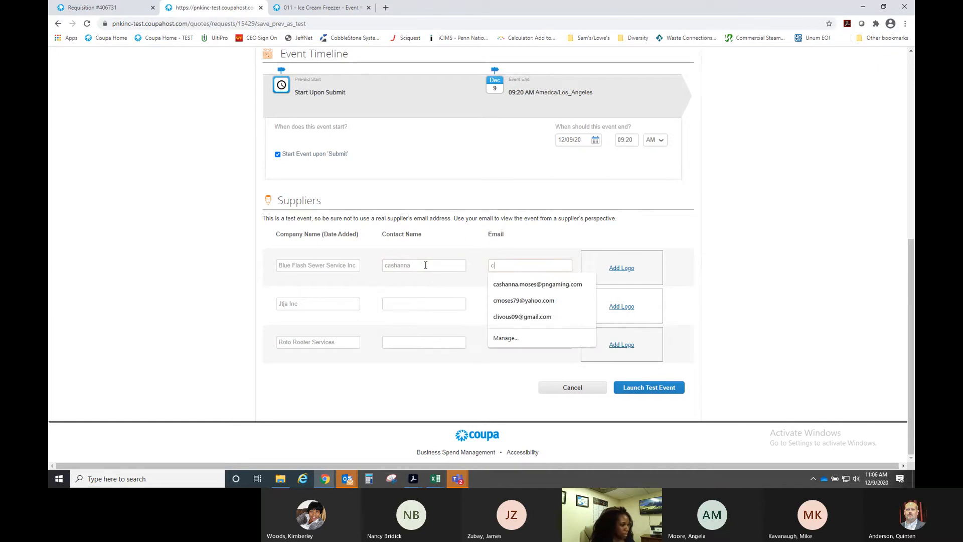
pyautogui.press('Down')
pyautogui.press('Return')
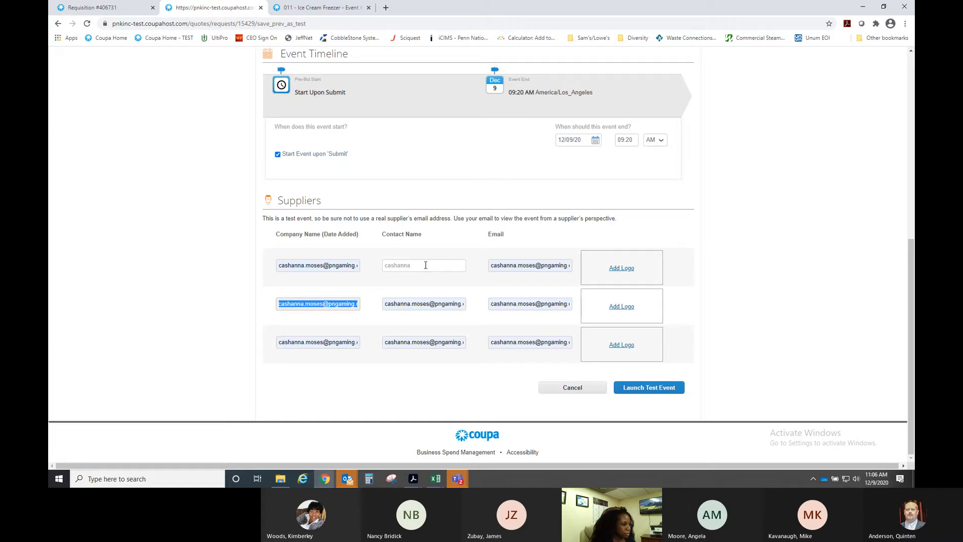
# - Clear the wrongly autofilled supplier fields and cancel this test event setup
pyautogui.click(425, 264)
pyautogui.click(349, 287)
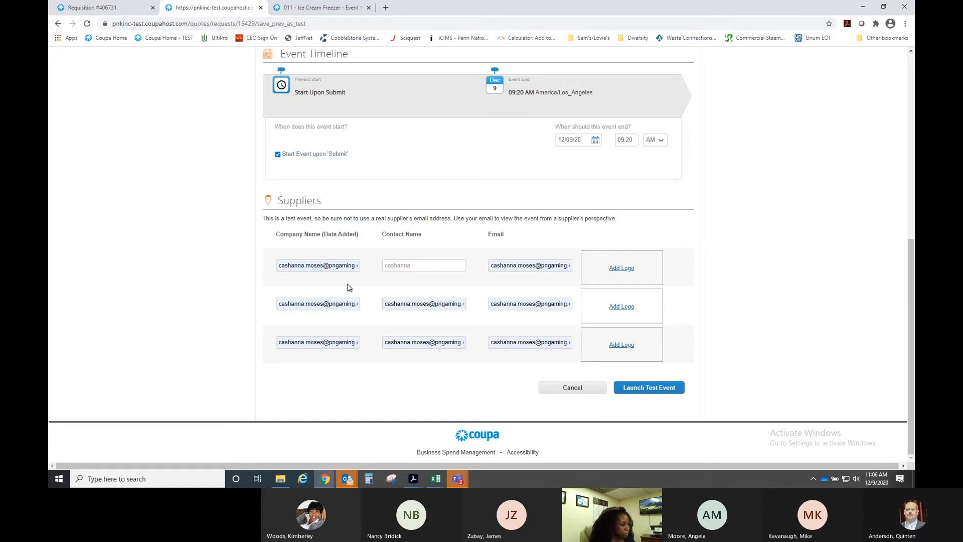
pyautogui.click(346, 266)
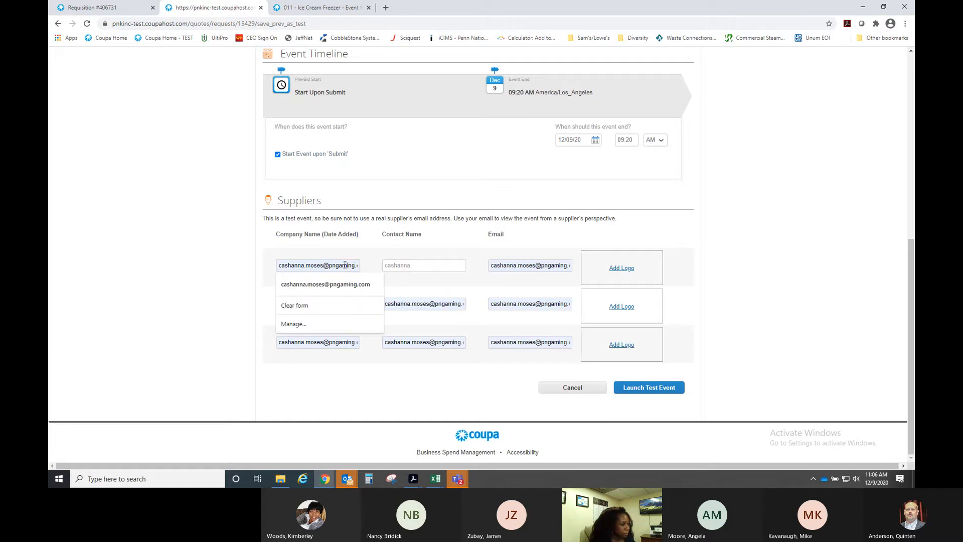
pyautogui.moveTo(280, 267); pyautogui.dragTo(361, 265)
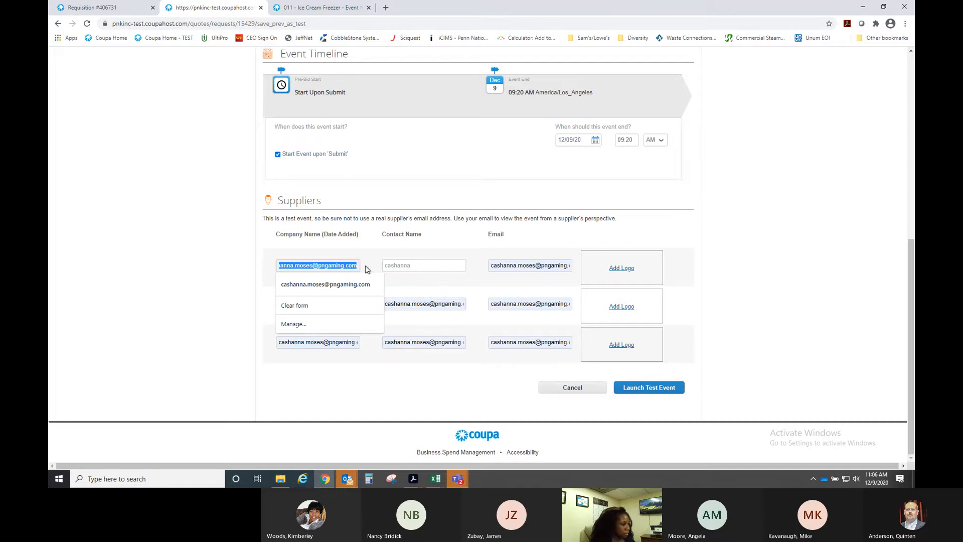
pyautogui.click(335, 307)
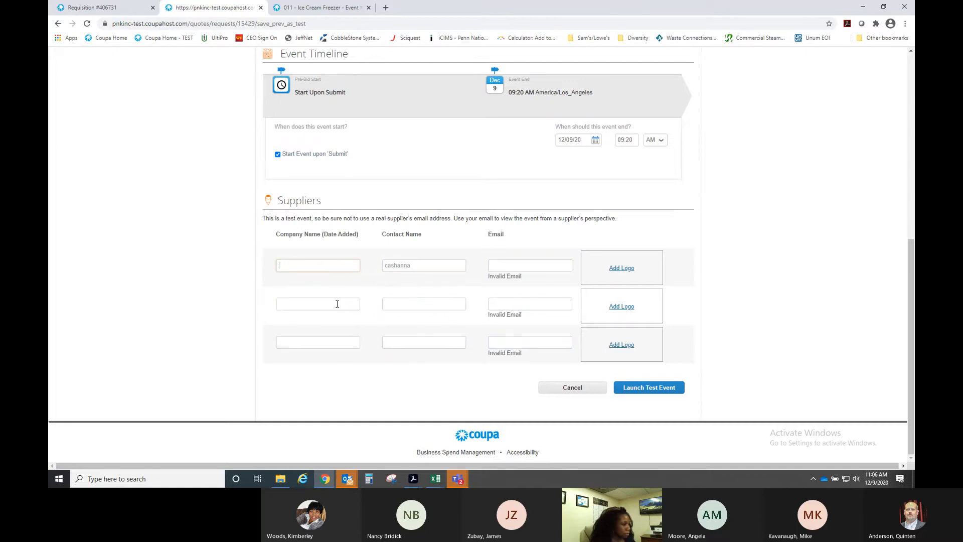
pyautogui.click(324, 264)
pyautogui.click(372, 249)
pyautogui.click(585, 389)
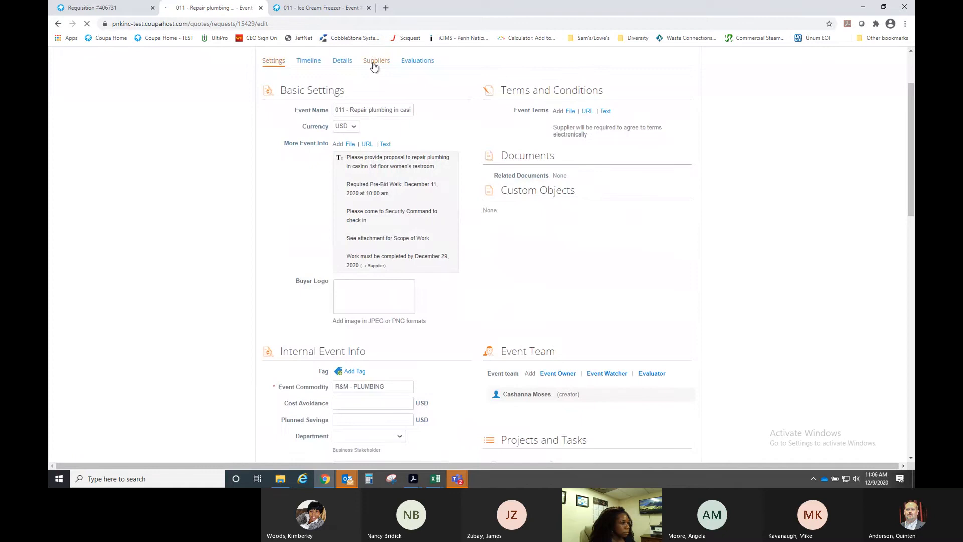
# - Return to the Suppliers tab and start a new test event
pyautogui.click(372, 62)
pyautogui.scroll(-1, 468, 193)
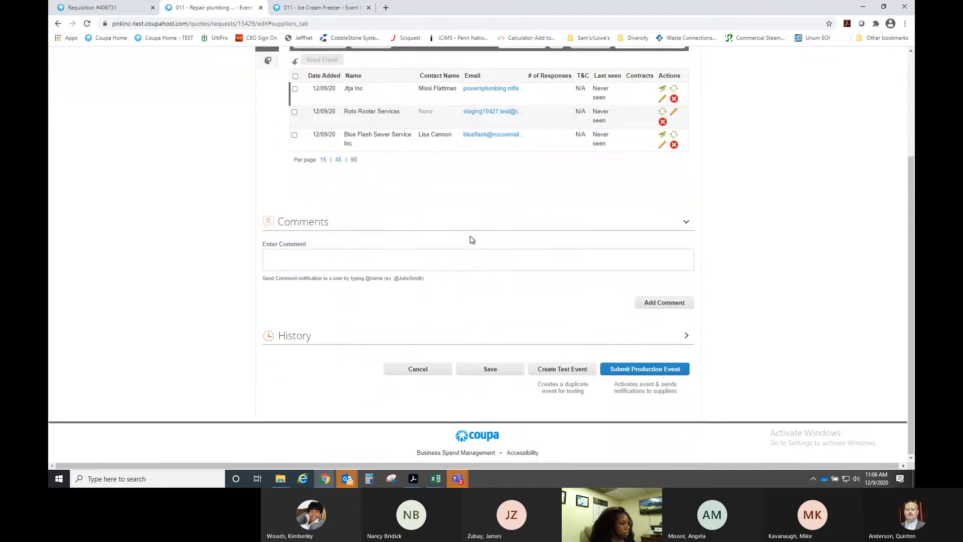
pyautogui.click(563, 368)
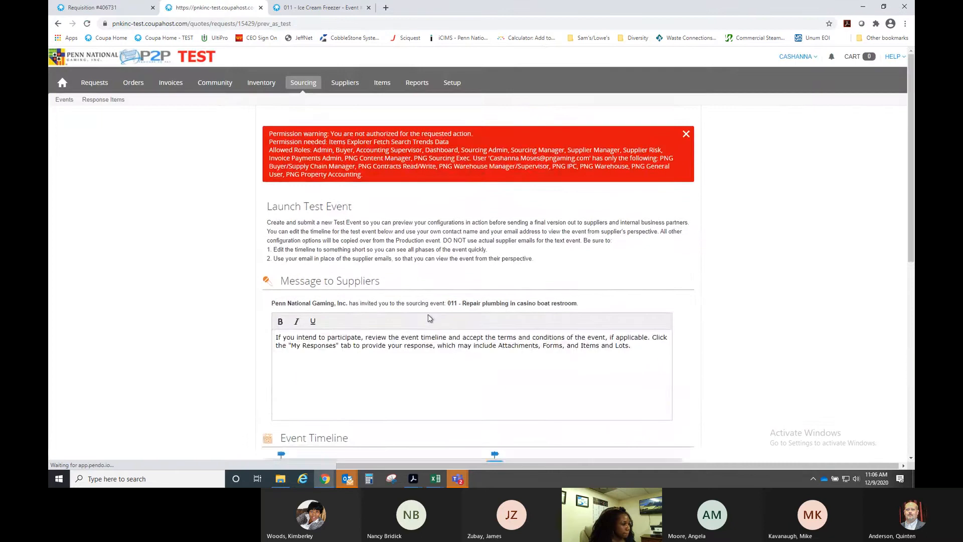
pyautogui.scroll(-5, 428, 316)
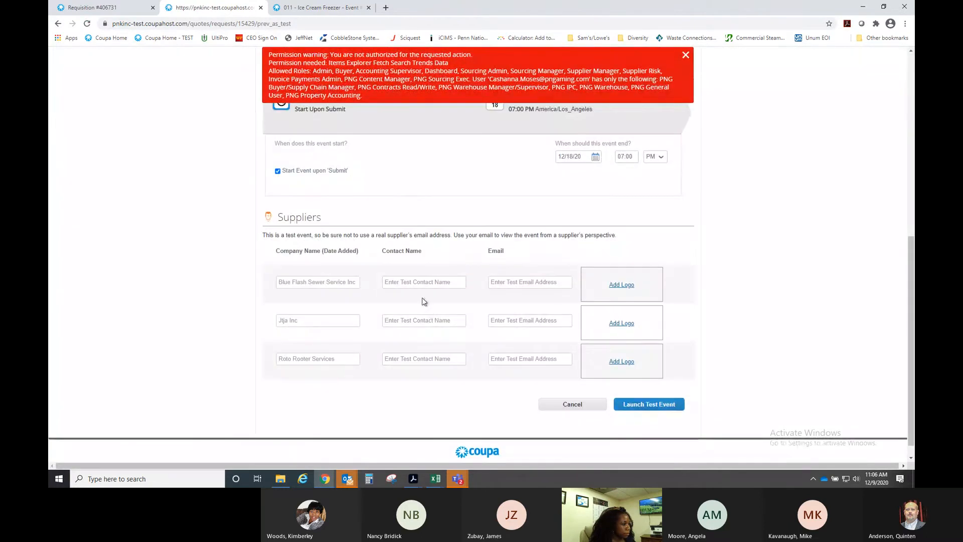
# - Enter your own contact name and email for the first supplier
pyautogui.click(419, 282)
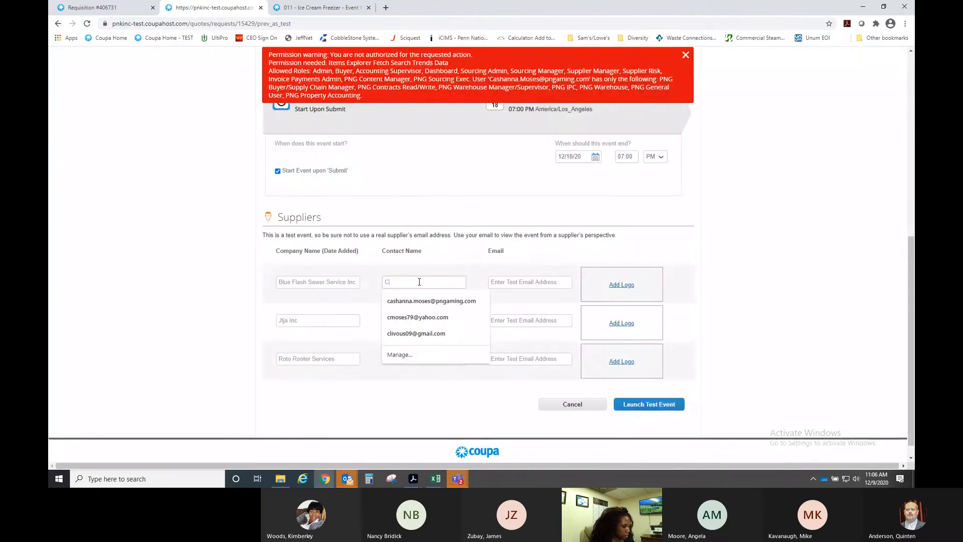
pyautogui.press('Tab')
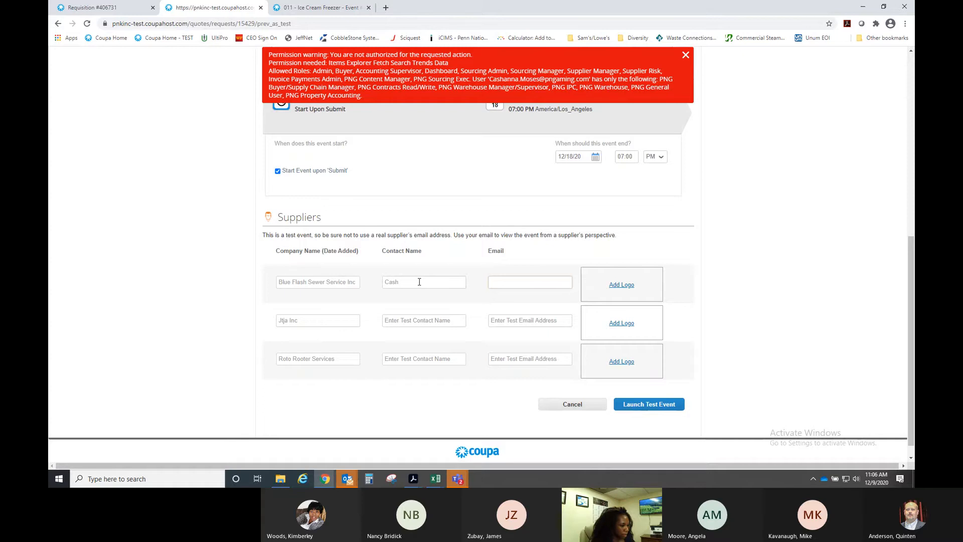
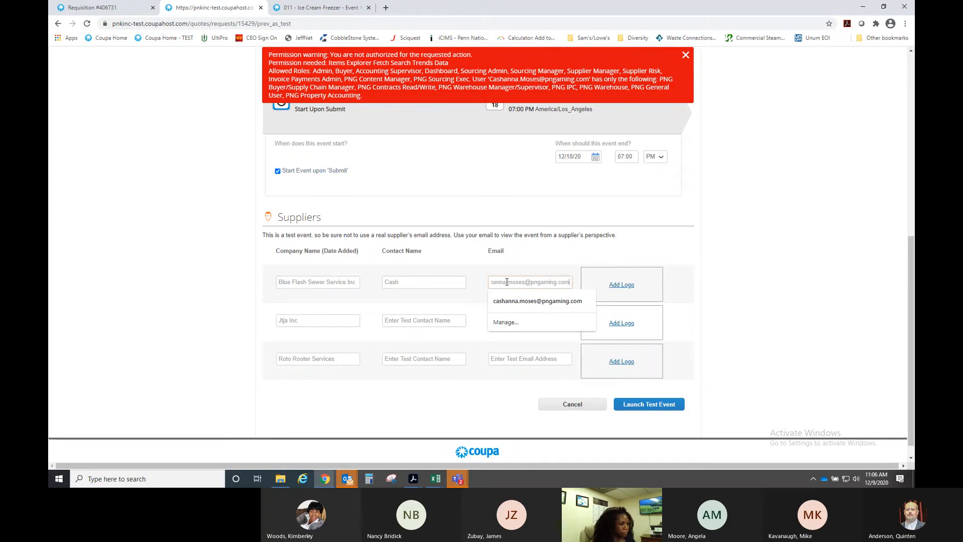
pyautogui.click(430, 307)
# - Enter the same test contact name and email for Jtja Inc and Roto Rooter Services
pyautogui.click(410, 321)
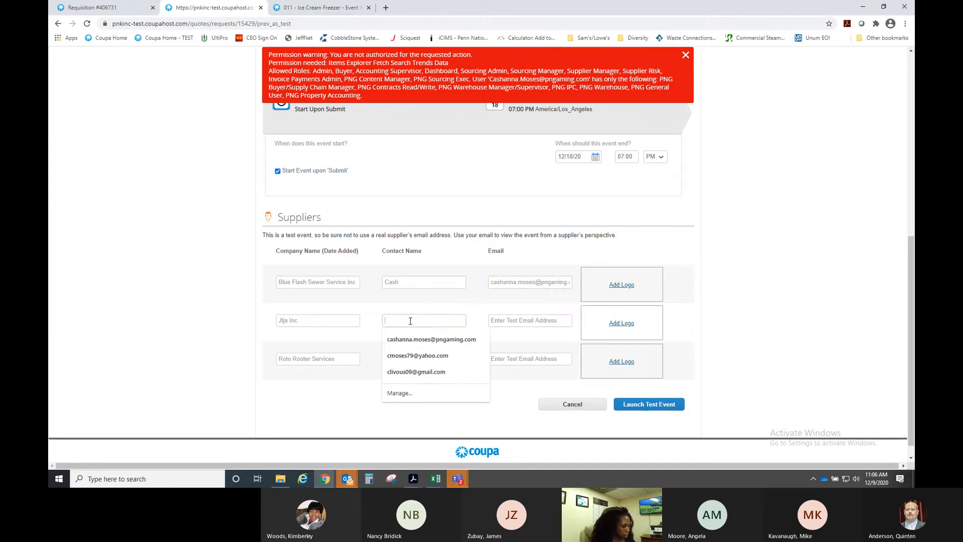
pyautogui.write('Cash')
pyautogui.press('Tab')
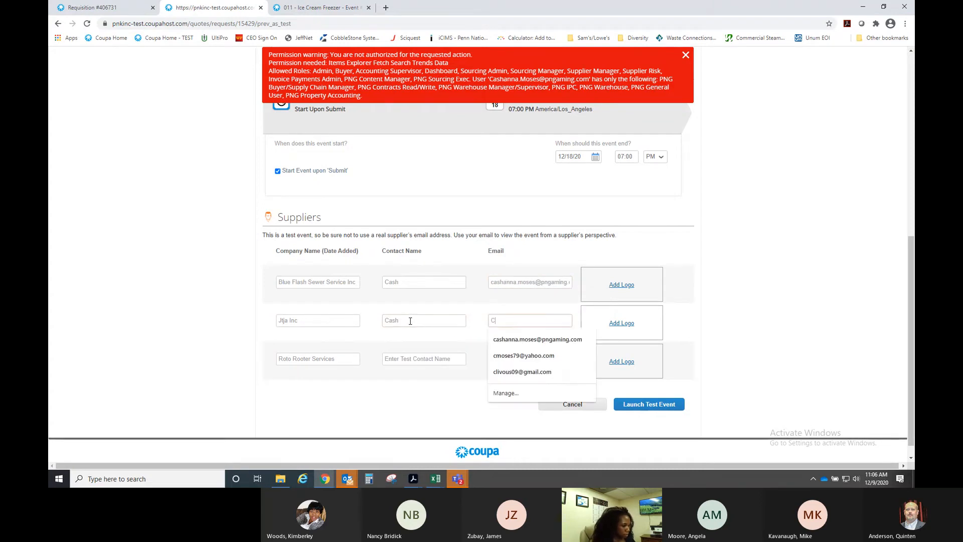
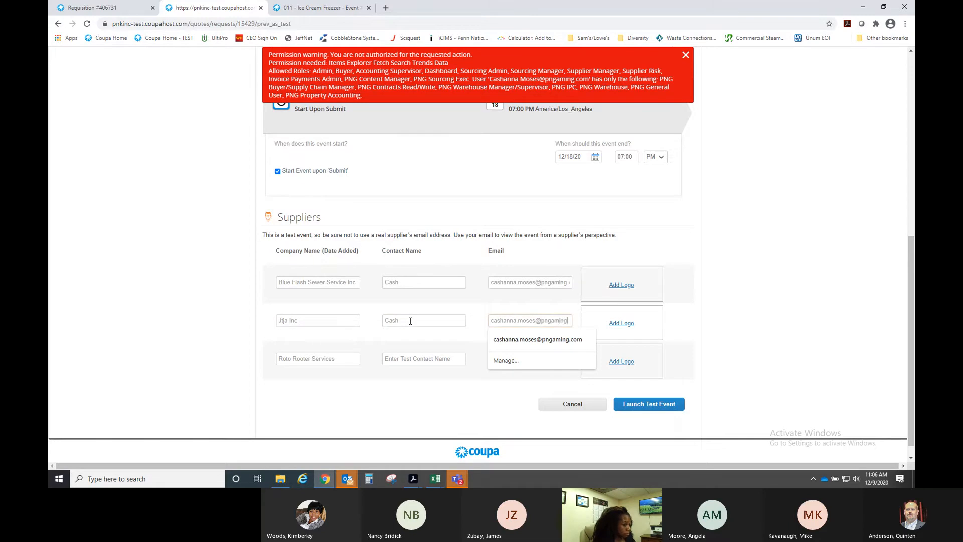
pyautogui.click(402, 360)
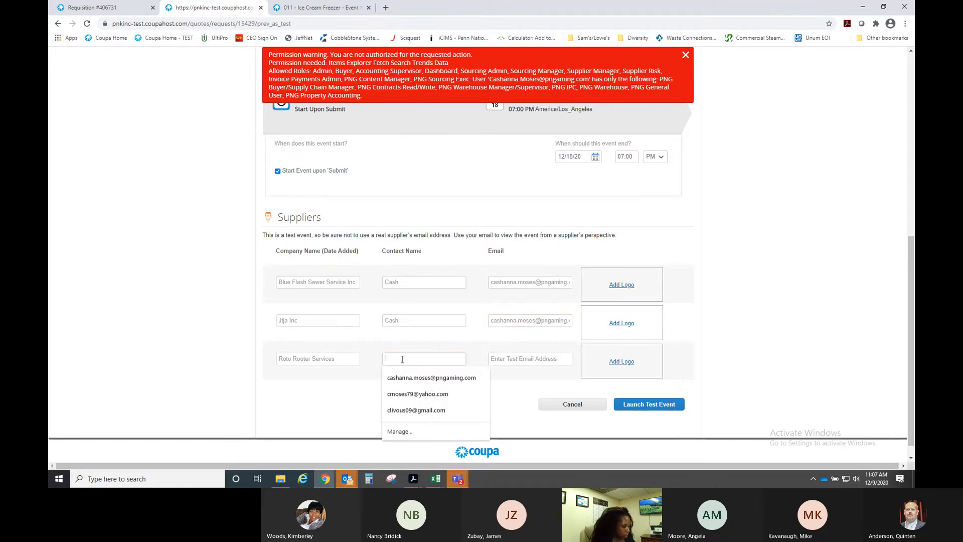
pyautogui.write('Cash')
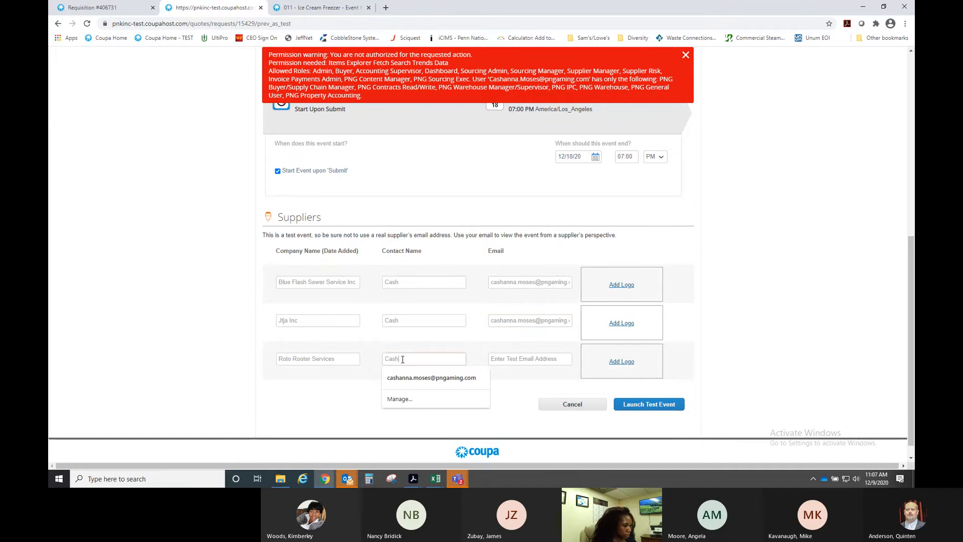
pyautogui.click(540, 358)
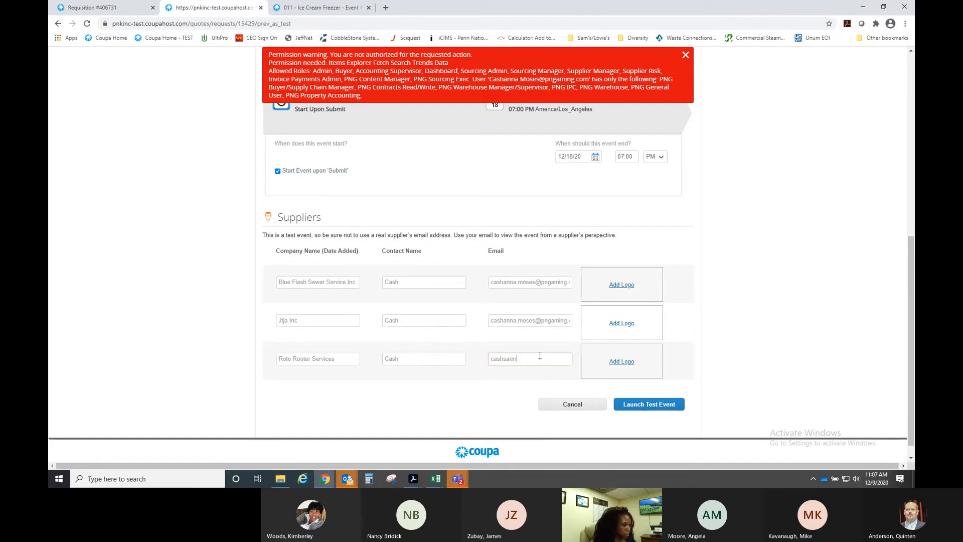
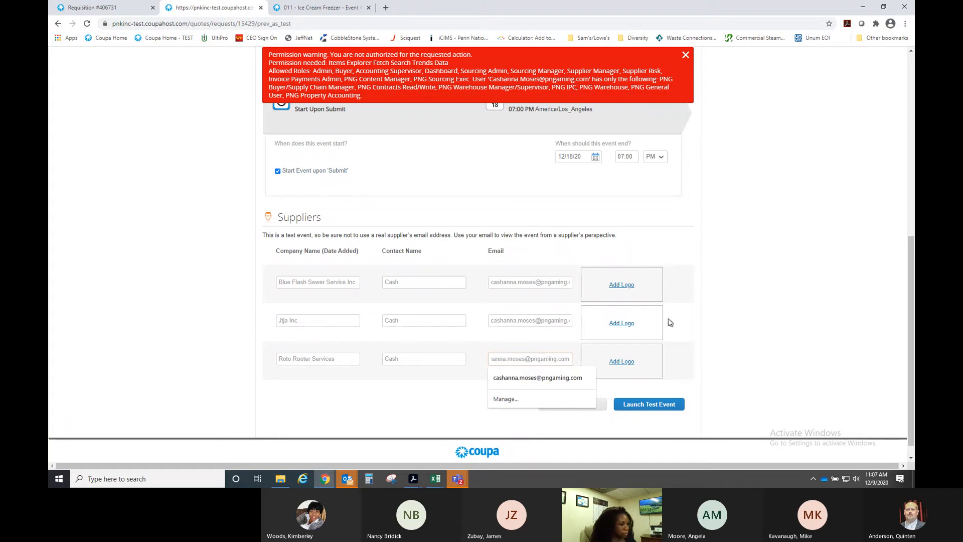
pyautogui.click(678, 385)
pyautogui.click(661, 407)
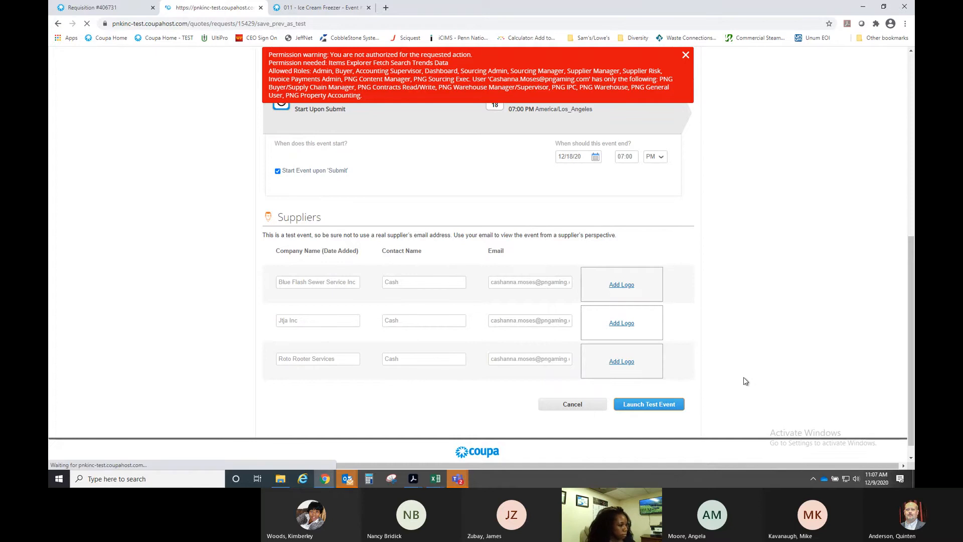
pyautogui.scroll(-7, 726, 361)
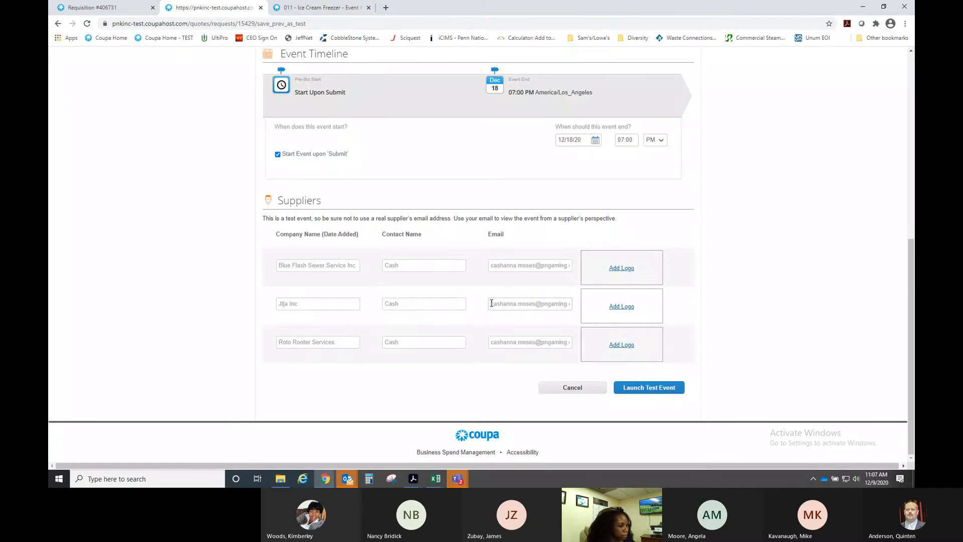
pyautogui.moveTo(488, 306); pyautogui.dragTo(575, 306)
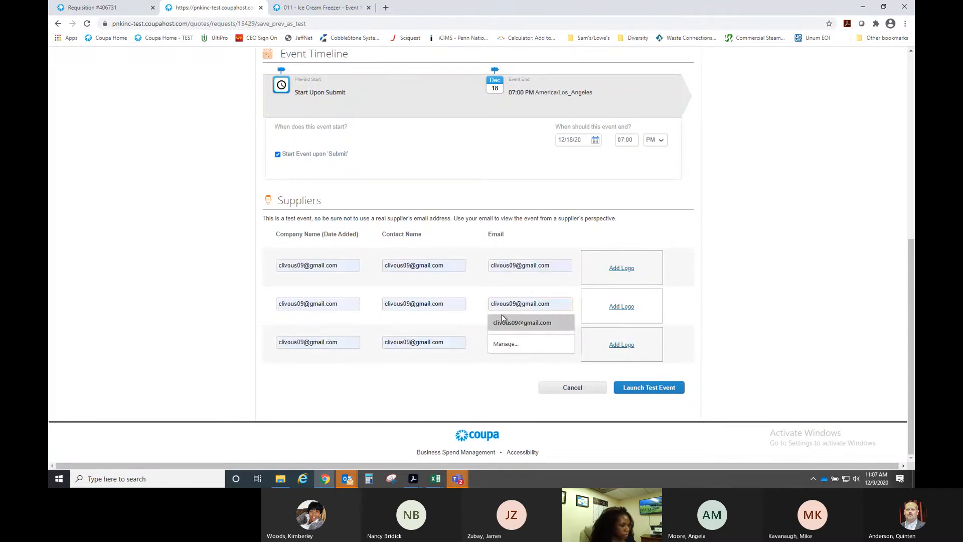
pyautogui.click(451, 328)
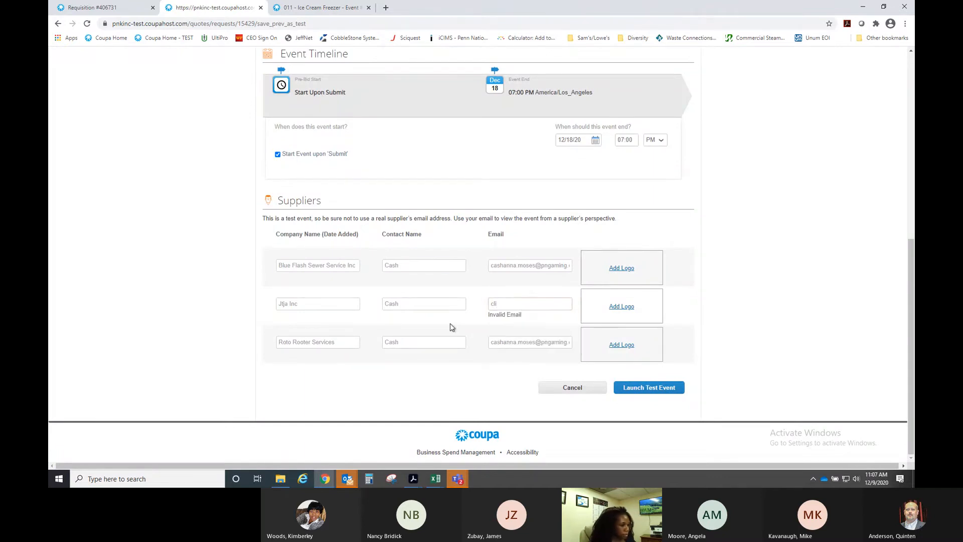
pyautogui.click(508, 303)
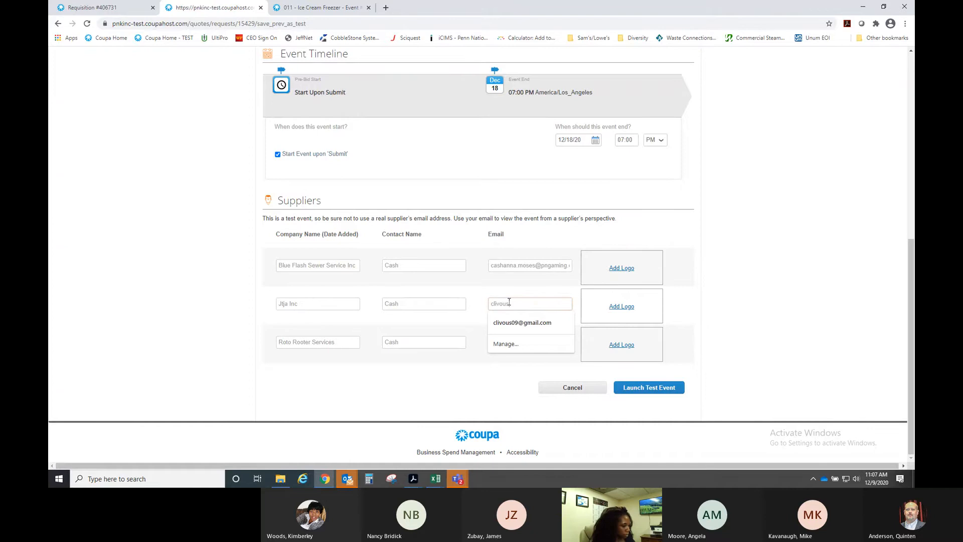
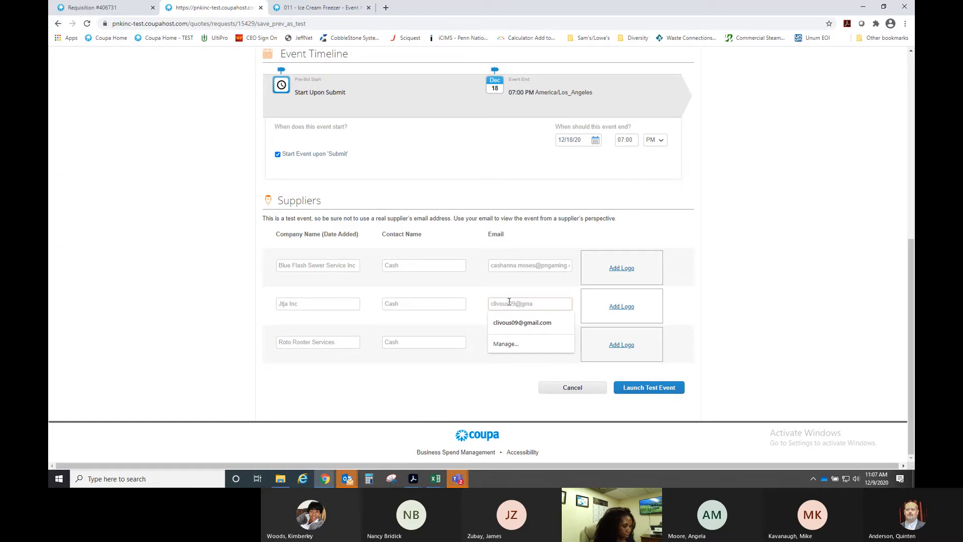
pyautogui.click(482, 331)
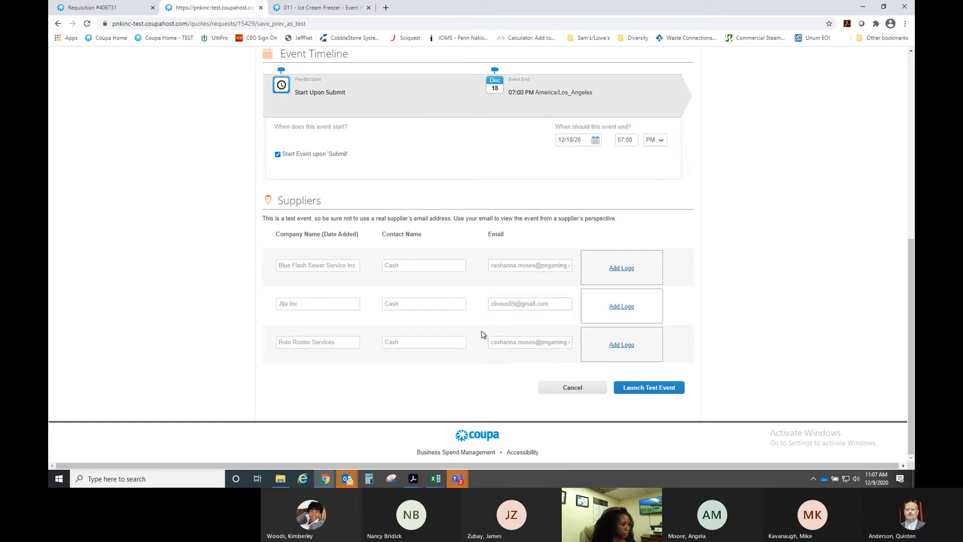
# - Replace Roto Rooter Services' email with a Yahoo address and launch the test event again
pyautogui.click(505, 341)
pyautogui.moveTo(488, 340); pyautogui.dragTo(754, 331)
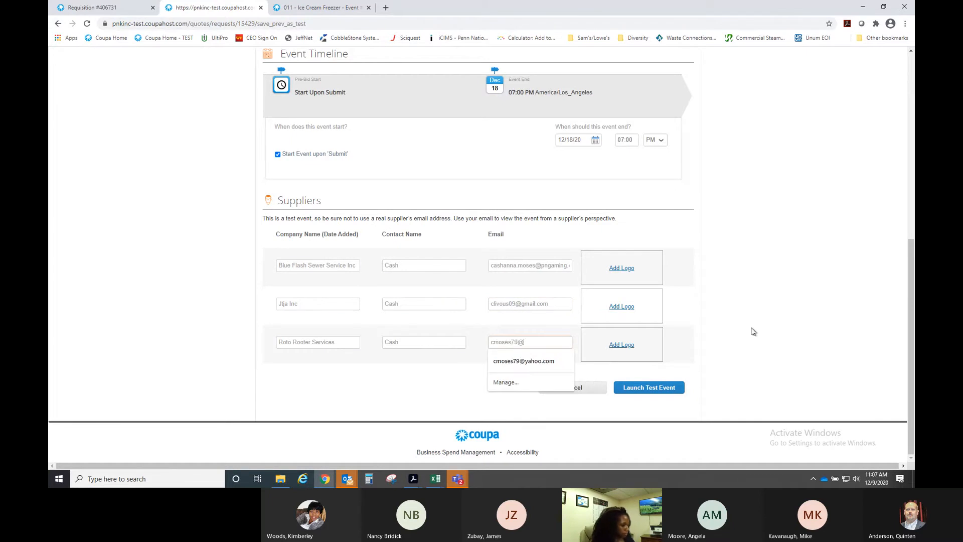
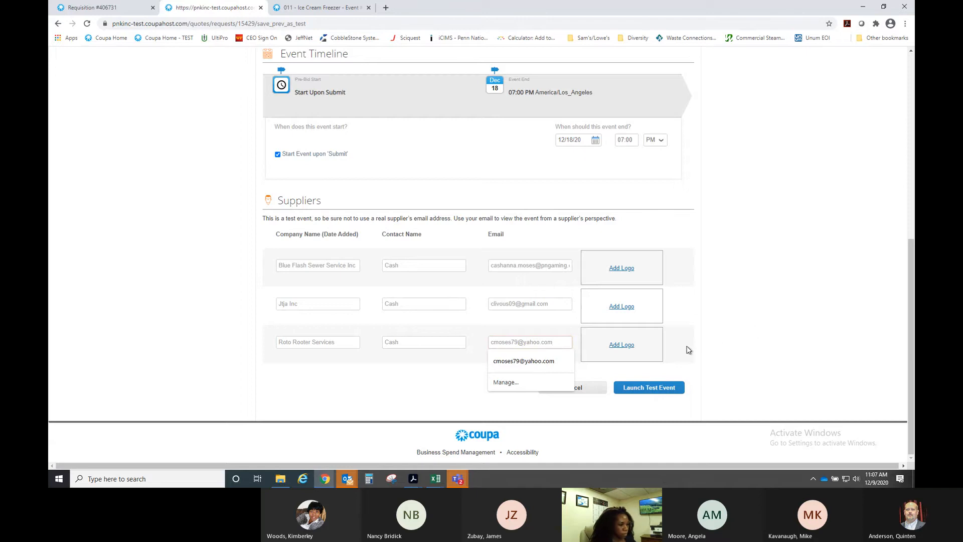
pyautogui.click(687, 351)
pyautogui.click(658, 391)
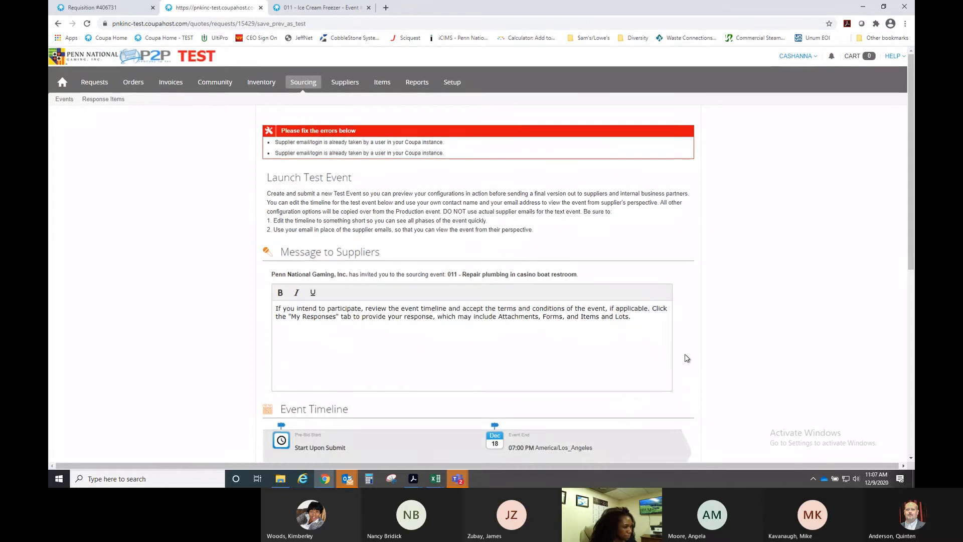
pyautogui.scroll(-7, 686, 356)
pyautogui.click(512, 265)
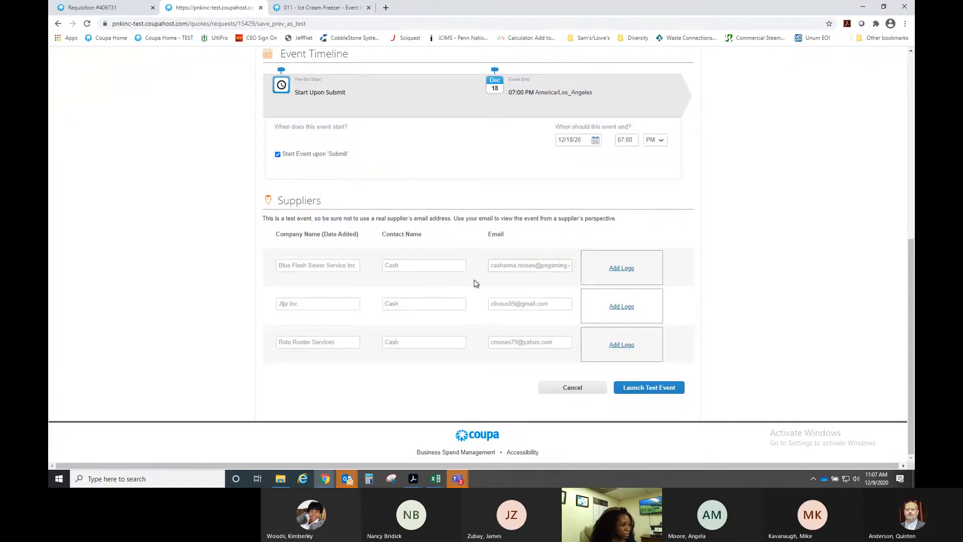
pyautogui.click(493, 265)
pyautogui.moveTo(493, 266); pyautogui.dragTo(773, 269)
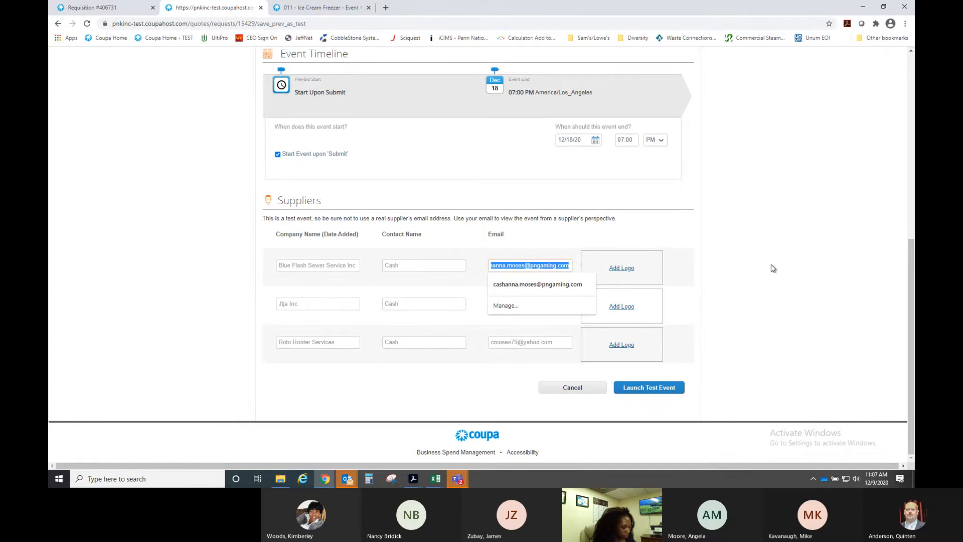
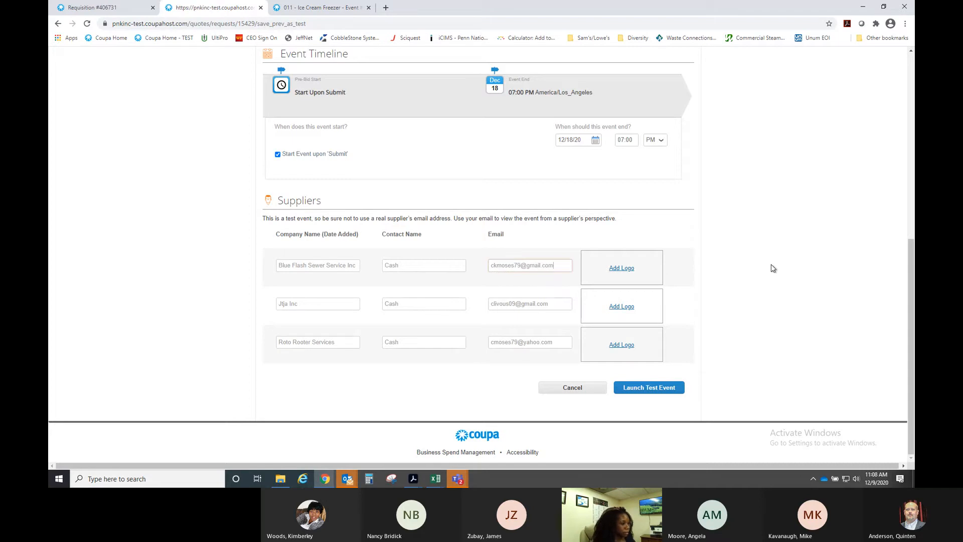
# - Launch the test event and open event 15433 from Sourcing Manager
pyautogui.click(647, 393)
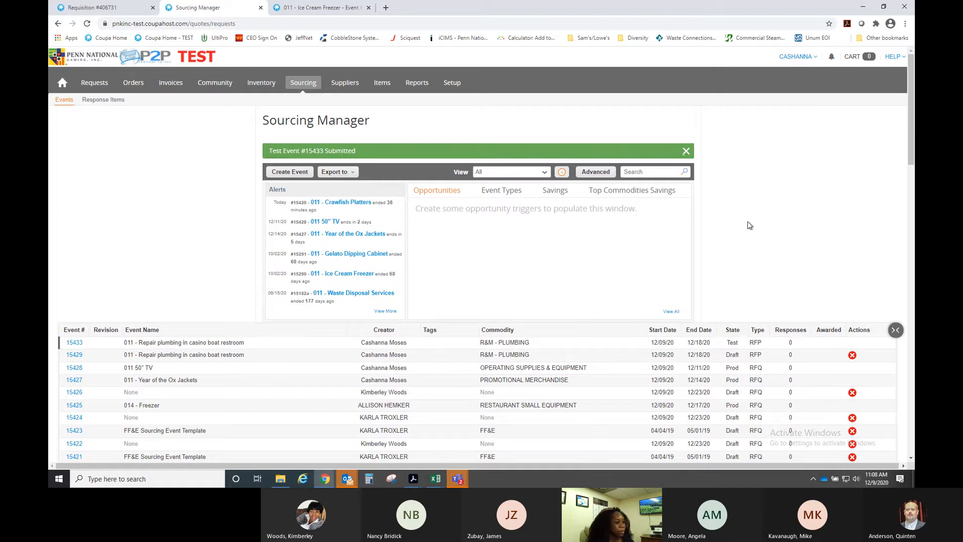
pyautogui.scroll(-2, 748, 224)
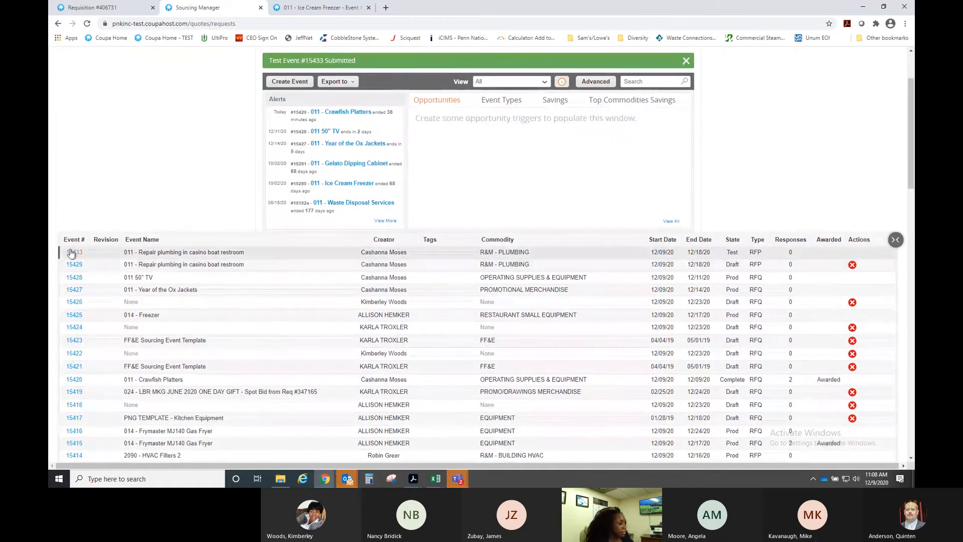
pyautogui.click(74, 252)
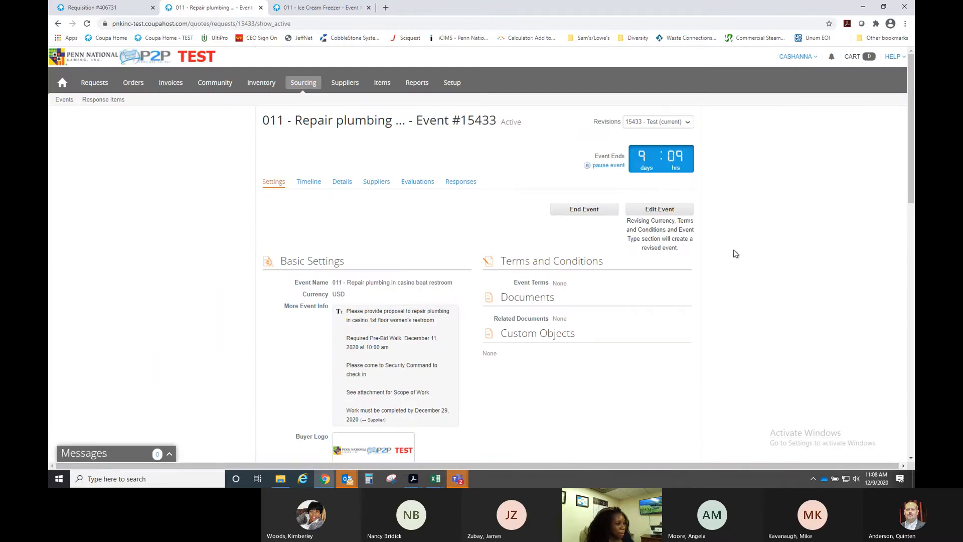
# - Review event 15433's settings and its three invited suppliers, then return to Settings
pyautogui.scroll(-10, 736, 254)
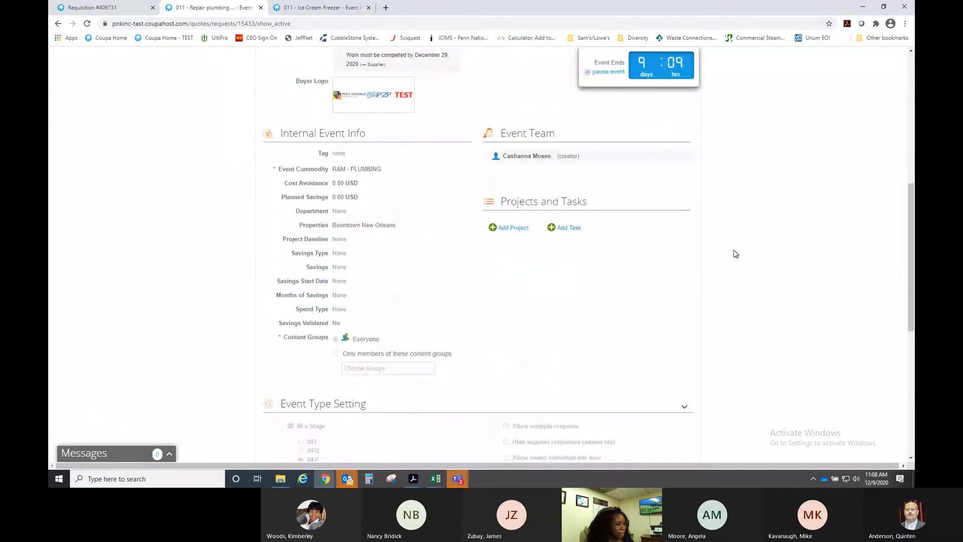
pyautogui.scroll(-2, 736, 254)
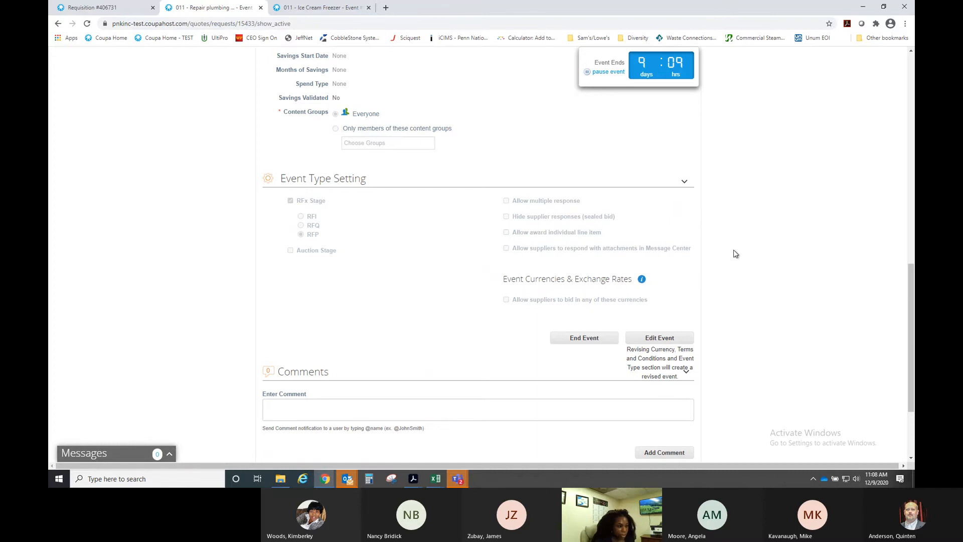
pyautogui.scroll(6, 758, 237)
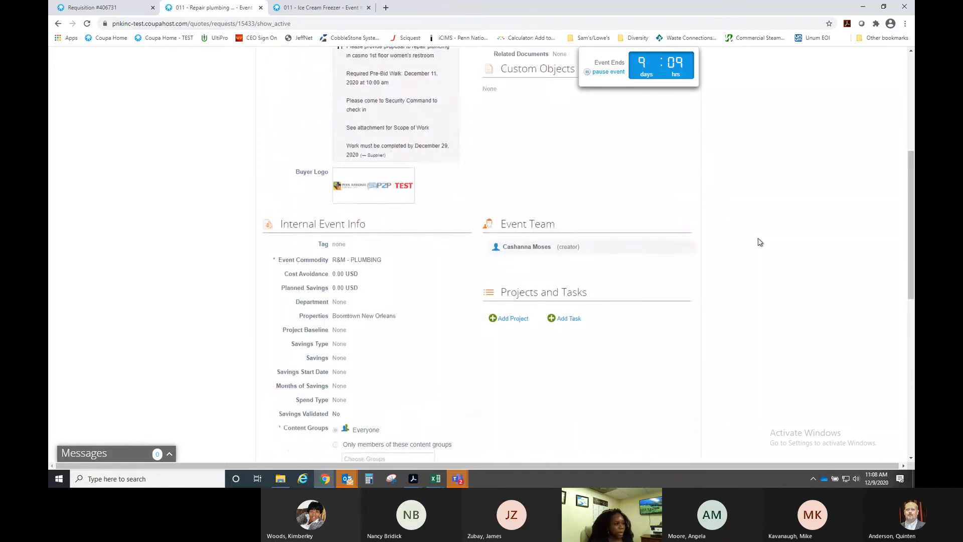
pyautogui.scroll(4, 758, 241)
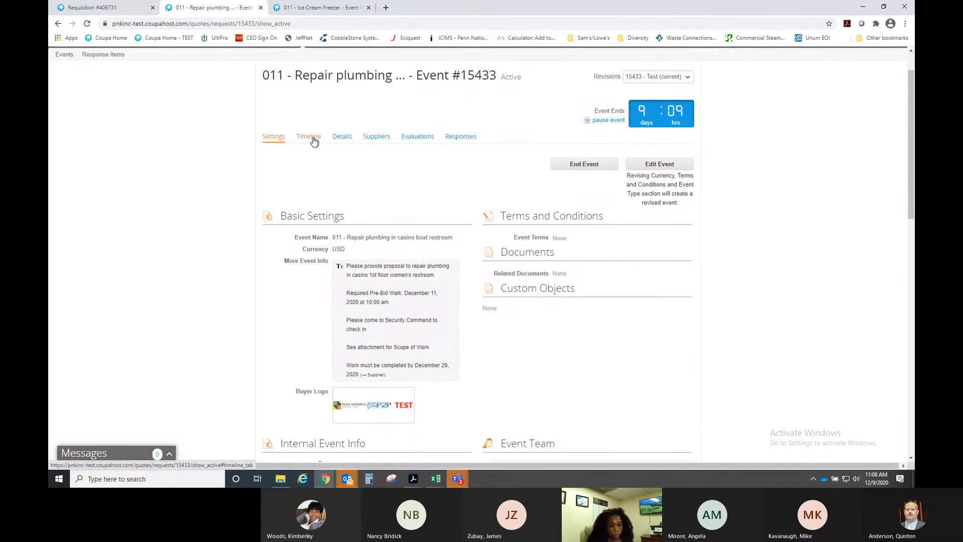
pyautogui.click(385, 142)
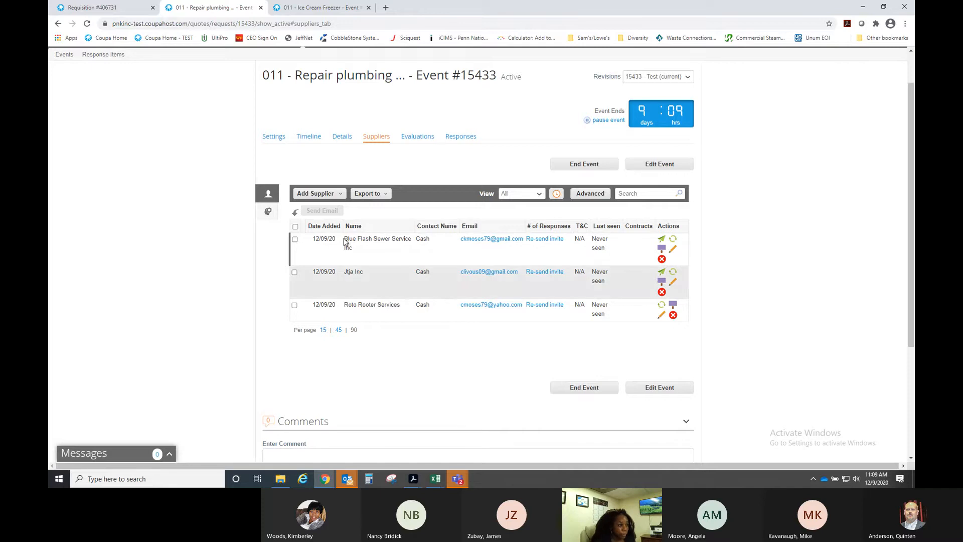
pyautogui.click(273, 137)
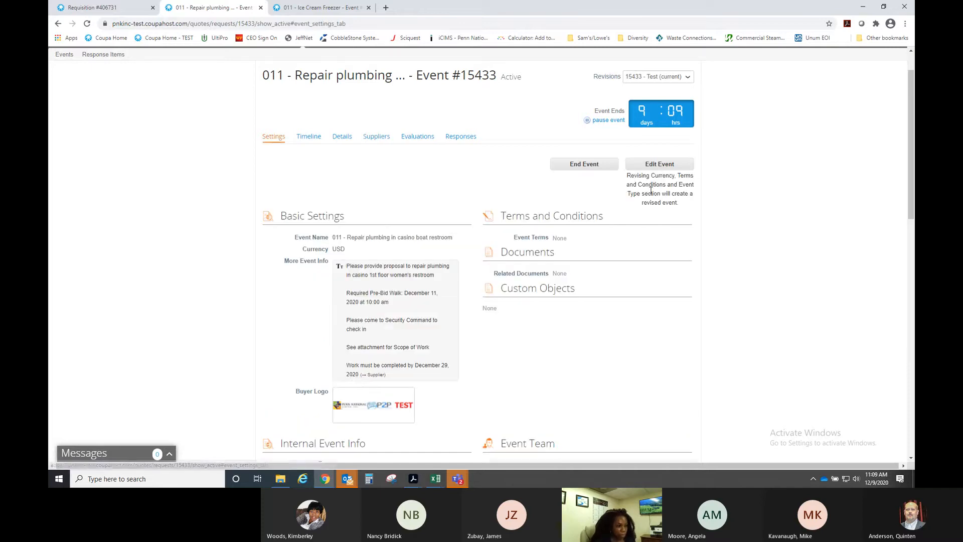
# - Edit event #15433 and show its Details with the pricing-proposal attachment and Diversity questionnaire
pyautogui.click(661, 165)
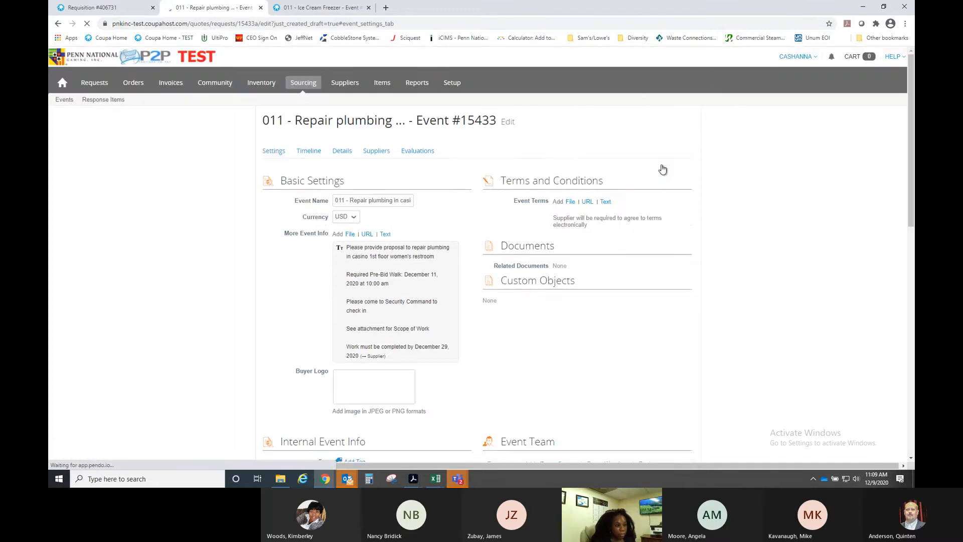
pyautogui.scroll(-3, 469, 281)
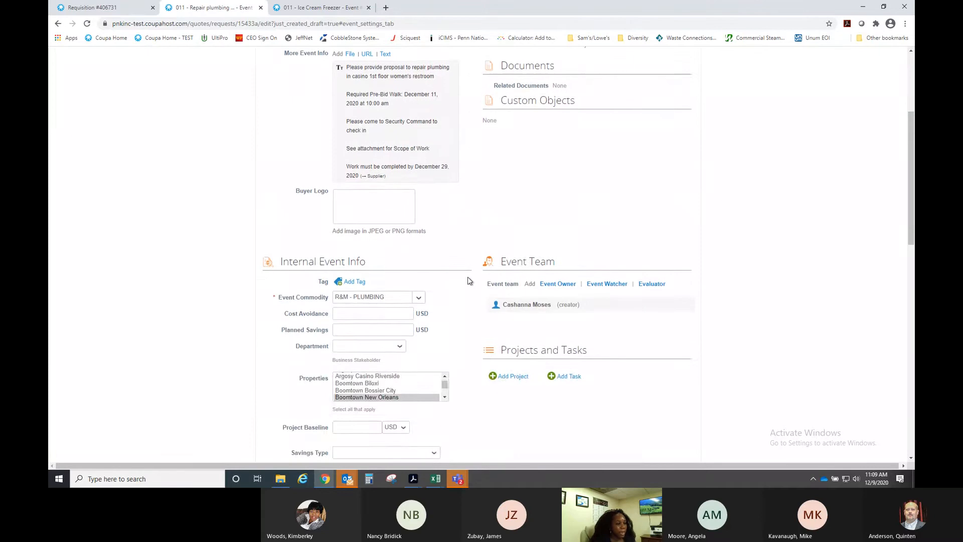
pyautogui.scroll(4, 468, 280)
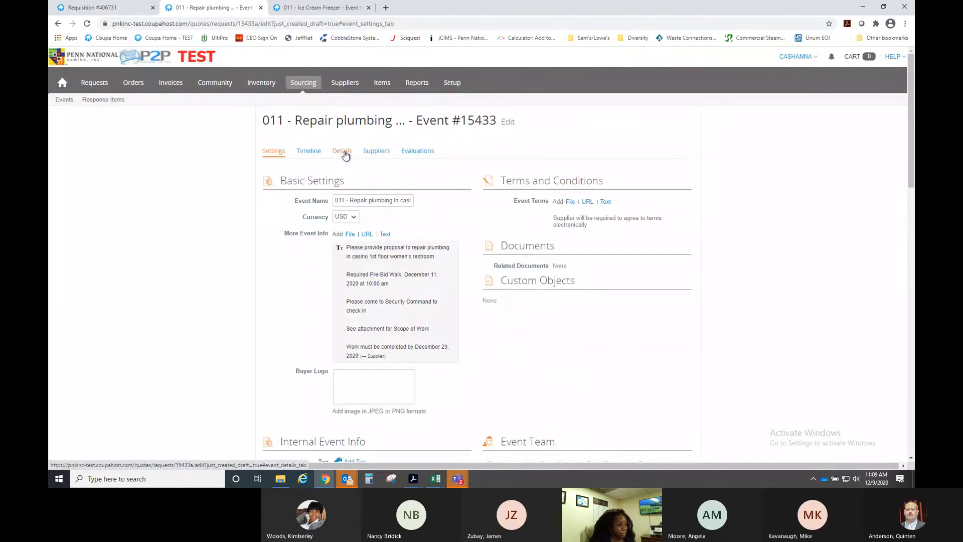
pyautogui.click(345, 154)
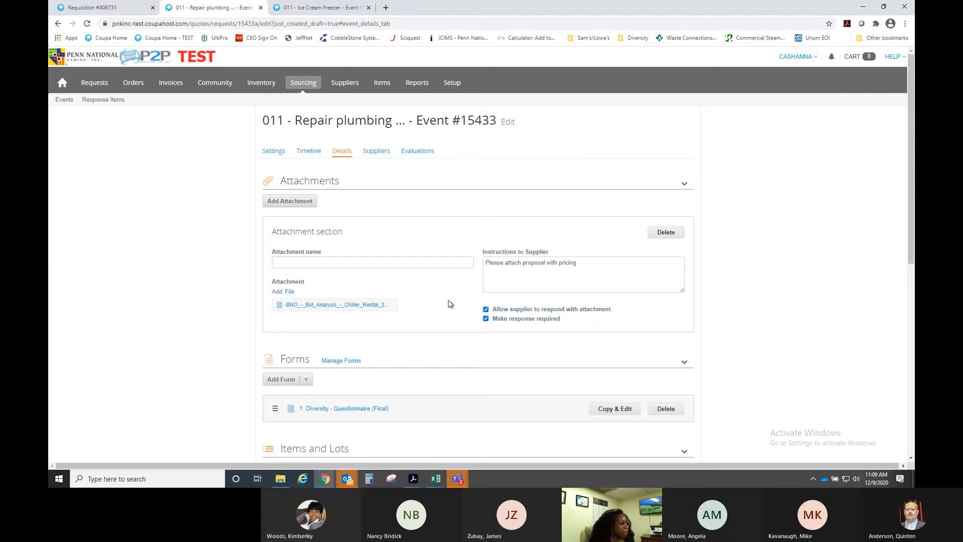
# - Upload Boomers Back Porch - 1 from the Pictures folder as a second event attachment
pyautogui.click(290, 293)
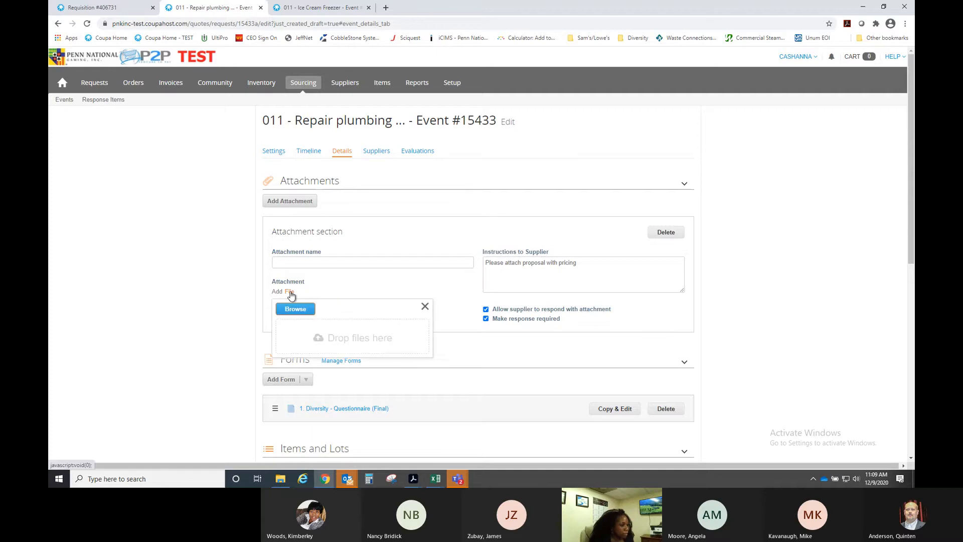
pyautogui.click(292, 309)
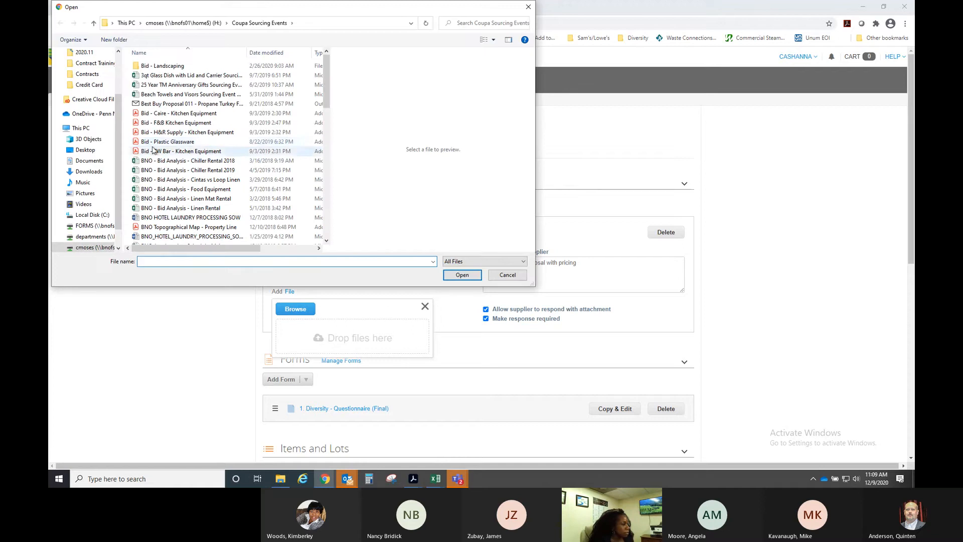
pyautogui.click(85, 194)
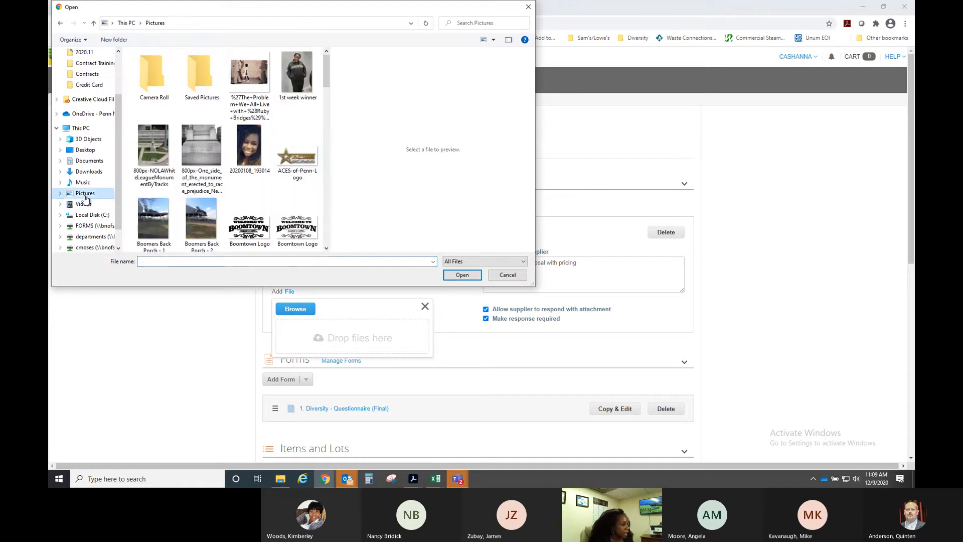
pyautogui.scroll(-3, 288, 141)
pyautogui.scroll(-10, 288, 142)
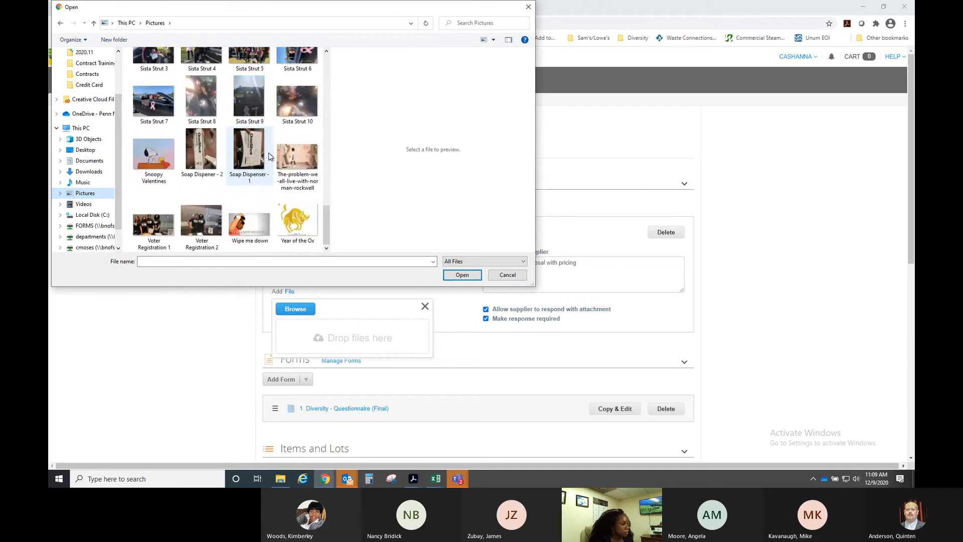
pyautogui.scroll(12, 269, 156)
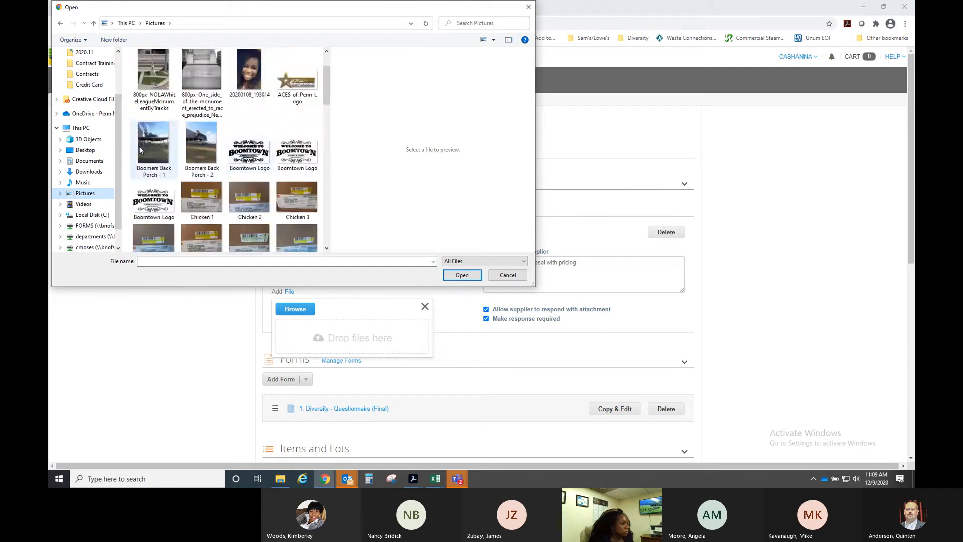
pyautogui.scroll(2, 245, 139)
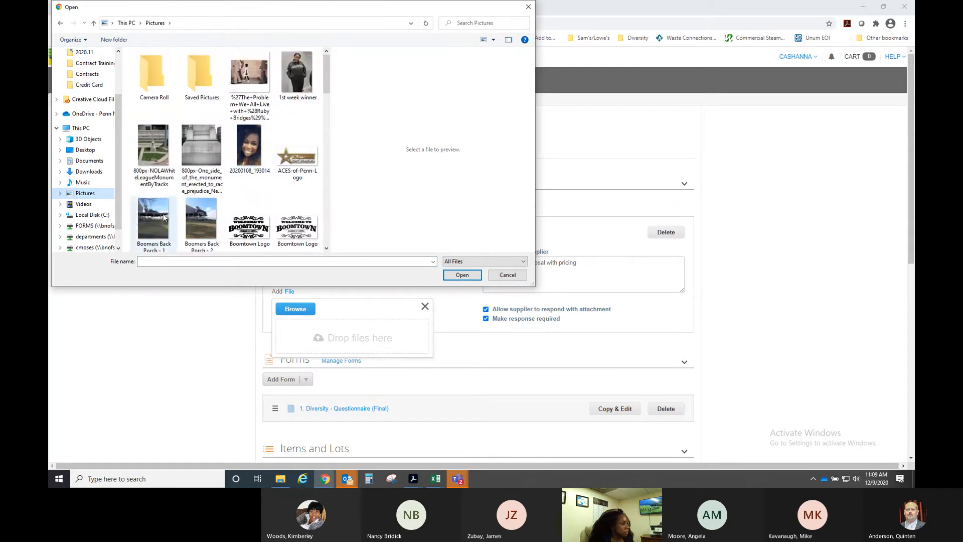
pyautogui.click(157, 220)
pyautogui.click(462, 275)
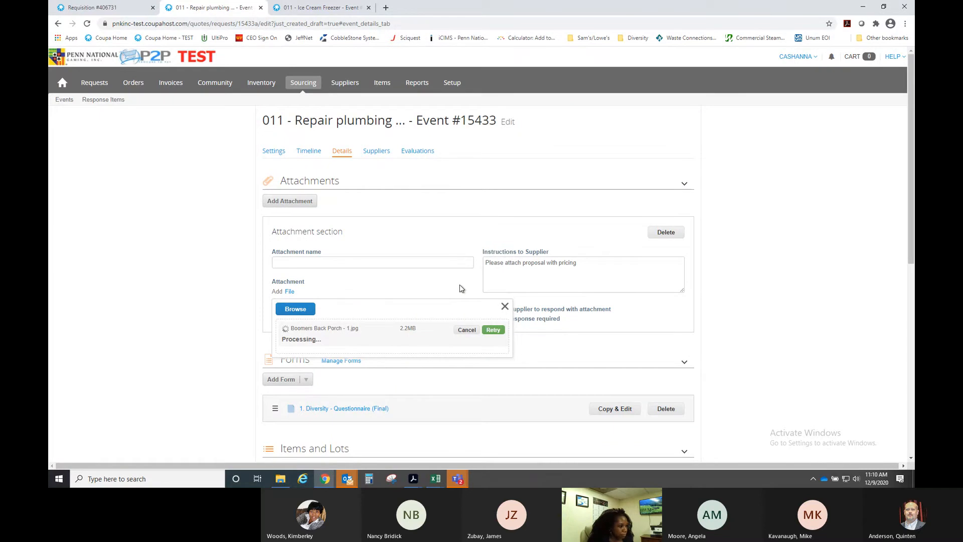
pyautogui.scroll(-4, 460, 288)
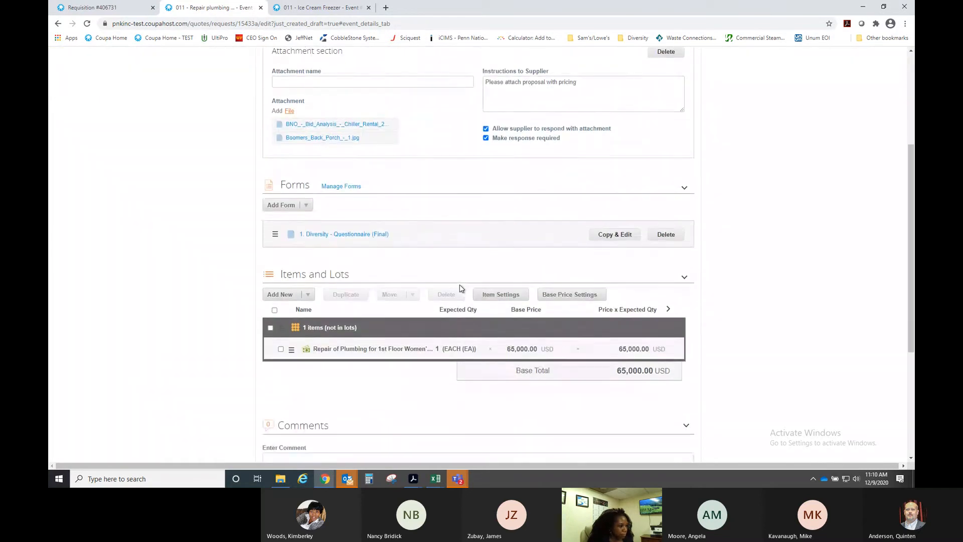
pyautogui.scroll(-3, 460, 284)
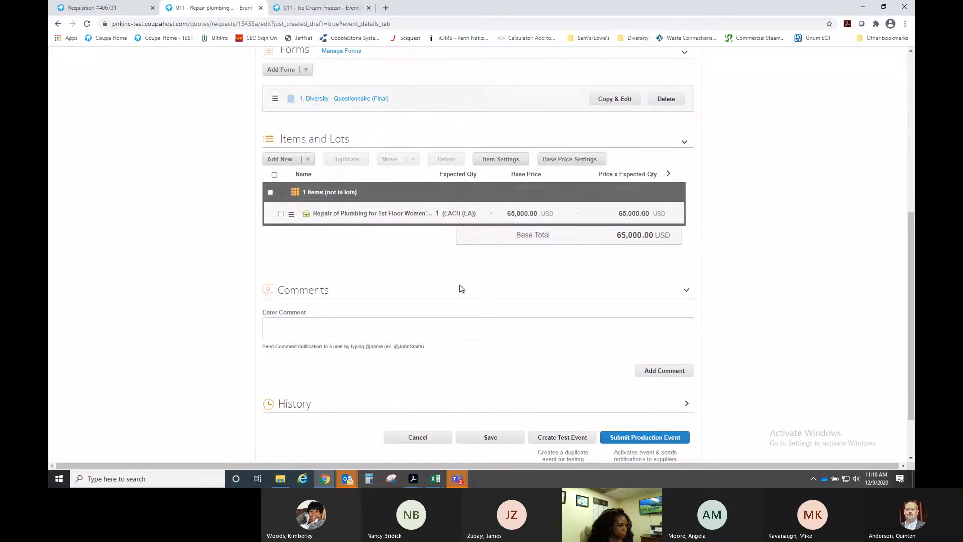
pyautogui.scroll(3, 459, 286)
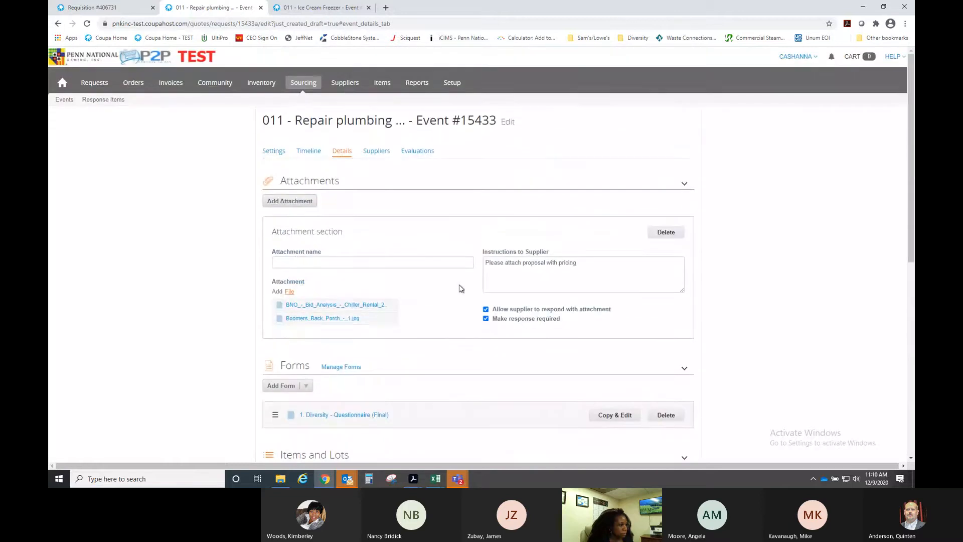
# - Switch to event #15433's Settings and look over its basic settings
pyautogui.click(274, 151)
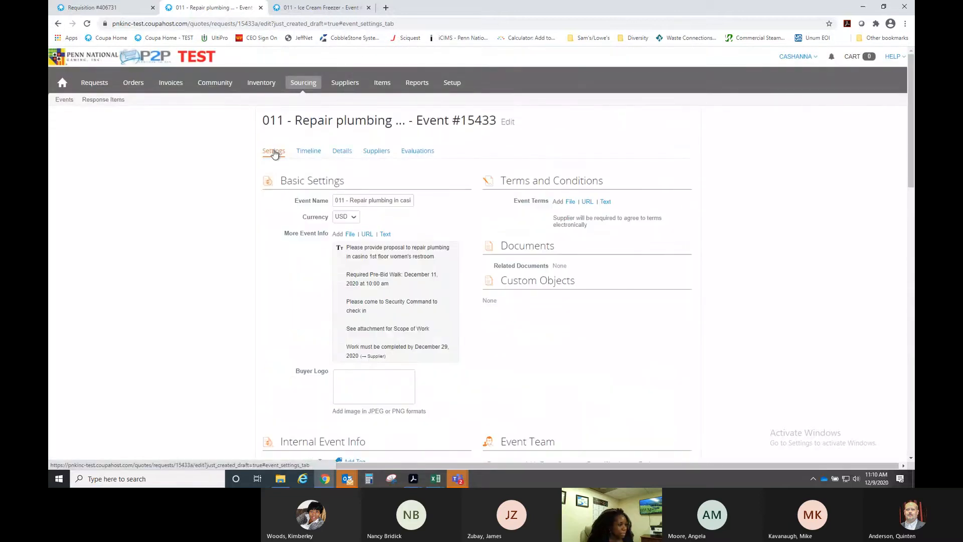
pyautogui.scroll(-5, 675, 224)
pyautogui.scroll(-5, 675, 228)
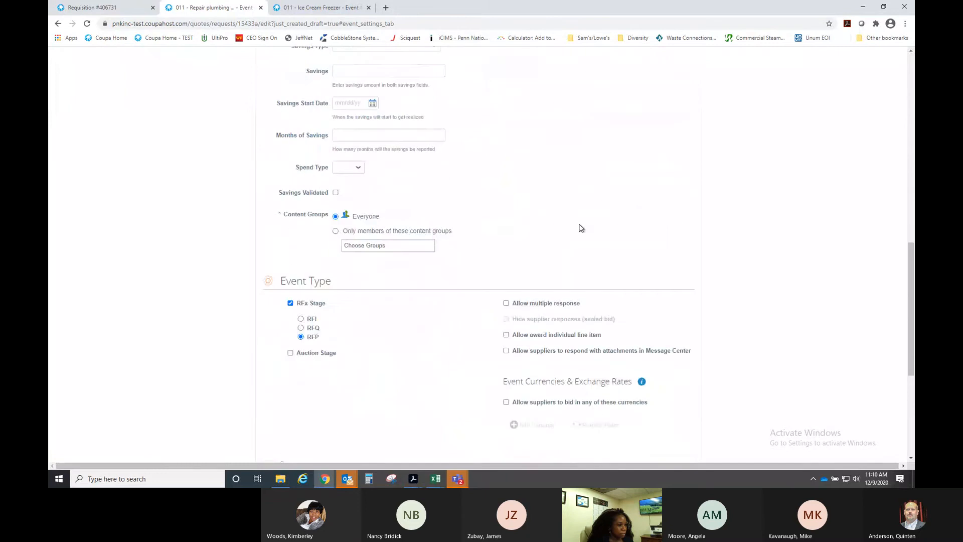
pyautogui.scroll(10, 511, 225)
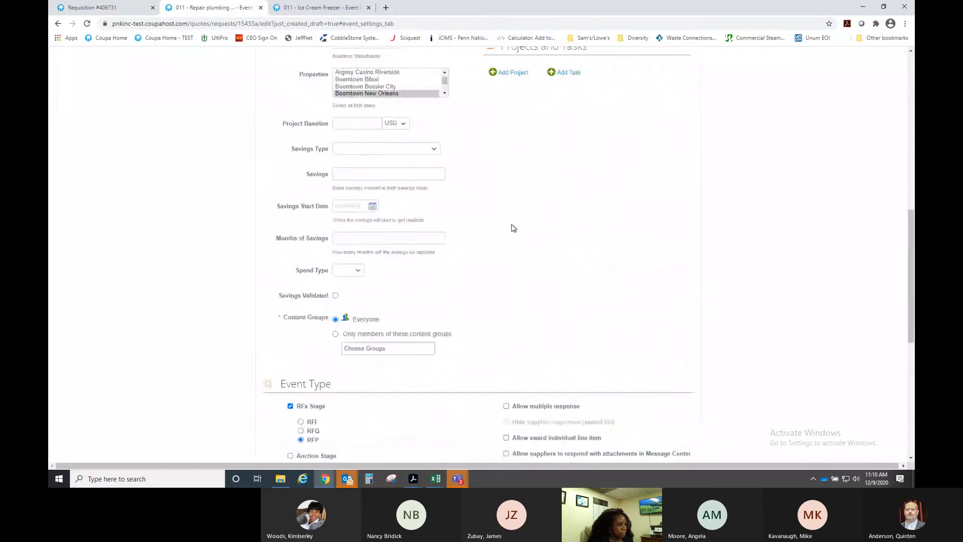
pyautogui.scroll(3, 689, 216)
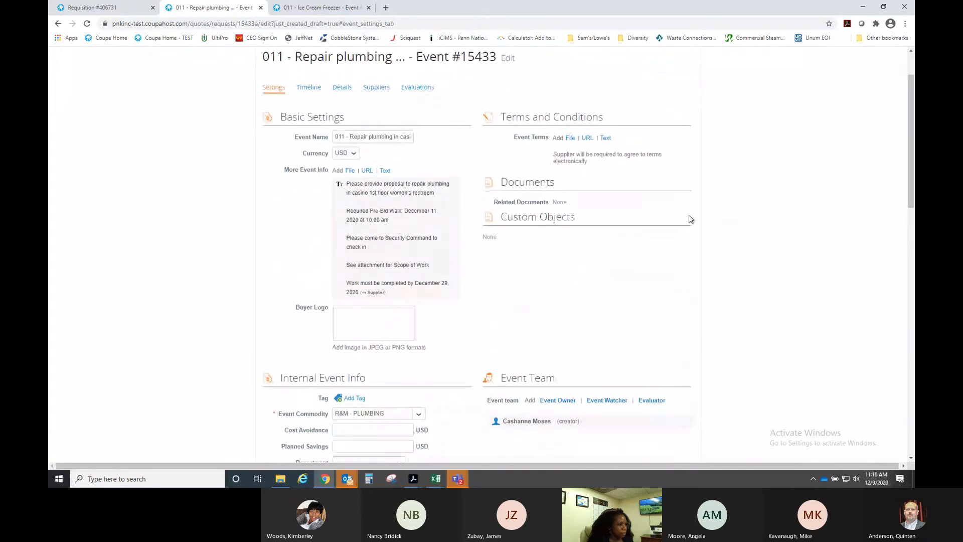
pyautogui.scroll(-10, 690, 217)
pyautogui.scroll(-5, 636, 256)
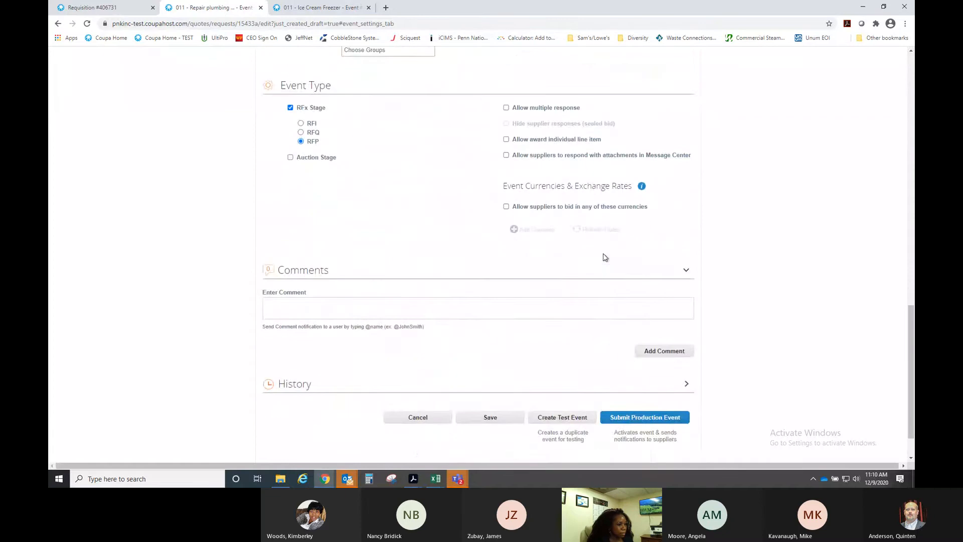
# - Start a test event, review the Launch Test Event page, and cancel it
pyautogui.click(537, 365)
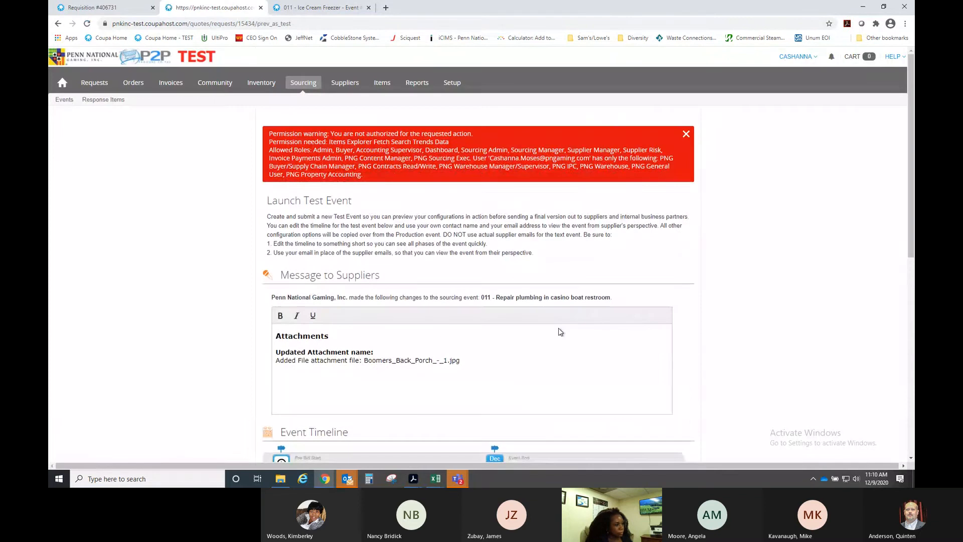
pyautogui.scroll(-4, 558, 327)
pyautogui.scroll(-3, 558, 327)
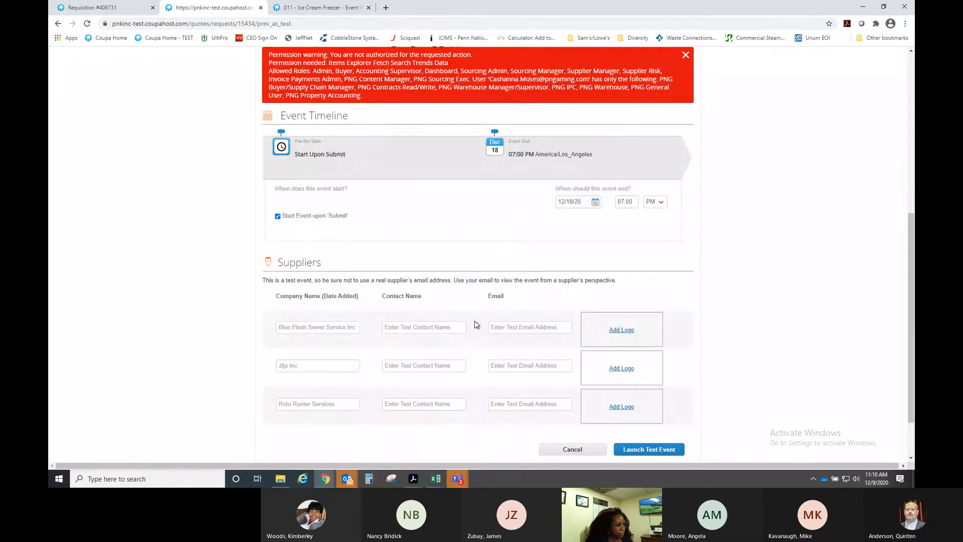
pyautogui.scroll(-2, 476, 324)
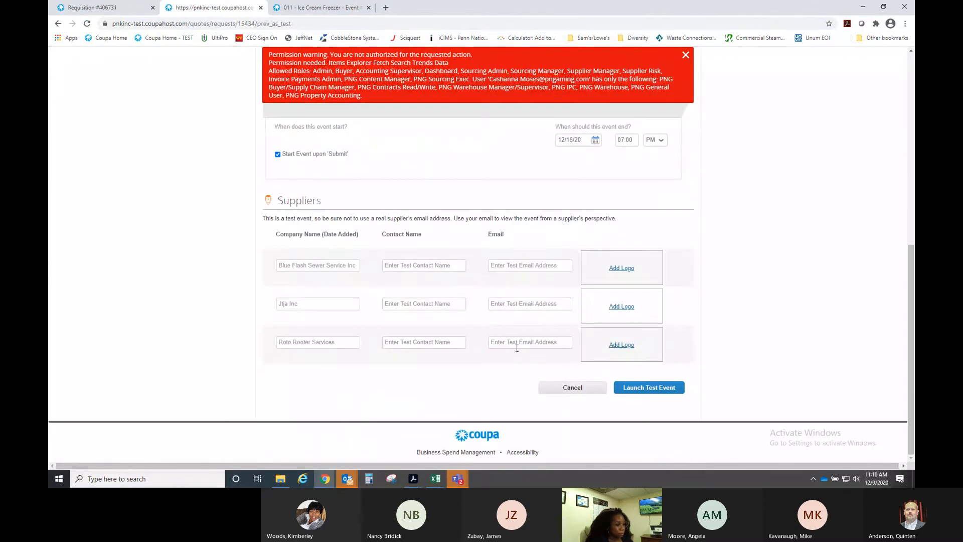
pyautogui.click(573, 388)
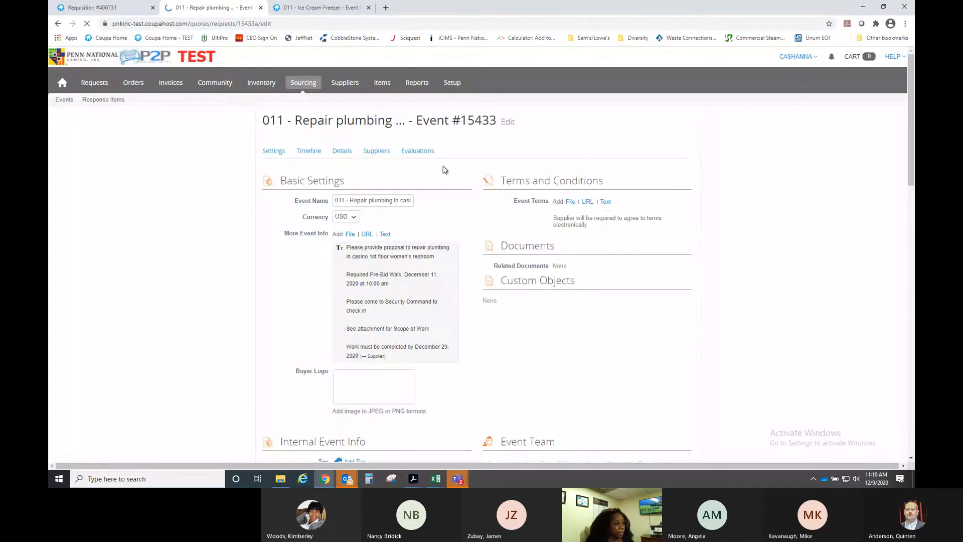
pyautogui.scroll(-3, 462, 213)
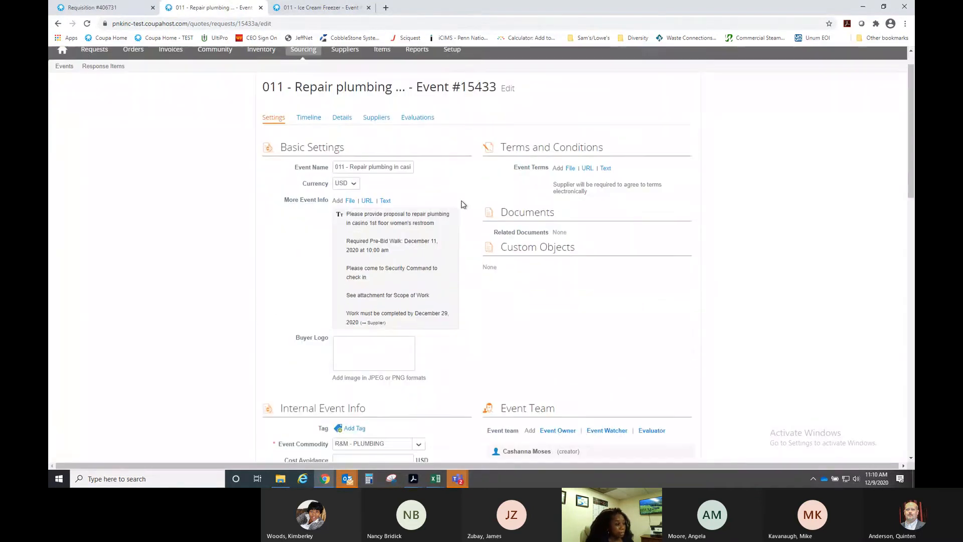
pyautogui.scroll(3, 482, 216)
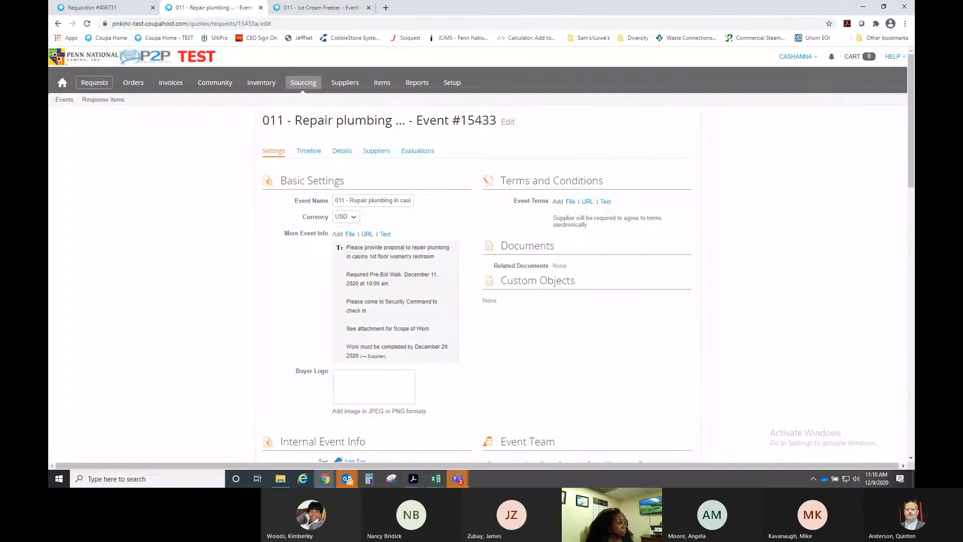
# - Open the Sourcing events list, which shows draft event #15433 at revision a
pyautogui.click(58, 101)
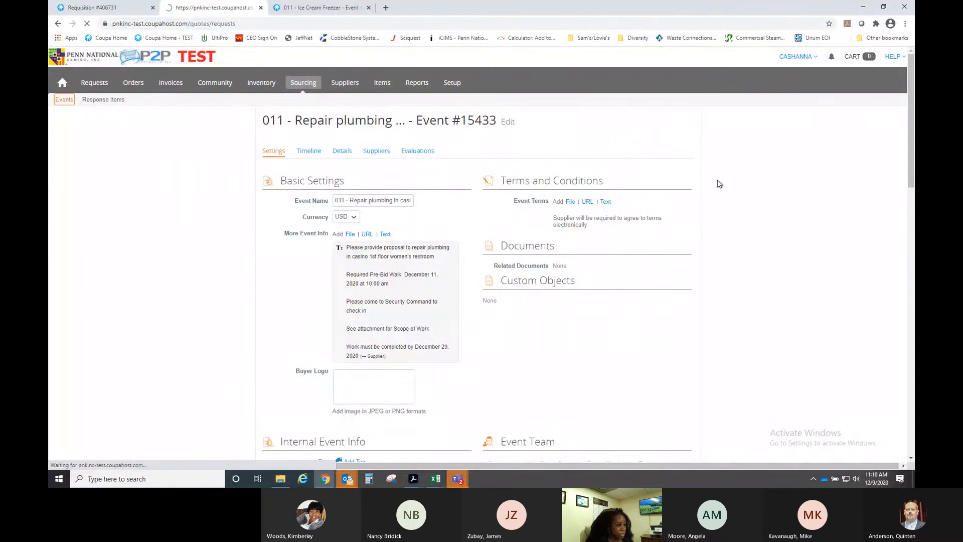
pyautogui.scroll(-2, 740, 230)
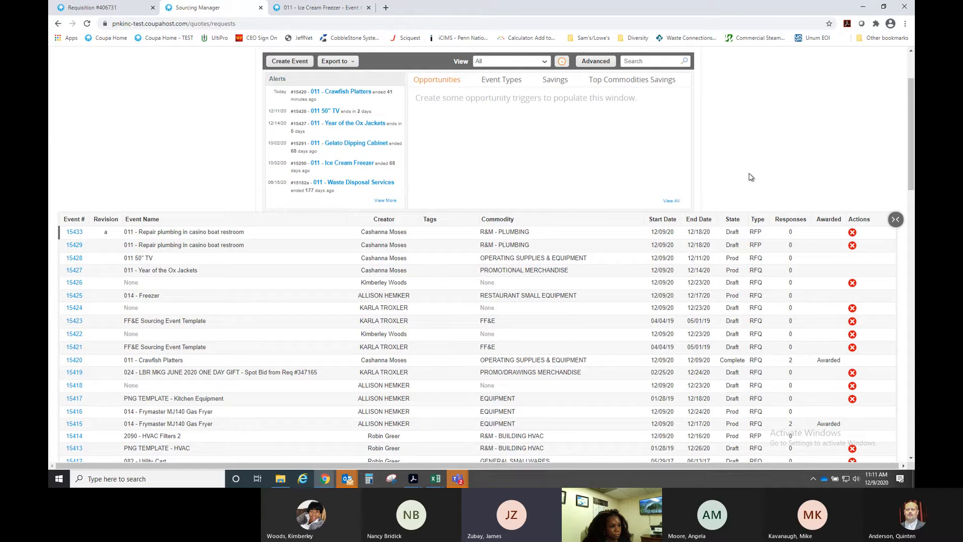
pyautogui.scroll(2, 750, 177)
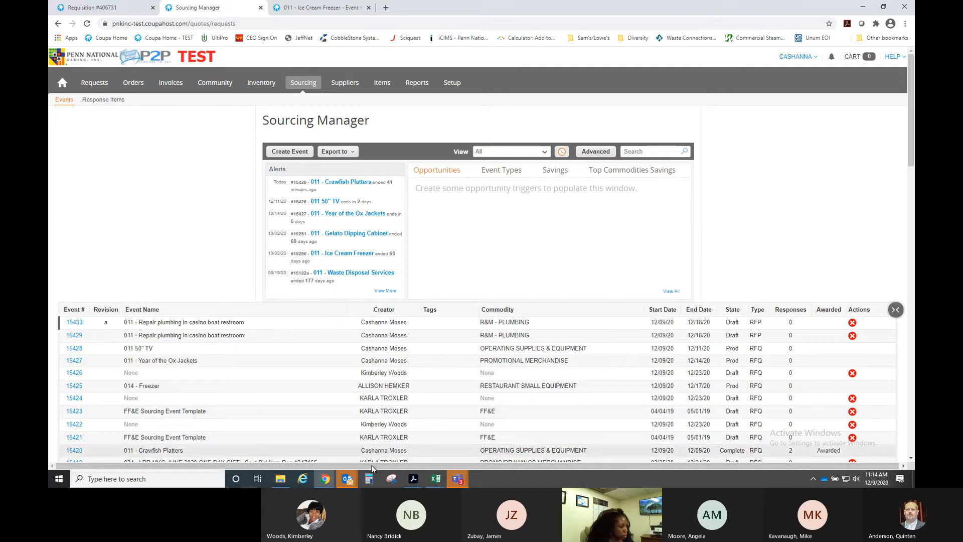
pyautogui.moveTo(350, 485)
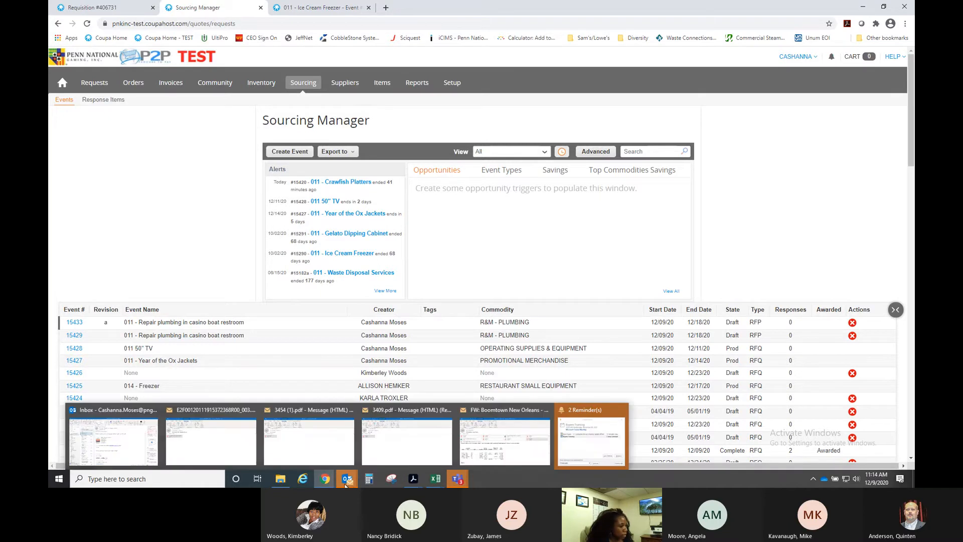
# - From the Desktop folder in File Explorer, open the Contract Number Generator FY2021 - Blank workbook
pyautogui.click(282, 480)
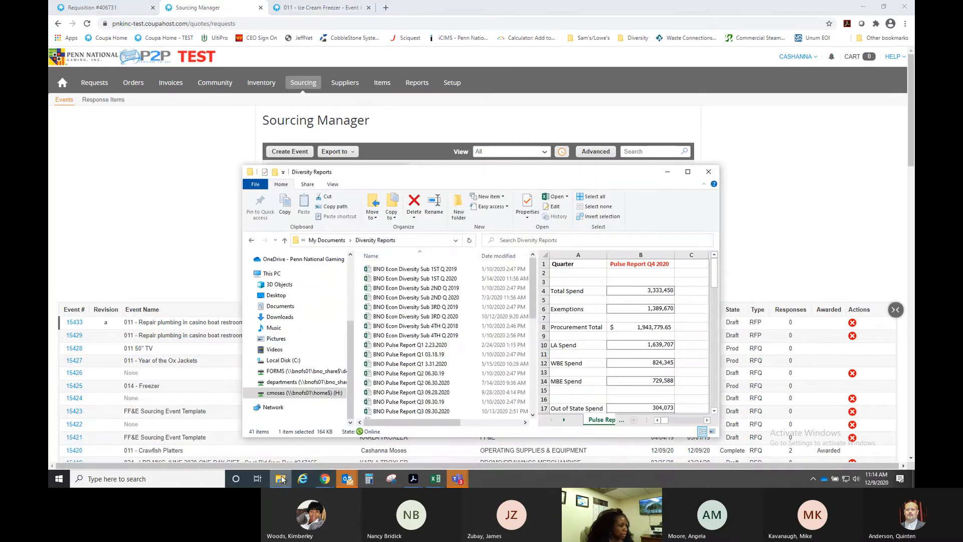
pyautogui.click(277, 296)
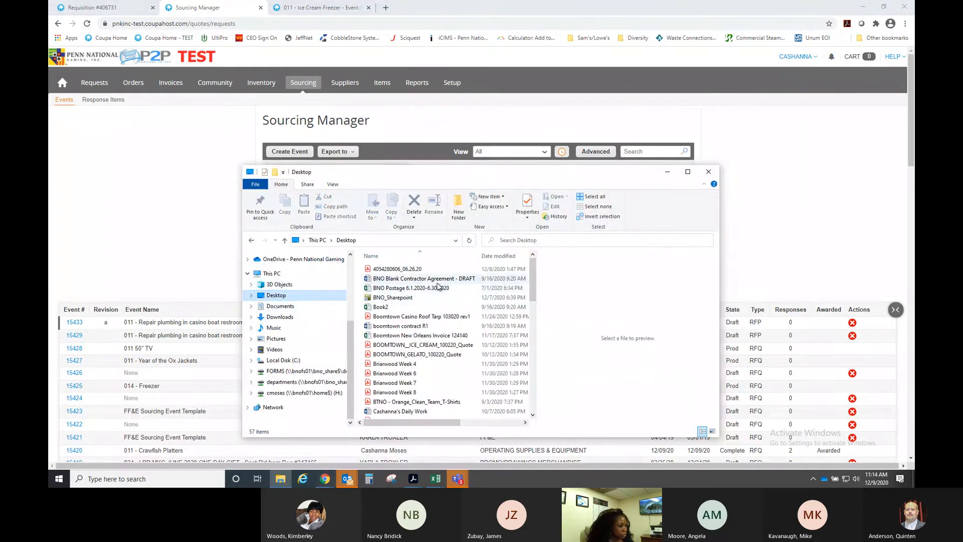
pyautogui.scroll(-1, 440, 327)
pyautogui.scroll(-3, 440, 327)
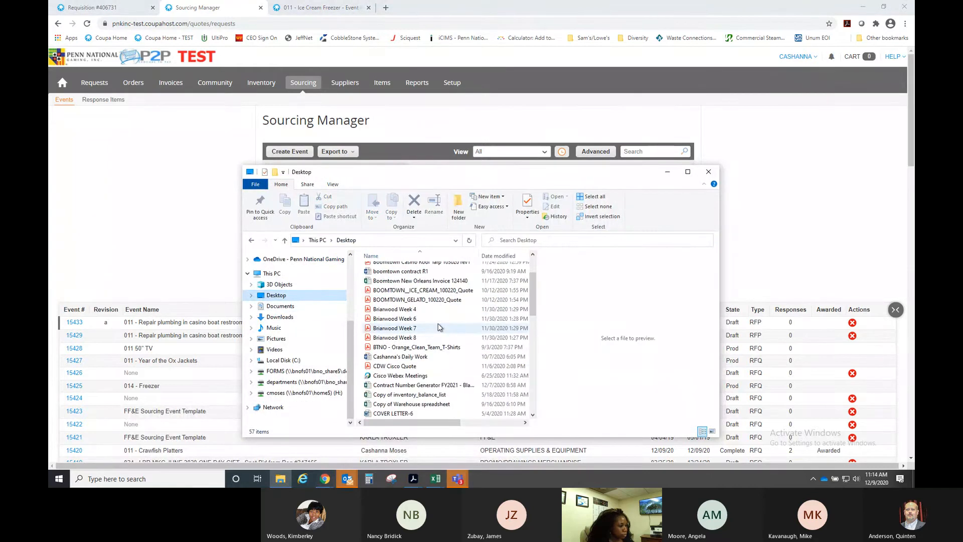
pyautogui.scroll(-1, 440, 327)
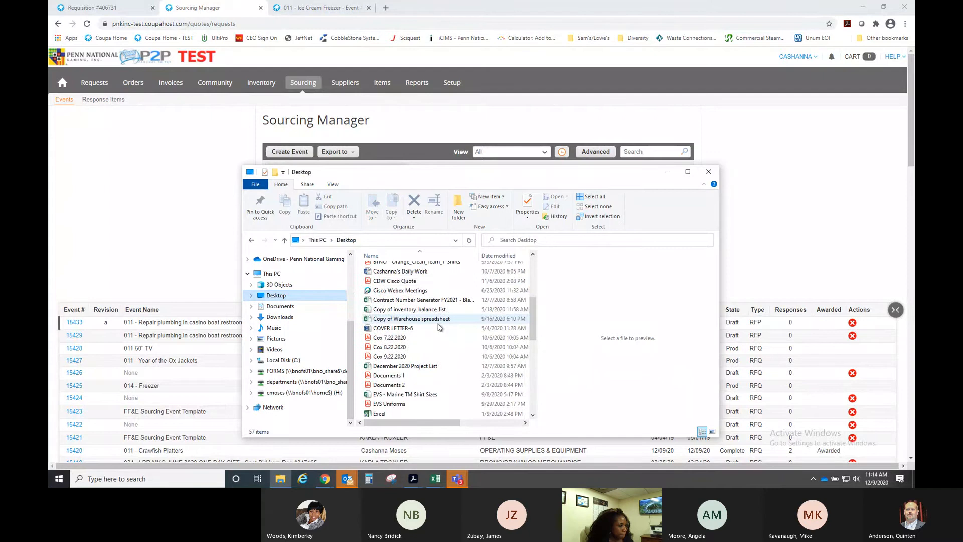
pyautogui.click(440, 299)
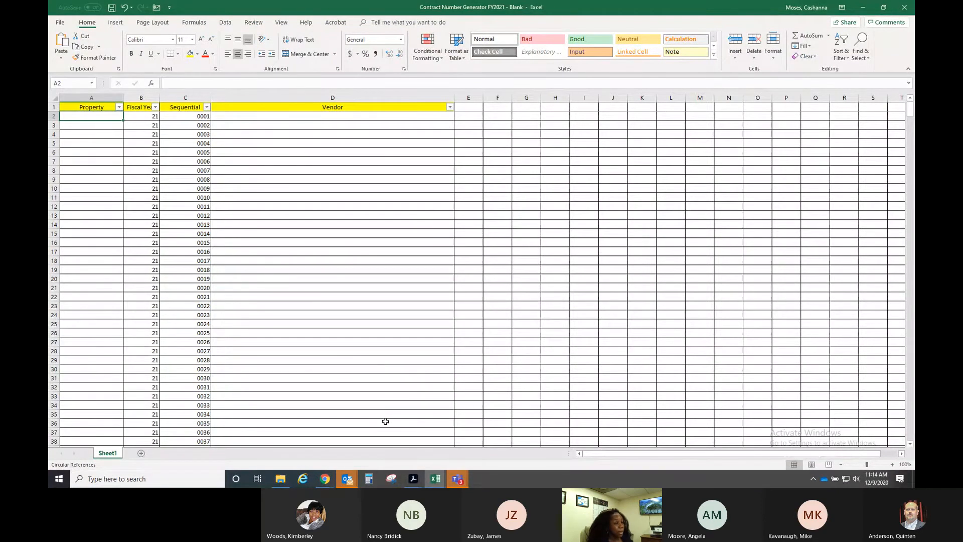
# - Switch from Excel back to the Chrome window showing Coupa's Sourcing Manager
pyautogui.click(326, 480)
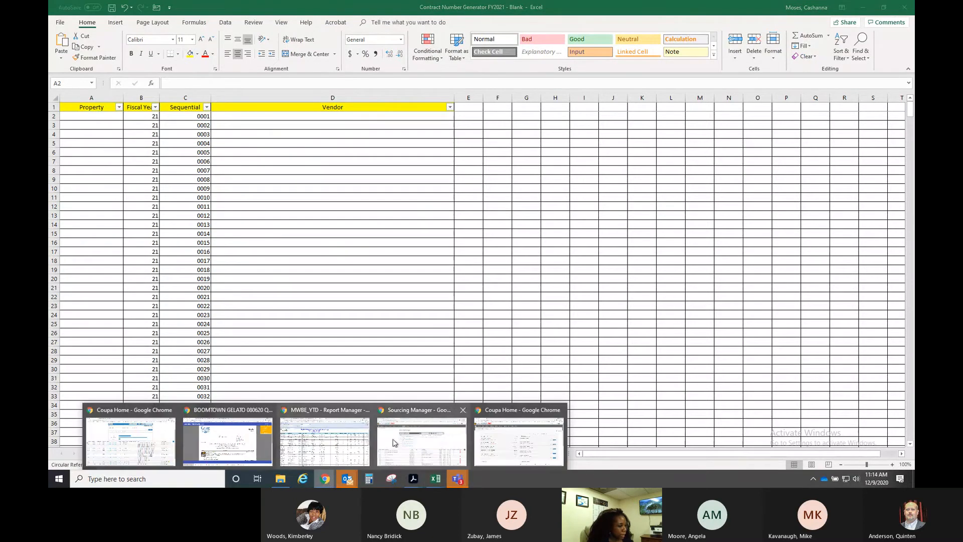
pyautogui.moveTo(504, 405)
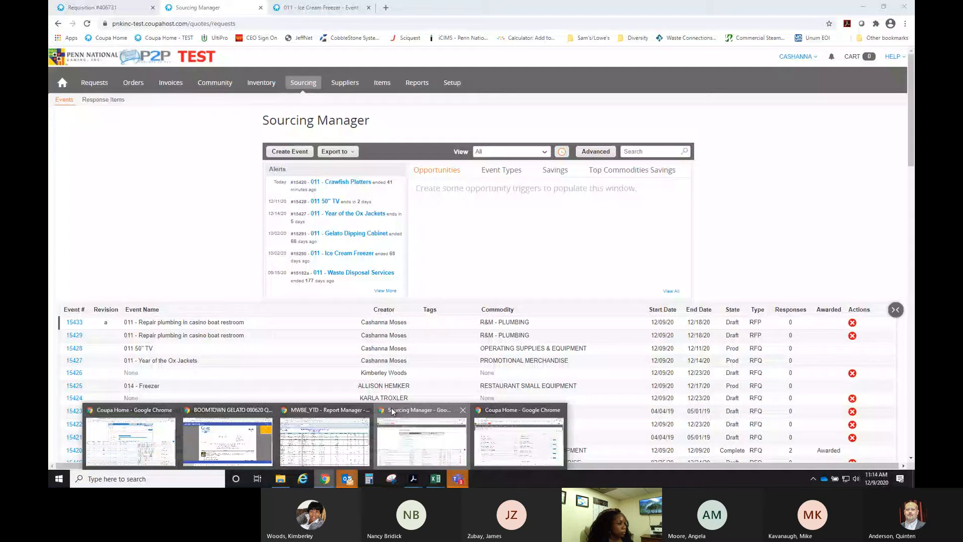
pyautogui.click(382, 412)
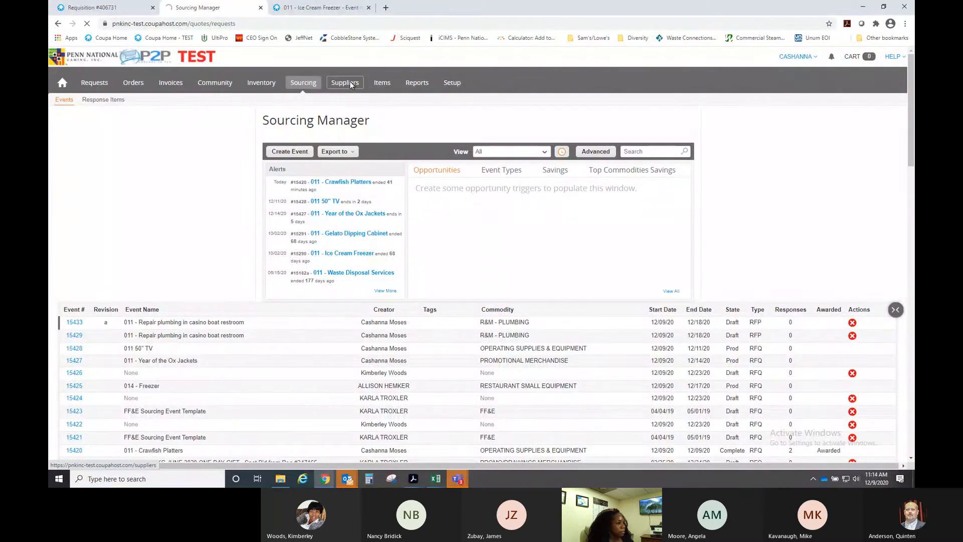
# - Open the Suppliers list and search it for 'thyssen'
pyautogui.click(350, 81)
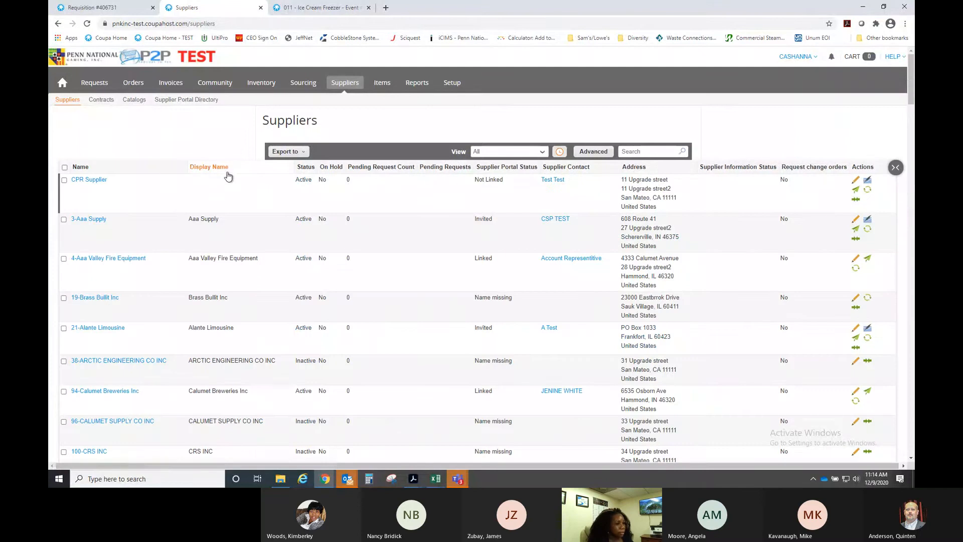
pyautogui.click(654, 151)
pyautogui.write('thy')
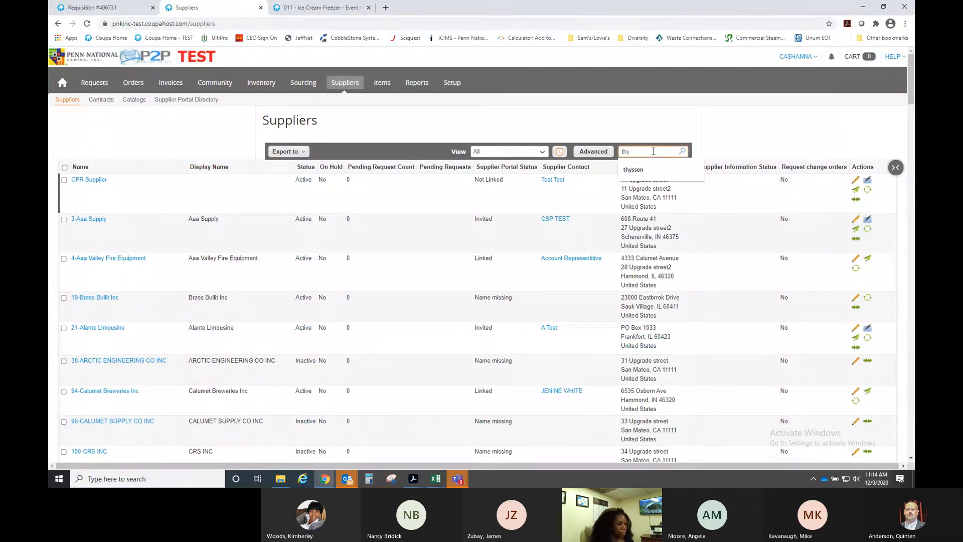
pyautogui.write('ssen')
pyautogui.press('Return')
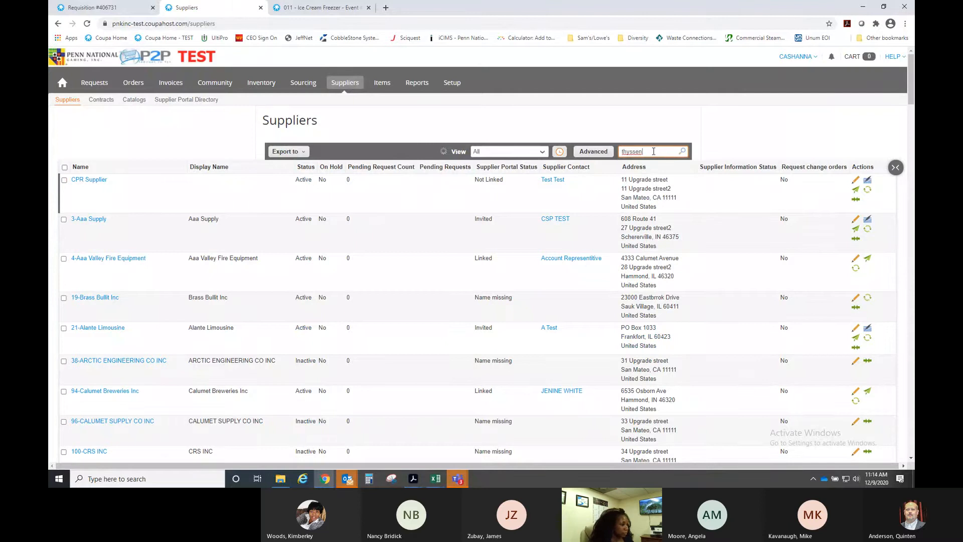
# - Open the Contracts list, search 'thyssen', then clear the search box to show all active contracts
pyautogui.click(104, 104)
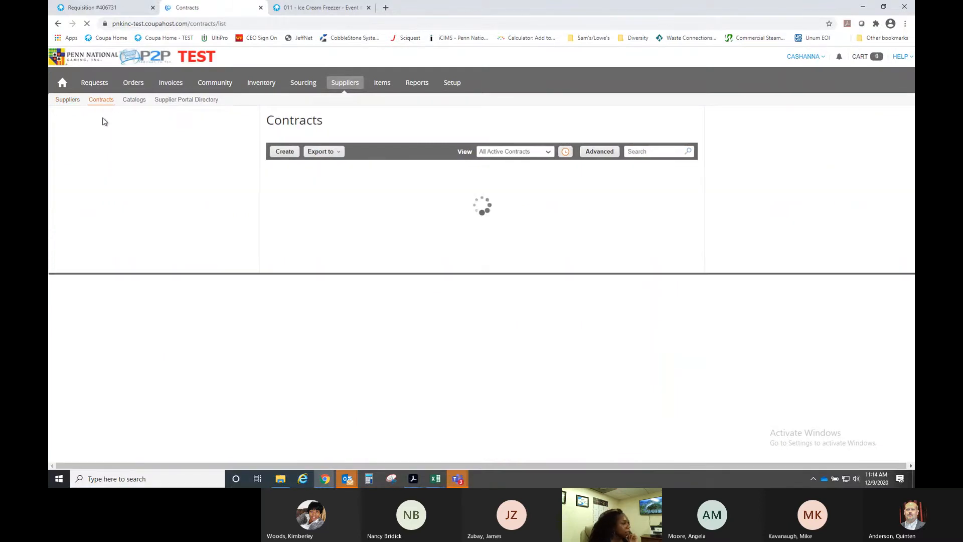
pyautogui.click(643, 150)
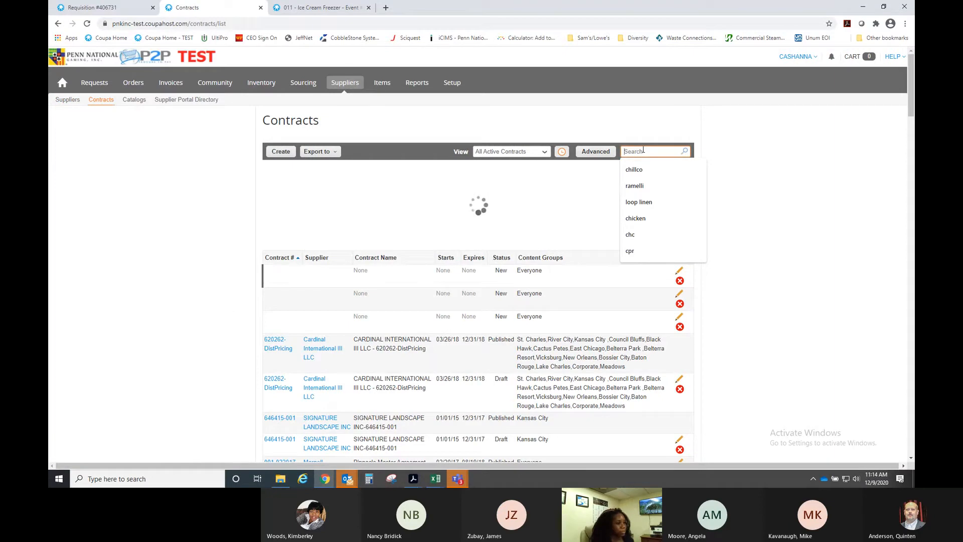
pyautogui.write('thy')
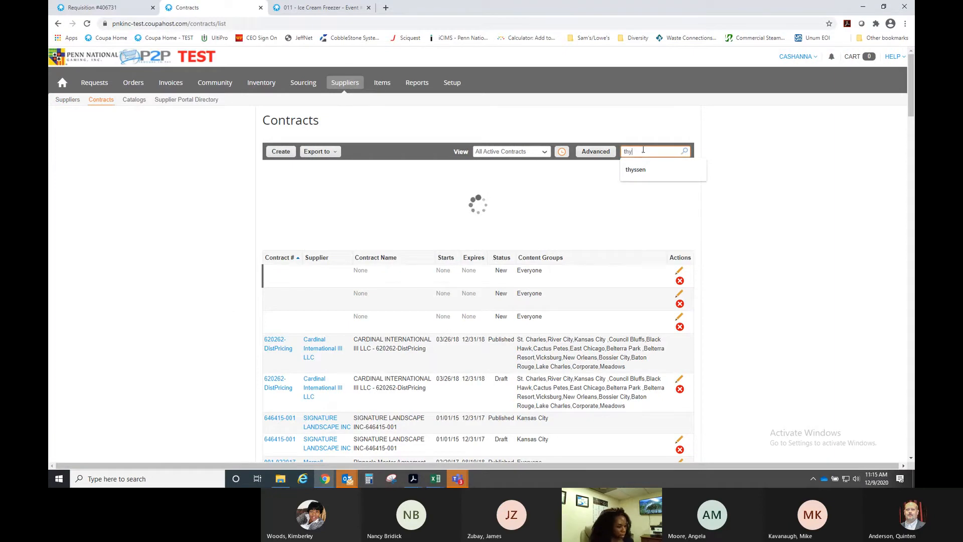
pyautogui.write('ssen')
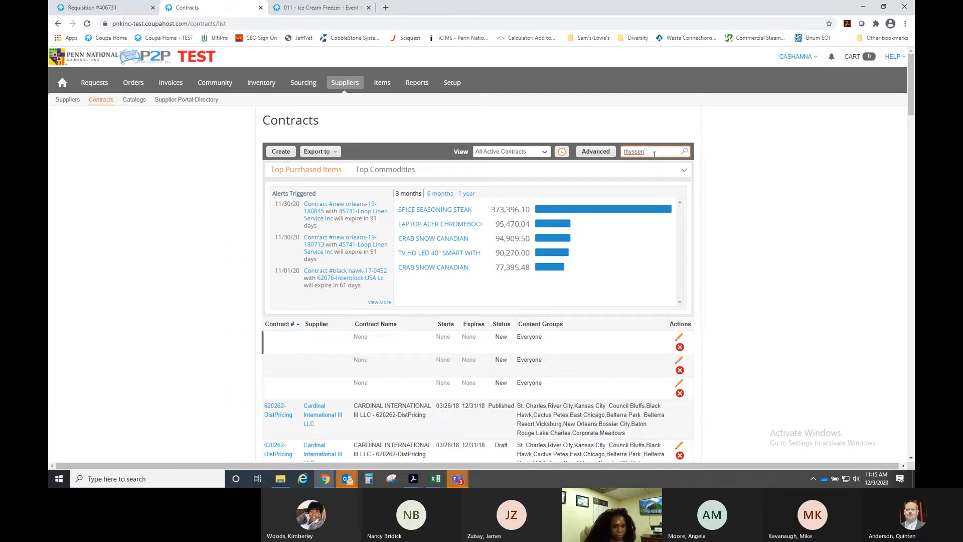
pyautogui.press('BackSpace')
pyautogui.press('BackSpace')
pyautogui.press('BackSpace')
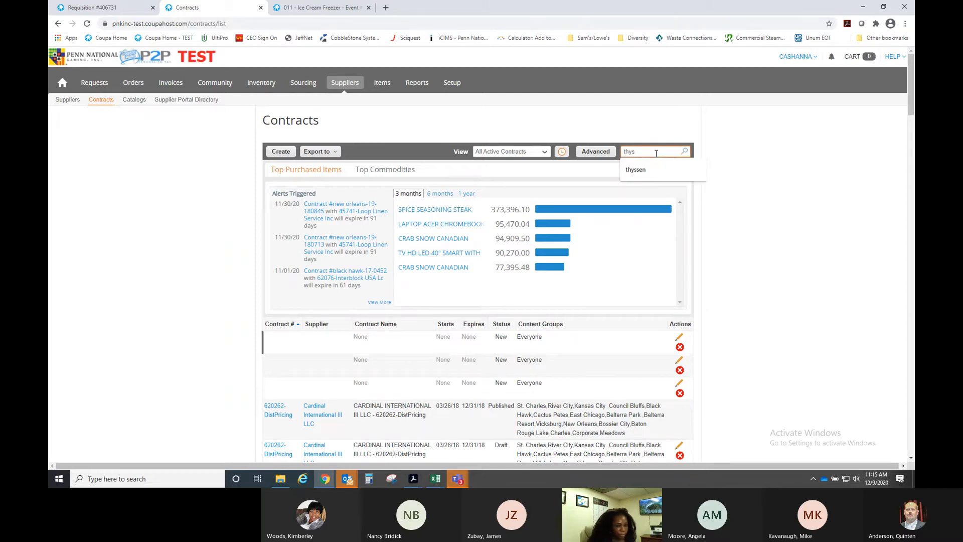
pyautogui.press('BackSpace')
pyautogui.press('BackSpace')
pyautogui.press('BackSpace')
pyautogui.press('BackSpace')
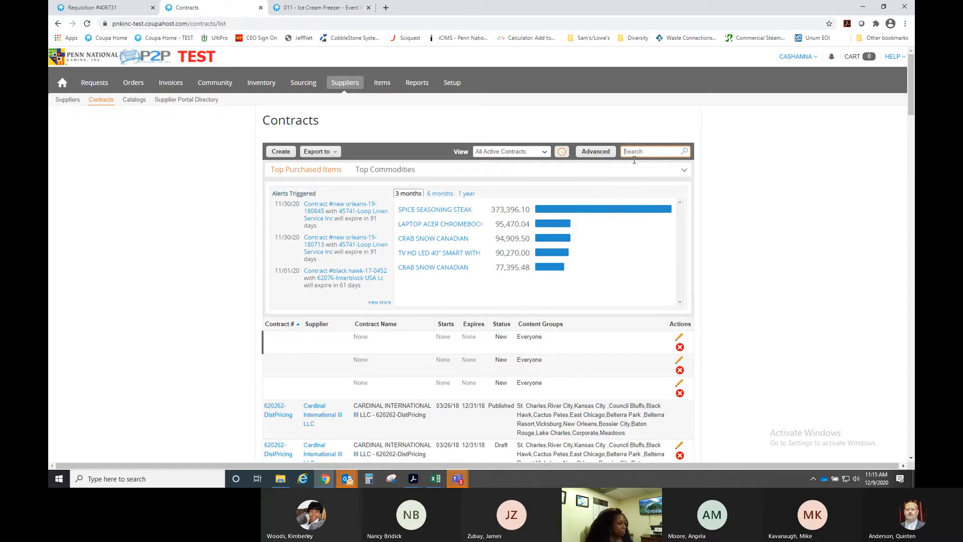
# - Browse to the Contracts folder on the H: drive and scroll down to the LGD files
pyautogui.click(281, 480)
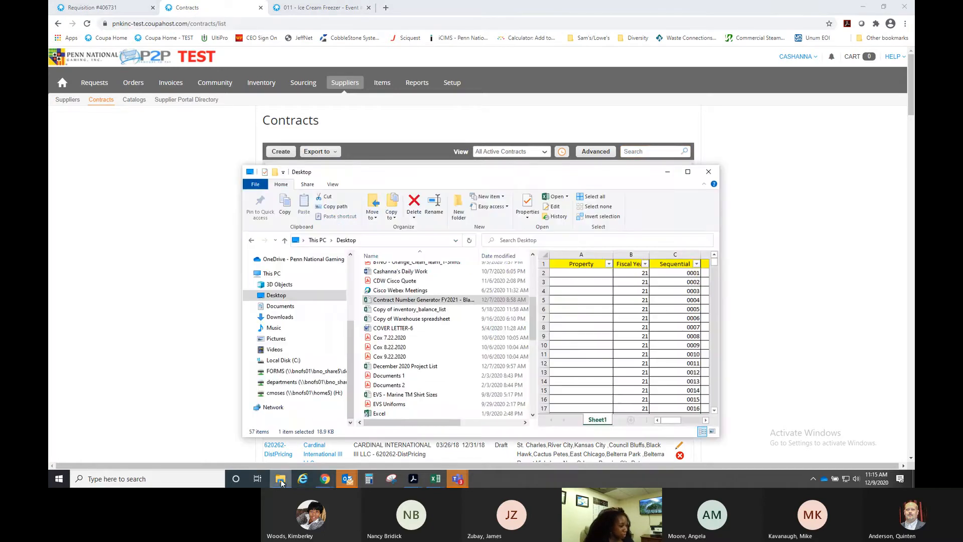
pyautogui.click(282, 393)
pyautogui.doubleClick(392, 276)
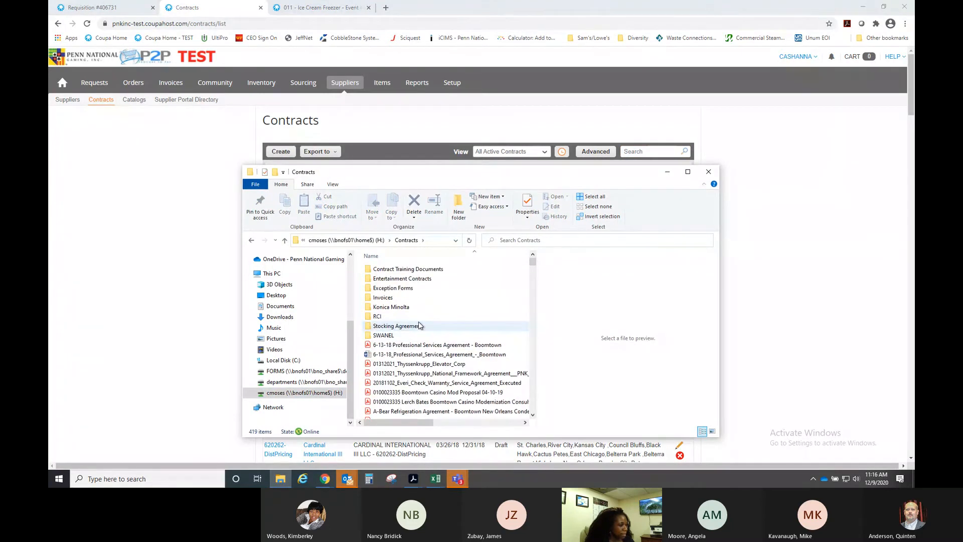
pyautogui.scroll(-15, 419, 326)
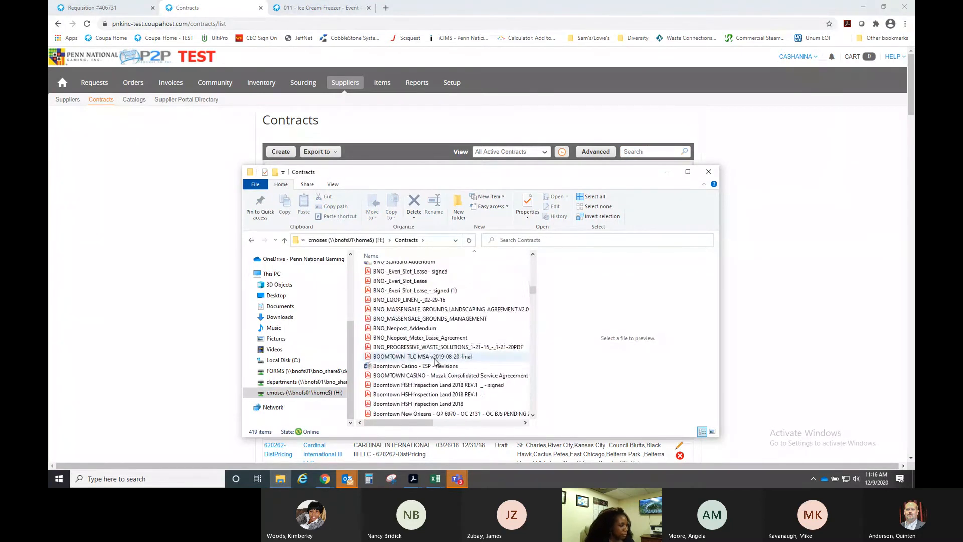
pyautogui.scroll(-20, 434, 361)
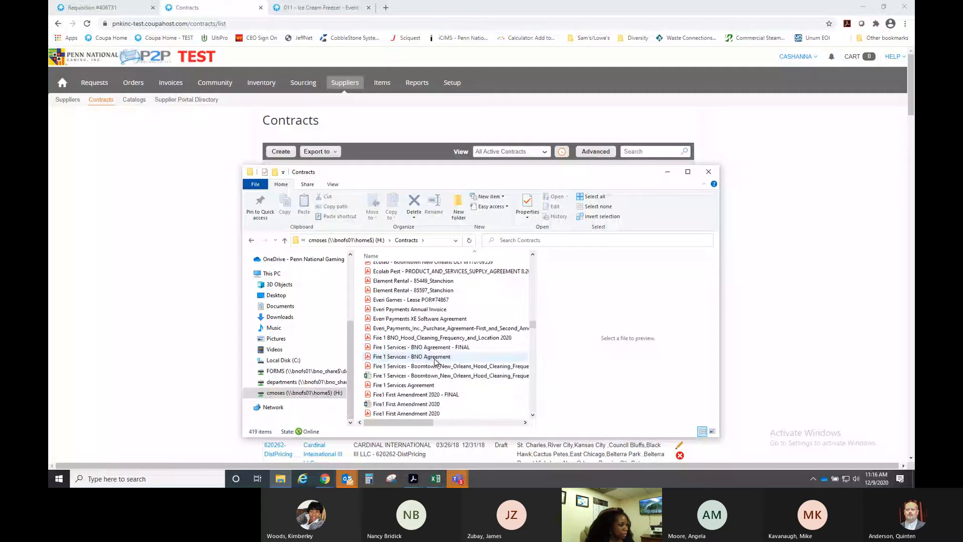
pyautogui.scroll(-20, 434, 362)
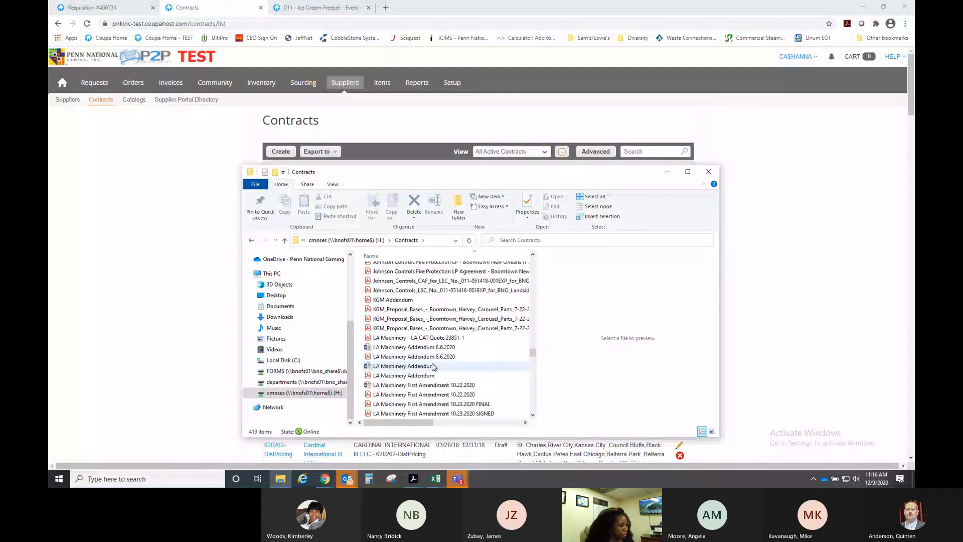
pyautogui.scroll(-10, 435, 367)
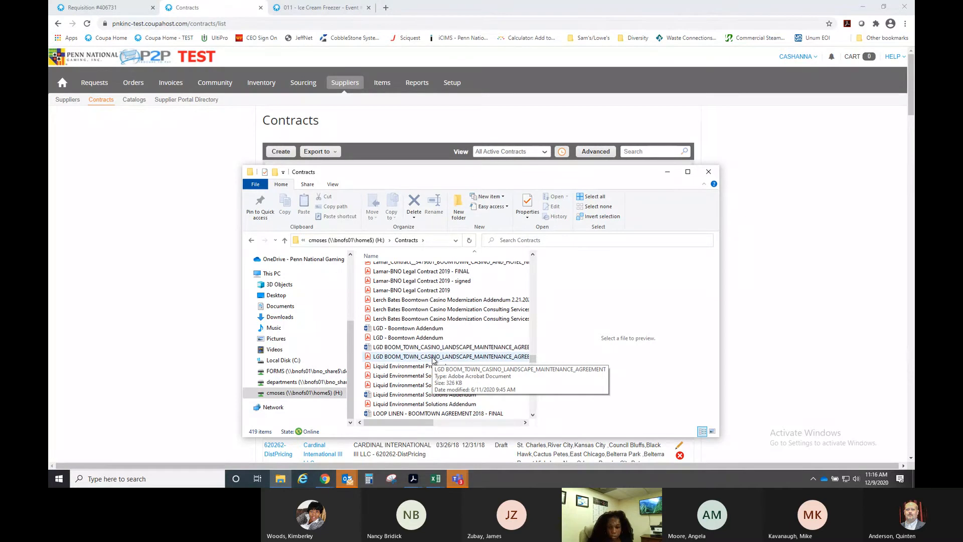
# - Open the LGD Boomtown landscape maintenance agreement PDF and read through its Scope of Services
pyautogui.click(433, 358)
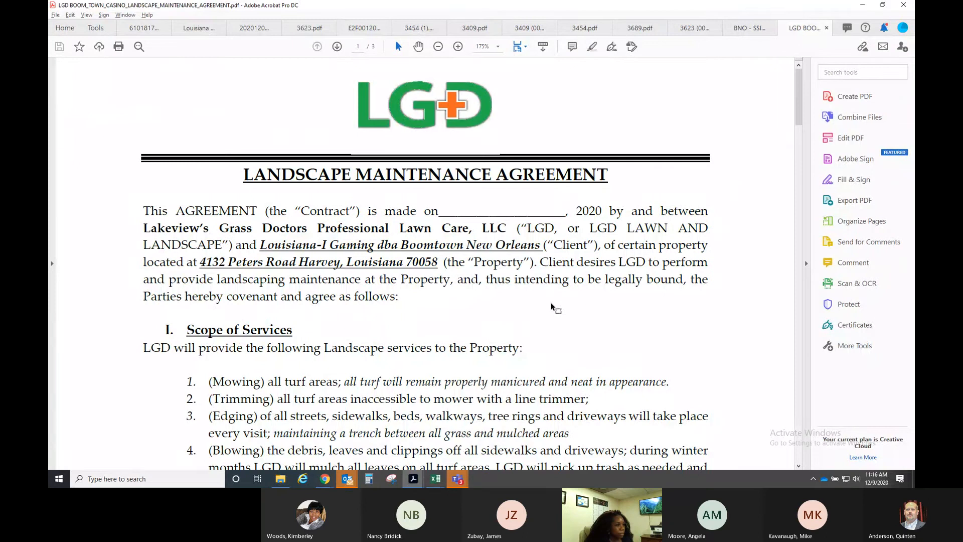
pyautogui.scroll(-3, 552, 306)
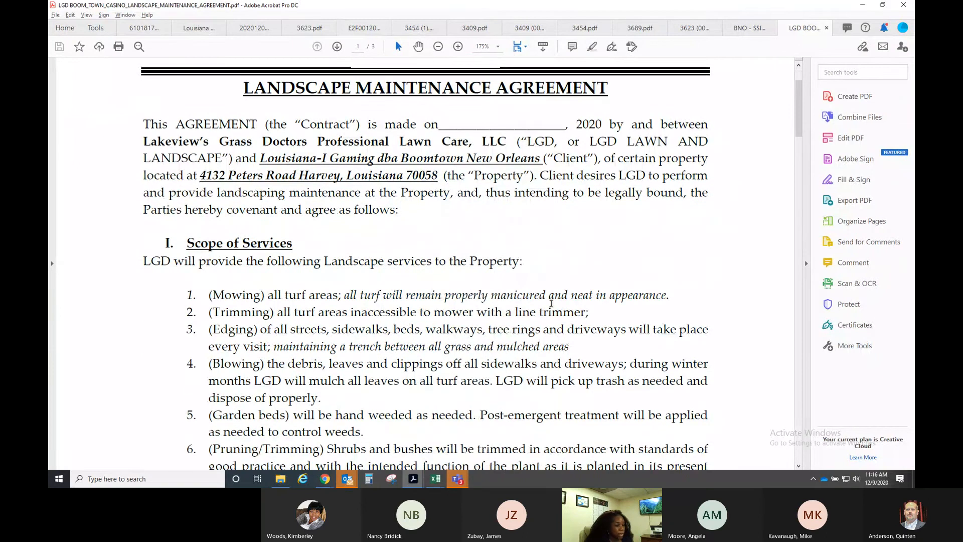
pyautogui.scroll(-4, 551, 303)
pyautogui.scroll(-2, 551, 303)
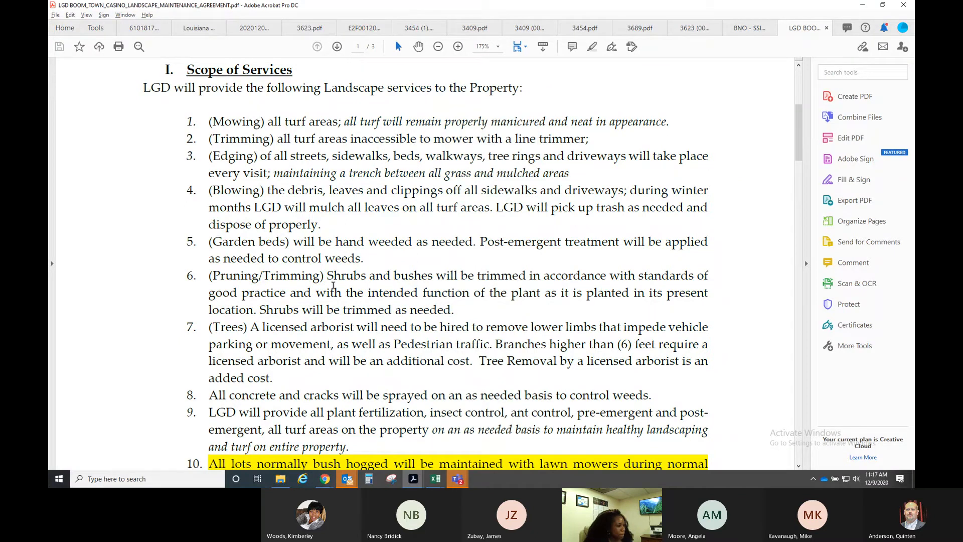
pyautogui.scroll(-3, 333, 286)
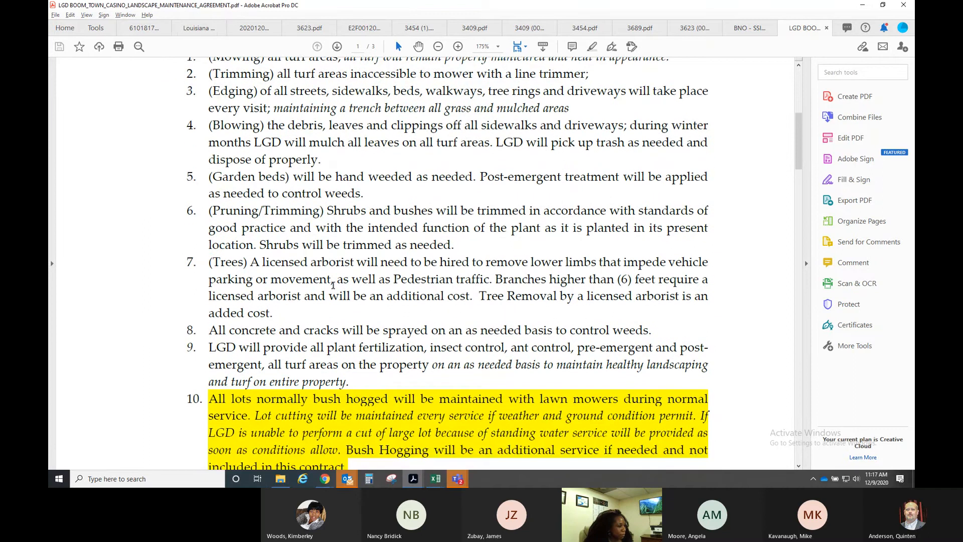
pyautogui.scroll(5, 333, 286)
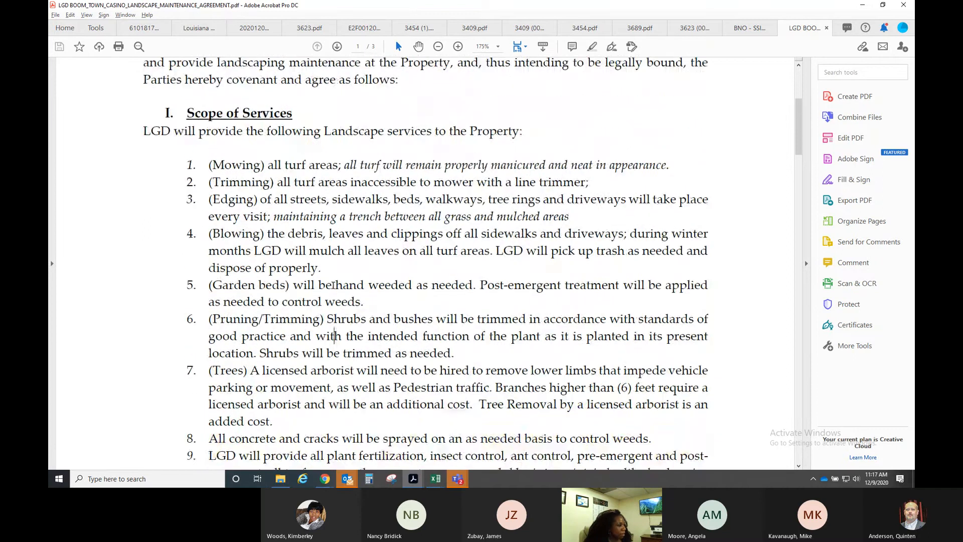
pyautogui.scroll(4, 333, 284)
pyautogui.scroll(-13, 333, 285)
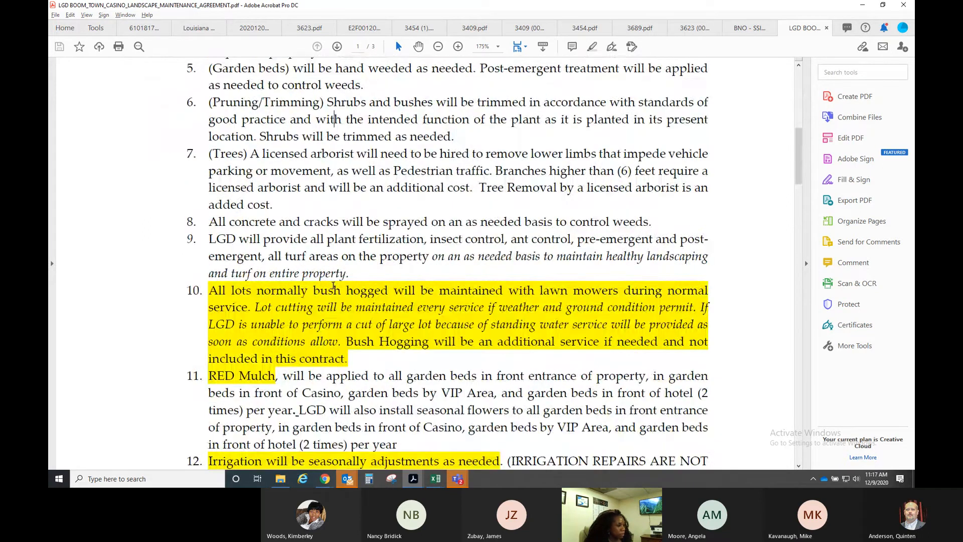
pyautogui.scroll(-20, 385, 309)
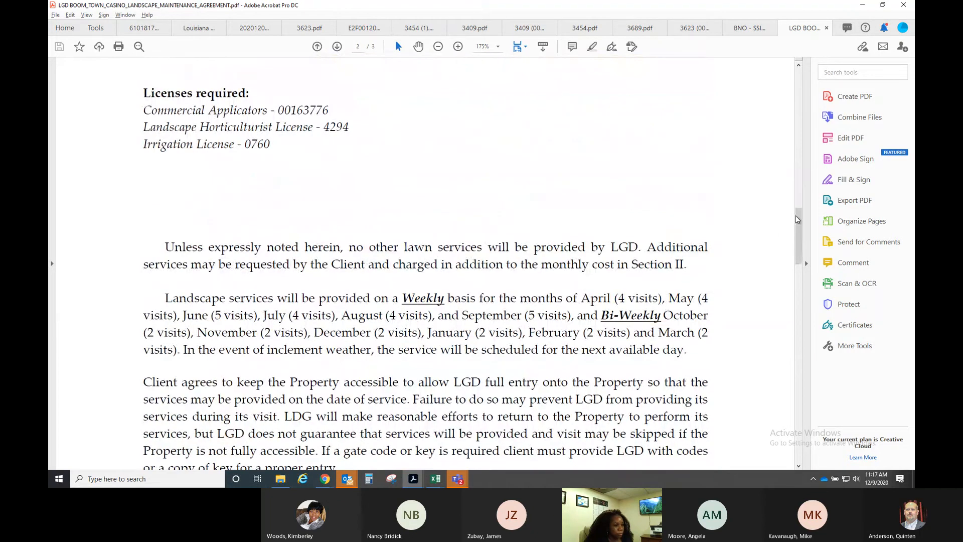
pyautogui.moveTo(798, 223); pyautogui.dragTo(802, 275)
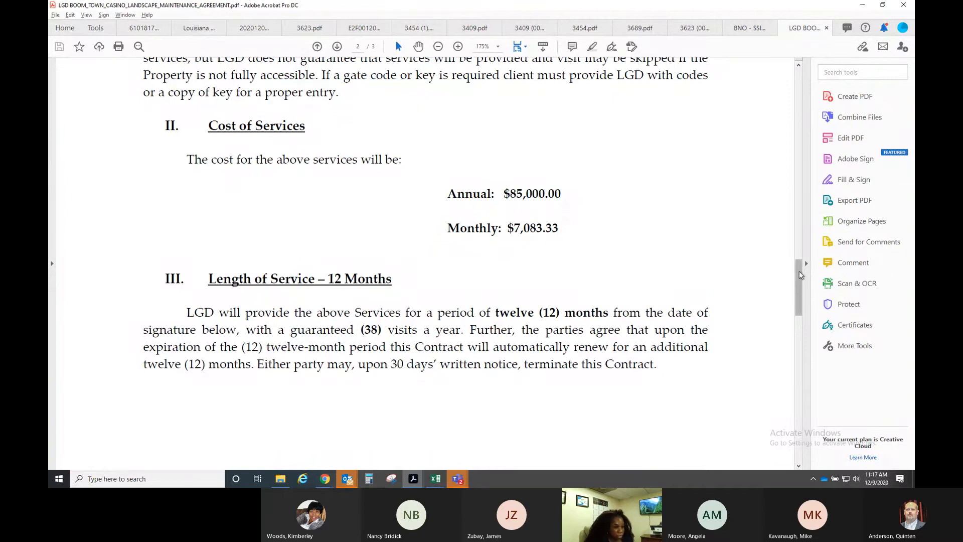
pyautogui.moveTo(801, 275); pyautogui.dragTo(800, 296)
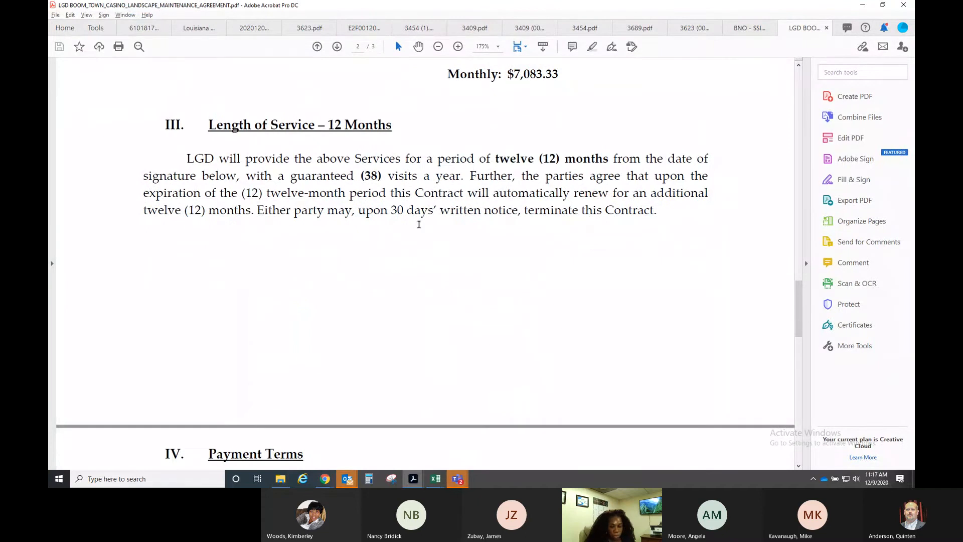
pyautogui.moveTo(796, 294)
pyautogui.mouseDown()
pyautogui.moveTo(800, 421)
pyautogui.moveTo(795, 351)
pyautogui.mouseUp()
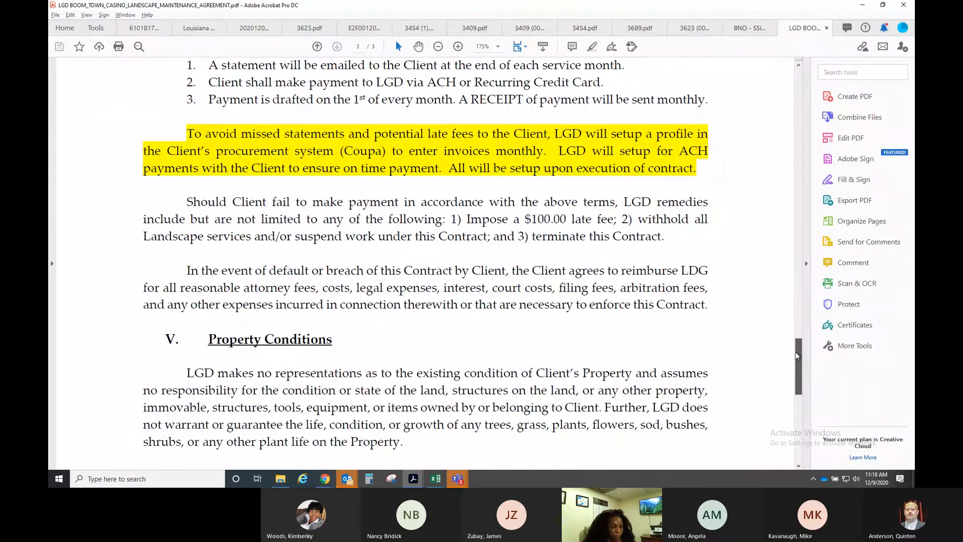
pyautogui.moveTo(796, 351); pyautogui.dragTo(792, 292)
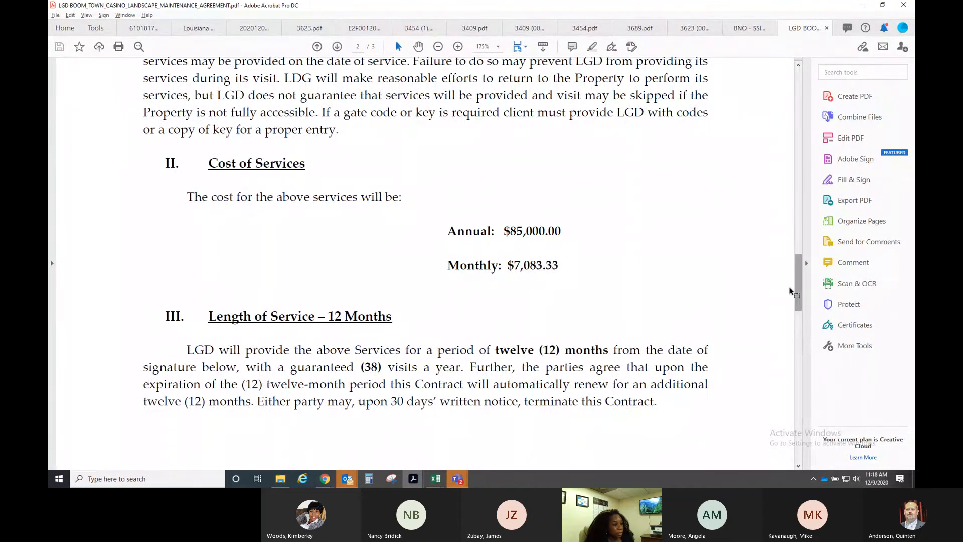
pyautogui.moveTo(799, 288); pyautogui.dragTo(799, 254)
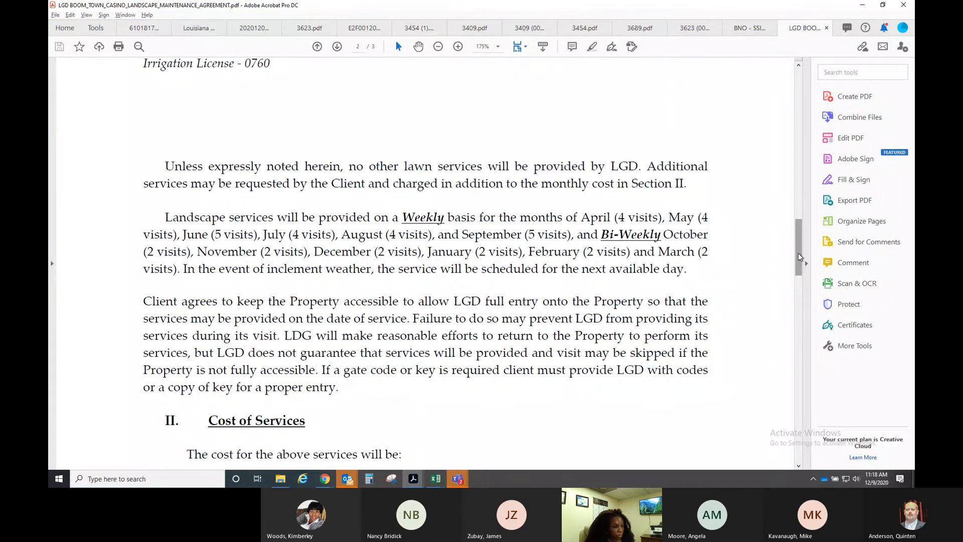
pyautogui.moveTo(799, 256); pyautogui.dragTo(773, 287)
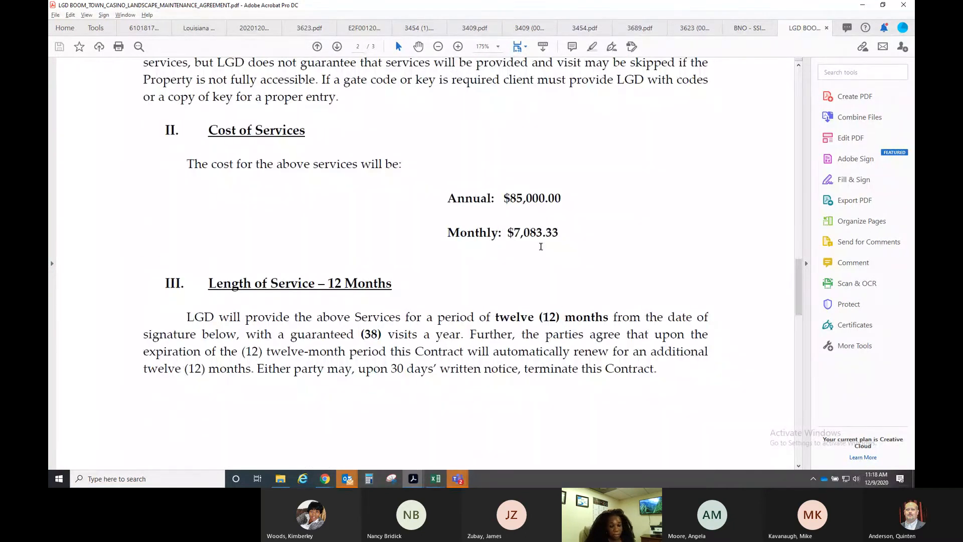
pyautogui.moveTo(797, 295); pyautogui.dragTo(803, 107)
# - Start a new Coupa contract and choose Lakeviews Grass Doctors as its supplier
pyautogui.click(863, 5)
pyautogui.click(598, 66)
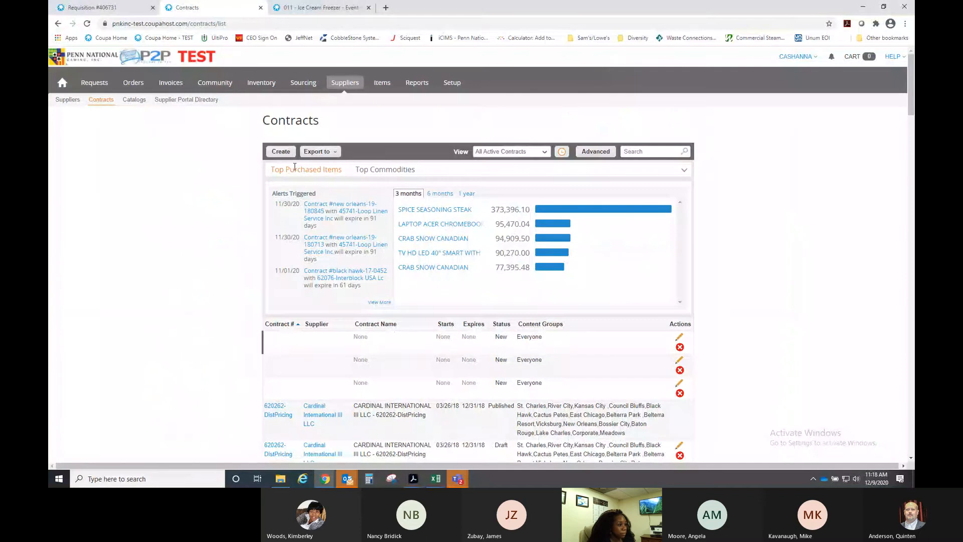
pyautogui.click(281, 152)
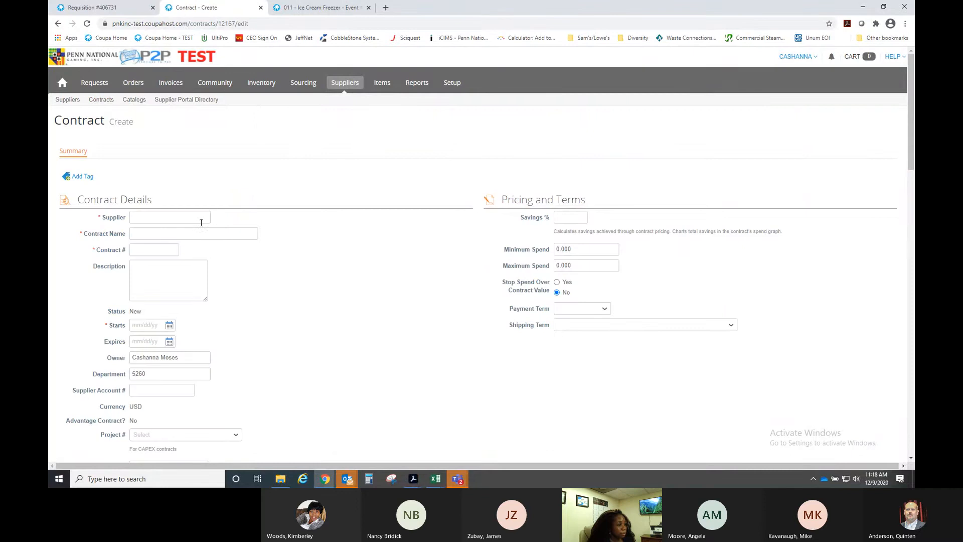
pyautogui.click(200, 217)
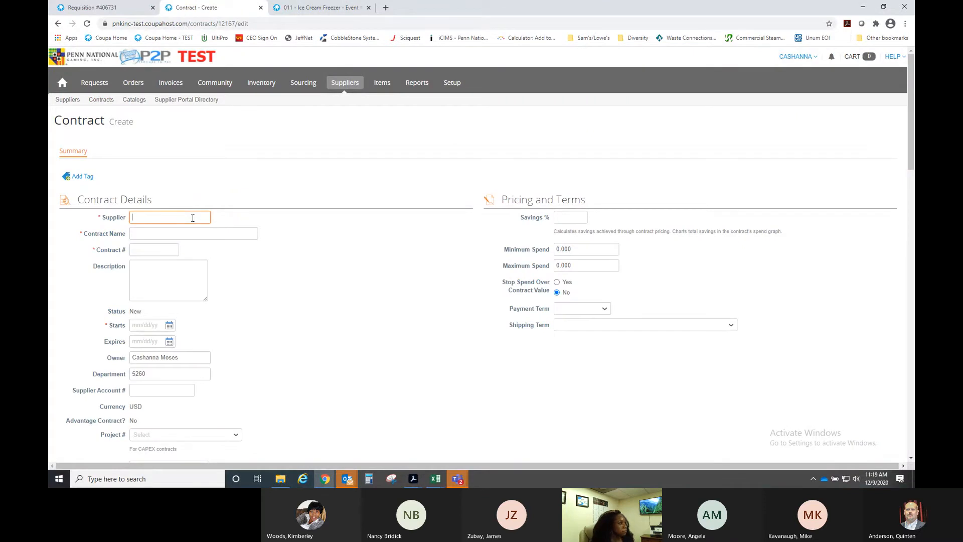
pyautogui.hotkey('alt', 'Tab')
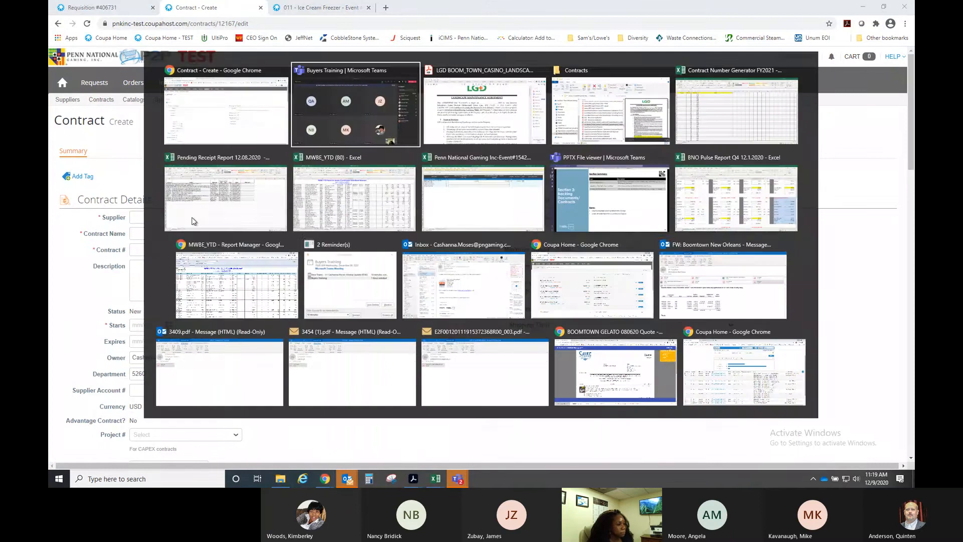
pyautogui.hotkey('alt', 'Tab')
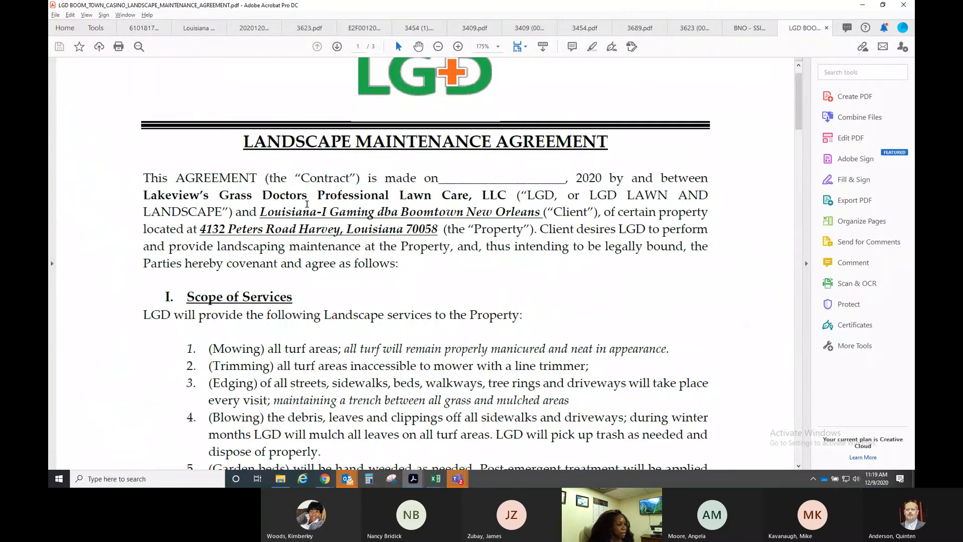
pyautogui.hotkey('alt', 'Tab')
pyautogui.write('lak')
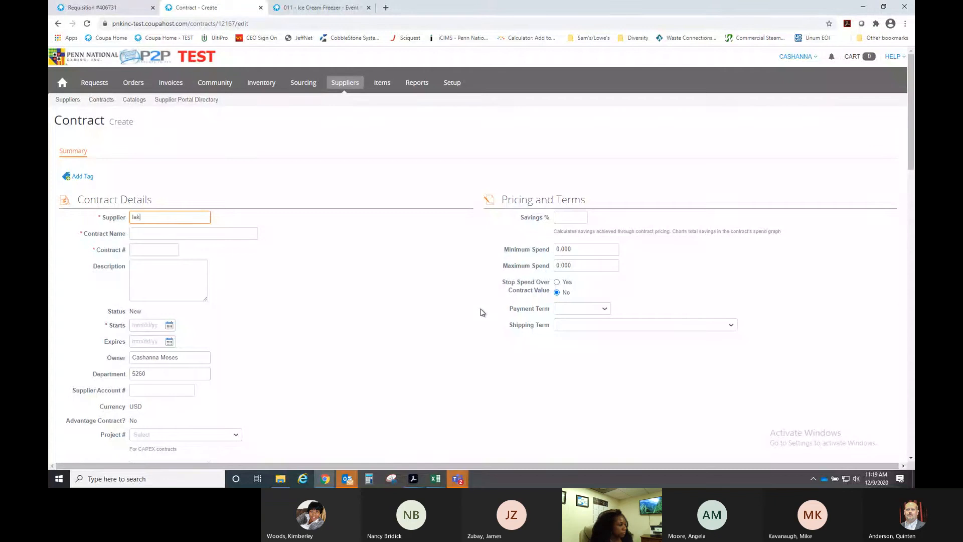
pyautogui.write('eview')
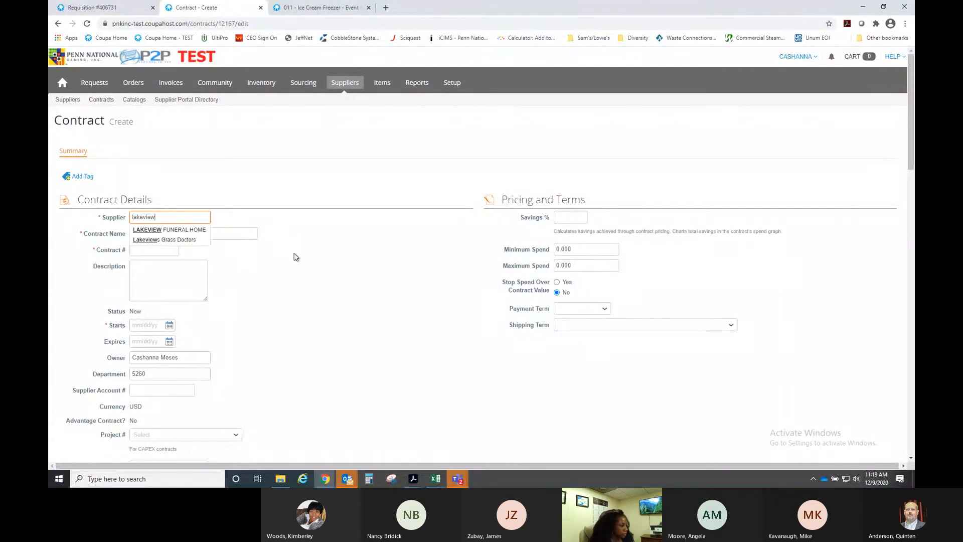
pyautogui.click(190, 240)
# - Name the contract 'BTNO - Landscaping Services 2020-2021'
pyautogui.click(170, 243)
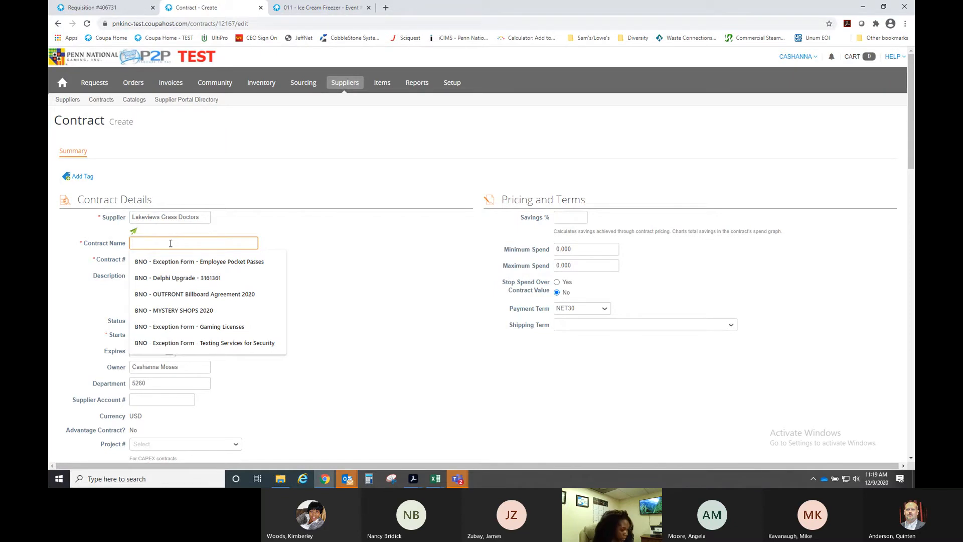
pyautogui.write('BTNO')
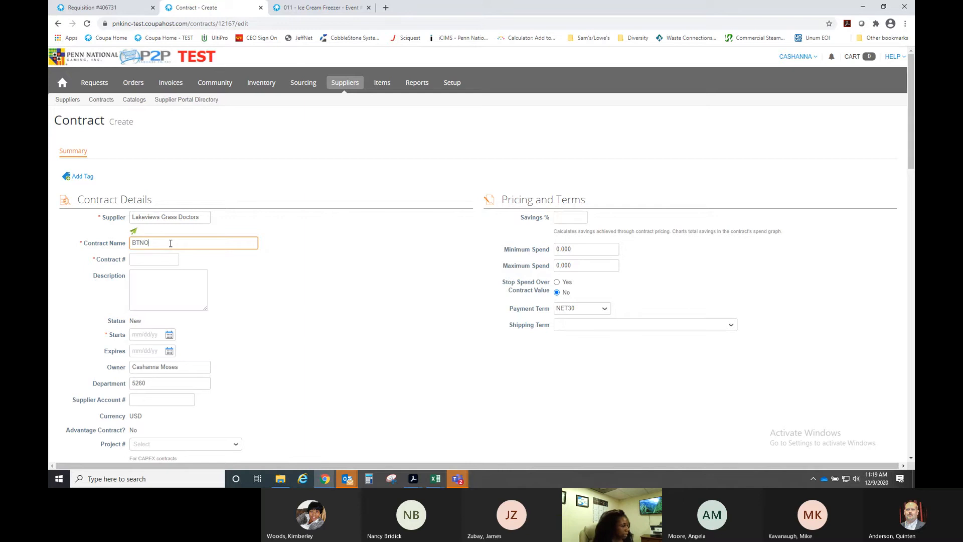
pyautogui.write(' - ')
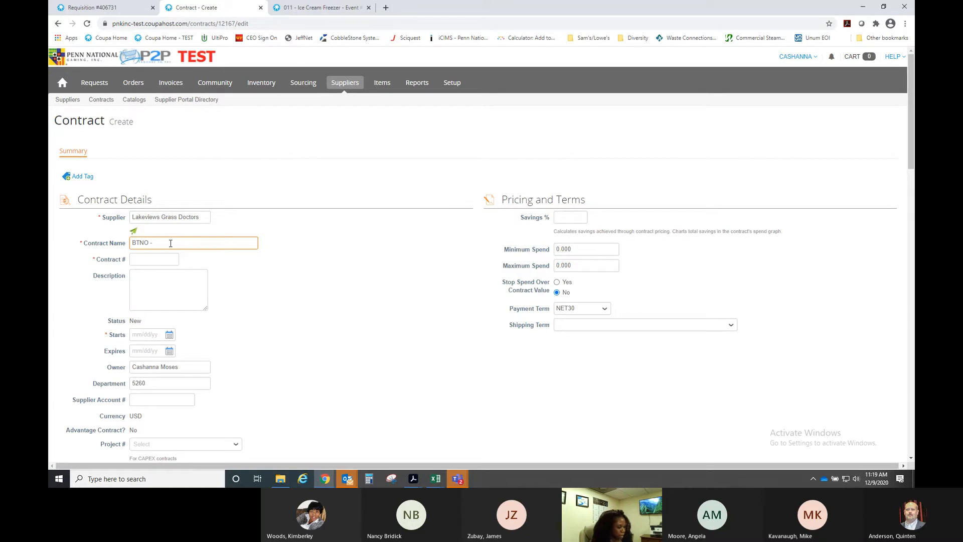
pyautogui.write('Landscap')
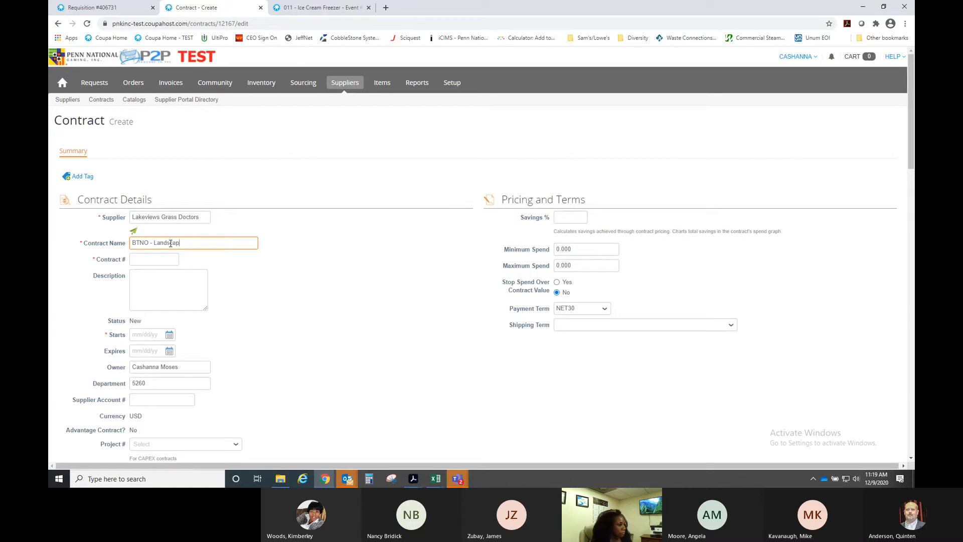
pyautogui.write('i')
pyautogui.write('ing')
pyautogui.write(' Services')
pyautogui.write(' 202')
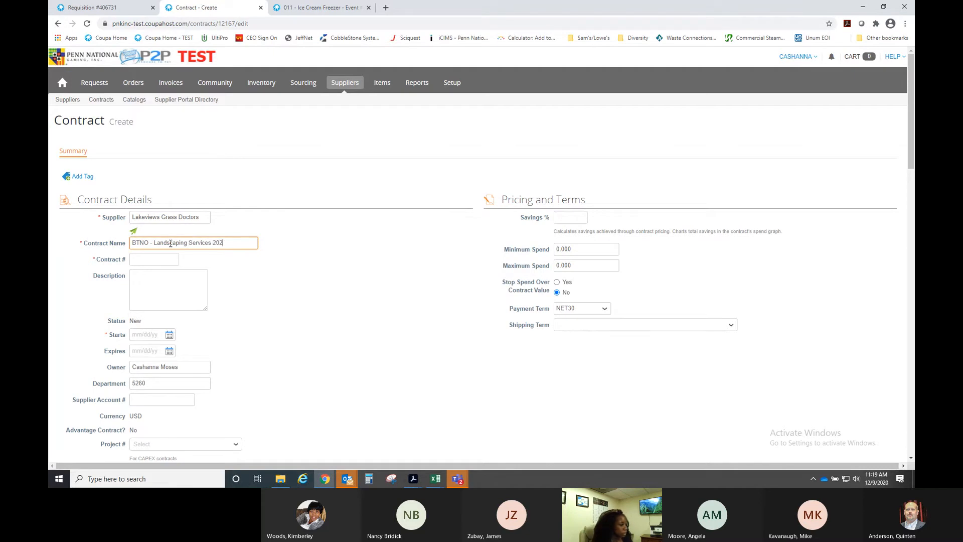
pyautogui.write('0-2021')
pyautogui.click(140, 259)
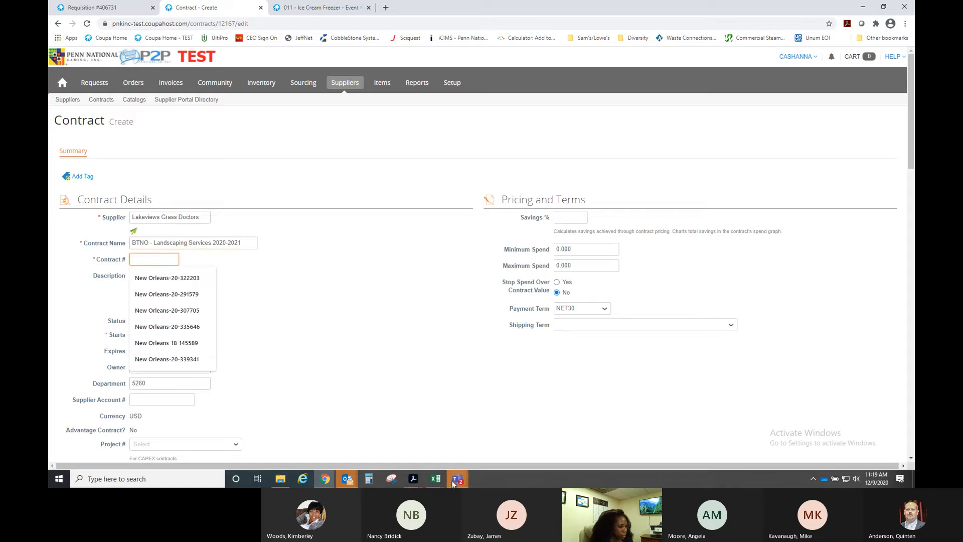
pyautogui.click(436, 483)
# - In the contract number workbook, enter BTNO in A2 and vendor Lakeview Grass Doctors in D2
pyautogui.click(631, 444)
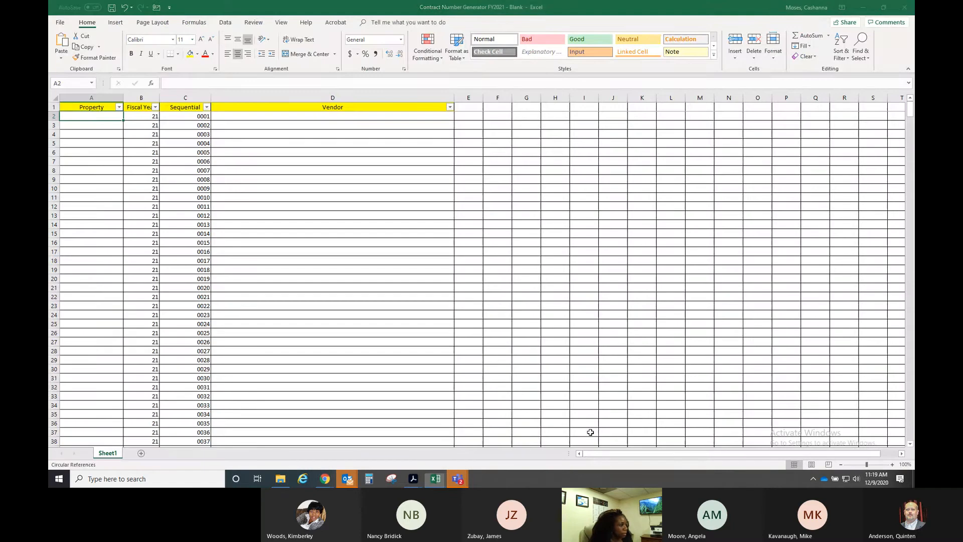
pyautogui.write('New Orelan')
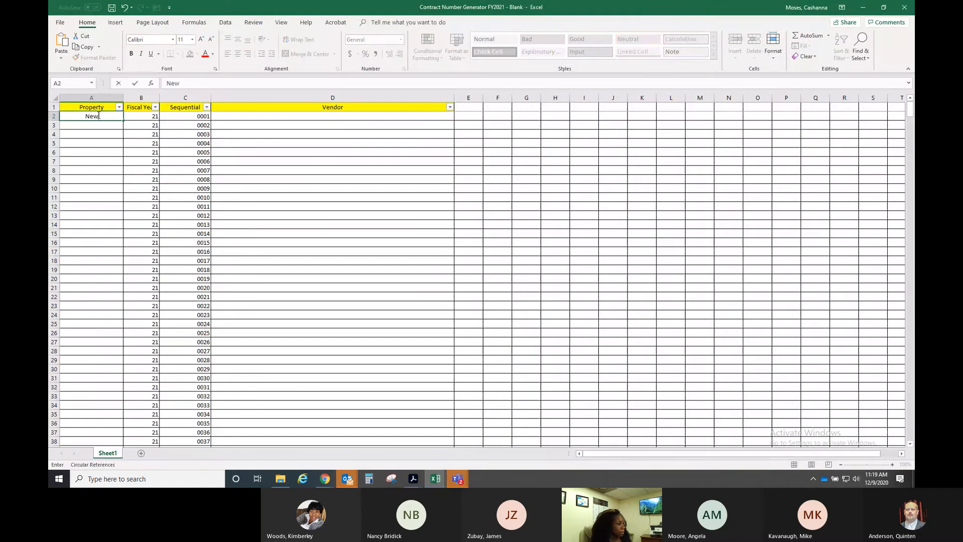
pyautogui.press('BackSpace')
pyautogui.press('BackSpace')
pyautogui.press('BackSpace')
pyautogui.press('BackSpace')
pyautogui.press('BackSpace')
pyautogui.press('BackSpace')
pyautogui.press('BackSpace')
pyautogui.press('BackSpace')
pyautogui.press('BackSpace')
pyautogui.press('BackSpace')
pyautogui.write('BTNO')
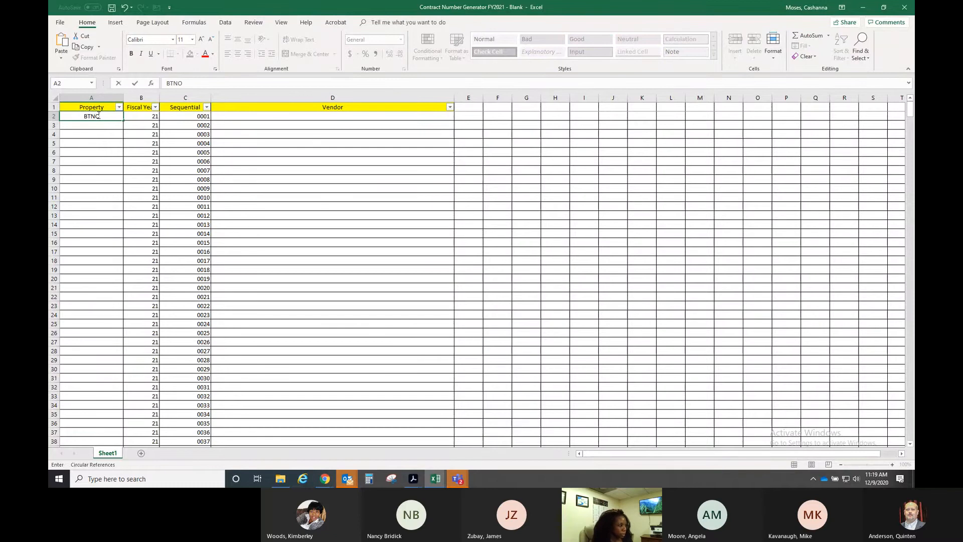
pyautogui.press('Tab')
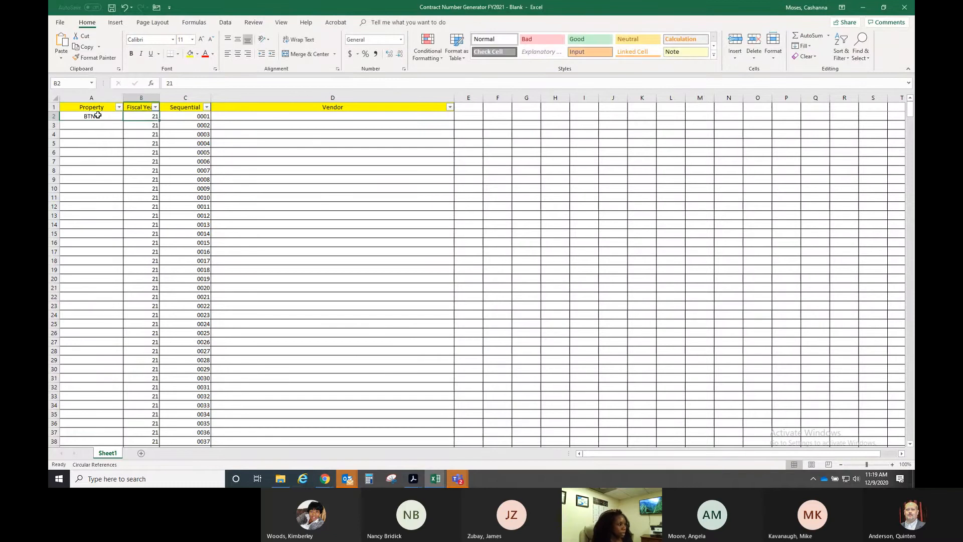
pyautogui.press('Tab')
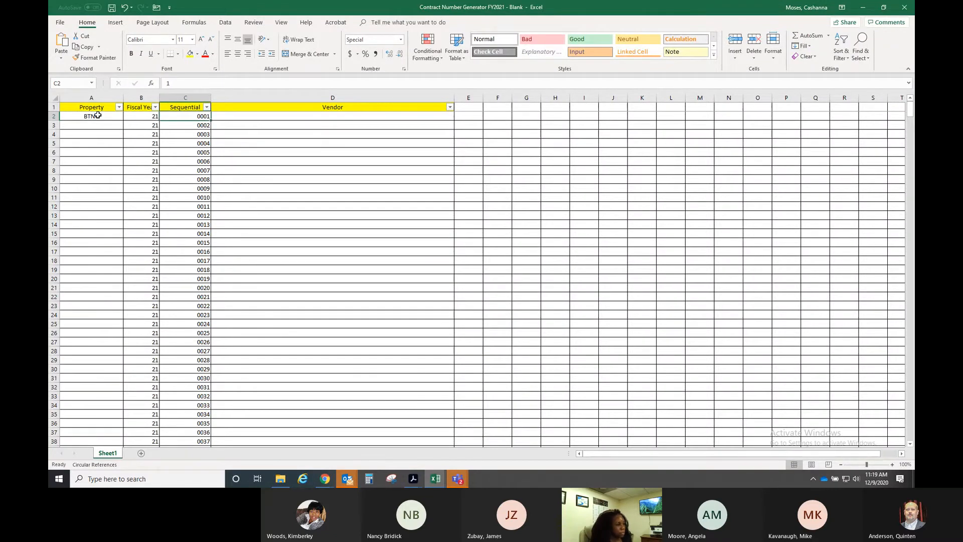
pyautogui.press('Tab')
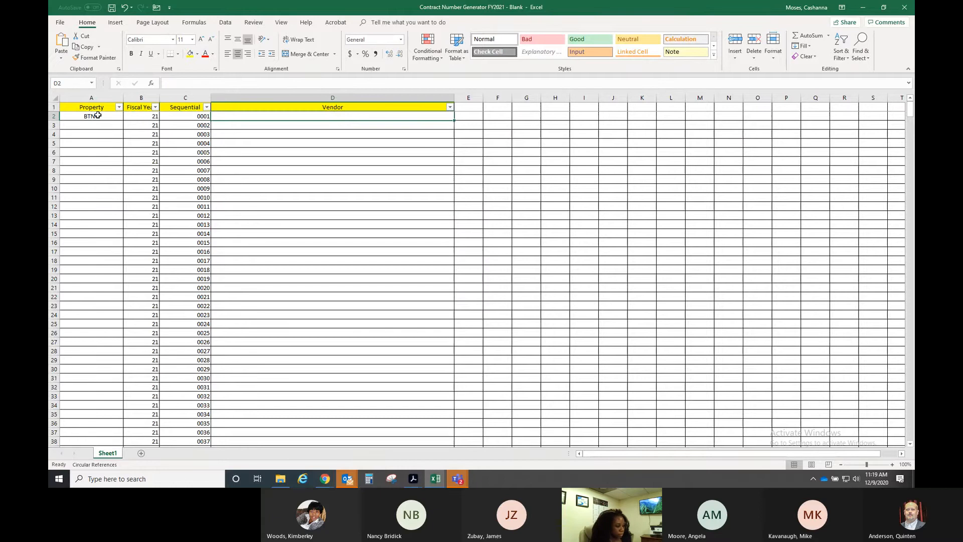
pyautogui.write('Lak')
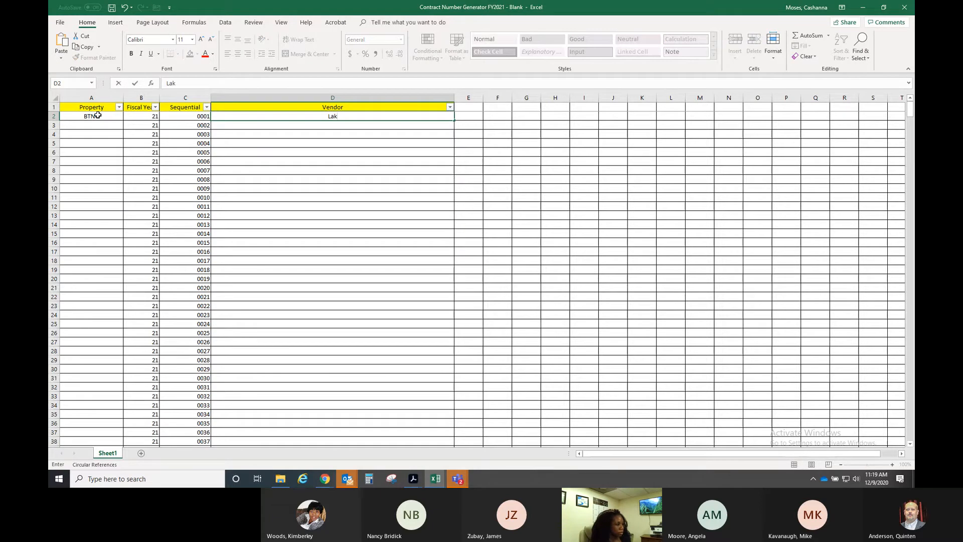
pyautogui.write('eview Grass Doctors')
pyautogui.press('Return')
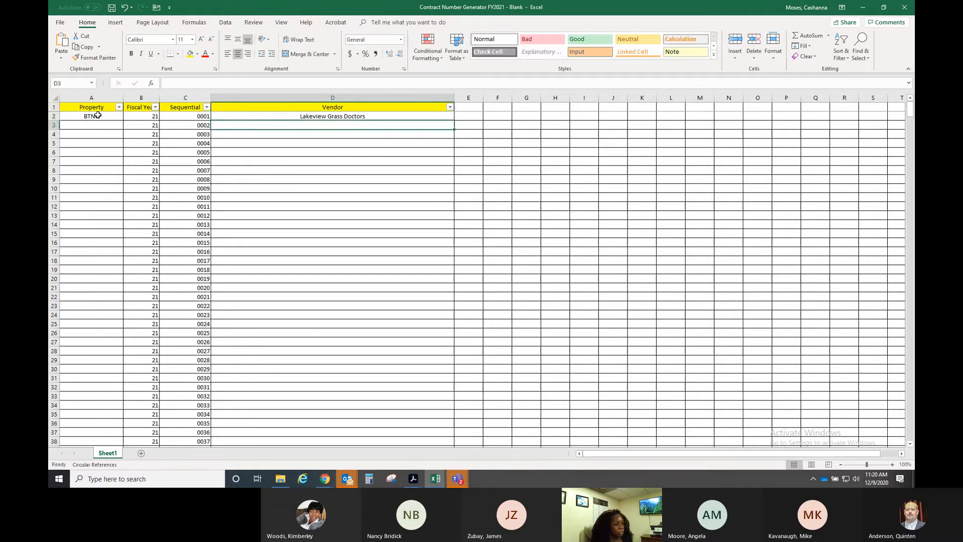
pyautogui.press('Up')
pyautogui.click(97, 115)
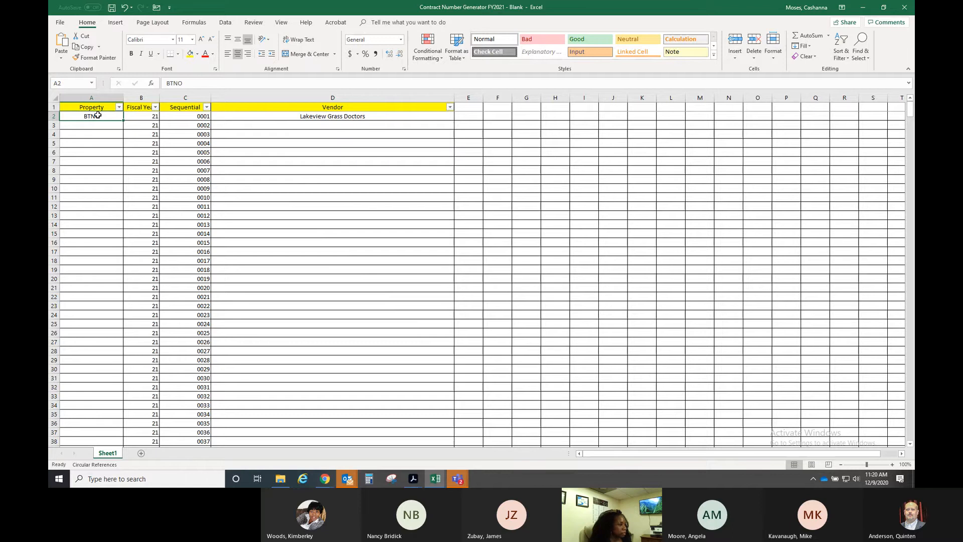
pyautogui.hotkey('alt', 'Tab')
# - Enter contract number BTNO-21-0001 and a start date of 12/01/20
pyautogui.write('B')
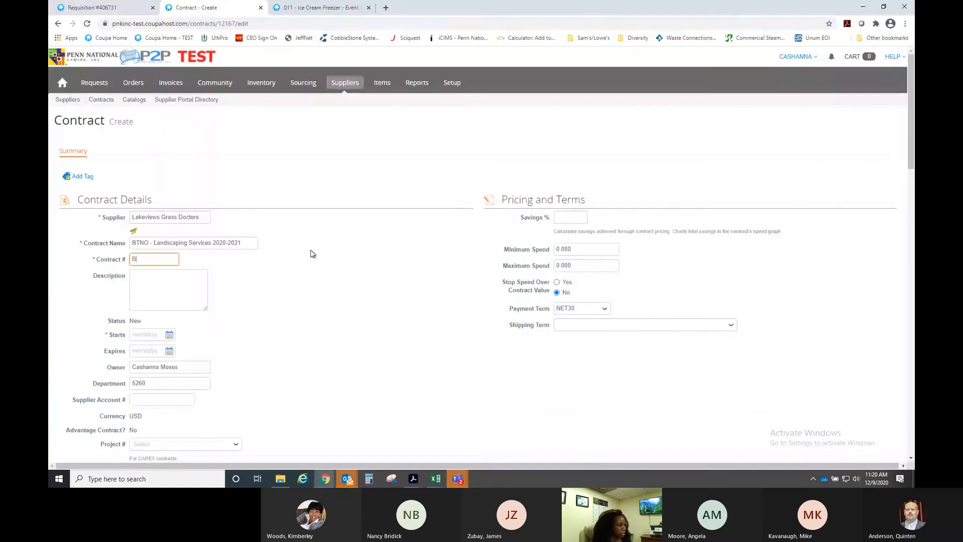
pyautogui.write('TNO-21-0001')
pyautogui.click(260, 294)
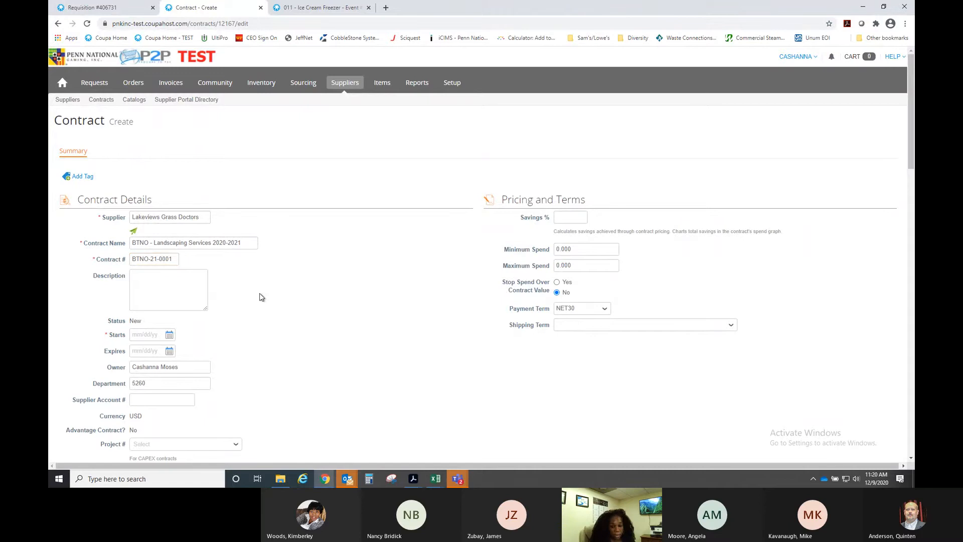
pyautogui.scroll(-1, 256, 299)
pyautogui.scroll(-2, 257, 299)
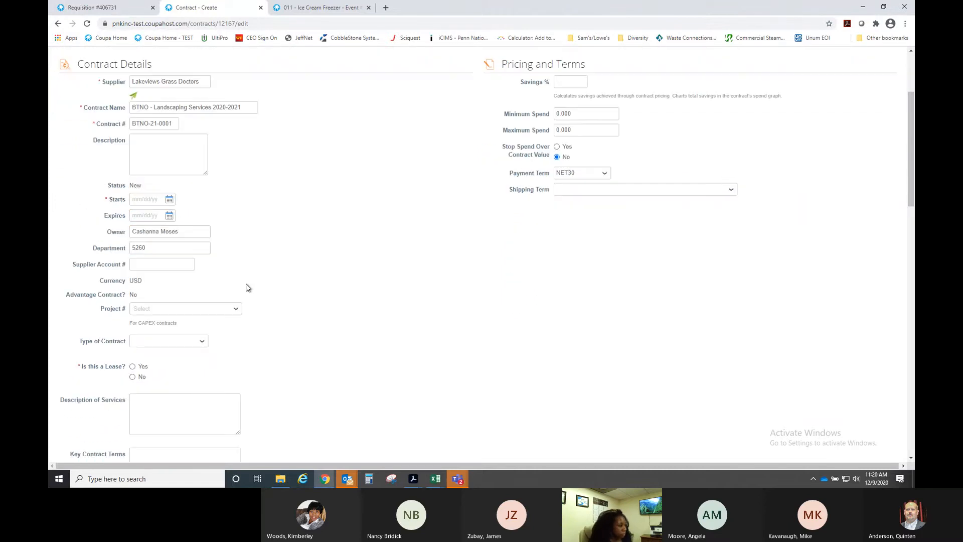
pyautogui.click(170, 200)
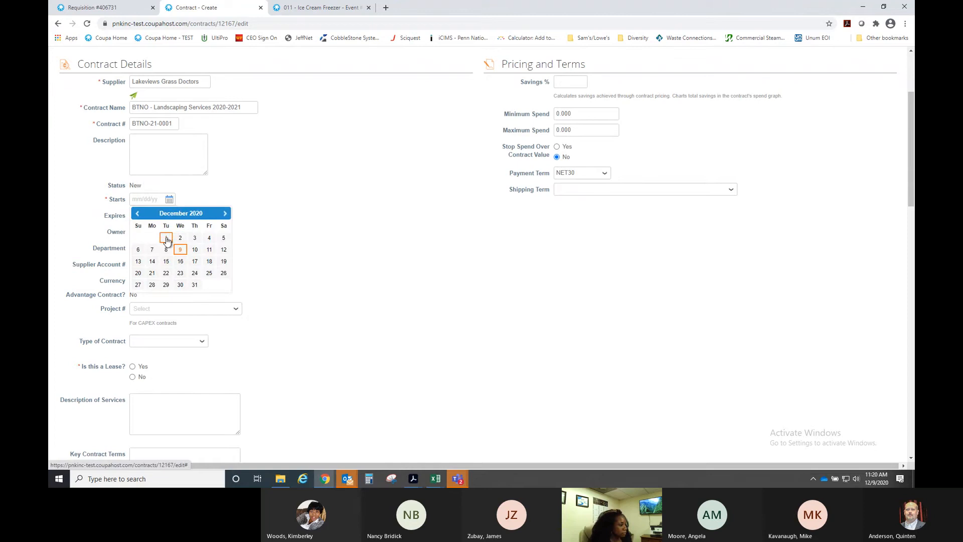
pyautogui.click(166, 238)
# - Set the contract's expiry date to 11/30/21 with the calendar picker
pyautogui.click(169, 216)
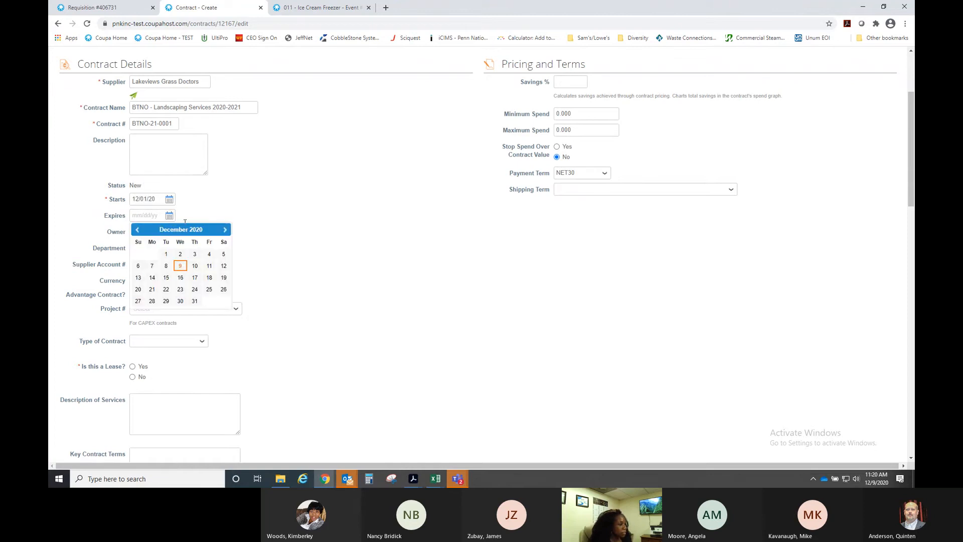
pyautogui.click(225, 230)
pyautogui.click(225, 230)
pyautogui.click(225, 230)
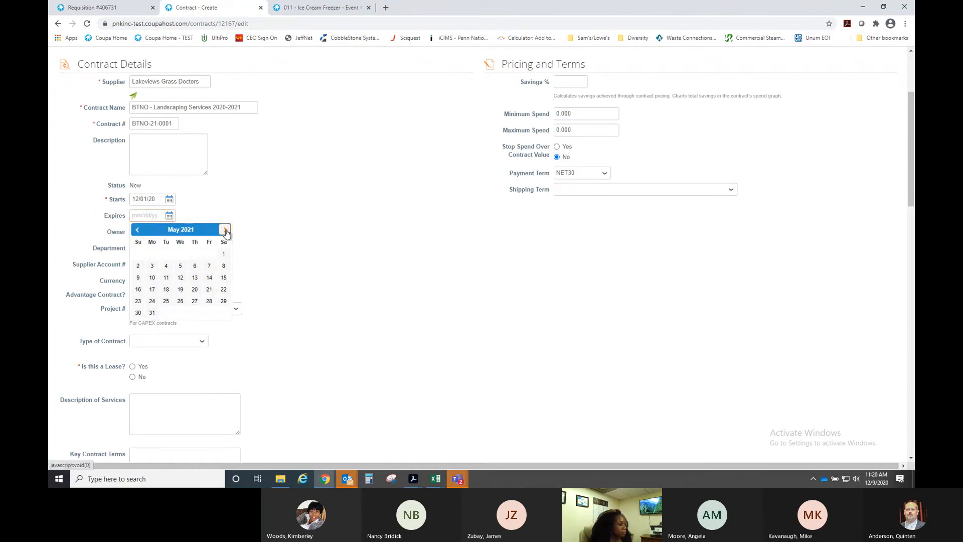
pyautogui.click(225, 230)
pyautogui.click(225, 230)
pyautogui.click(225, 229)
pyautogui.click(225, 230)
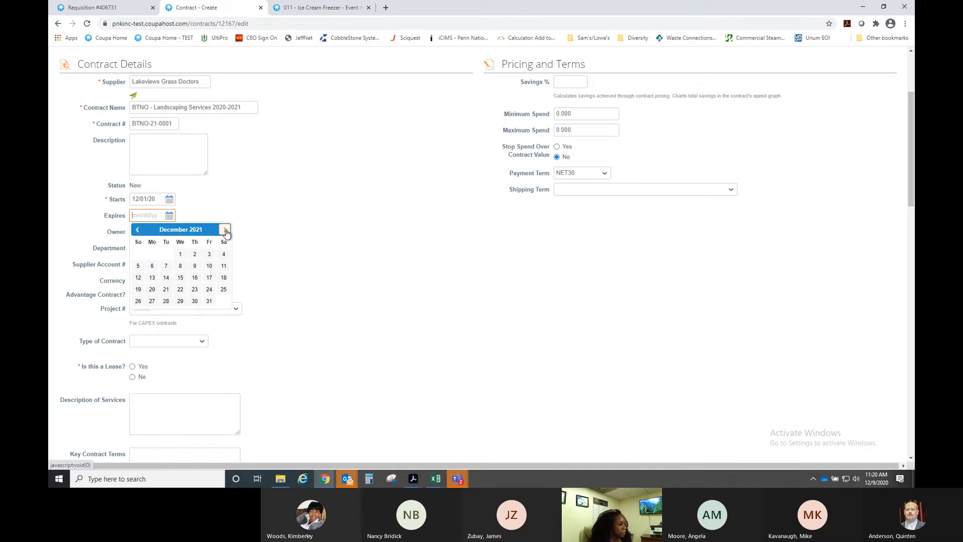
pyautogui.click(137, 230)
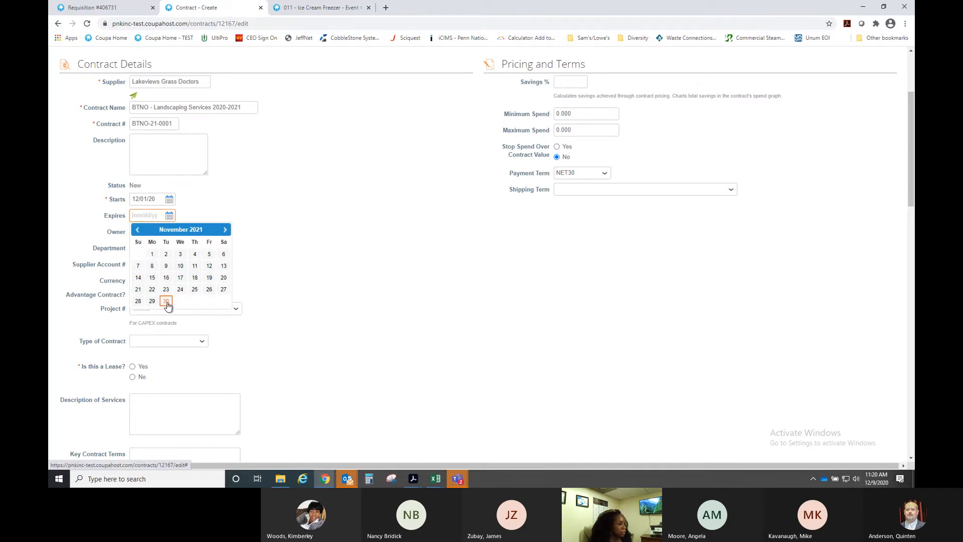
pyautogui.click(166, 301)
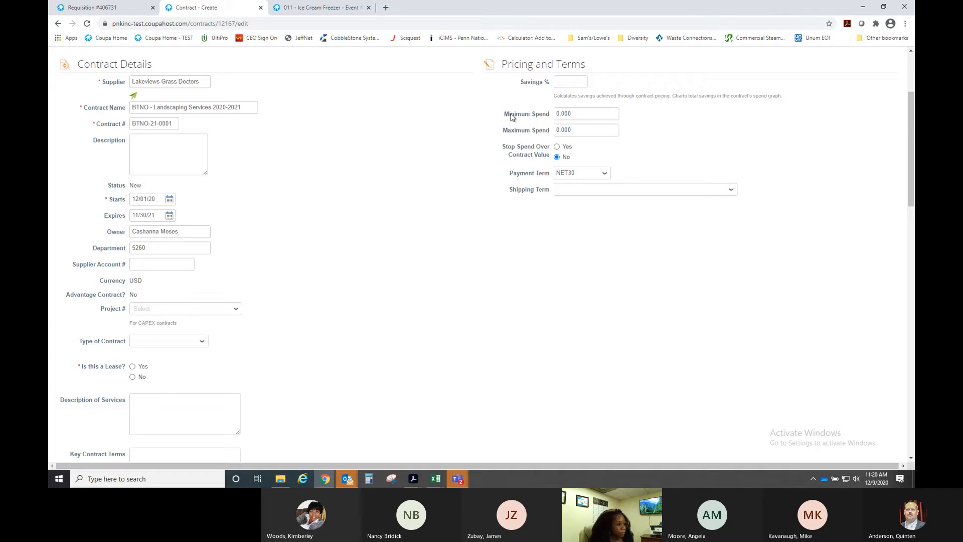
# - Change the contract's minimum spend to 85000
pyautogui.moveTo(591, 114); pyautogui.dragTo(522, 119)
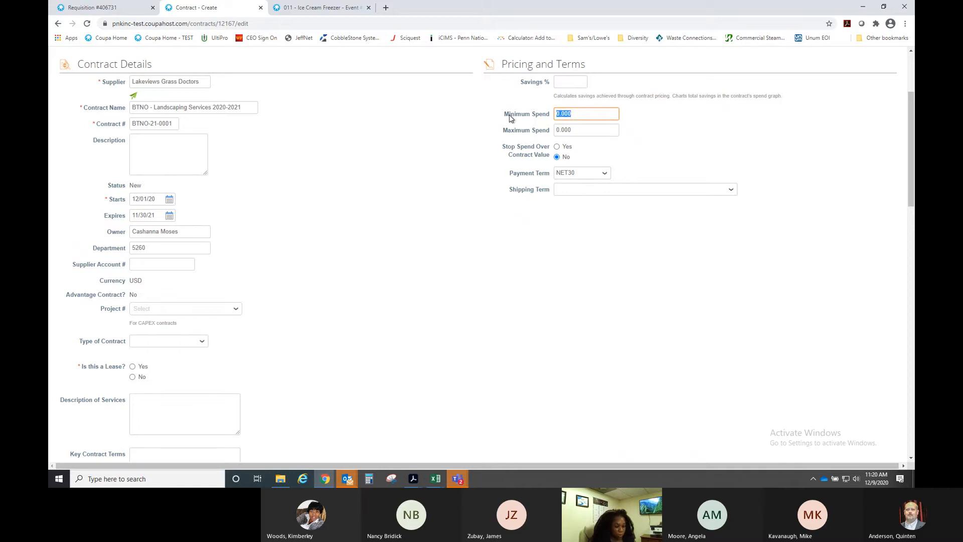
pyautogui.write('85000')
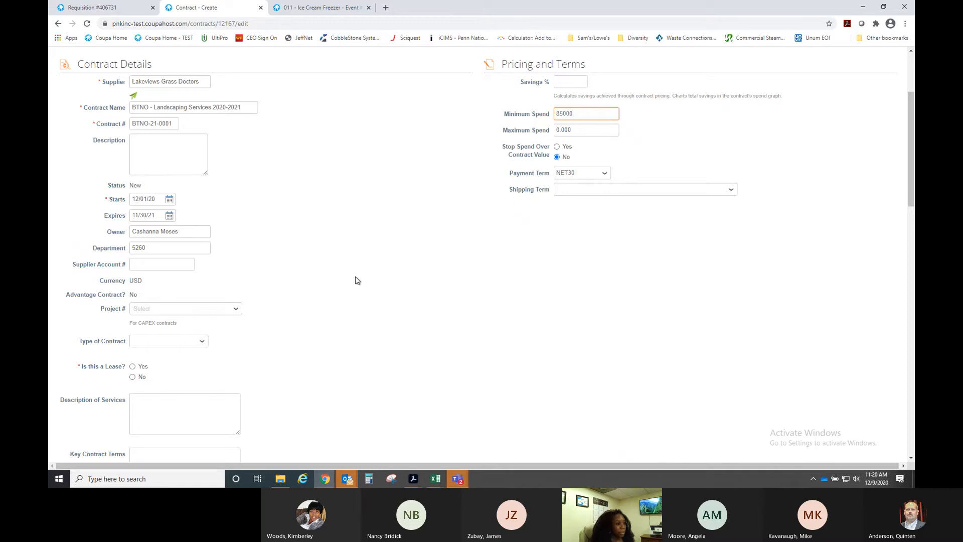
pyautogui.click(380, 256)
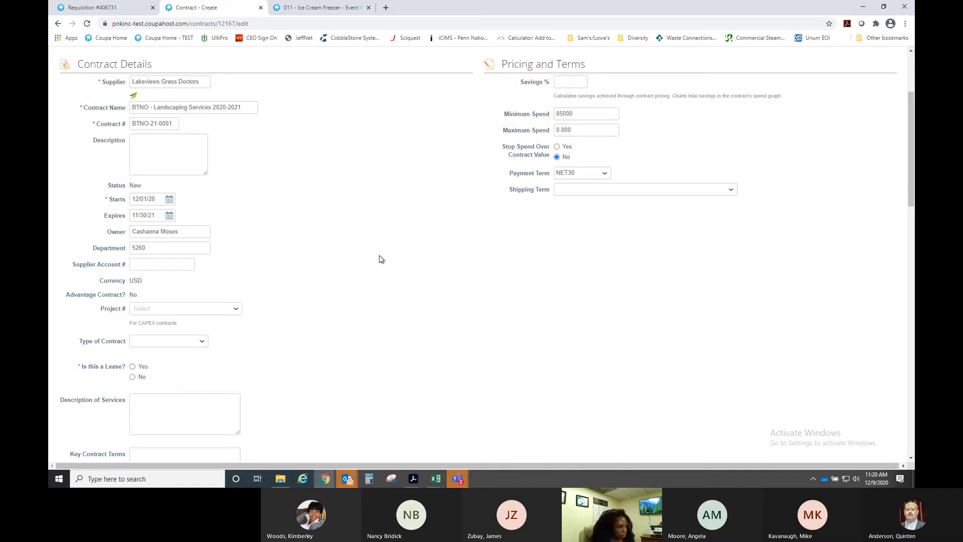
# - Set Type of Contract to Facilities and answer No to Is this a Lease?
pyautogui.scroll(-2, 380, 259)
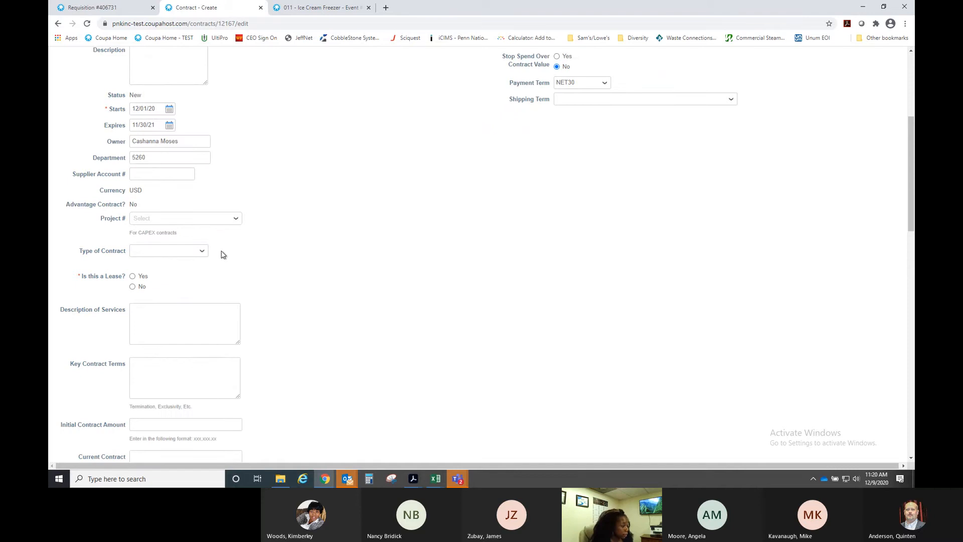
pyautogui.click(203, 252)
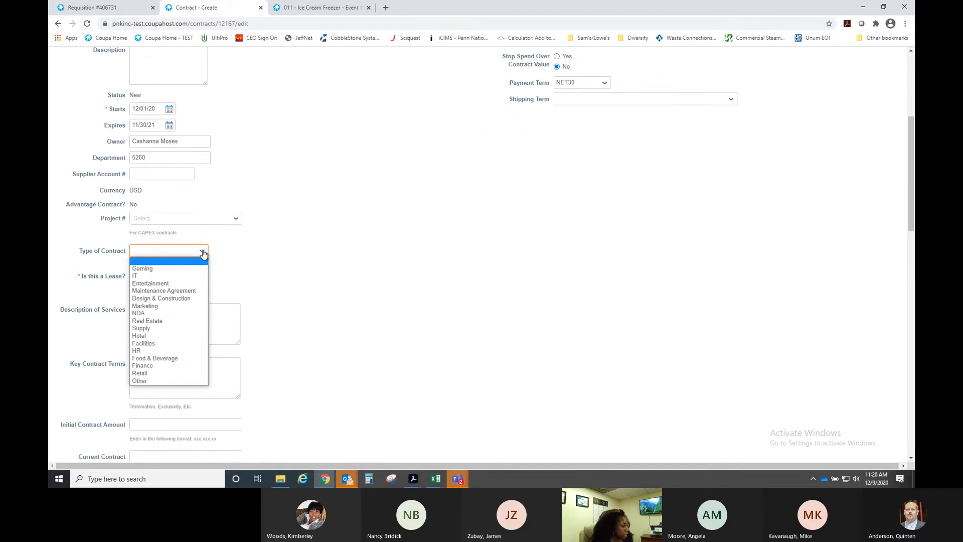
pyautogui.click(153, 344)
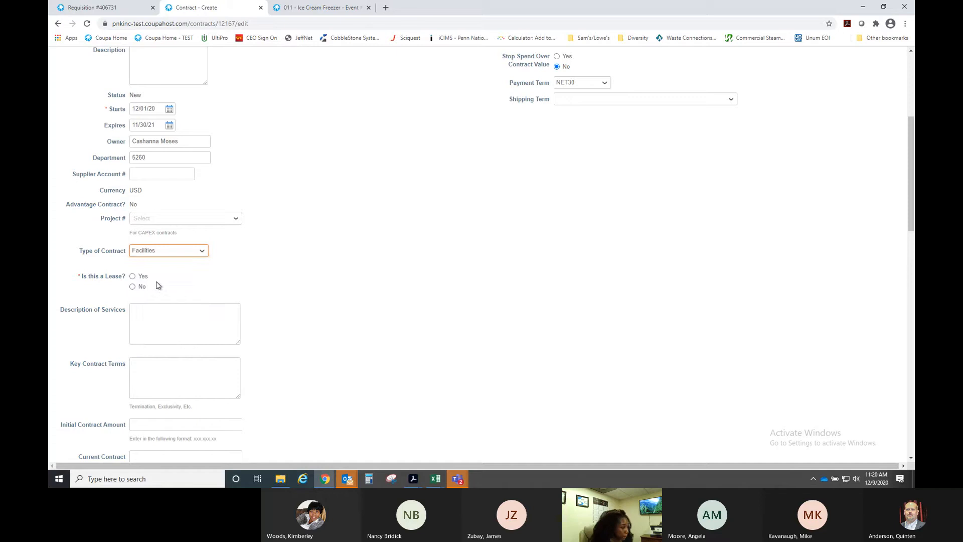
pyautogui.click(133, 288)
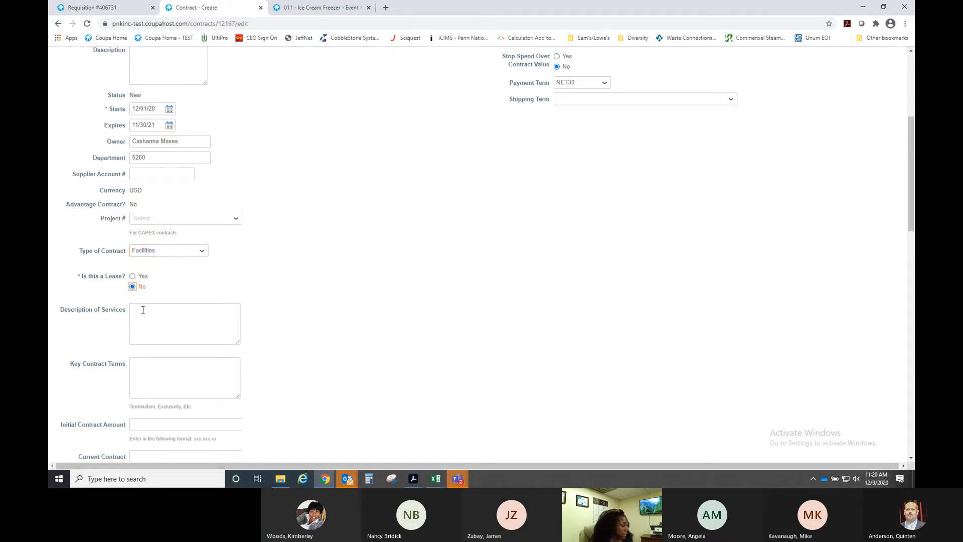
# - Describe the services as landscaping for the property, with 30-day written-notice termination as key terms
pyautogui.click(142, 310)
pyautogui.write('Land')
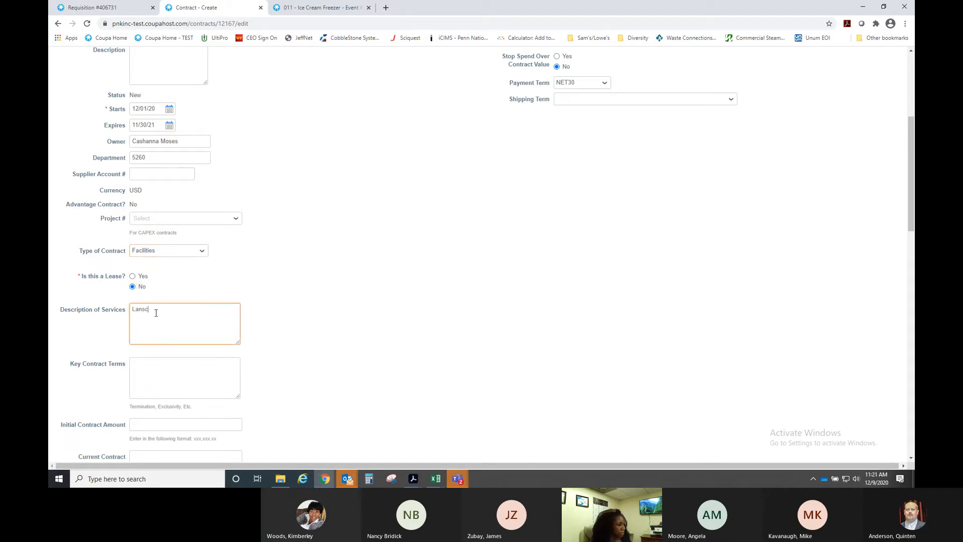
pyautogui.write('scaping s')
pyautogui.write('g services for the p')
pyautogui.write('roperty')
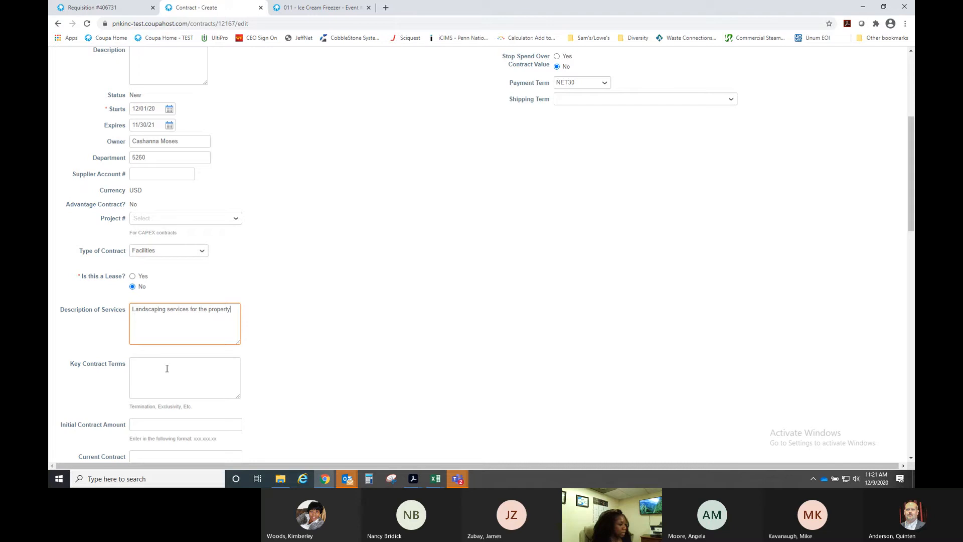
pyautogui.click(167, 366)
pyautogui.write('Termination')
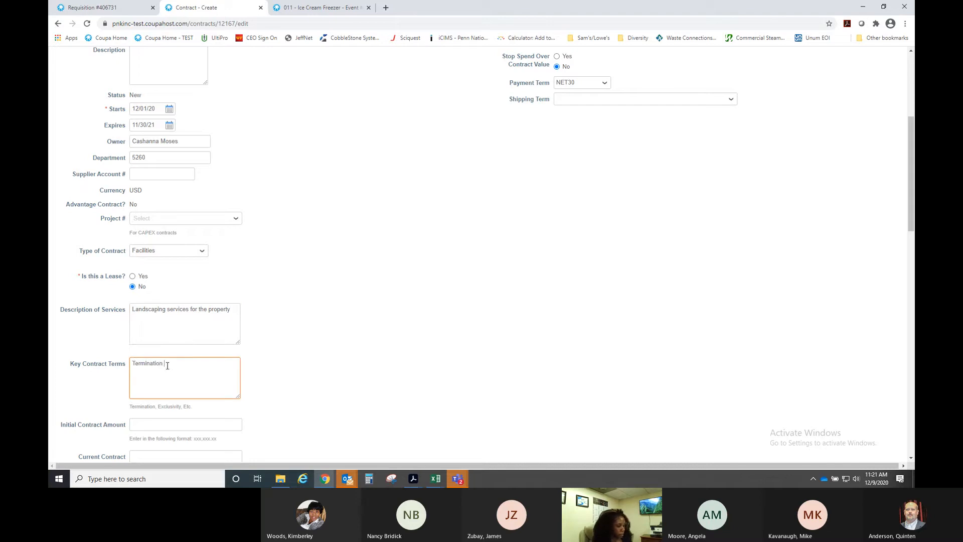
pyautogui.write(' a')
pyautogui.write('f 30 day written notice')
# - Enter 85000 as both Initial and Current Contract Amount, leaving Termination Type blank
pyautogui.scroll(-3, 305, 344)
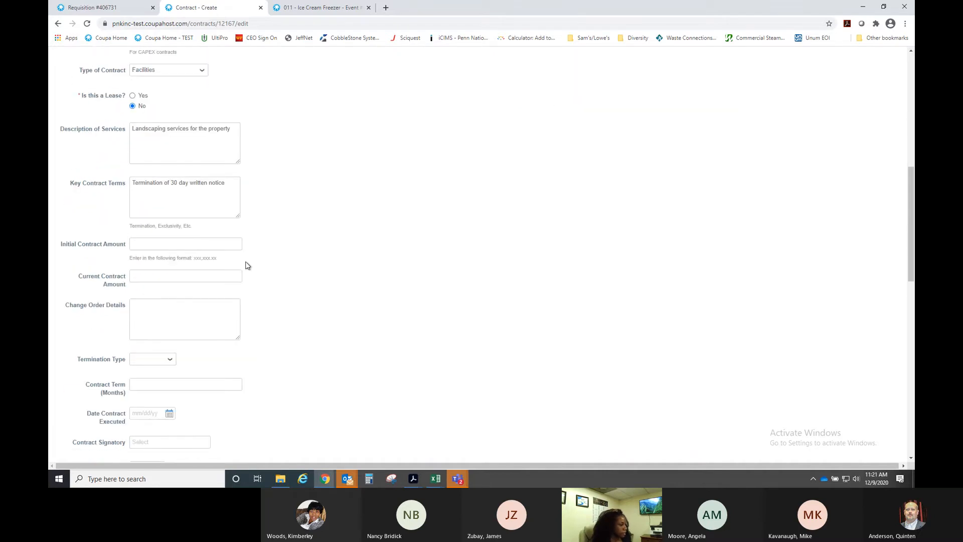
pyautogui.click(190, 243)
pyautogui.write('85000')
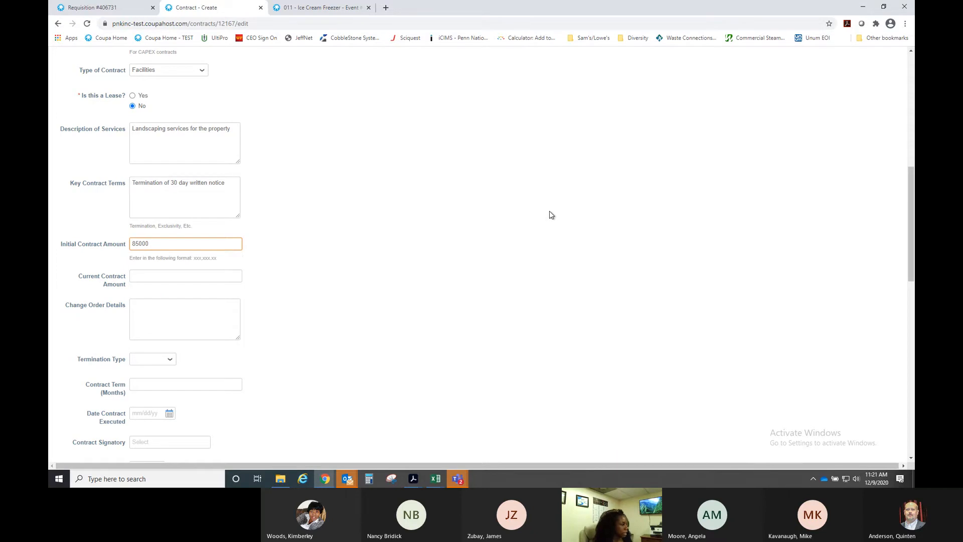
pyautogui.press('Tab')
pyautogui.write('85')
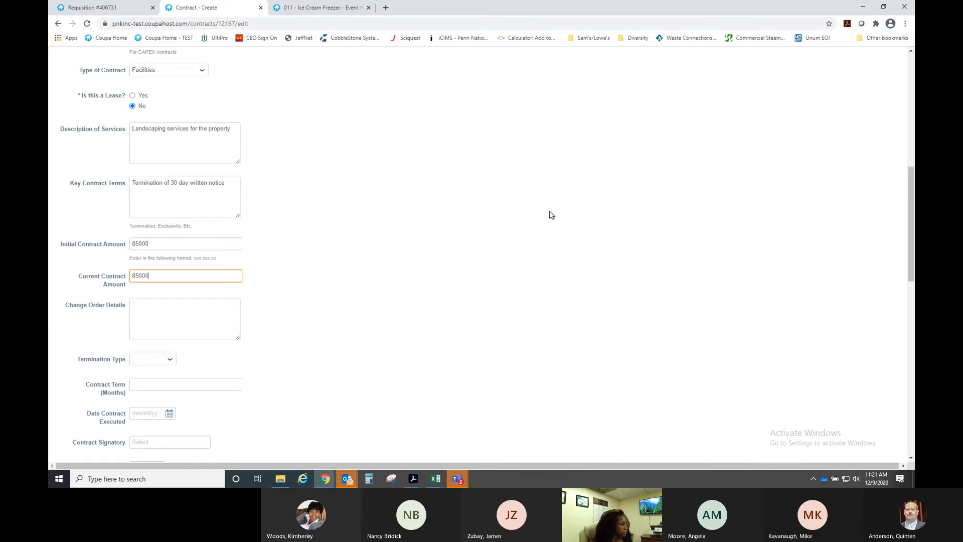
pyautogui.scroll(-2, 423, 282)
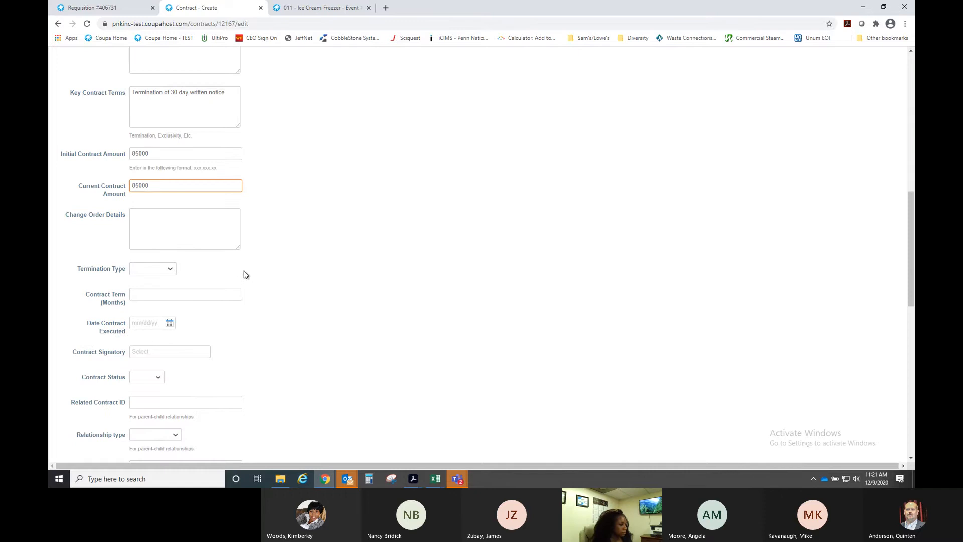
pyautogui.click(157, 272)
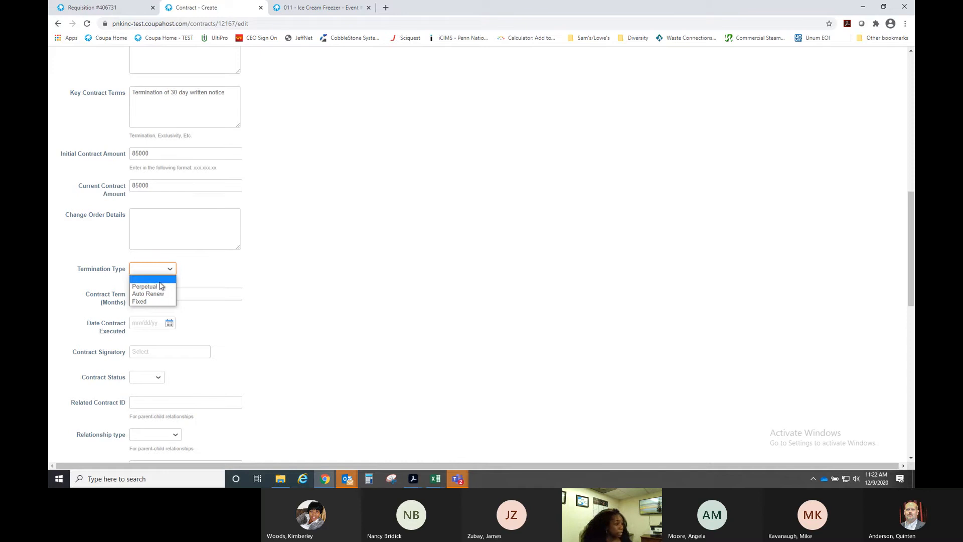
pyautogui.click(158, 281)
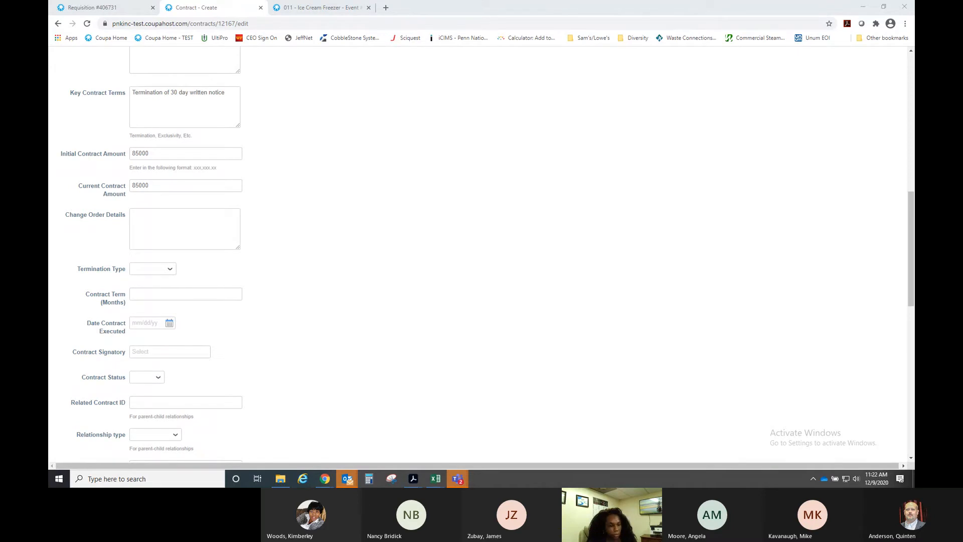
# - Set Contract Term to 12 months and Date Contract Executed to December 1, 2020
pyautogui.click(176, 296)
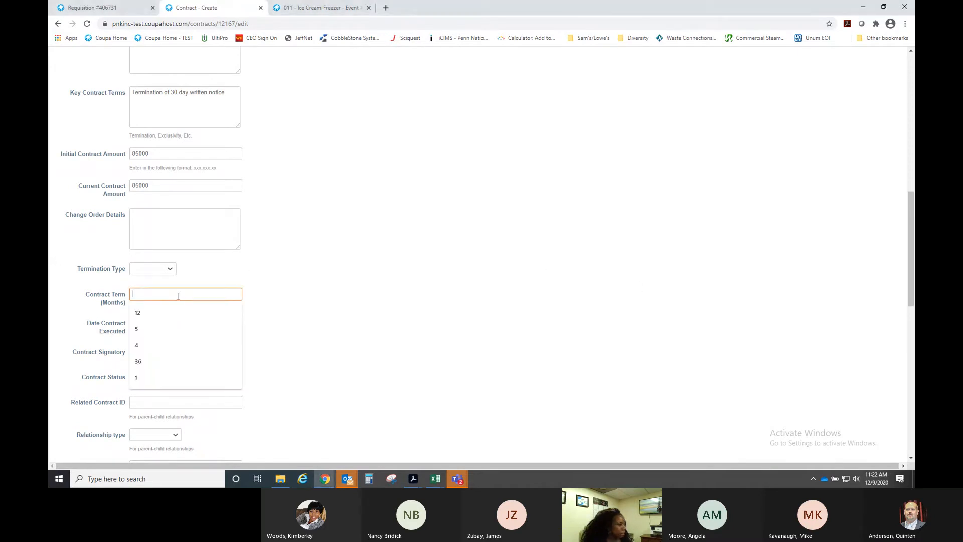
pyautogui.write('12')
pyautogui.click(350, 278)
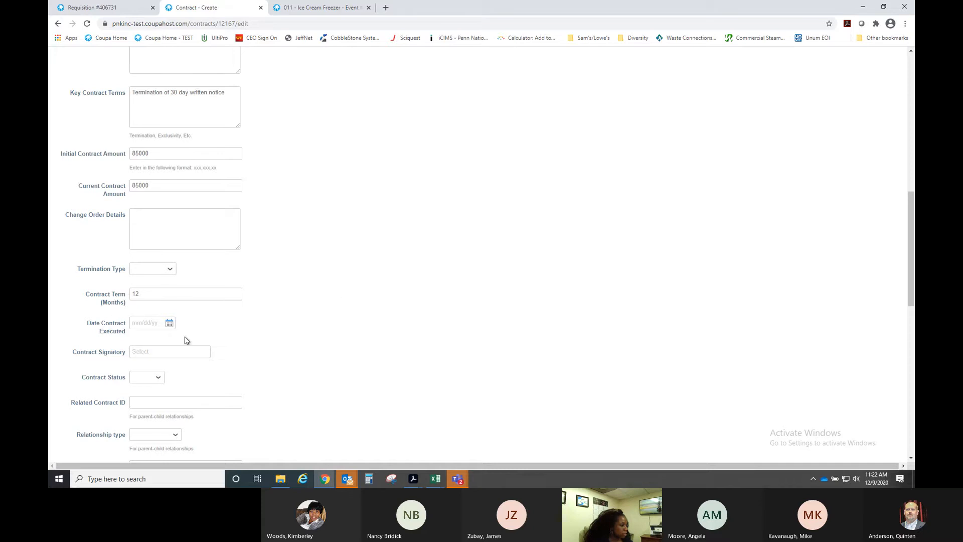
pyautogui.click(169, 323)
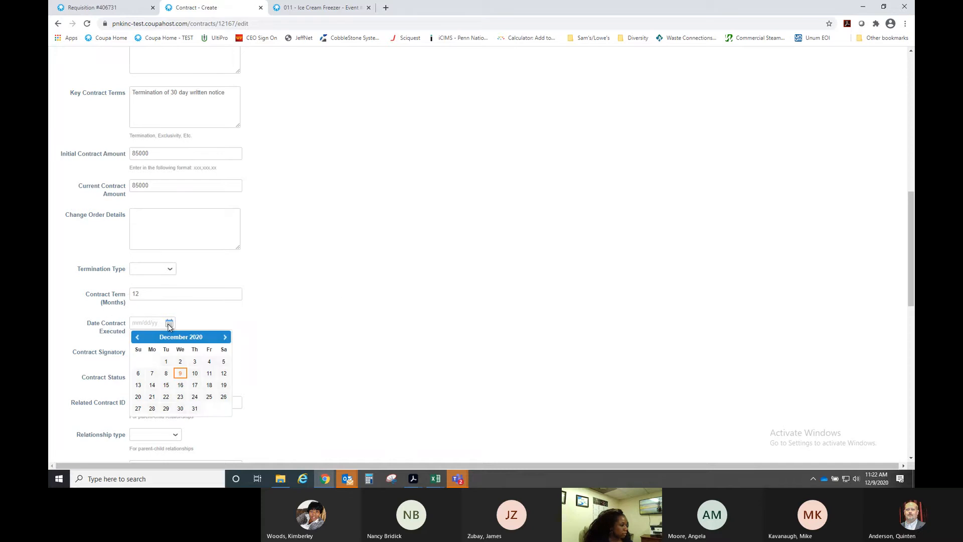
pyautogui.click(163, 362)
# - Choose the contract signatory from the user suggestions and set Contract Status to Active
pyautogui.scroll(-2, 179, 282)
pyautogui.click(169, 261)
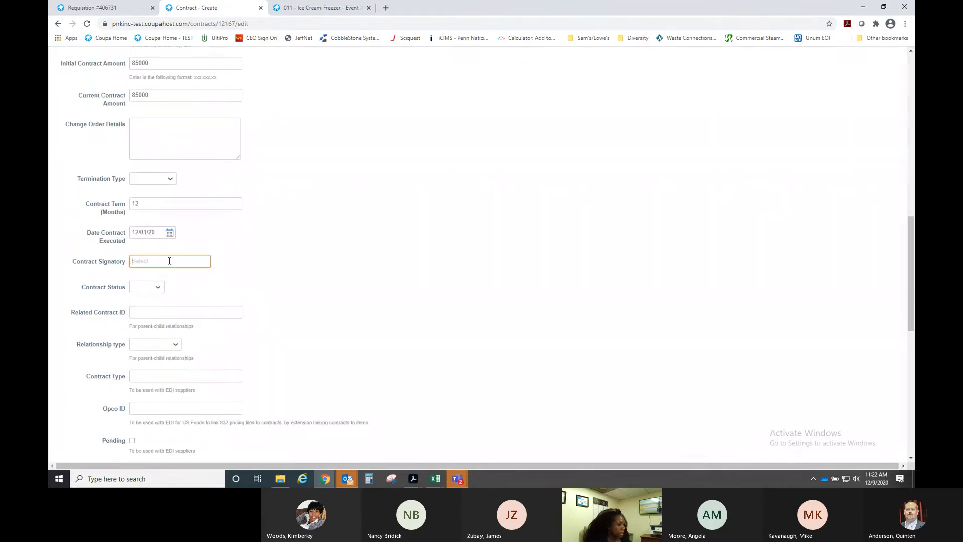
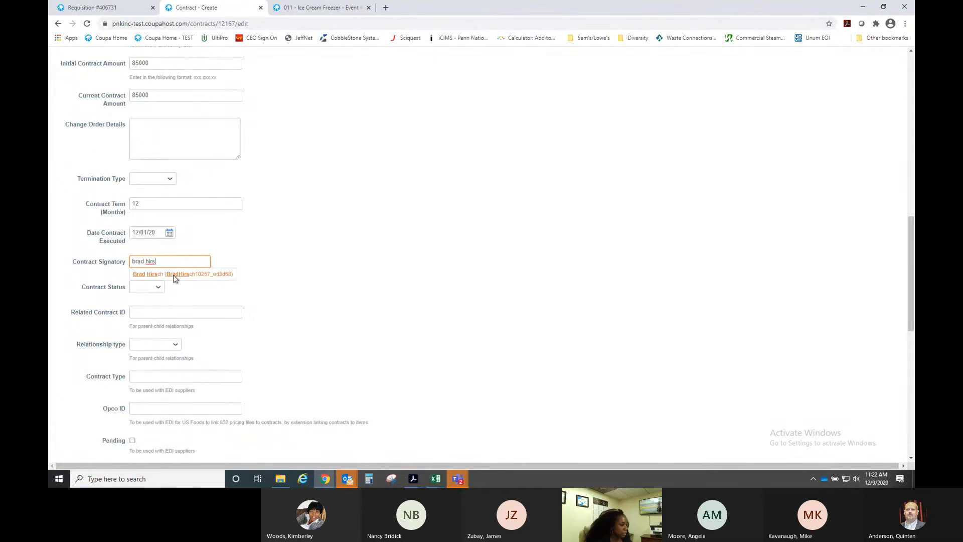
pyautogui.click(170, 274)
pyautogui.click(146, 287)
pyautogui.click(140, 305)
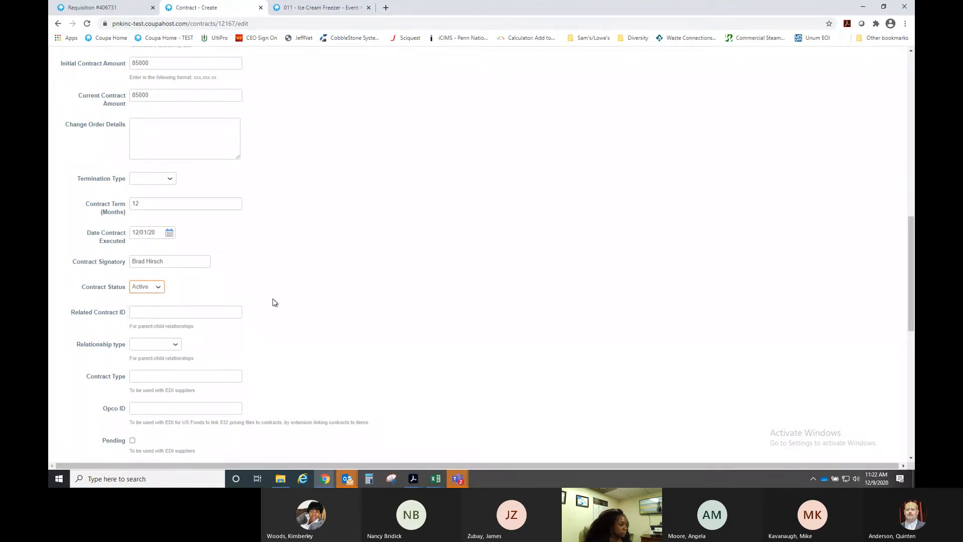
pyautogui.scroll(-3, 365, 277)
# - Attach LGD_BOOM_TOWN_CASINO_LANDSCAPE_MAINTENANCE_AGREEMENT from the H: drive Contracts folder as a contract file
pyautogui.scroll(-3, 366, 259)
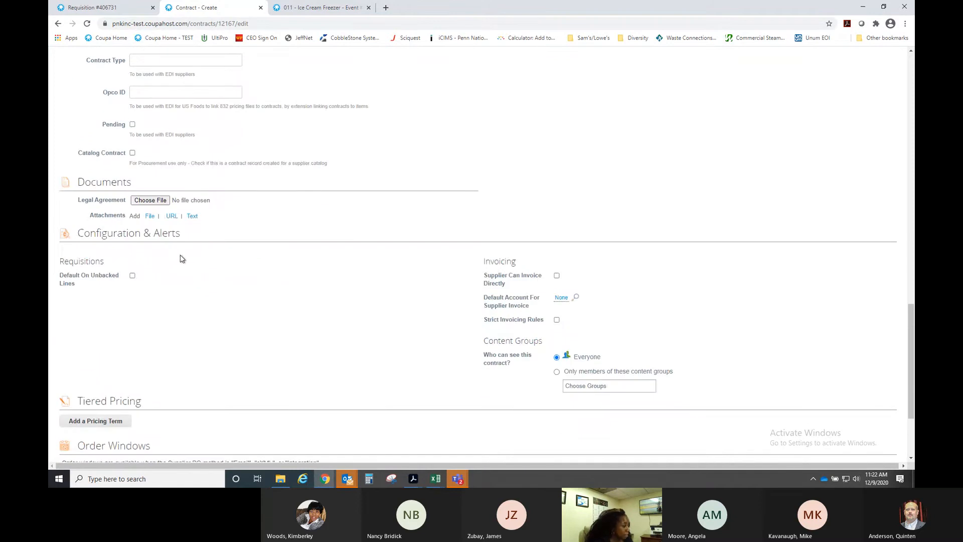
pyautogui.click(151, 216)
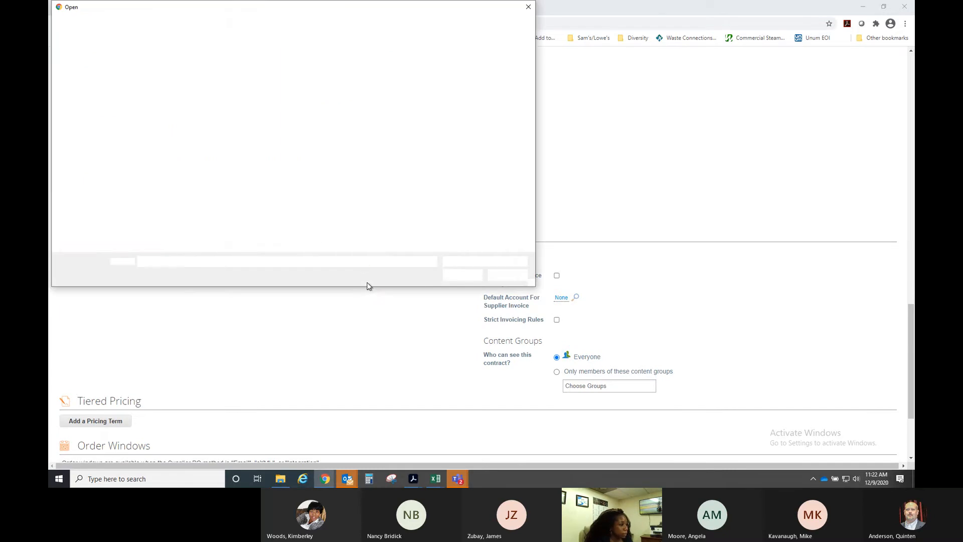
pyautogui.moveTo(333, 13); pyautogui.dragTo(542, 26)
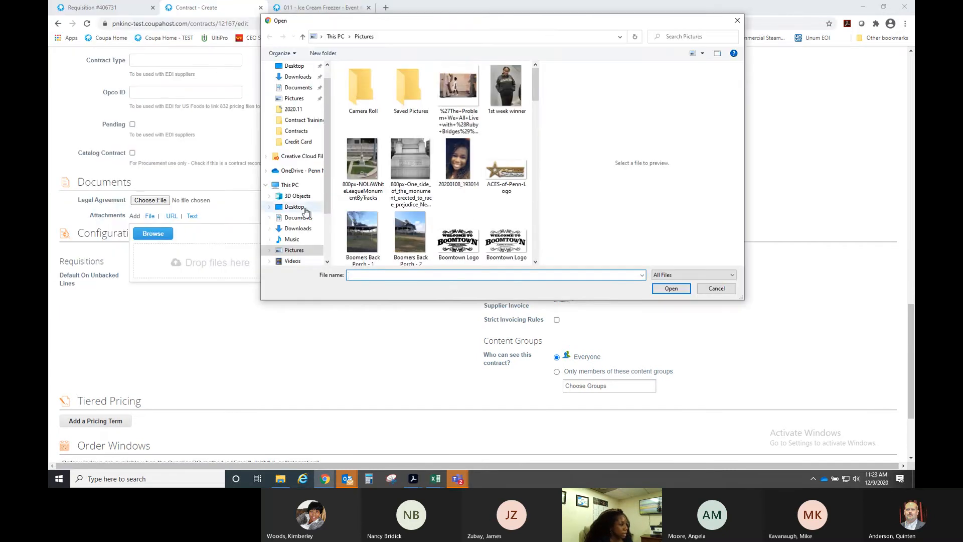
pyautogui.moveTo(326, 186); pyautogui.dragTo(326, 232)
pyautogui.click(306, 240)
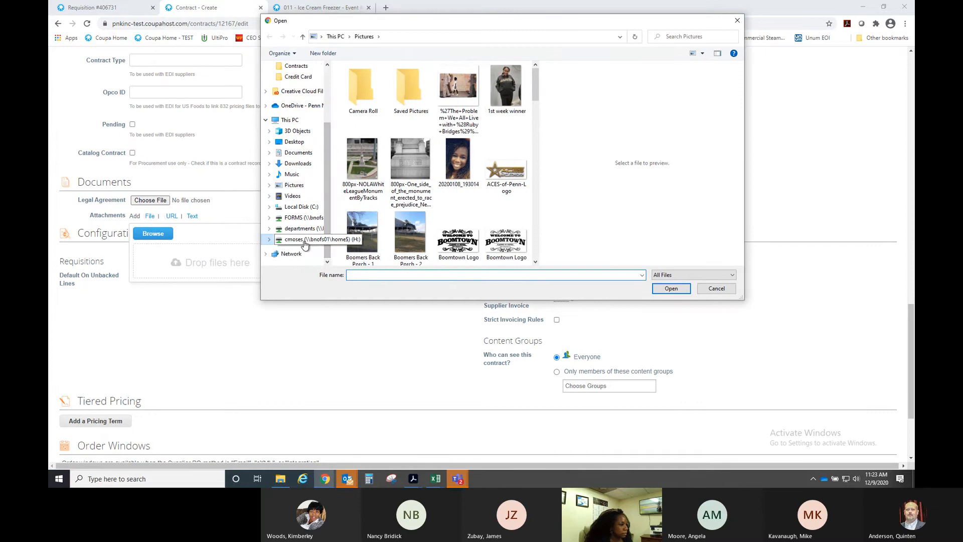
pyautogui.doubleClick(381, 90)
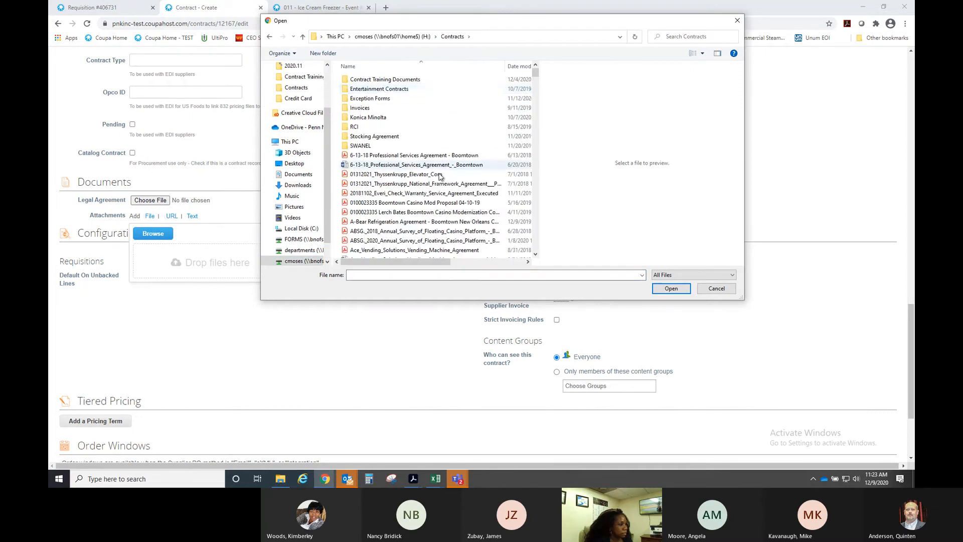
pyautogui.scroll(-10, 436, 184)
pyautogui.scroll(-20, 437, 191)
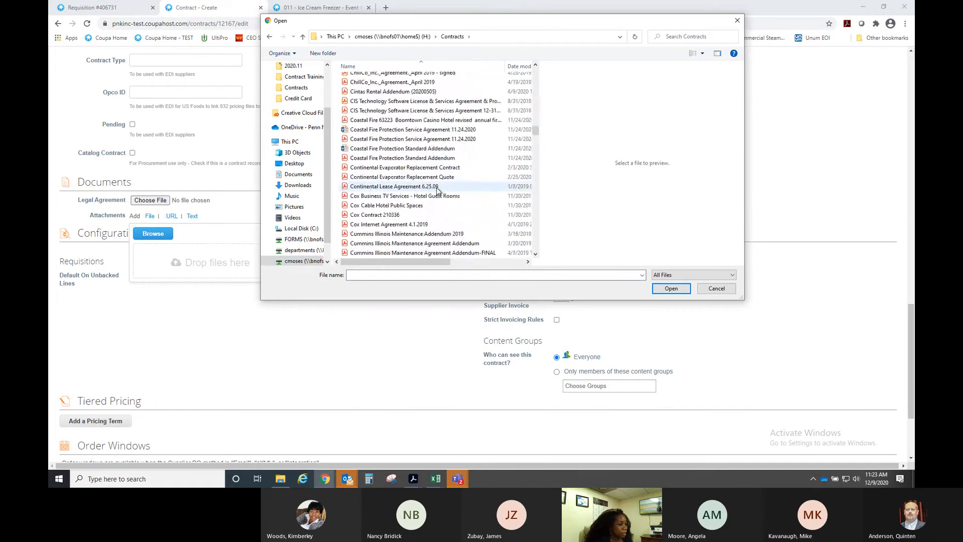
pyautogui.scroll(-15, 437, 190)
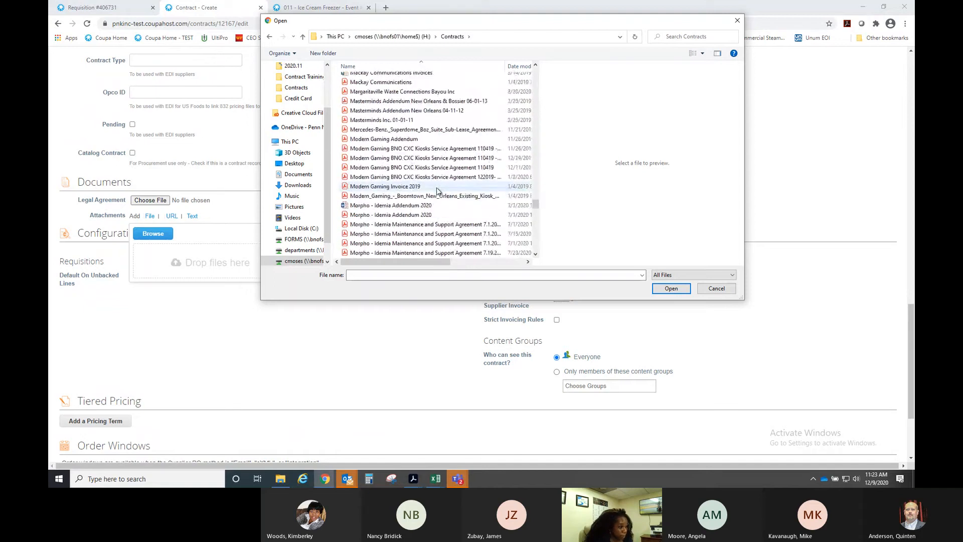
pyautogui.scroll(6, 437, 188)
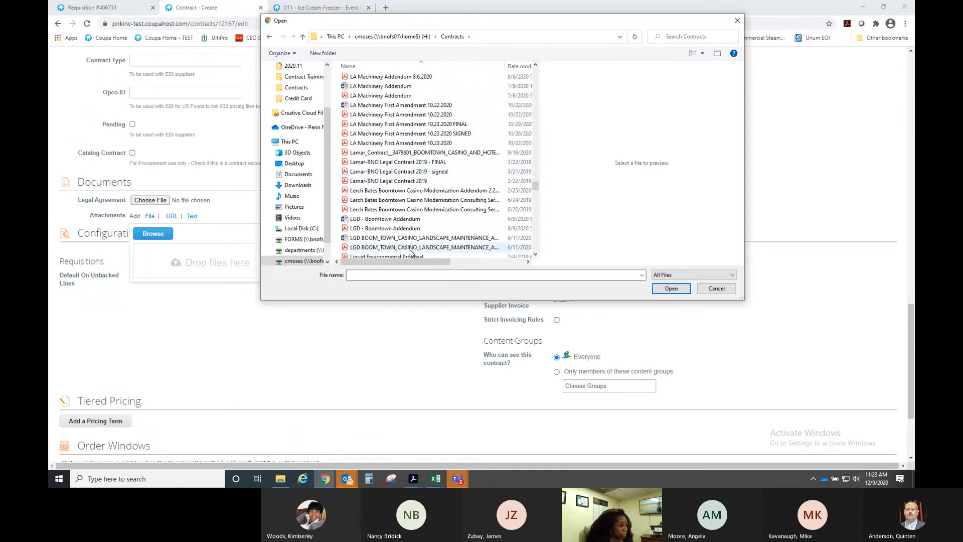
pyautogui.scroll(-1, 397, 216)
pyautogui.doubleClick(387, 226)
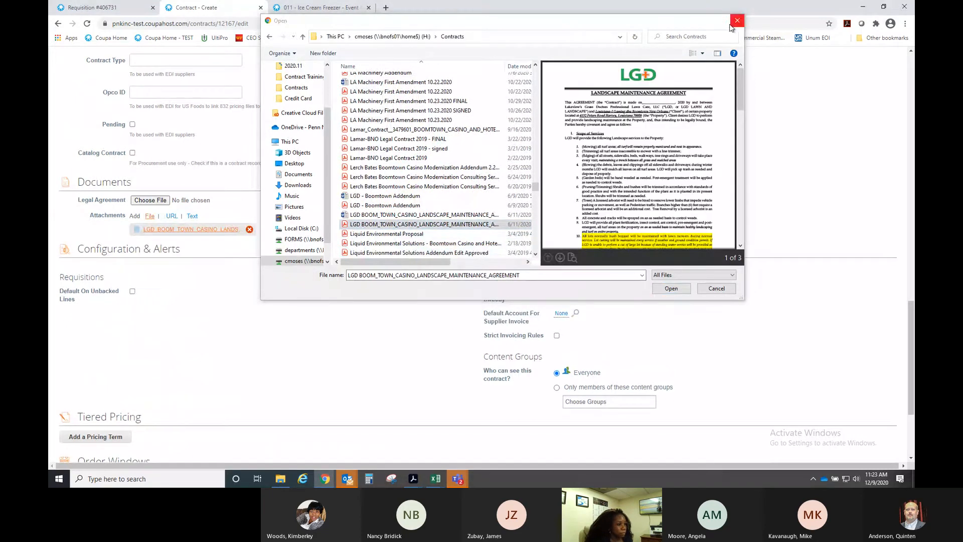
pyautogui.click(725, 287)
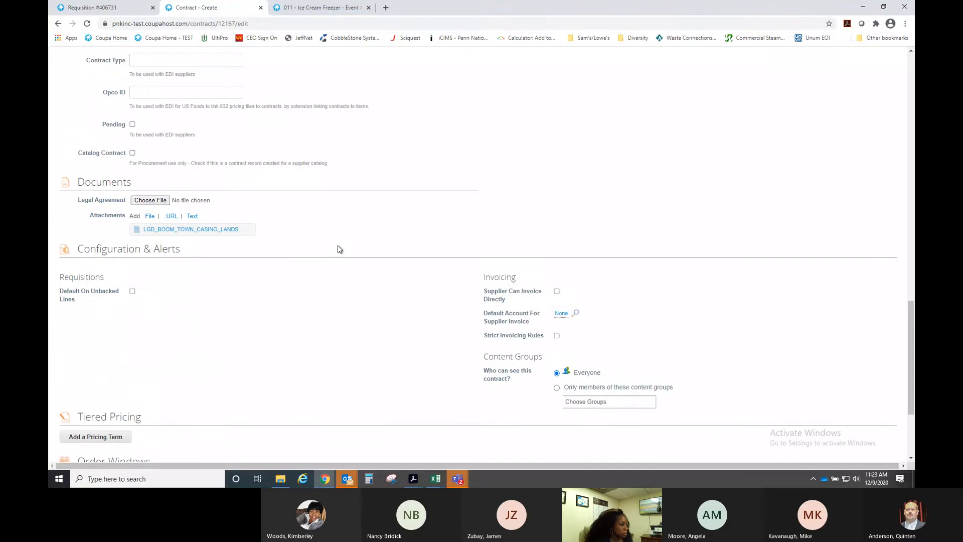
pyautogui.scroll(-2, 340, 249)
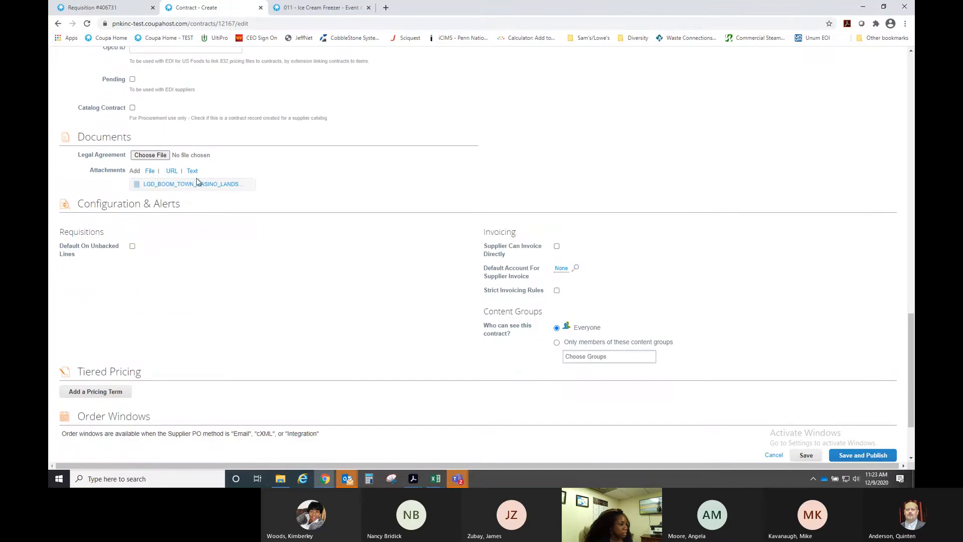
pyautogui.click(143, 157)
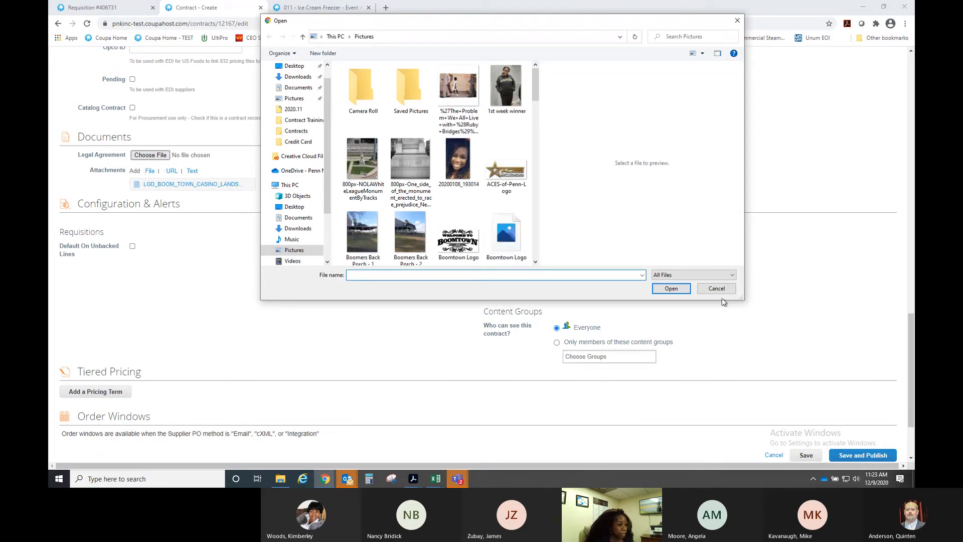
pyautogui.click(716, 289)
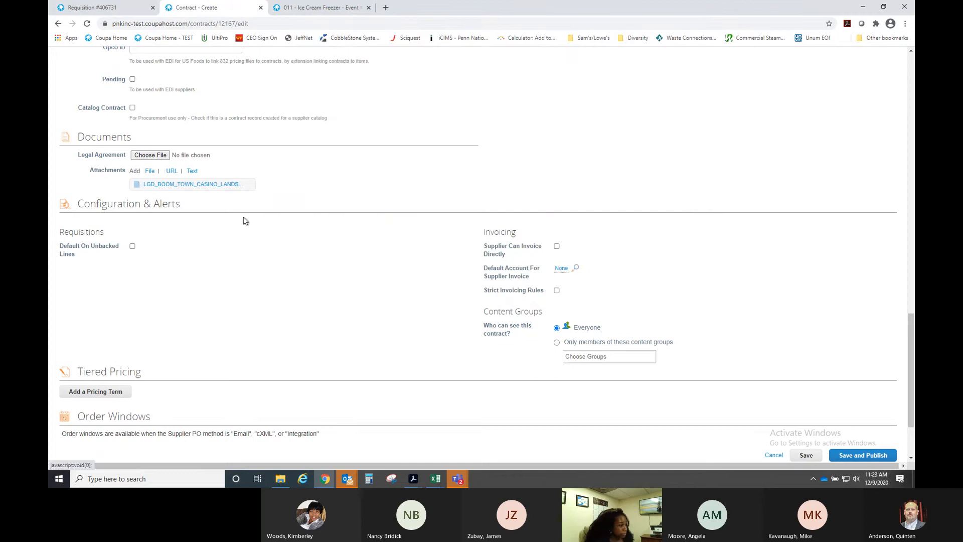
pyautogui.scroll(-1, 784, 311)
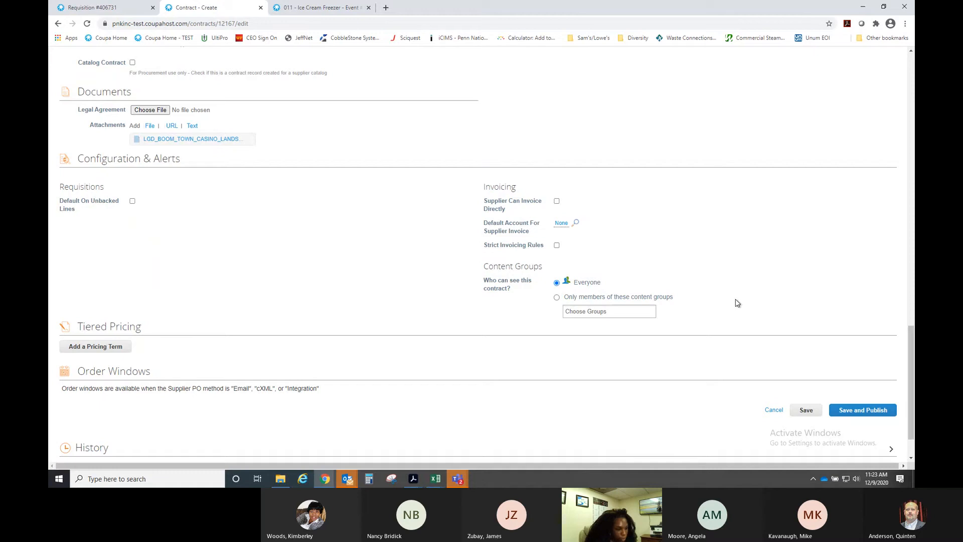
# - Limit the contract to the New Orleans content group, then Save and Publish it
pyautogui.click(583, 310)
pyautogui.write('new ')
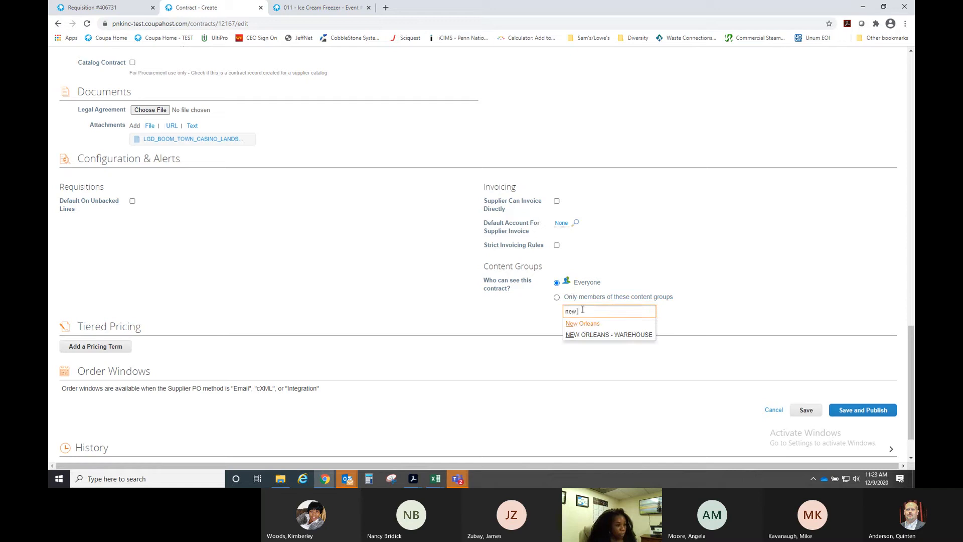
pyautogui.write('orlen')
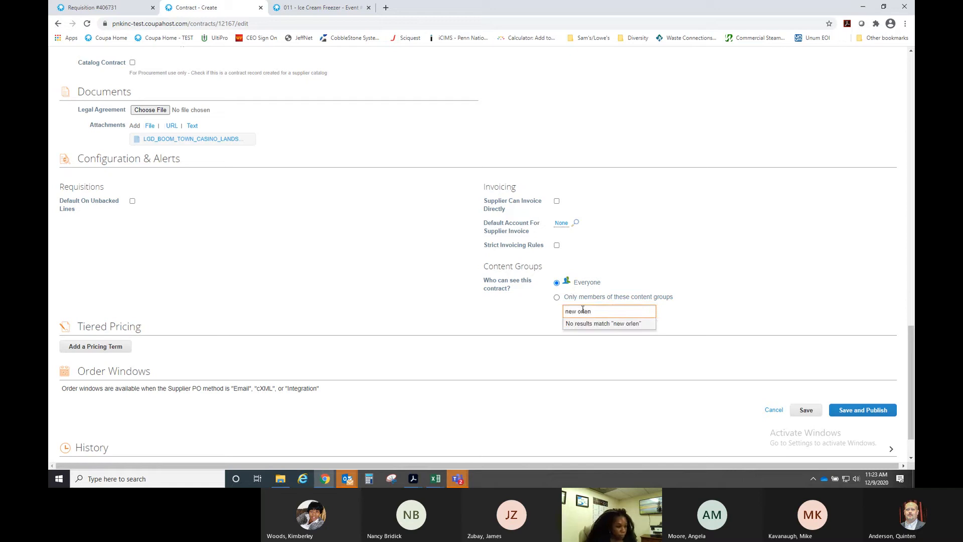
pyautogui.doubleClick(583, 310)
pyautogui.write('orle')
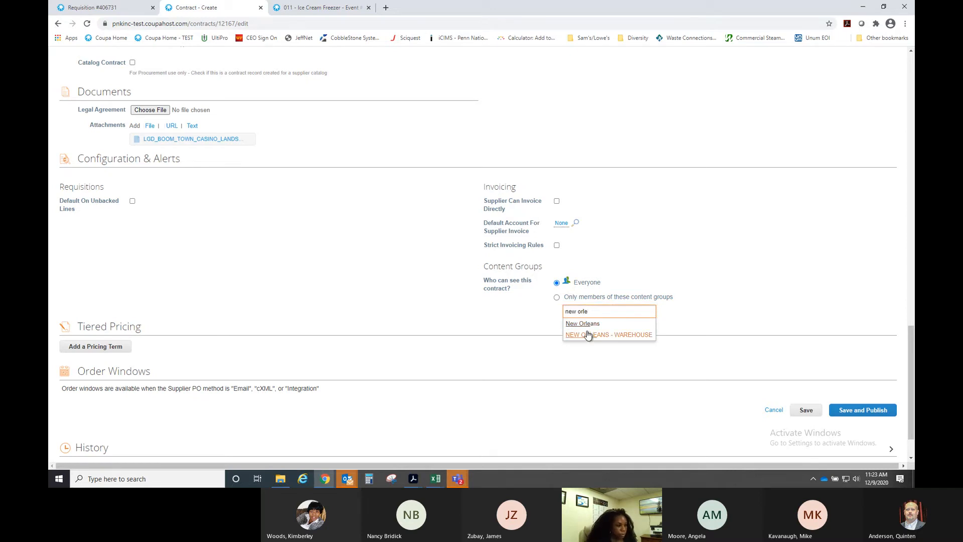
pyautogui.click(586, 324)
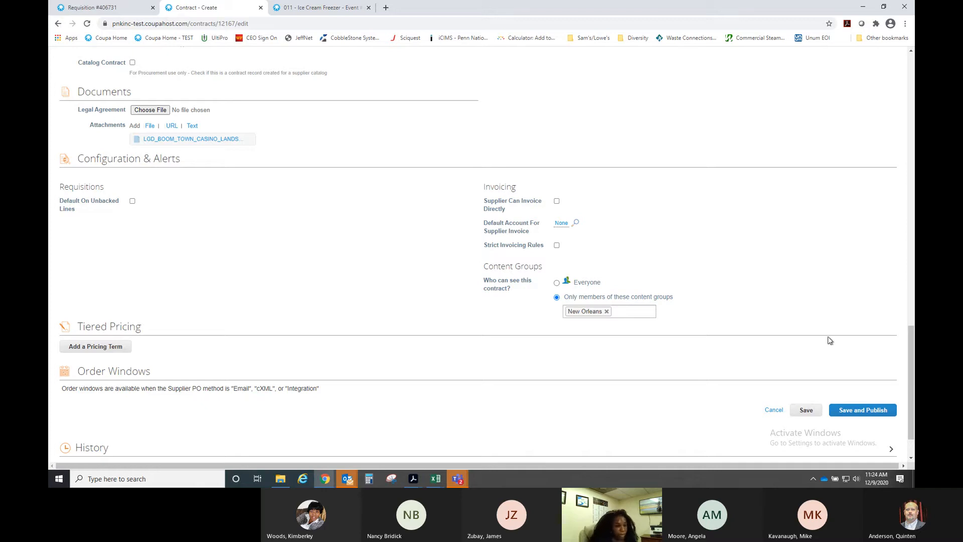
pyautogui.click(848, 411)
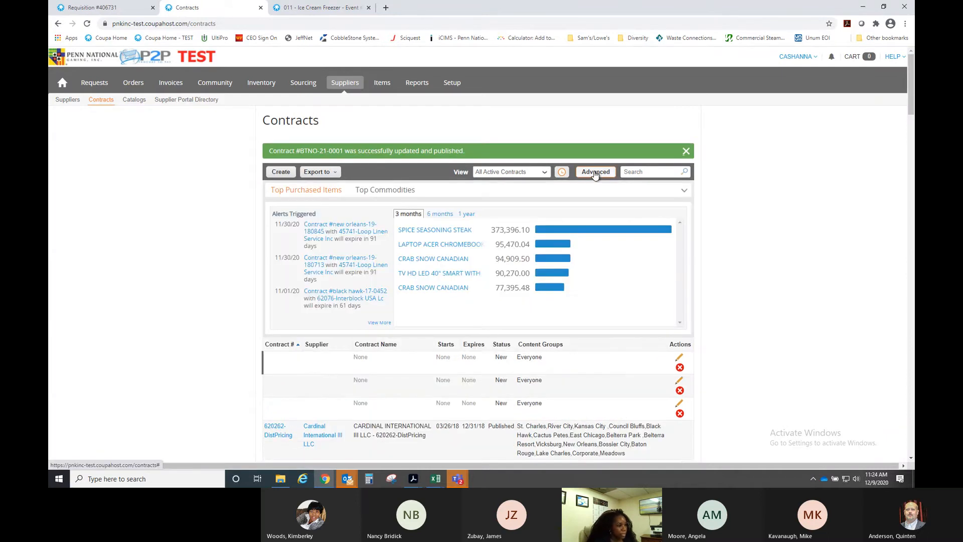
# - Filter contracts by Supplier containing 'lakeview' and open BTNO-21-0001, Landscaping Services 2020-2021
pyautogui.click(596, 172)
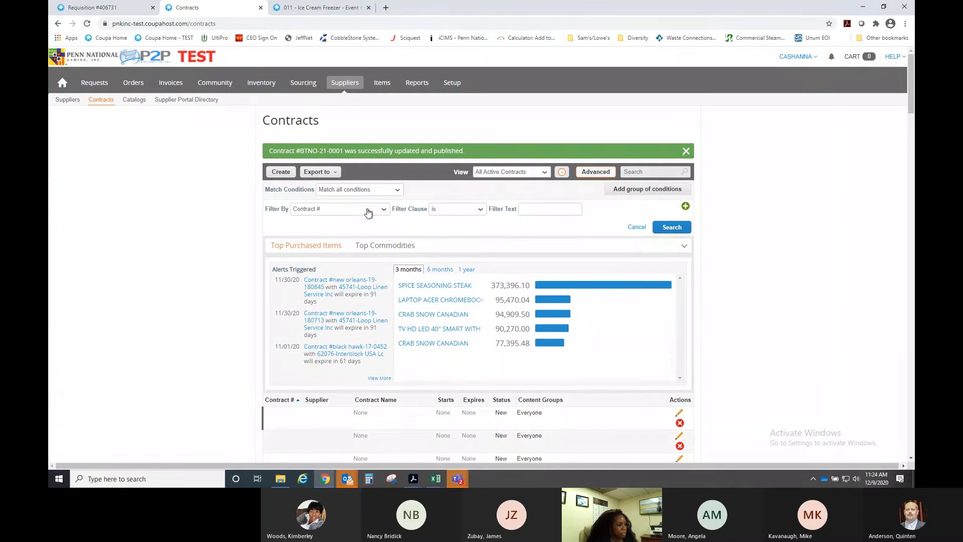
pyautogui.click(369, 210)
pyautogui.scroll(-3, 363, 264)
pyautogui.scroll(-3, 363, 264)
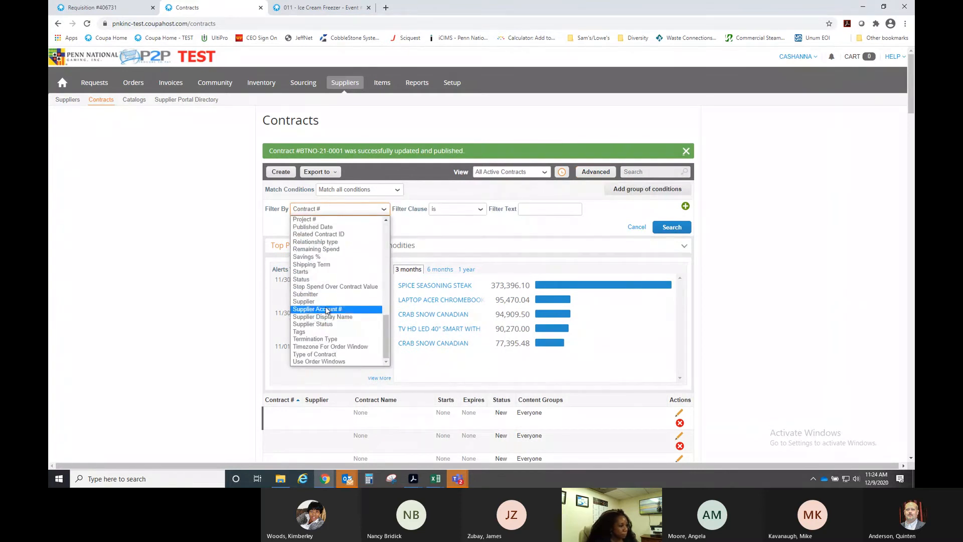
pyautogui.click(323, 300)
pyautogui.click(541, 207)
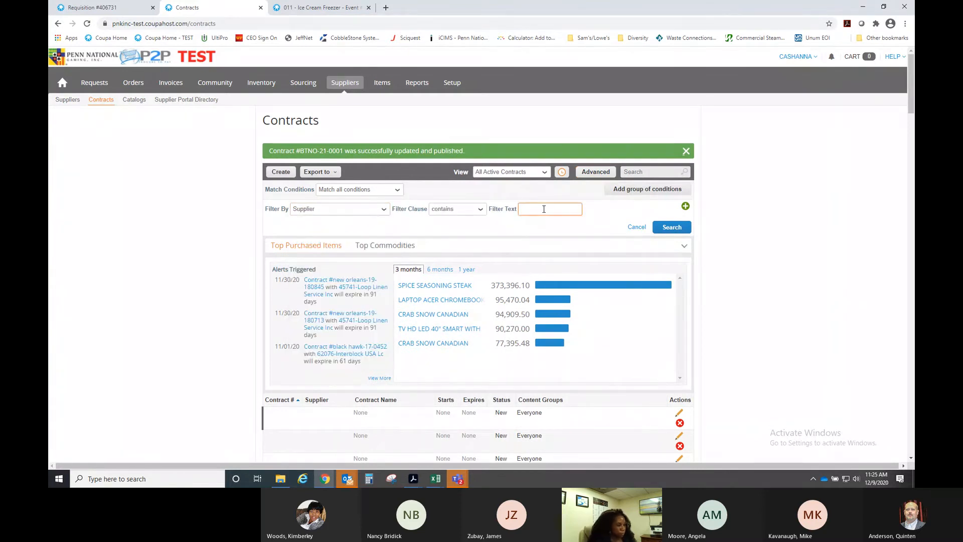
pyautogui.write('lakeview')
pyautogui.press('Return')
pyautogui.scroll(-1, 273, 423)
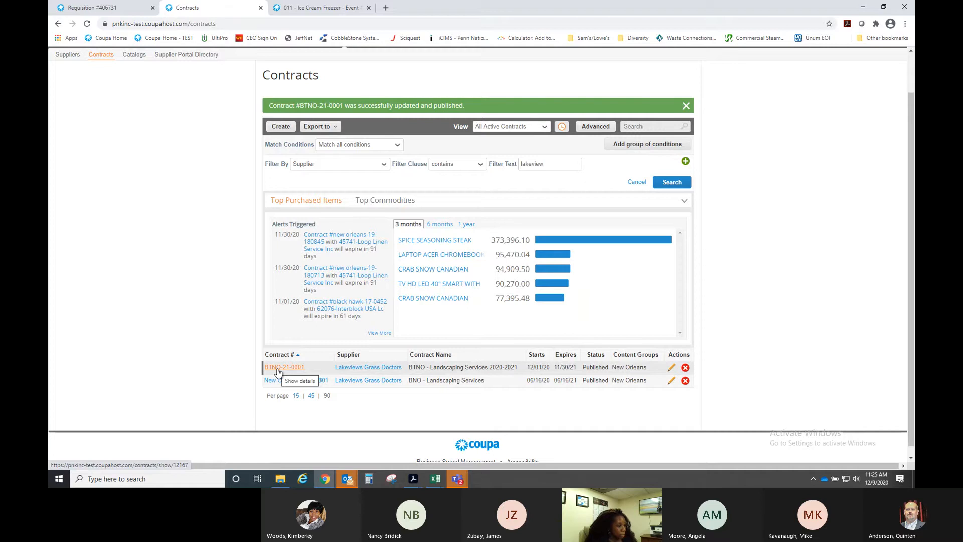
pyautogui.click(279, 370)
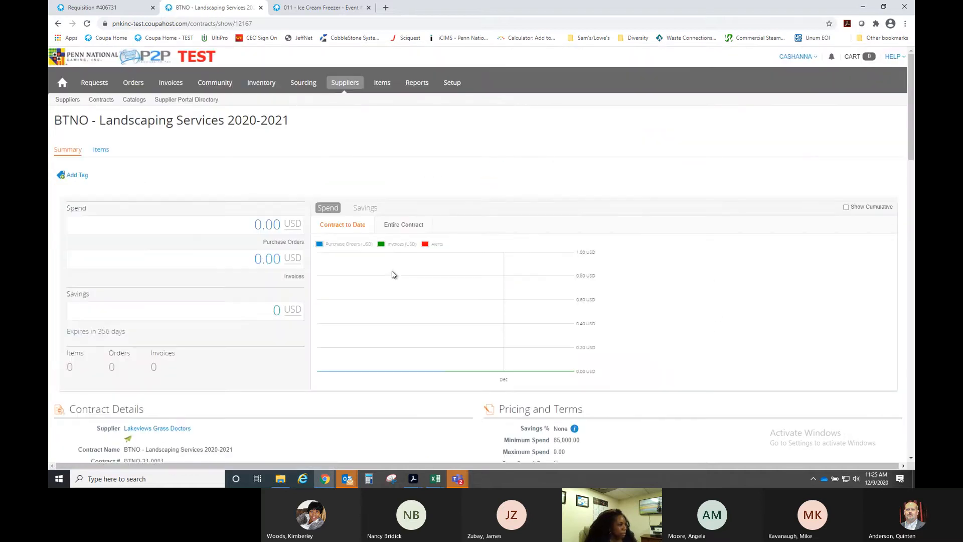
pyautogui.scroll(-3, 387, 282)
pyautogui.scroll(-4, 386, 286)
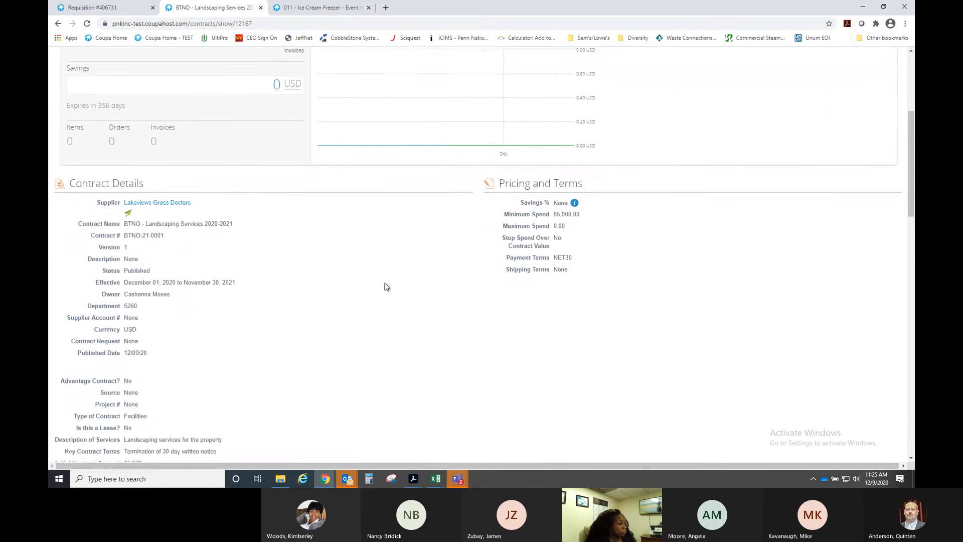
pyautogui.scroll(-2, 255, 210)
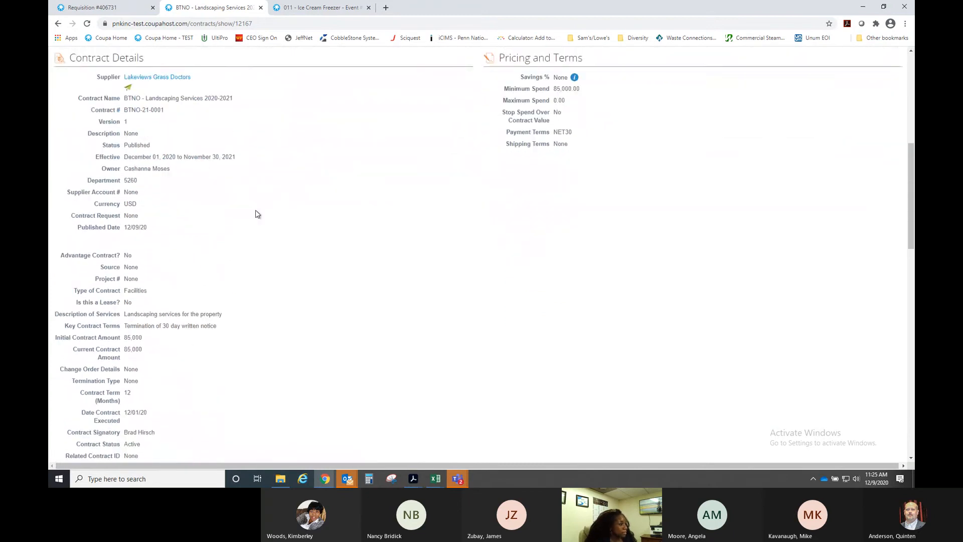
pyautogui.scroll(-12, 287, 235)
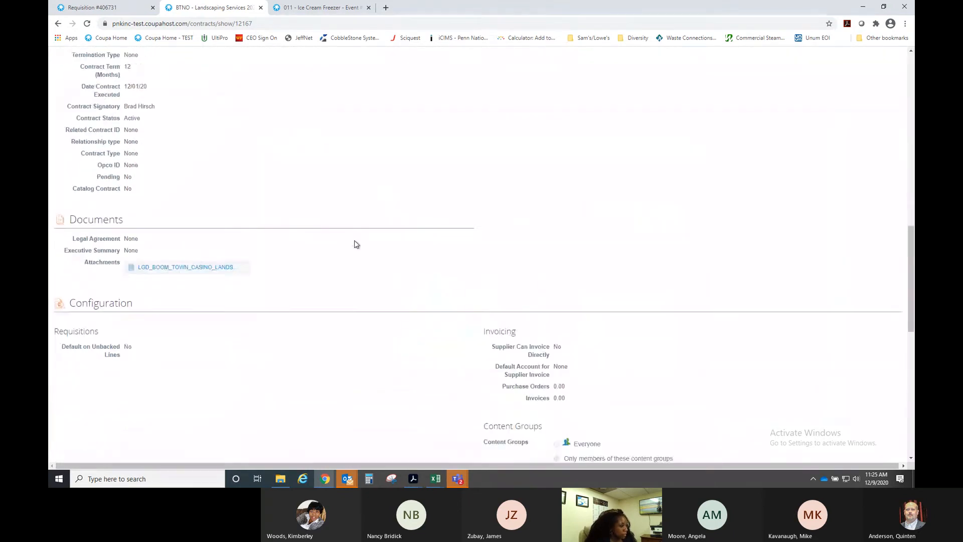
pyautogui.scroll(-2, 364, 259)
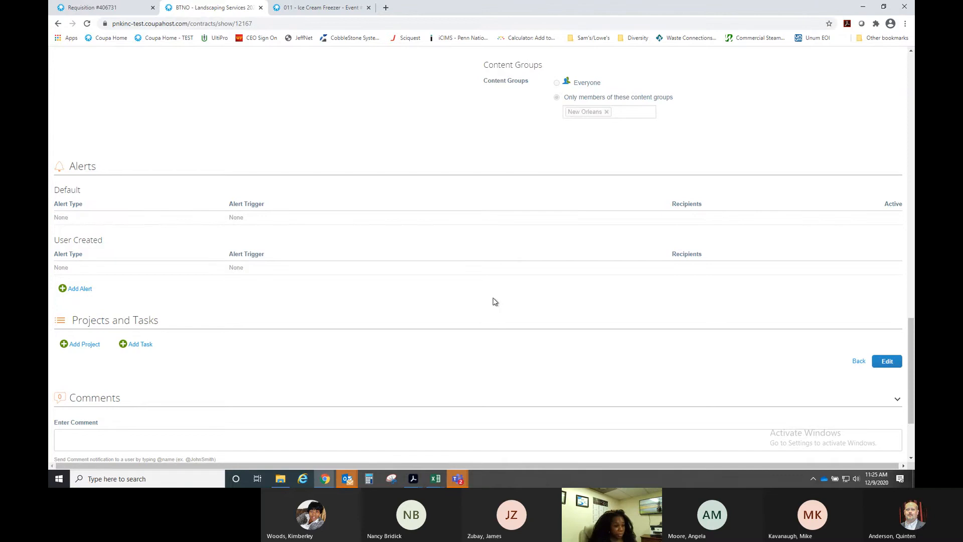
# - Add a new alert set to 60 days before the Expiration Date
pyautogui.click(63, 289)
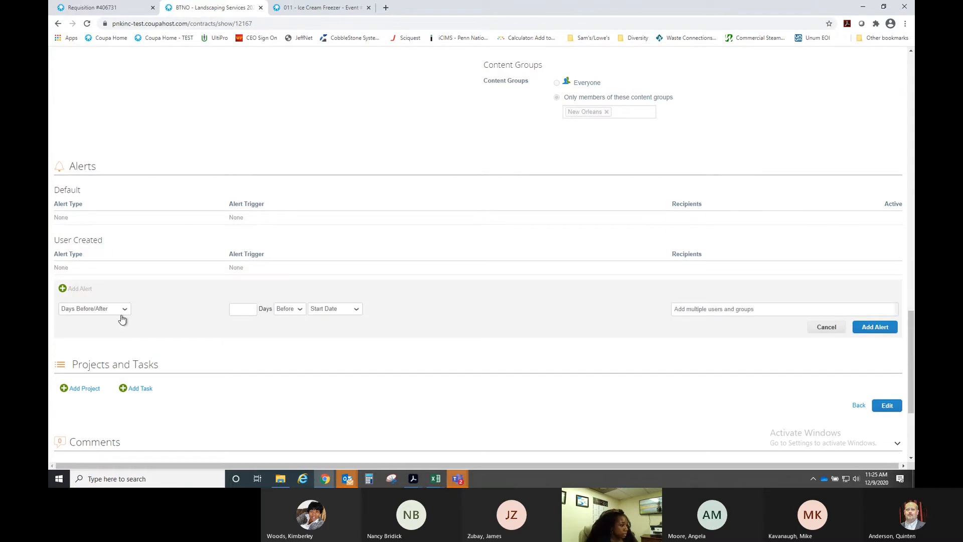
pyautogui.click(244, 309)
pyautogui.write('60')
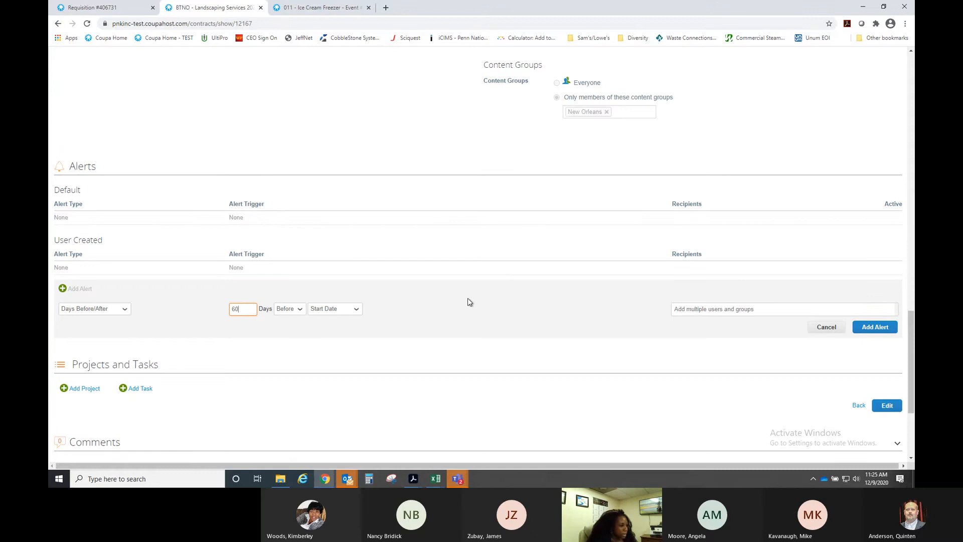
pyautogui.click(351, 310)
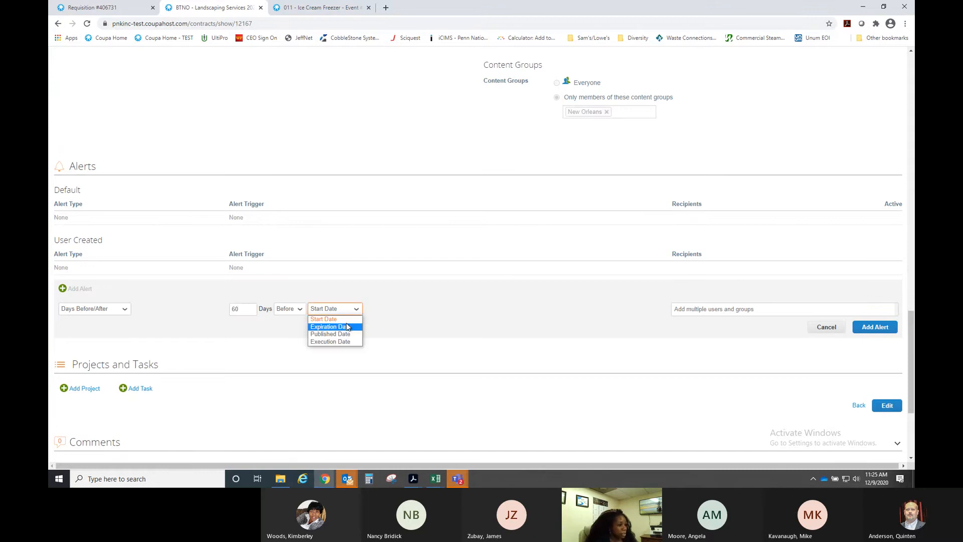
pyautogui.click(346, 326)
# - Add two users as the alert's recipients and save the alert
pyautogui.click(728, 311)
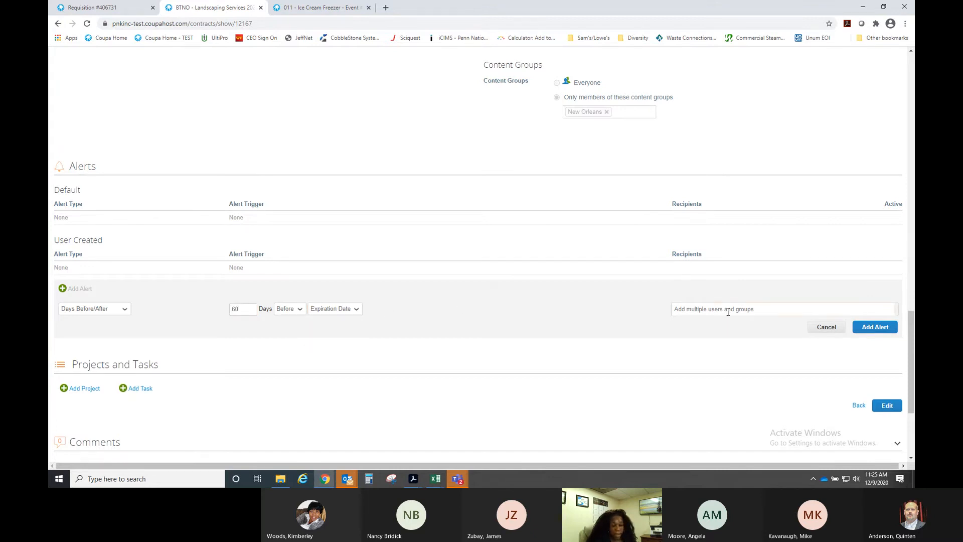
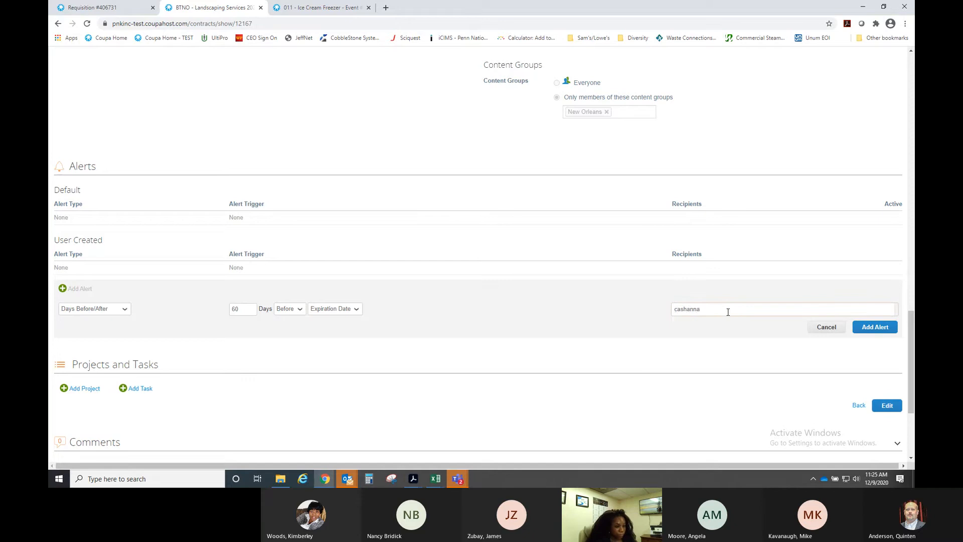
pyautogui.click(725, 322)
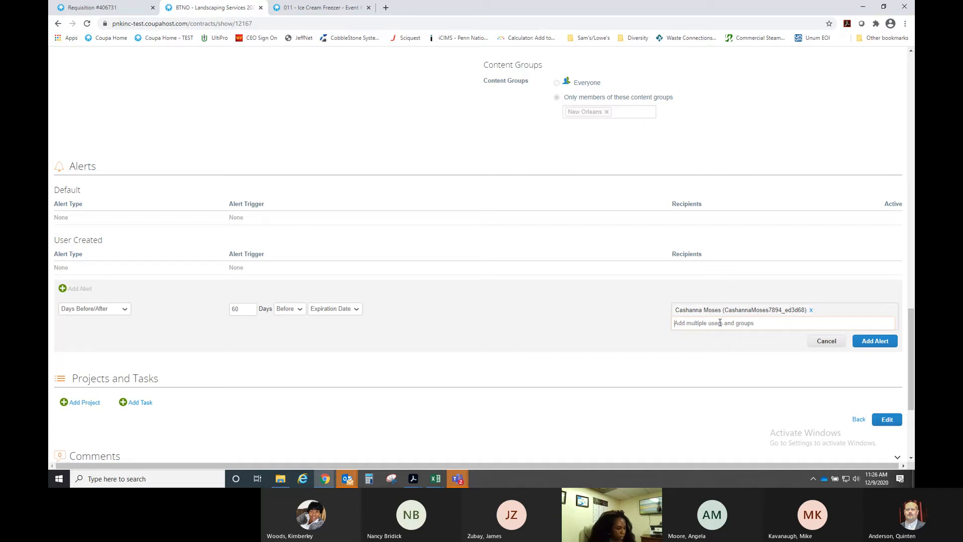
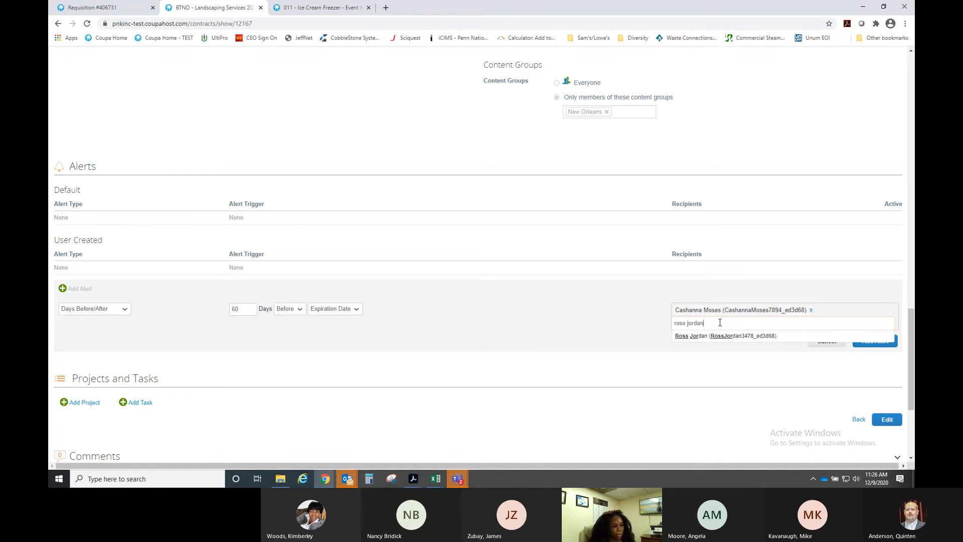
pyautogui.click(718, 334)
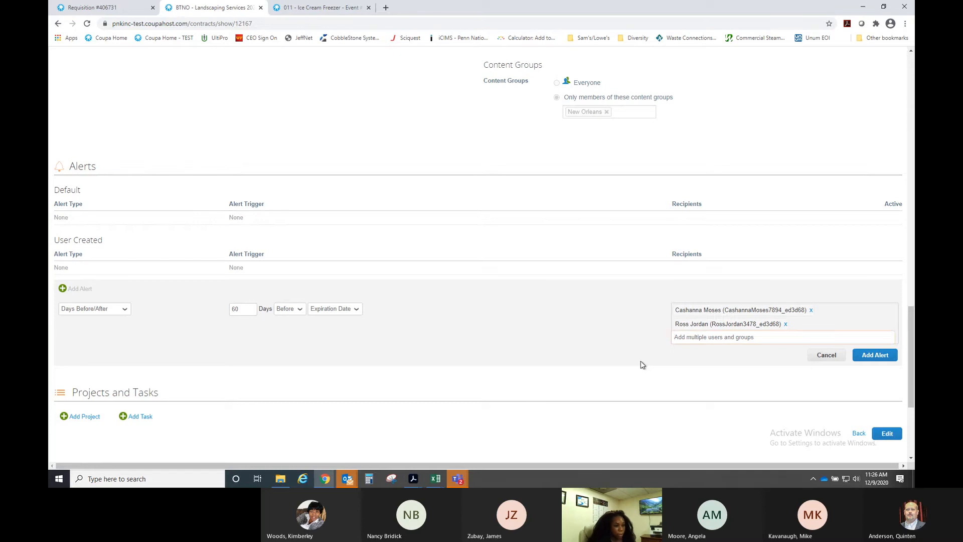
pyautogui.click(861, 358)
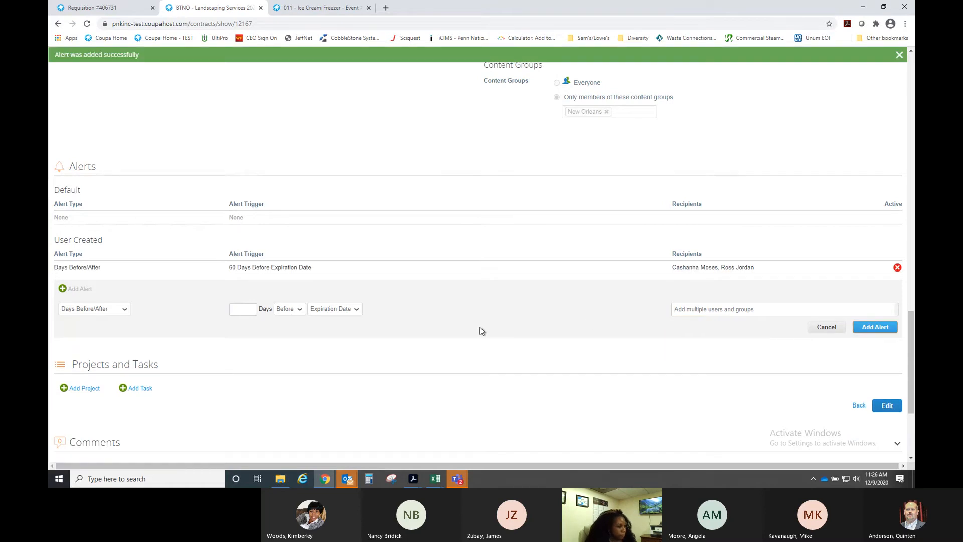
pyautogui.scroll(-3, 481, 331)
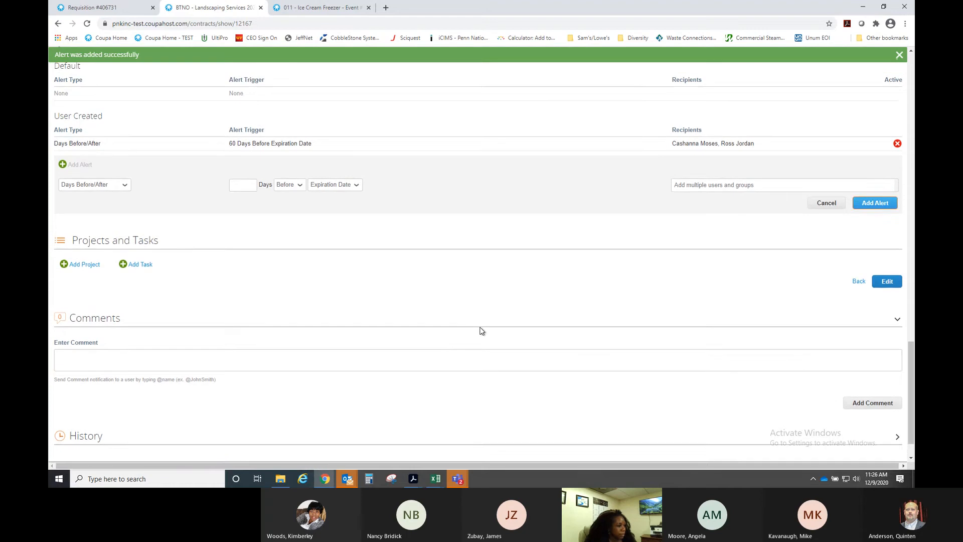
pyautogui.scroll(10, 481, 331)
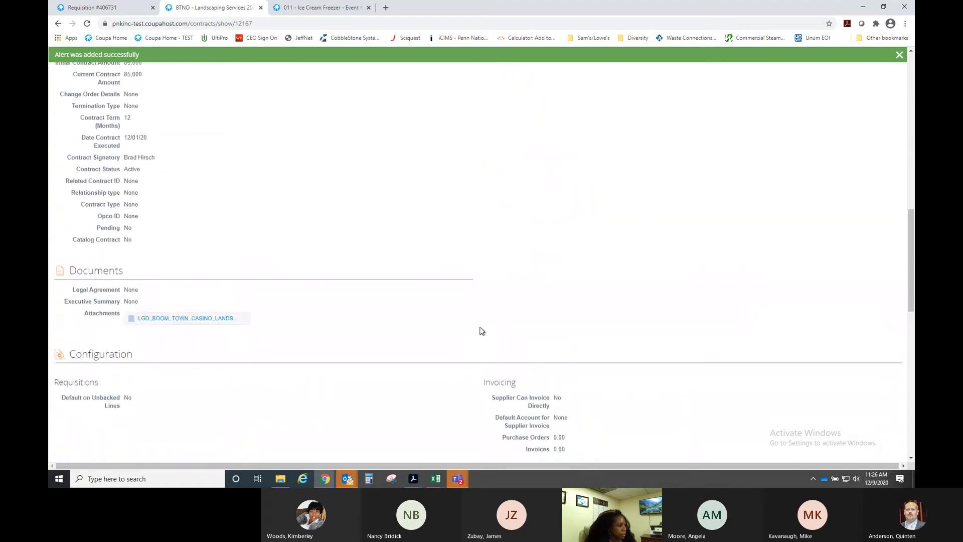
pyautogui.scroll(8, 481, 331)
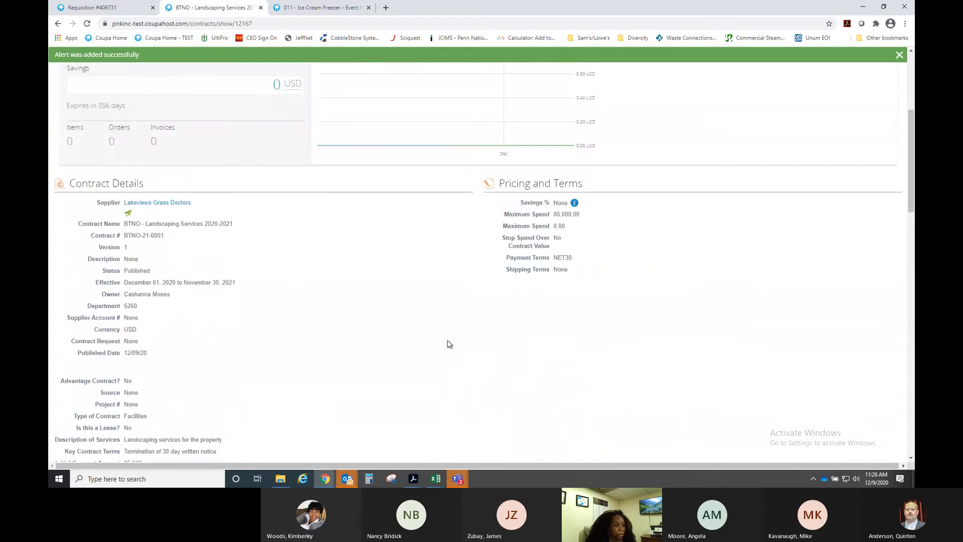
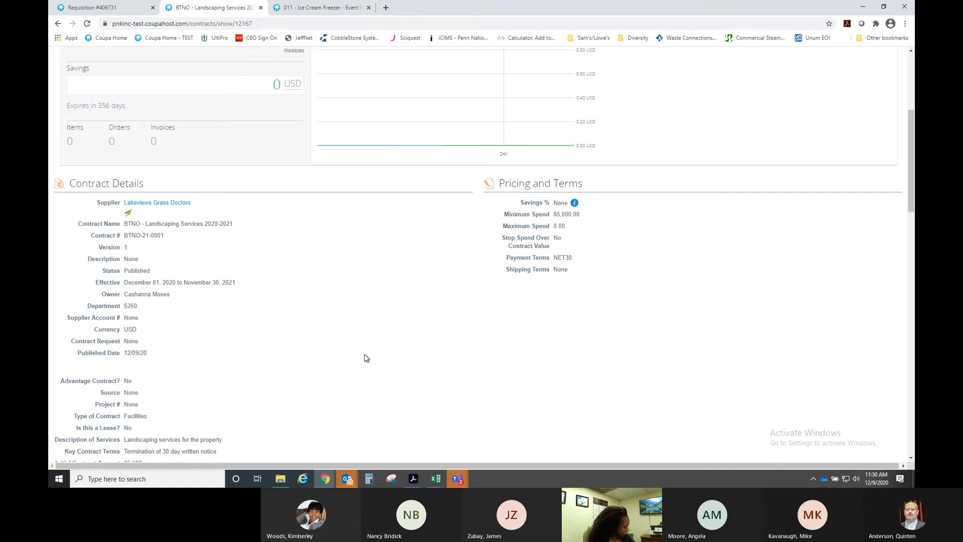
# - Open the Requisitions list with the View set to All
pyautogui.click(120, 8)
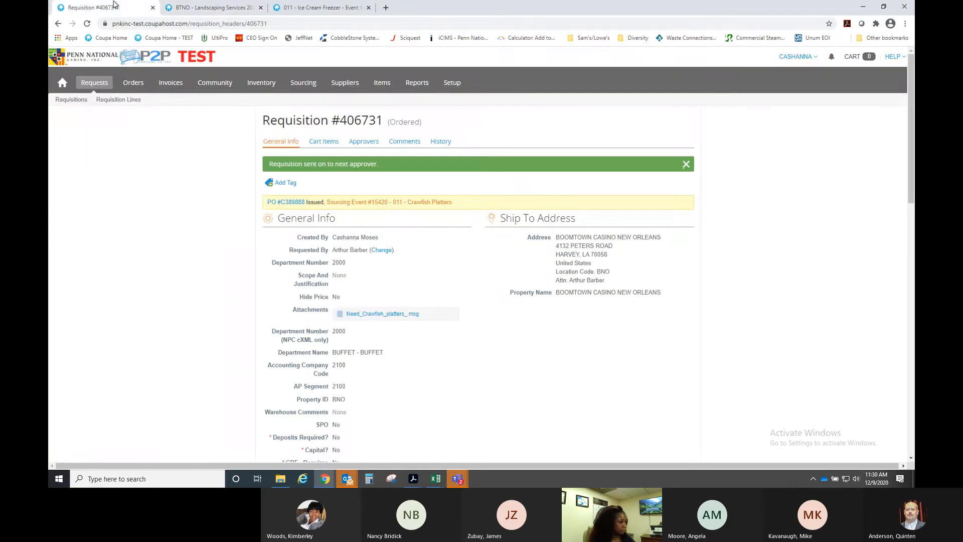
pyautogui.click(92, 84)
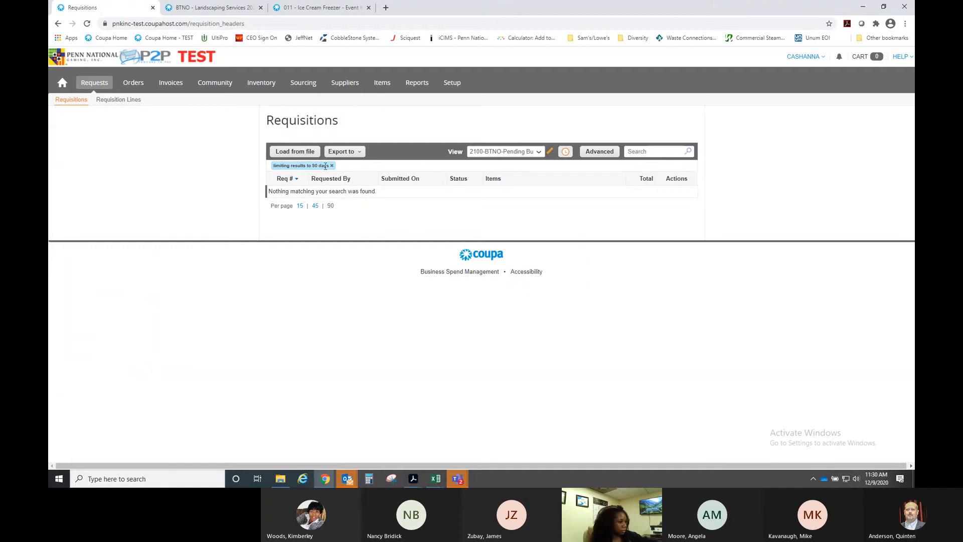
pyautogui.click(511, 152)
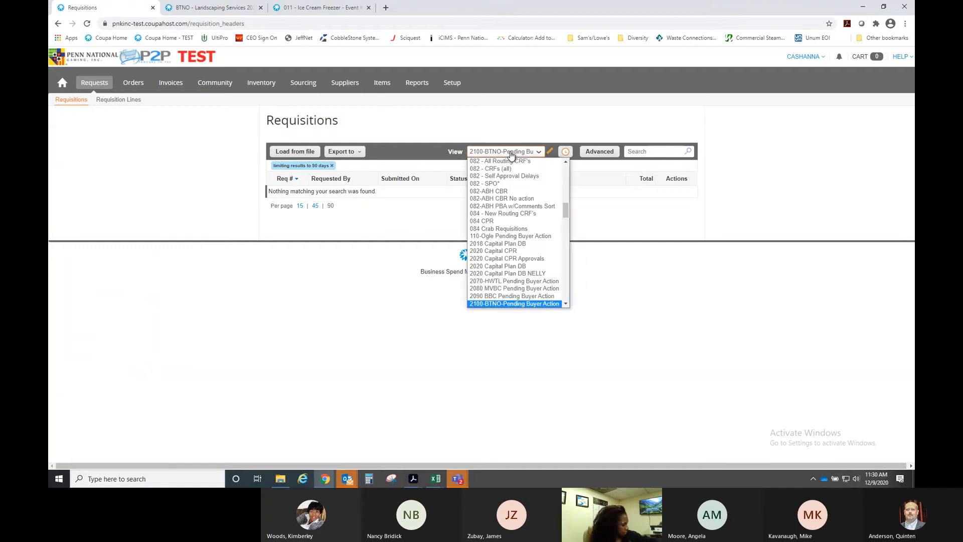
pyautogui.click(511, 153)
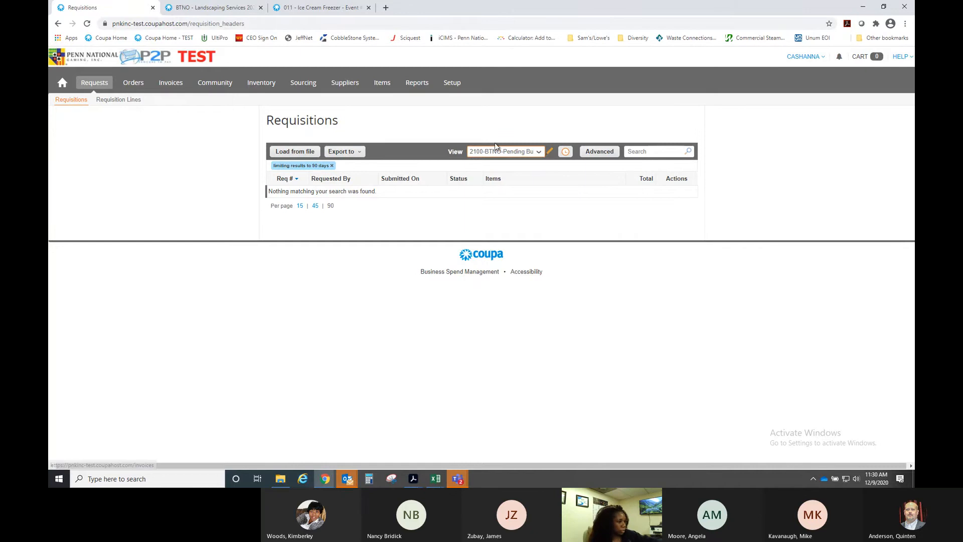
pyautogui.click(507, 153)
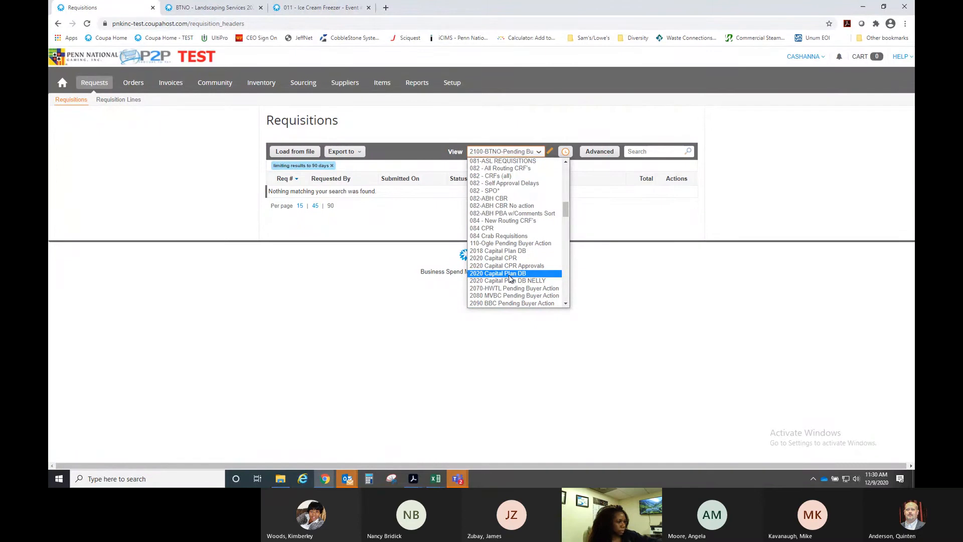
pyautogui.scroll(5, 510, 279)
pyautogui.click(500, 161)
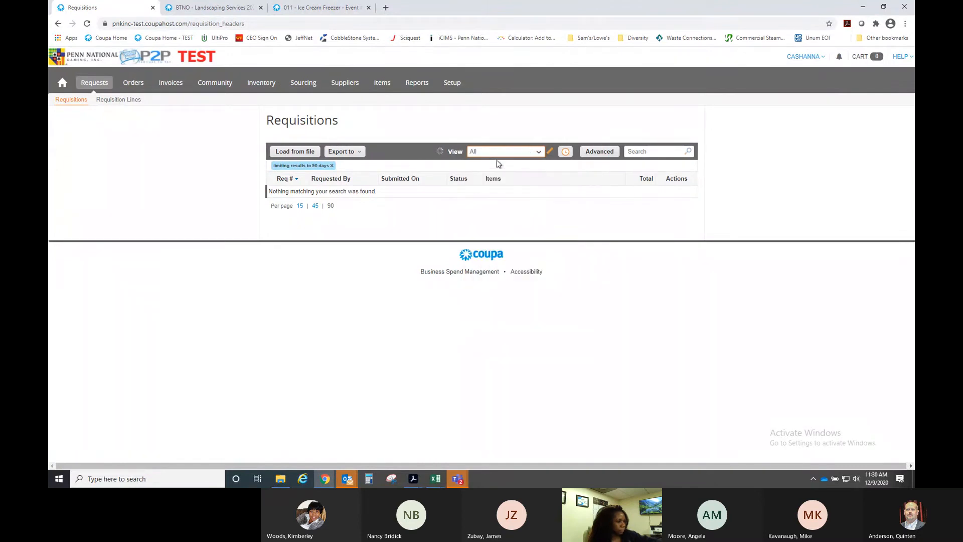
# - Run an advanced filter for Req # 405733
pyautogui.click(597, 152)
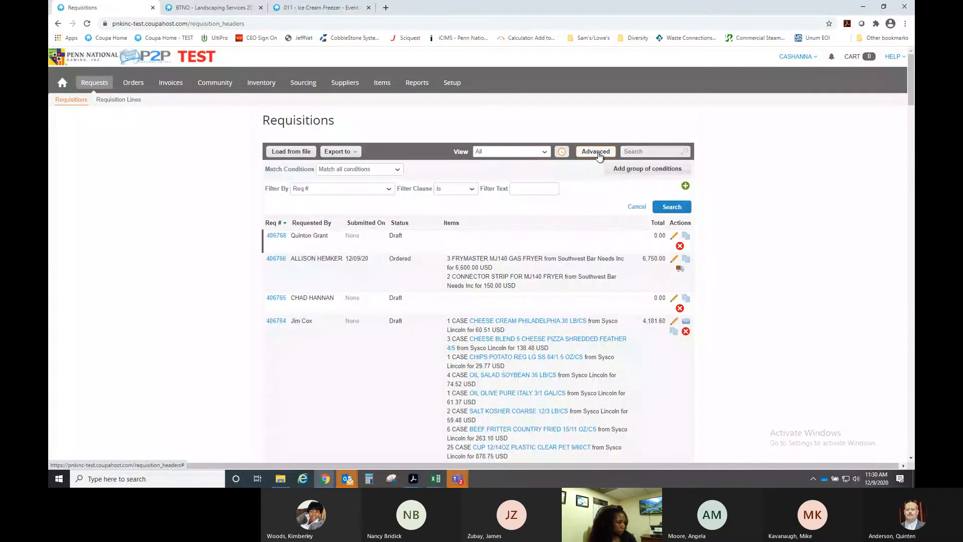
pyautogui.click(527, 189)
pyautogui.write('405733')
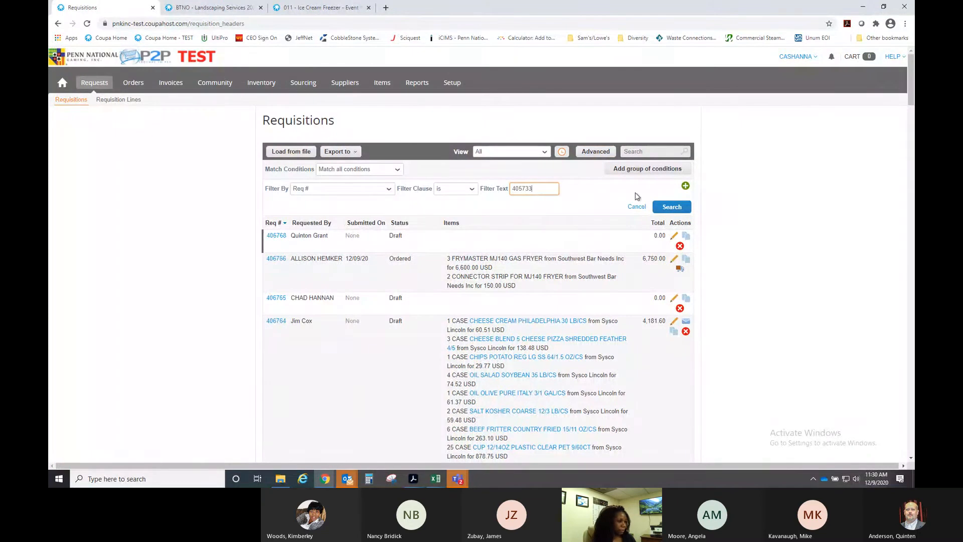
pyautogui.click(673, 206)
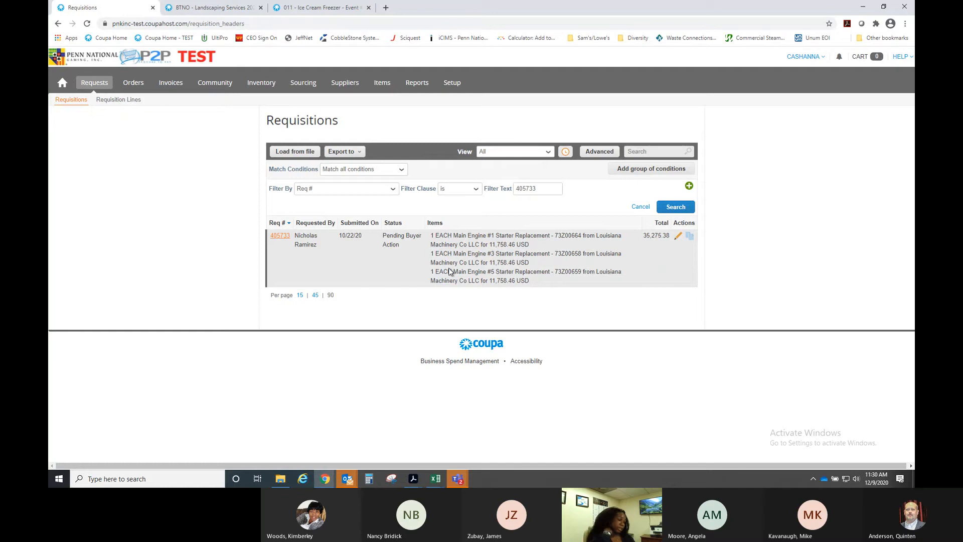
# - Open requisition 405733, review its three engine starter lines, then switch to the Contracts folder
pyautogui.click(279, 237)
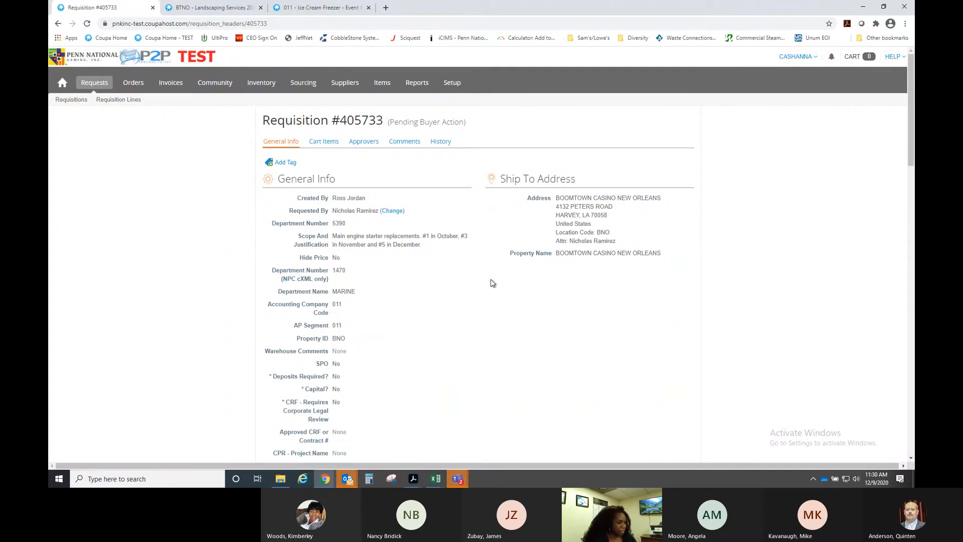
pyautogui.scroll(-1, 492, 283)
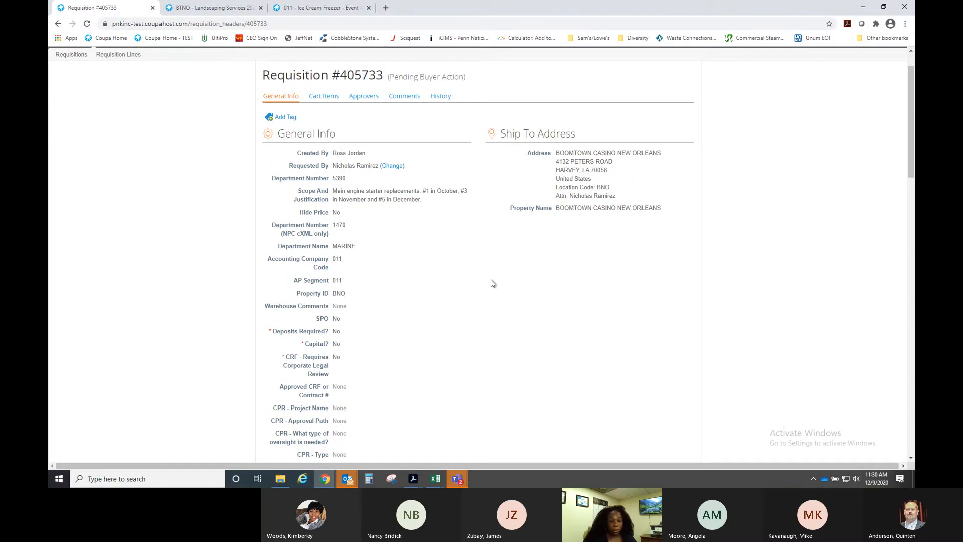
pyautogui.scroll(-7, 490, 280)
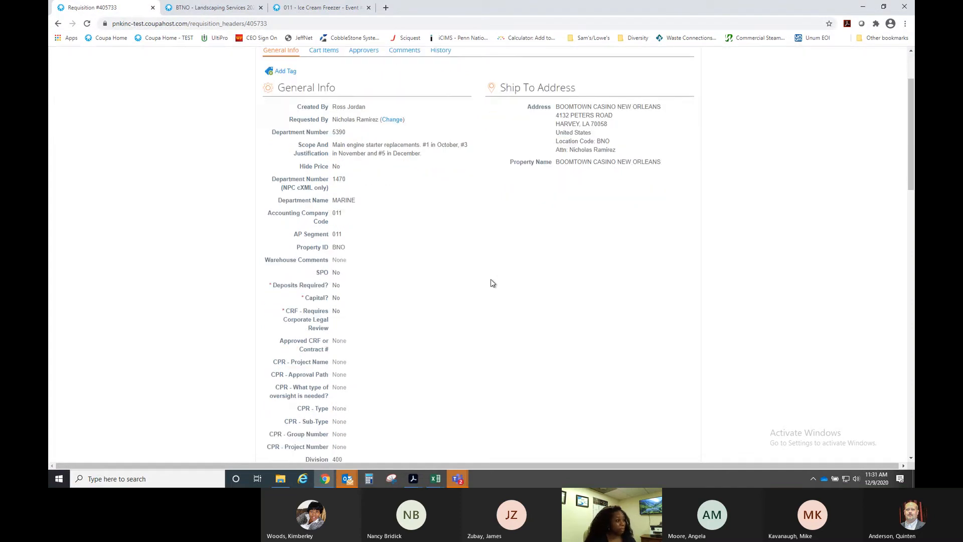
pyautogui.scroll(-3, 490, 285)
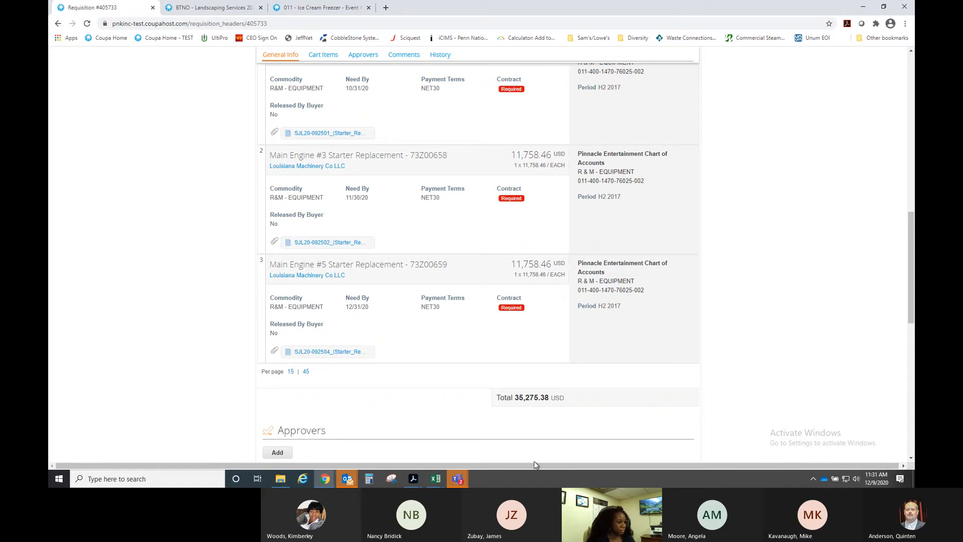
pyautogui.click(281, 480)
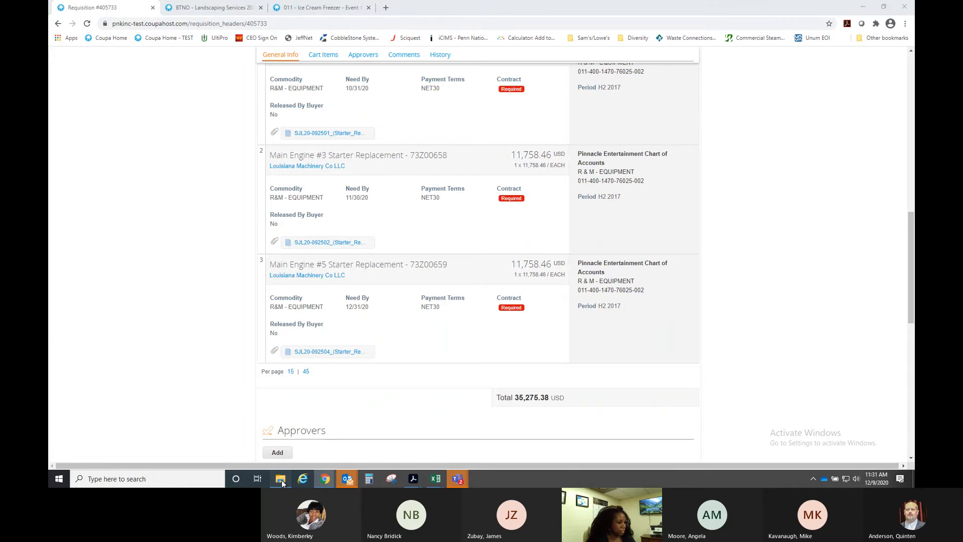
pyautogui.scroll(2, 436, 348)
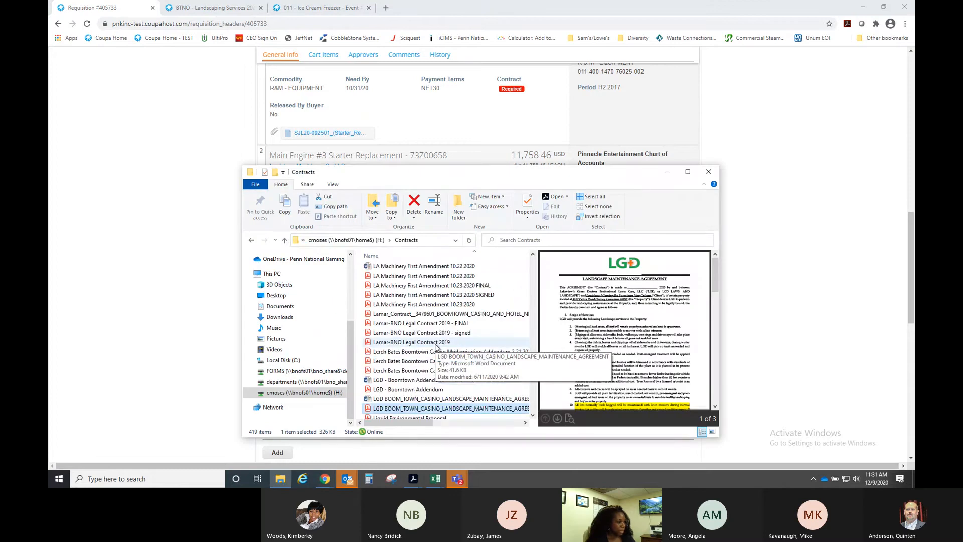
# - Open the LA Machinery First Amendment 10.23.2020 FINAL PDF in Acrobat
pyautogui.click(431, 286)
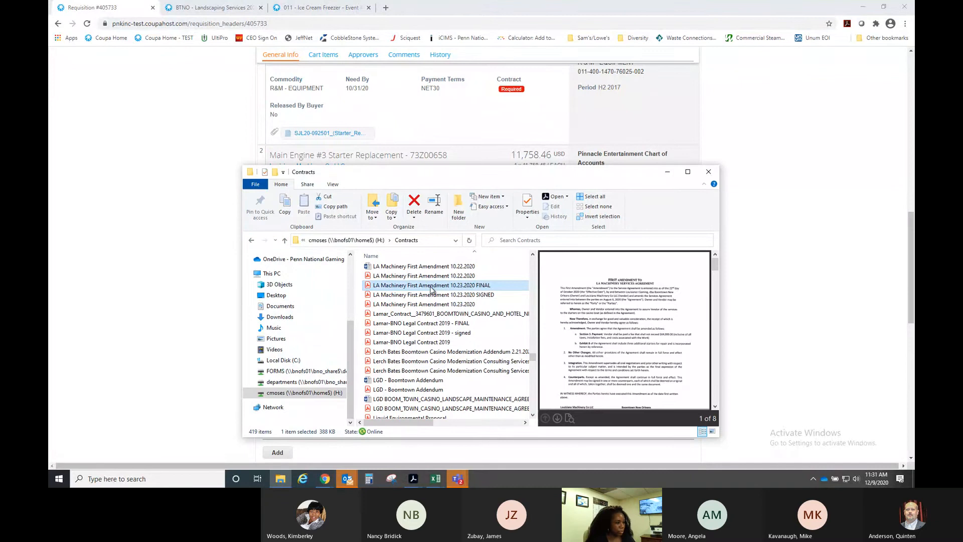
pyautogui.doubleClick(489, 289)
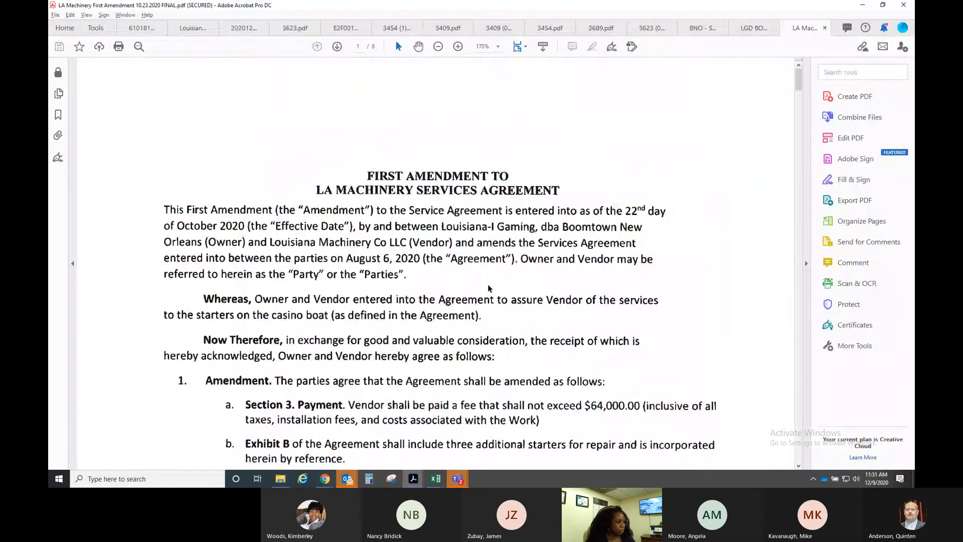
# - Check the amendment's $64,000.00 payment cap, then close the document and minimize Acrobat
pyautogui.scroll(-5, 471, 287)
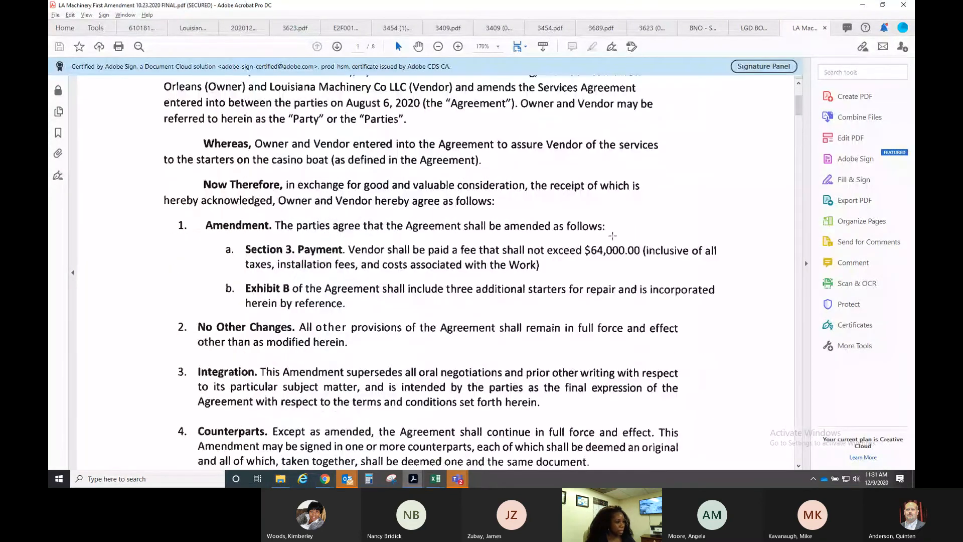
pyautogui.scroll(-1, 573, 275)
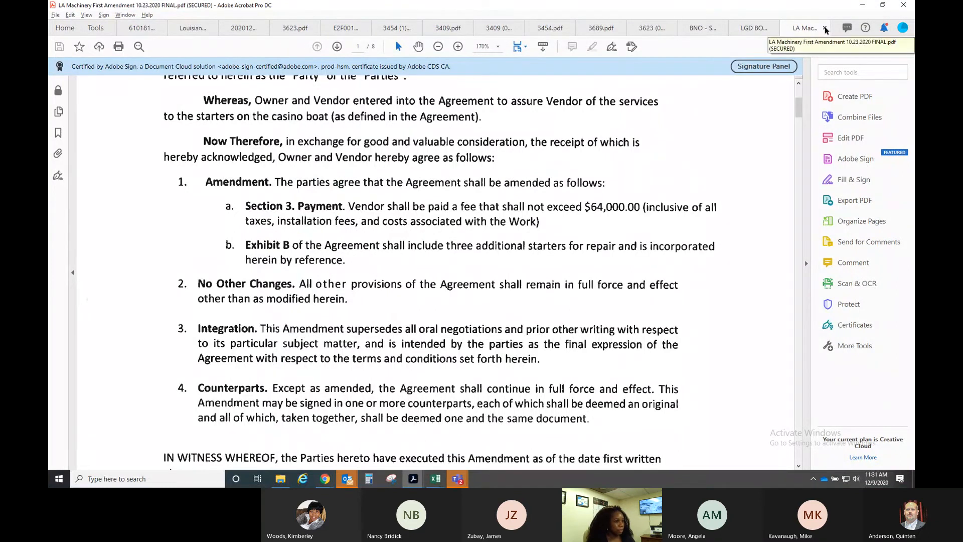
pyautogui.click(825, 28)
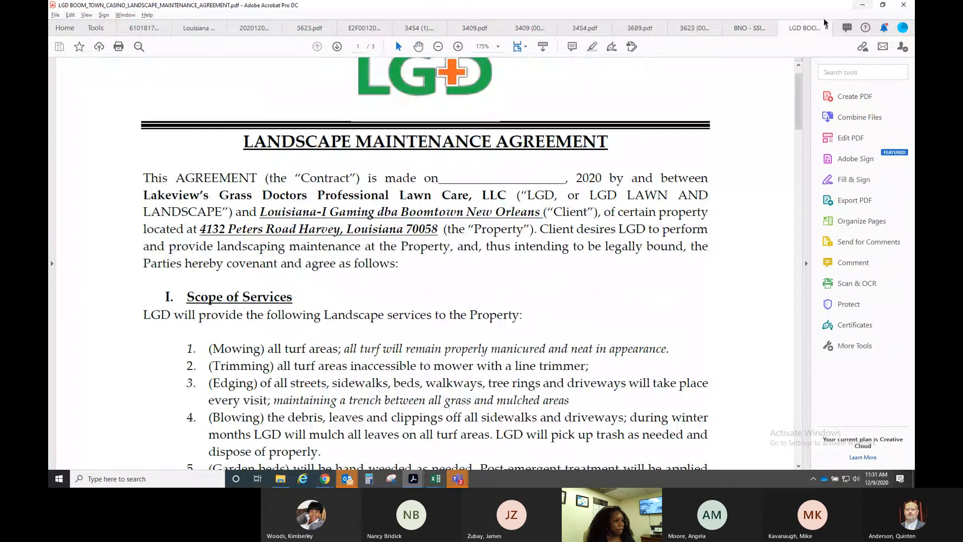
pyautogui.click(864, 5)
# - In Suppliers > Contracts, replace the 'lakeview' filter with 'louisiana machinery' and search
pyautogui.click(783, 191)
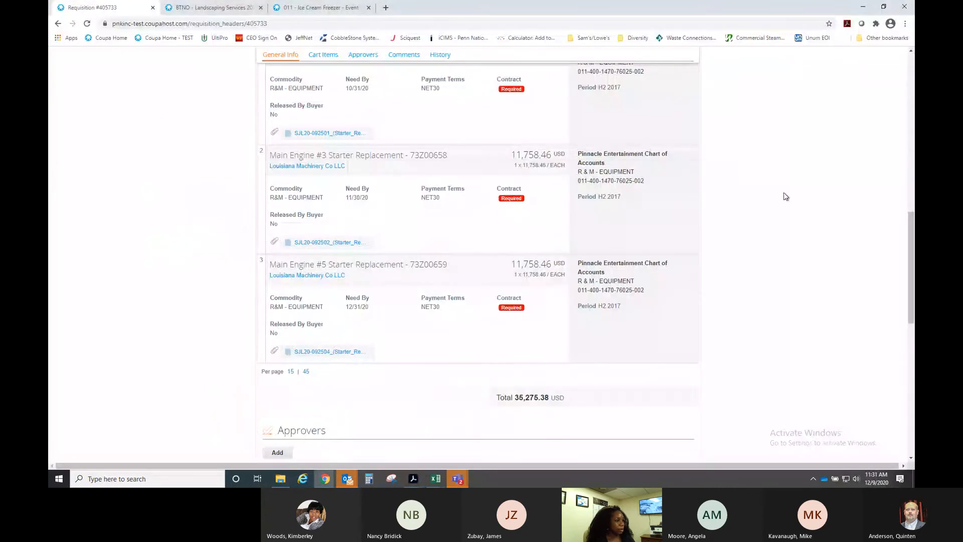
pyautogui.scroll(20, 783, 192)
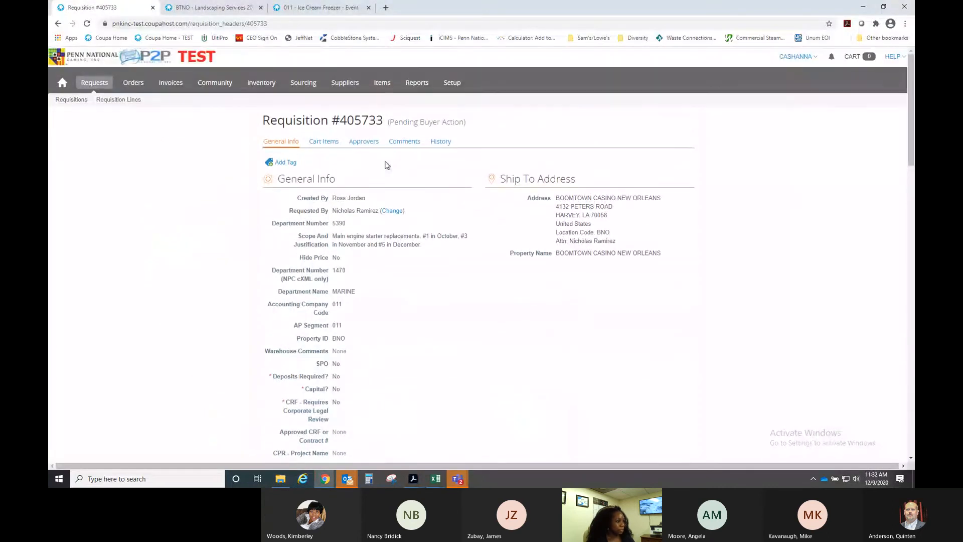
pyautogui.click(345, 85)
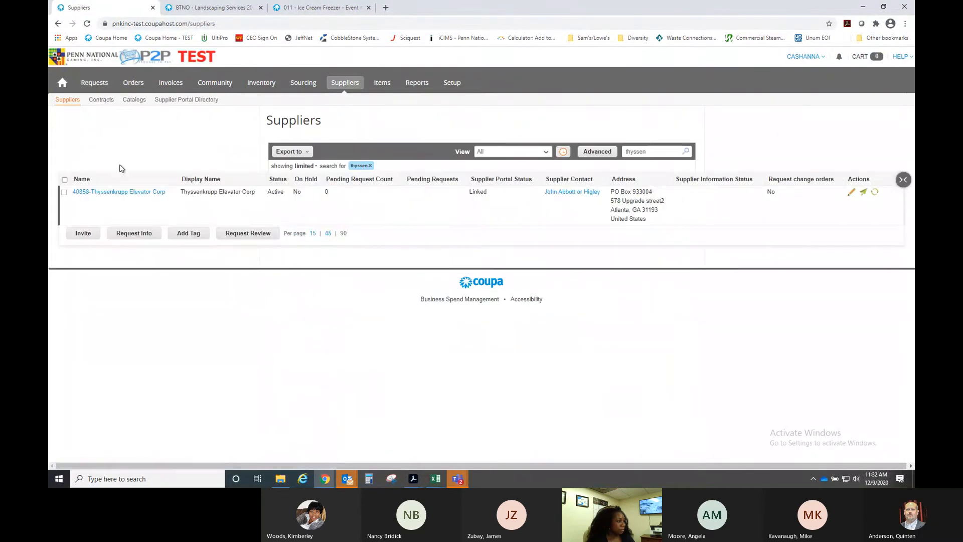
pyautogui.click(101, 101)
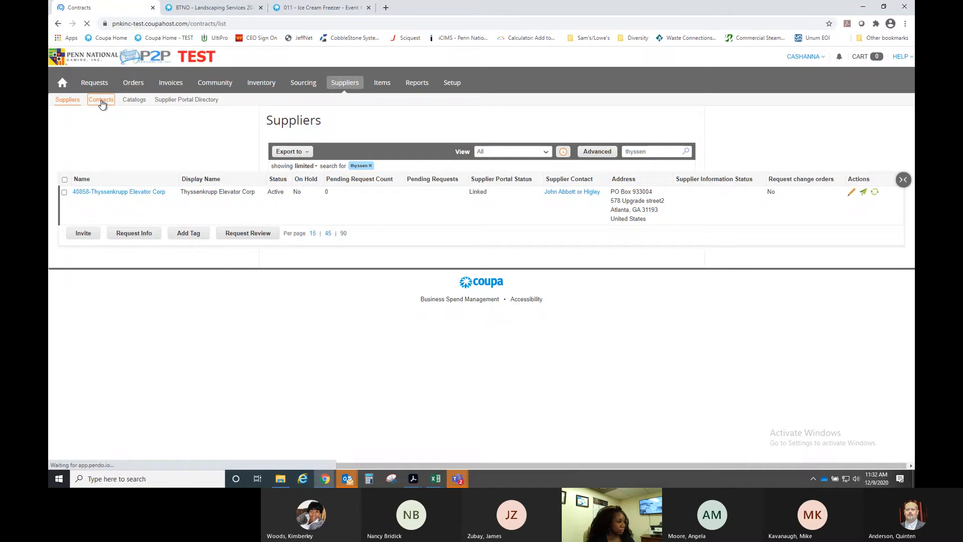
pyautogui.moveTo(567, 191); pyautogui.dragTo(524, 189)
pyautogui.write('l')
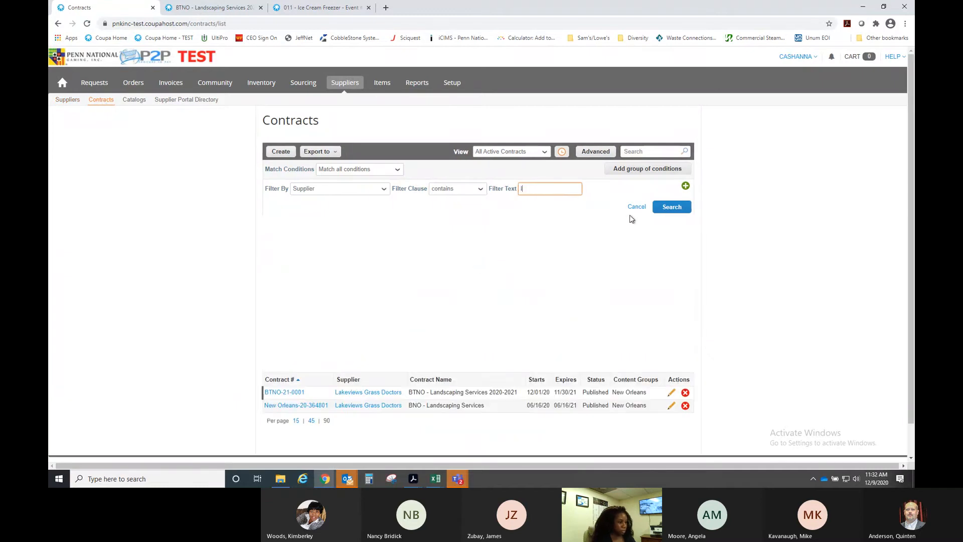
pyautogui.write('ouisiana machinery')
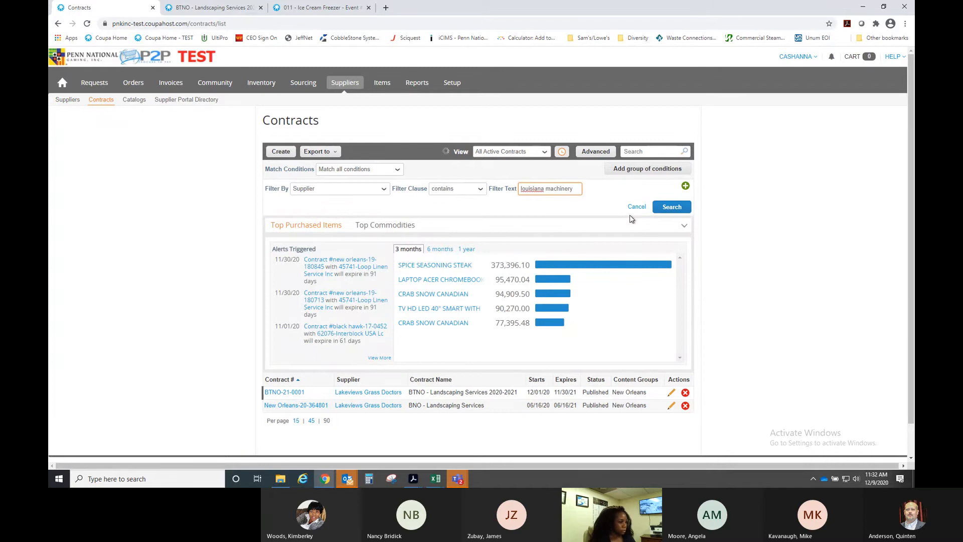
pyautogui.press('Return')
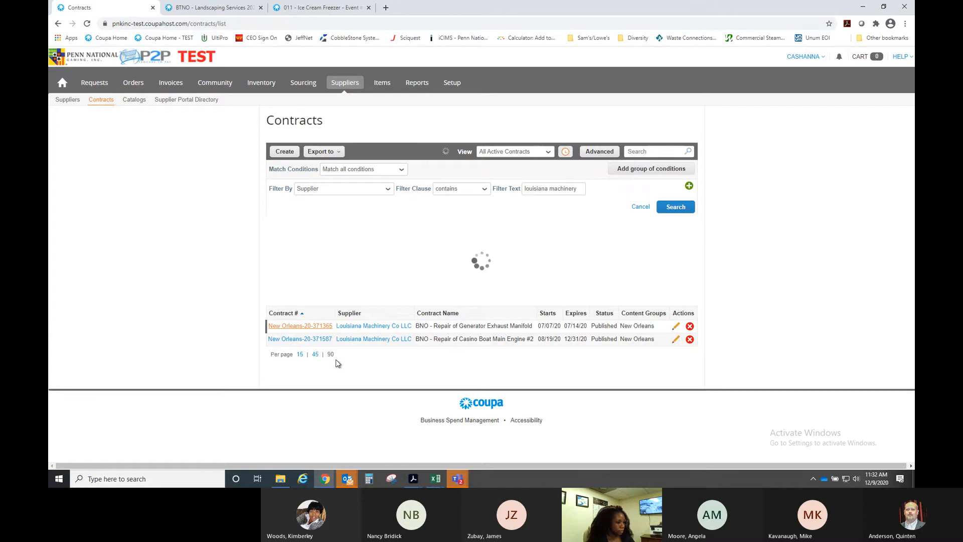
pyautogui.scroll(-1, 306, 371)
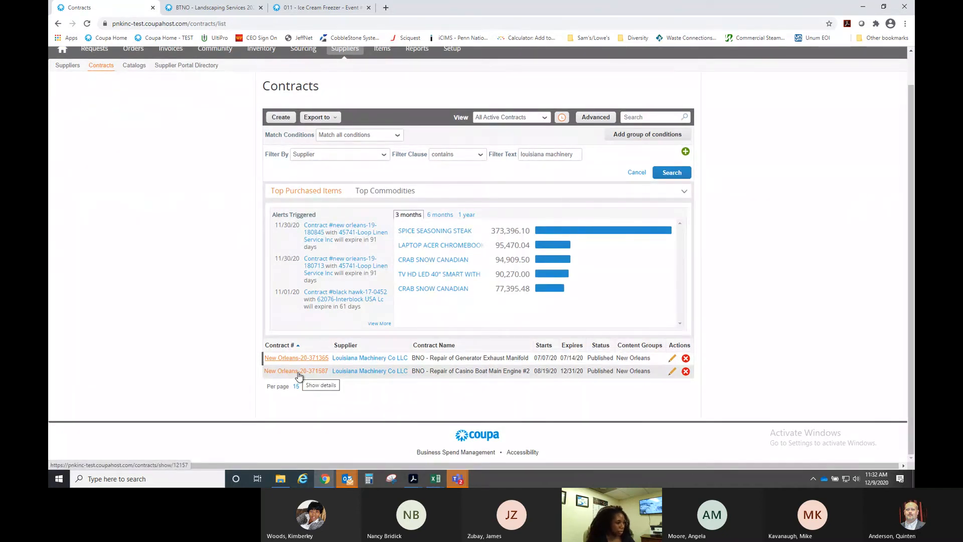
# - Open the Casino Boat Main Engine #2 repair contract
pyautogui.click(298, 374)
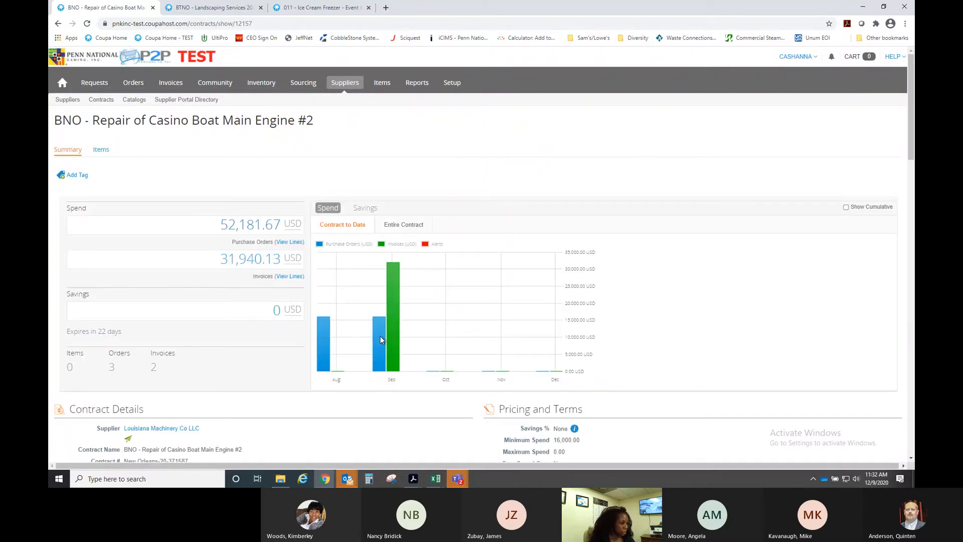
pyautogui.scroll(-7, 380, 336)
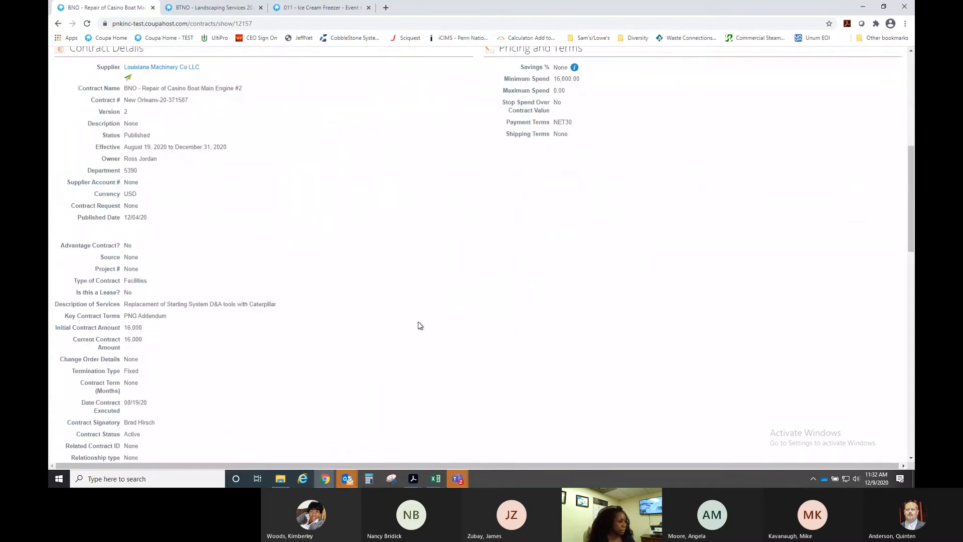
pyautogui.scroll(-7, 420, 326)
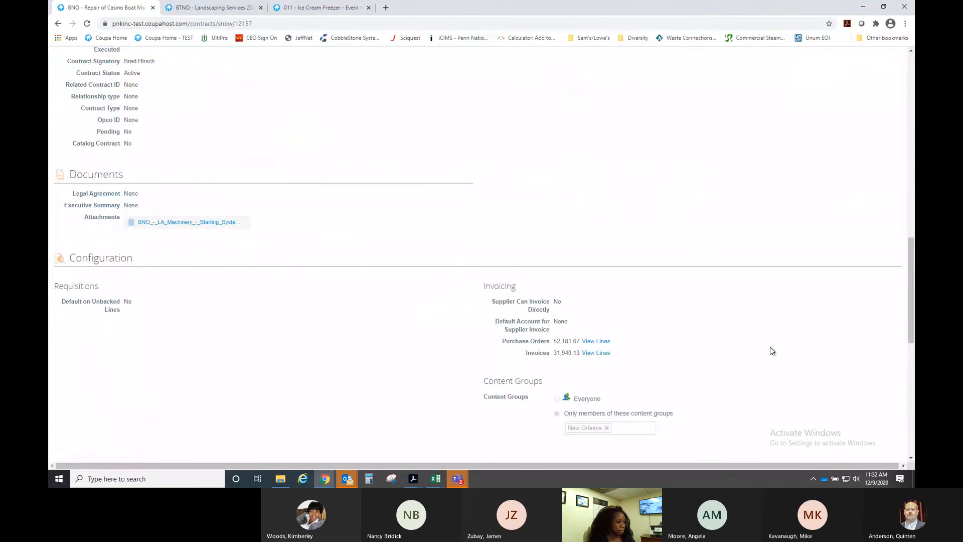
pyautogui.scroll(-6, 772, 350)
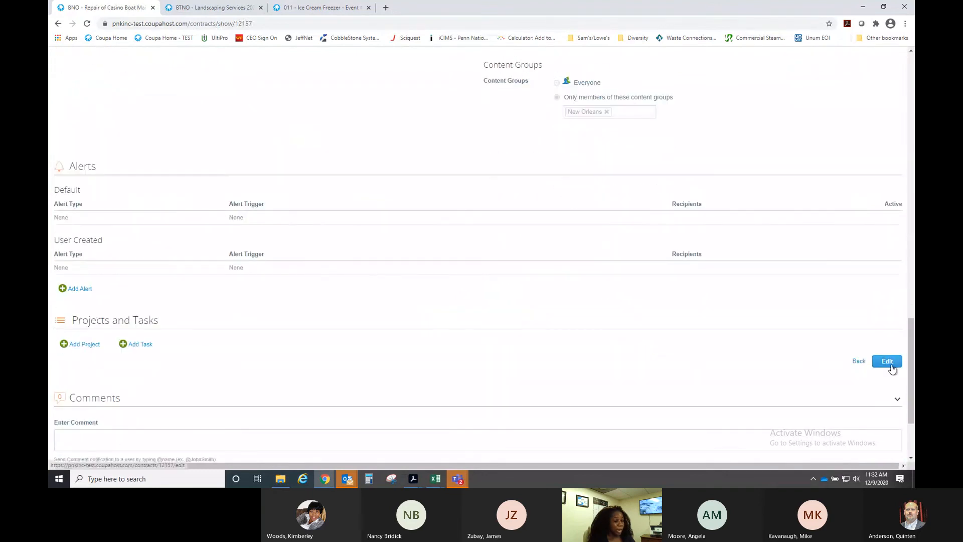
# - Edit the contract and change its Current Contract Amount to 64000.00
pyautogui.click(887, 362)
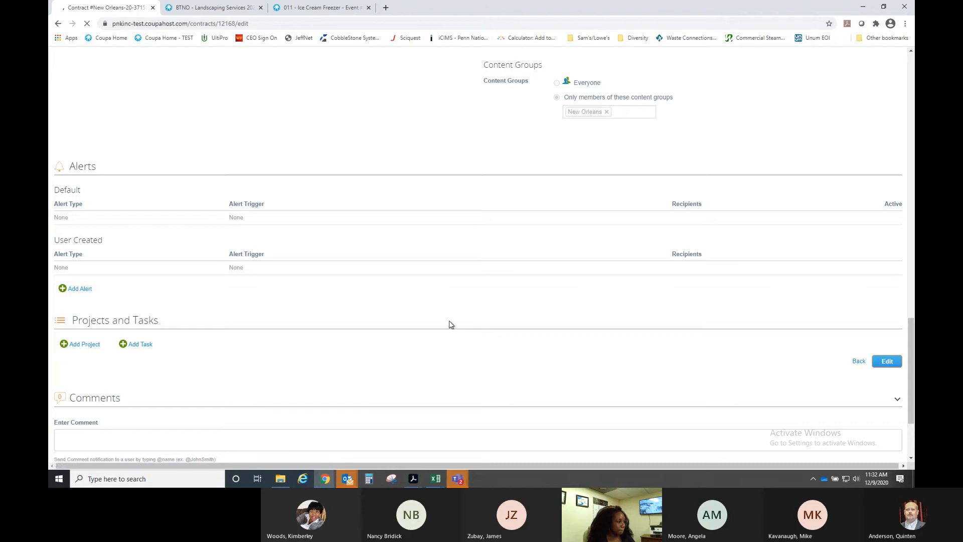
pyautogui.scroll(-5, 380, 313)
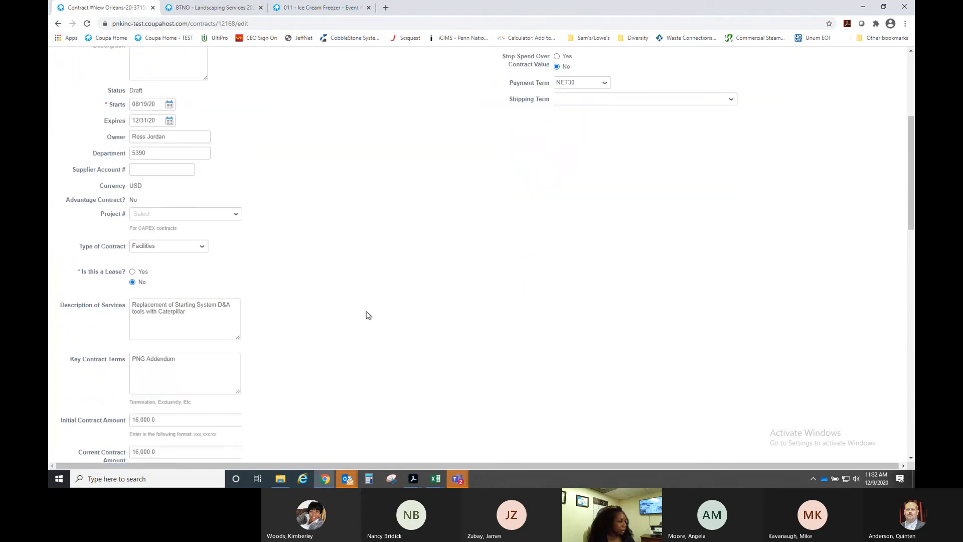
pyautogui.scroll(-2, 368, 320)
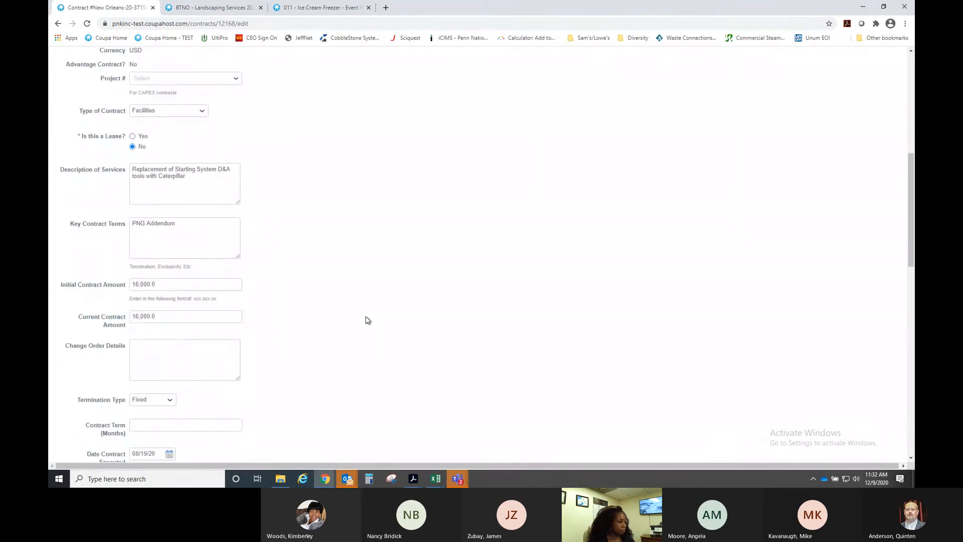
pyautogui.click(189, 316)
pyautogui.hotkey('ctrl', 'a')
pyautogui.write('640')
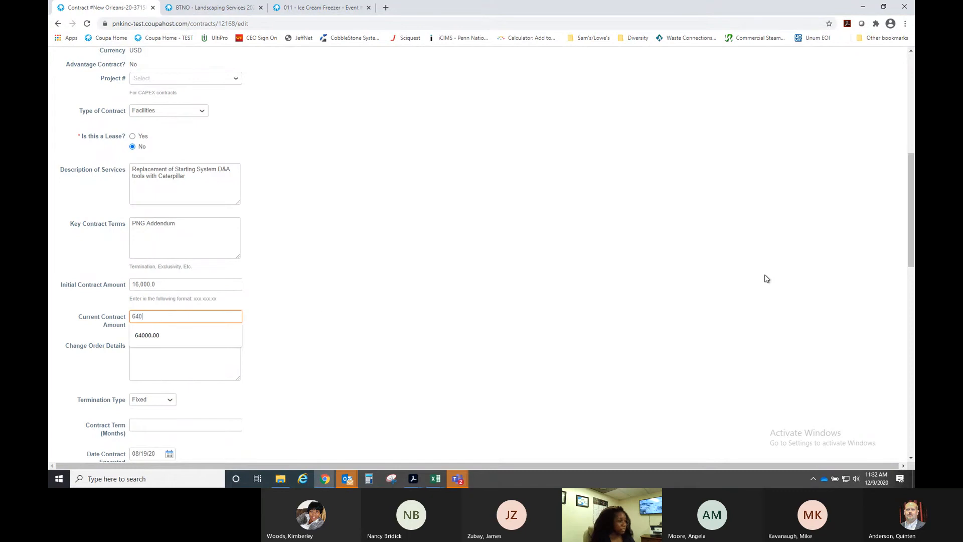
pyautogui.write('00.00')
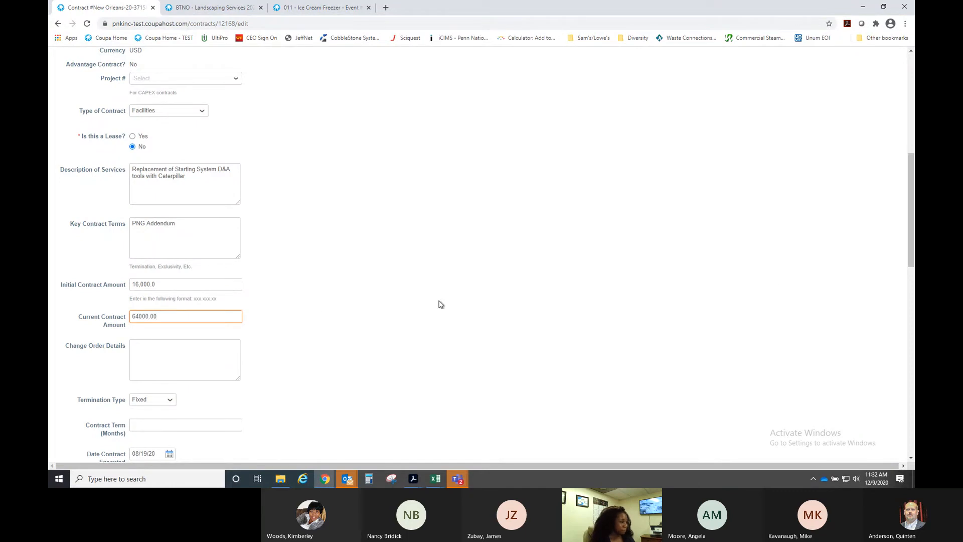
pyautogui.click(324, 287)
# - Attach the LA Machinery First Amendment 10.23.2020 FINAL file from the Contracts folder
pyautogui.scroll(4, 332, 290)
pyautogui.scroll(1, 334, 289)
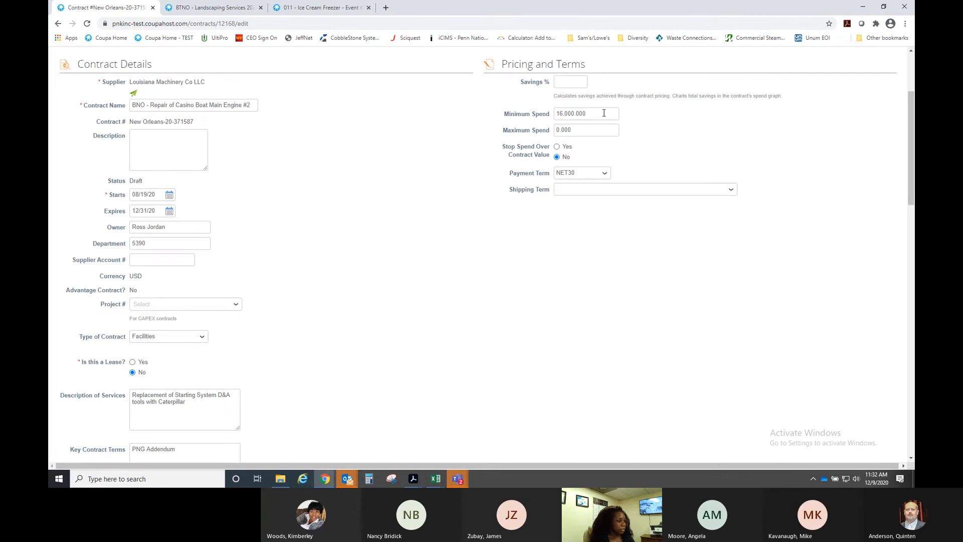
pyautogui.scroll(-4, 450, 264)
pyautogui.scroll(-2, 450, 263)
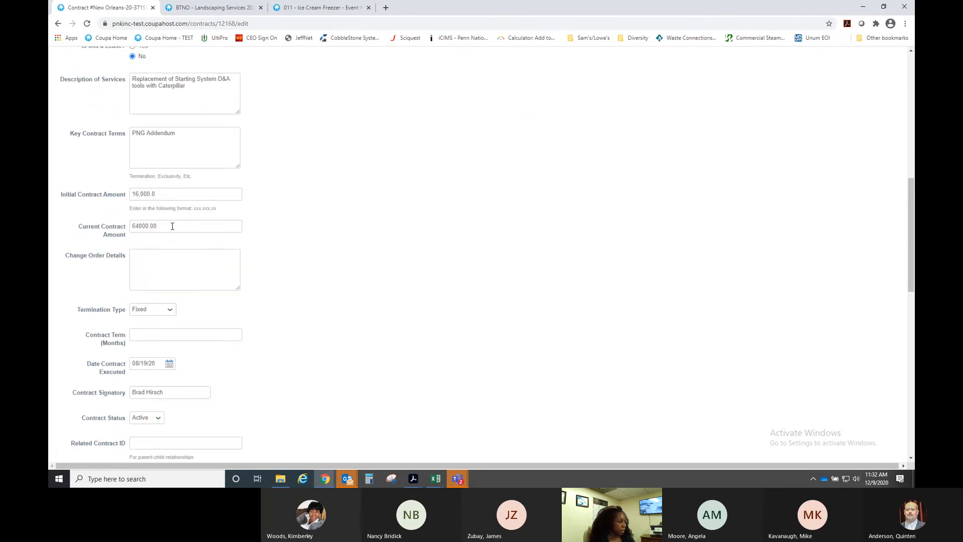
pyautogui.scroll(-3, 335, 248)
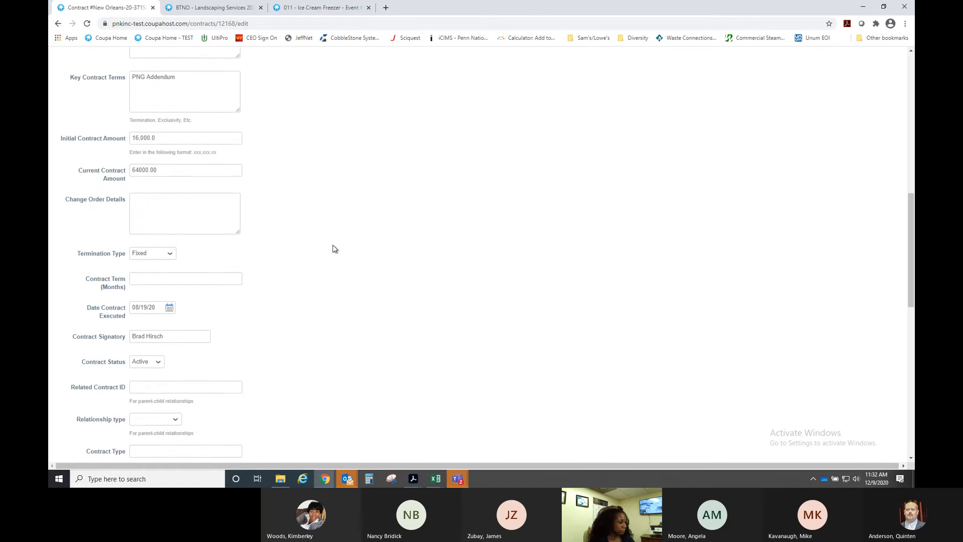
pyautogui.scroll(-2, 336, 249)
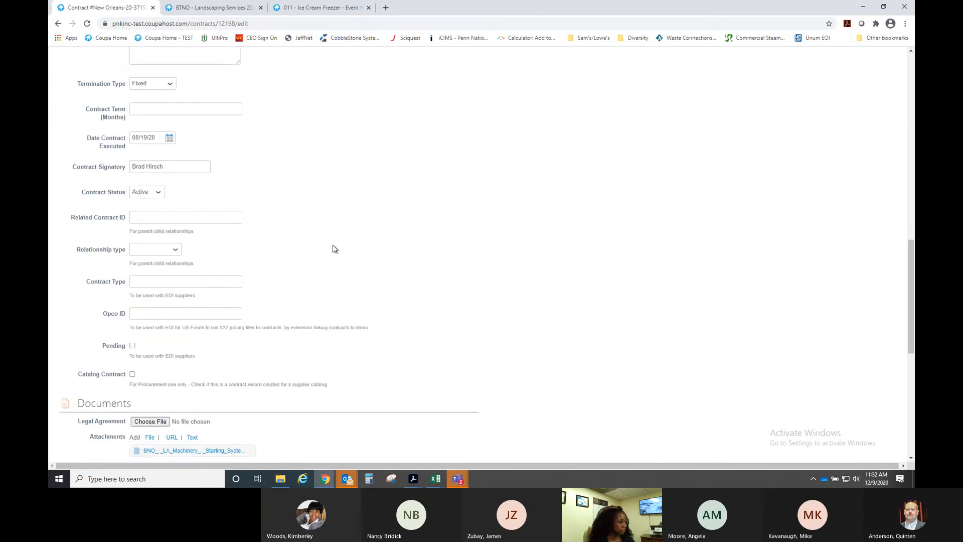
pyautogui.scroll(-3, 335, 249)
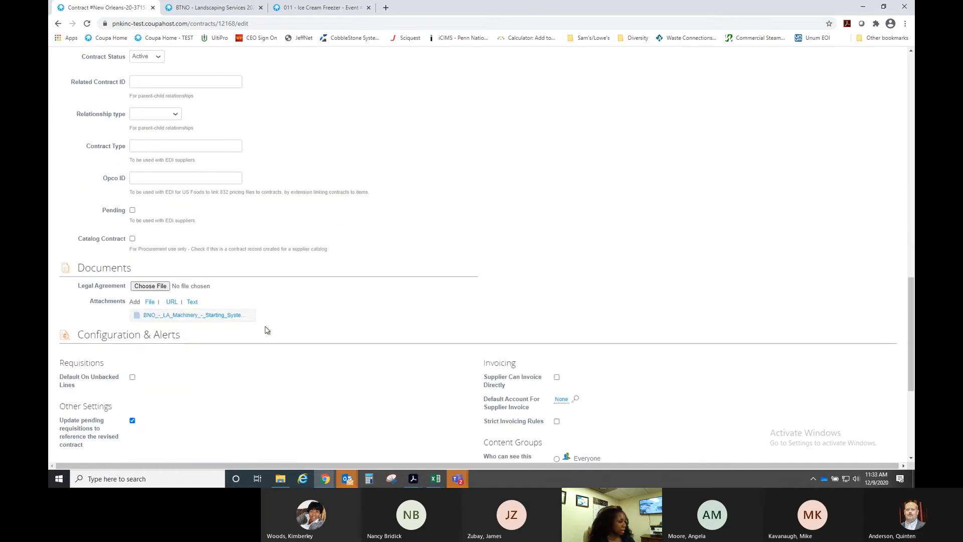
pyautogui.click(149, 303)
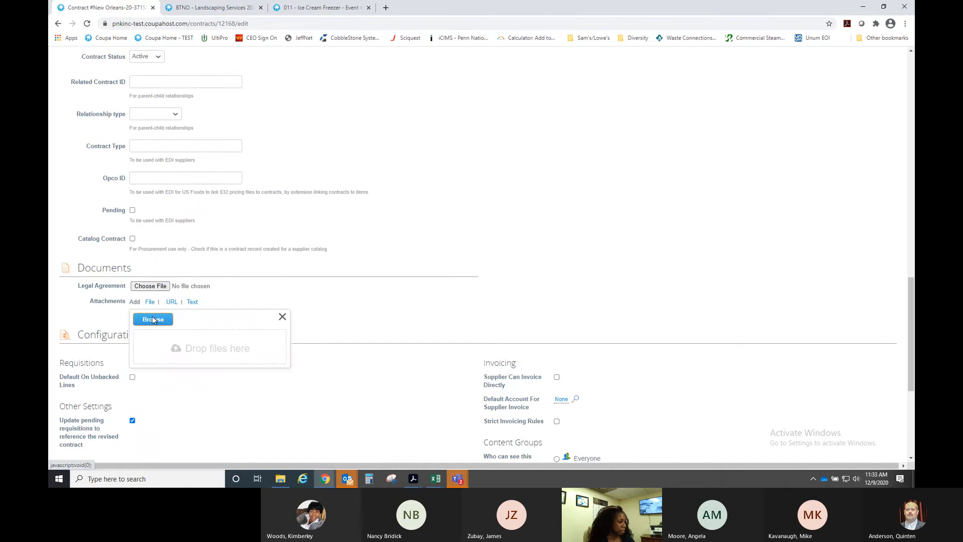
pyautogui.click(153, 319)
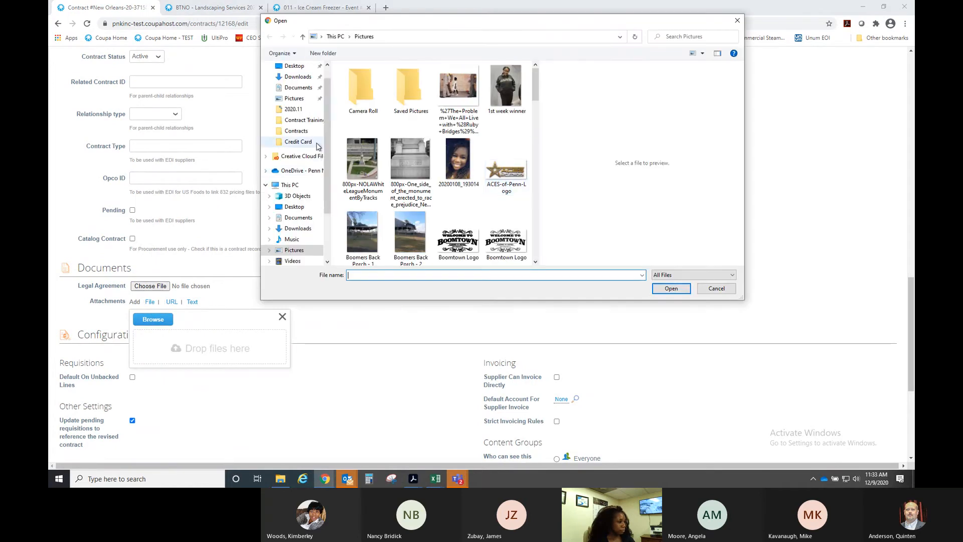
pyautogui.click(301, 132)
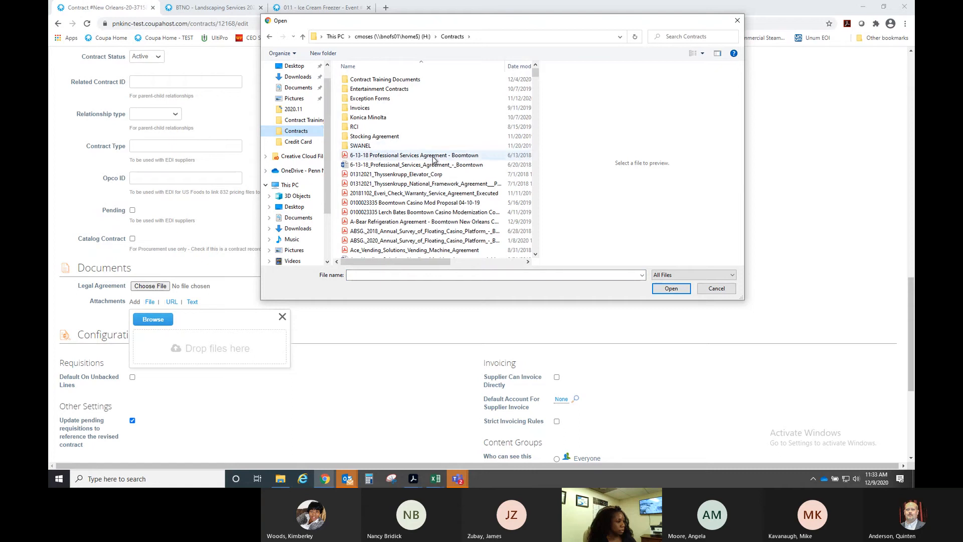
pyautogui.scroll(-20, 435, 159)
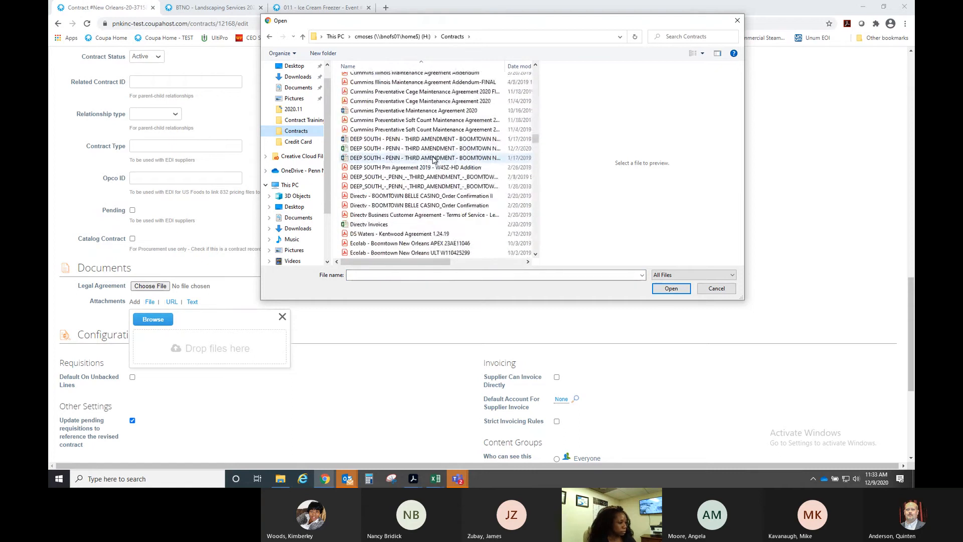
pyautogui.scroll(-20, 434, 160)
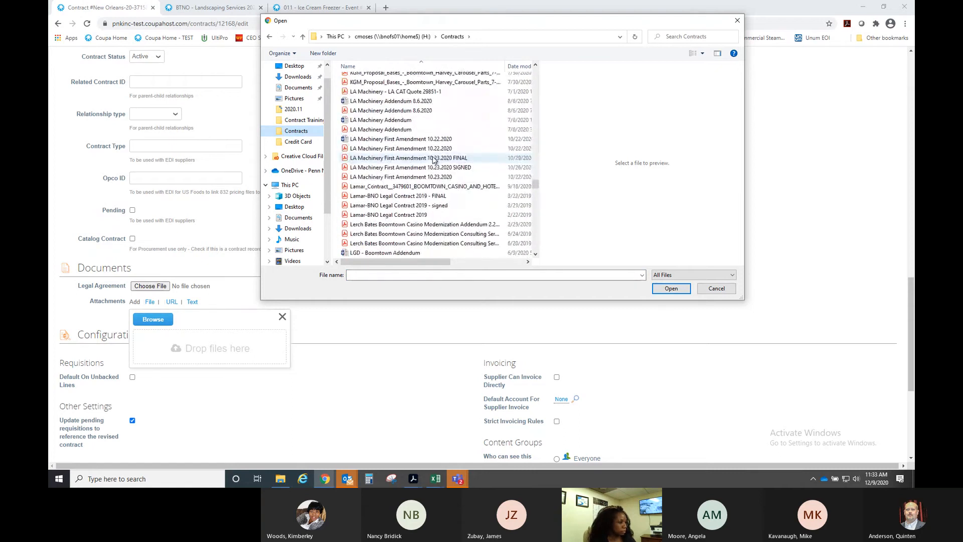
pyautogui.scroll(-2, 434, 159)
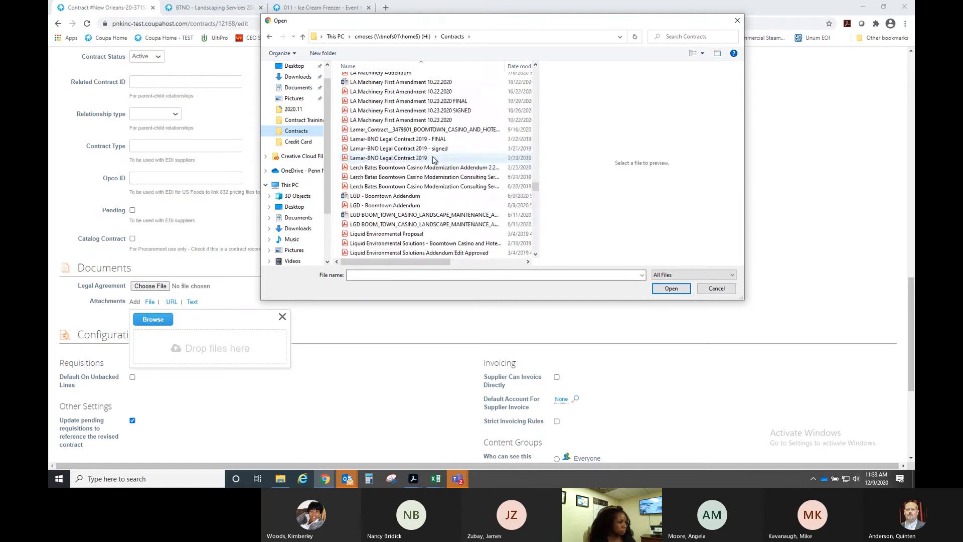
pyautogui.click(409, 101)
pyautogui.moveTo(409, 101); pyautogui.dragTo(177, 358)
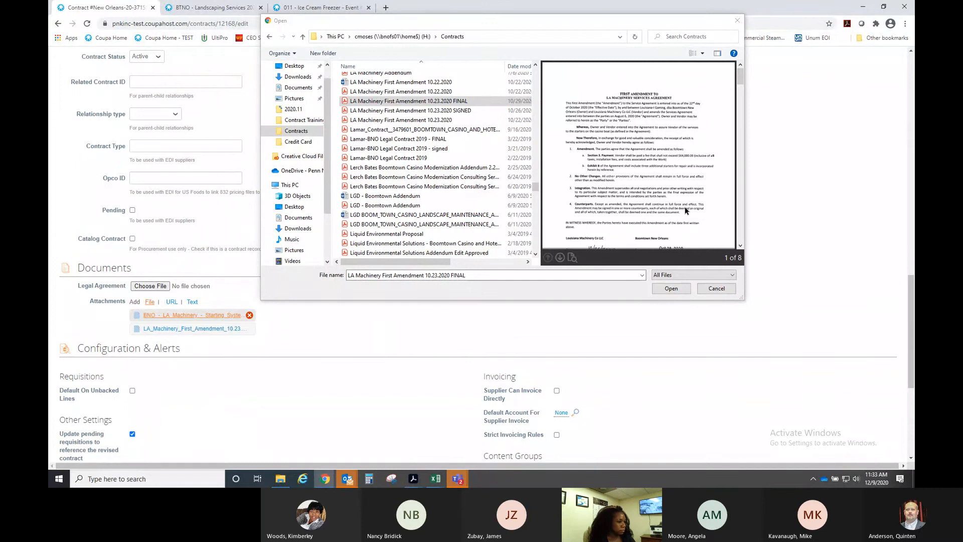
pyautogui.click(716, 289)
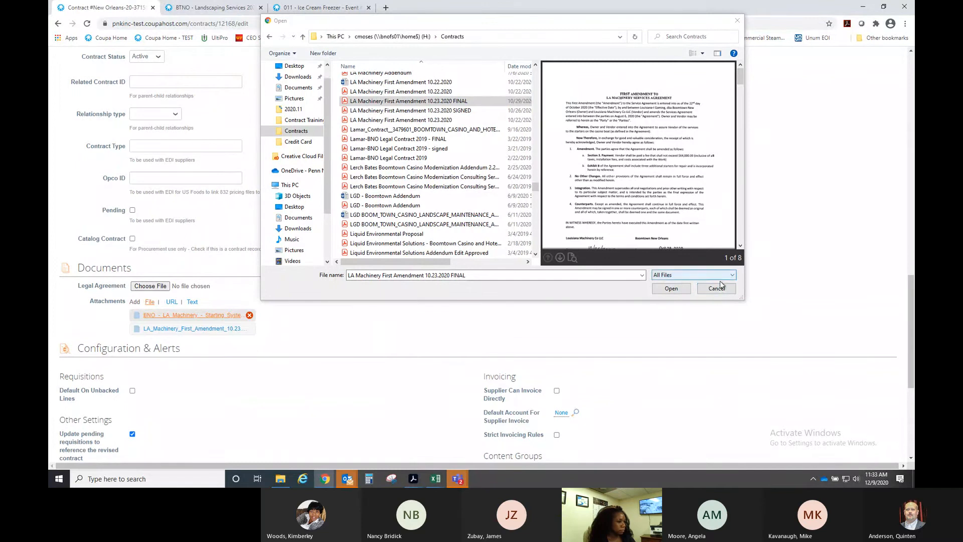
pyautogui.scroll(-3, 379, 398)
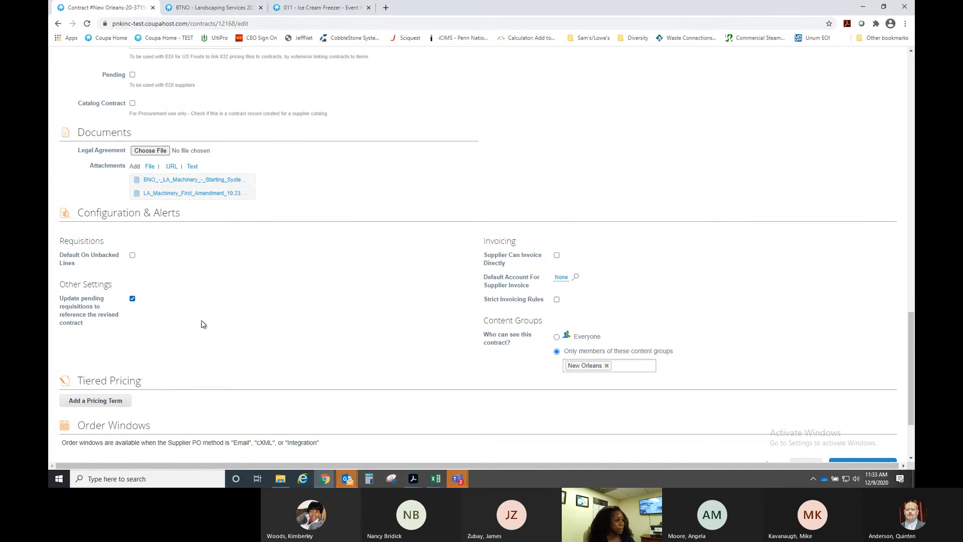
# - Enter 'Added 3 additional starter repairs. Attached amendment' as the change order details
pyautogui.scroll(15, 200, 324)
pyautogui.scroll(1, 341, 287)
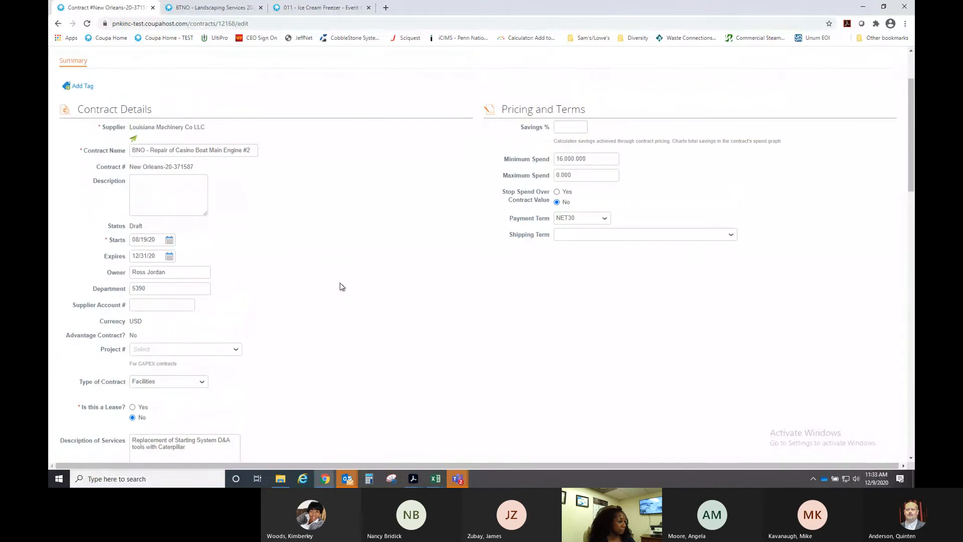
pyautogui.click(253, 150)
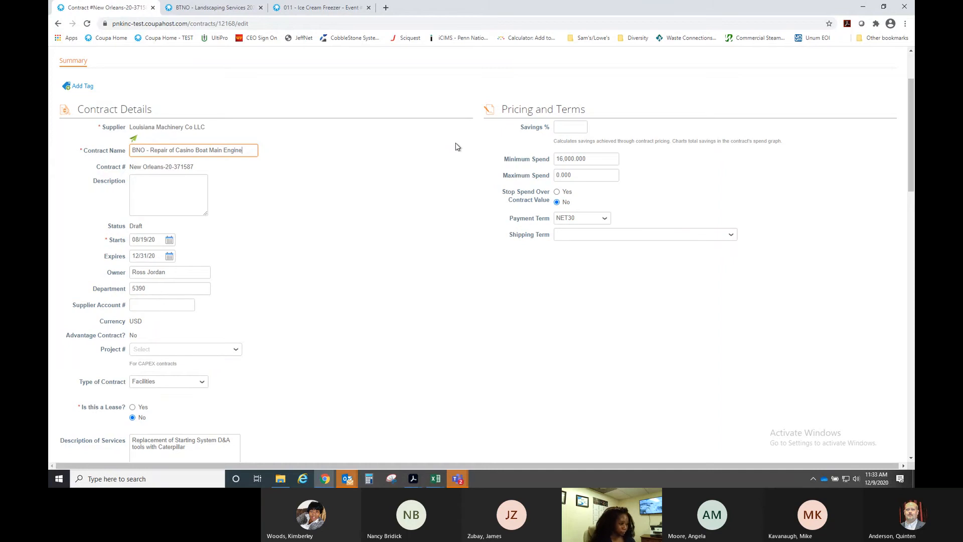
pyautogui.scroll(-1, 426, 180)
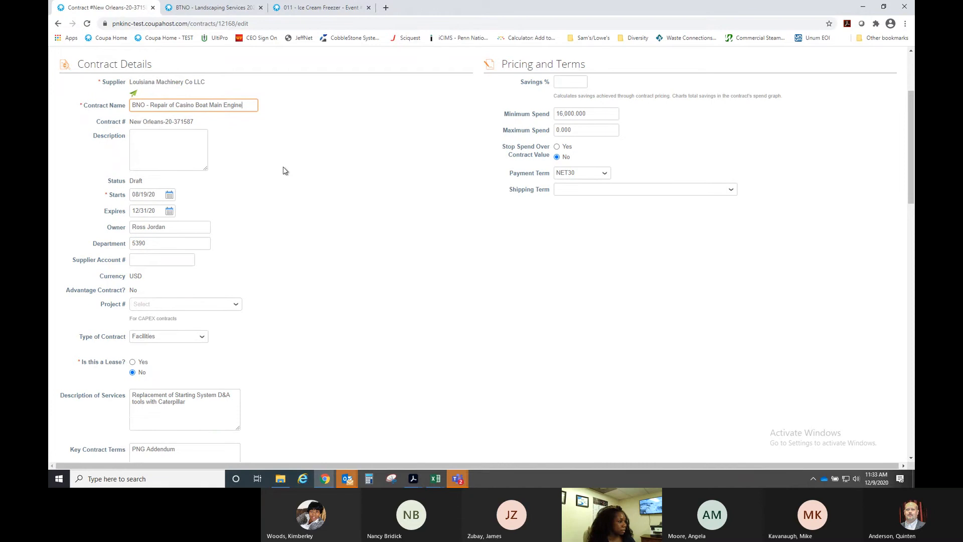
pyautogui.scroll(-5, 271, 151)
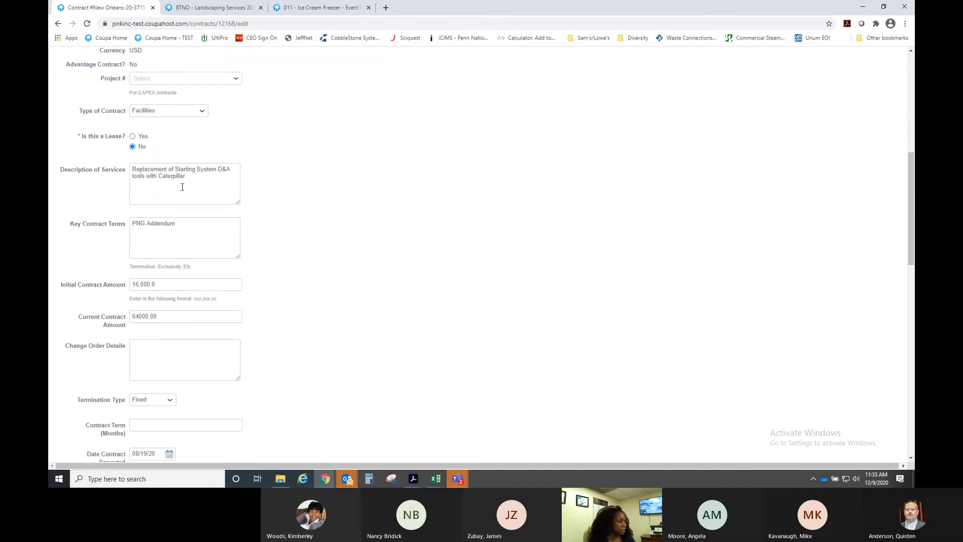
pyautogui.click(193, 178)
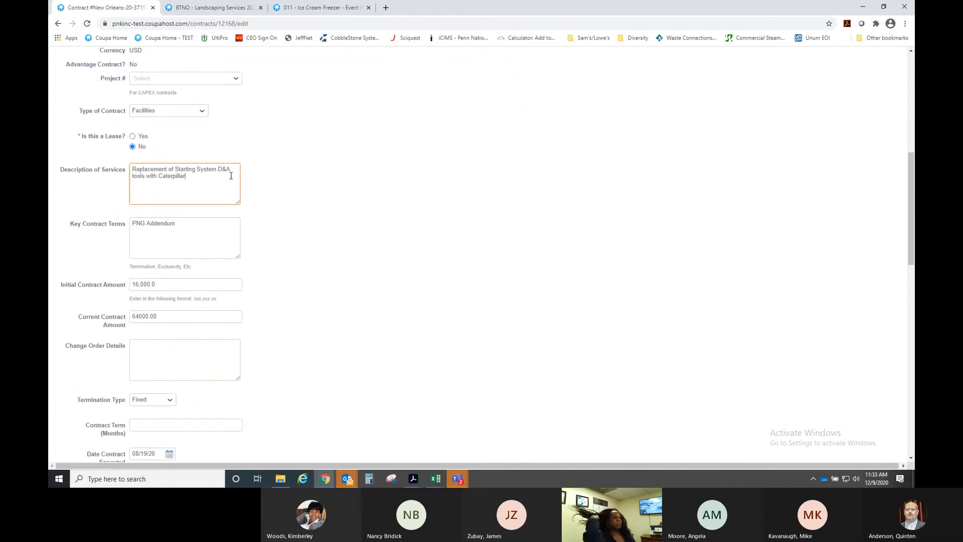
pyautogui.click(174, 351)
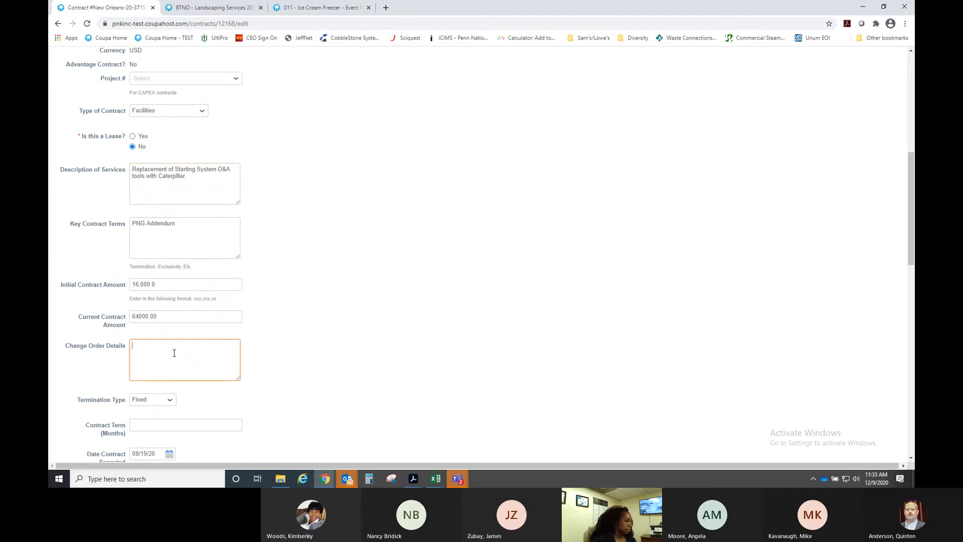
pyautogui.write('Added ')
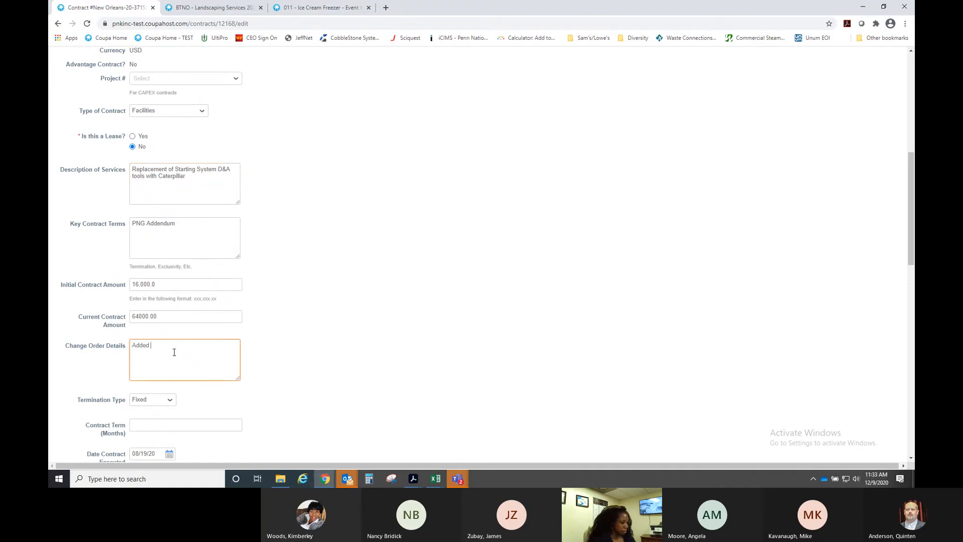
pyautogui.write('3 additional starter repari')
pyautogui.write('  Attached amen')
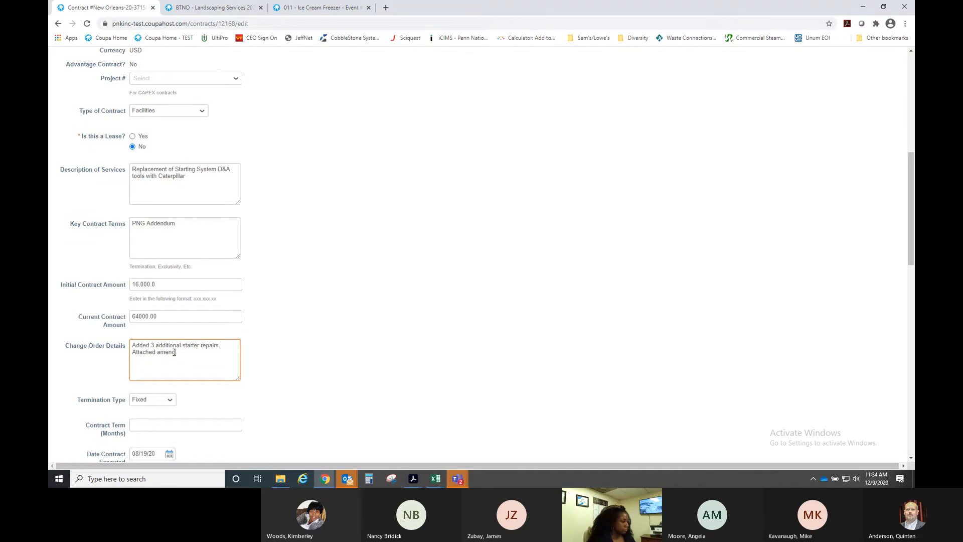
pyautogui.write('dment')
# - Save and publish the revised contract New Orleans-20-371587
pyautogui.scroll(1, 369, 266)
pyautogui.click(318, 269)
pyautogui.scroll(-5, 318, 269)
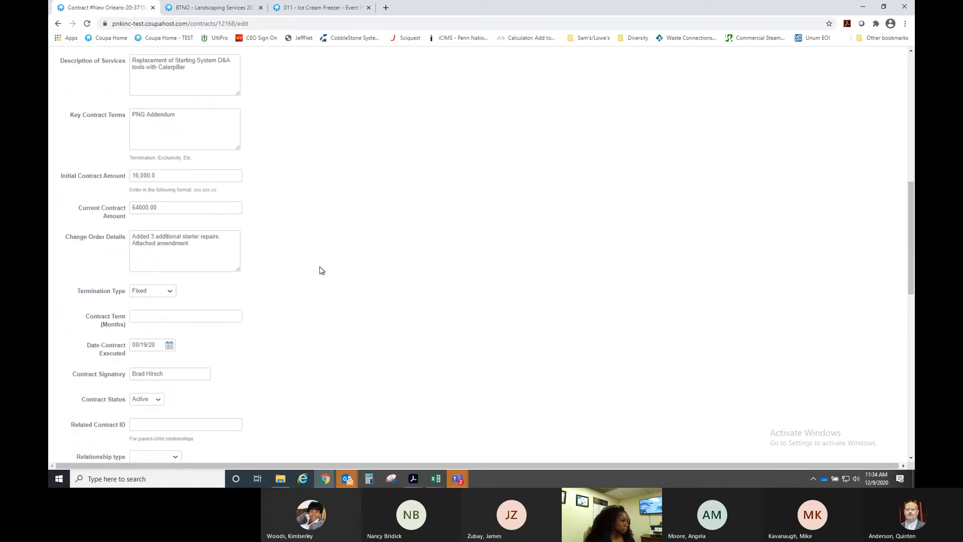
pyautogui.scroll(-5, 350, 262)
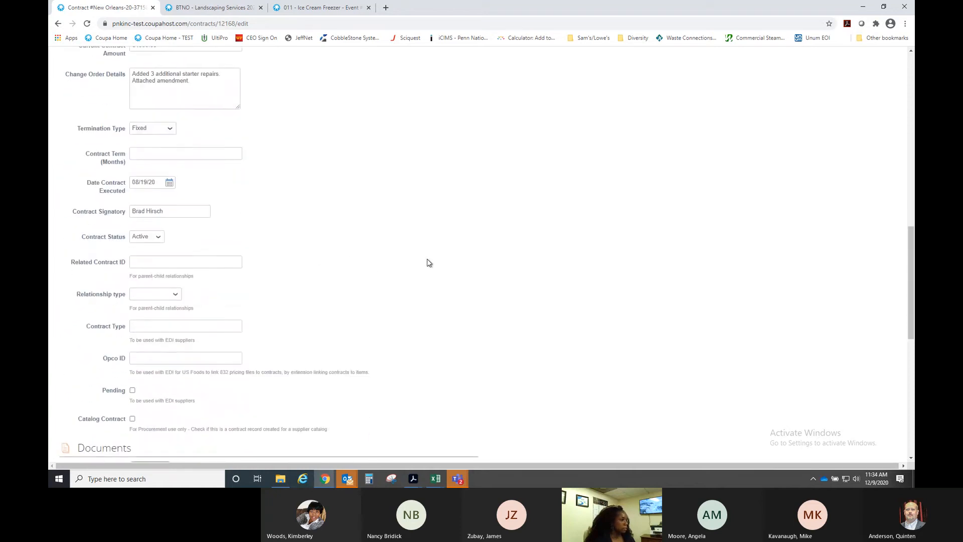
pyautogui.scroll(-3, 395, 282)
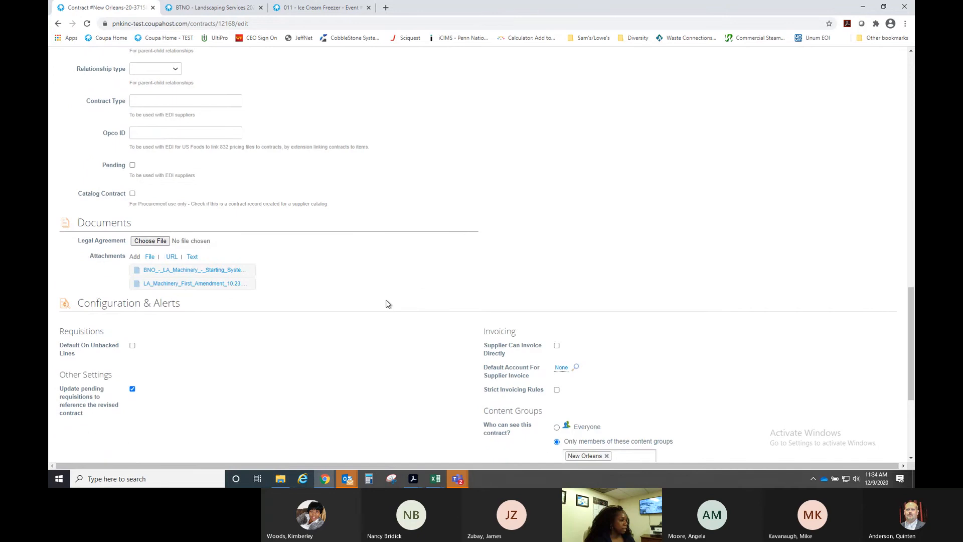
pyautogui.scroll(-3, 385, 311)
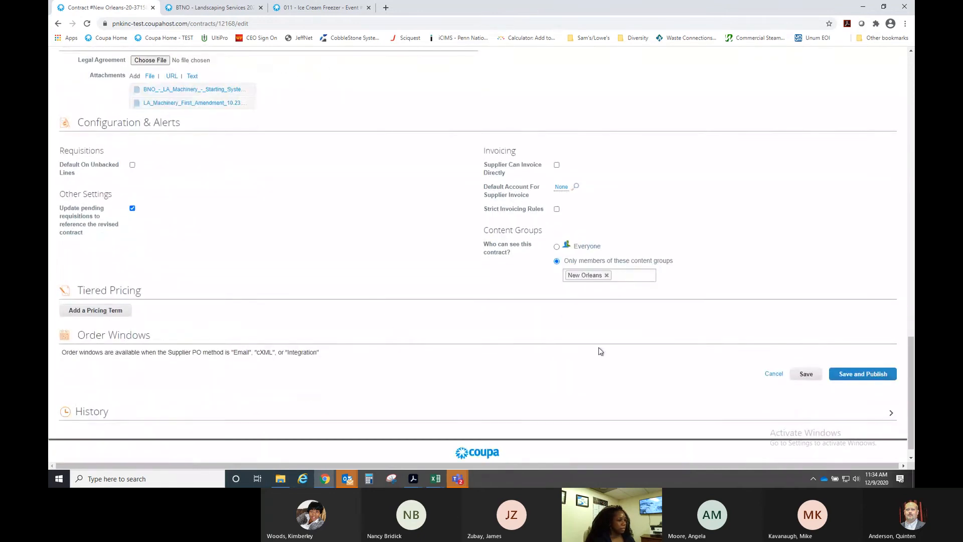
pyautogui.click(863, 374)
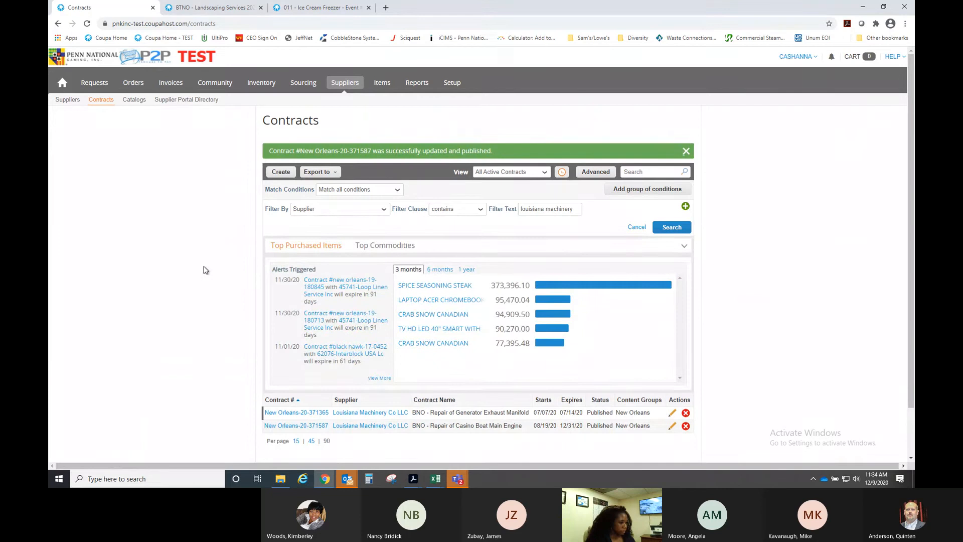
pyautogui.scroll(-1, 205, 269)
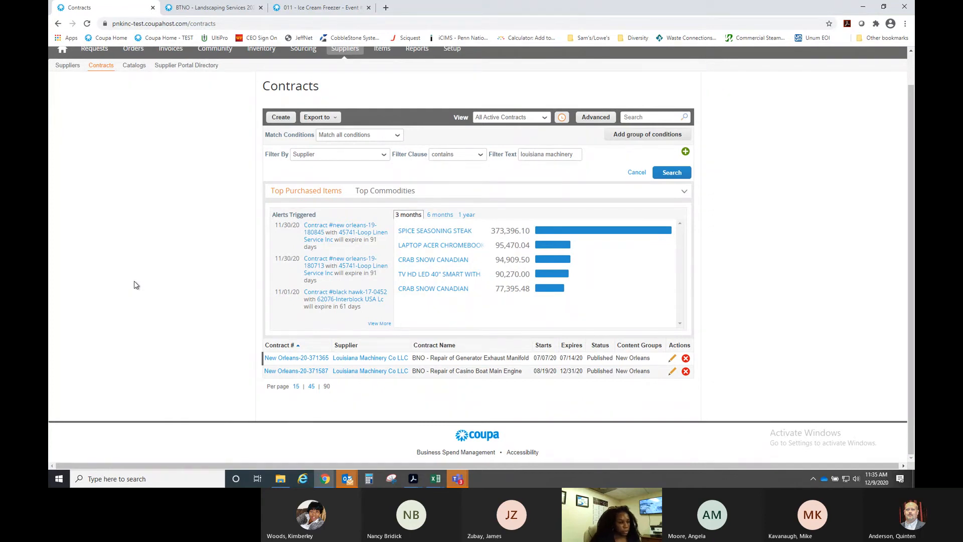
pyautogui.scroll(1, 217, 298)
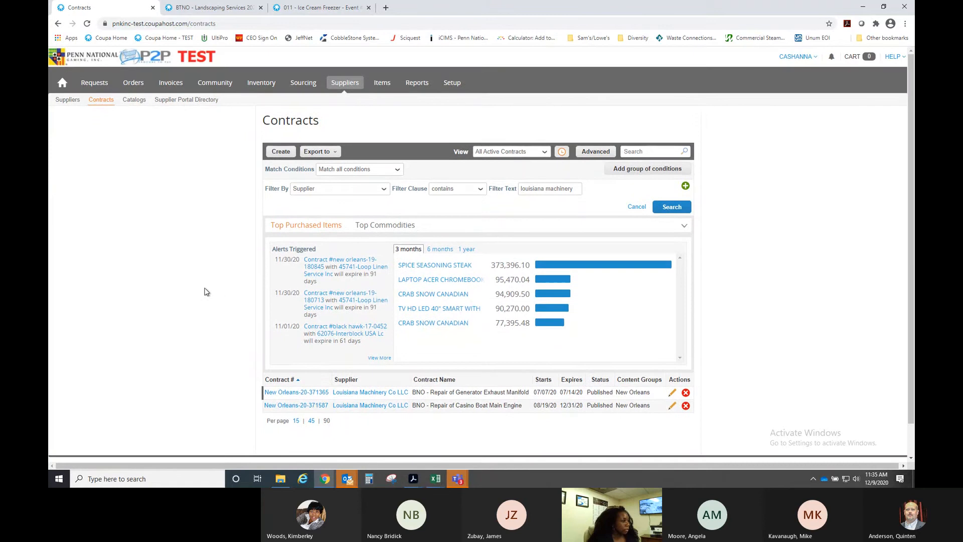
# - Close the '011 - Ice Cream Freezer' tab and open Sourcing from the Coupa home page
pyautogui.click(368, 8)
pyautogui.click(213, 12)
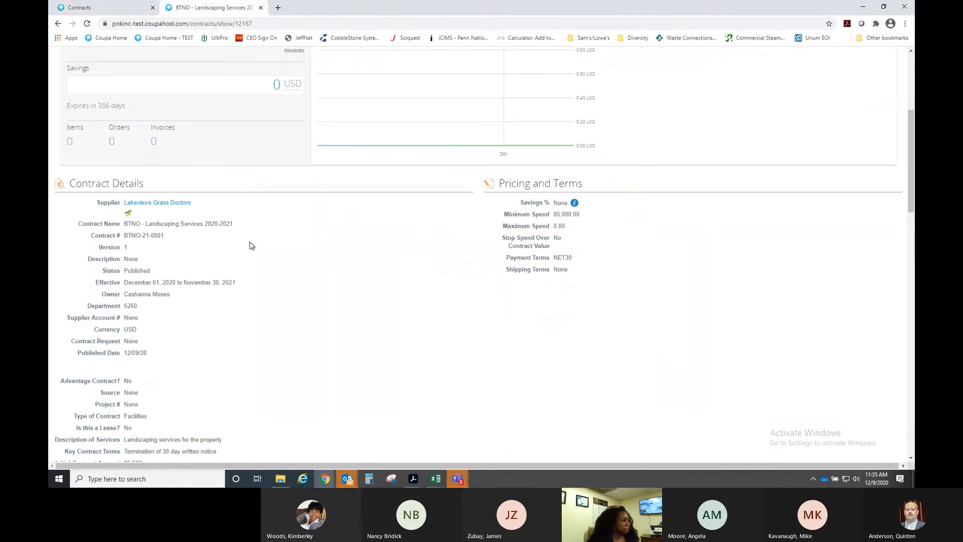
pyautogui.scroll(5, 277, 269)
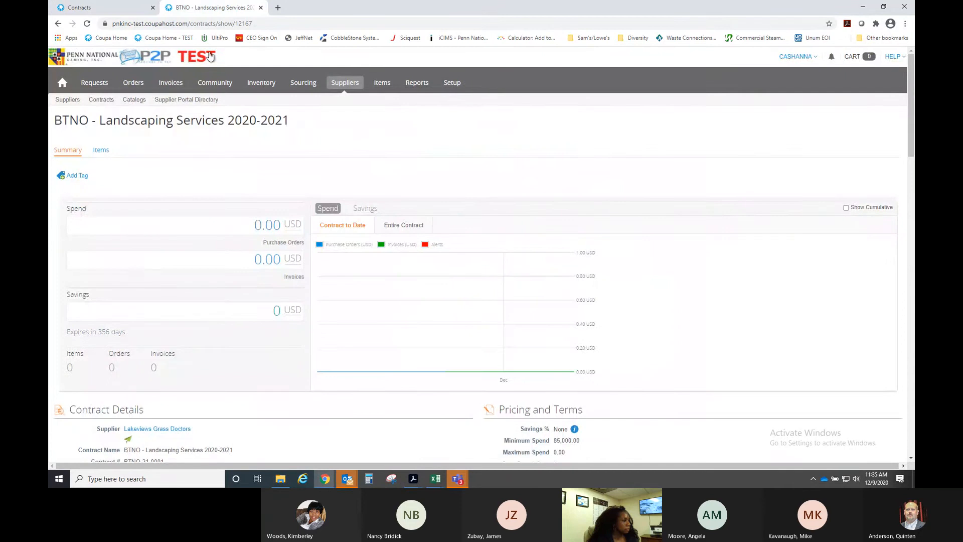
pyautogui.click(103, 37)
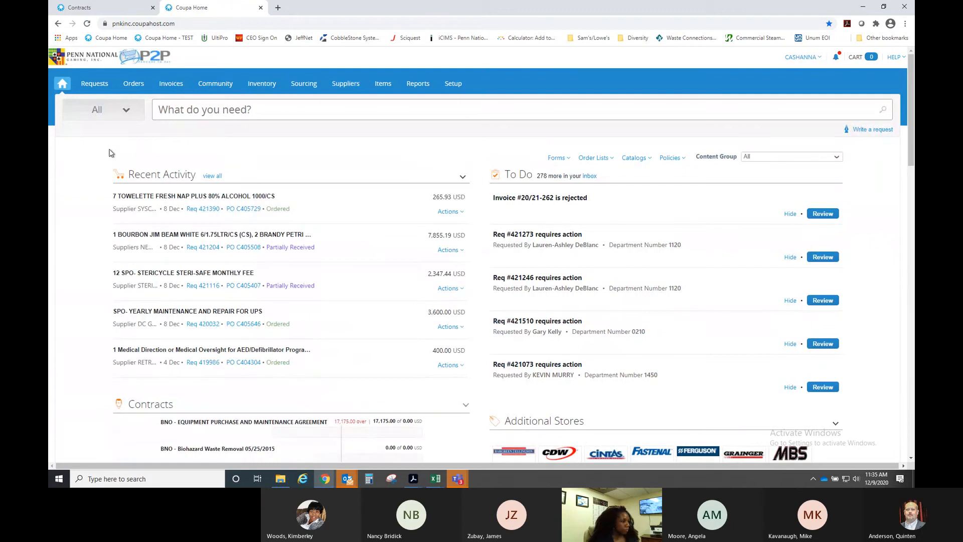
pyautogui.click(346, 85)
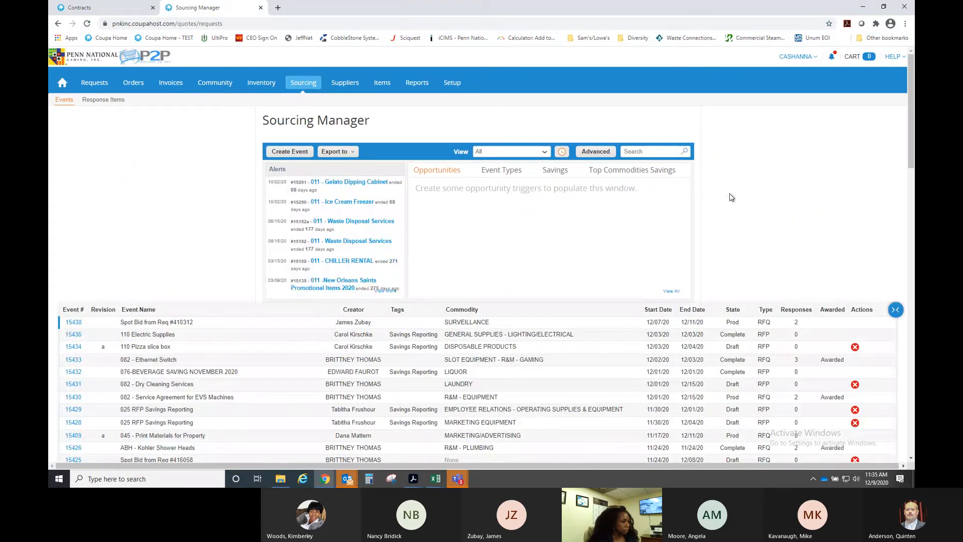
# - Create an RFQ event named '011 - Steamer', then bring up the Outlook inbox
pyautogui.click(290, 152)
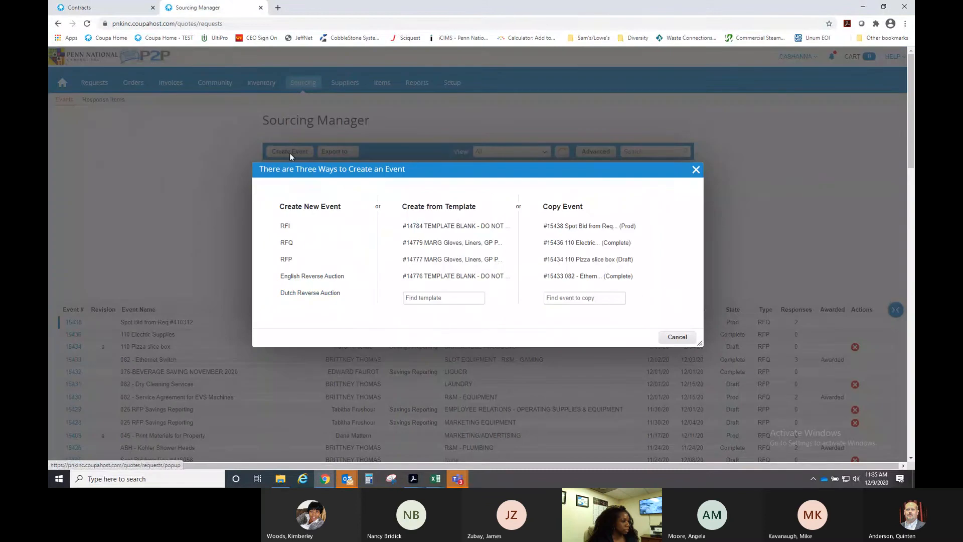
pyautogui.scroll(-1, 149, 188)
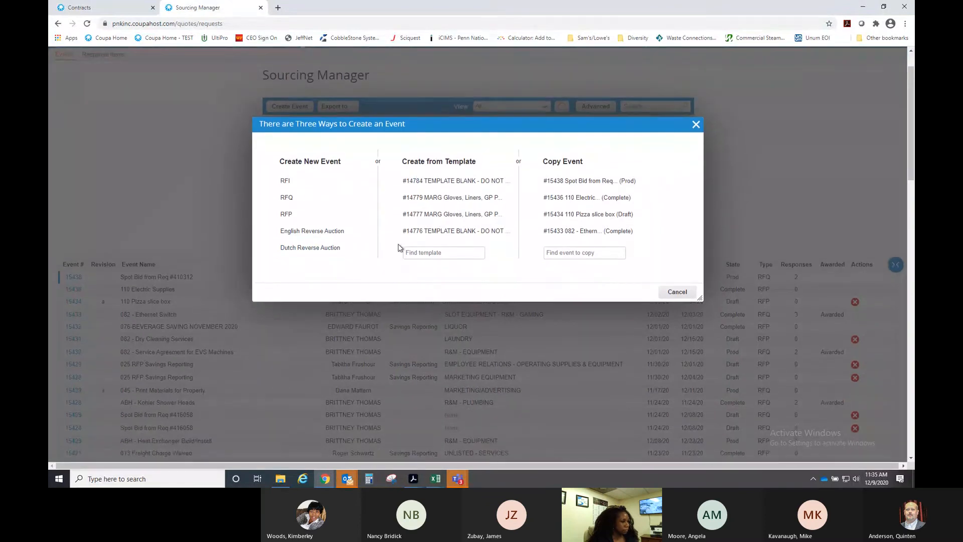
pyautogui.click(290, 201)
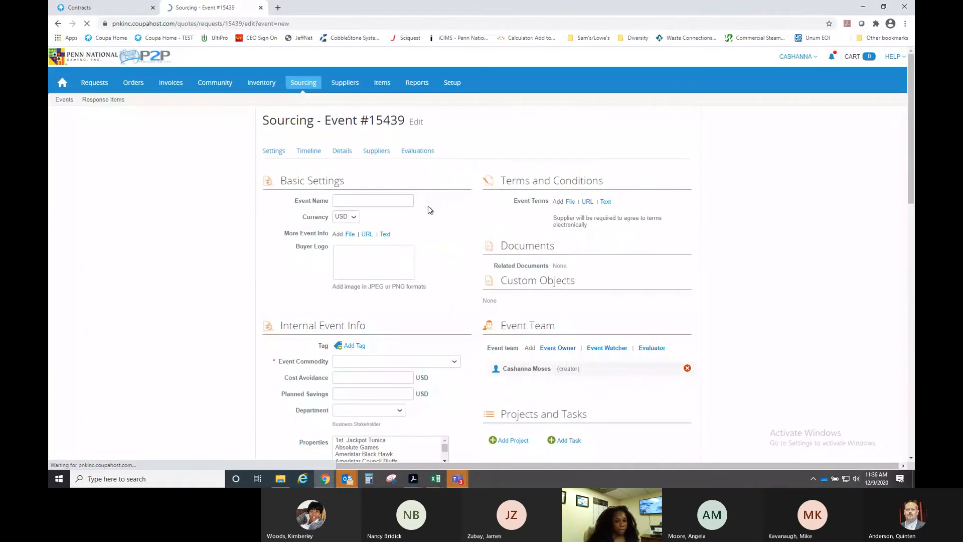
pyautogui.click(380, 201)
pyautogui.write('011 ')
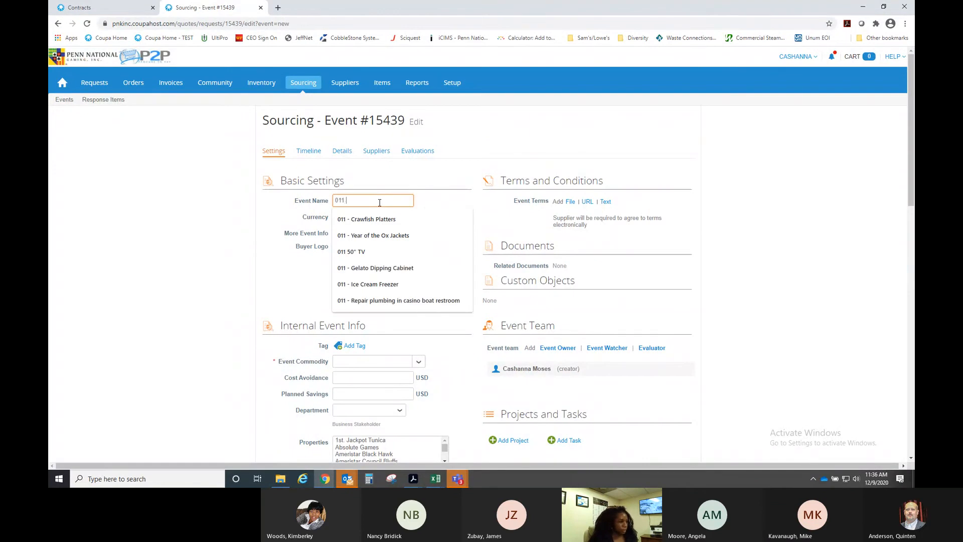
pyautogui.write('- S')
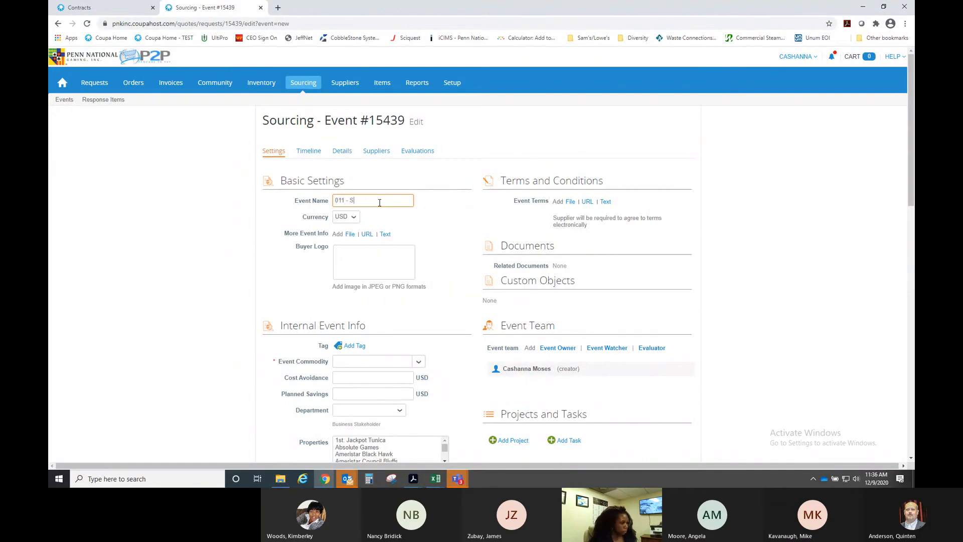
pyautogui.write('teamer')
pyautogui.click(454, 230)
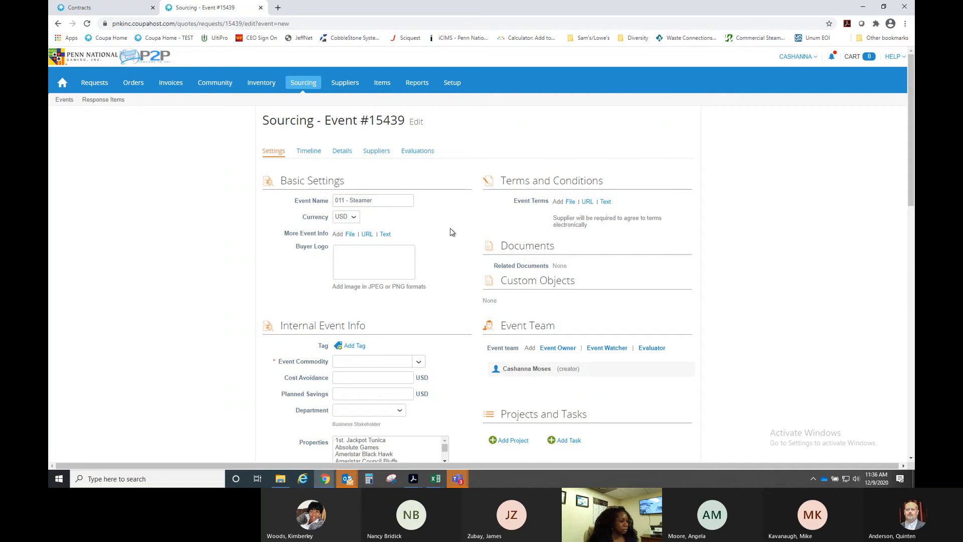
pyautogui.moveTo(348, 479)
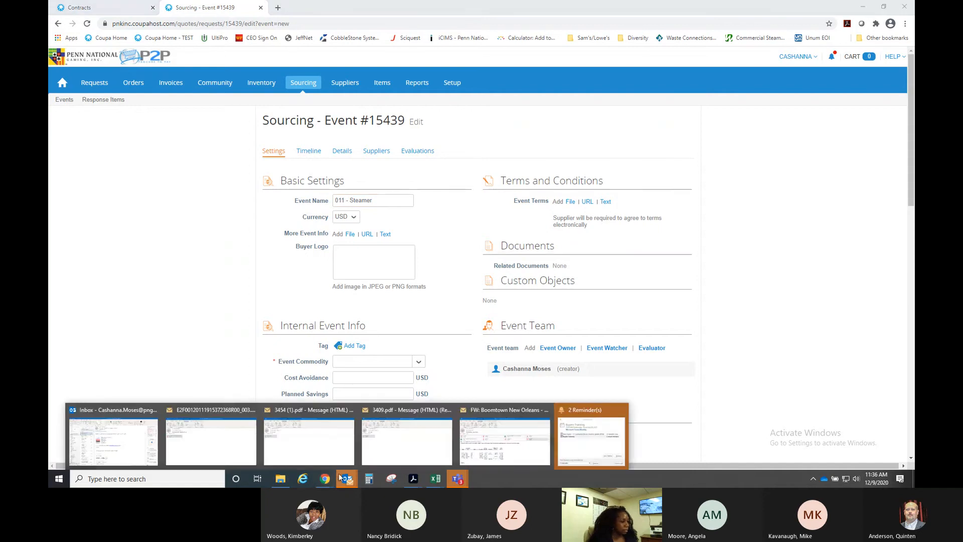
pyautogui.click(107, 410)
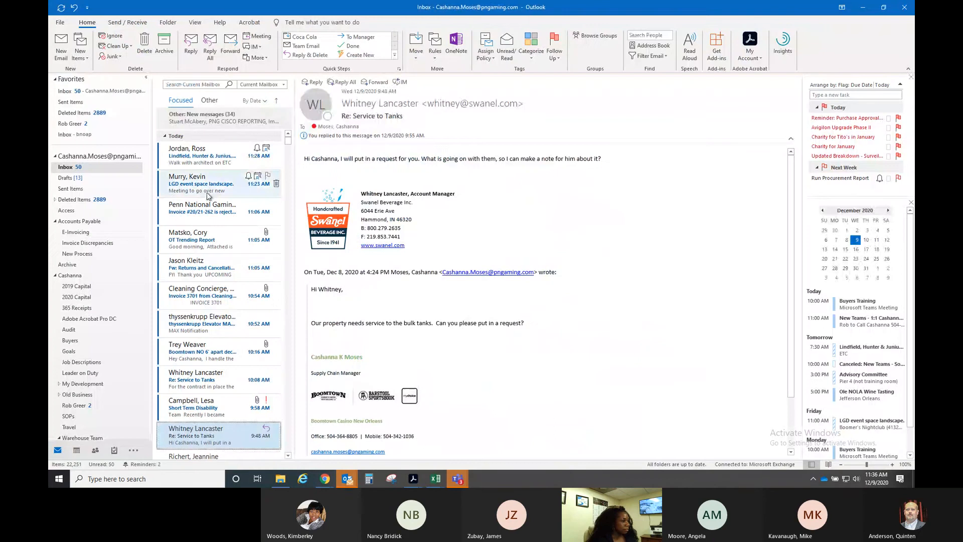
# - Group the inbox by From, collapse the top sender group, and jump to the steamer-thread sender's messages
pyautogui.click(256, 100)
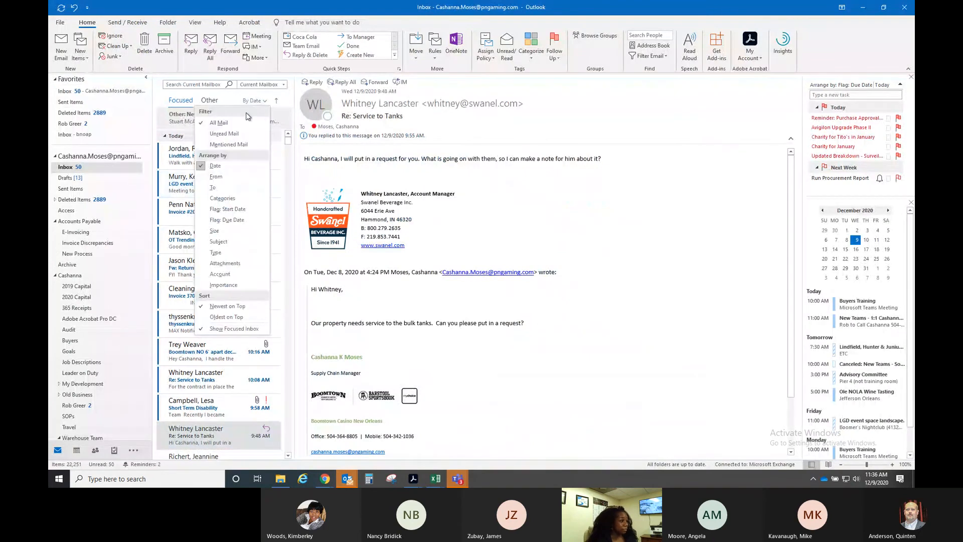
pyautogui.click(216, 177)
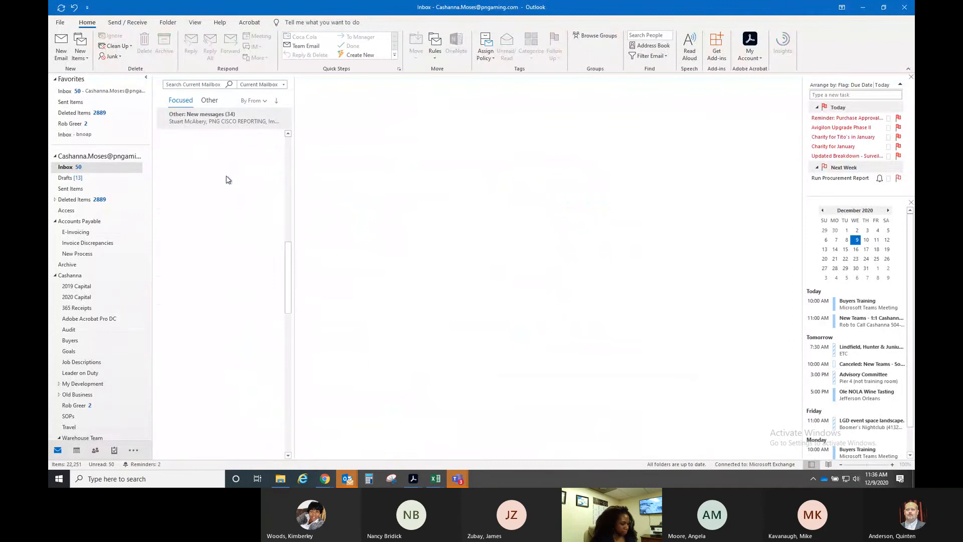
pyautogui.press('j')
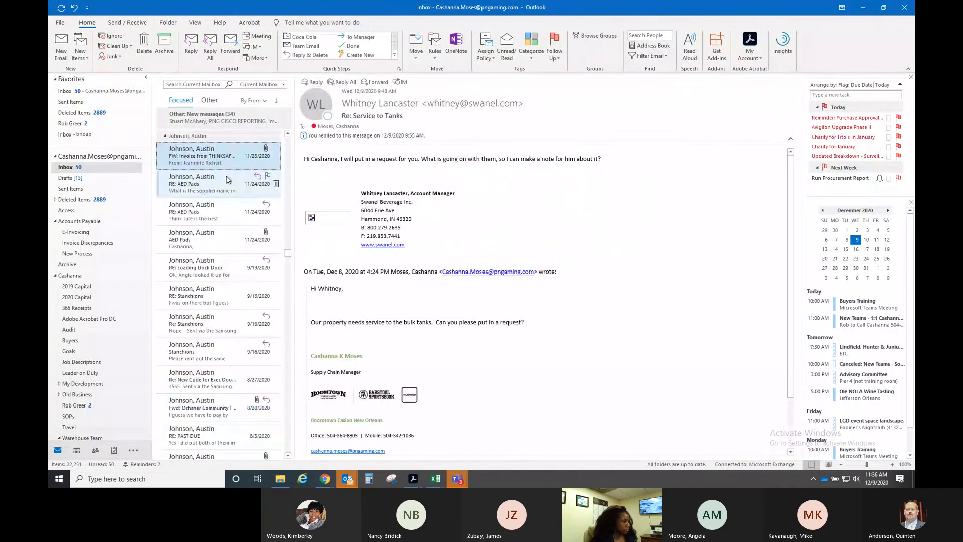
pyautogui.click(166, 138)
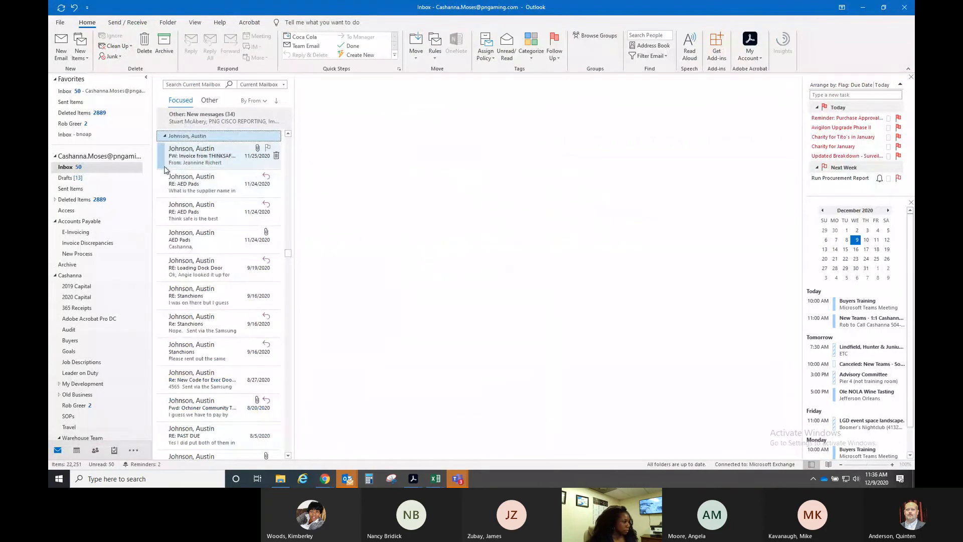
pyautogui.click(164, 136)
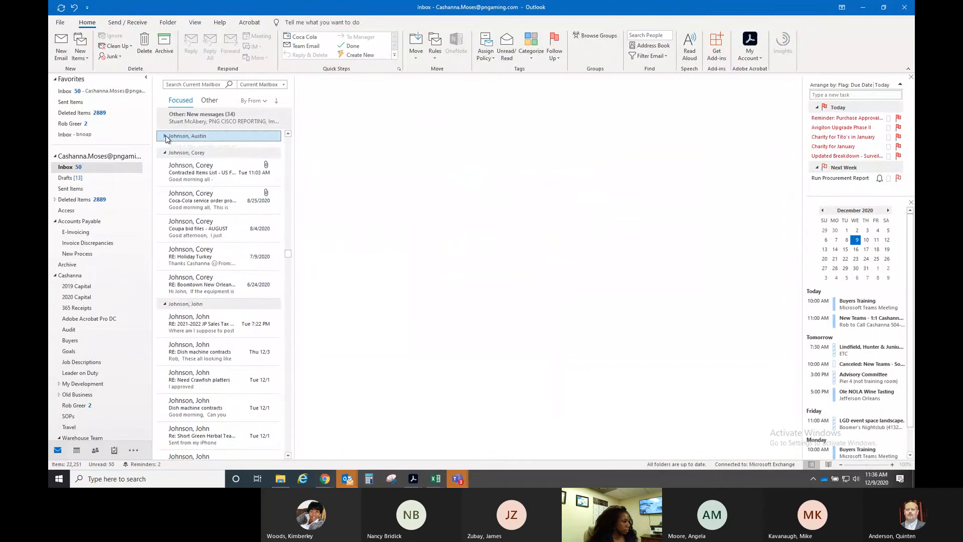
pyautogui.scroll(-4, 206, 251)
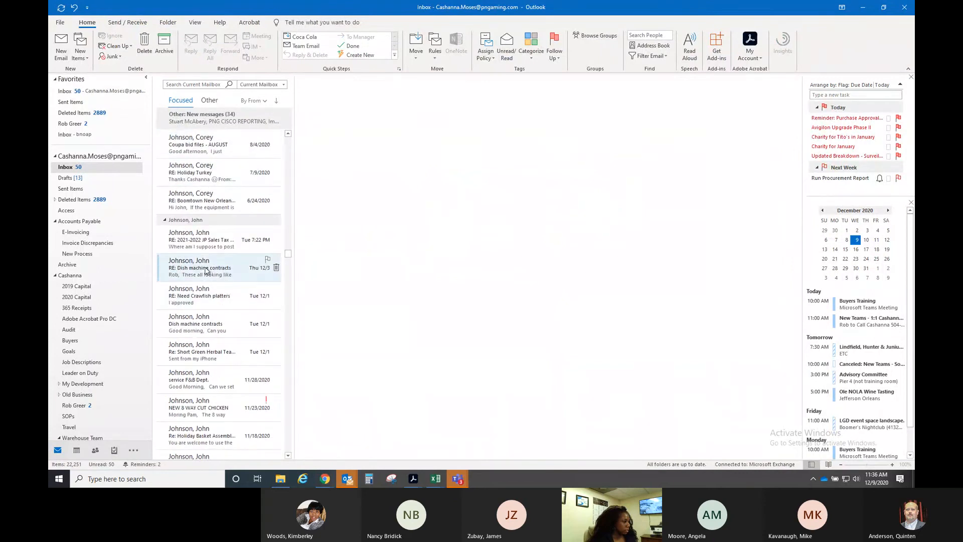
pyautogui.scroll(-2, 208, 268)
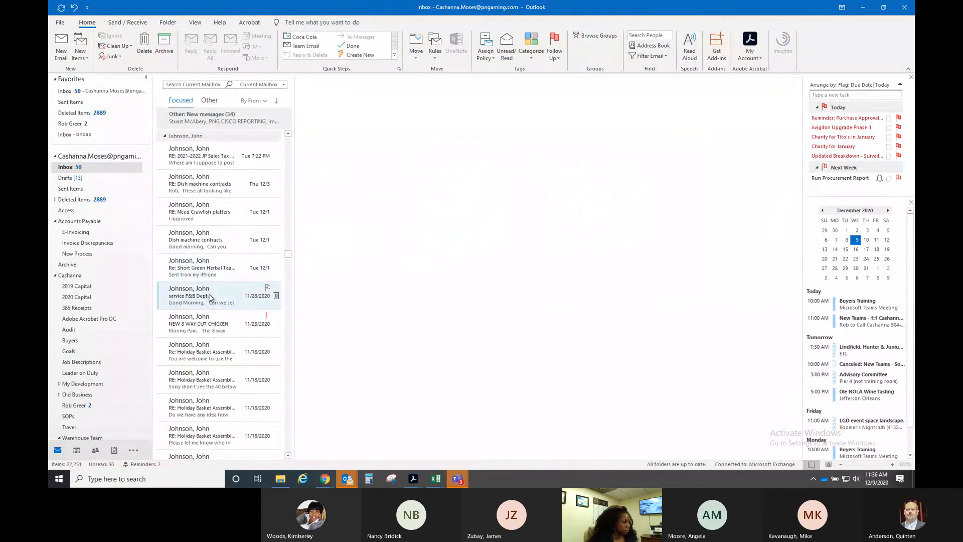
pyautogui.scroll(2, 210, 298)
pyautogui.write('jor')
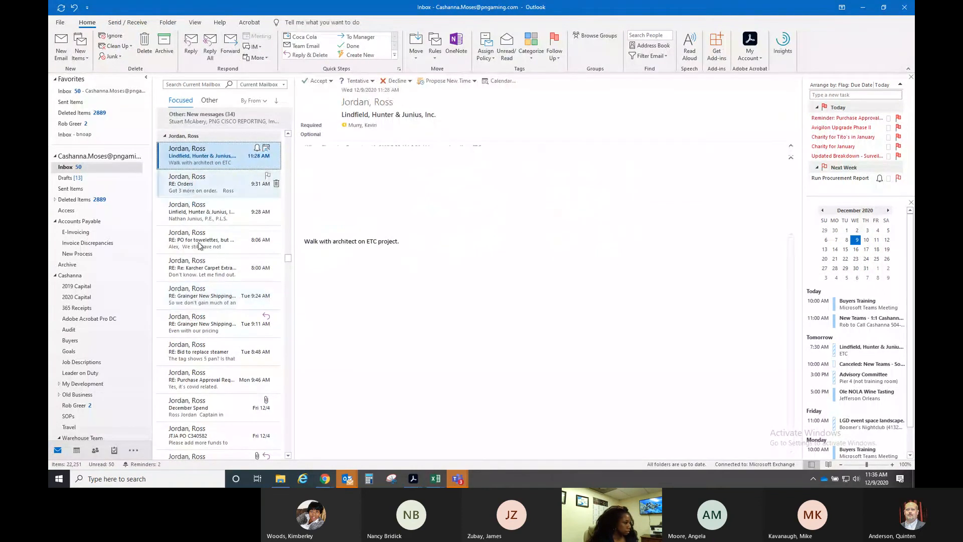
pyautogui.scroll(-1, 200, 301)
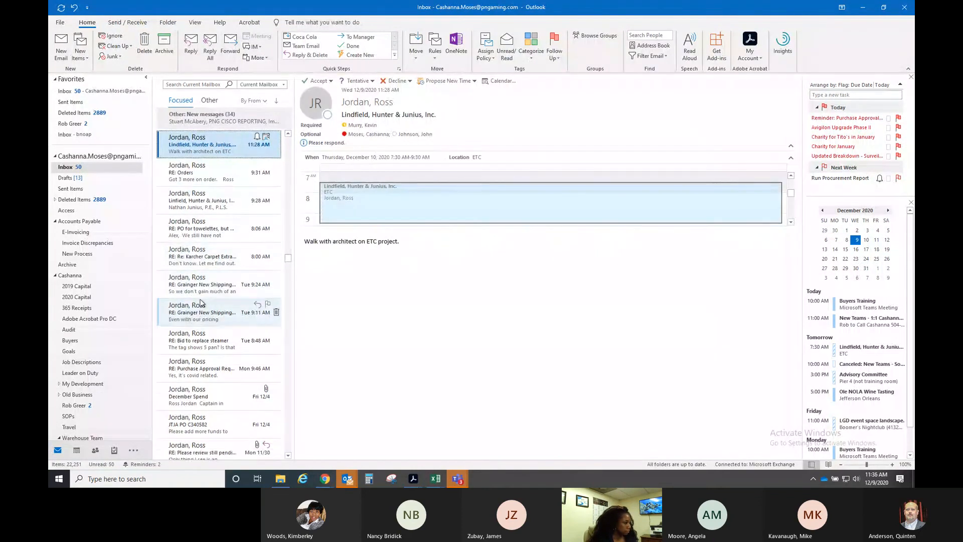
# - Open the 'RE: Bid to replace steamer' email and read down its quoted thread
pyautogui.click(209, 346)
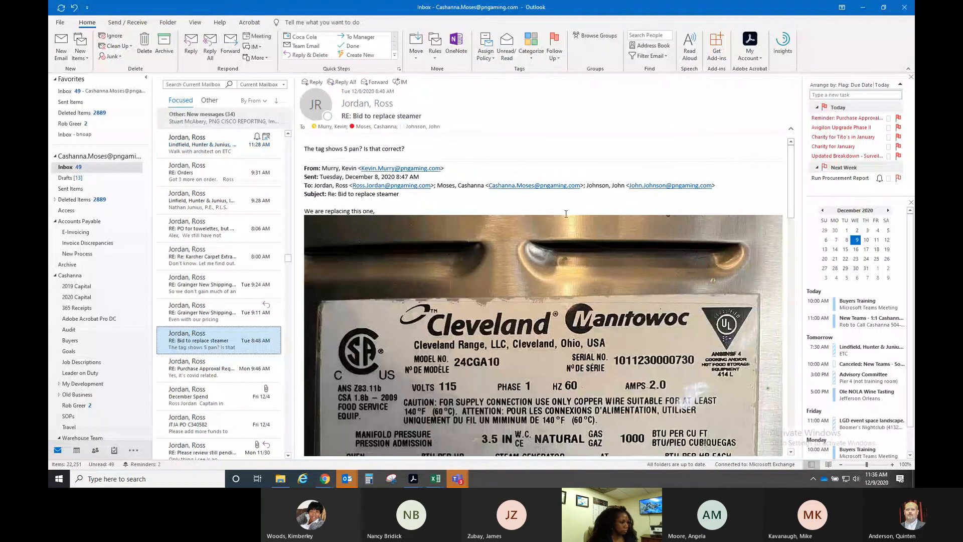
pyautogui.scroll(-3, 566, 213)
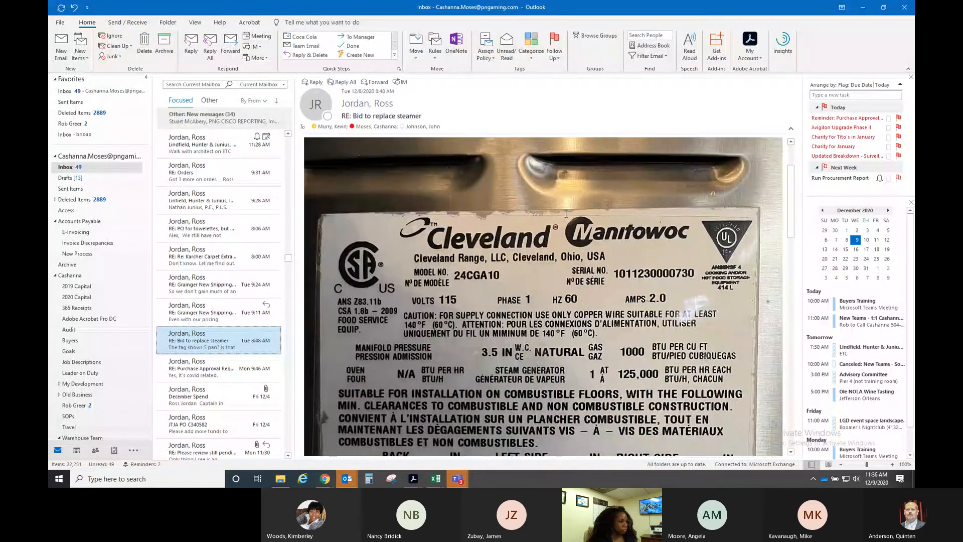
pyautogui.scroll(-20, 565, 213)
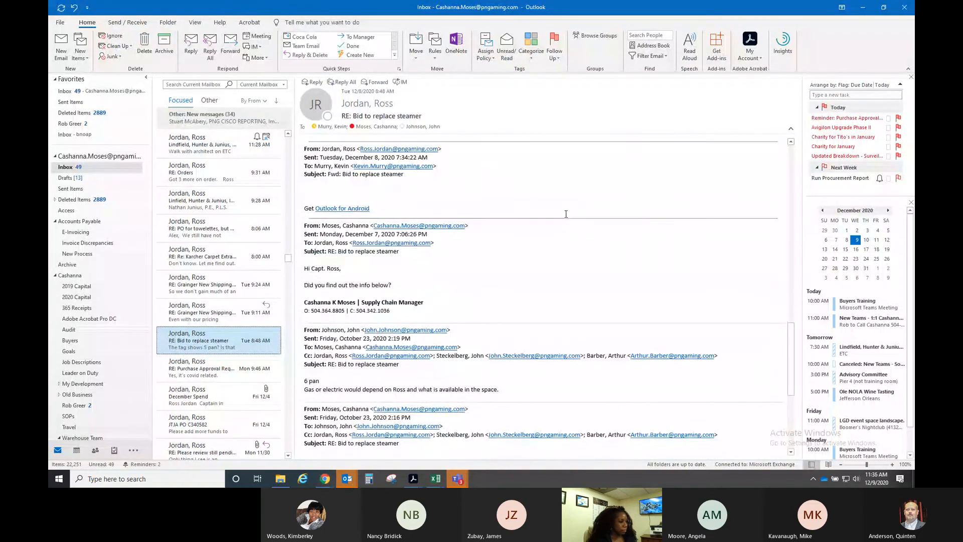
pyautogui.scroll(-1, 566, 214)
pyautogui.scroll(-6, 566, 214)
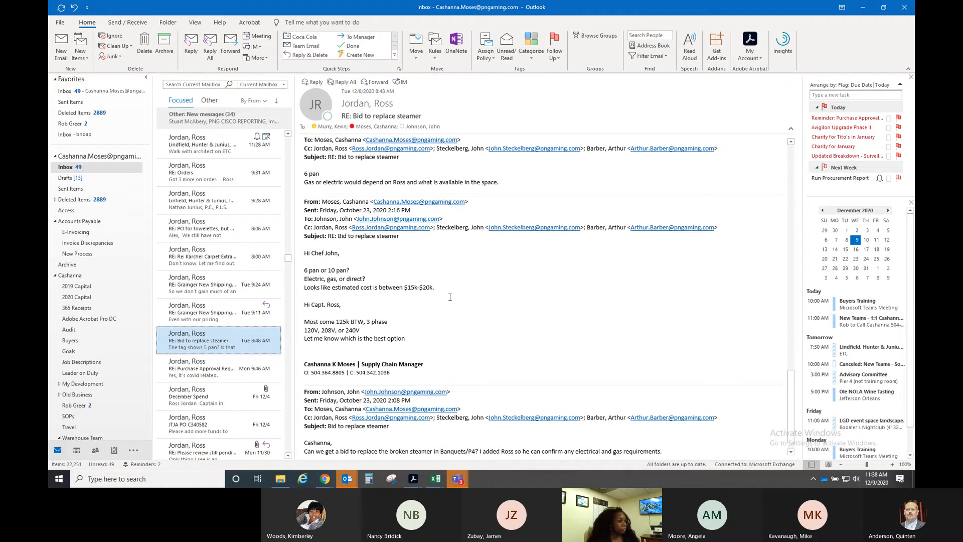
# - Scroll back up to the steamer's Cleveland rating plate photo, then switch to Chrome
pyautogui.scroll(2, 467, 297)
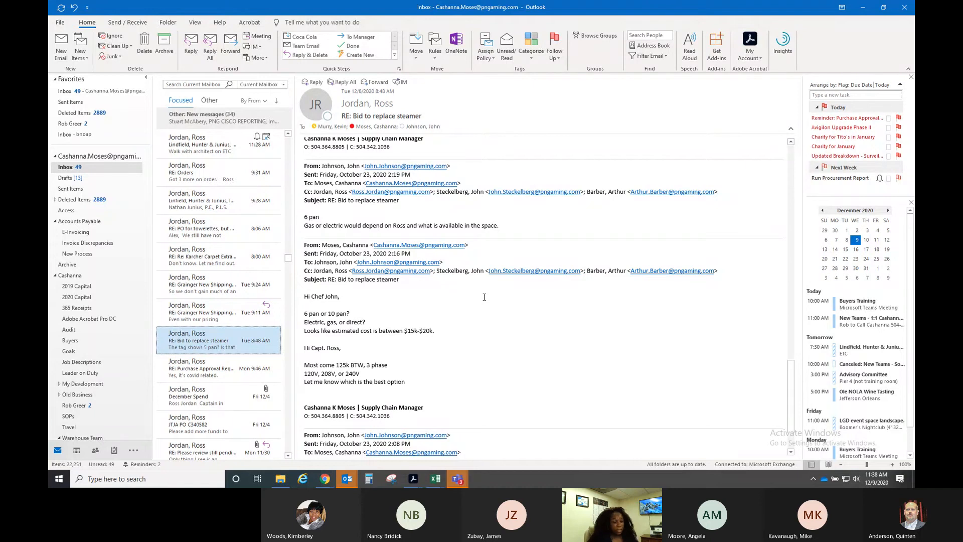
pyautogui.scroll(3, 484, 297)
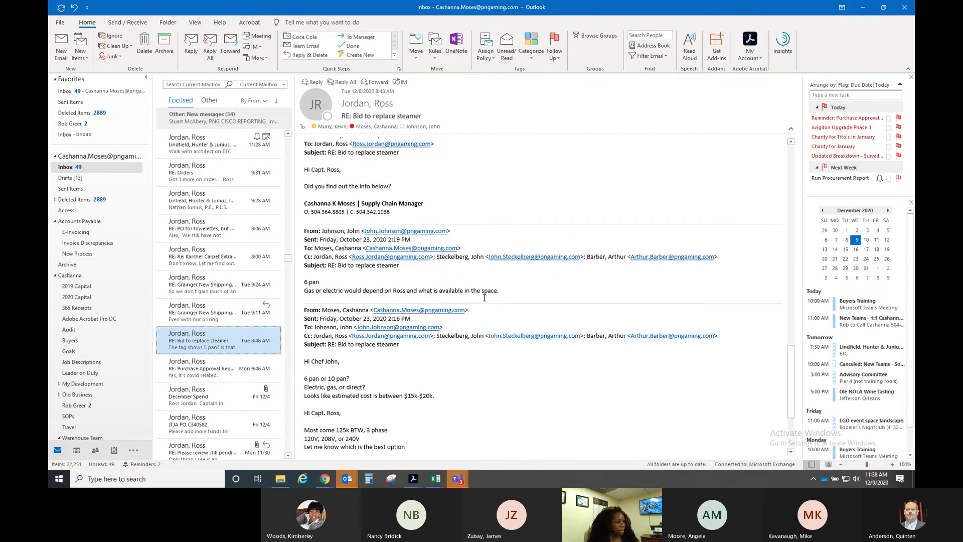
pyautogui.scroll(4, 484, 298)
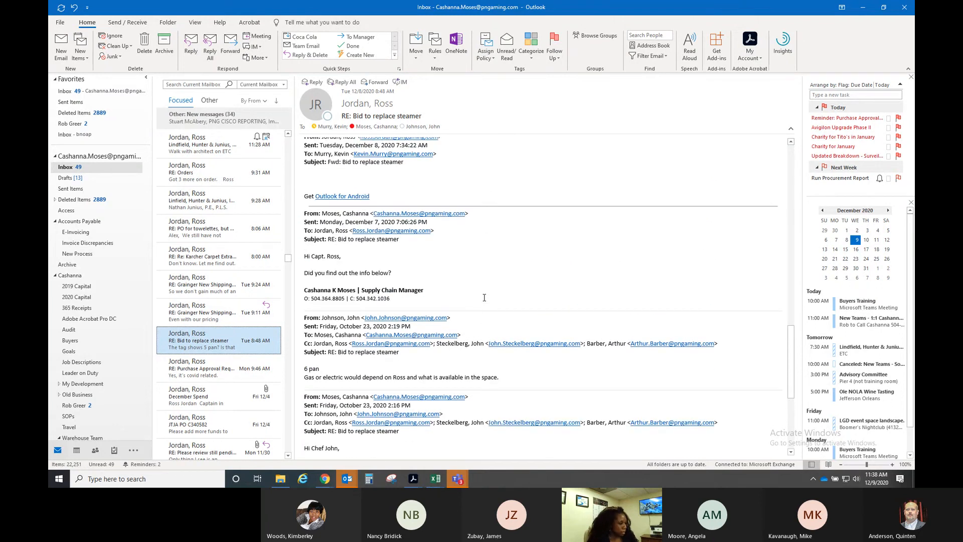
pyautogui.scroll(9, 484, 298)
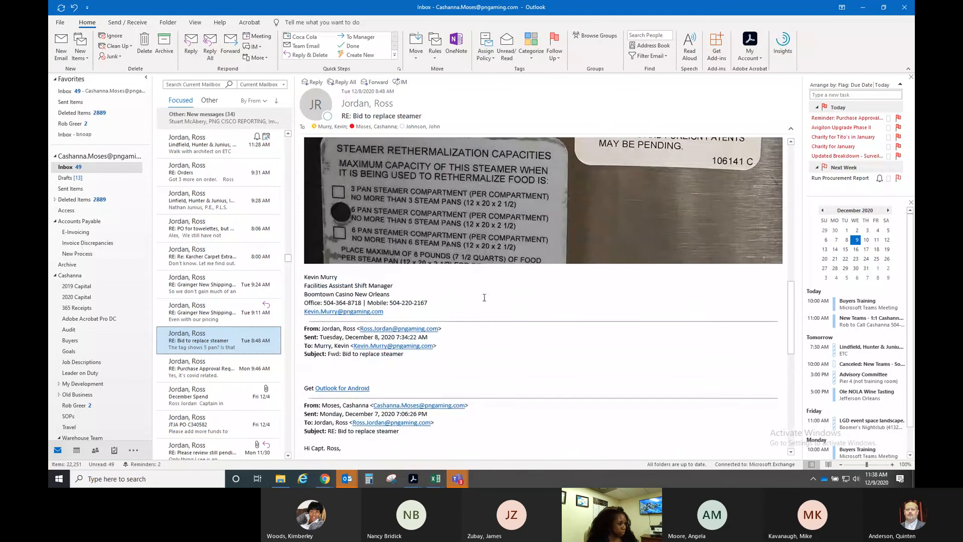
pyautogui.scroll(2, 484, 297)
pyautogui.scroll(1, 484, 297)
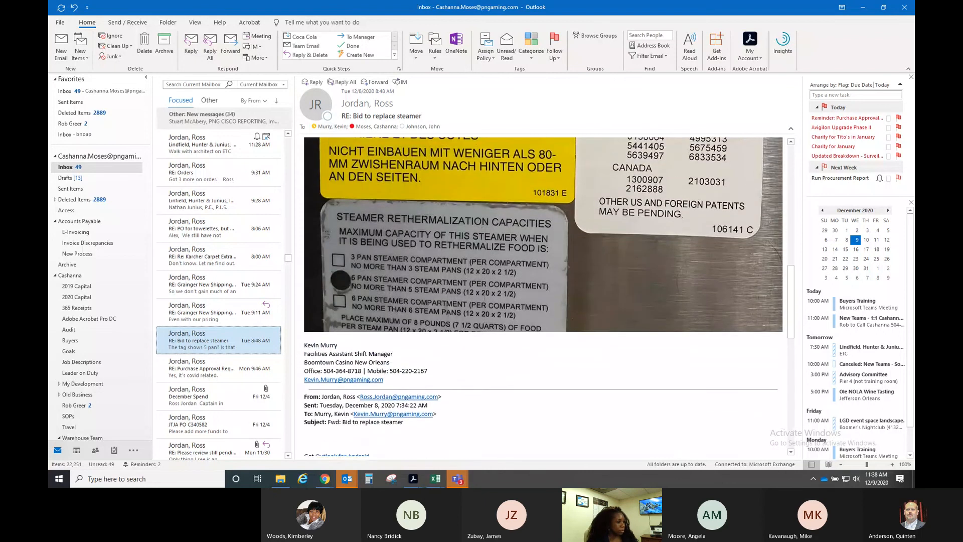
pyautogui.scroll(1, 347, 299)
pyautogui.scroll(15, 543, 296)
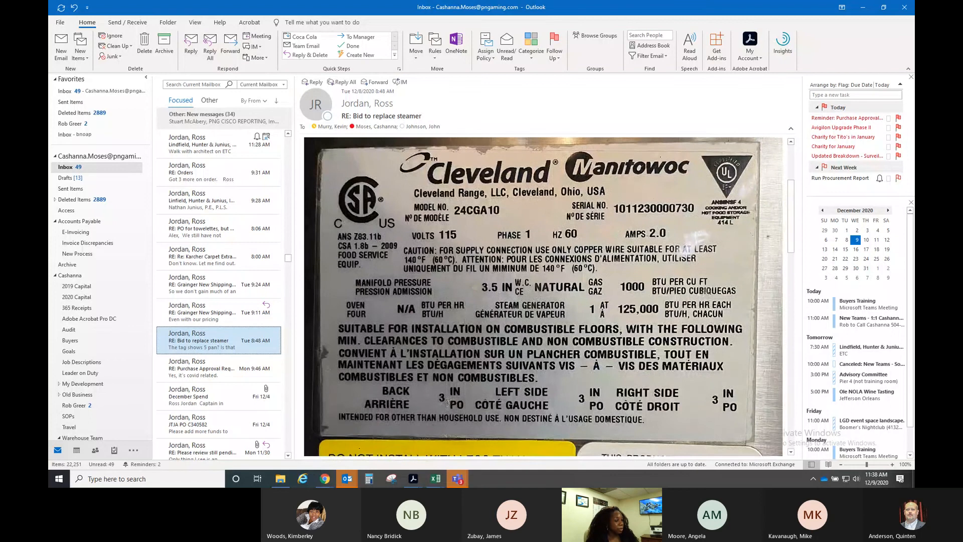
pyautogui.scroll(6, 456, 352)
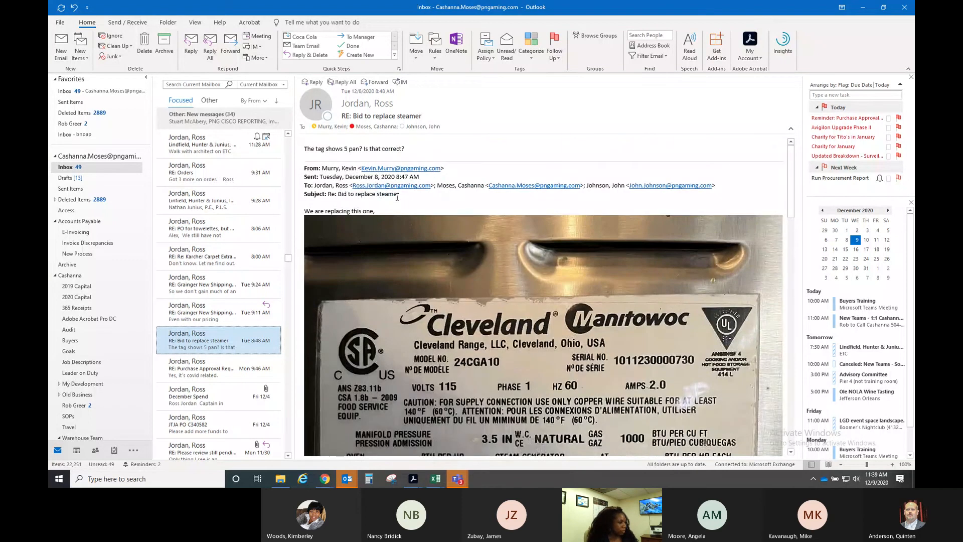
pyautogui.click(325, 479)
# - On the filtered Commercial Steamers results, open the Vulcan C24GA10-PS-NAT 6 Pan Natural Gas Floor Steamer
pyautogui.moveTo(249, 450)
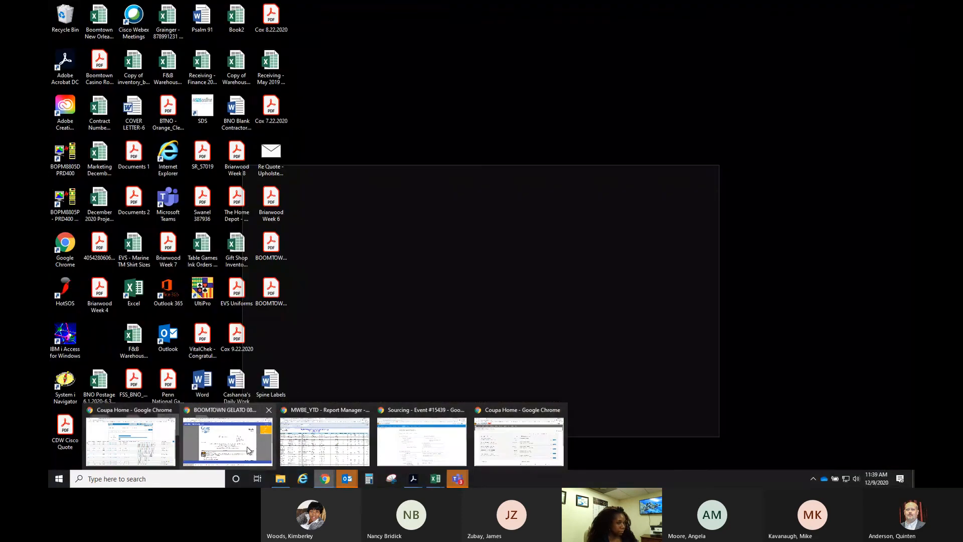
pyautogui.click(250, 450)
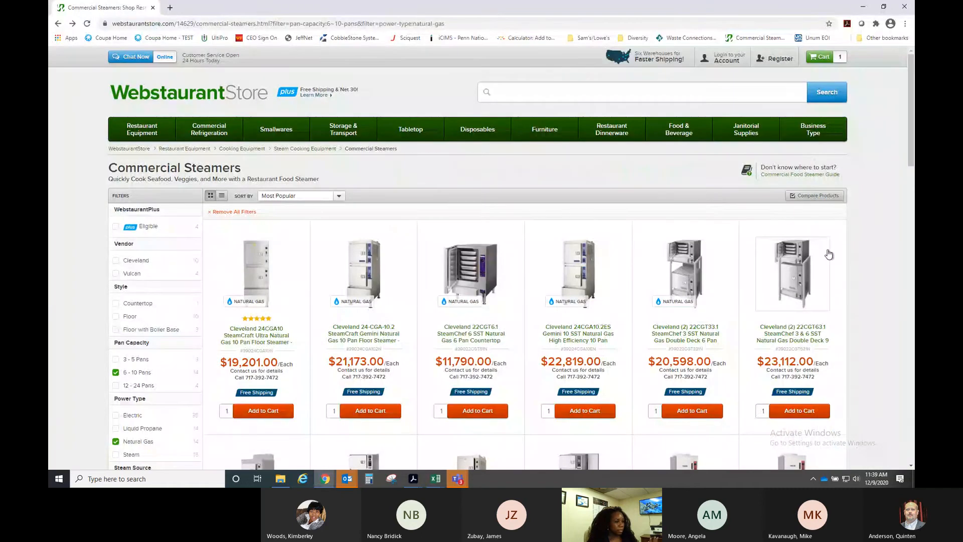
pyautogui.scroll(-3, 875, 249)
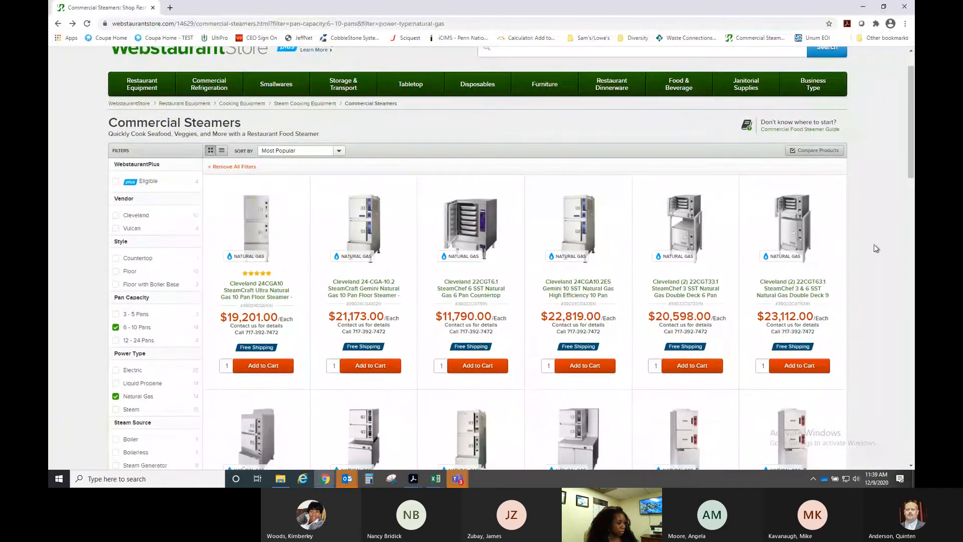
pyautogui.scroll(-2, 875, 248)
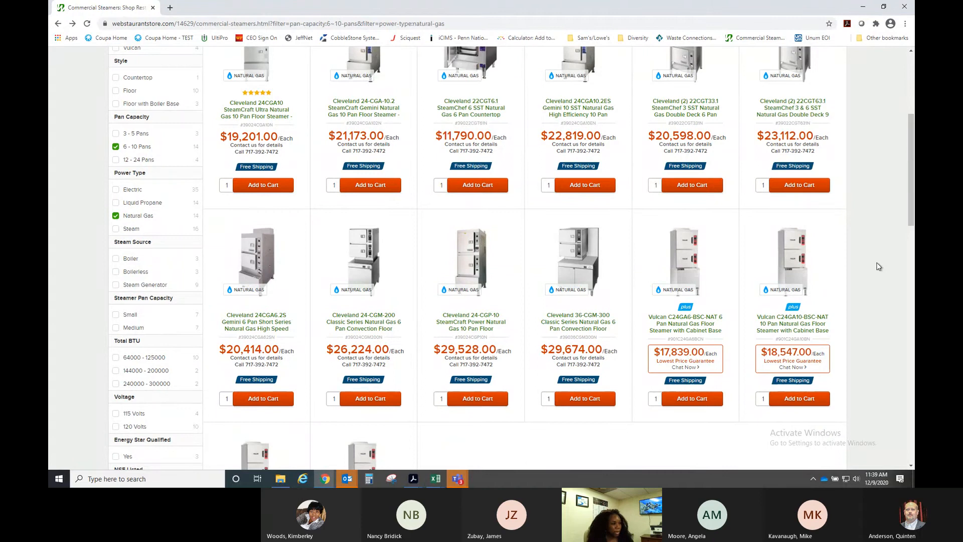
pyautogui.scroll(1, 879, 266)
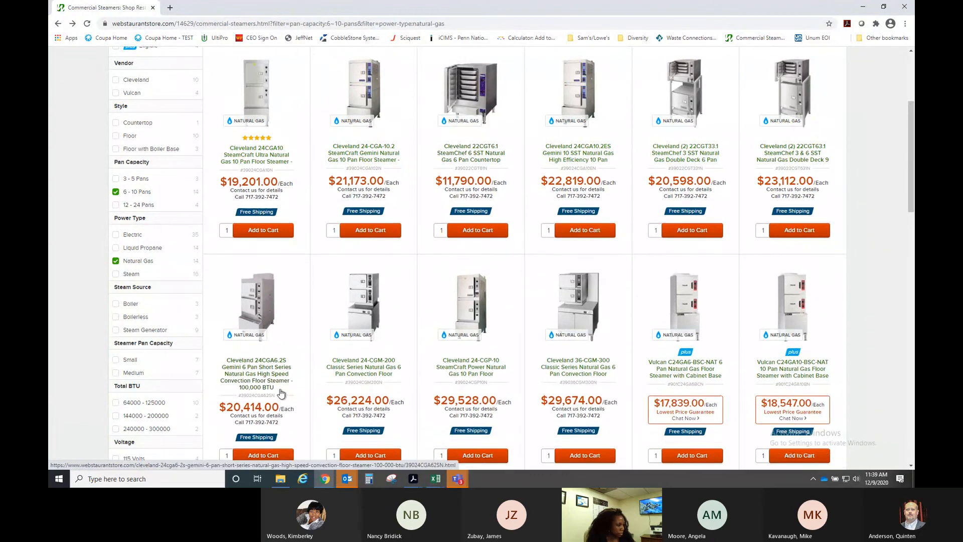
pyautogui.scroll(-4, 281, 385)
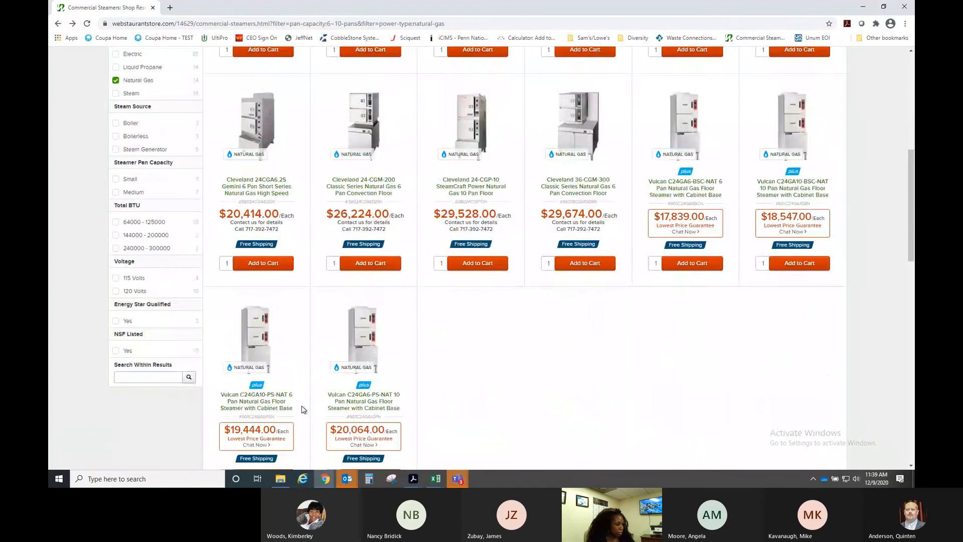
pyautogui.click(266, 412)
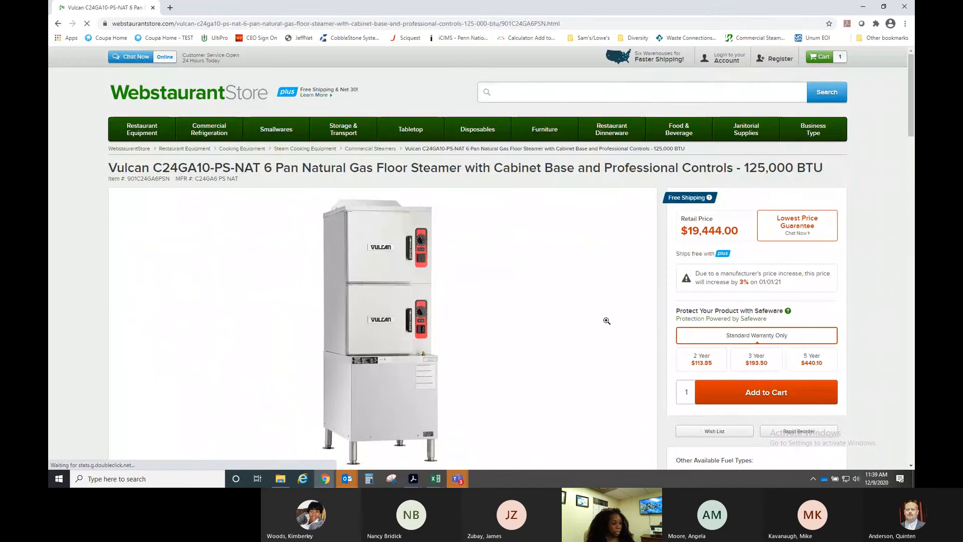
# - Scroll the Vulcan page's specs table to confirm 6 pans, natural gas, 60 Hz and 120 Volts
pyautogui.scroll(-2, 606, 320)
pyautogui.scroll(-3, 607, 320)
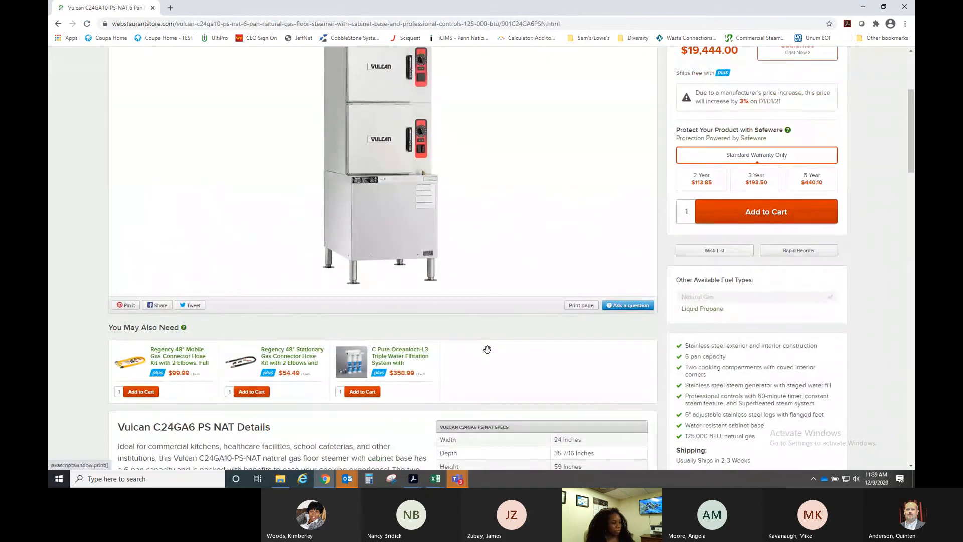
pyautogui.scroll(-2, 875, 324)
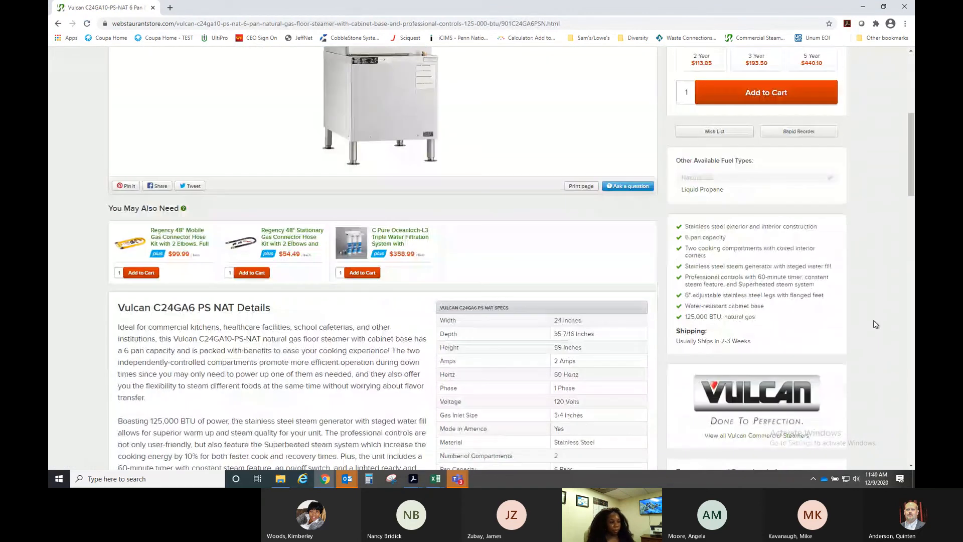
pyautogui.scroll(-1, 875, 324)
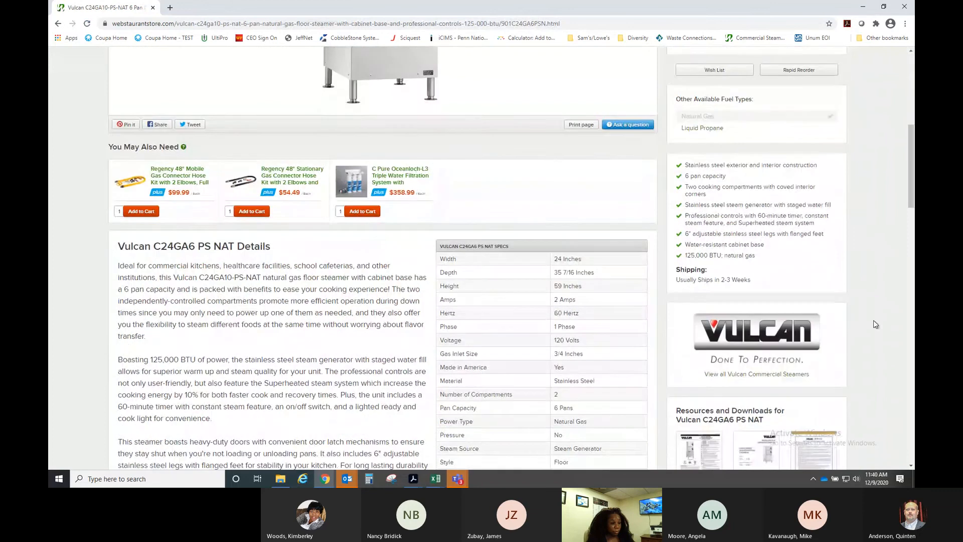
pyautogui.scroll(1, 876, 324)
pyautogui.scroll(5, 875, 324)
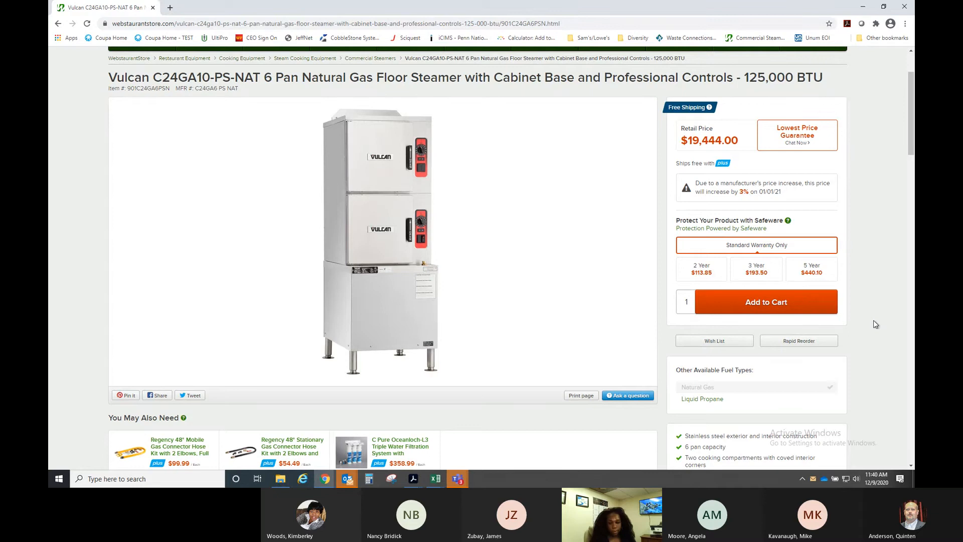
pyautogui.scroll(-2, 874, 320)
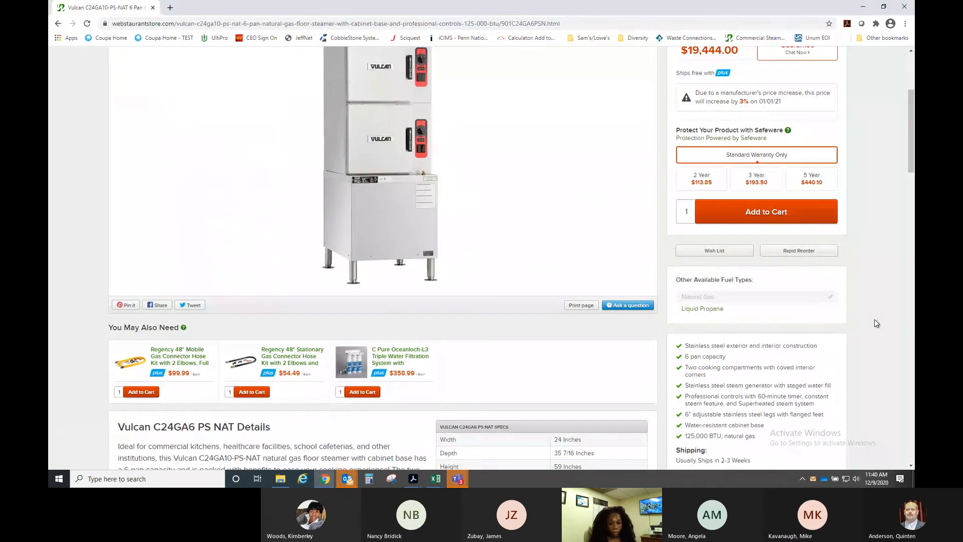
pyautogui.scroll(-1, 875, 319)
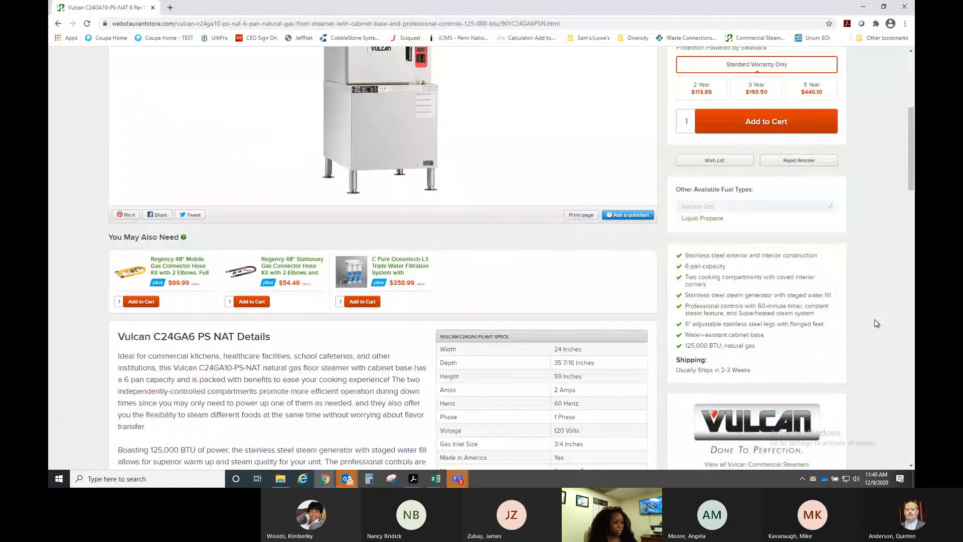
pyautogui.scroll(-1, 874, 319)
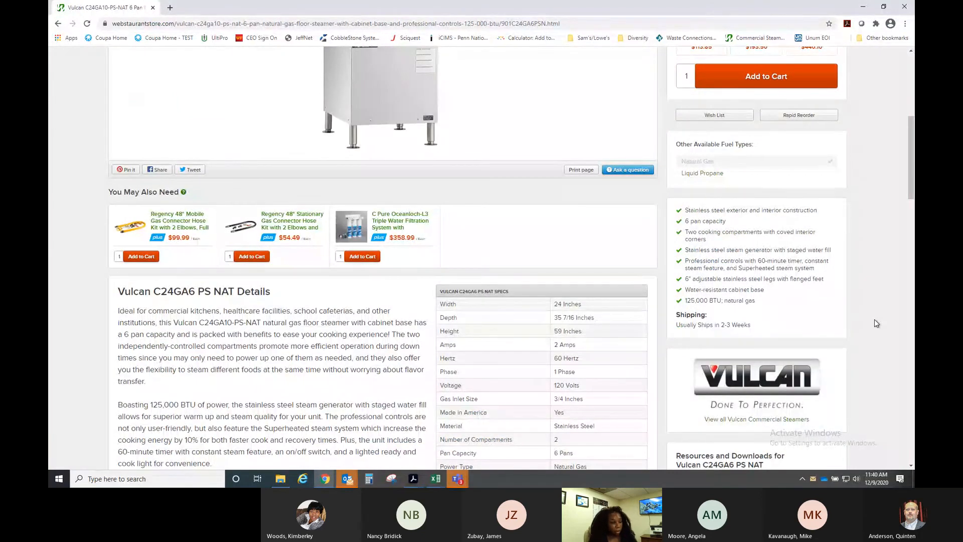
pyautogui.scroll(-2, 875, 319)
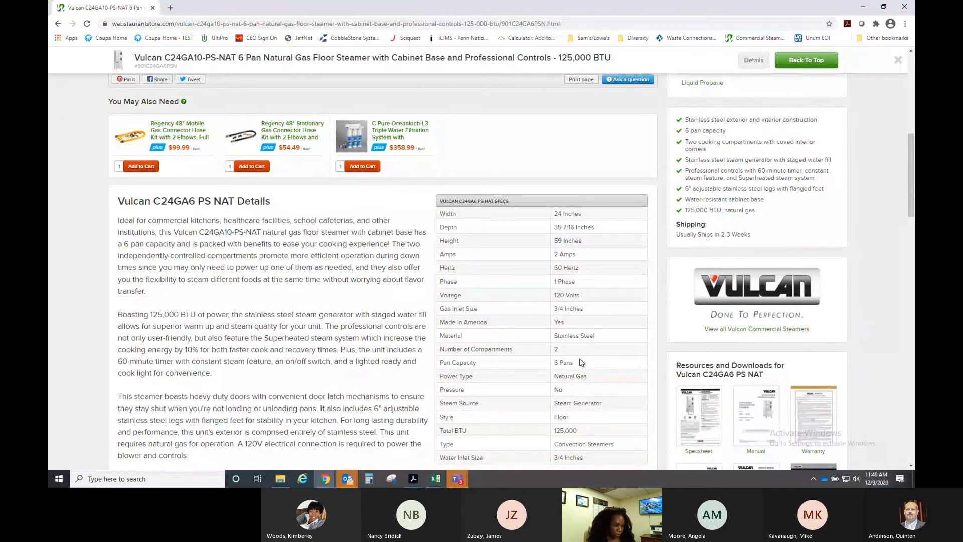
pyautogui.scroll(-1, 581, 362)
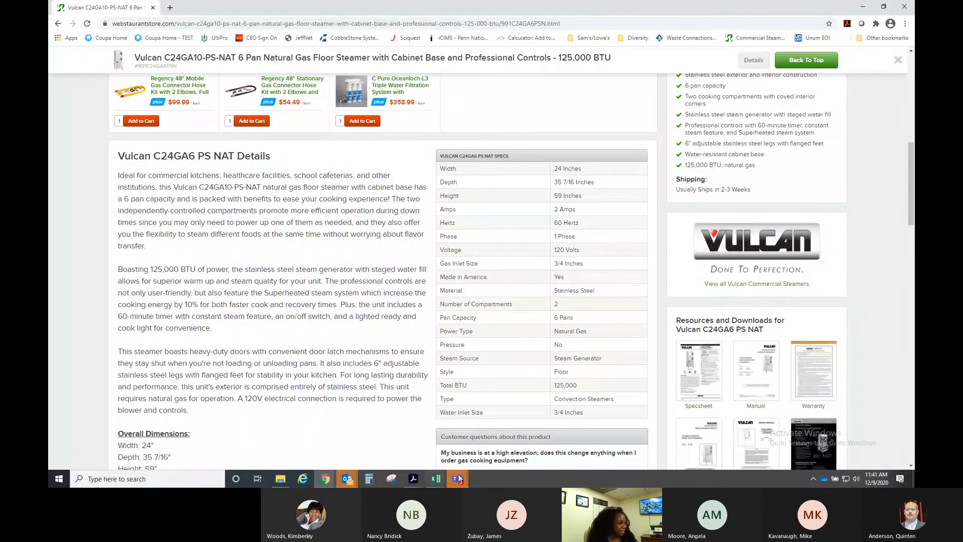
# - In Event #15439, add a text note requesting a quote: Qty 1 Steamer, Gas, 60 Hz, 120 Volts
pyautogui.moveTo(325, 478)
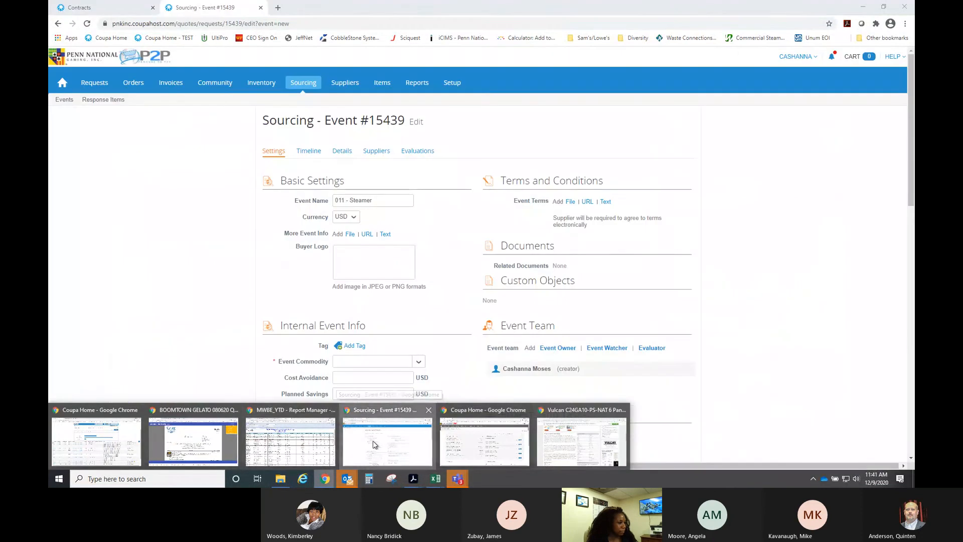
pyautogui.click(384, 442)
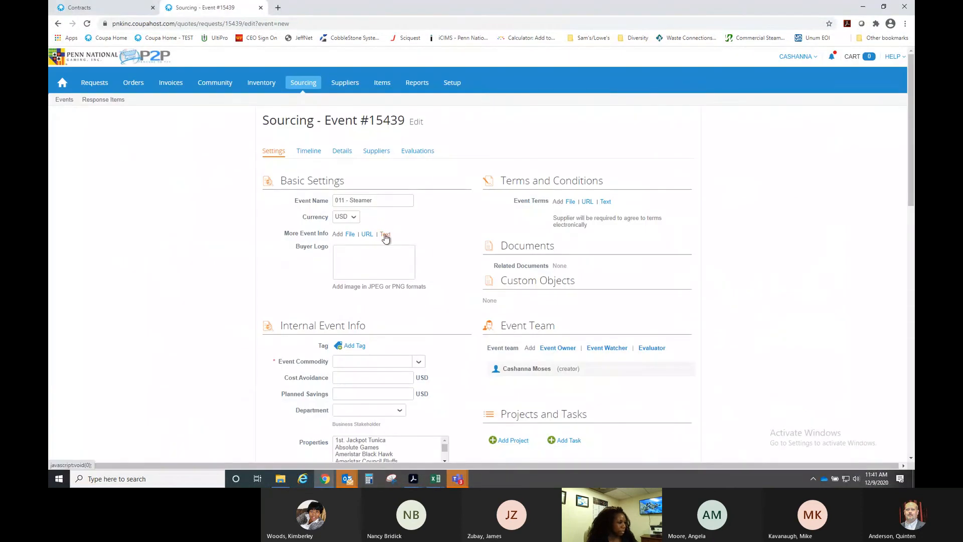
pyautogui.click(386, 234)
pyautogui.write('Please rp')
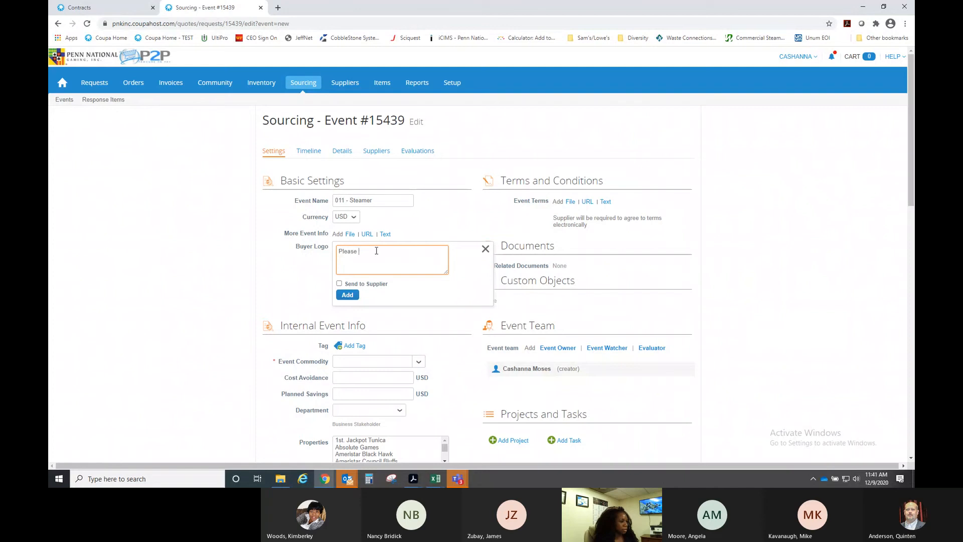
pyautogui.press('BackSpace')
pyautogui.press('BackSpace')
pyautogui.write('provide a quote for the follow')
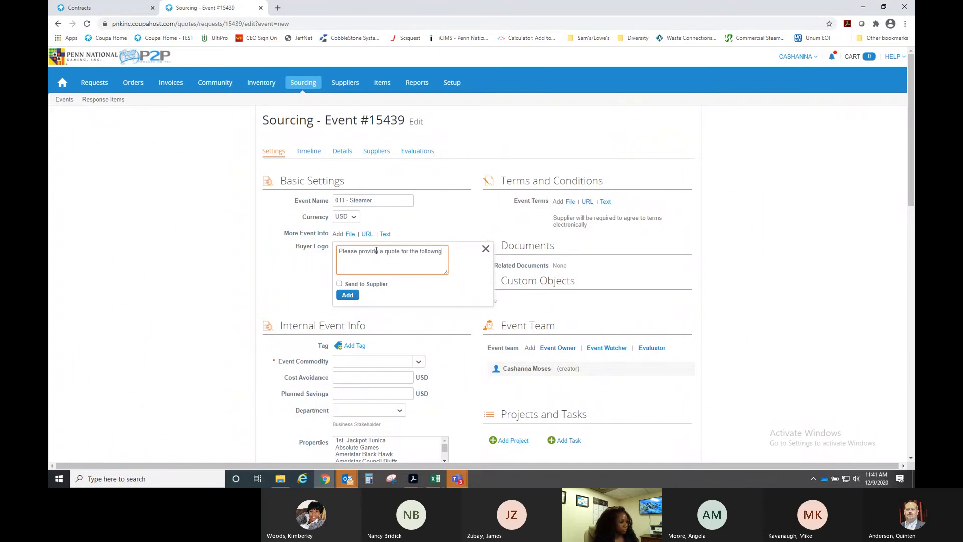
pyautogui.write('ing')
pyautogui.write('Qty 1')
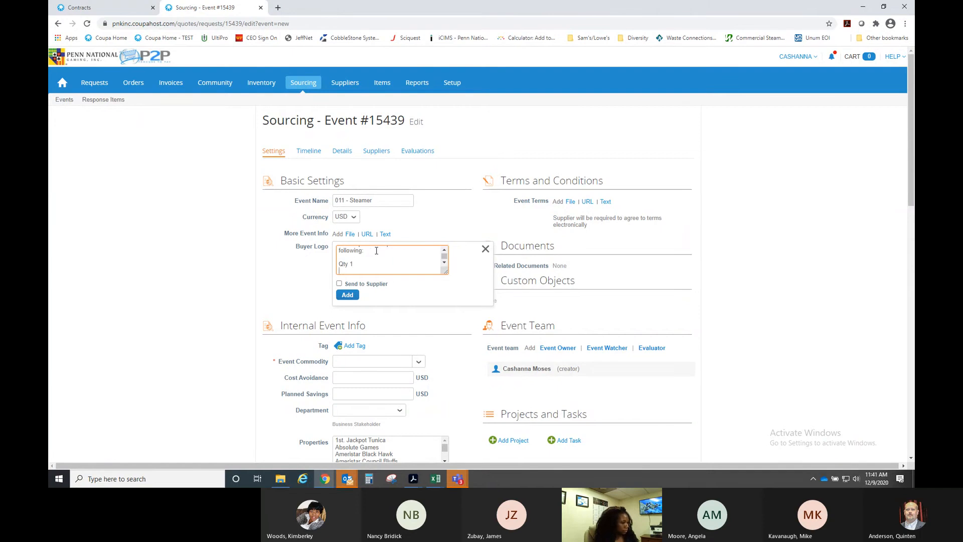
pyautogui.write('Steamer')
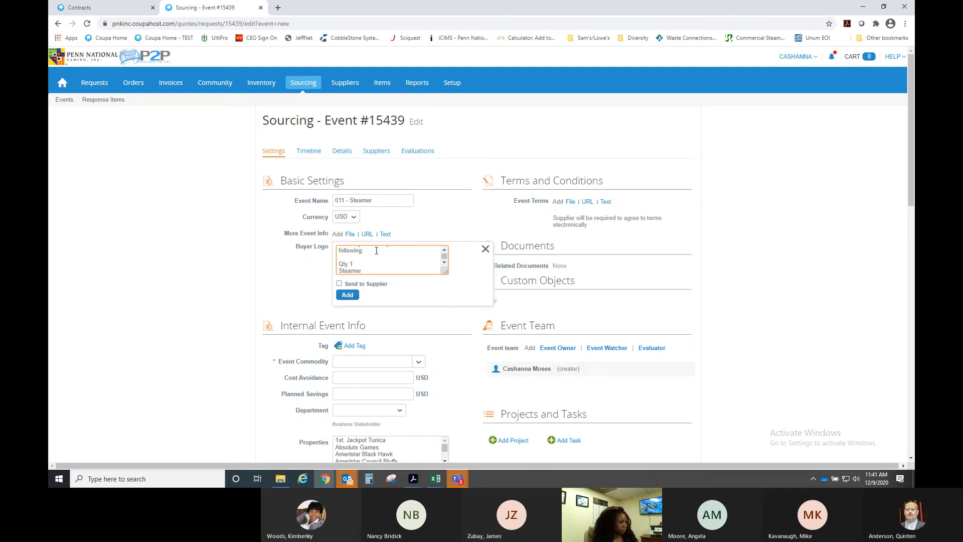
pyautogui.press('Return')
pyautogui.write('Gas')
pyautogui.press('Return')
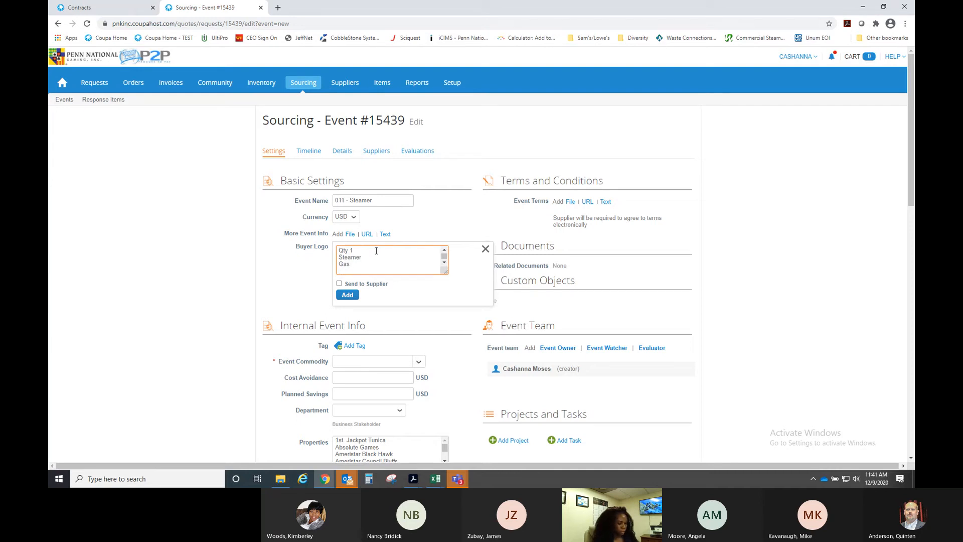
pyautogui.write('60 Hz')
pyautogui.press('Return')
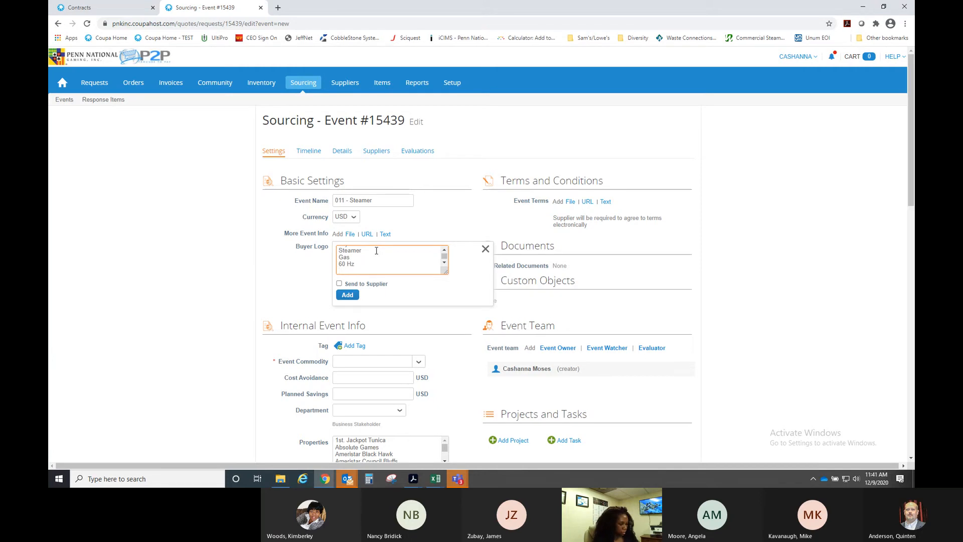
pyautogui.write('120 Volts')
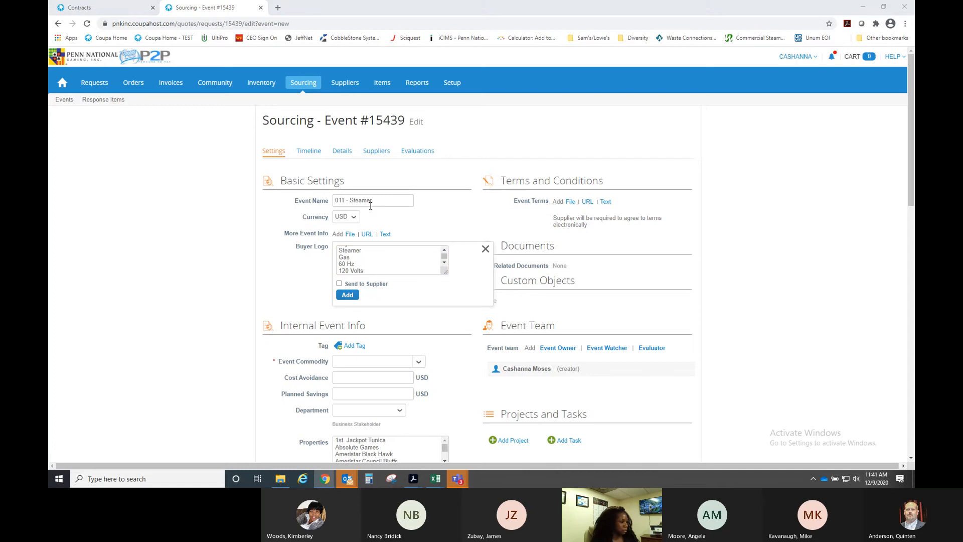
# - Switch back to the Vulcan steamer product page with Alt+Tab
pyautogui.hotkey('alt', 'Tab')
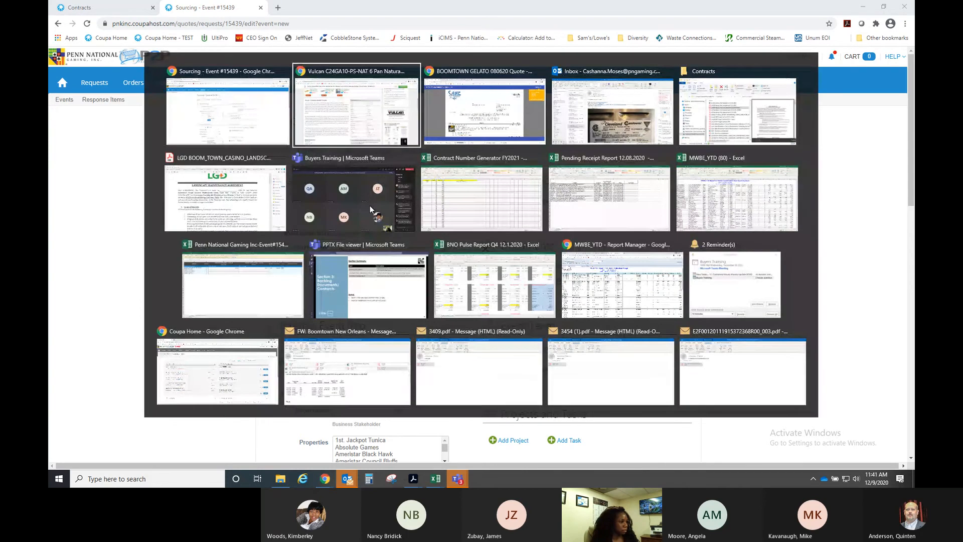
pyautogui.hotkey('alt', 'Tab')
pyautogui.press('Escape')
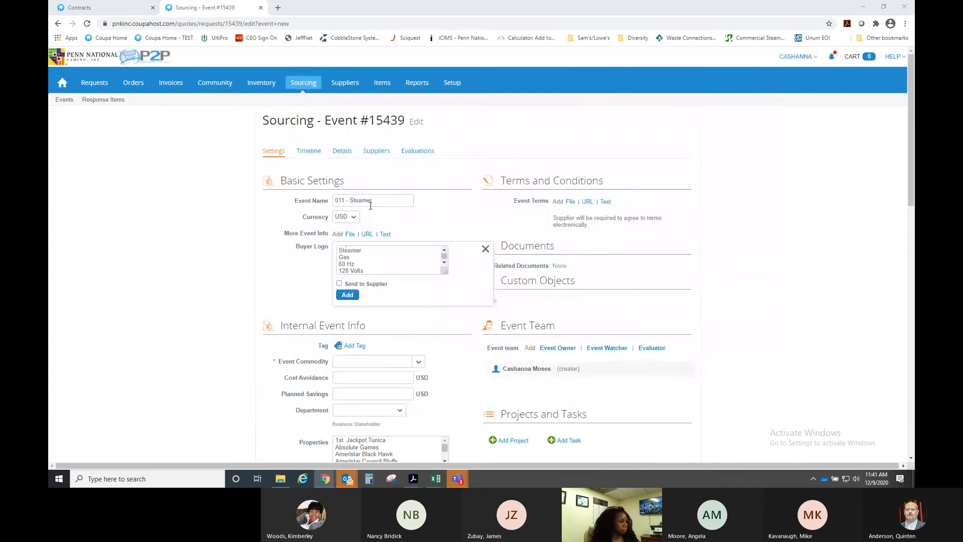
pyautogui.hotkey('alt', 'Tab')
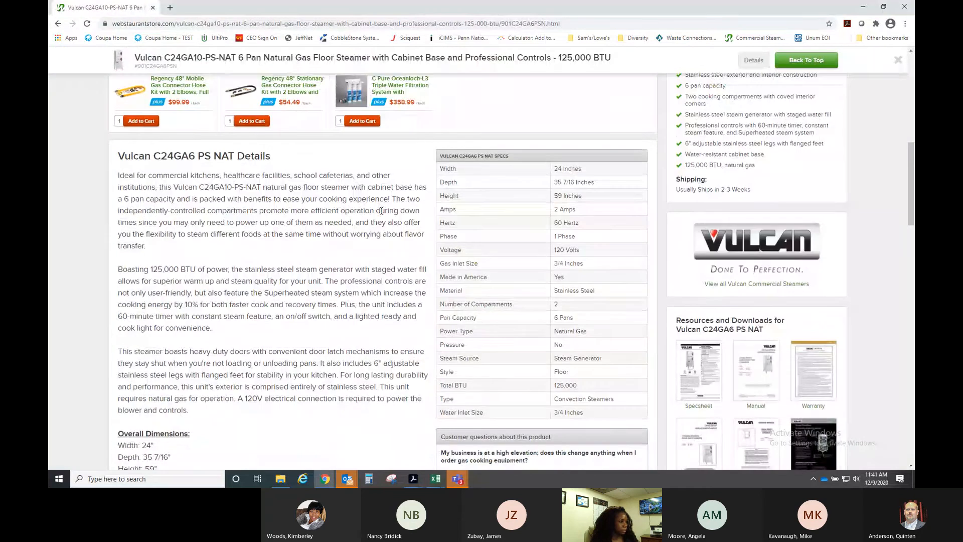
# - Review the Vulcan specs (2 Amps, 1 Phase, 3/4-inch gas inlet), then return to Coupa Event #15439
pyautogui.scroll(4, 526, 269)
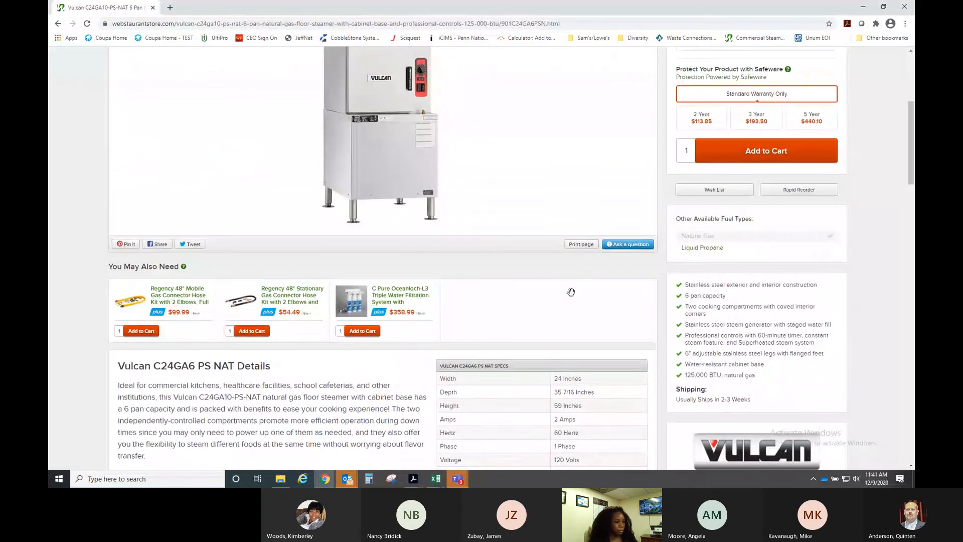
pyautogui.scroll(2, 571, 292)
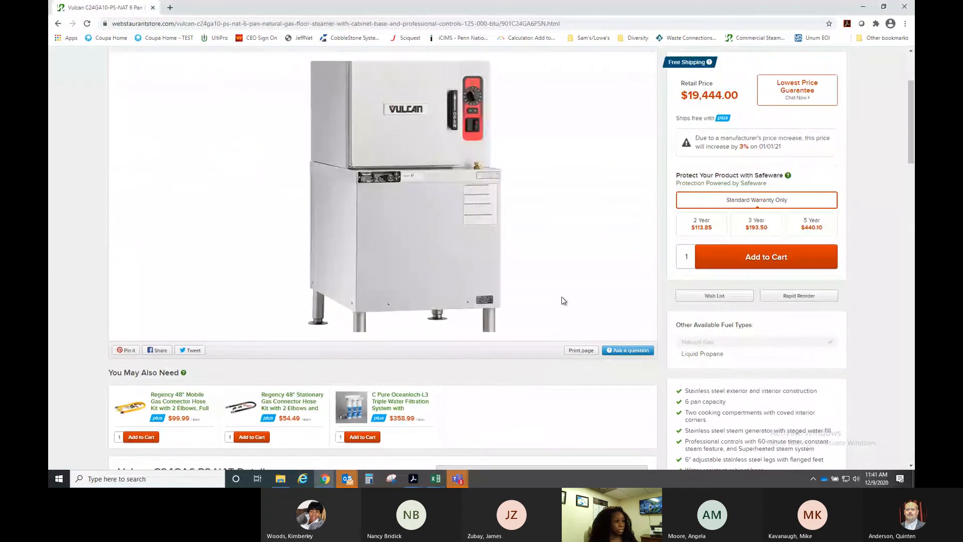
pyautogui.scroll(-5, 564, 301)
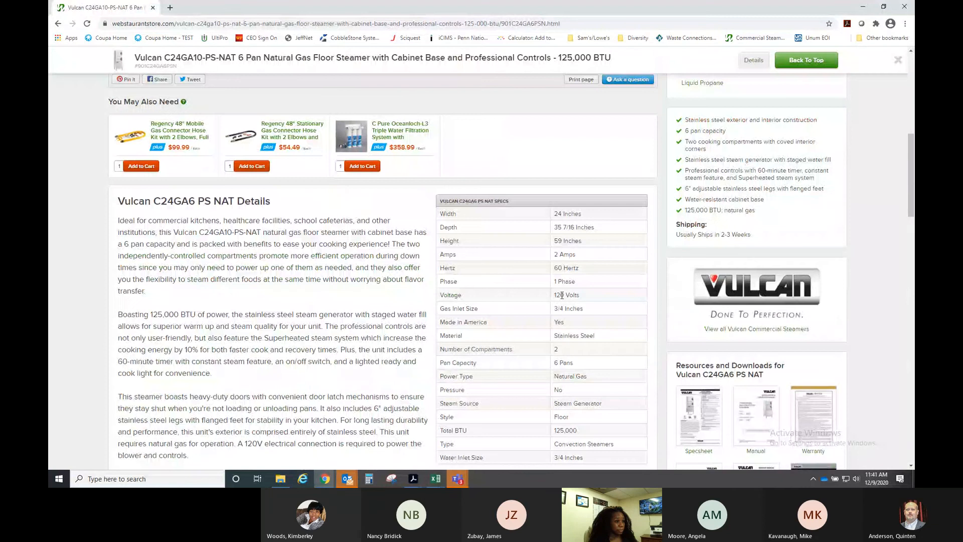
pyautogui.scroll(1, 562, 295)
pyautogui.scroll(-1, 697, 129)
pyautogui.scroll(-3, 652, 240)
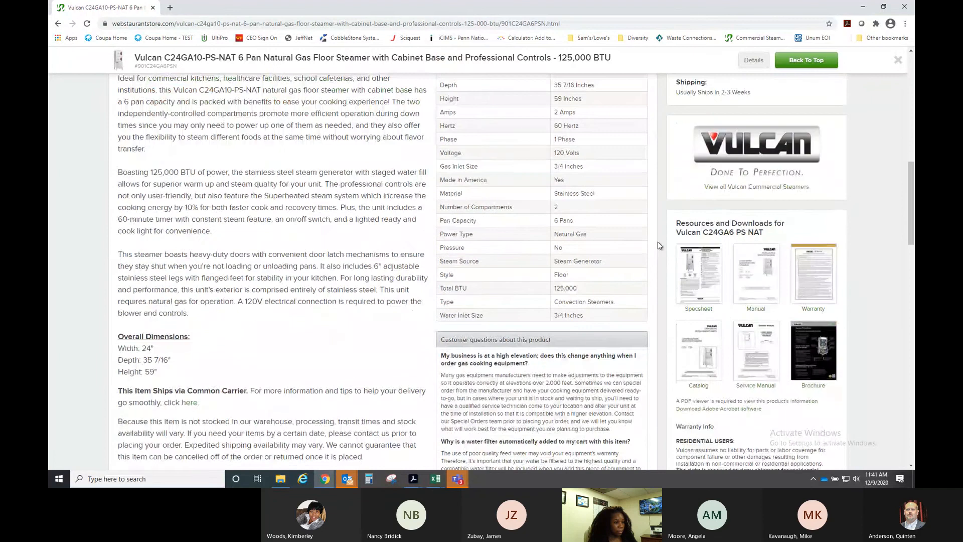
pyautogui.scroll(-3, 658, 242)
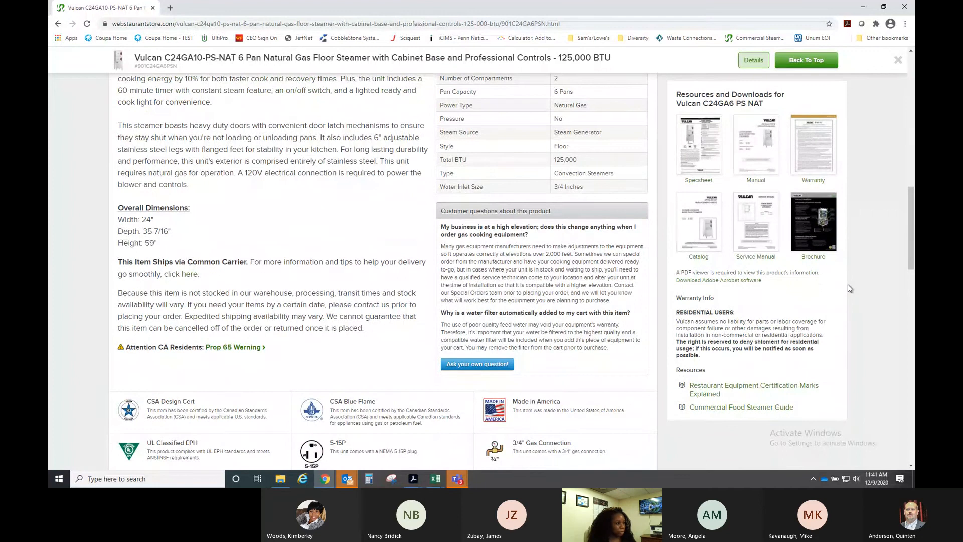
pyautogui.scroll(1, 849, 288)
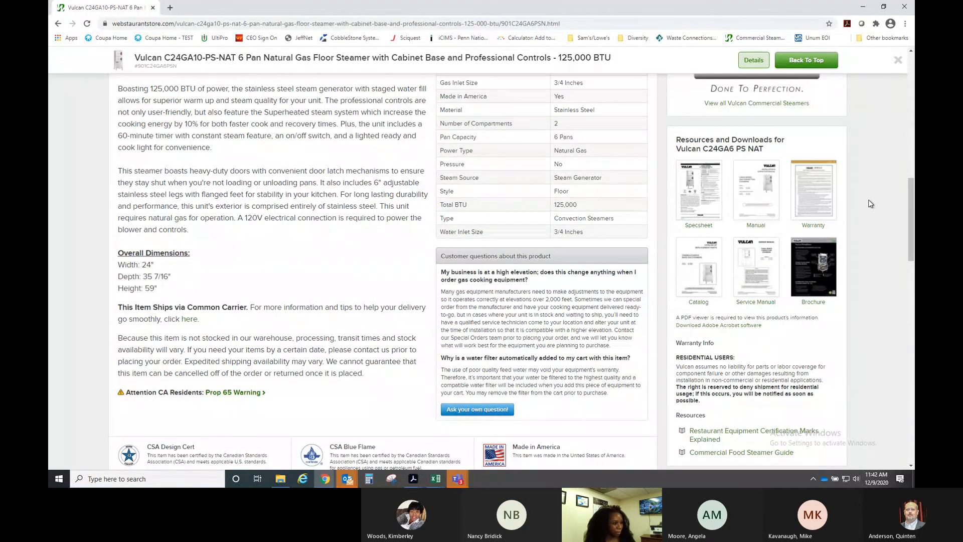
pyautogui.scroll(2, 870, 203)
pyautogui.scroll(2, 870, 204)
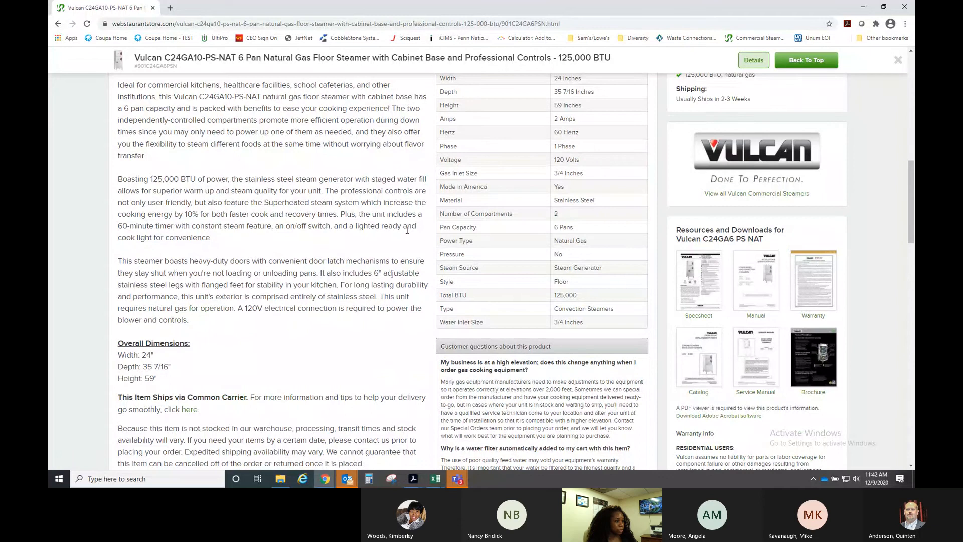
pyautogui.hotkey('alt', 'Tab')
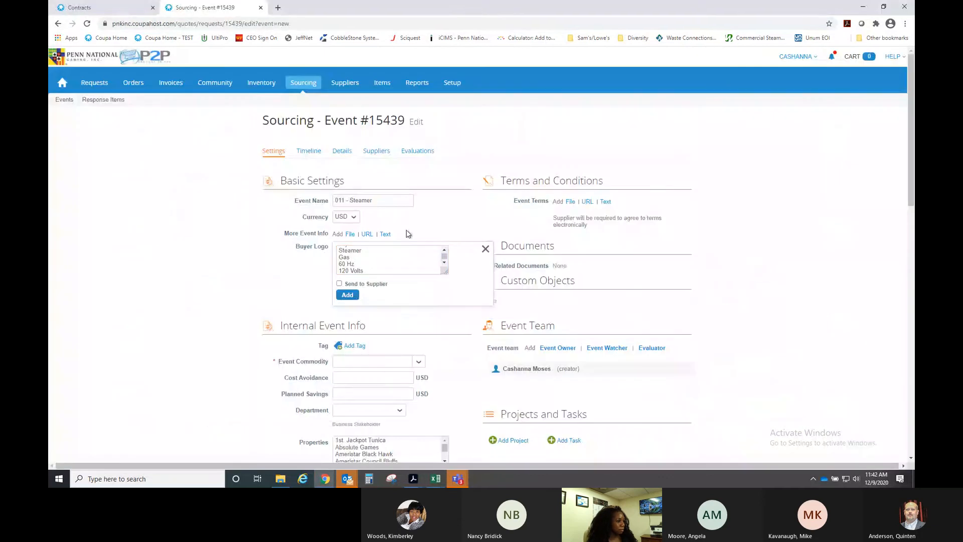
# - Revise the note to 'Convection Steamer' and 'Natural Gas', adding a '1Phase' line
pyautogui.click(376, 256)
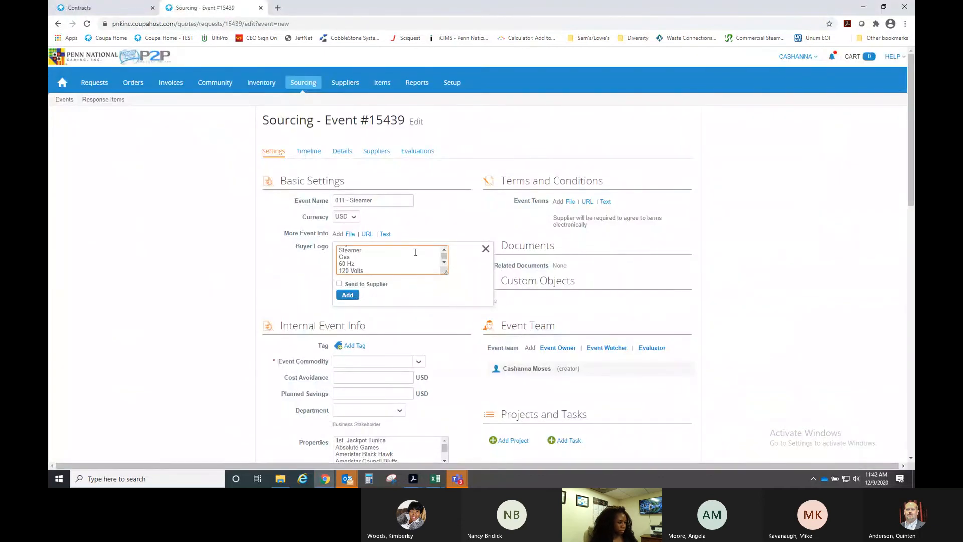
pyautogui.write('Covecti')
pyautogui.press('BackSpace')
pyautogui.press('BackSpace')
pyautogui.press('BackSpace')
pyautogui.press('BackSpace')
pyautogui.press('BackSpace')
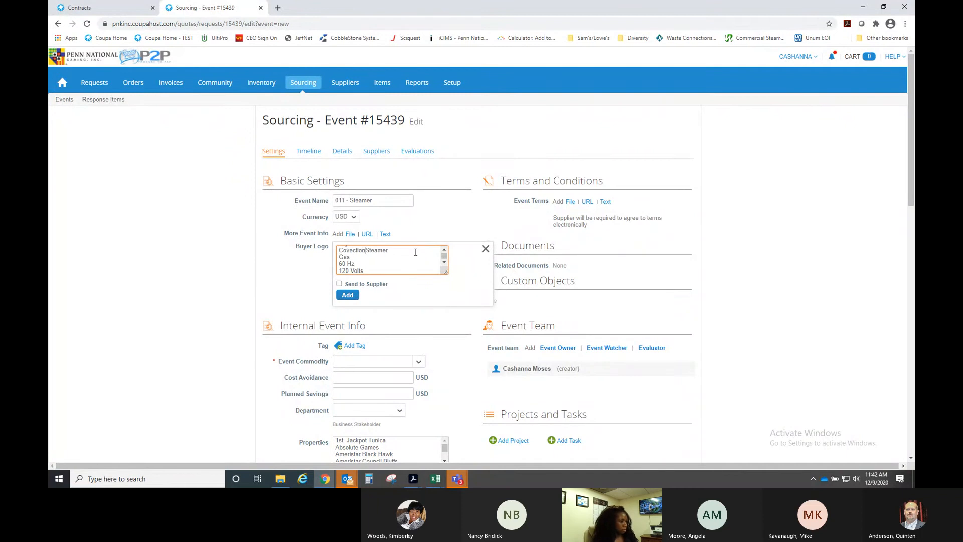
pyautogui.write('nvection')
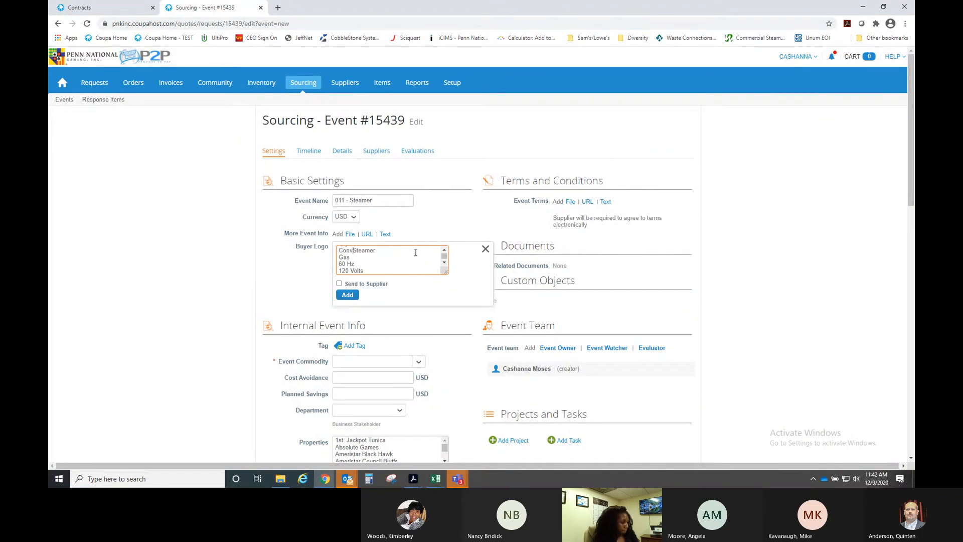
pyautogui.press('Left')
pyautogui.press('Left')
pyautogui.write('Natural')
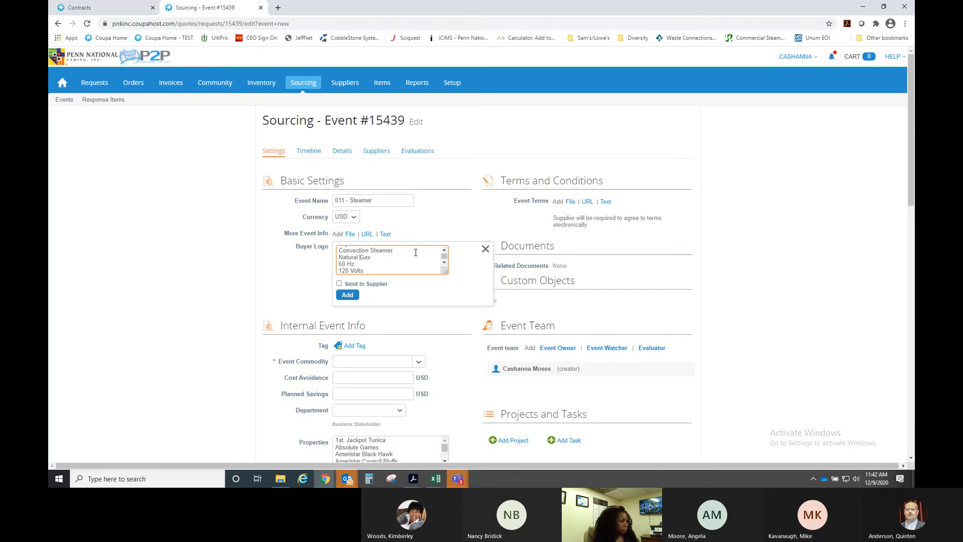
pyautogui.press('End')
pyautogui.press('Return')
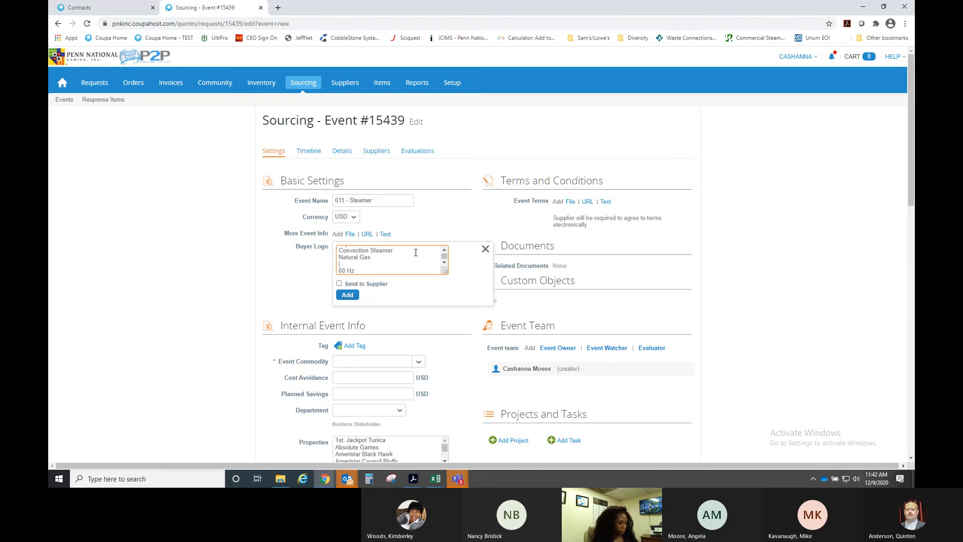
pyautogui.write('1Phase')
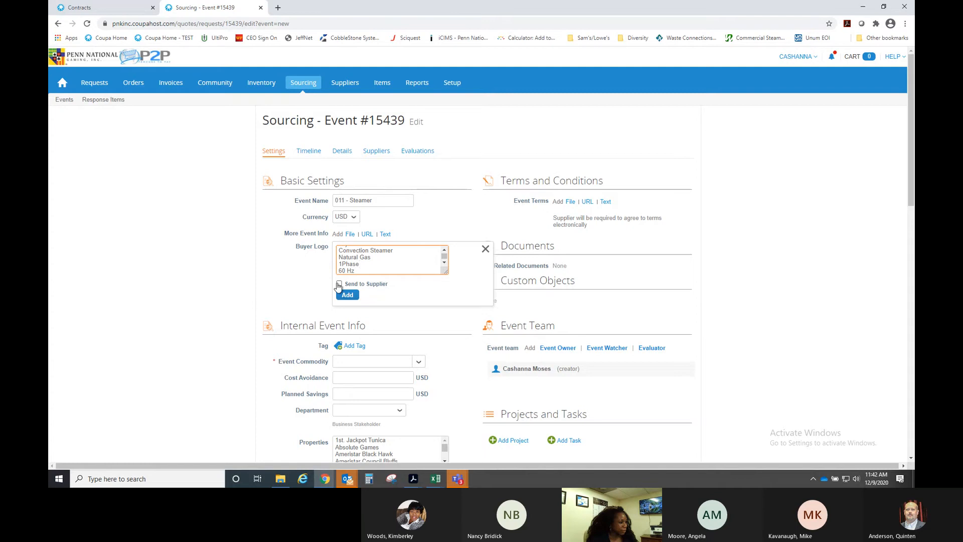
# - Append 'Not brand specific' below 120 Volts and make the note visible to suppliers
pyautogui.scroll(2, 388, 267)
pyautogui.scroll(-3, 391, 266)
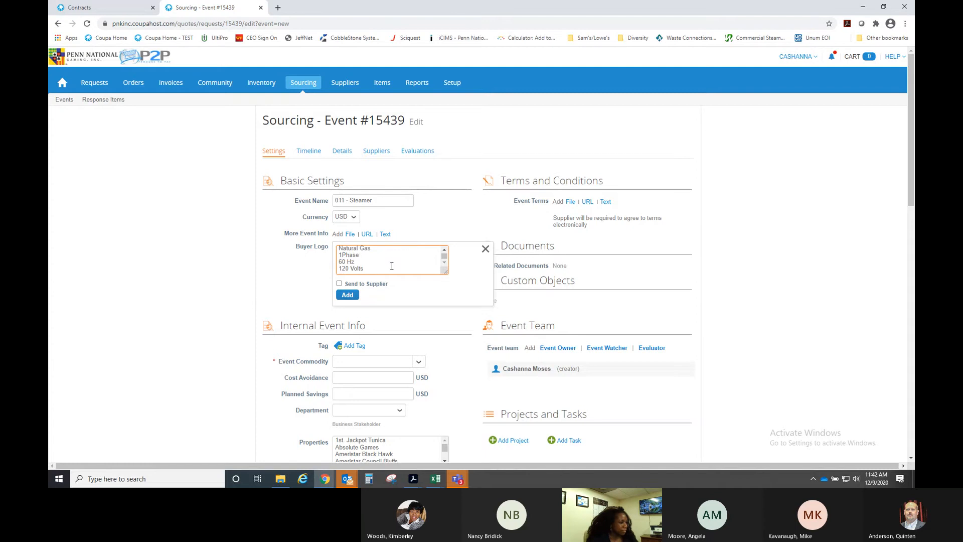
pyautogui.scroll(-1, 392, 266)
pyautogui.press('Return')
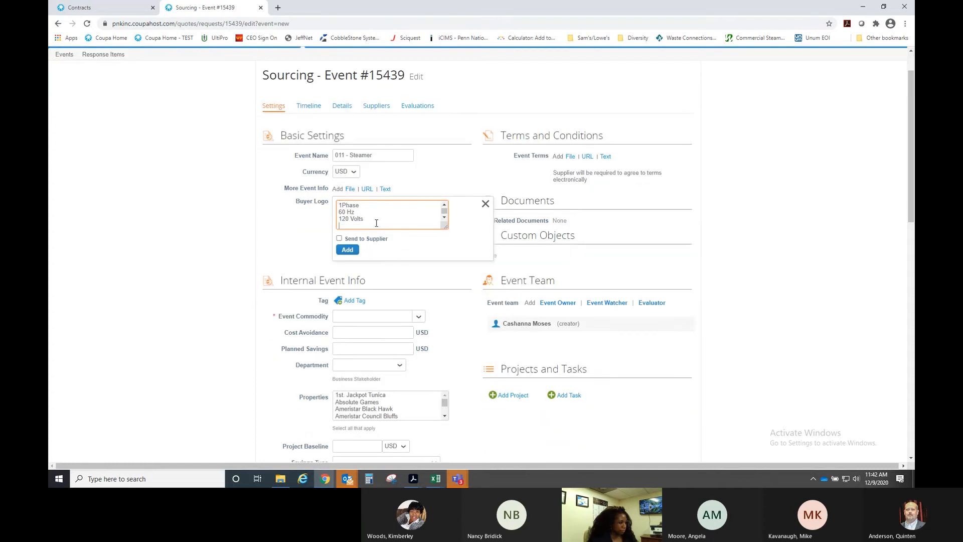
pyautogui.press('Return')
pyautogui.write('Not brand')
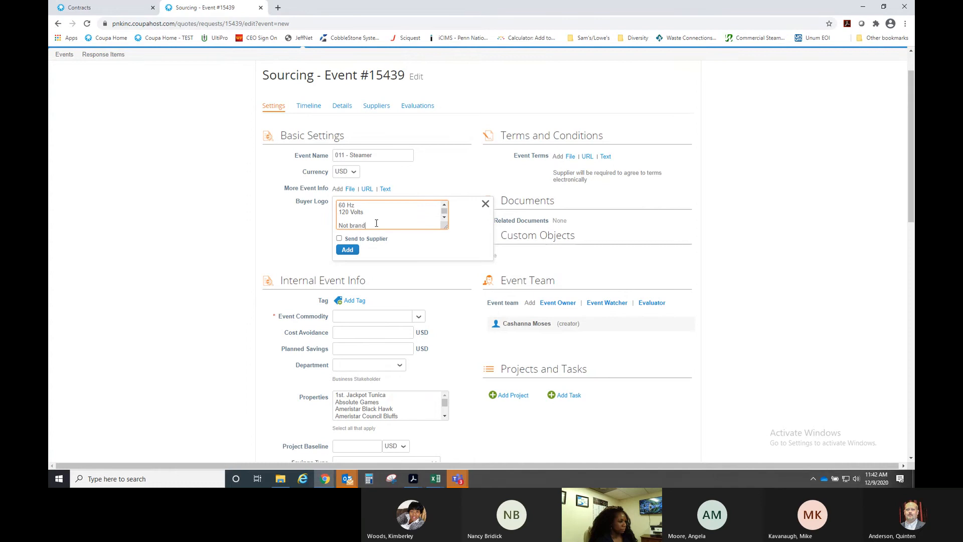
pyautogui.write(' specific')
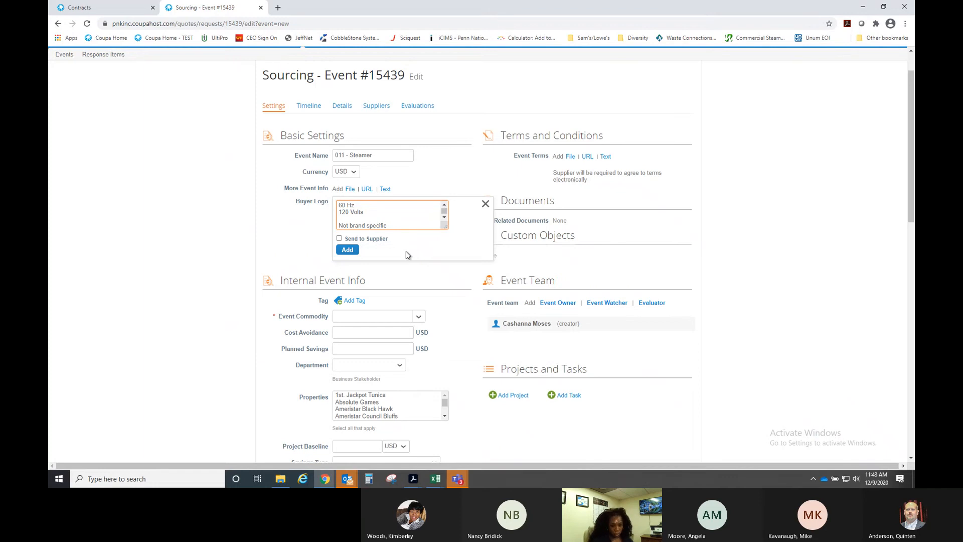
pyautogui.click(339, 239)
# - Add the info note and set the Event Commodity to EQUIPMENT
pyautogui.click(347, 249)
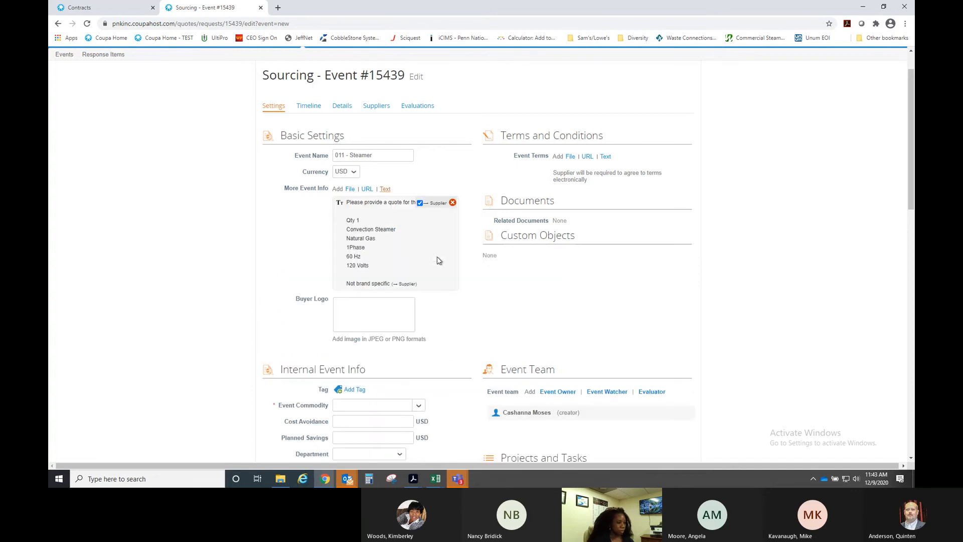
pyautogui.scroll(-3, 452, 306)
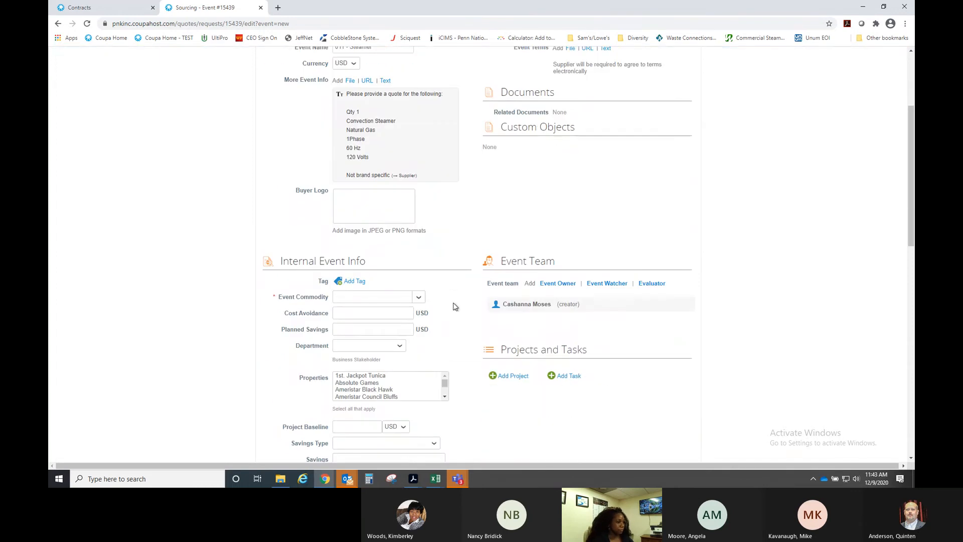
pyautogui.click(367, 271)
pyautogui.write('kit')
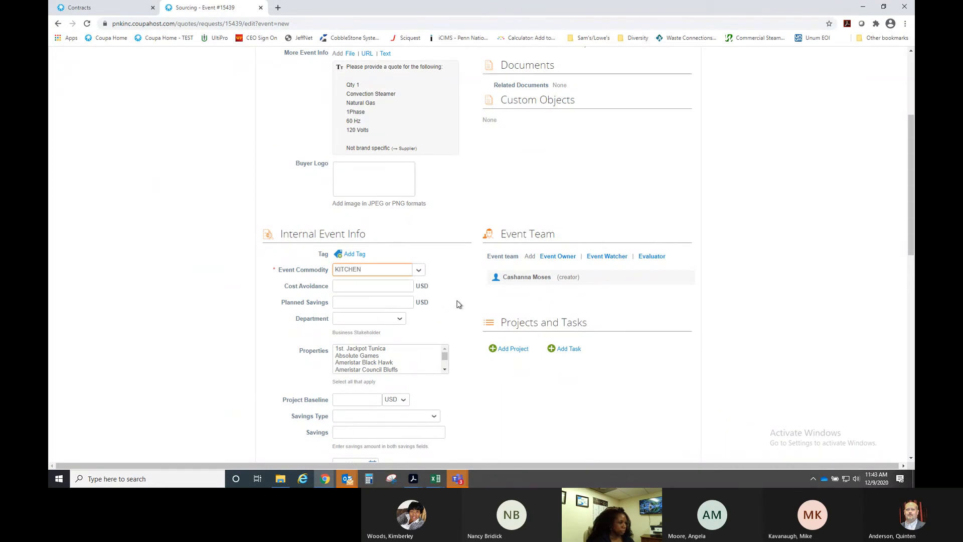
pyautogui.scroll(-2, 456, 303)
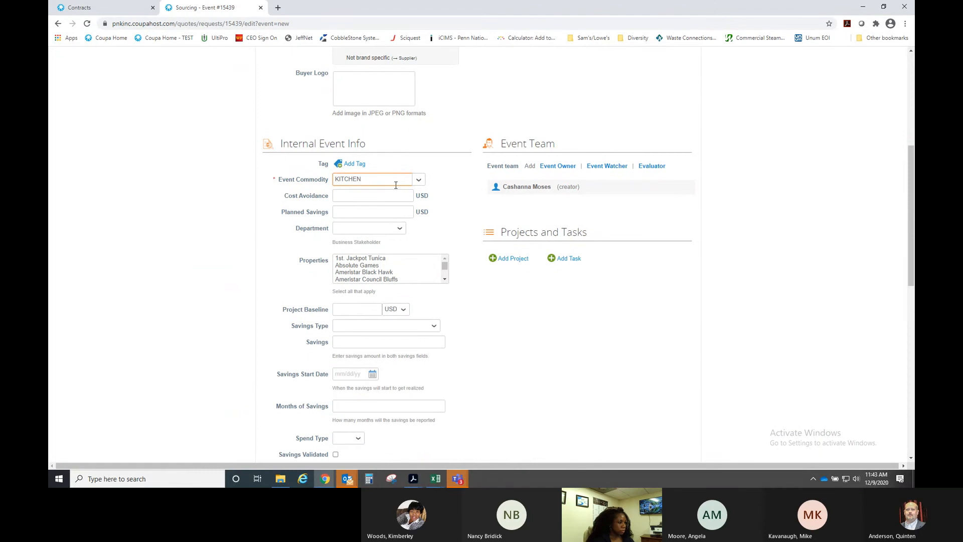
pyautogui.click(303, 184)
pyautogui.write('equipment')
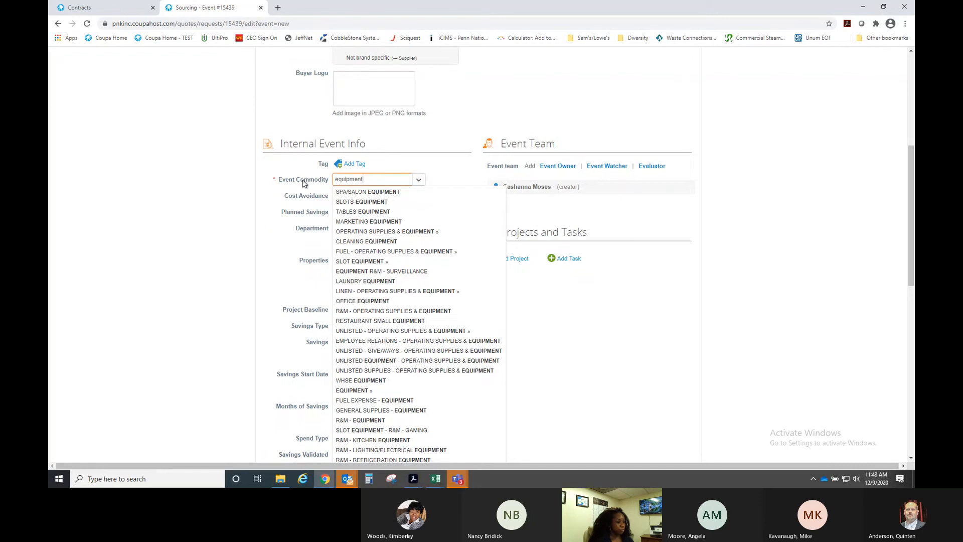
pyautogui.click(355, 391)
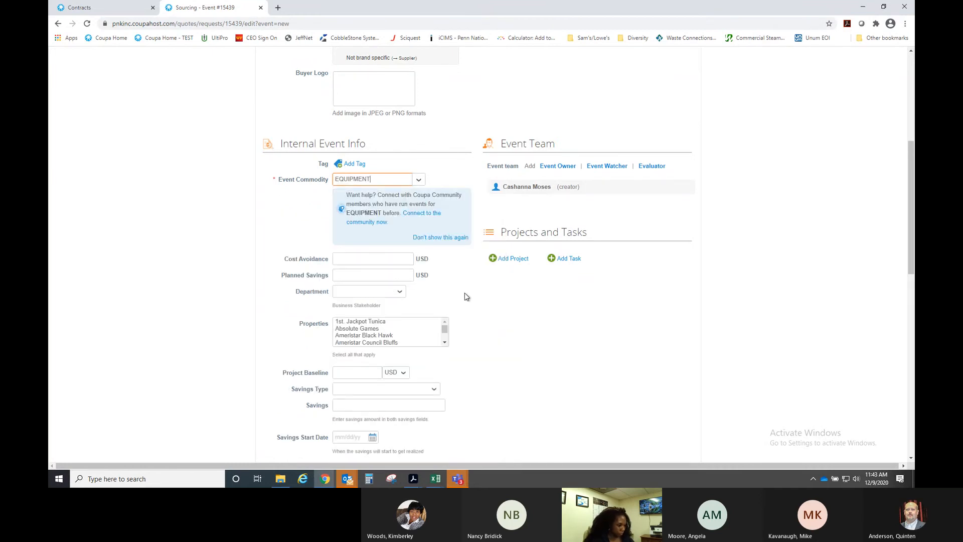
# - Set Department to F&B and select Boomtown New Orleans under Properties
pyautogui.scroll(-2, 465, 296)
pyautogui.click(396, 201)
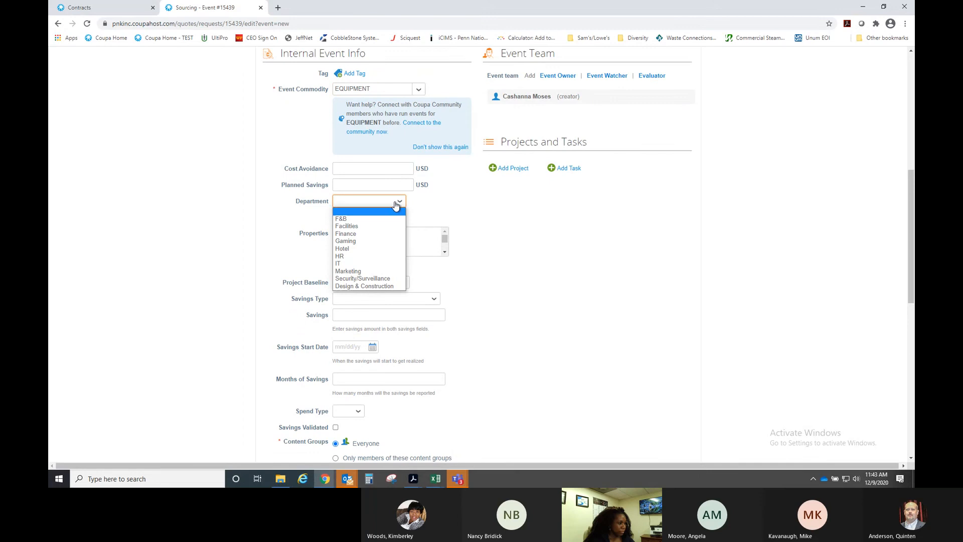
pyautogui.click(366, 221)
pyautogui.click(445, 252)
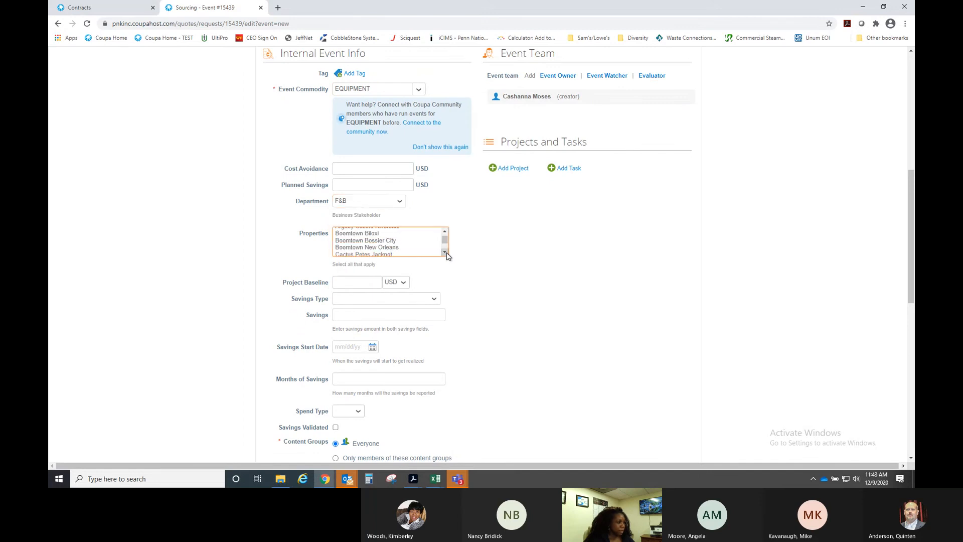
pyautogui.click(381, 248)
pyautogui.click(511, 269)
# - Tick Allow multiple responses for the event
pyautogui.scroll(-4, 512, 270)
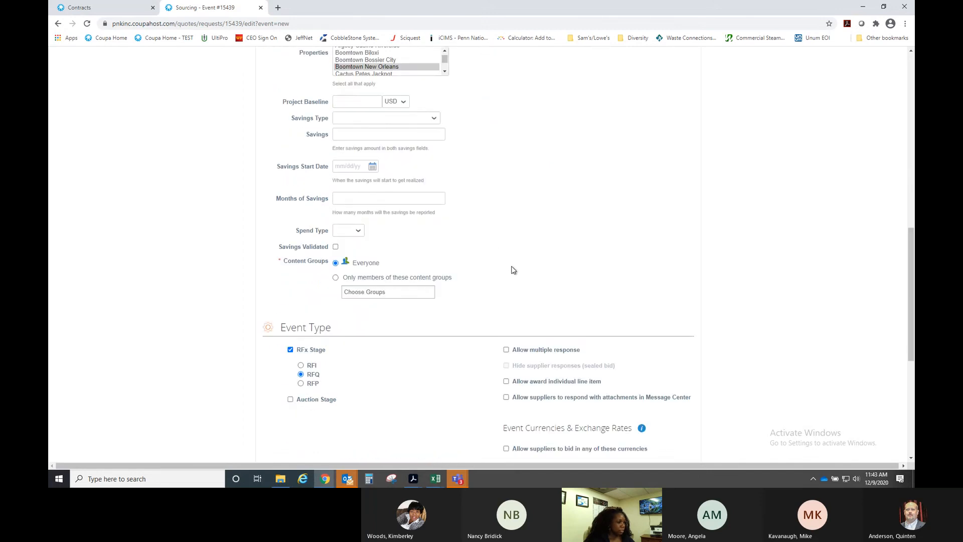
pyautogui.scroll(-2, 501, 271)
pyautogui.scroll(-2, 402, 280)
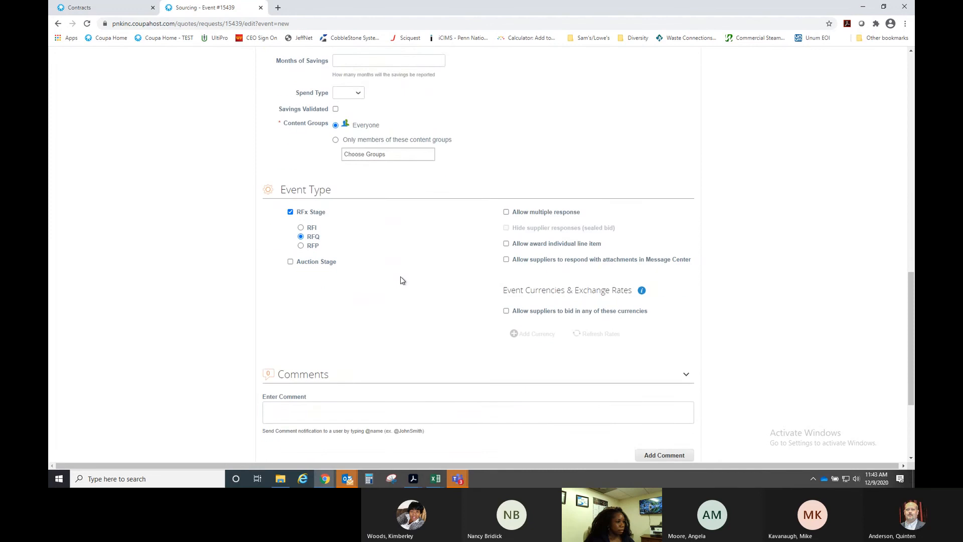
pyautogui.click(506, 170)
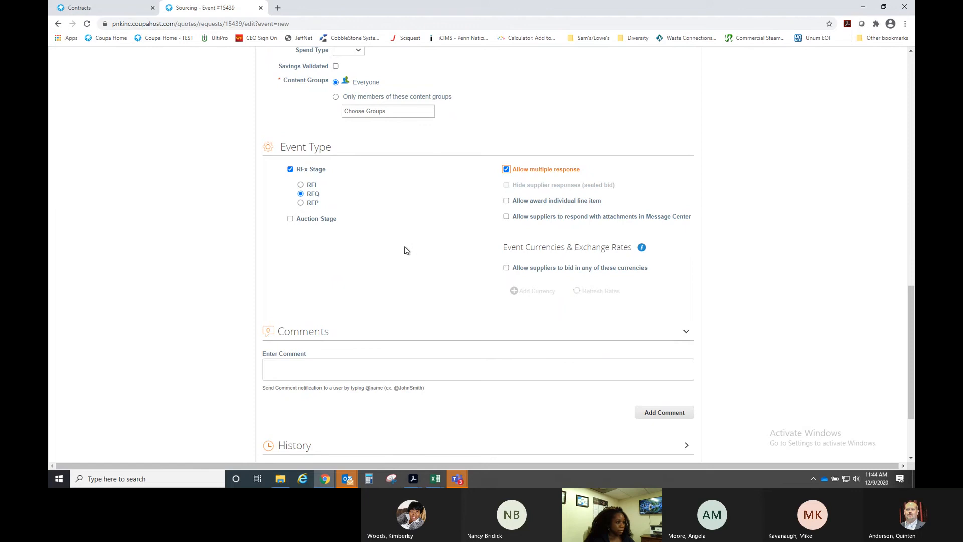
pyautogui.scroll(5, 427, 254)
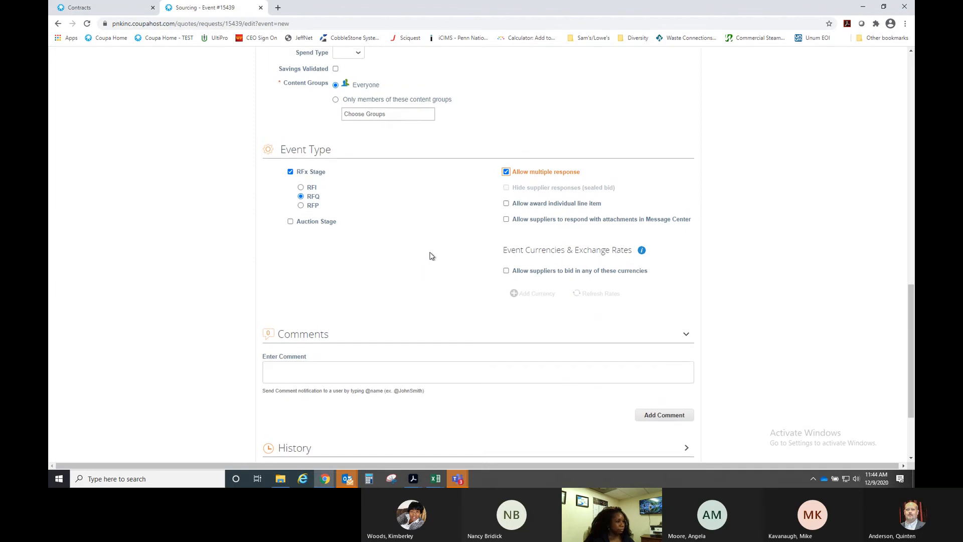
pyautogui.scroll(8, 476, 253)
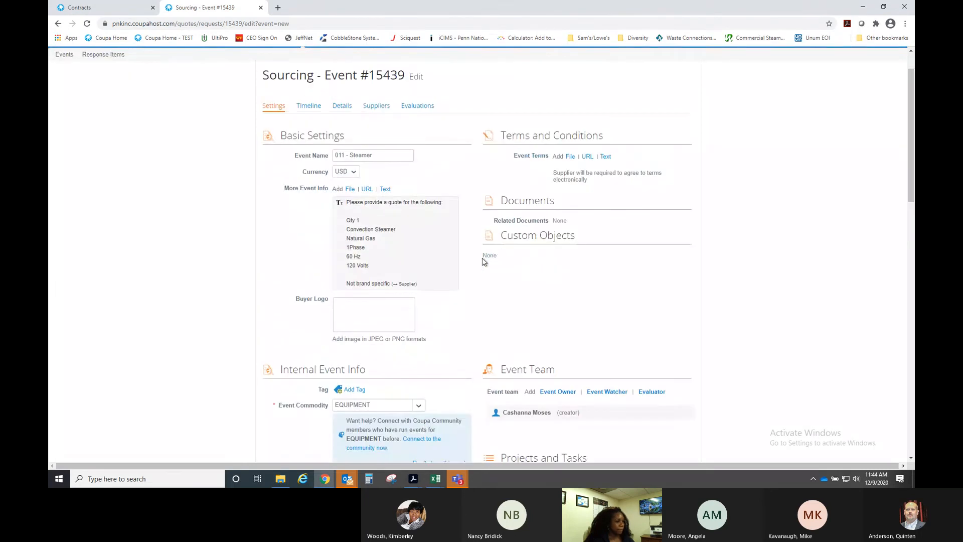
pyautogui.scroll(-2, 496, 254)
# - Add a colleague as an Event Watcher on the team
pyautogui.click(607, 300)
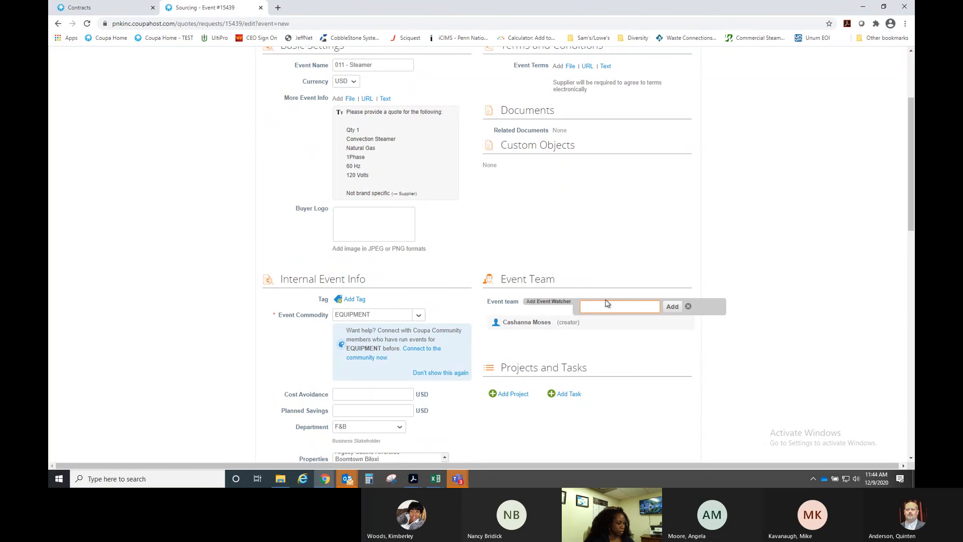
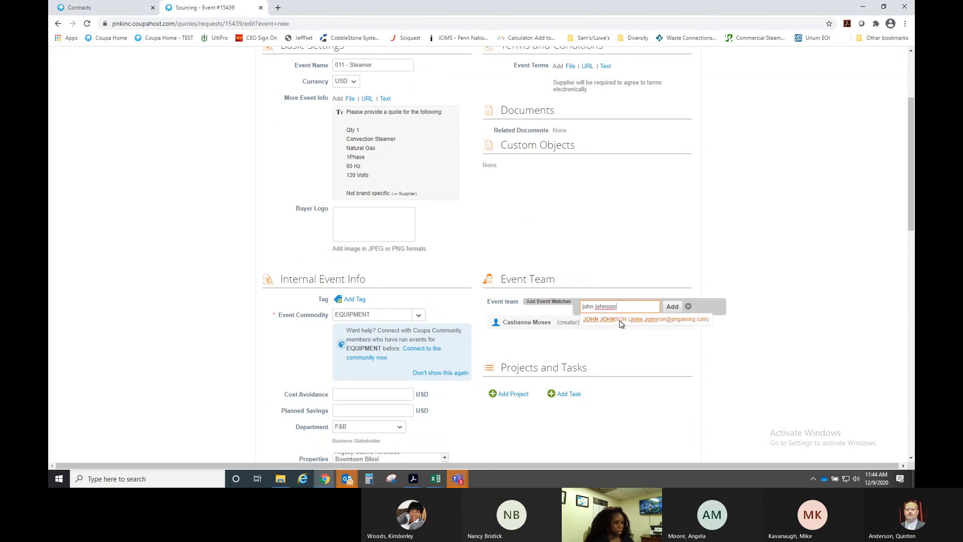
pyautogui.click(622, 321)
pyautogui.click(672, 307)
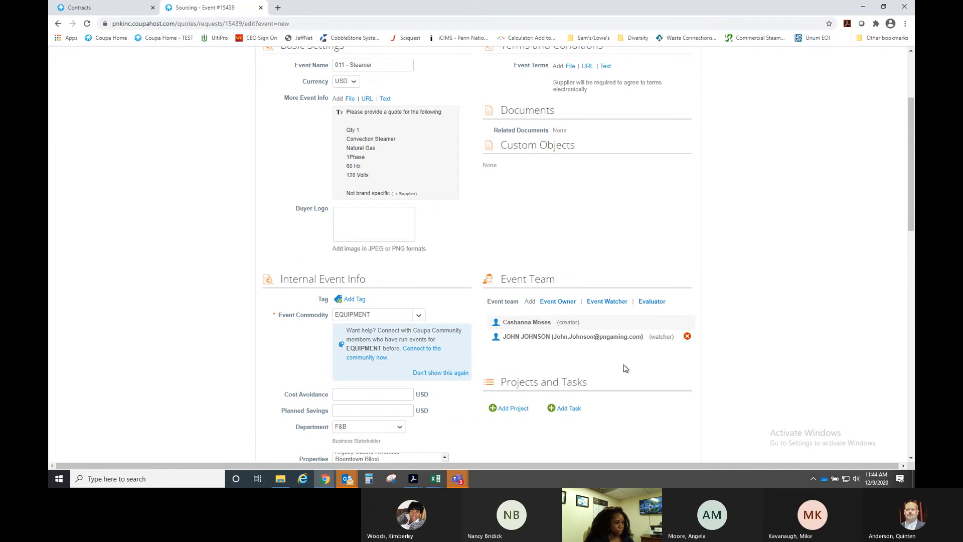
# - Add a second colleague as an Event Watcher, then bring up the Timeline
pyautogui.click(608, 302)
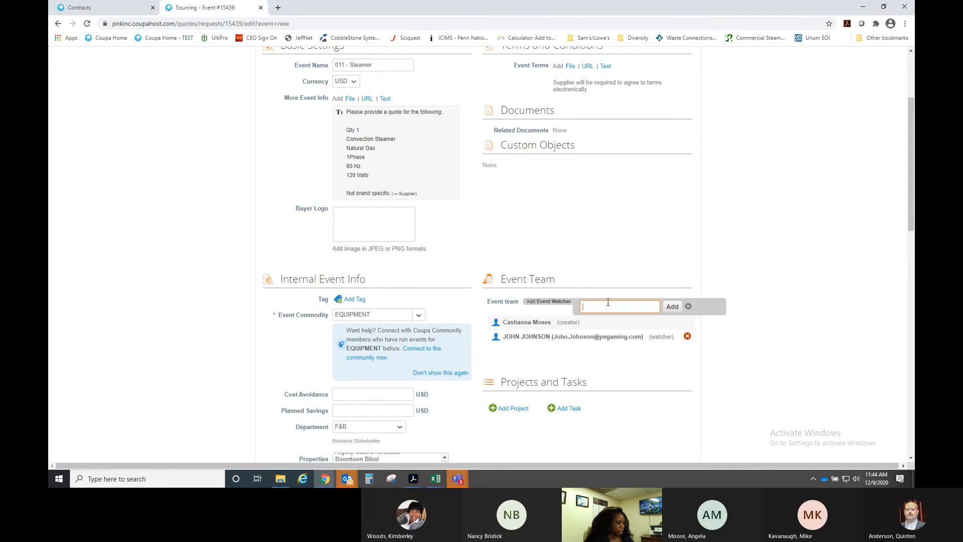
pyautogui.write('robin')
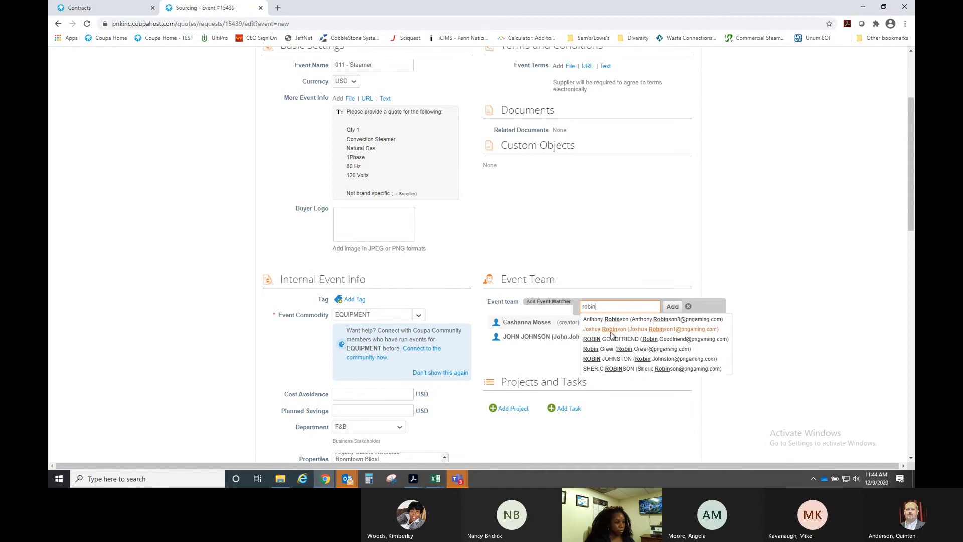
pyautogui.click(622, 349)
pyautogui.click(672, 307)
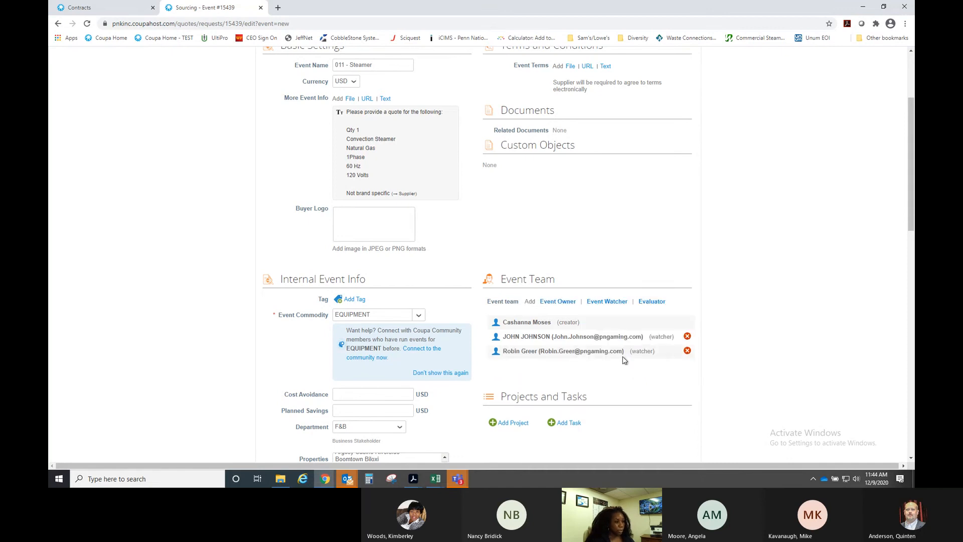
pyautogui.scroll(1, 540, 283)
pyautogui.scroll(3, 540, 284)
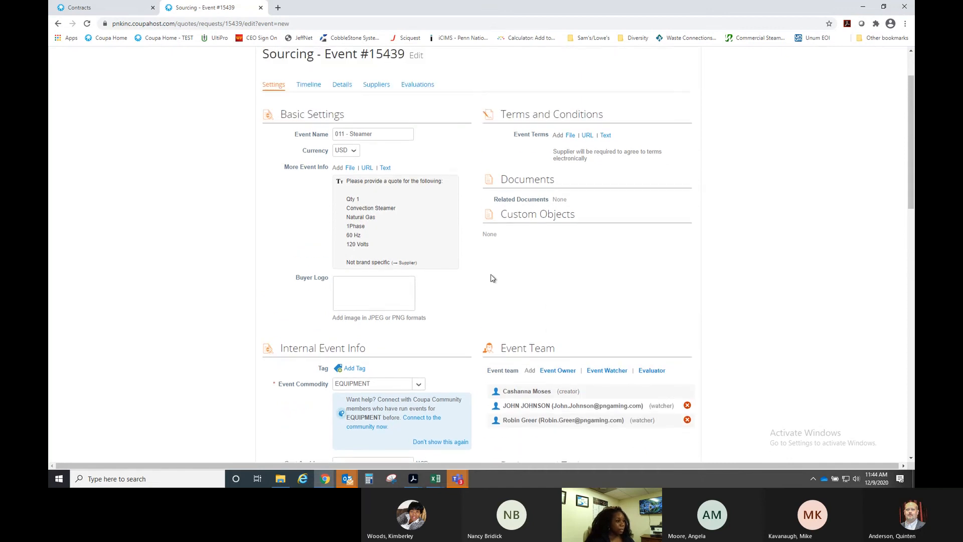
pyautogui.click(308, 151)
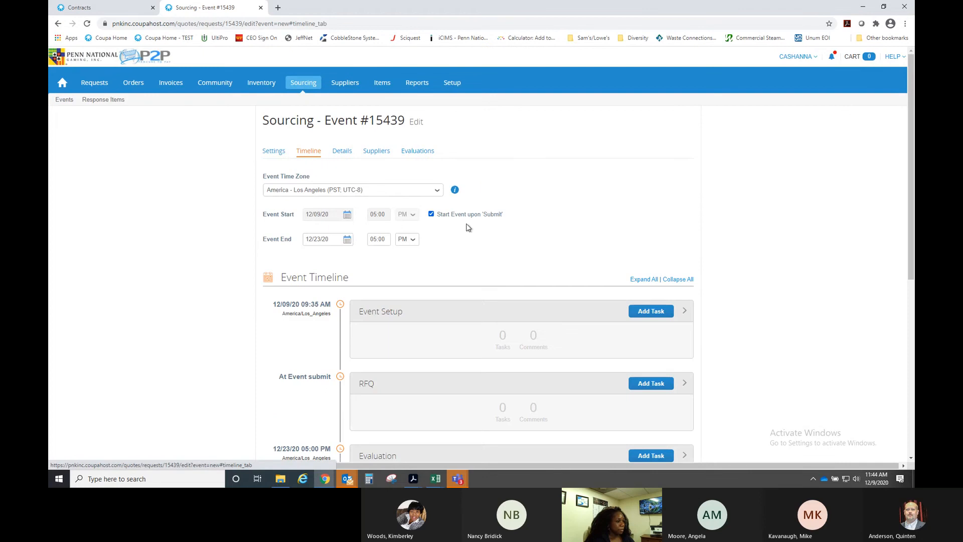
# - Set the event end to 12/14/20 at 04:00 PM, with US - Central as the event time zone
pyautogui.click(347, 239)
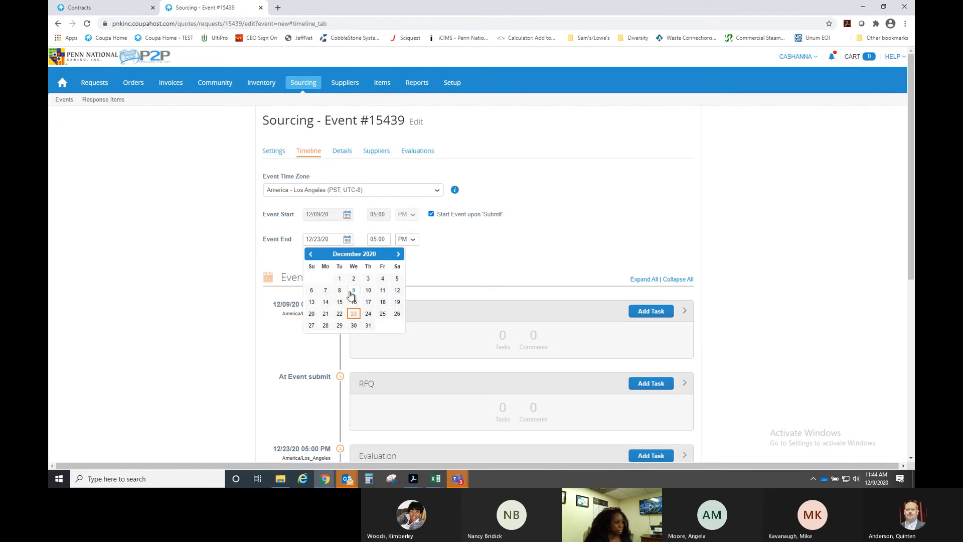
pyautogui.click(326, 302)
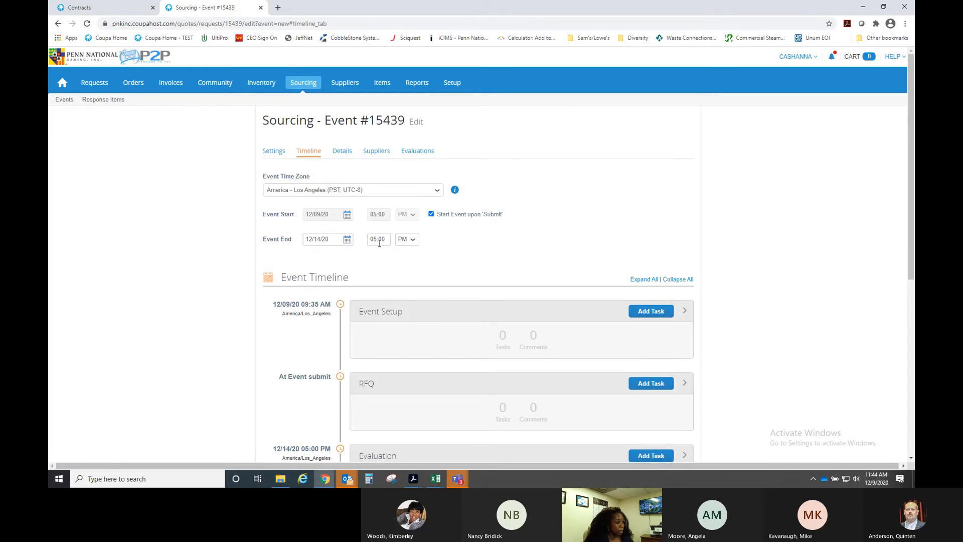
pyautogui.click(434, 190)
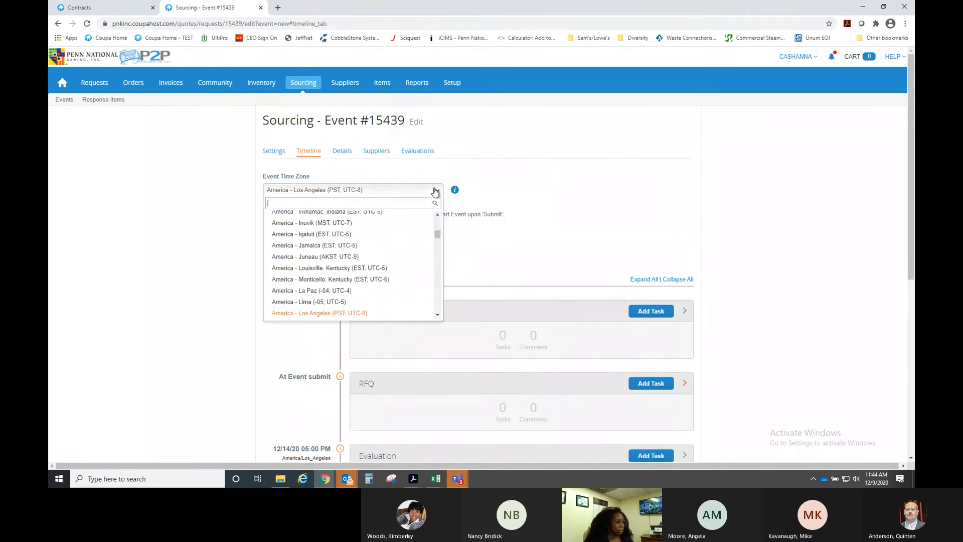
pyautogui.write('centr')
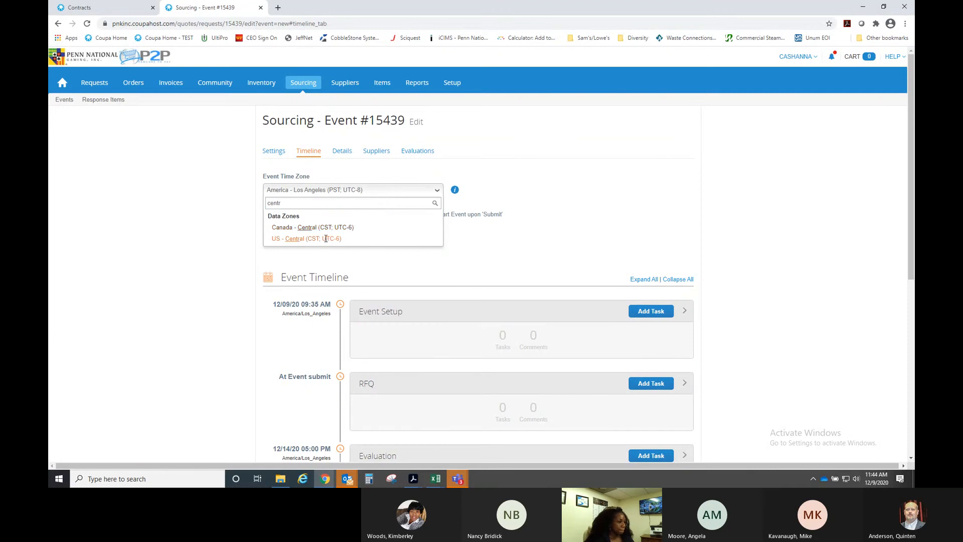
pyautogui.click(307, 238)
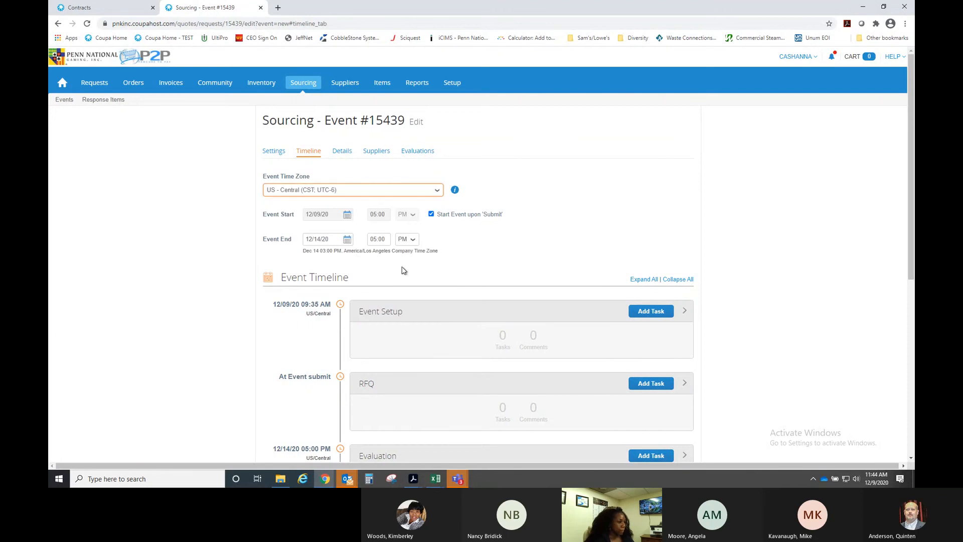
pyautogui.click(389, 239)
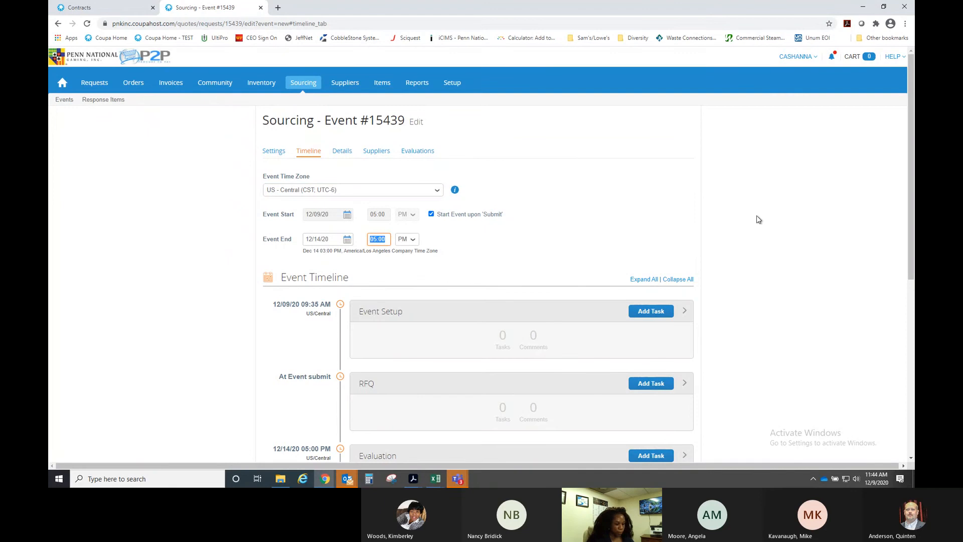
pyautogui.write('04:00')
pyautogui.click(484, 254)
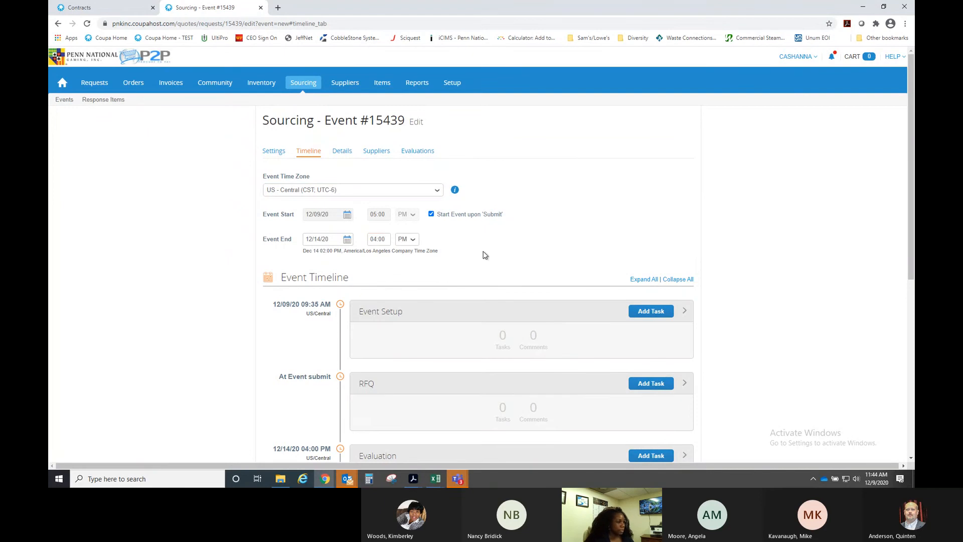
# - On Details, add an attachment section asking for a quote with images, specs, and pricing, response required
pyautogui.click(345, 153)
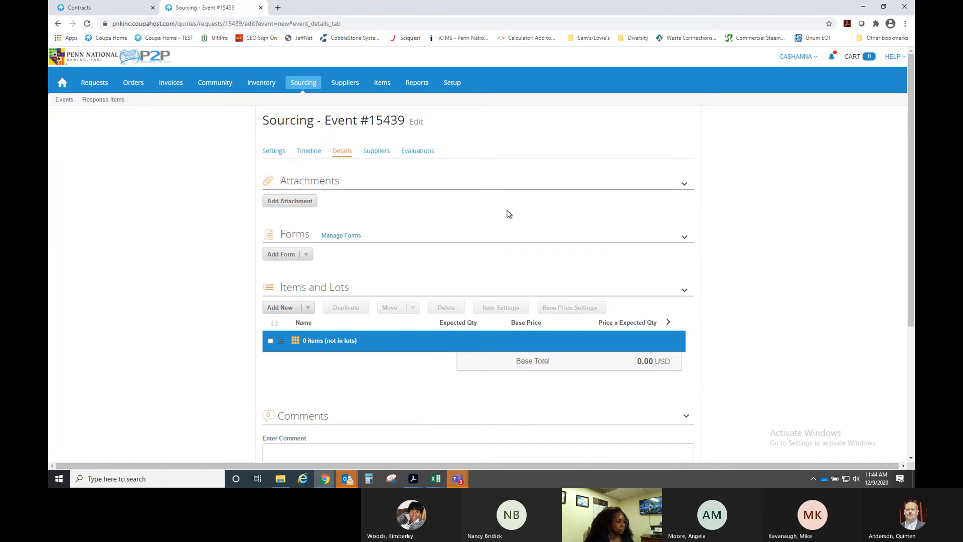
pyautogui.scroll(-1, 494, 205)
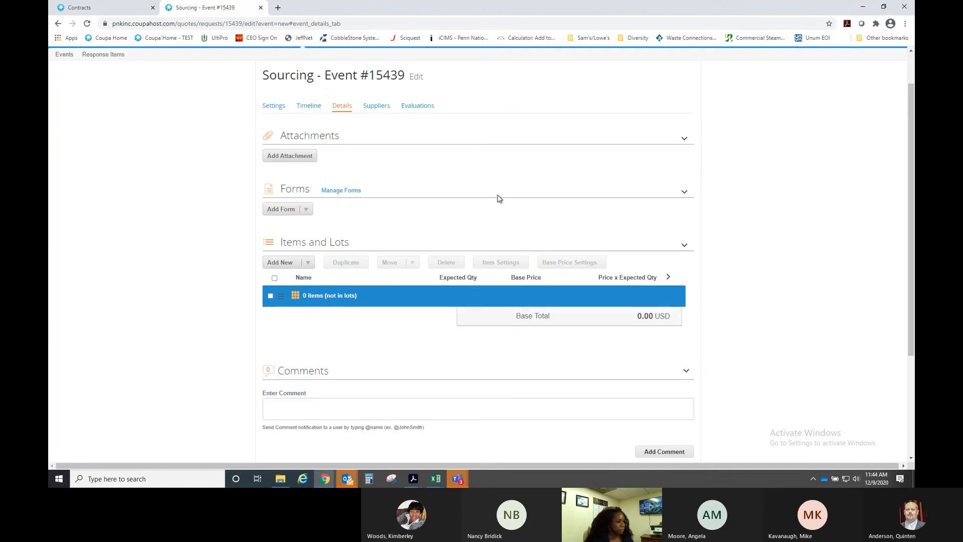
pyautogui.click(301, 157)
pyautogui.click(527, 215)
pyautogui.write('Pl')
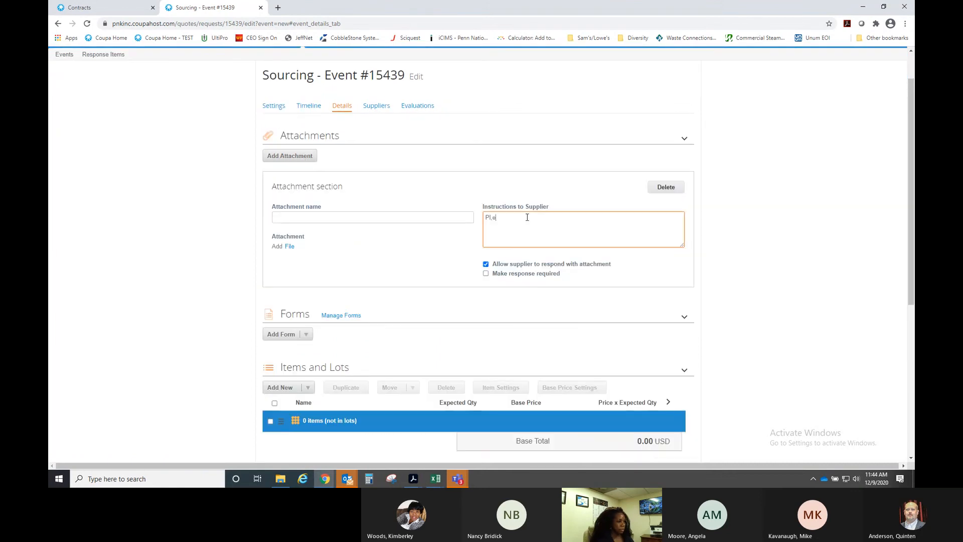
pyautogui.write('ease att')
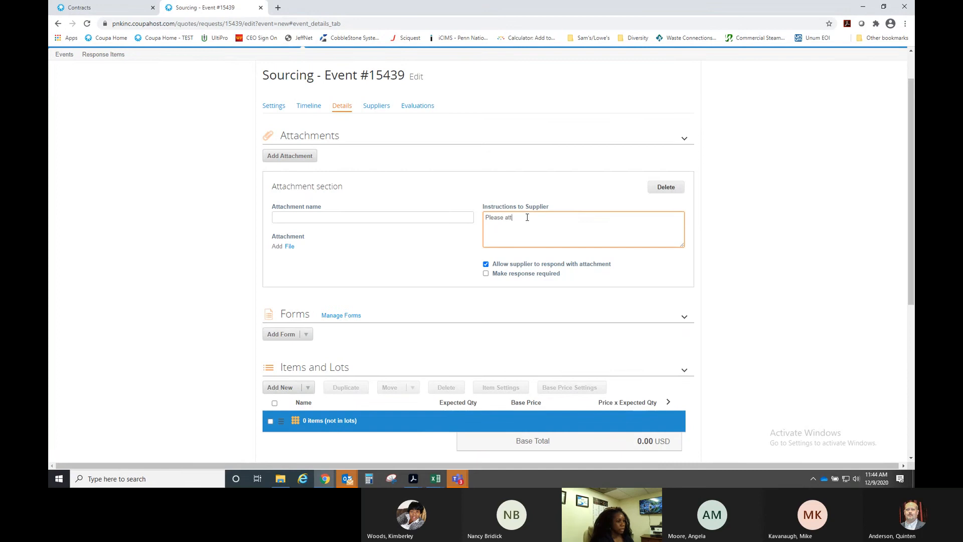
pyautogui.write('acheq')
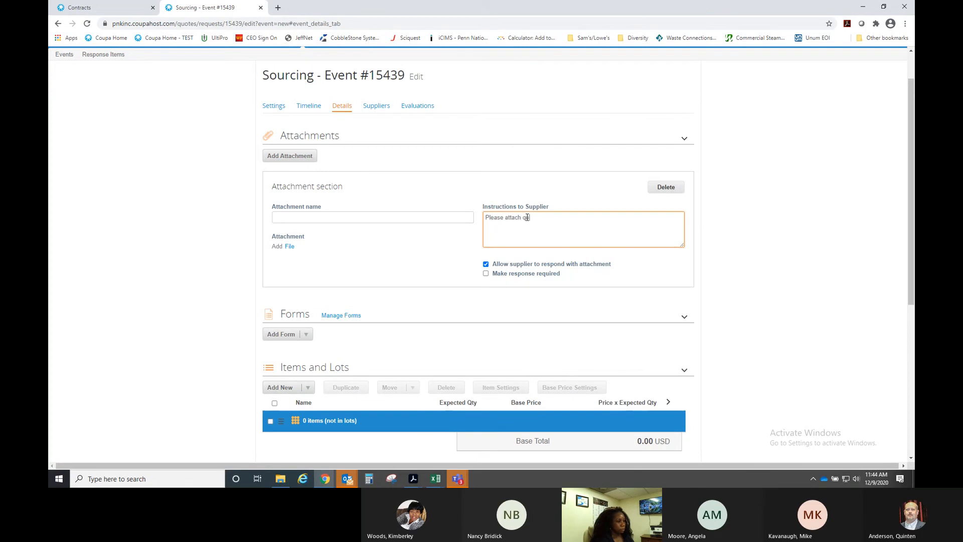
pyautogui.write('uote with images and')
pyautogui.press('BackSpace')
pyautogui.press('BackSpace')
pyautogui.press('BackSpace')
pyautogui.press('BackSpace')
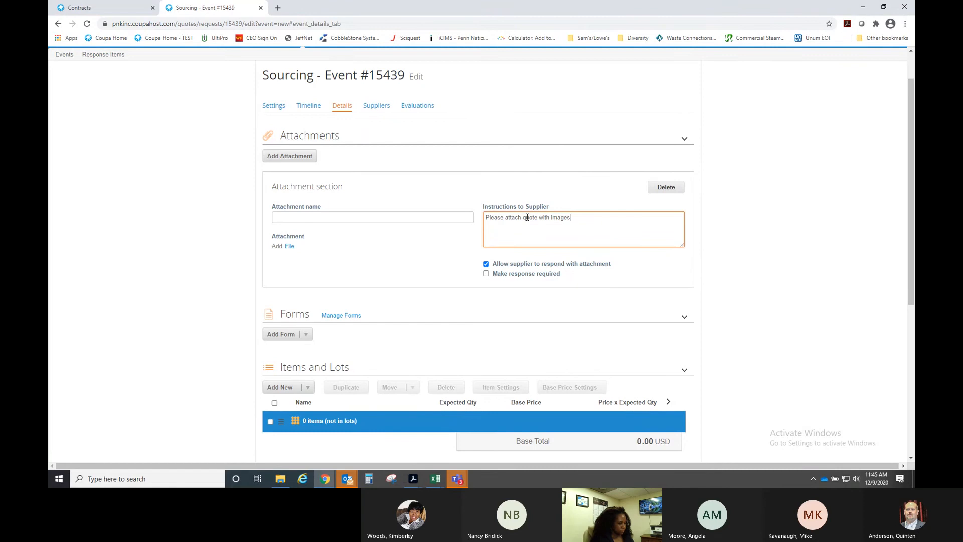
pyautogui.write(', so')
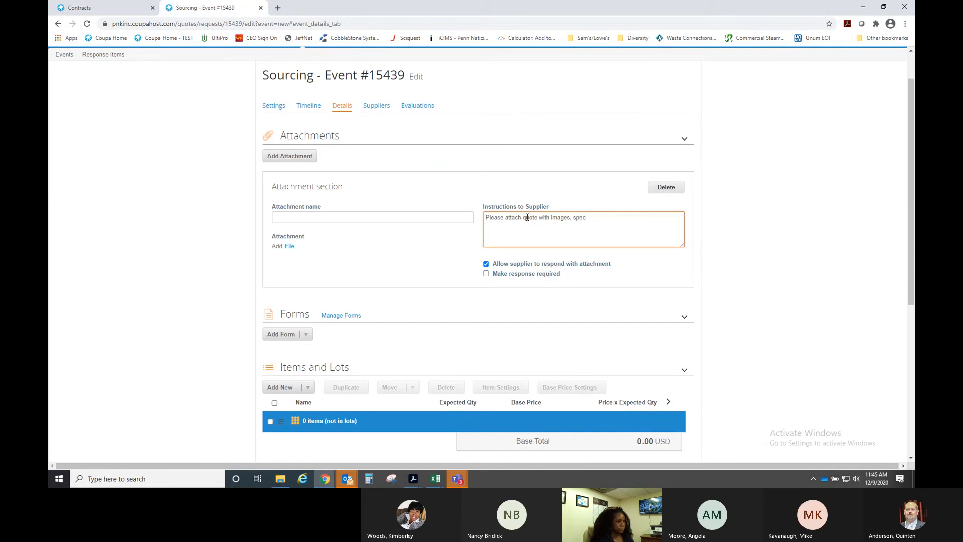
pyautogui.press('BackSpace')
pyautogui.write(', and pricing')
pyautogui.click(486, 274)
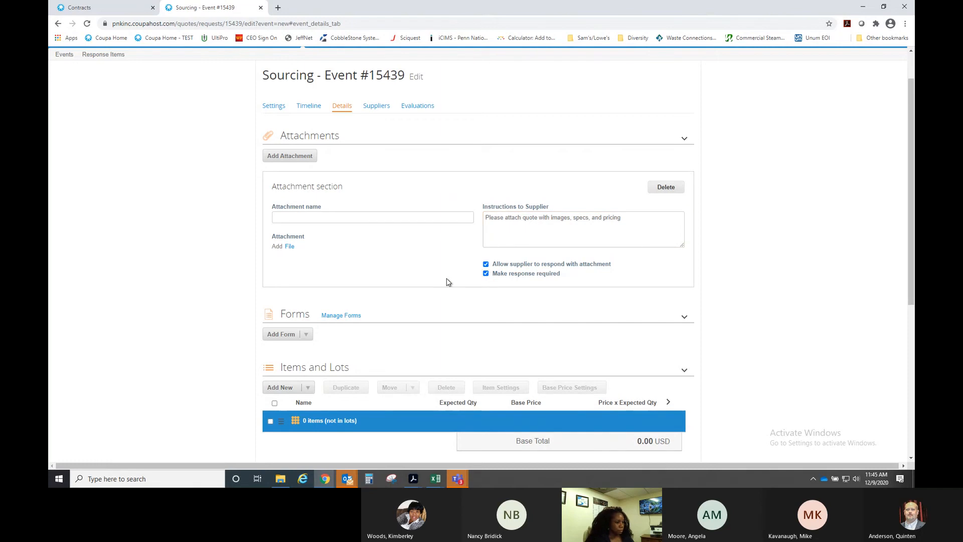
pyautogui.scroll(-4, 448, 282)
# - Add a new line item named 'Convection Steamer'
pyautogui.scroll(1, 330, 255)
pyautogui.click(308, 252)
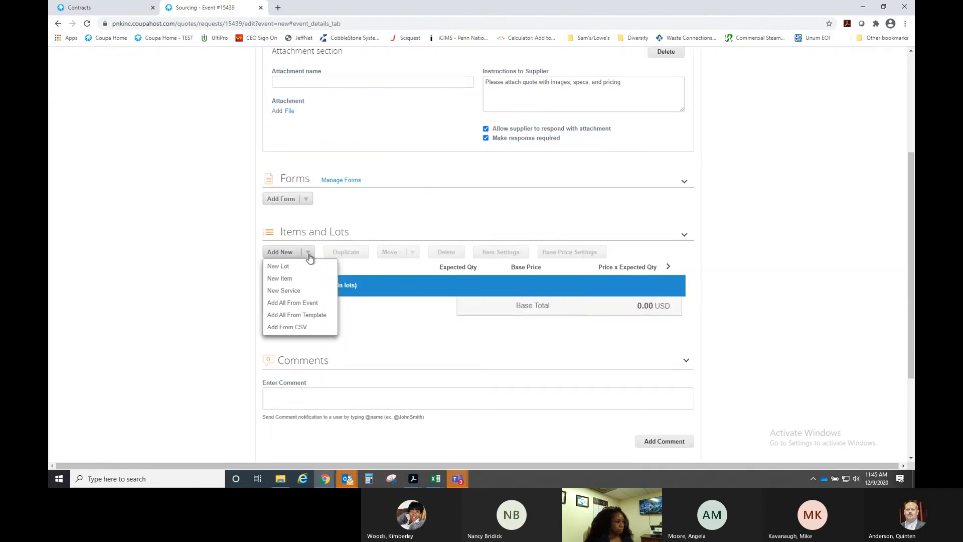
pyautogui.click(284, 280)
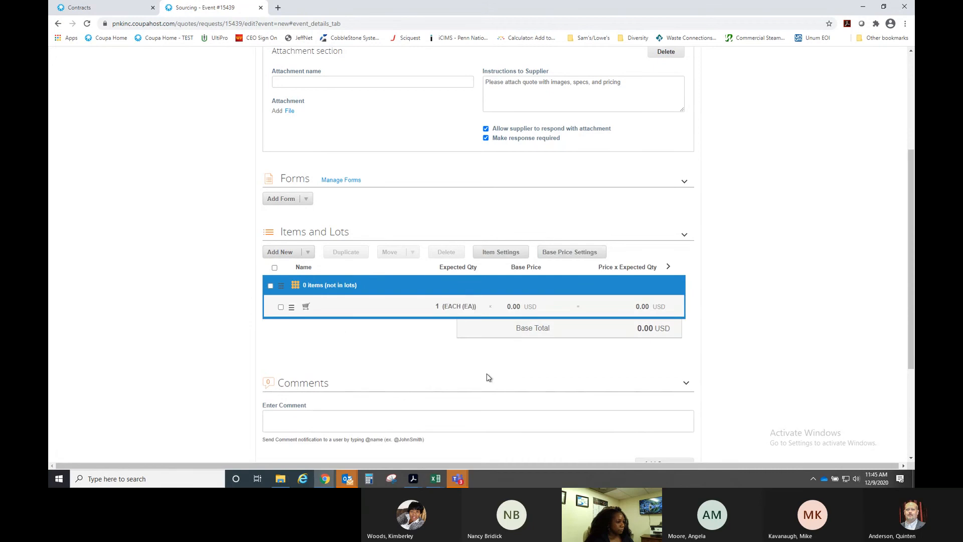
pyautogui.scroll(-3, 423, 208)
pyautogui.scroll(1, 394, 188)
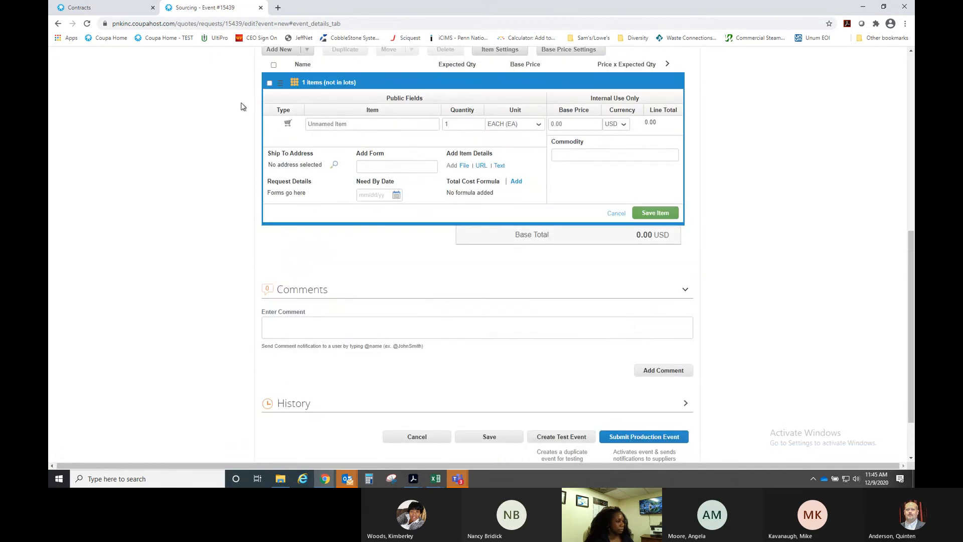
pyautogui.click(336, 125)
pyautogui.write('C')
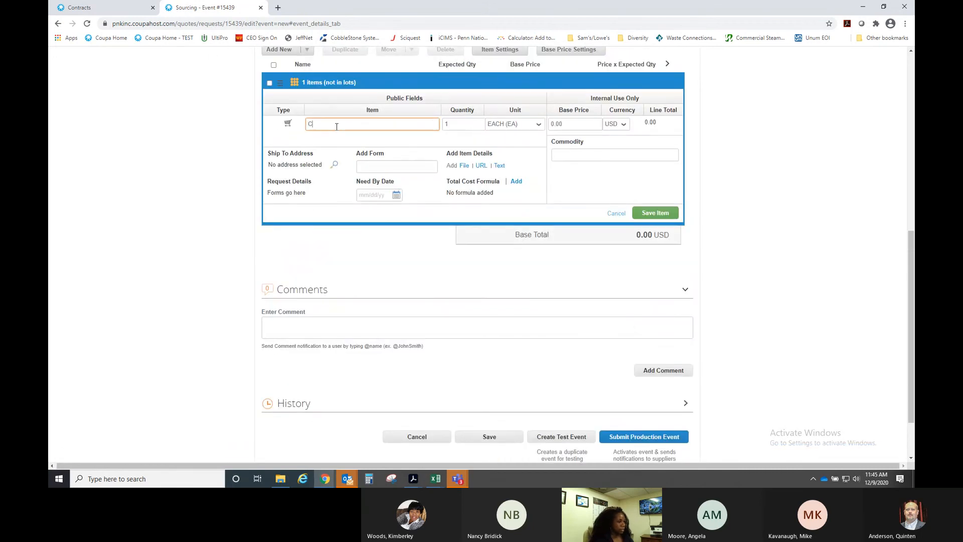
pyautogui.write('onvection Steamer')
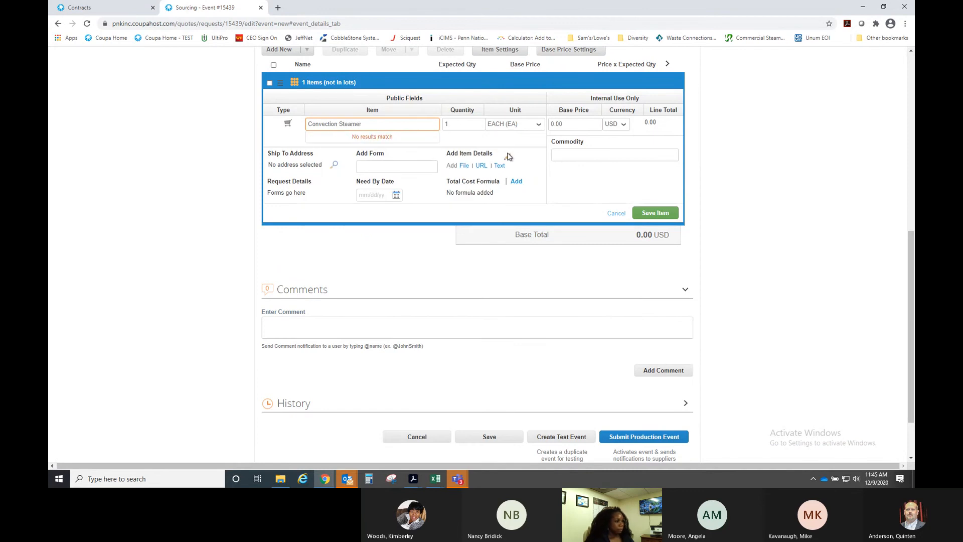
pyautogui.click(516, 144)
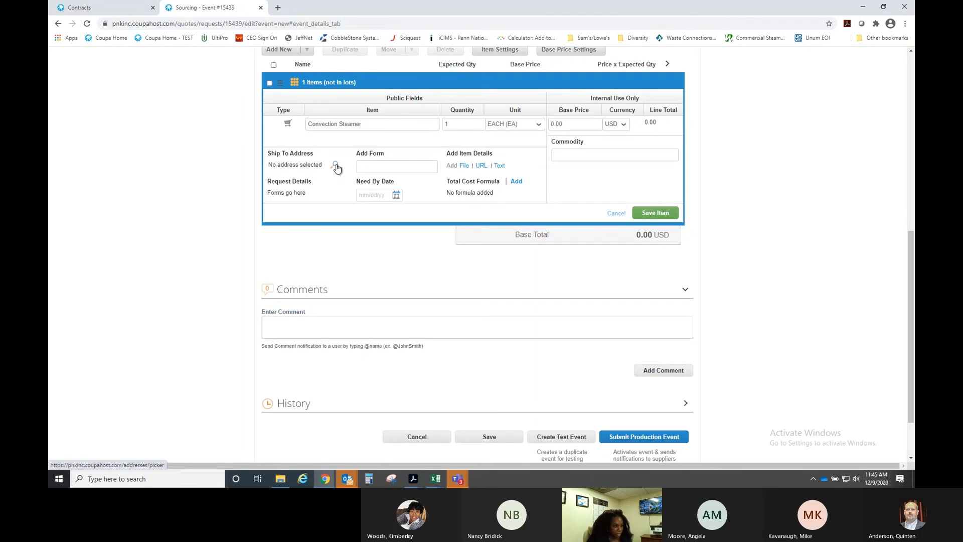
# - Set the item's ship-to address to BOOMTOWN CASINO NEW ORLEANS and save the item
pyautogui.click(336, 166)
pyautogui.click(684, 385)
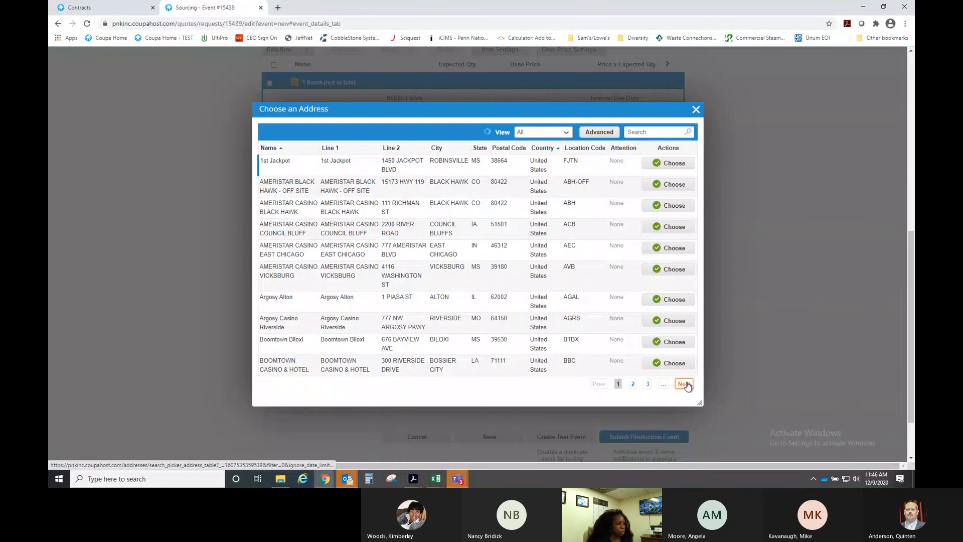
pyautogui.click(655, 165)
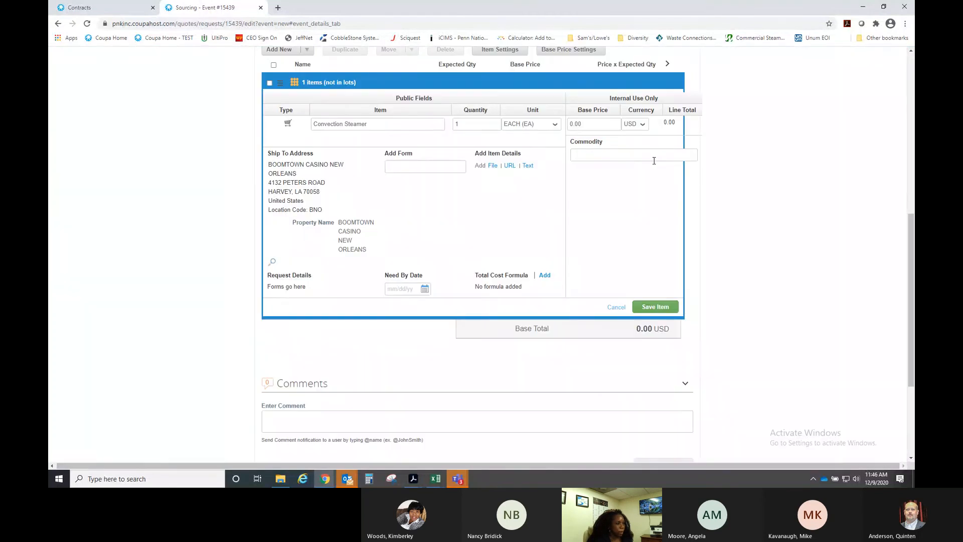
pyautogui.click(656, 307)
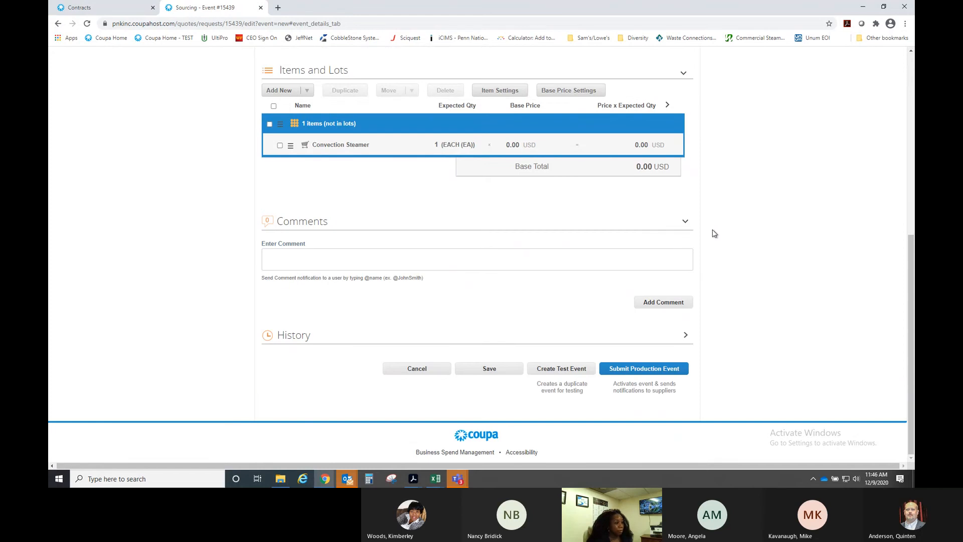
# - Review the event Details and open the Add Form choices
pyautogui.scroll(3, 750, 226)
pyautogui.scroll(1, 753, 227)
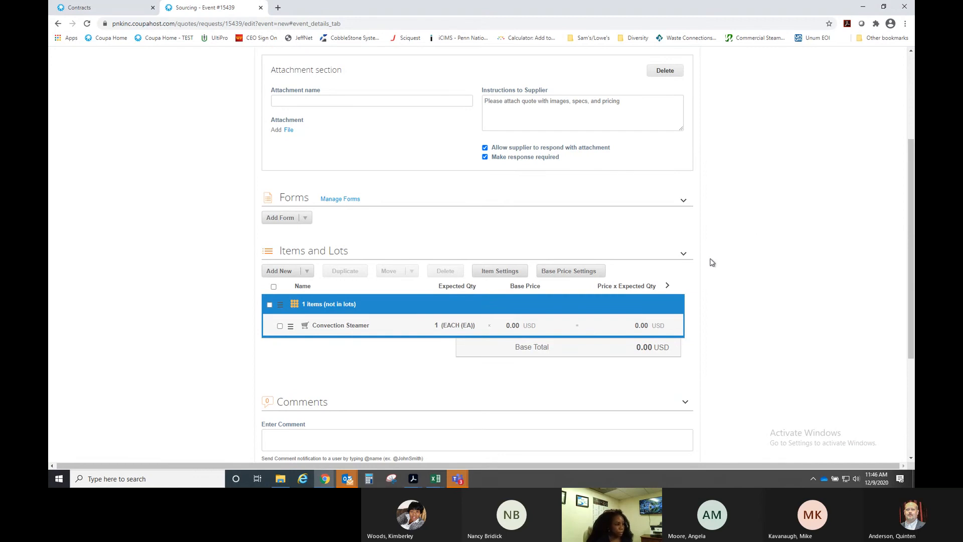
pyautogui.click(305, 218)
pyautogui.scroll(2, 722, 258)
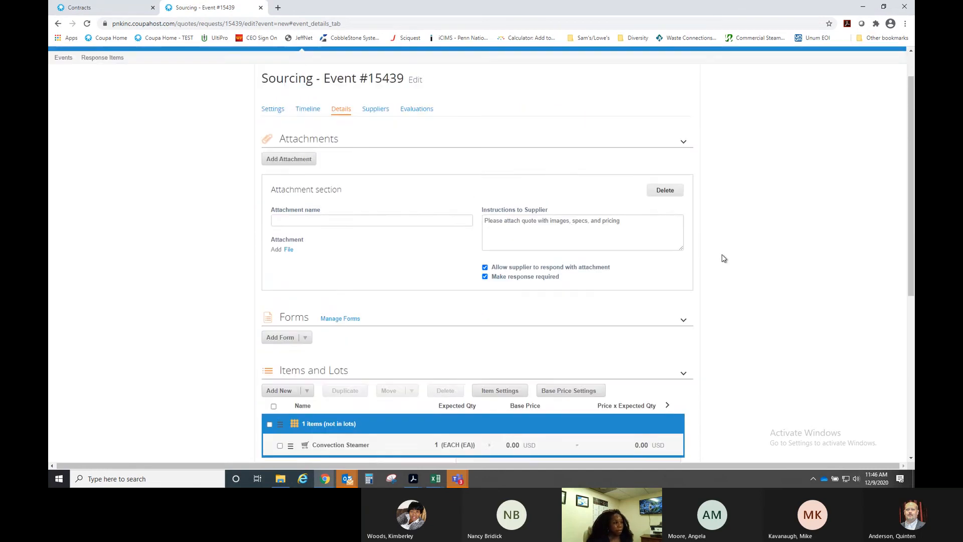
pyautogui.scroll(1, 724, 258)
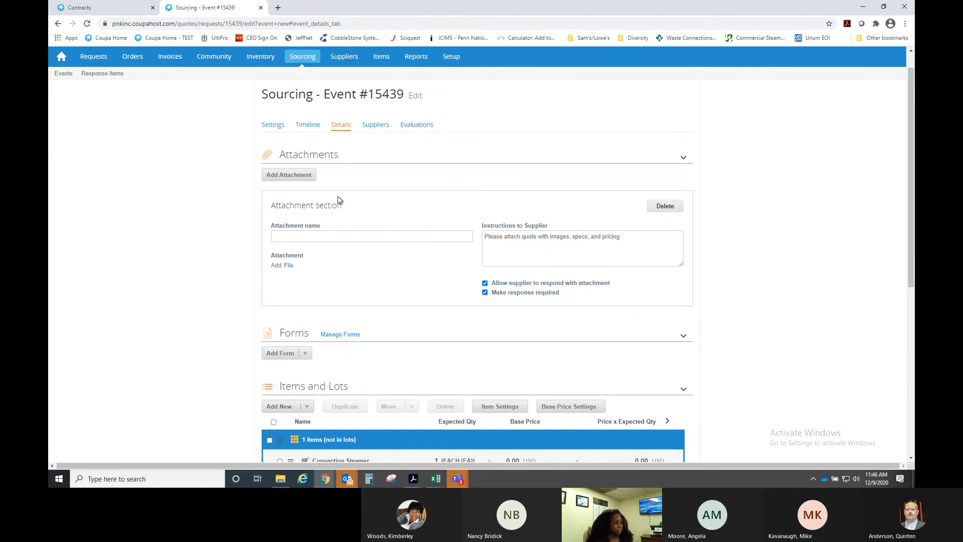
pyautogui.scroll(-1, 754, 245)
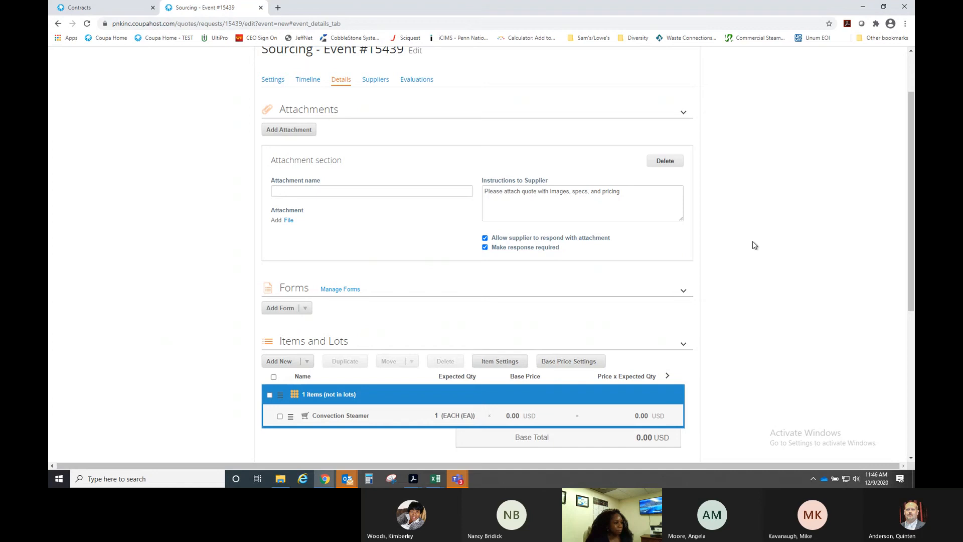
pyautogui.scroll(-2, 754, 245)
# - Add the existing Freight form to the event's Forms, below the quote attachment section
pyautogui.click(306, 219)
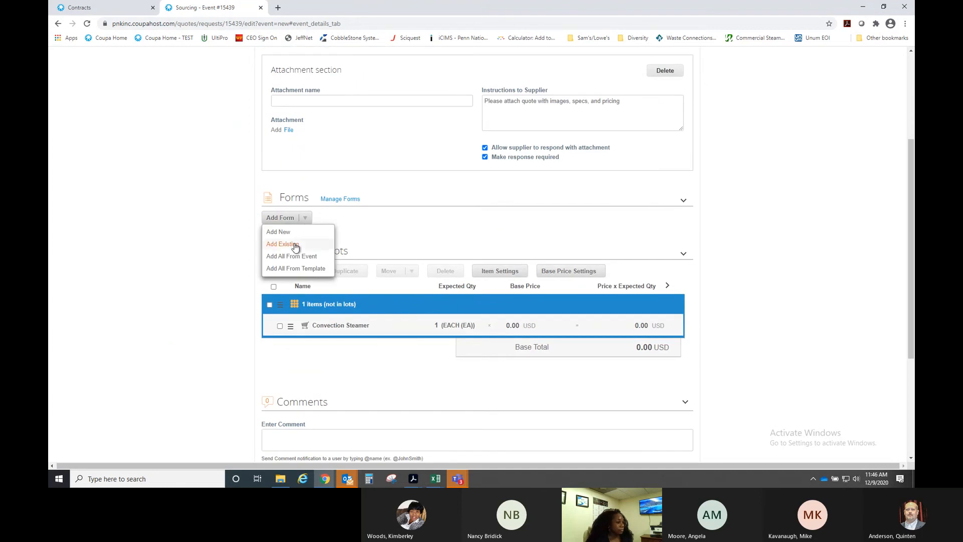
pyautogui.click(295, 245)
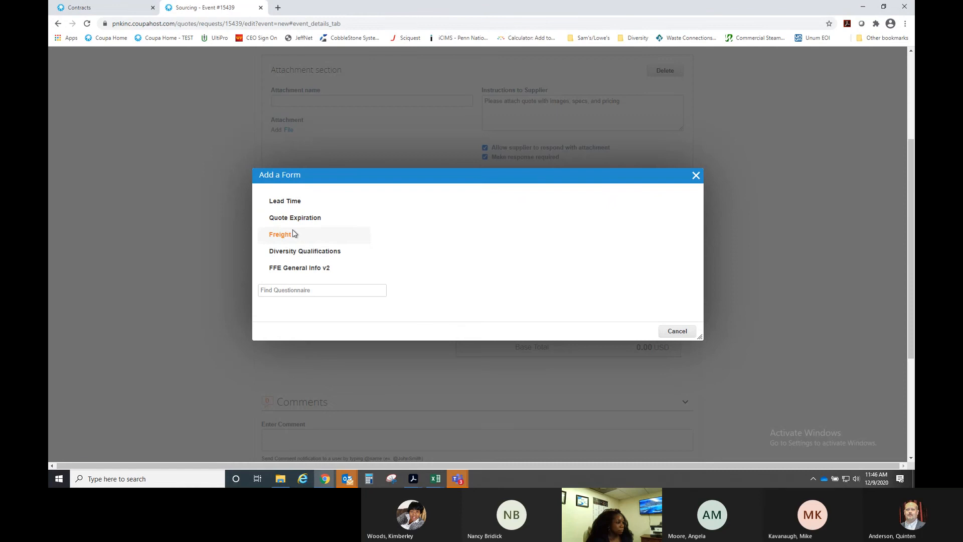
pyautogui.click(286, 240)
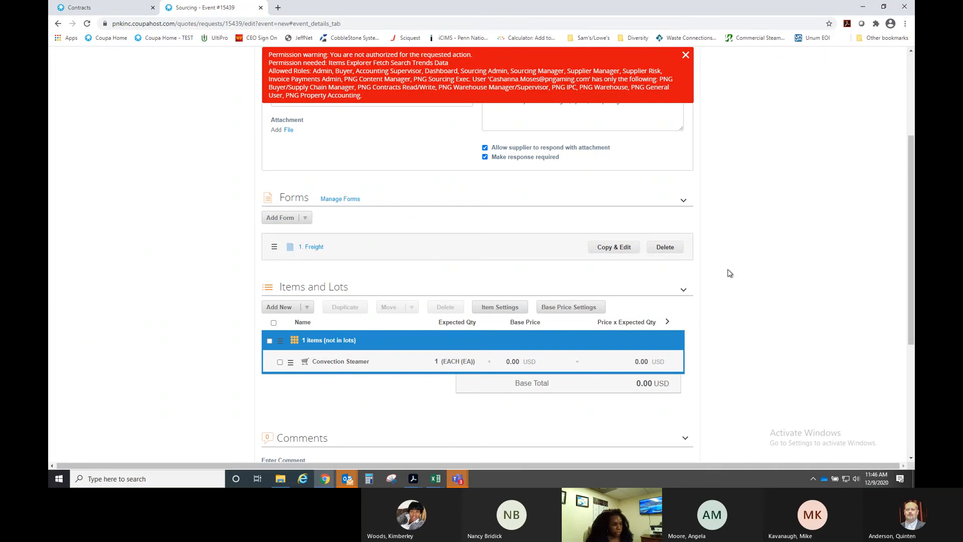
pyautogui.scroll(4, 730, 273)
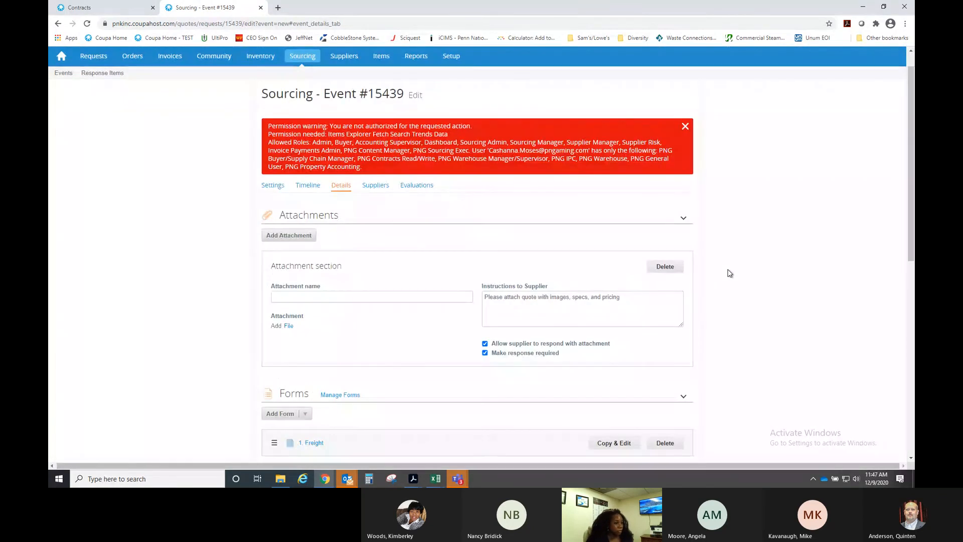
# - Copy all four suppliers from the previous event '011 - Gelato Dipping Cabinet' (#15291)
pyautogui.click(375, 186)
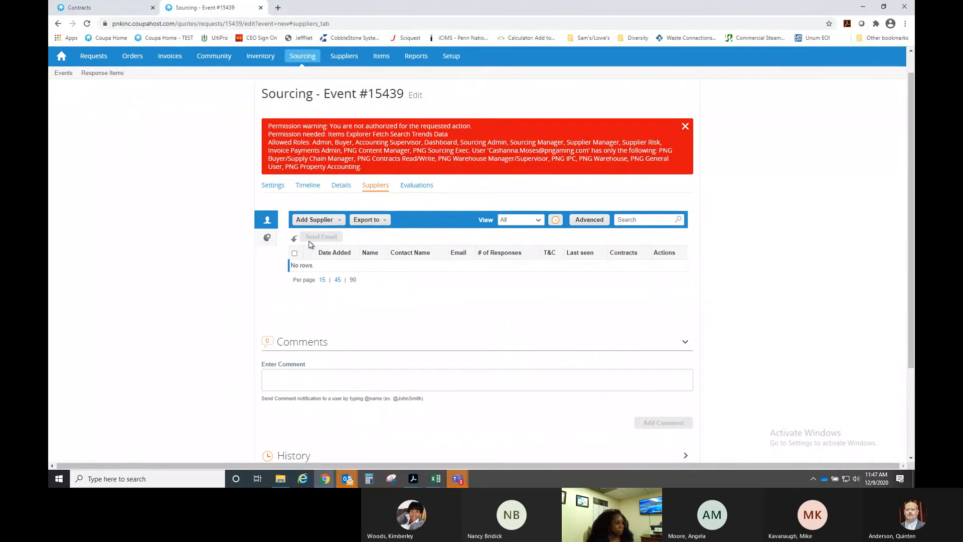
pyautogui.click(336, 222)
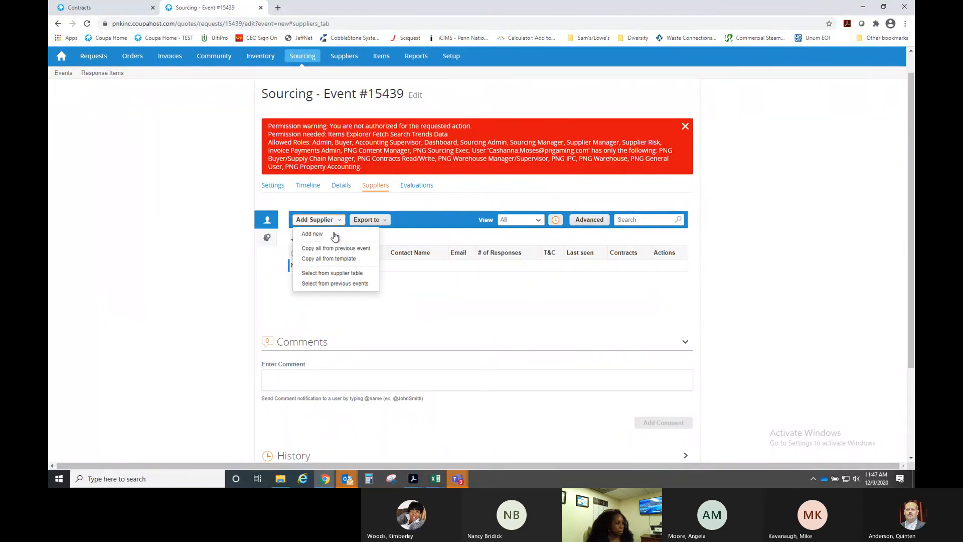
pyautogui.click(331, 249)
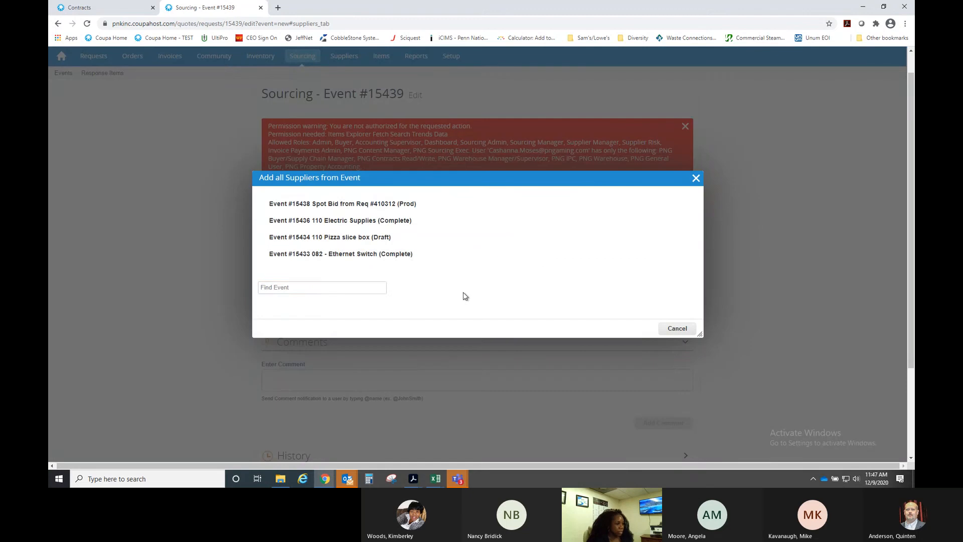
pyautogui.click(325, 287)
pyautogui.write('011 ')
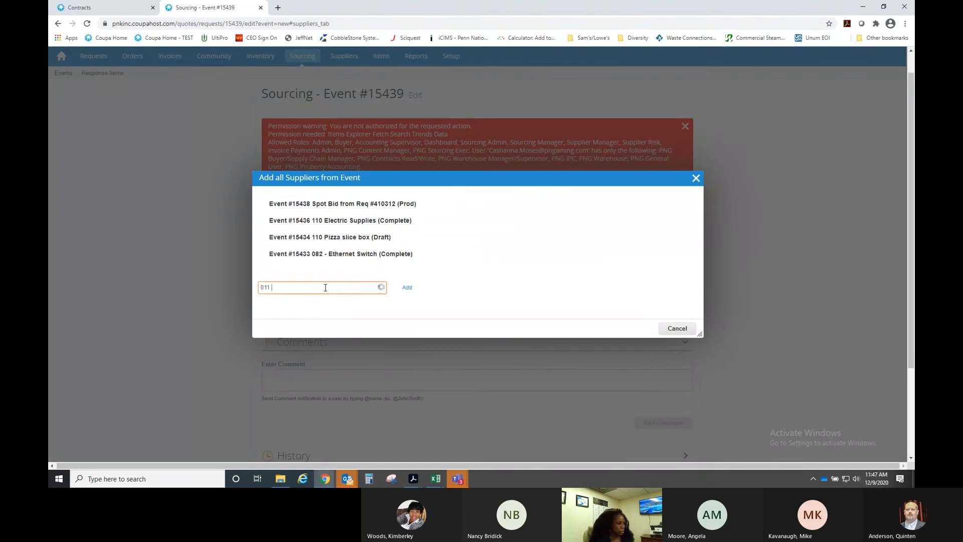
pyautogui.write('-')
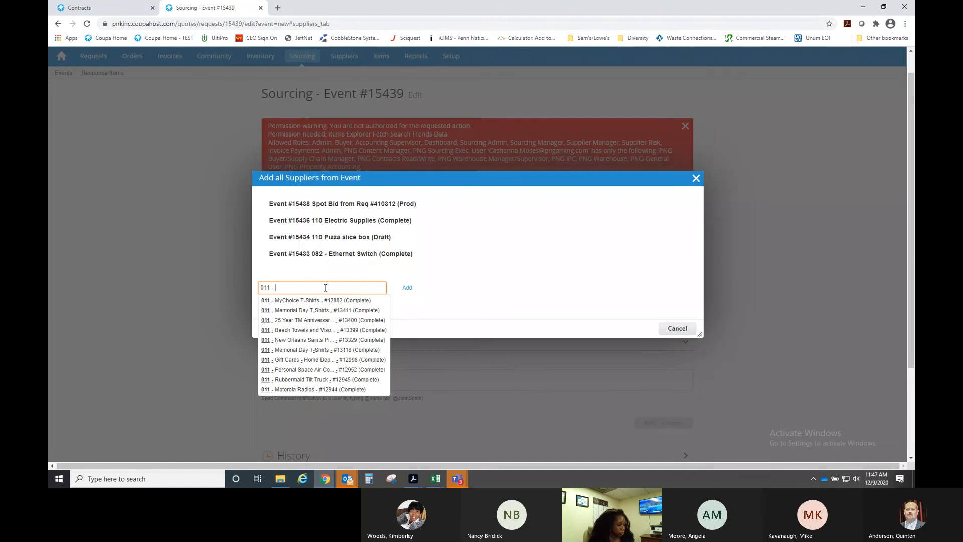
pyautogui.write('fr')
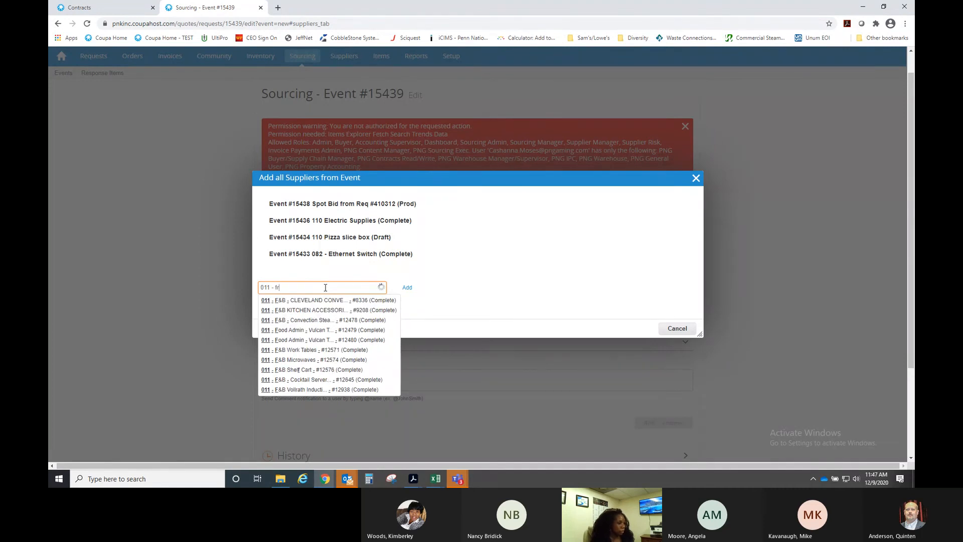
pyautogui.write('e')
pyautogui.hotkey('ctrl', 'a')
pyautogui.press('BackSpace')
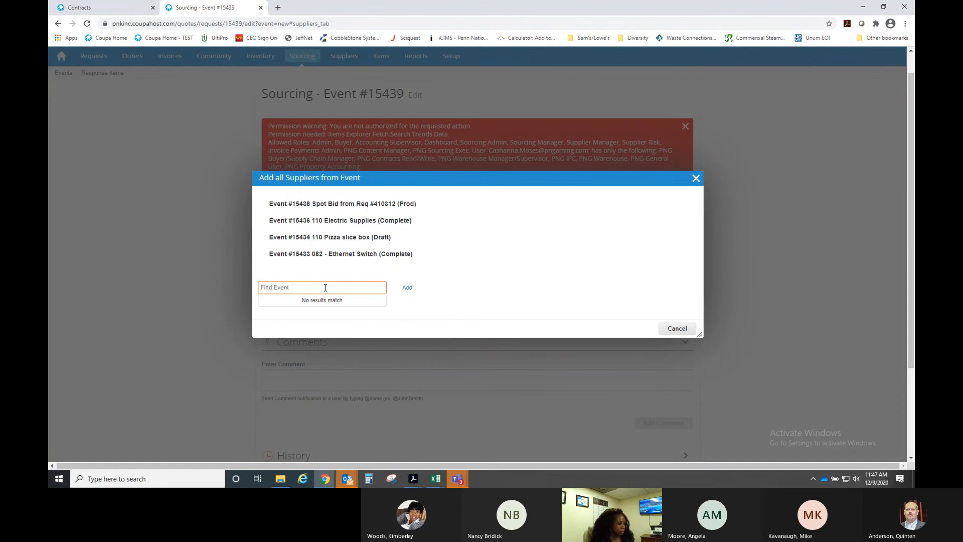
pyautogui.write('ice')
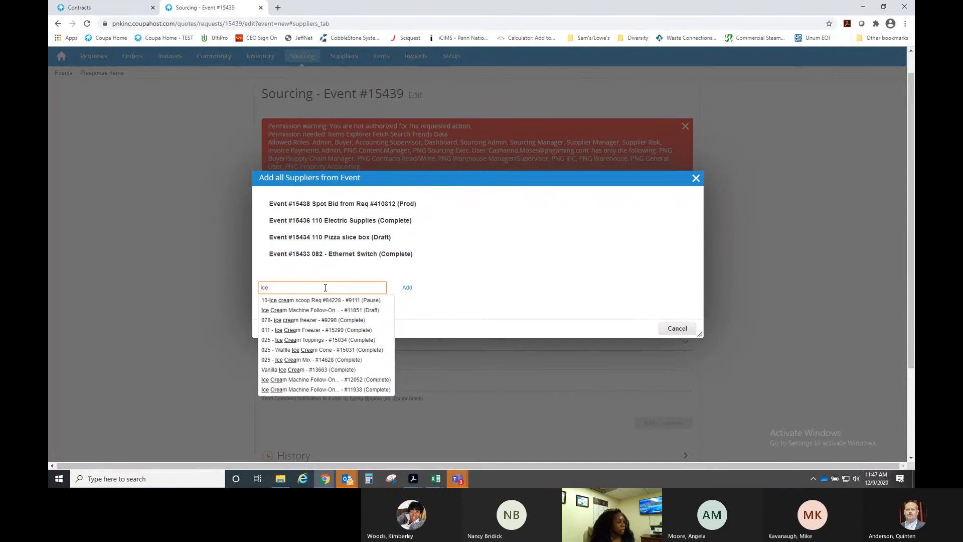
pyautogui.hotkey('ctrl', 'a')
pyautogui.press('BackSpace')
pyautogui.write('gel')
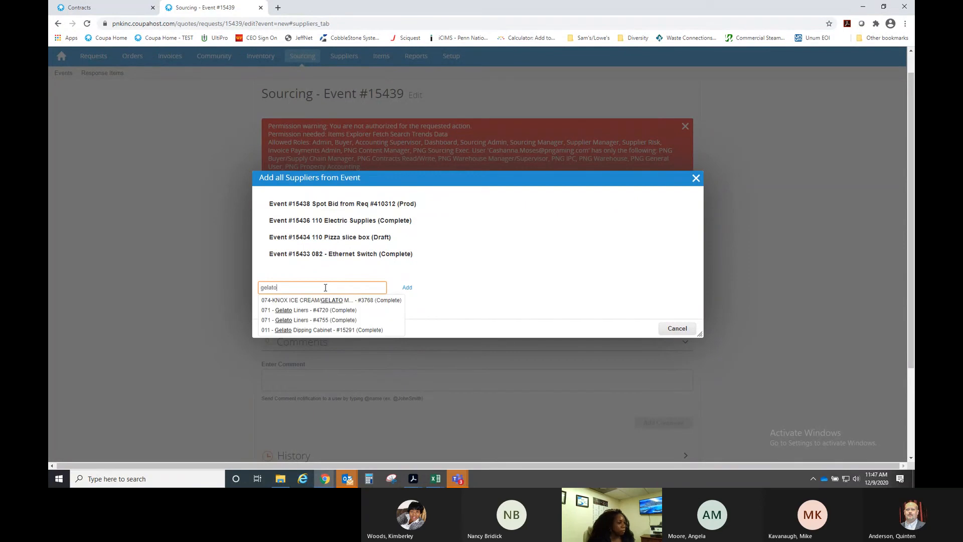
pyautogui.click(333, 330)
pyautogui.click(416, 292)
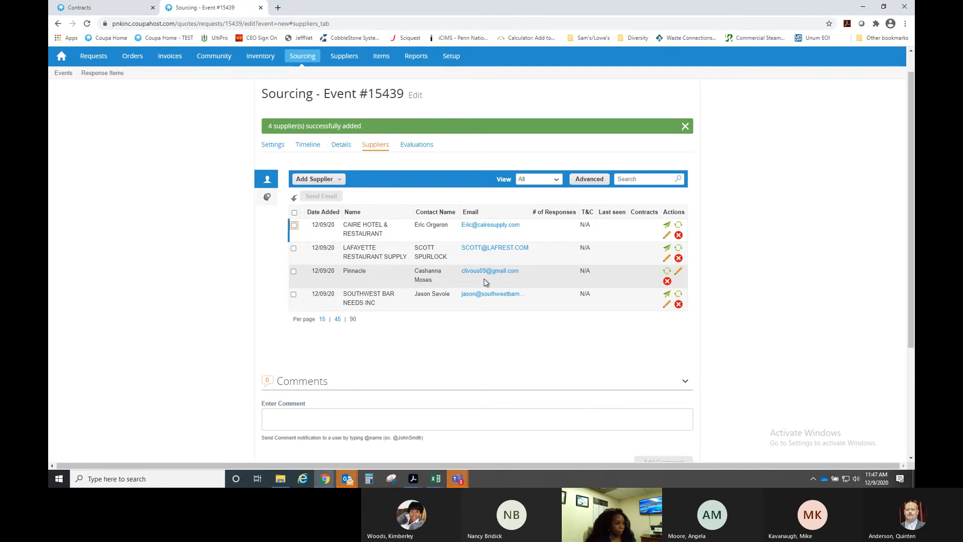
# - Start creating a test event for 011 - Steamer
pyautogui.scroll(-1, 716, 264)
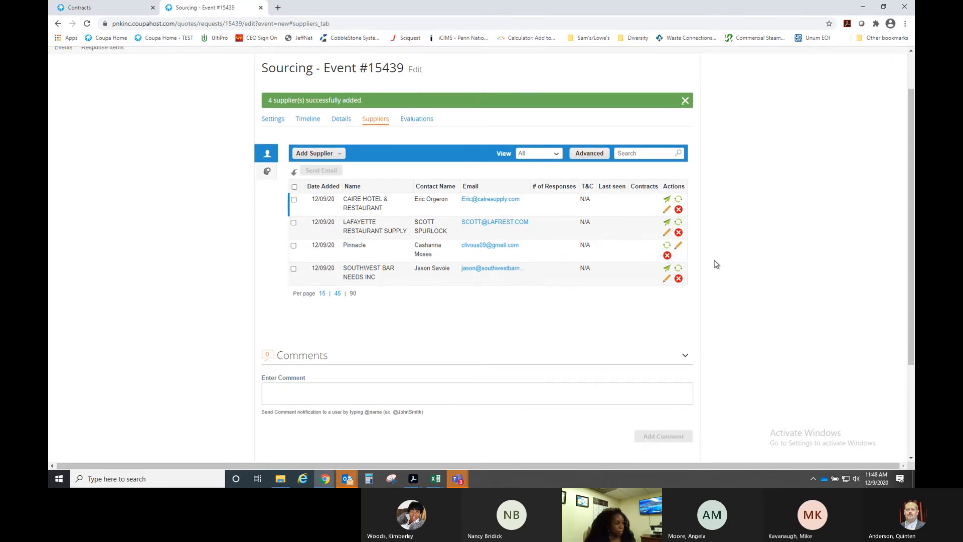
pyautogui.scroll(-2, 716, 264)
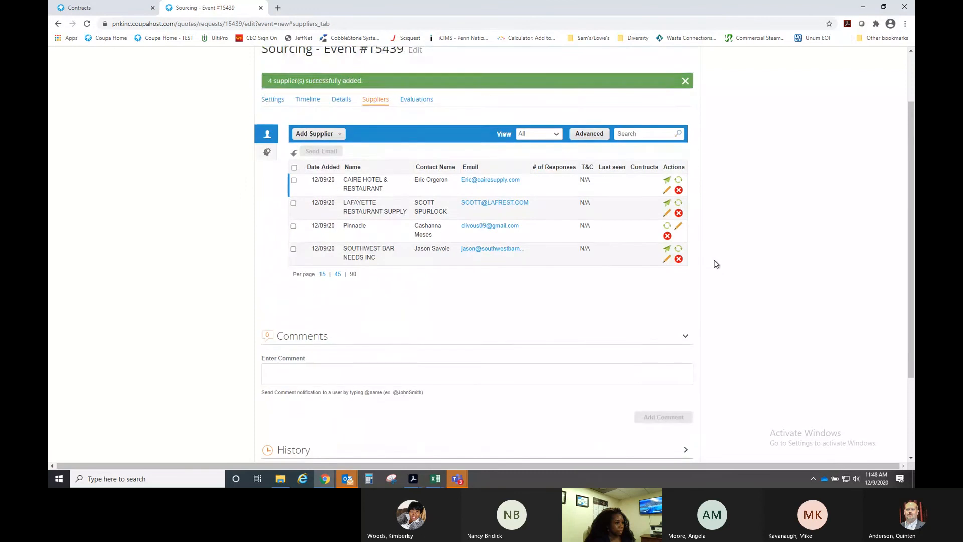
pyautogui.scroll(-3, 716, 264)
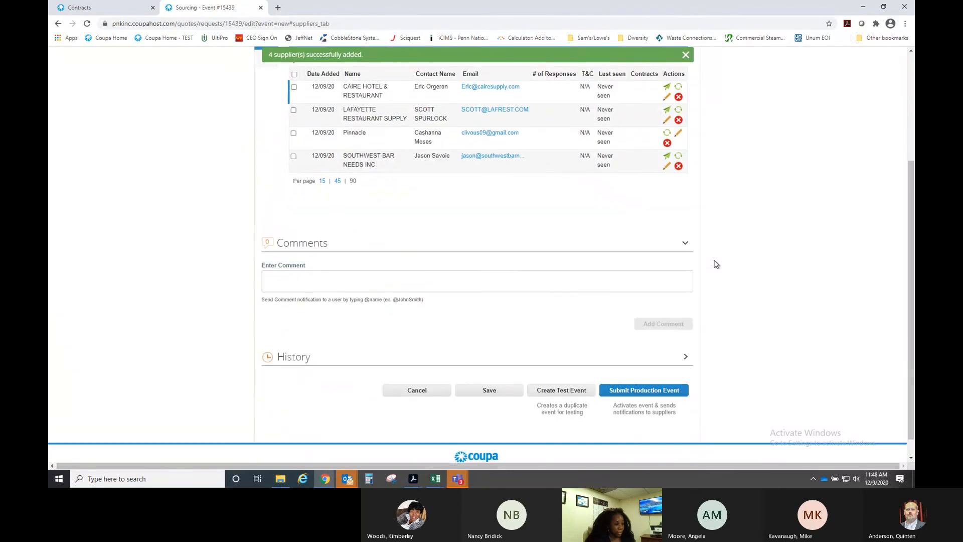
pyautogui.click(568, 392)
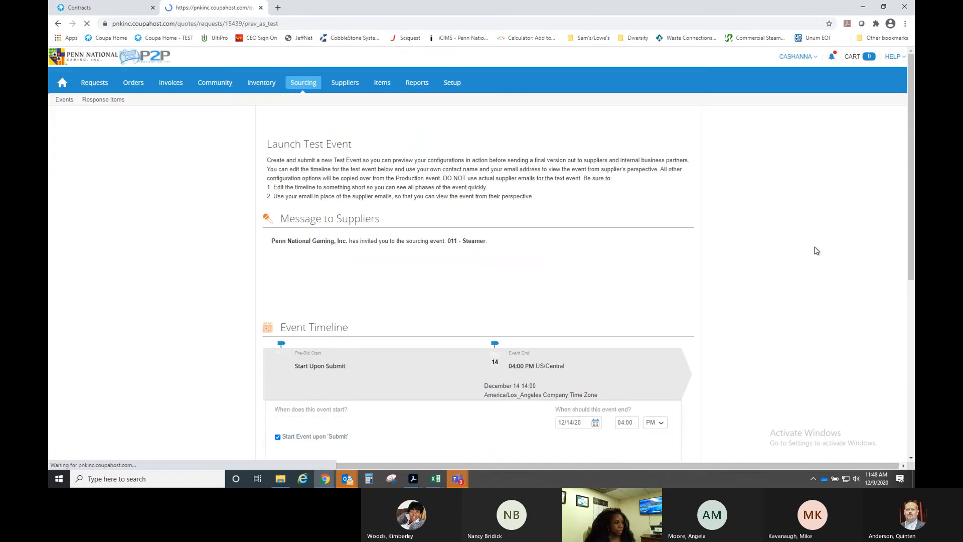
# - Review the Launch Test Event page, then cancel without launching
pyautogui.scroll(-3, 767, 271)
pyautogui.scroll(-4, 767, 271)
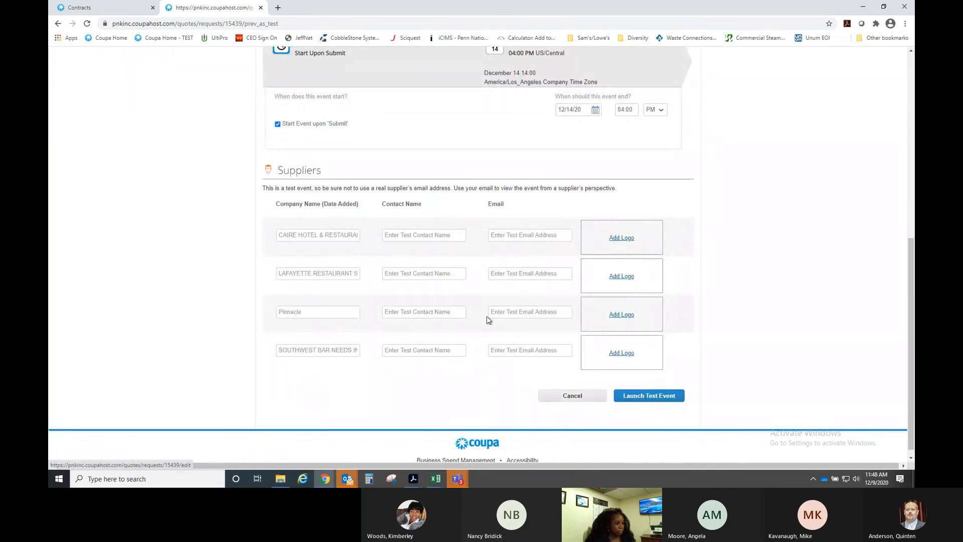
pyautogui.scroll(7, 486, 315)
pyautogui.scroll(-8, 460, 305)
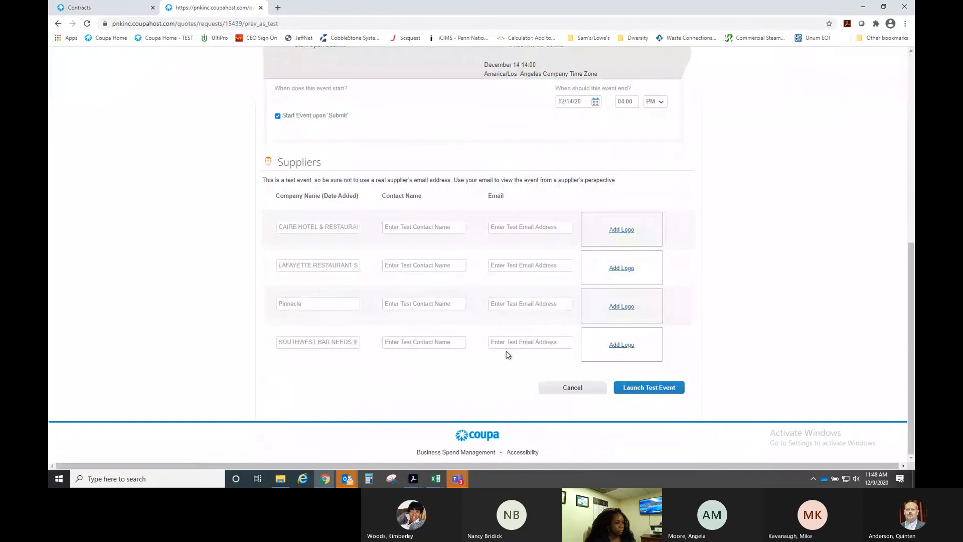
pyautogui.click(569, 387)
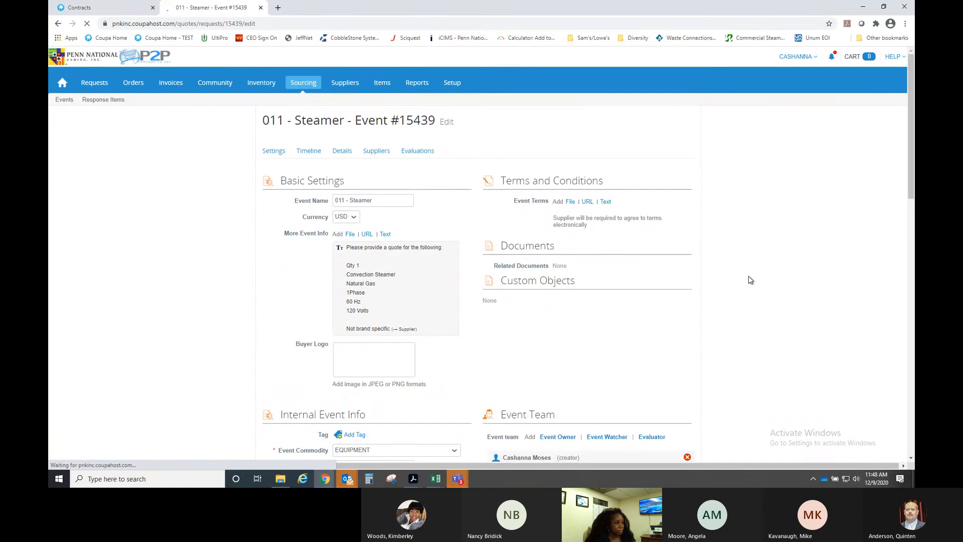
# - In the supplier list, tick and then untick CAIRE HOTEL, LAFAYETTE RESTAURANT SUPPLY and SOUTHWEST BAR NEEDS
pyautogui.click(376, 151)
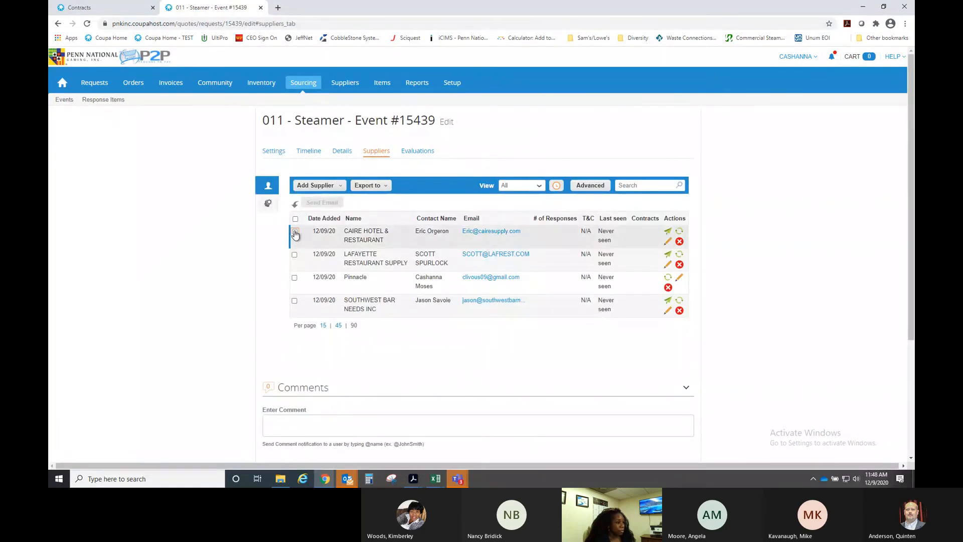
pyautogui.click(295, 231)
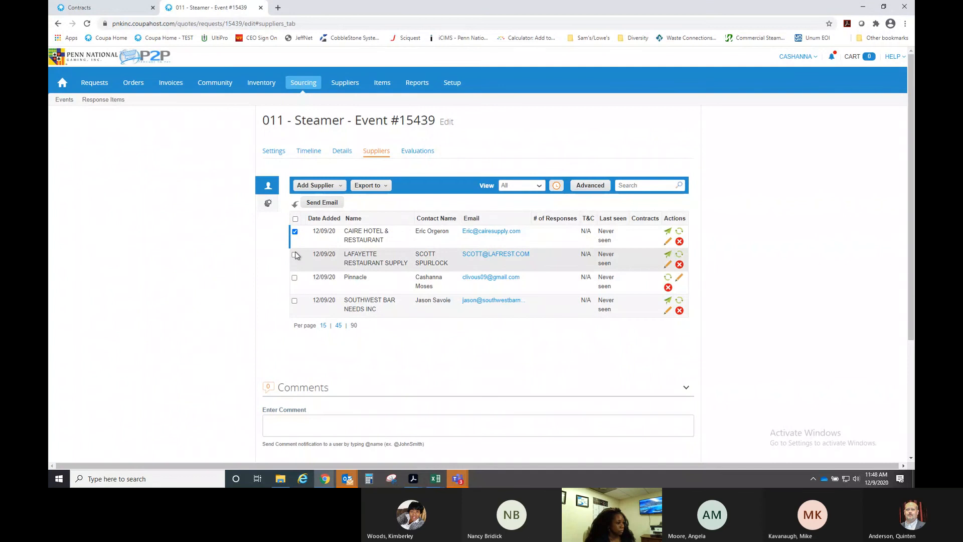
pyautogui.click(295, 255)
pyautogui.click(295, 302)
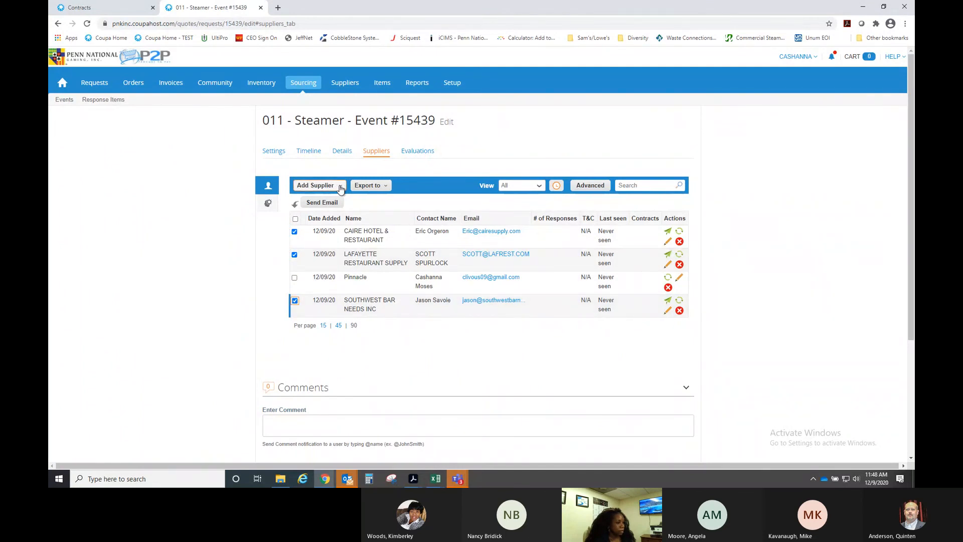
pyautogui.click(296, 232)
pyautogui.click(295, 255)
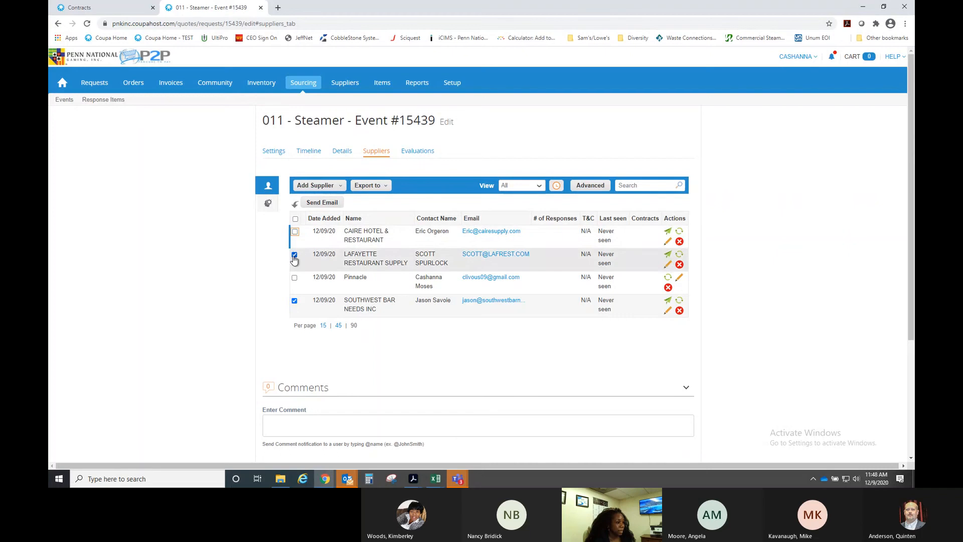
pyautogui.click(295, 301)
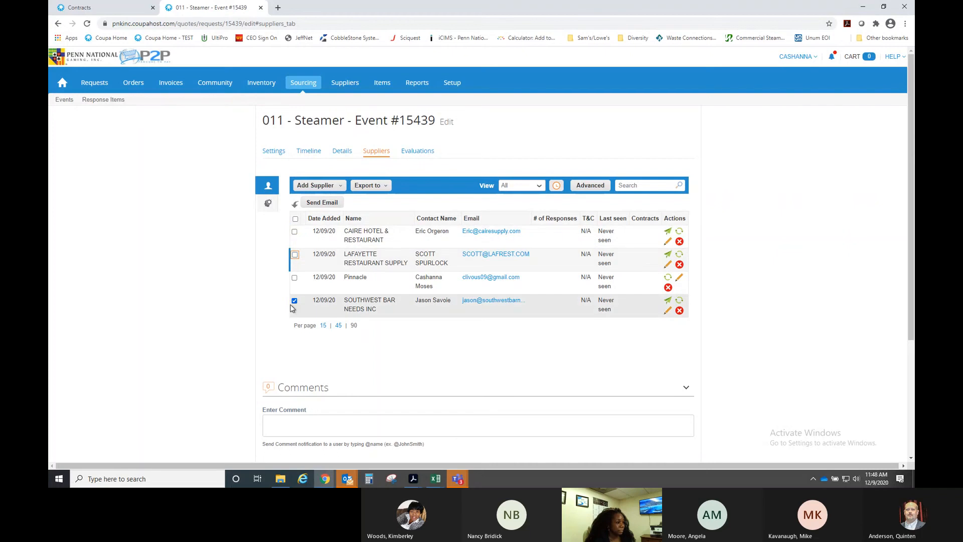
# - Delete CAIRE HOTEL, LAFAYETTE RESTAURANT SUPPLY and SOUTHWEST BAR NEEDS, leaving only Pinnacle
pyautogui.click(680, 241)
pyautogui.click(562, 276)
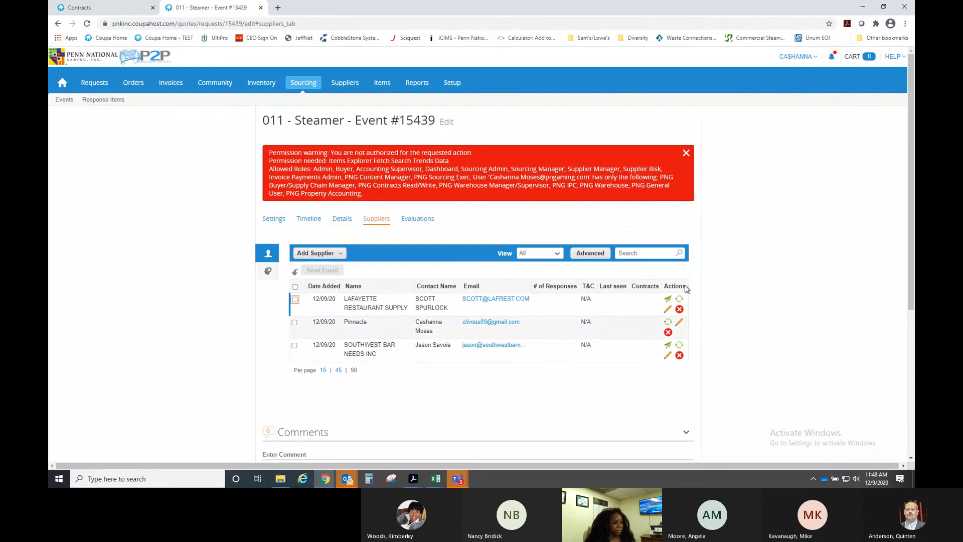
pyautogui.click(680, 303)
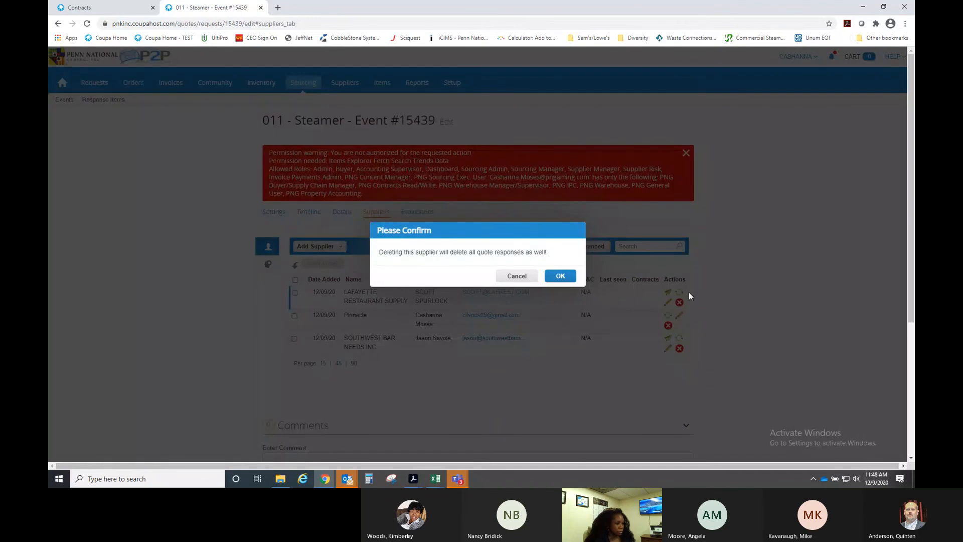
pyautogui.click(563, 277)
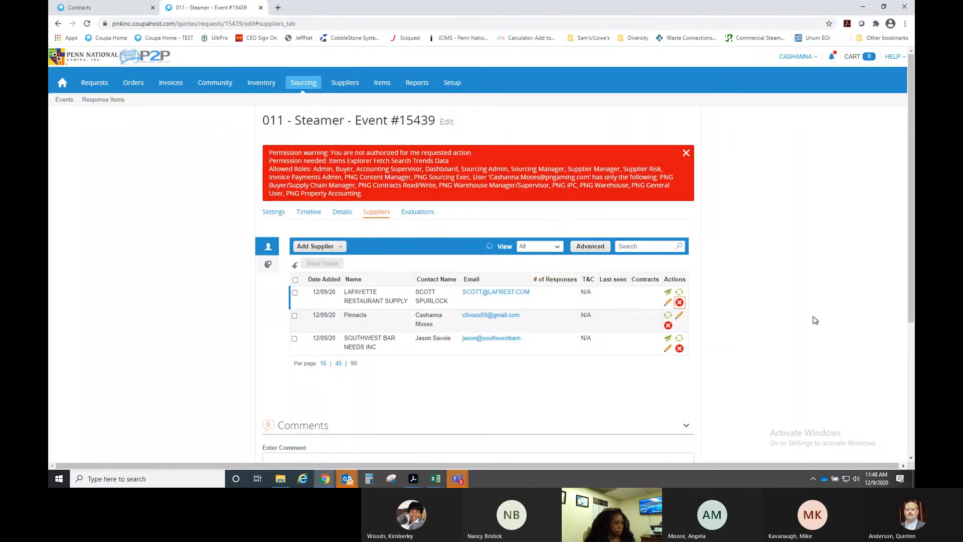
pyautogui.click(680, 284)
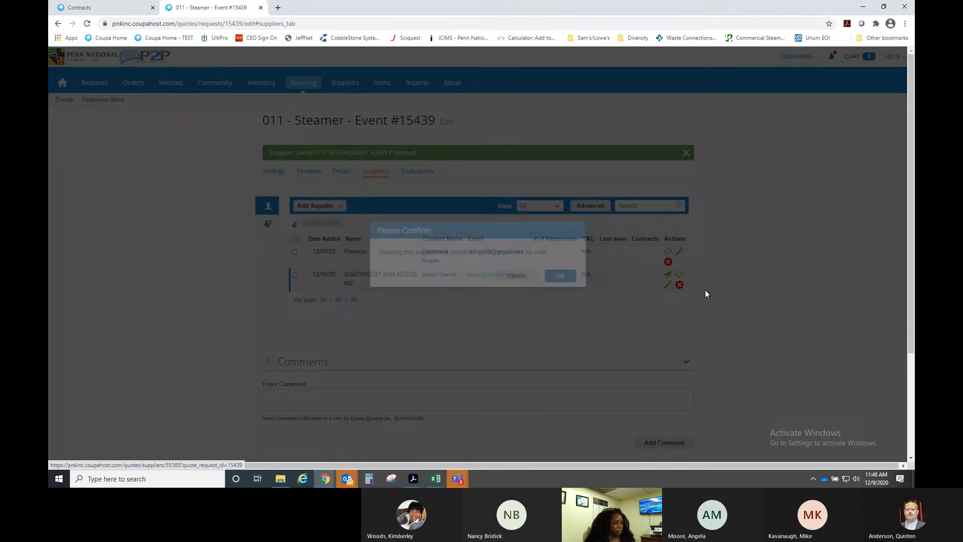
pyautogui.click(561, 276)
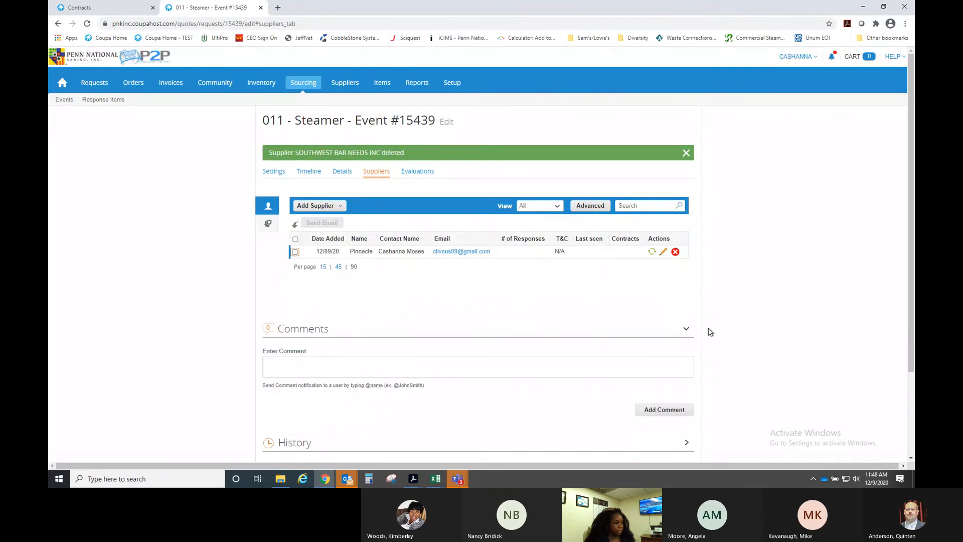
pyautogui.scroll(-3, 471, 315)
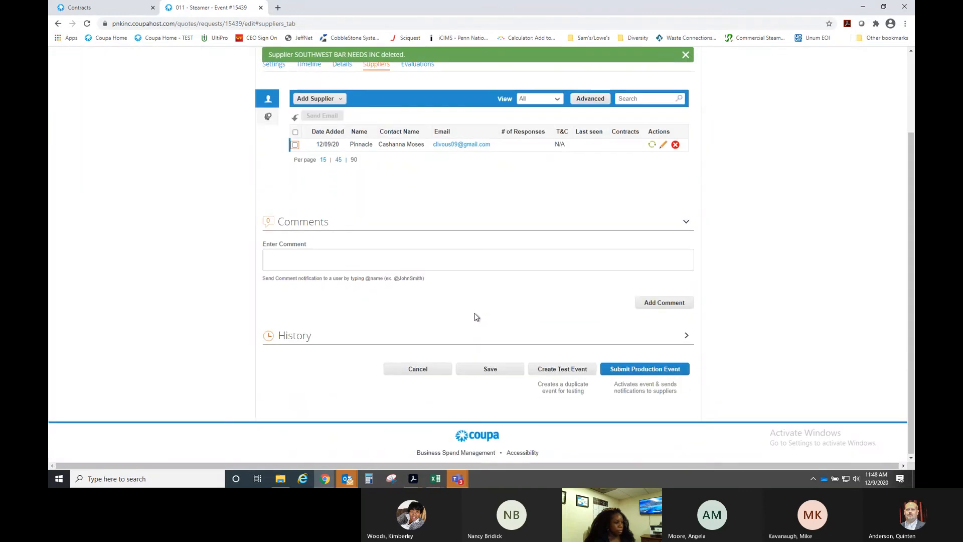
# - Launch a test event for 011 - Steamer with the saved test email as the only supplier
pyautogui.click(554, 369)
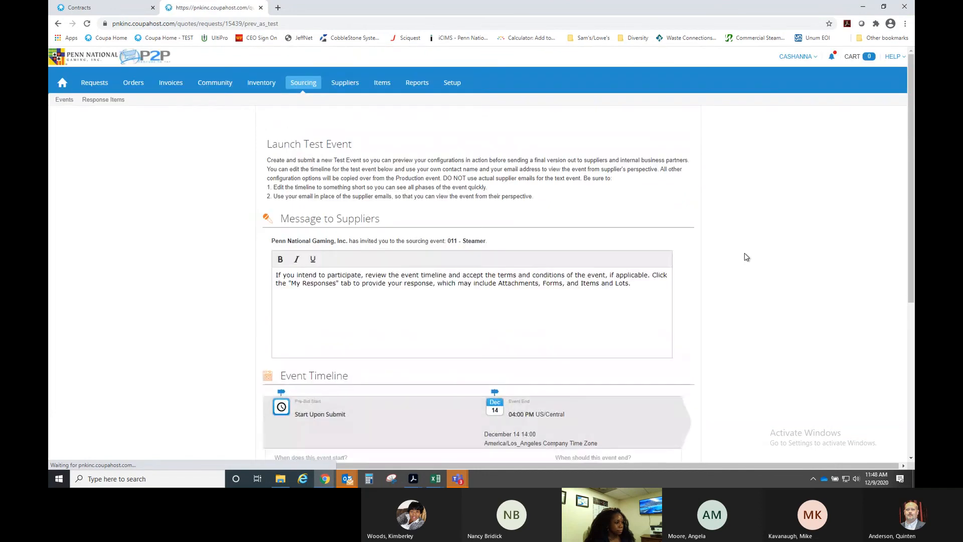
pyautogui.scroll(-5, 746, 256)
pyautogui.scroll(-1, 746, 257)
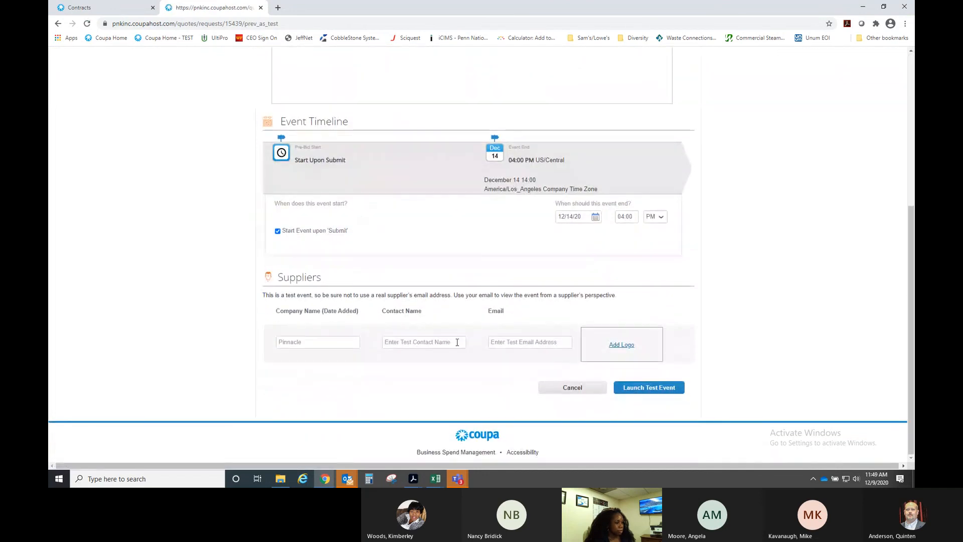
pyautogui.click(511, 342)
pyautogui.write('cli')
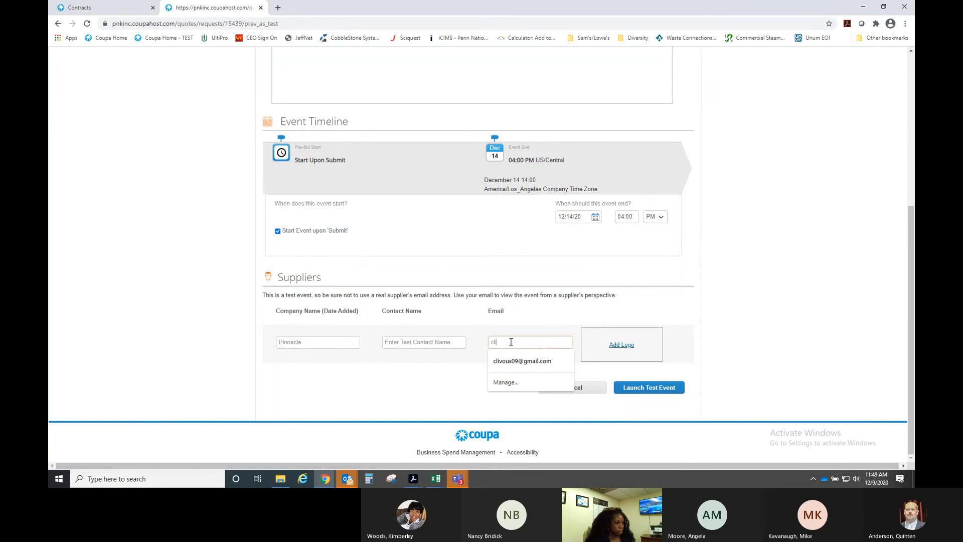
pyautogui.click(512, 362)
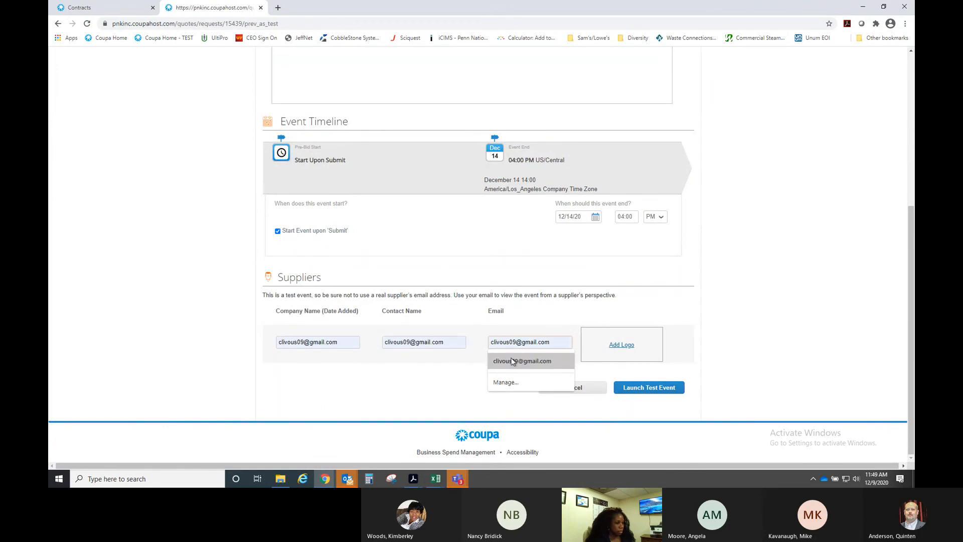
pyautogui.click(512, 361)
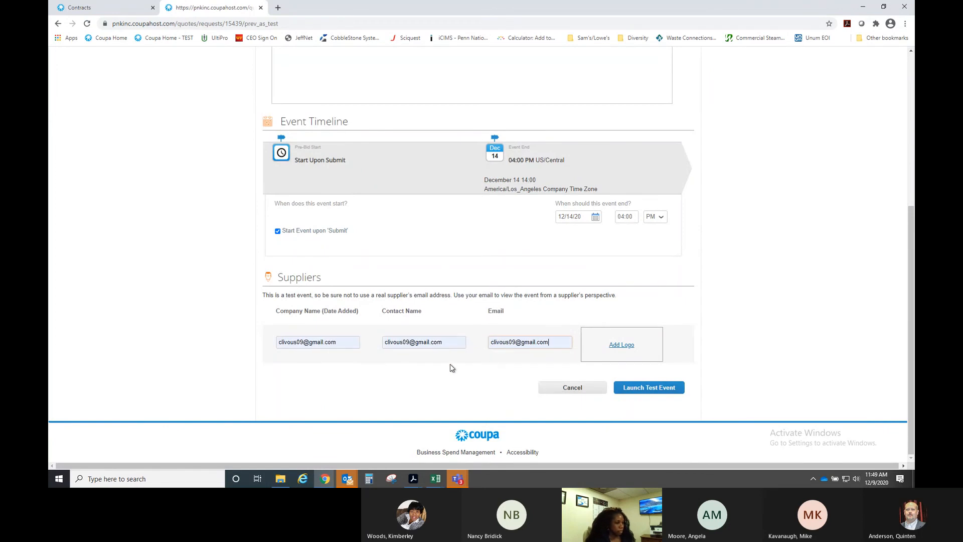
pyautogui.click(638, 389)
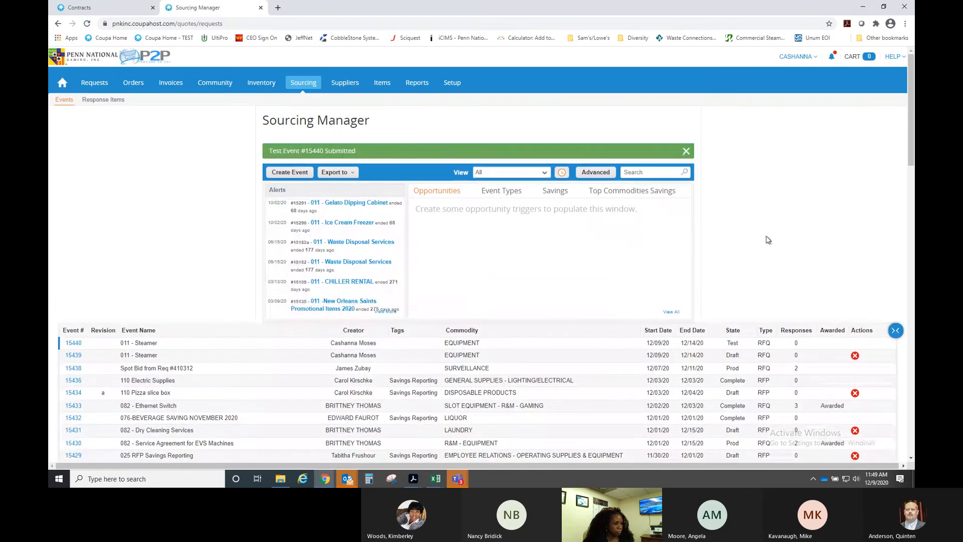
# - Open Test Event #15440 from the Sourcing Manager events table
pyautogui.scroll(-1, 767, 240)
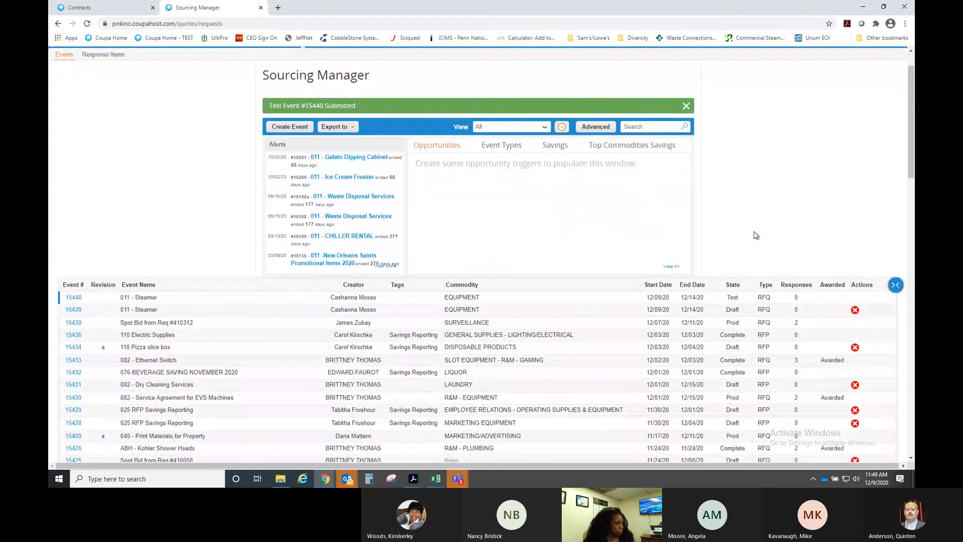
pyautogui.click(74, 298)
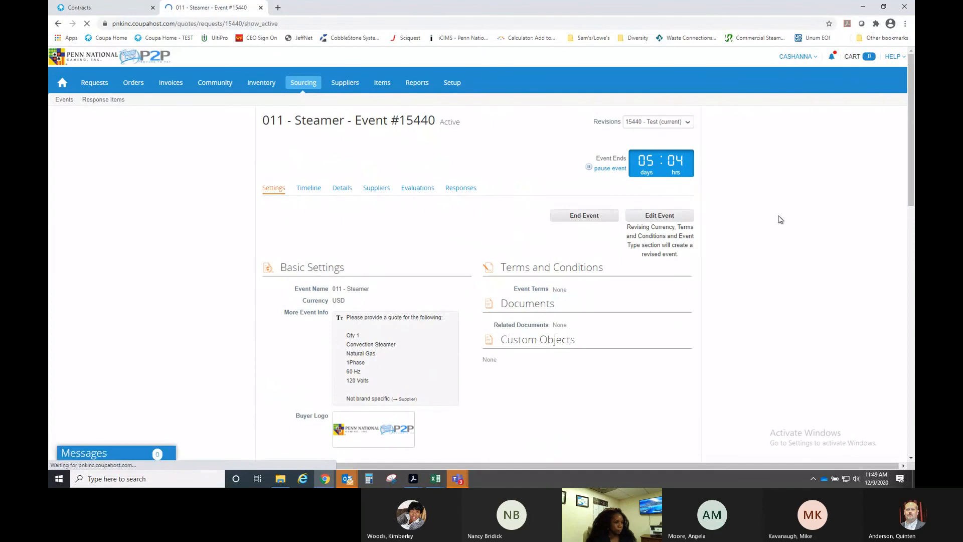
# - Check Test Event #15440's revisions list without changing it, and scroll through its settings
pyautogui.scroll(-1, 789, 239)
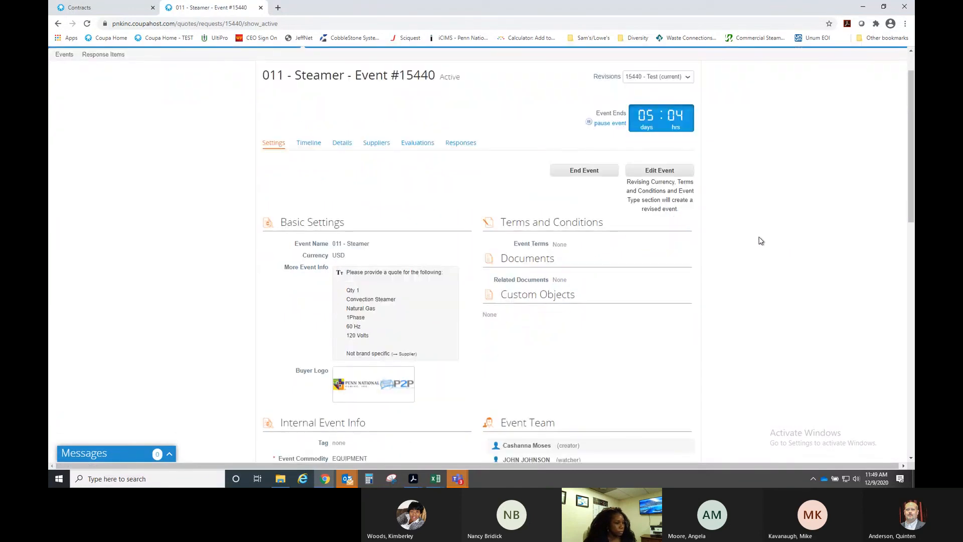
pyautogui.click(687, 77)
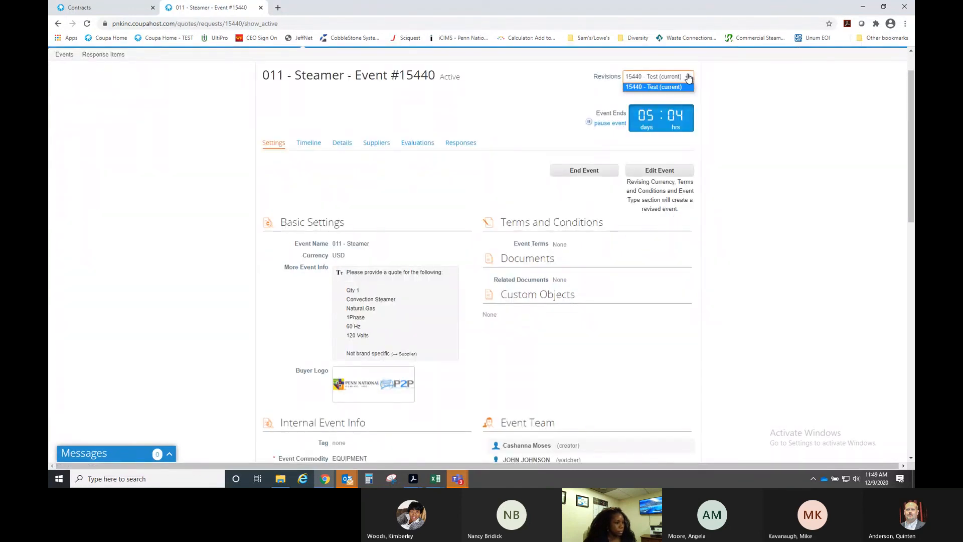
pyautogui.click(688, 76)
pyautogui.scroll(-4, 753, 180)
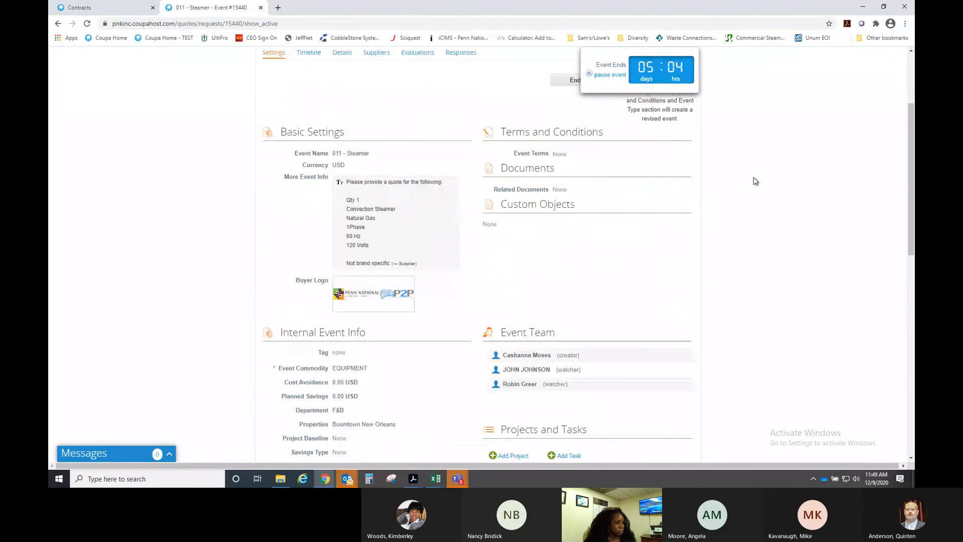
pyautogui.scroll(-5, 755, 181)
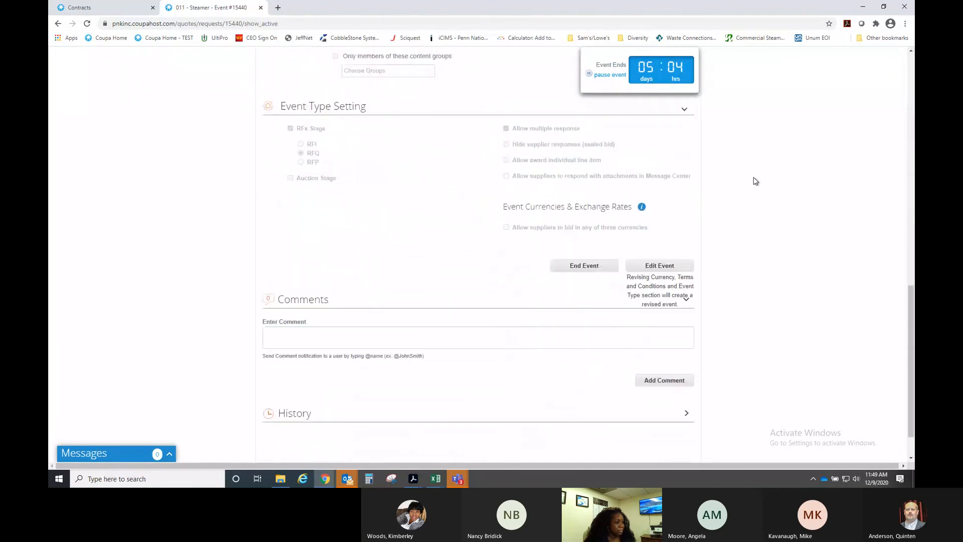
pyautogui.scroll(10, 756, 181)
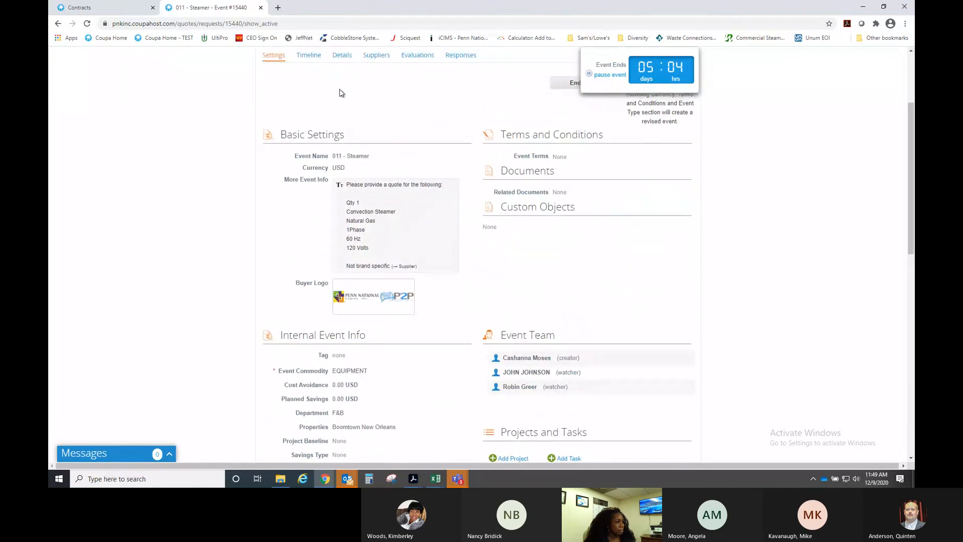
# - Review the event's timeline, then its details down to the Convection Steamer item
pyautogui.click(319, 100)
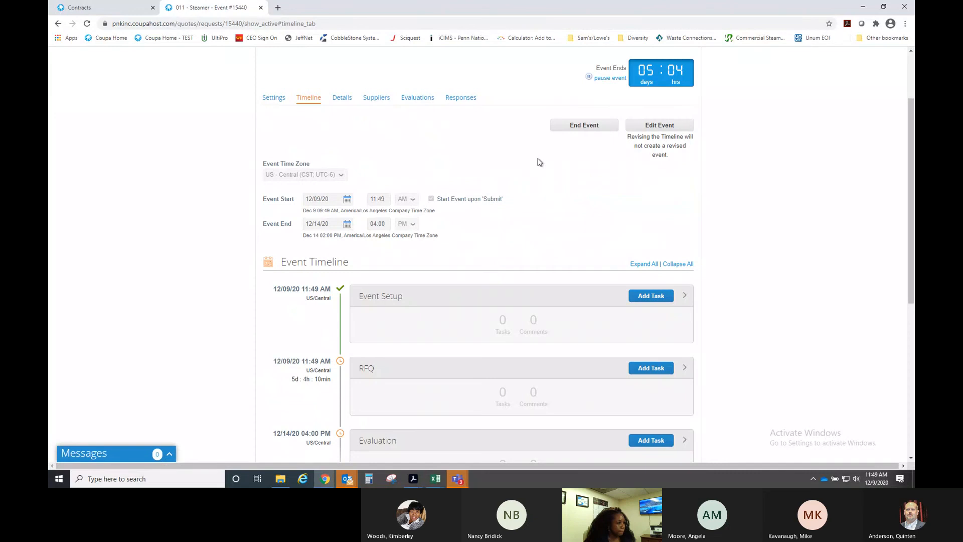
pyautogui.scroll(-1, 521, 170)
pyautogui.scroll(3, 436, 159)
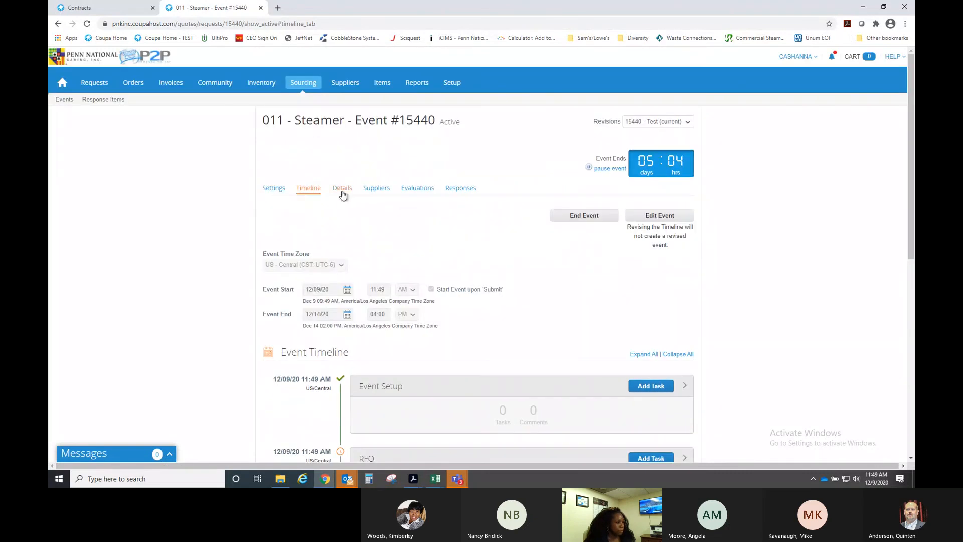
pyautogui.click(342, 189)
pyautogui.scroll(-5, 420, 213)
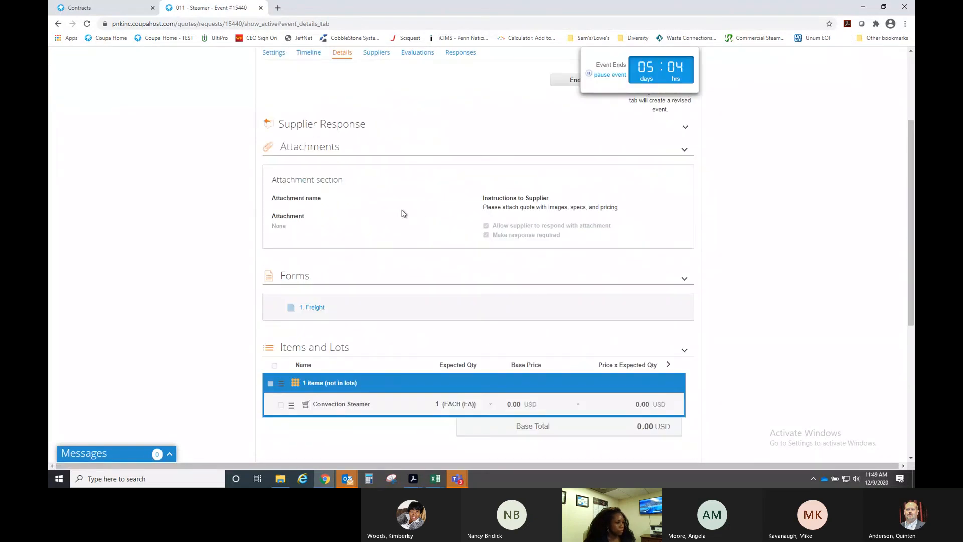
pyautogui.scroll(-3, 403, 213)
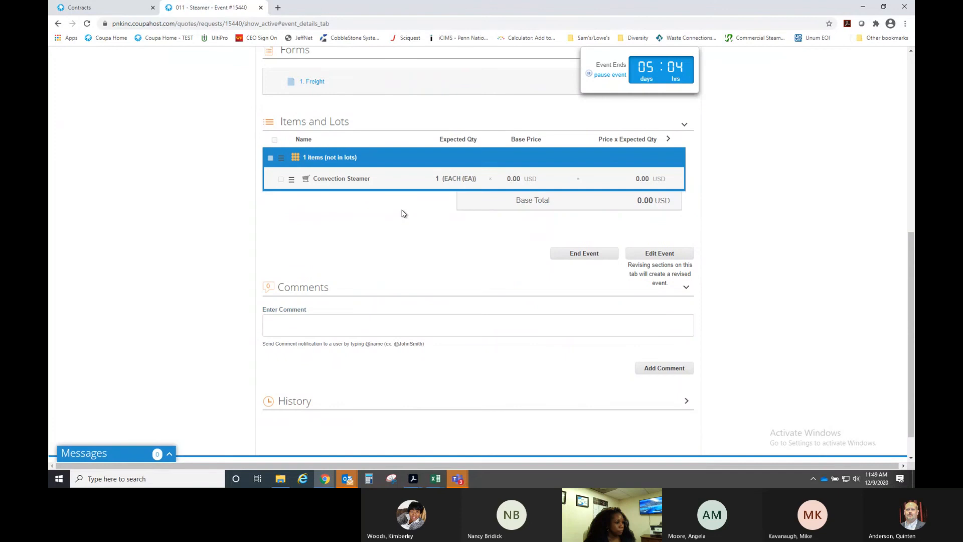
pyautogui.scroll(5, 399, 208)
pyautogui.scroll(1, 382, 120)
# - Re-send the invitation to the single test-email supplier, then check responses (none yet, 0.00 USD)
pyautogui.click(382, 100)
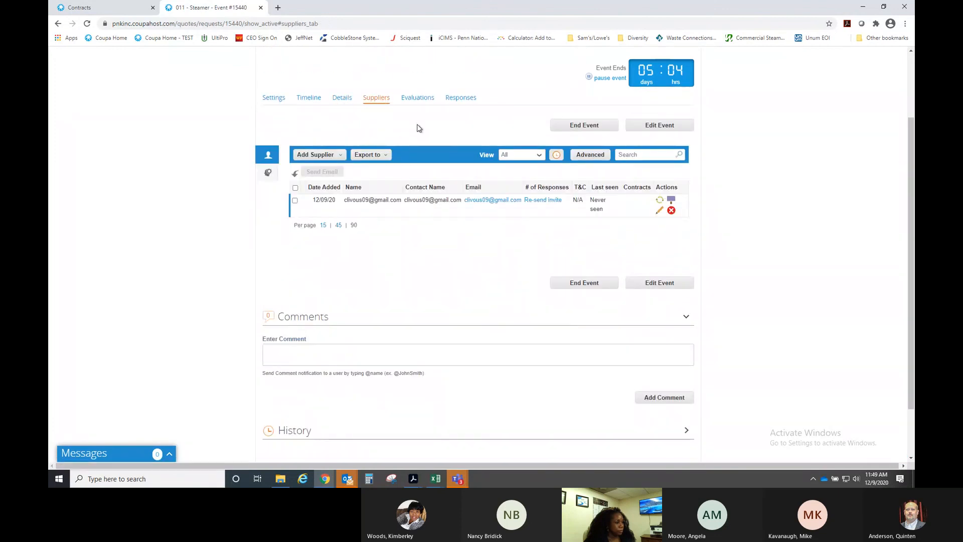
pyautogui.click(552, 201)
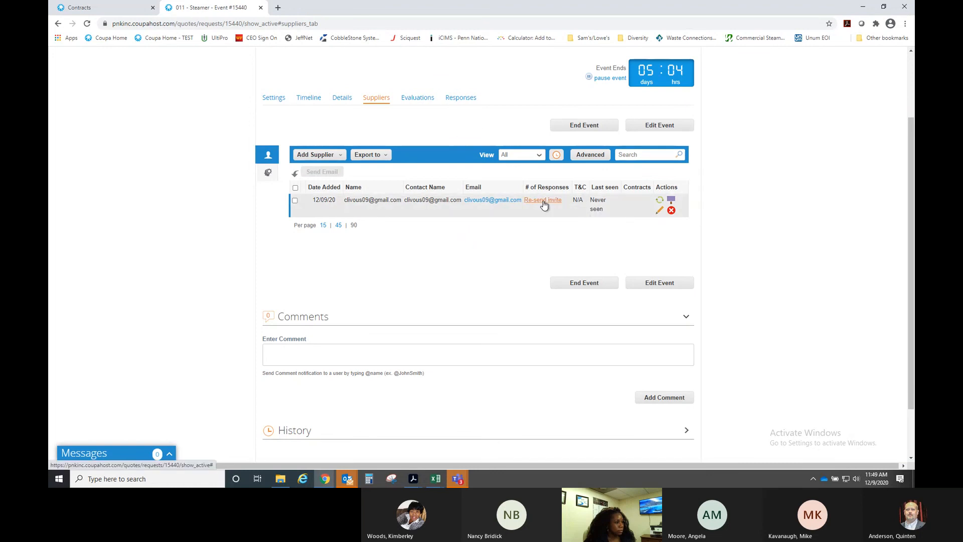
pyautogui.click(544, 201)
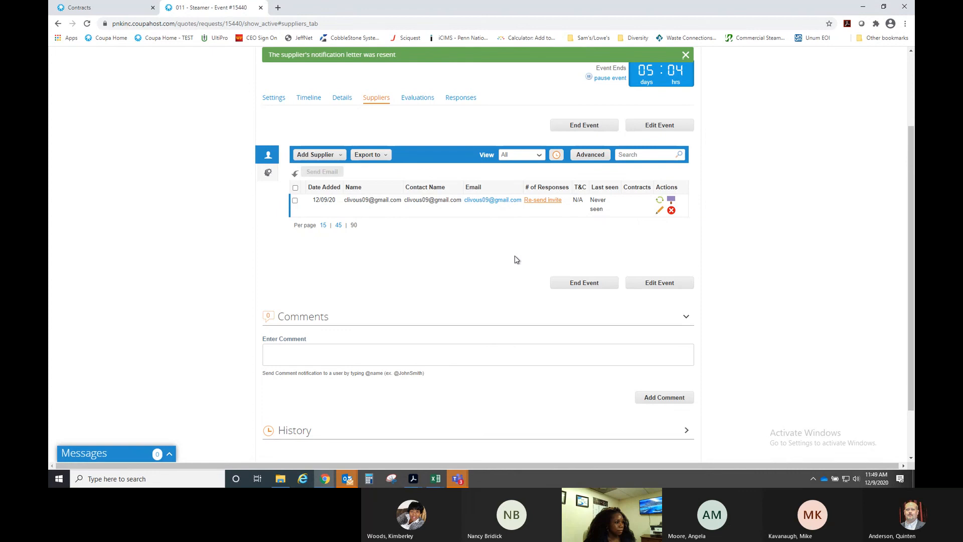
pyautogui.click(450, 101)
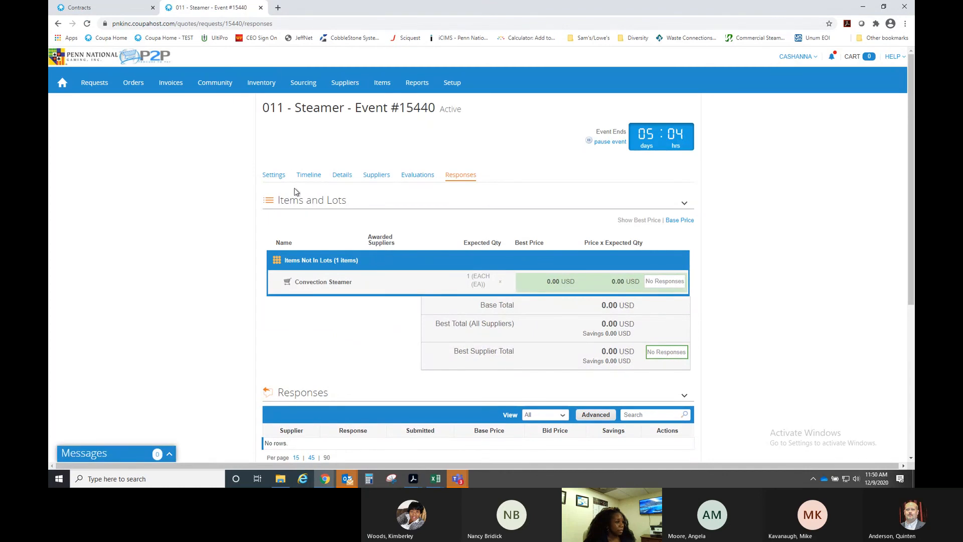
# - Edit Event #15440 from Settings as a revised draft and view its single test supplier
pyautogui.click(274, 175)
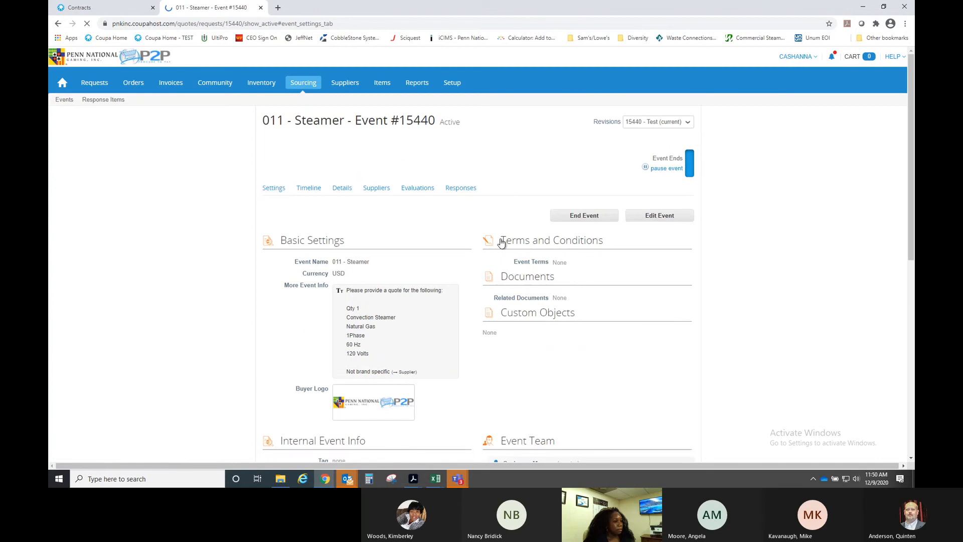
pyautogui.click(665, 219)
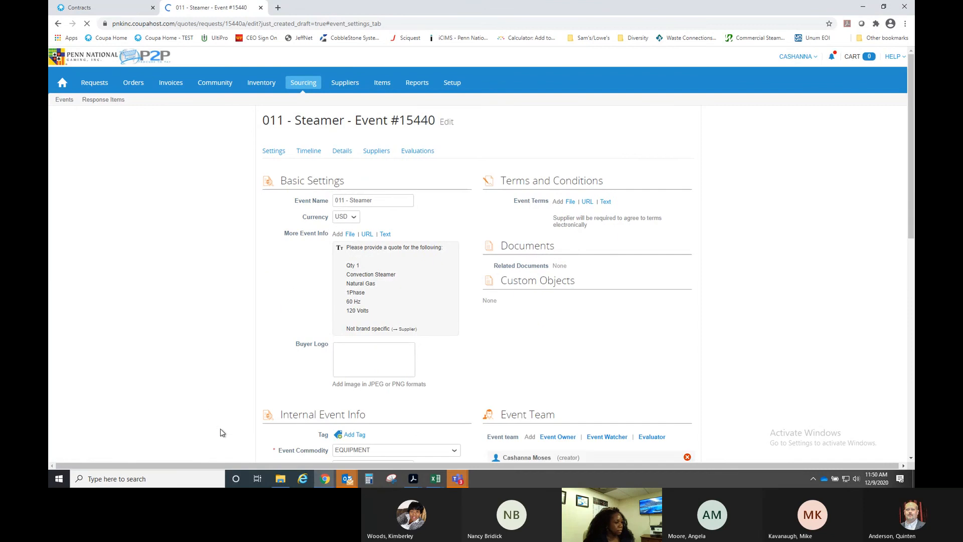
pyautogui.scroll(-5, 791, 293)
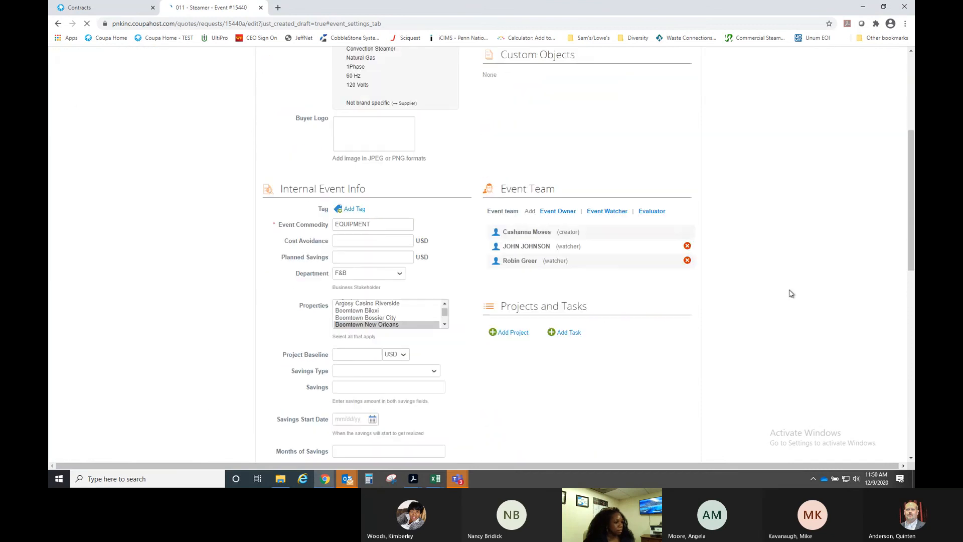
pyautogui.scroll(-7, 724, 296)
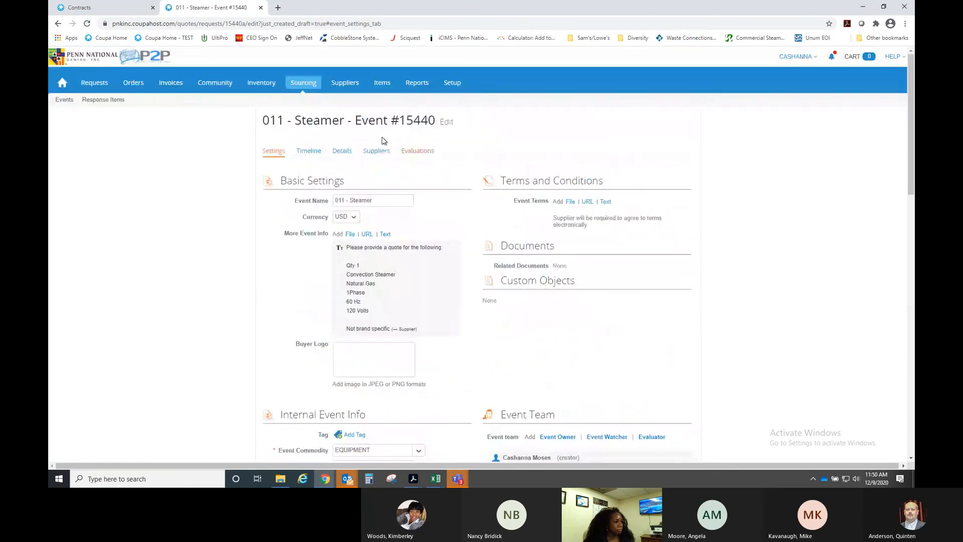
pyautogui.click(376, 151)
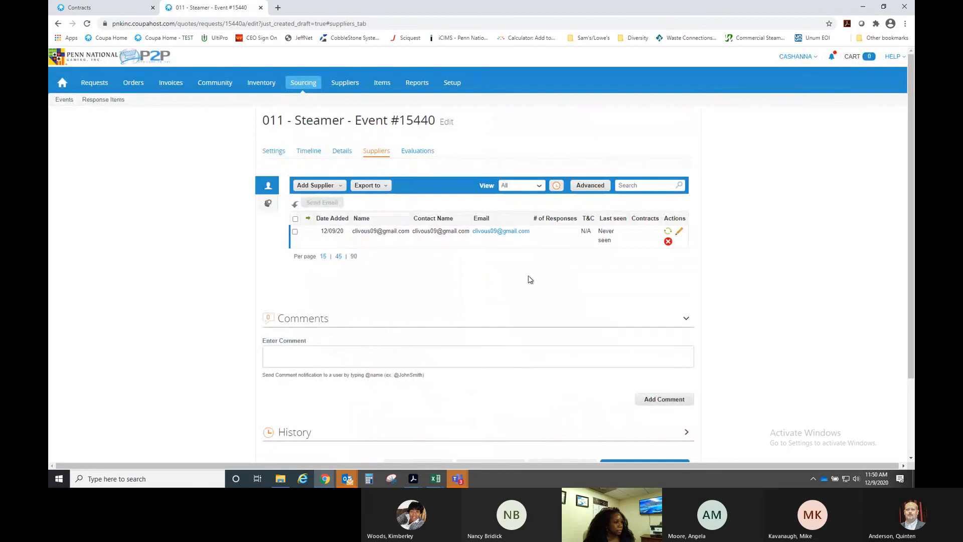
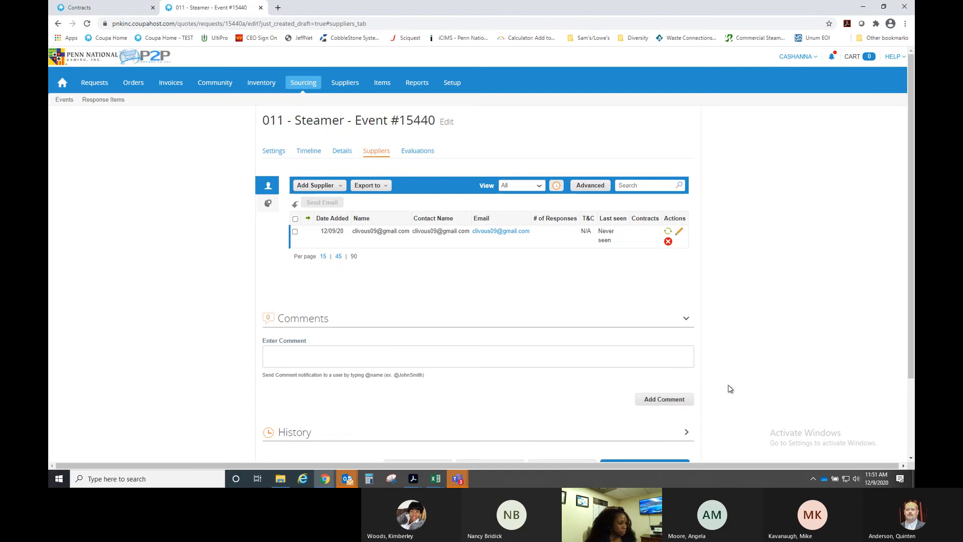
# - Show the thumbnails of the open Outlook windows from the taskbar
pyautogui.click(348, 479)
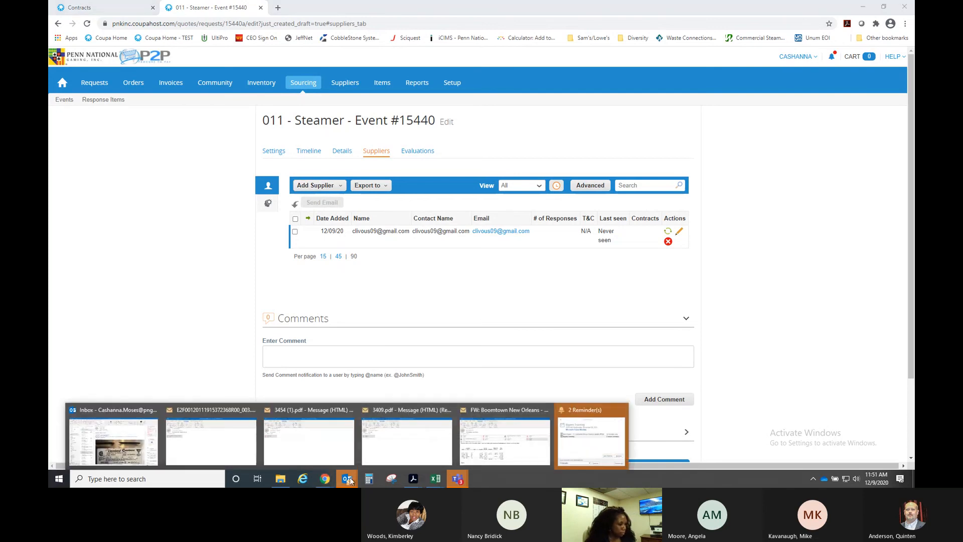
# - In the Outlook Inbox sorted by date, select the forwarded Steamer invitation and download its pictures
pyautogui.click(110, 408)
pyautogui.click(255, 100)
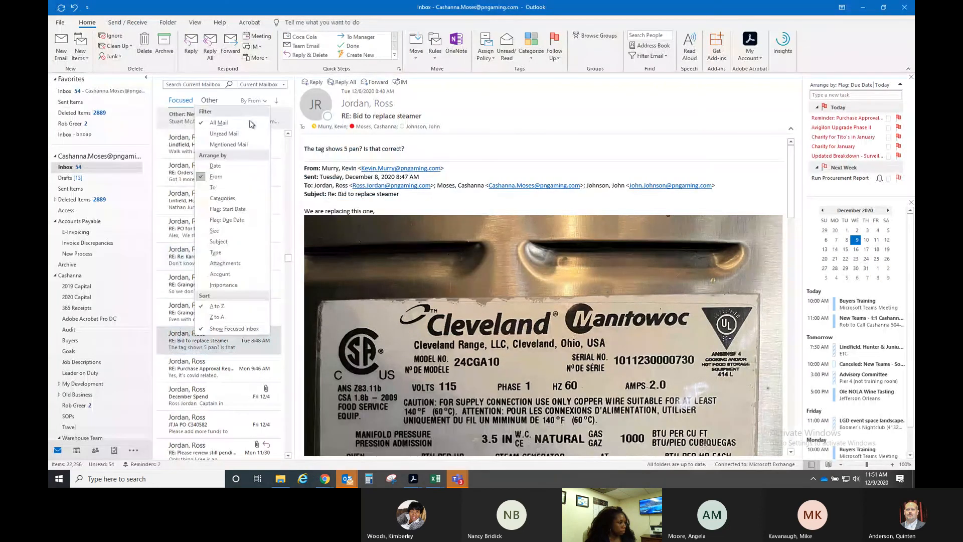
pyautogui.click(274, 164)
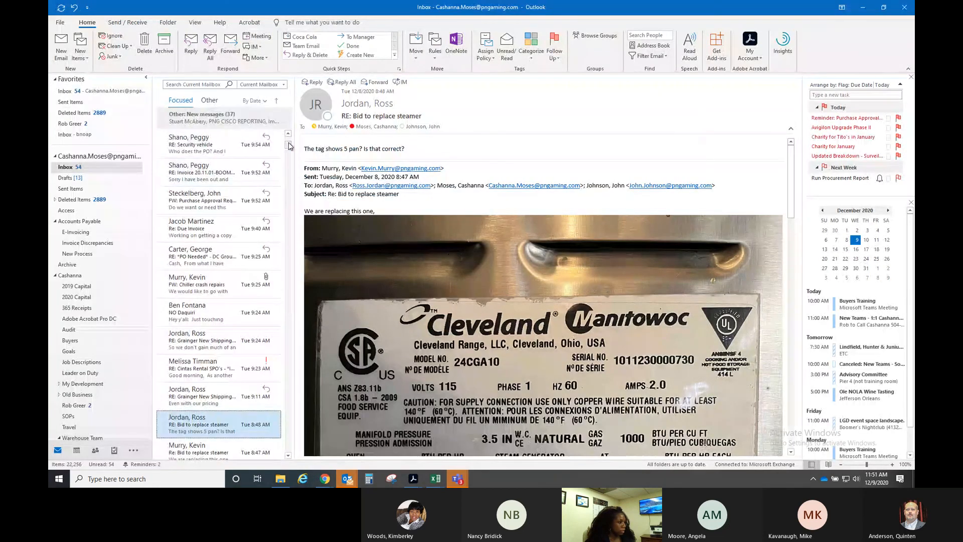
pyautogui.moveTo(288, 145); pyautogui.dragTo(288, 131)
pyautogui.click(227, 158)
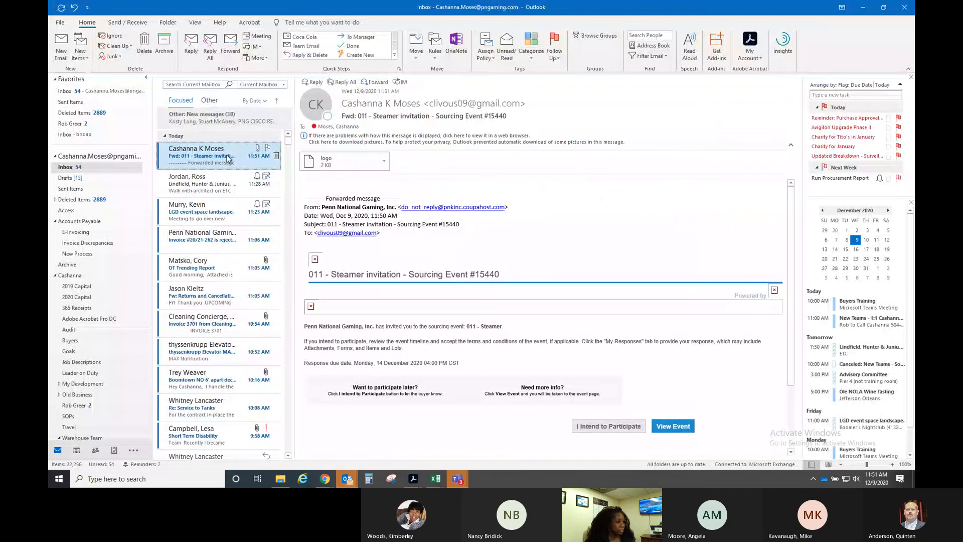
pyautogui.click(412, 141)
pyautogui.click(431, 149)
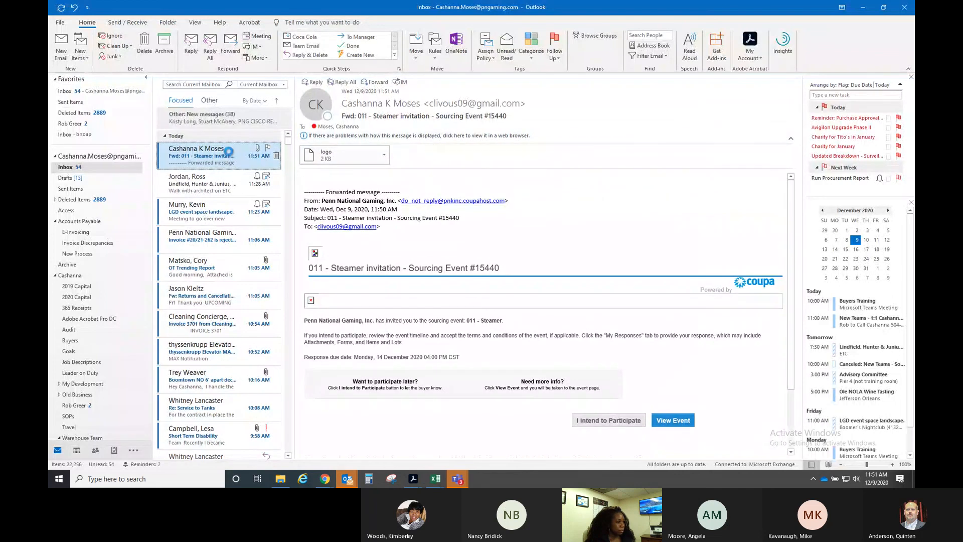
# - Open the invitation in its own window and launch the event through View Event
pyautogui.doubleClick(228, 151)
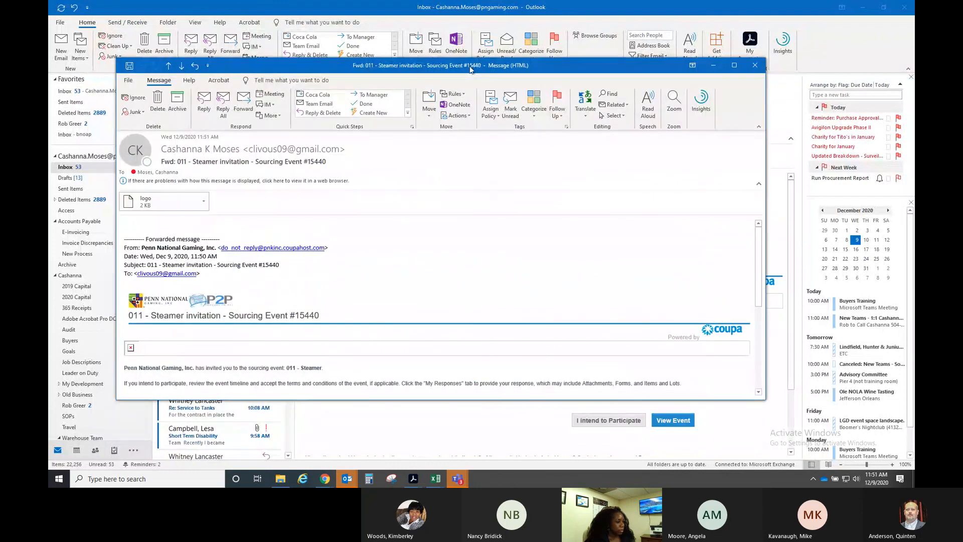
pyautogui.scroll(-5, 477, 252)
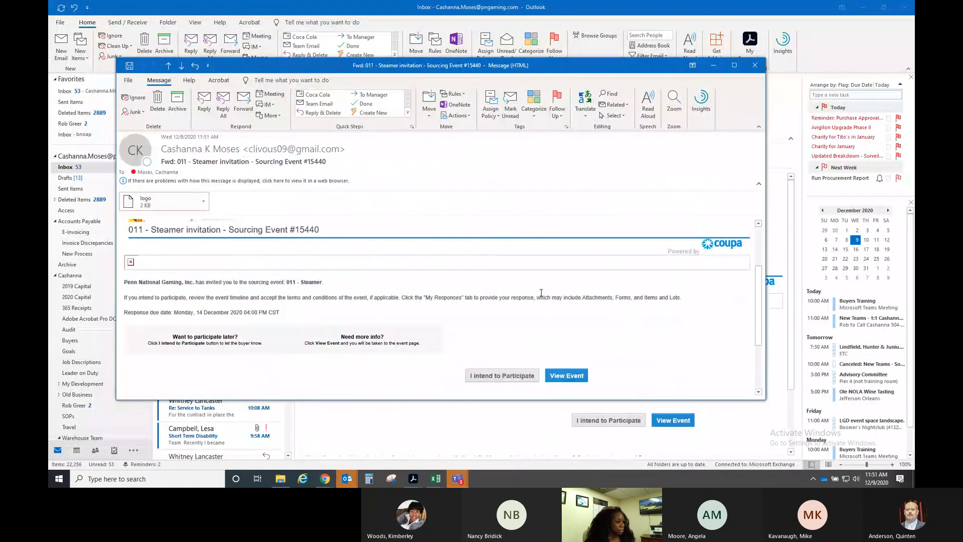
pyautogui.scroll(2, 447, 327)
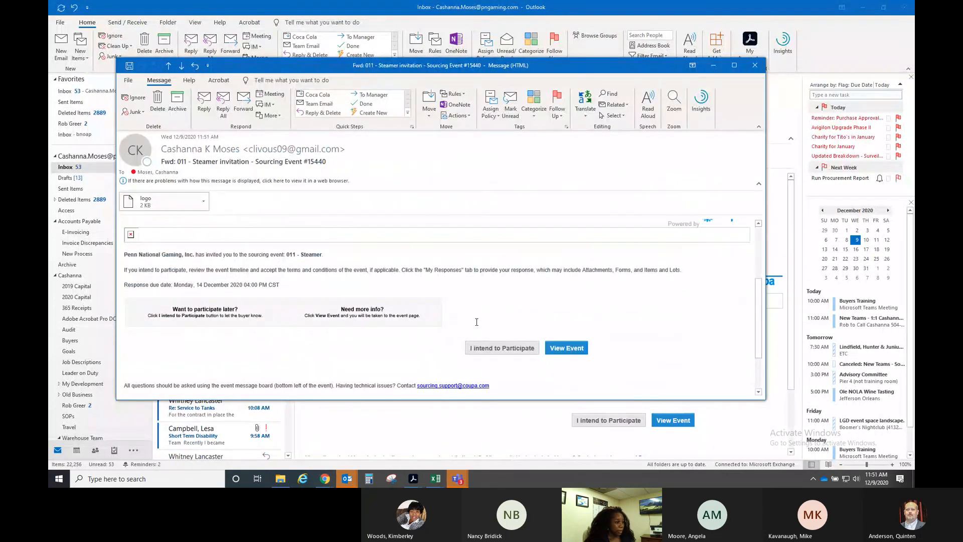
pyautogui.scroll(4, 476, 321)
pyautogui.scroll(-6, 571, 325)
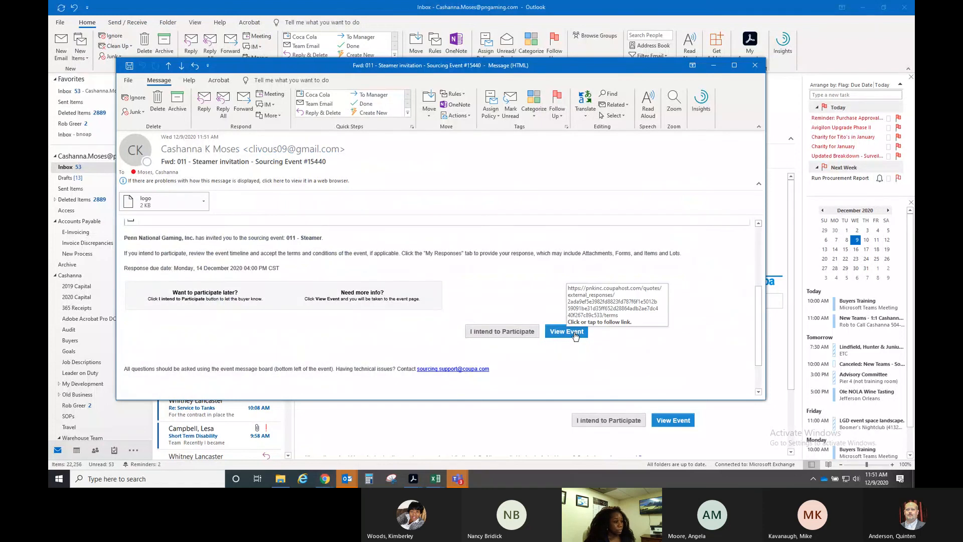
pyautogui.click(576, 335)
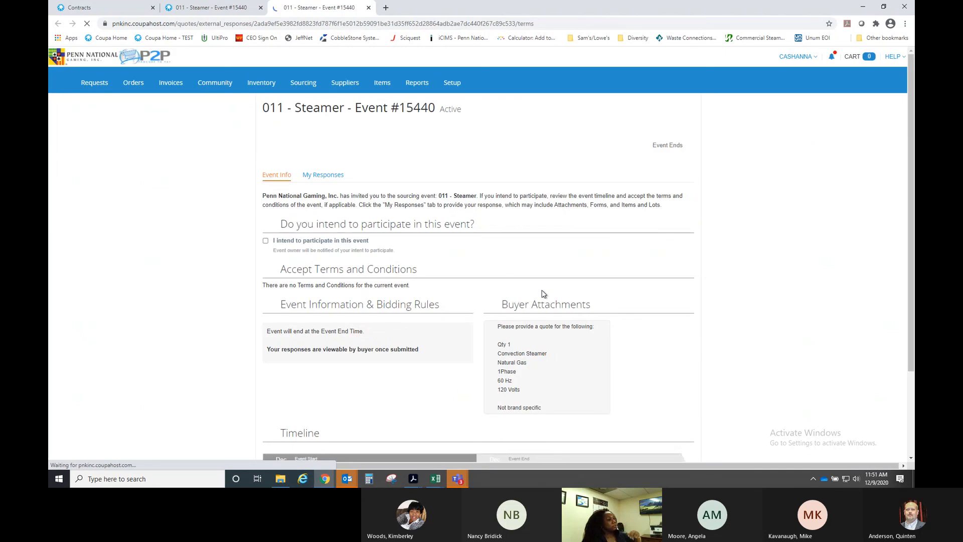
# - Scroll through the supplier-side Event Info page and start entering a response
pyautogui.scroll(-1, 667, 265)
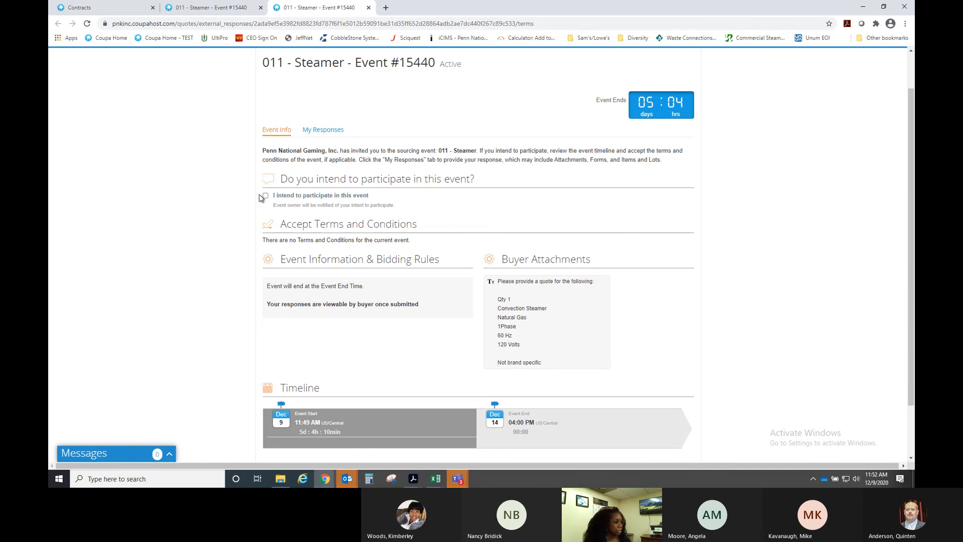
pyautogui.scroll(-2, 700, 241)
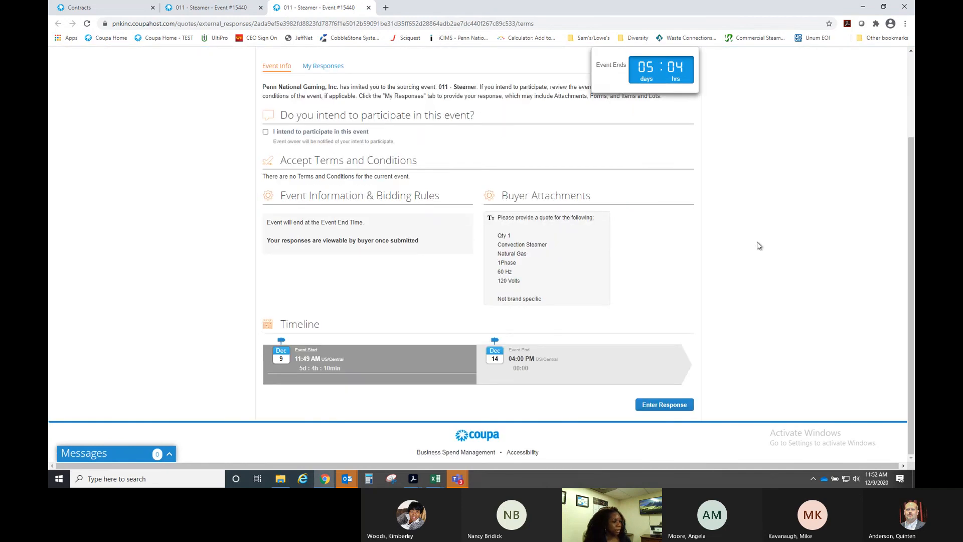
pyautogui.scroll(1, 756, 243)
pyautogui.scroll(-1, 758, 245)
pyautogui.click(667, 405)
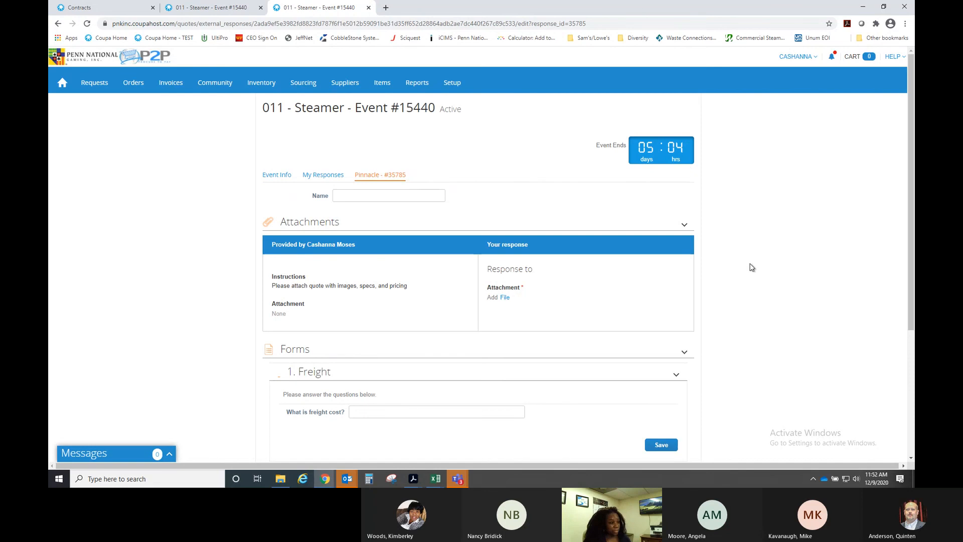
# - Review the response form's freight cost question and Convection Steamer price field
pyautogui.scroll(-1, 752, 267)
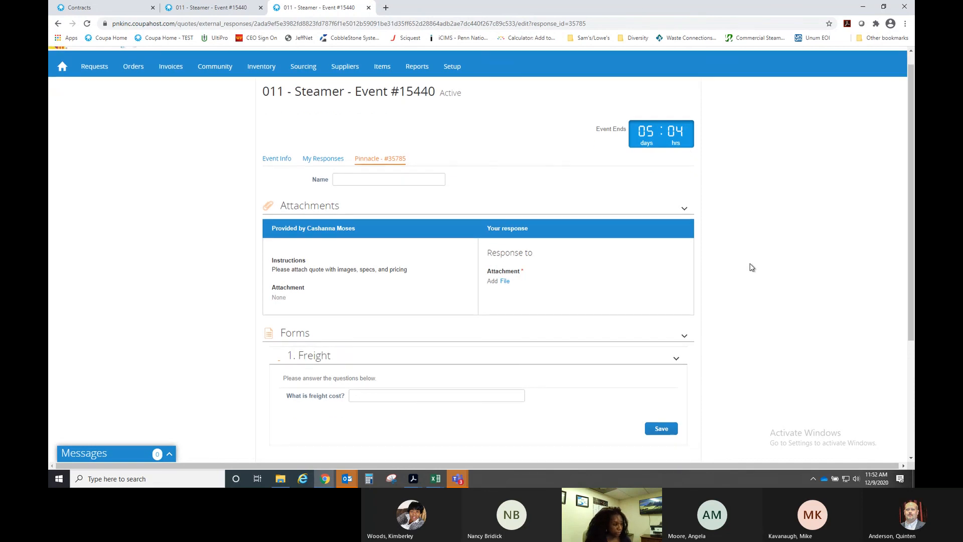
pyautogui.scroll(-1, 751, 267)
pyautogui.scroll(2, 752, 266)
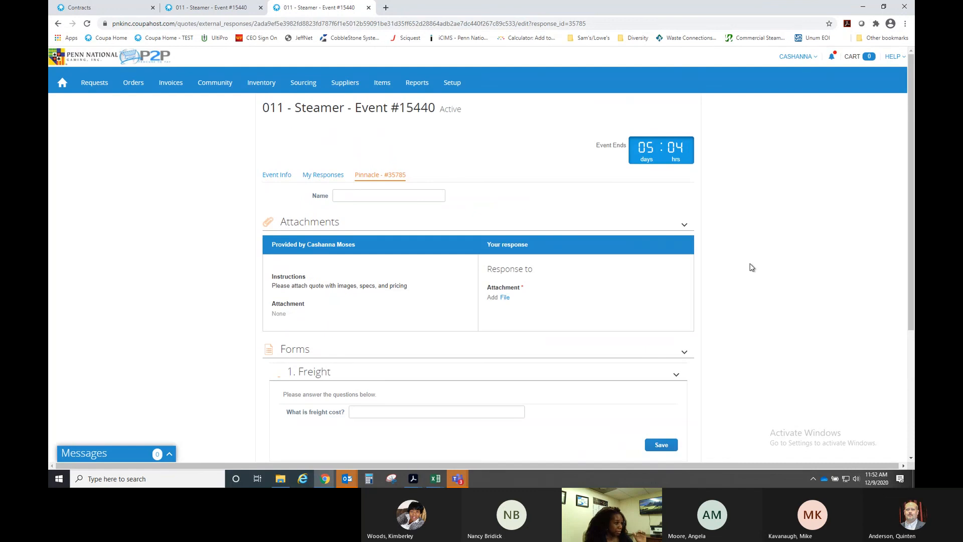
pyautogui.scroll(-1, 752, 266)
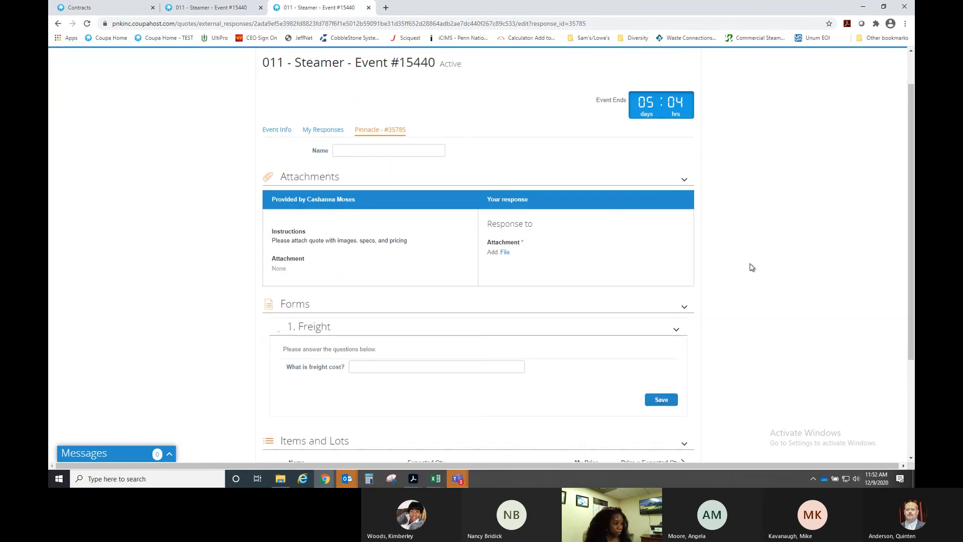
pyautogui.scroll(-3, 752, 267)
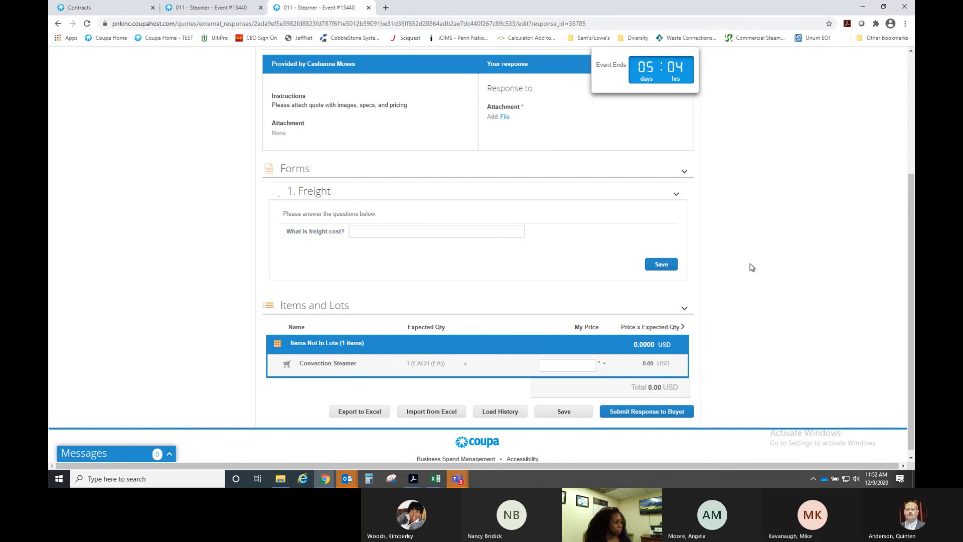
pyautogui.scroll(1, 752, 267)
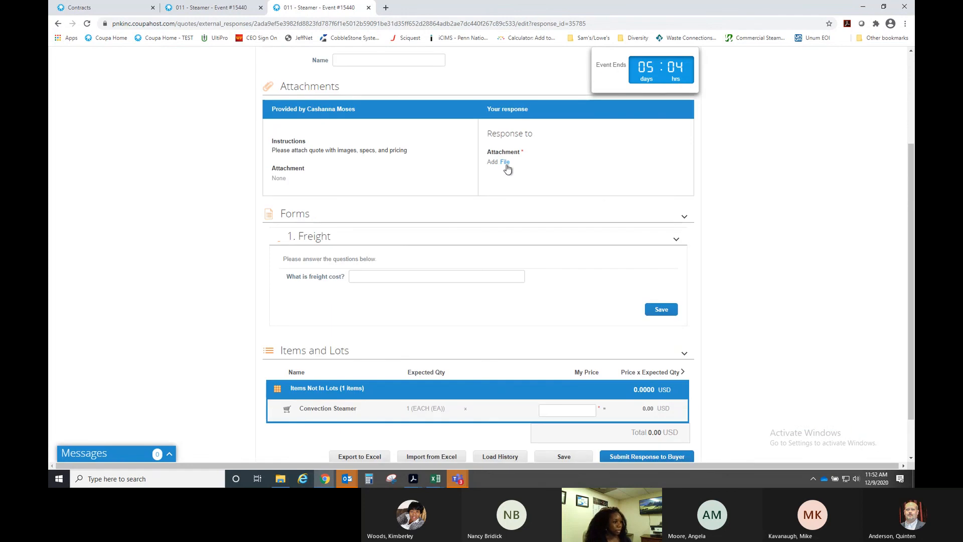
pyautogui.click(402, 277)
pyautogui.scroll(-2, 814, 254)
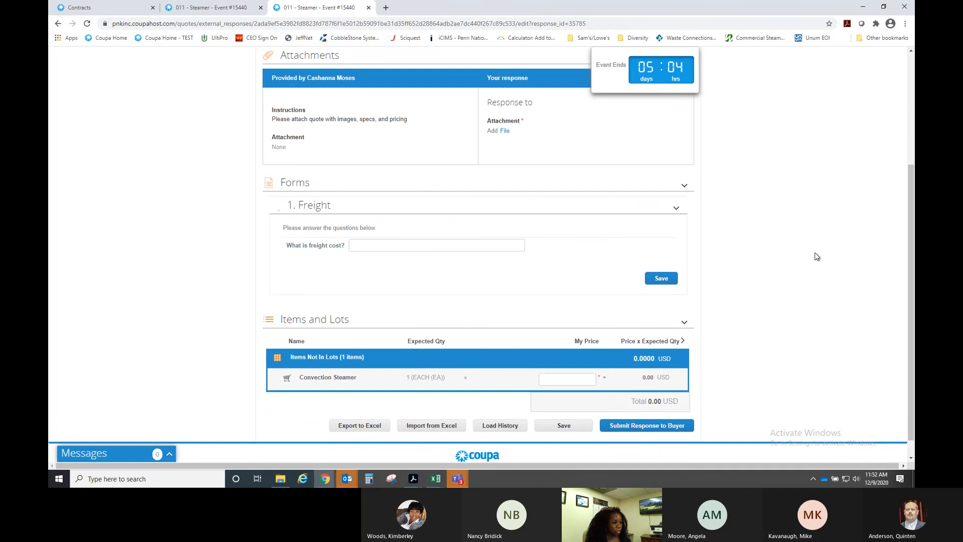
pyautogui.click(568, 362)
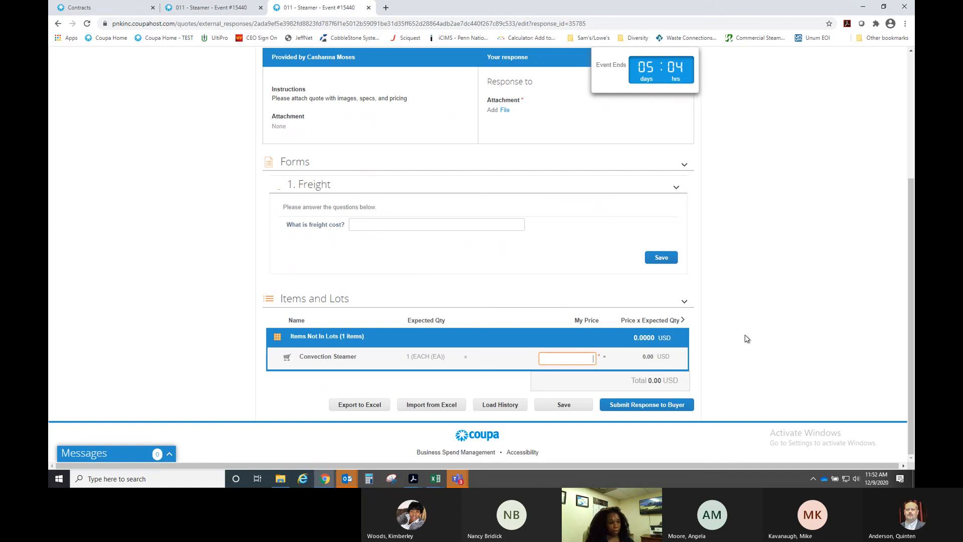
# - Leave the form for My Responses, which lists two working responses at 0.00
pyautogui.scroll(4, 747, 339)
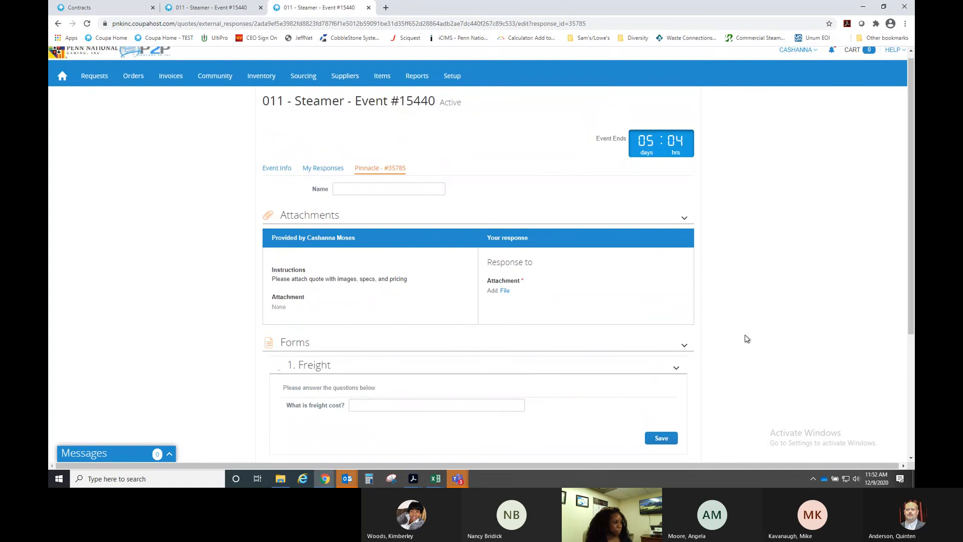
pyautogui.scroll(-1, 747, 338)
pyautogui.scroll(-1, 572, 287)
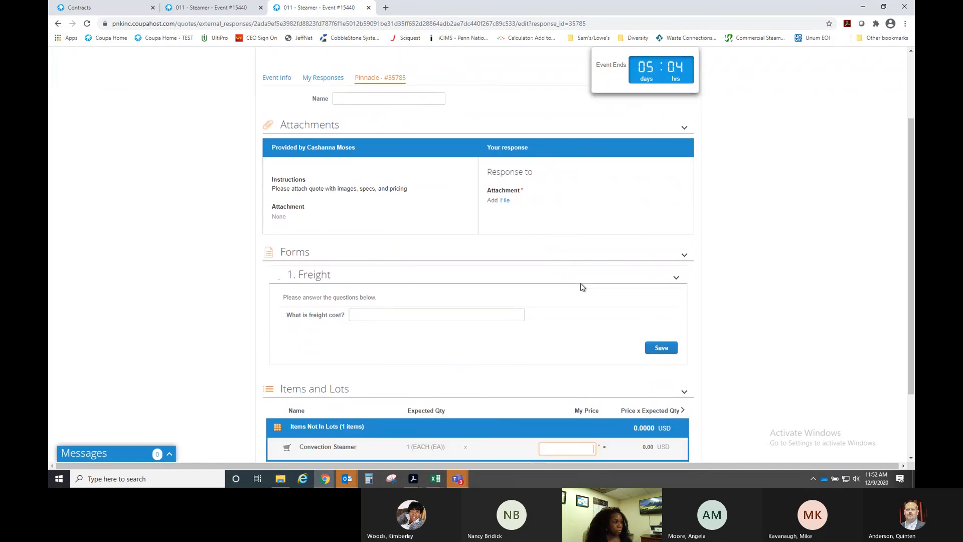
pyautogui.scroll(-2, 776, 278)
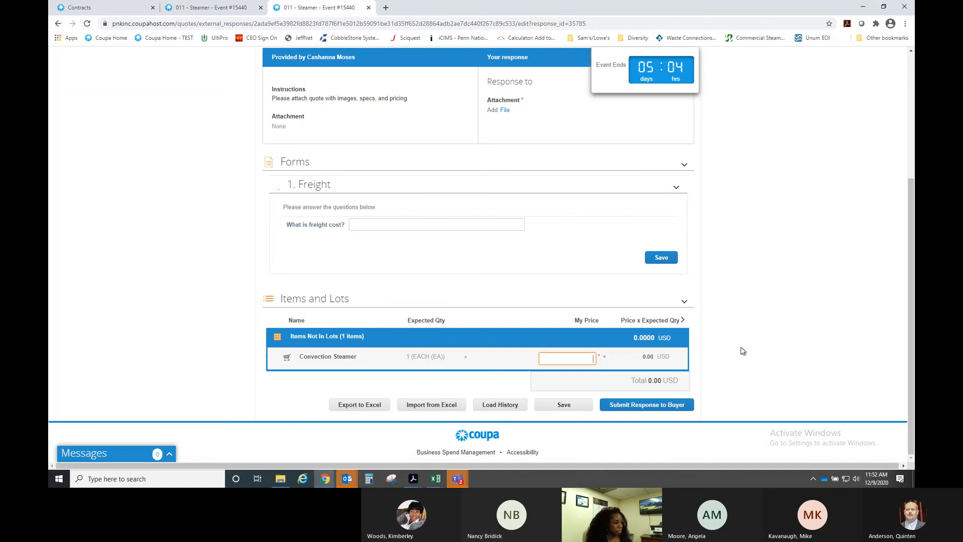
pyautogui.scroll(1, 743, 351)
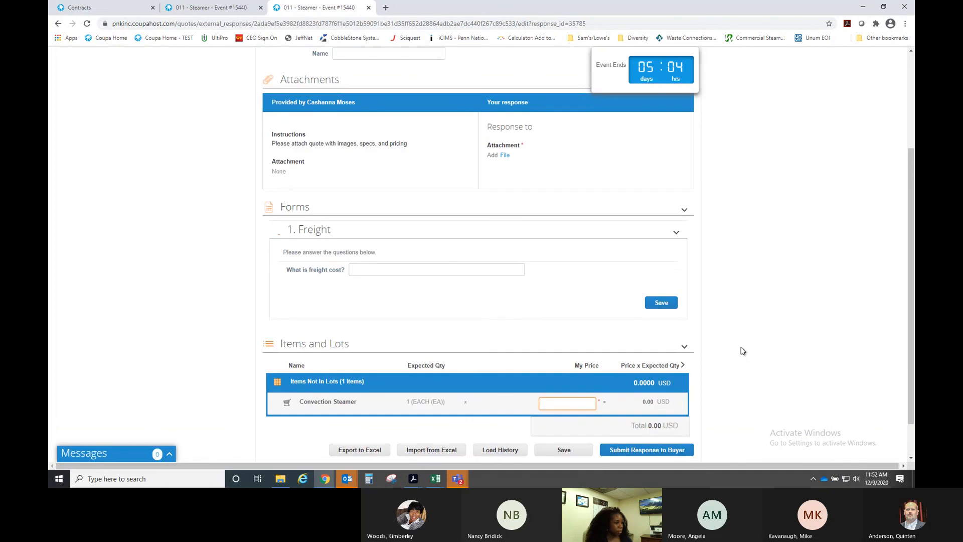
pyautogui.scroll(3, 743, 351)
pyautogui.click(317, 176)
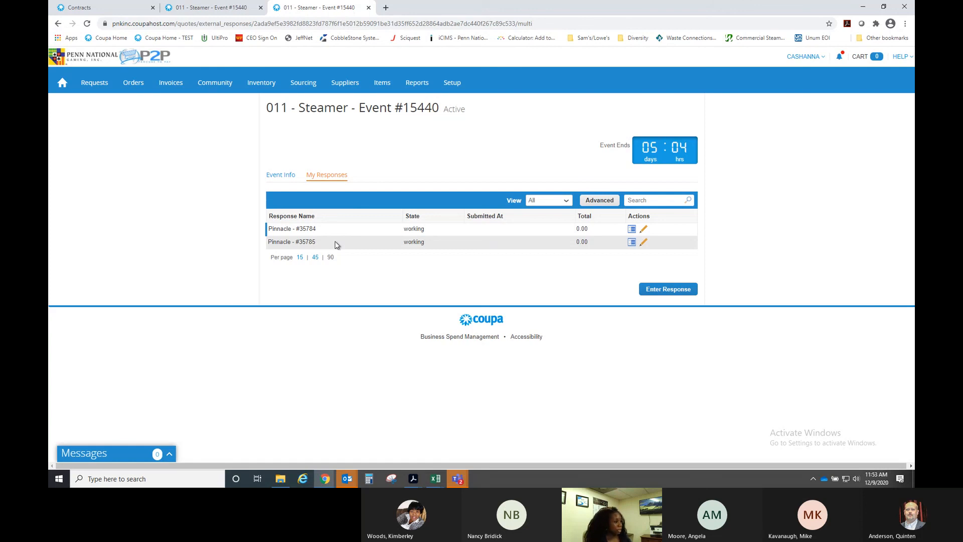
# - Read through the supplier's Event Info page, then close that preview tab
pyautogui.click(282, 176)
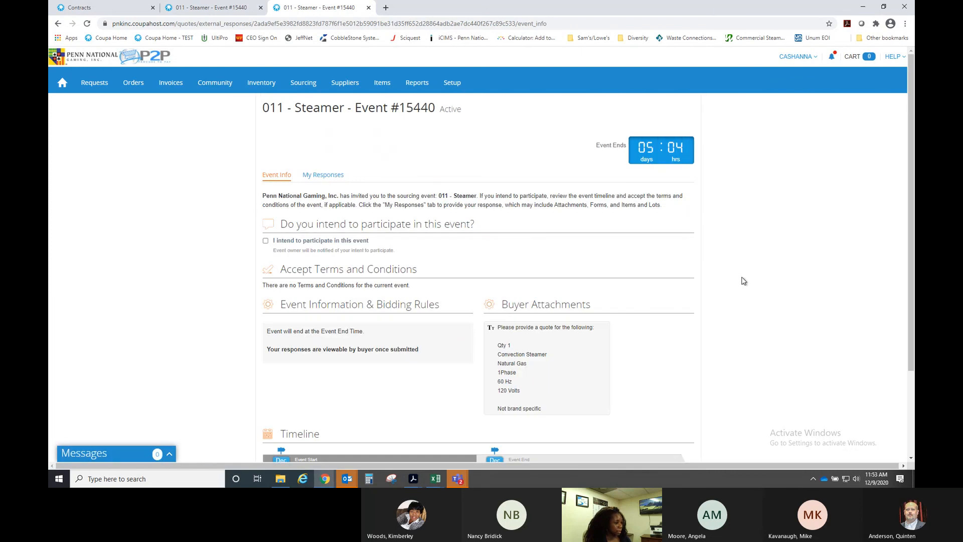
pyautogui.scroll(-3, 744, 281)
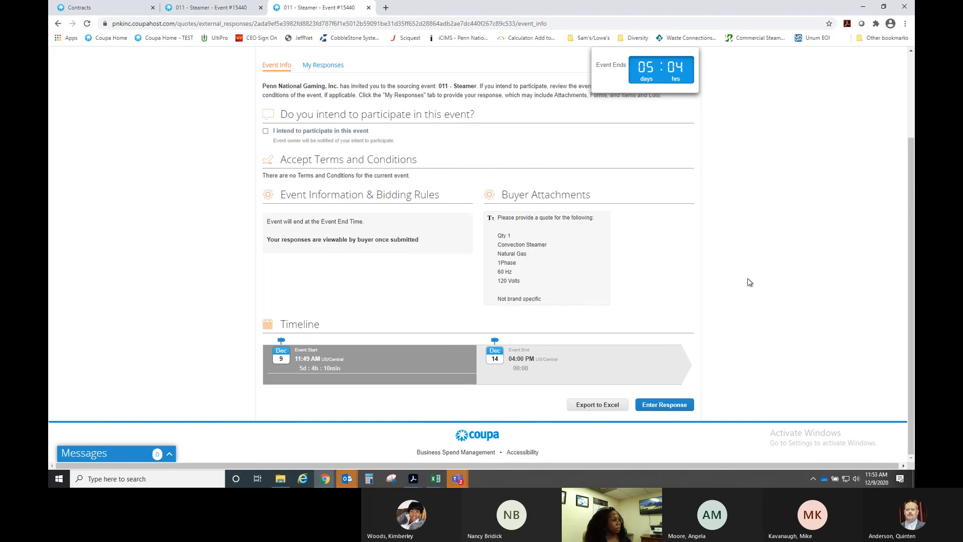
pyautogui.scroll(2, 747, 279)
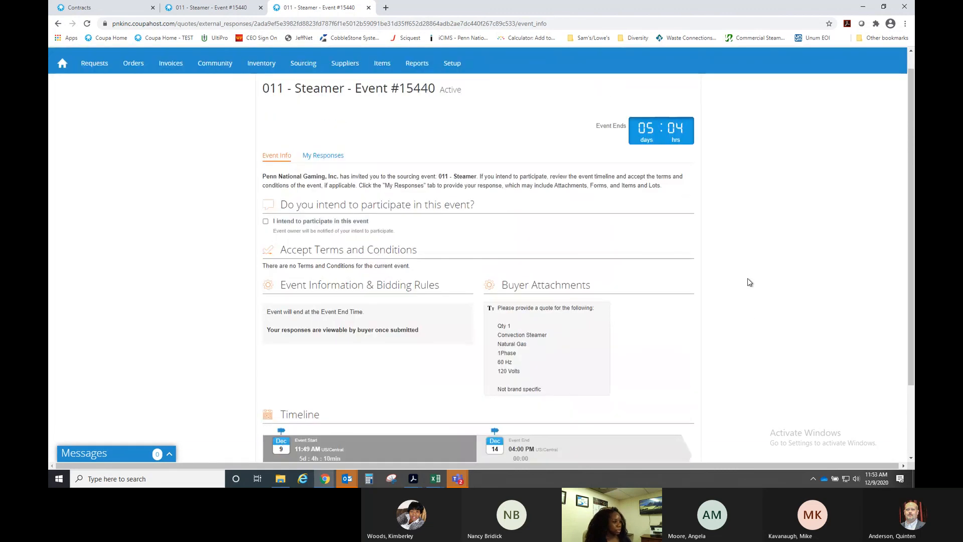
pyautogui.scroll(-2, 749, 283)
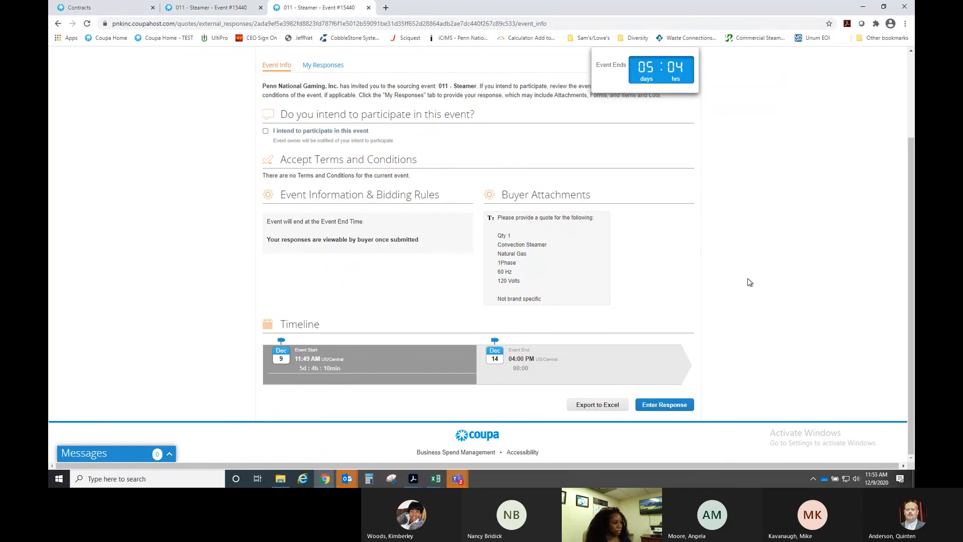
pyautogui.scroll(2, 750, 282)
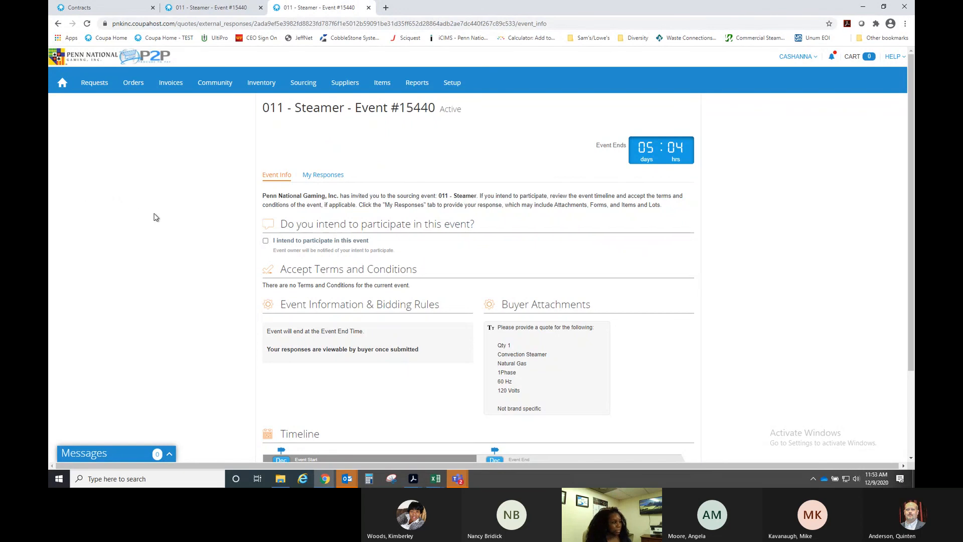
pyautogui.click(368, 9)
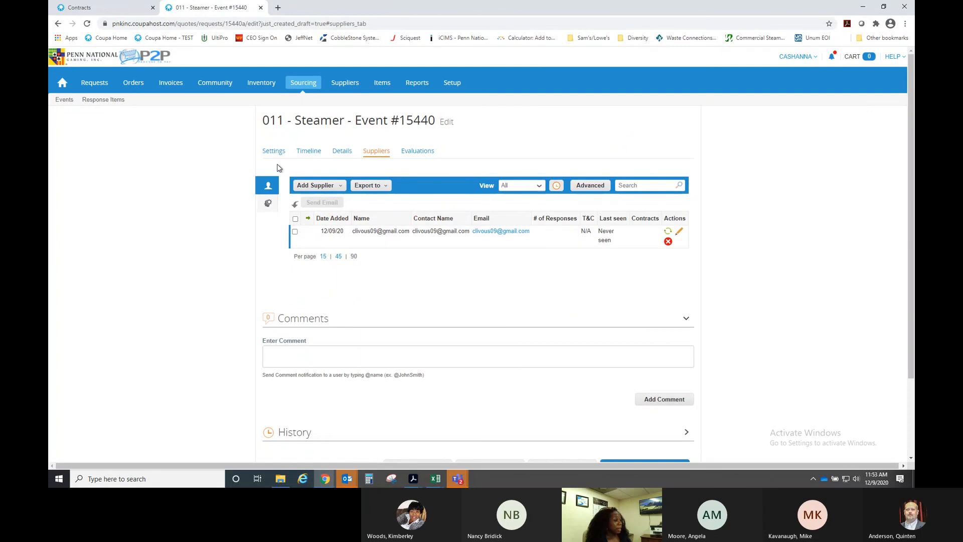
# - From the sourcing Events list, delete and confirm removal of event 15440's draft revision
pyautogui.click(61, 103)
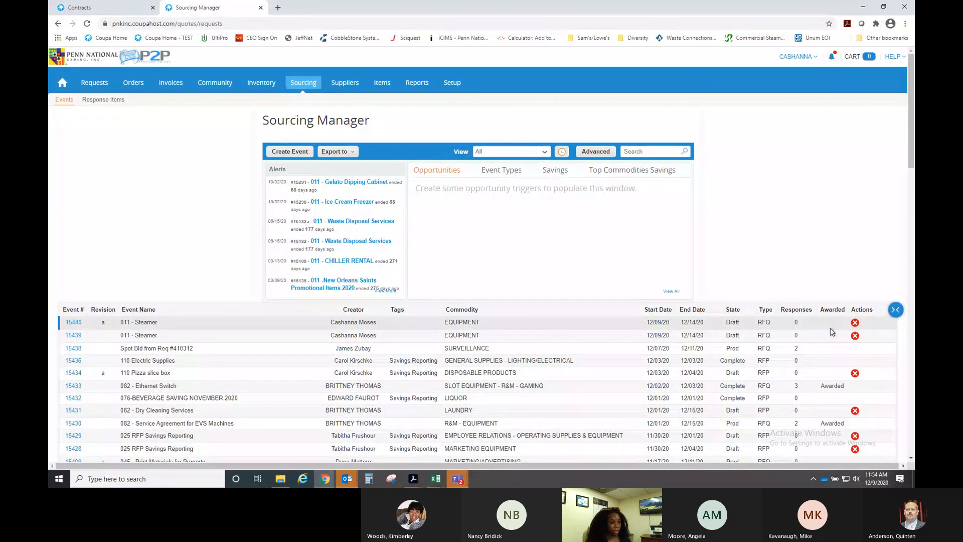
pyautogui.click(856, 324)
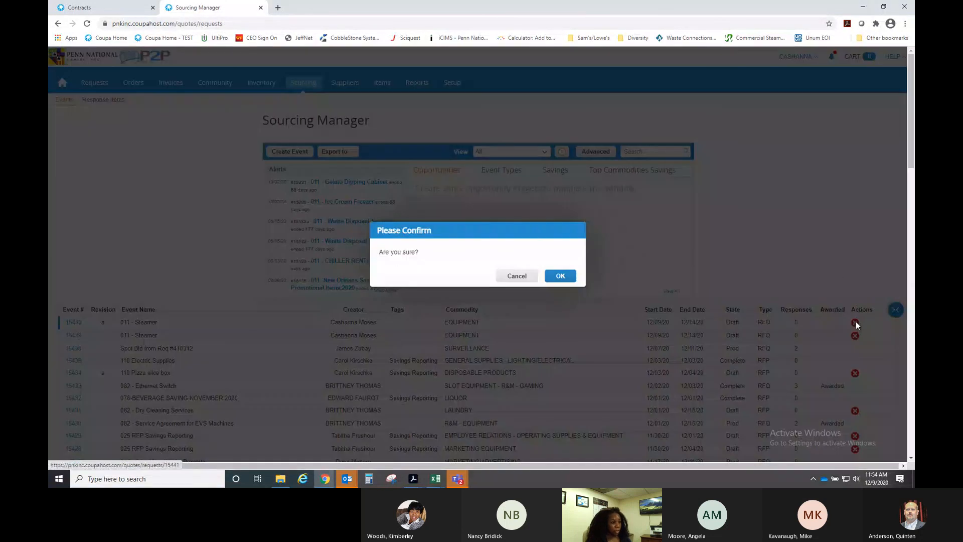
pyautogui.click(570, 275)
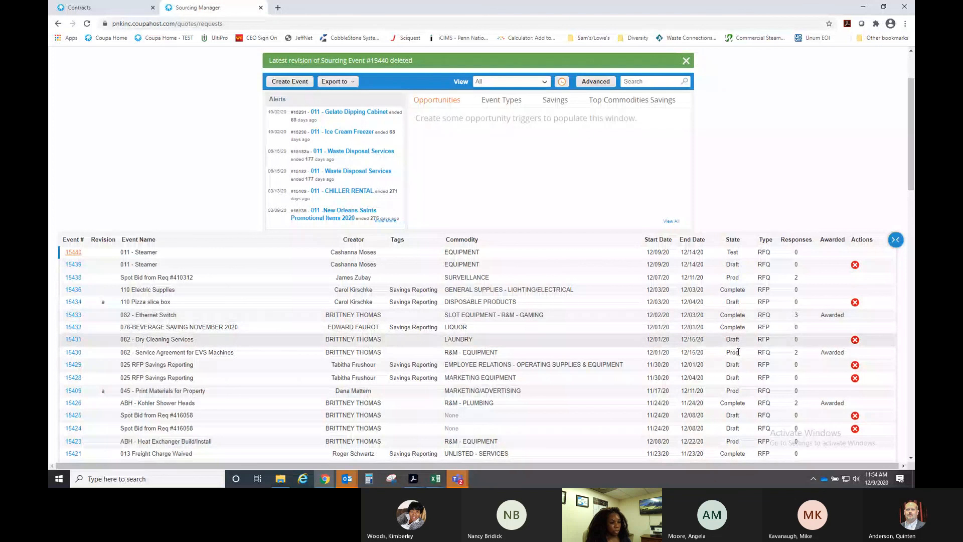
pyautogui.scroll(-1, 742, 354)
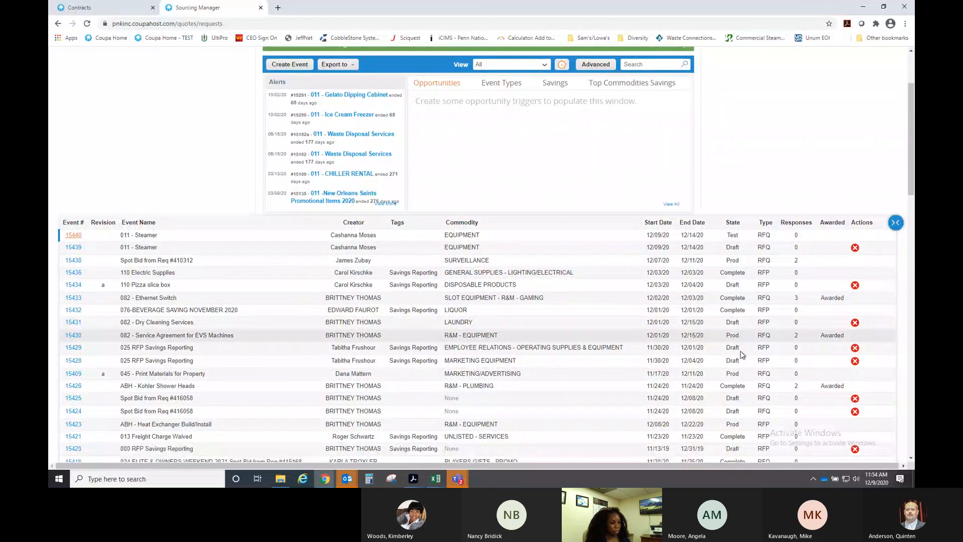
pyautogui.scroll(-3, 742, 355)
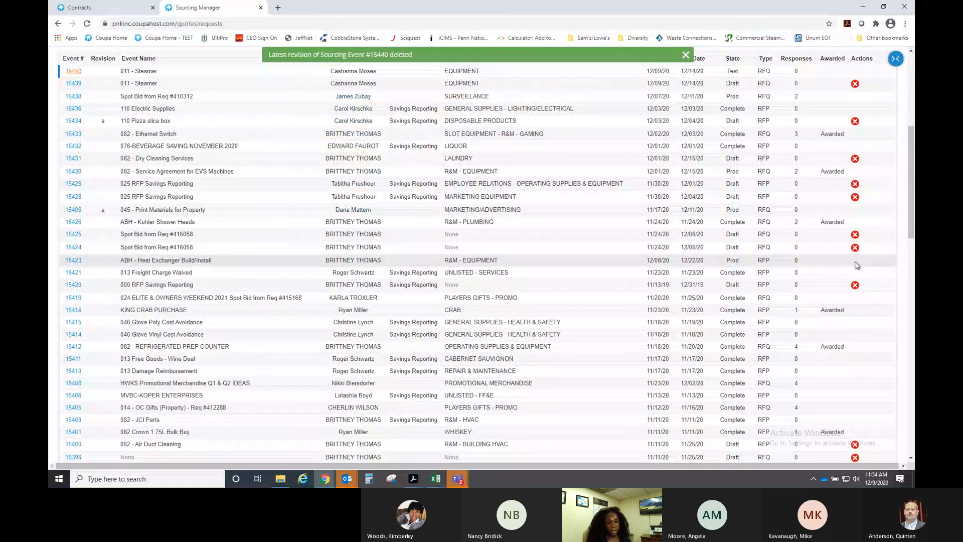
pyautogui.scroll(3, 753, 268)
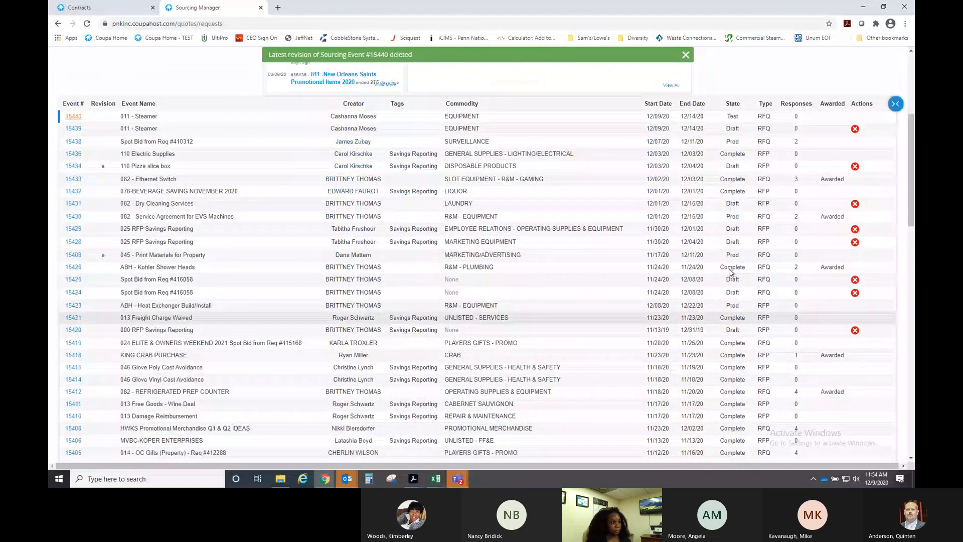
pyautogui.scroll(2, 730, 269)
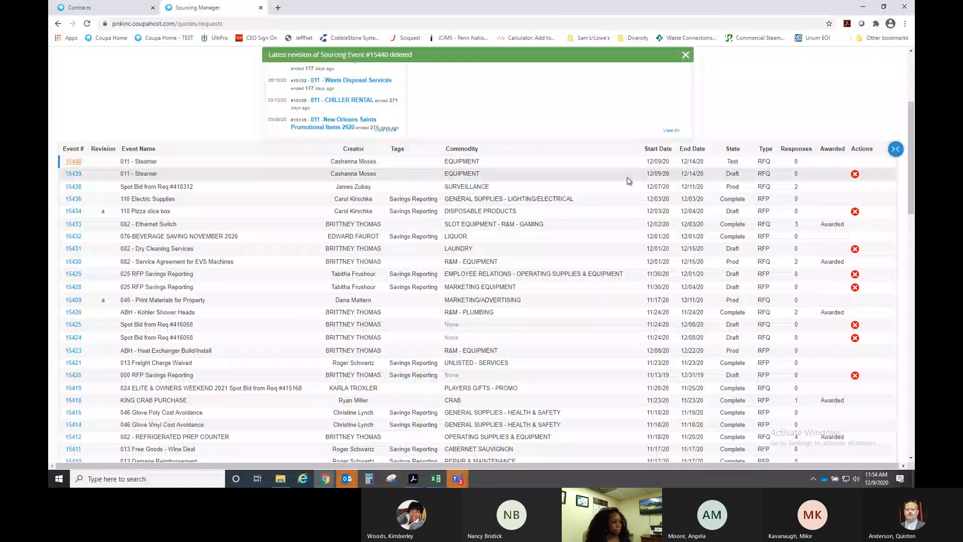